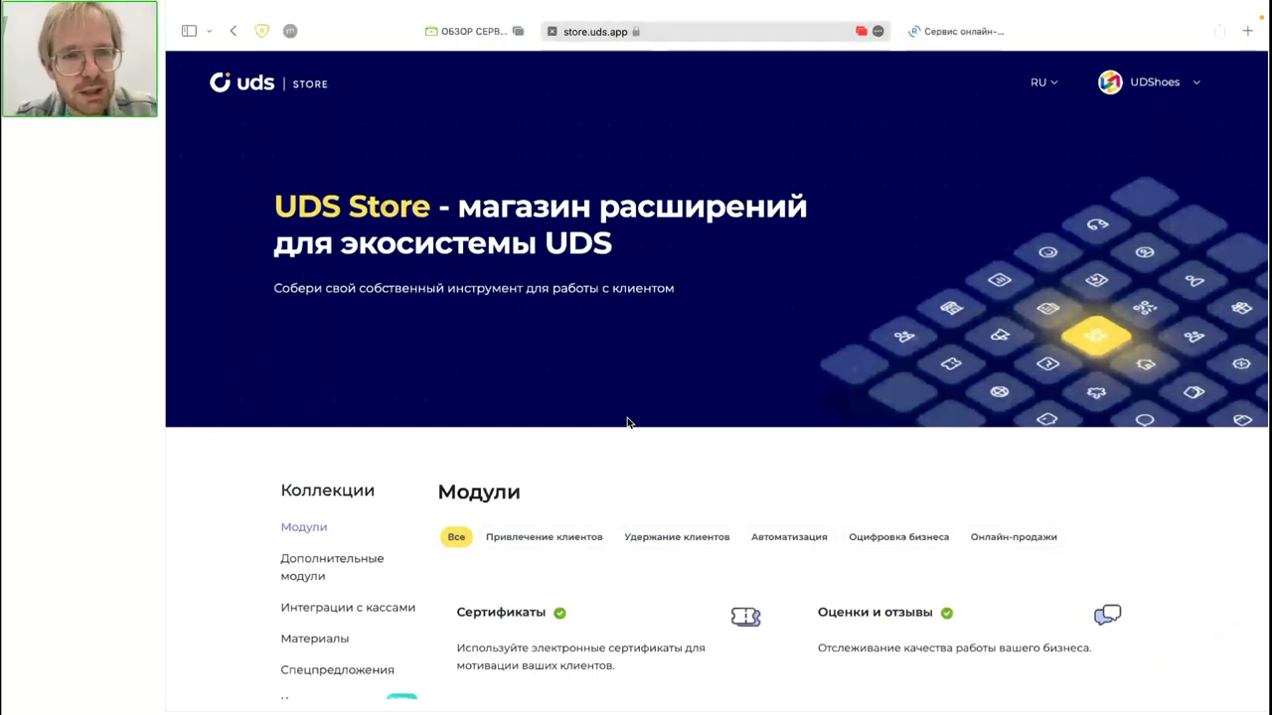
Step: Browse the UDS Store cash-register integrations, materials and special offers collections
scroll(627, 423, "down", 3)
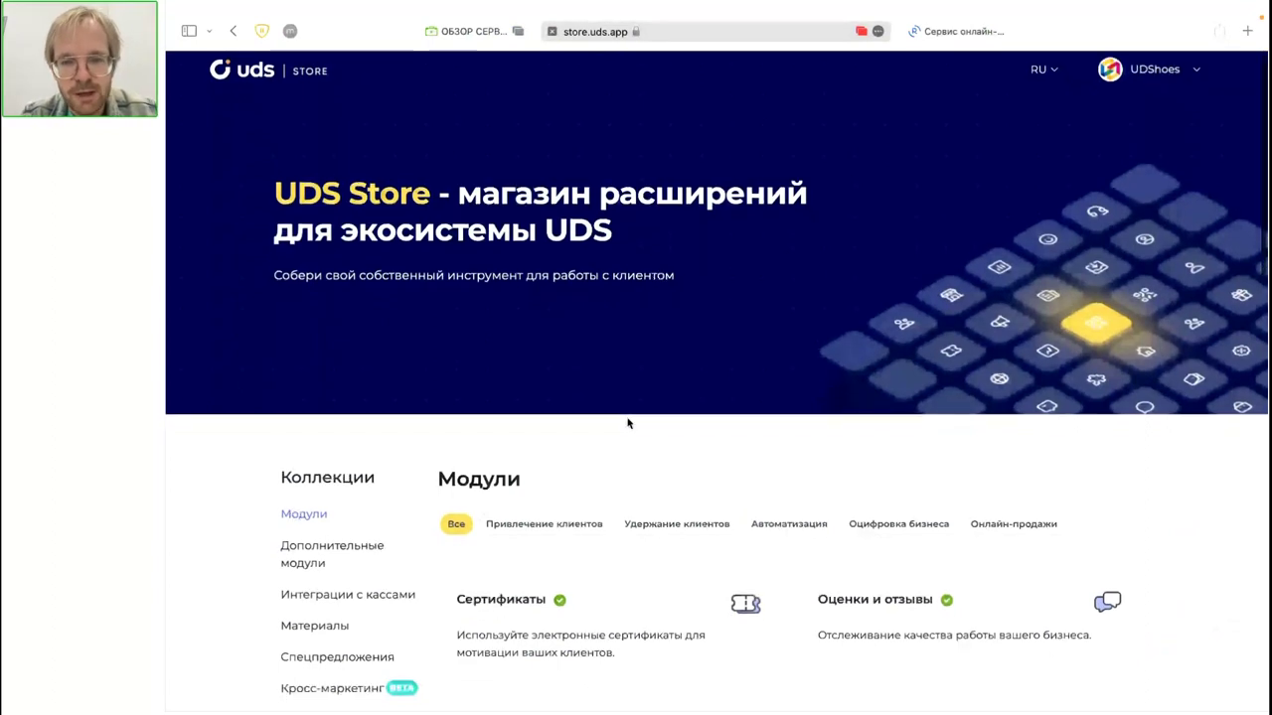
scroll(627, 422, "down", 3)
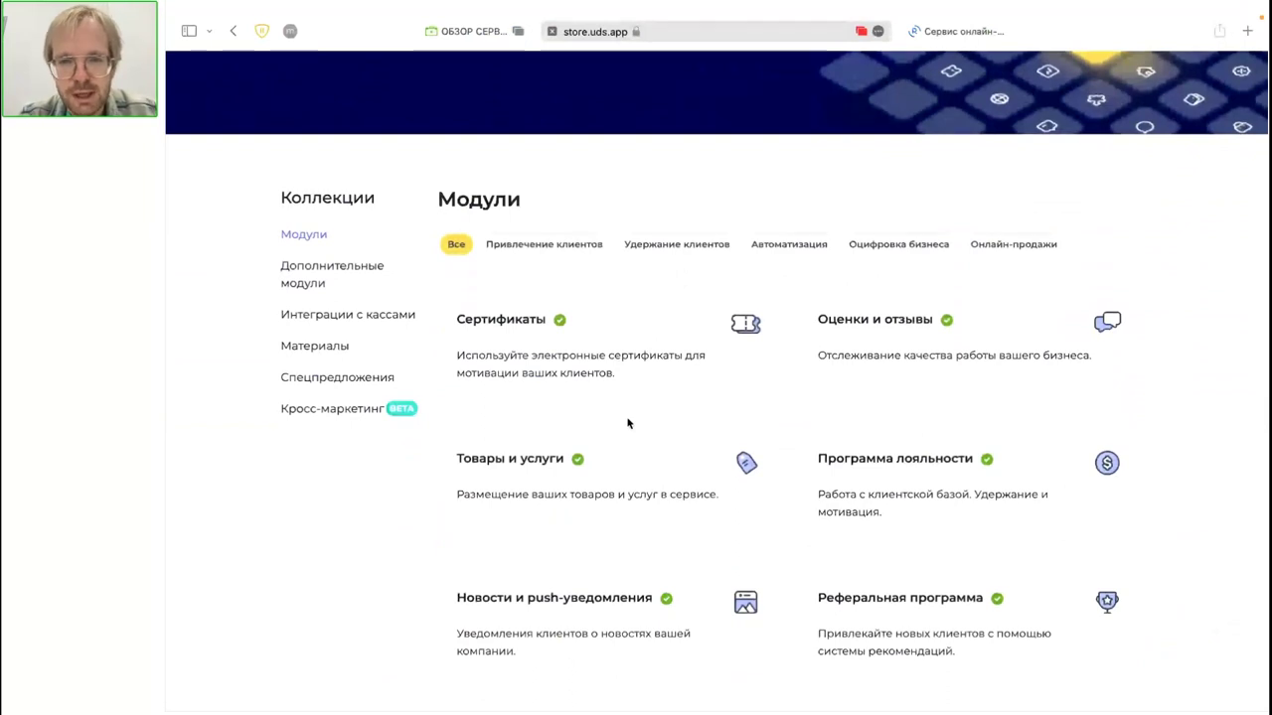
scroll(627, 422, "down", 3)
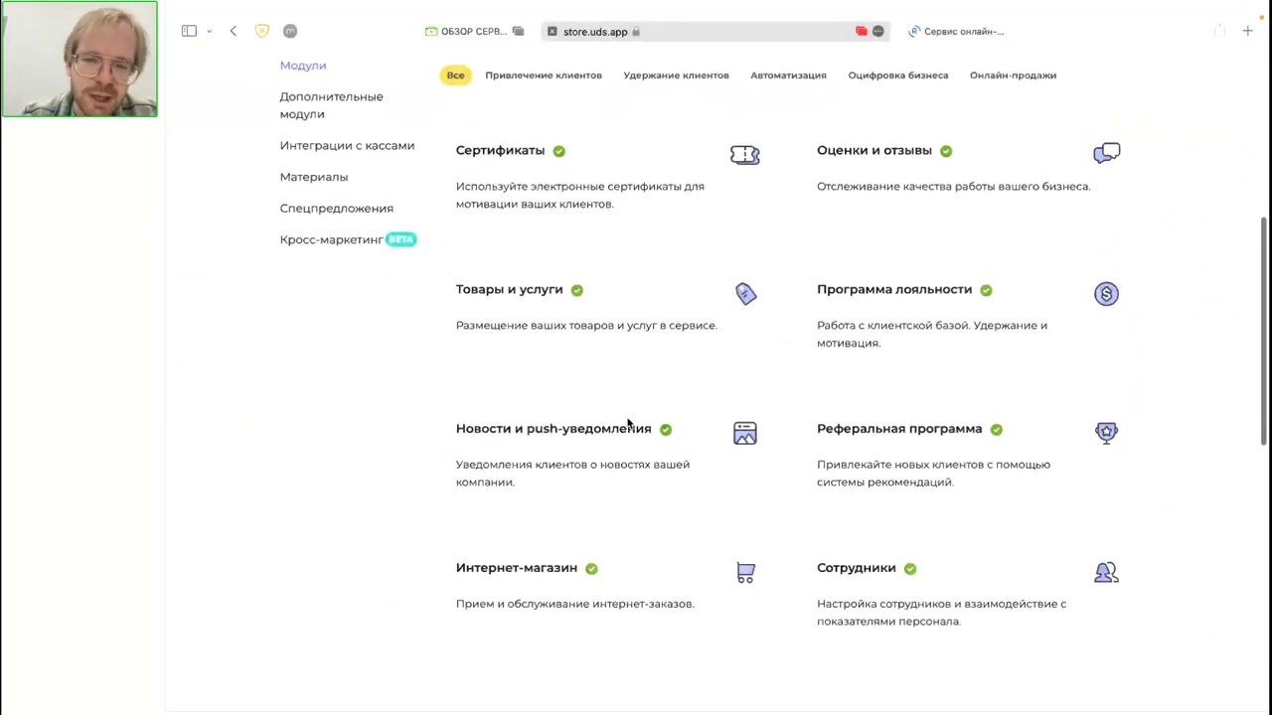
scroll(627, 422, "down", 3)
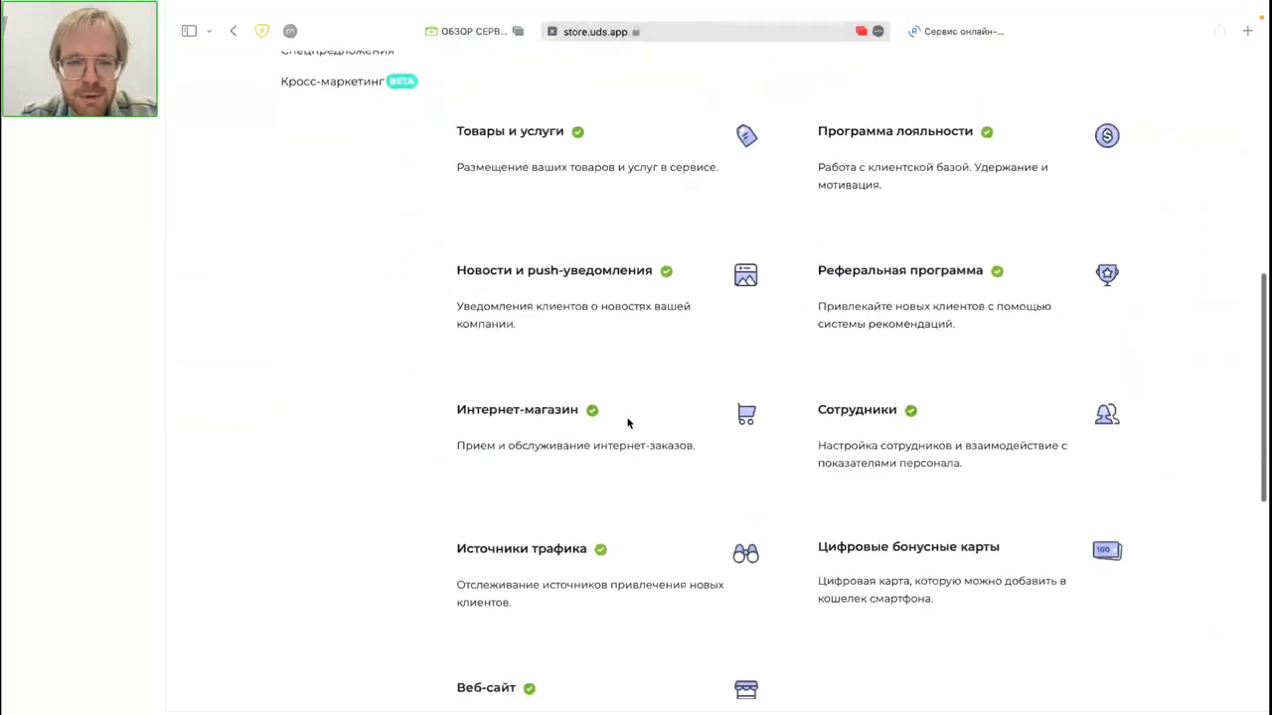
scroll(627, 422, "down", 2)
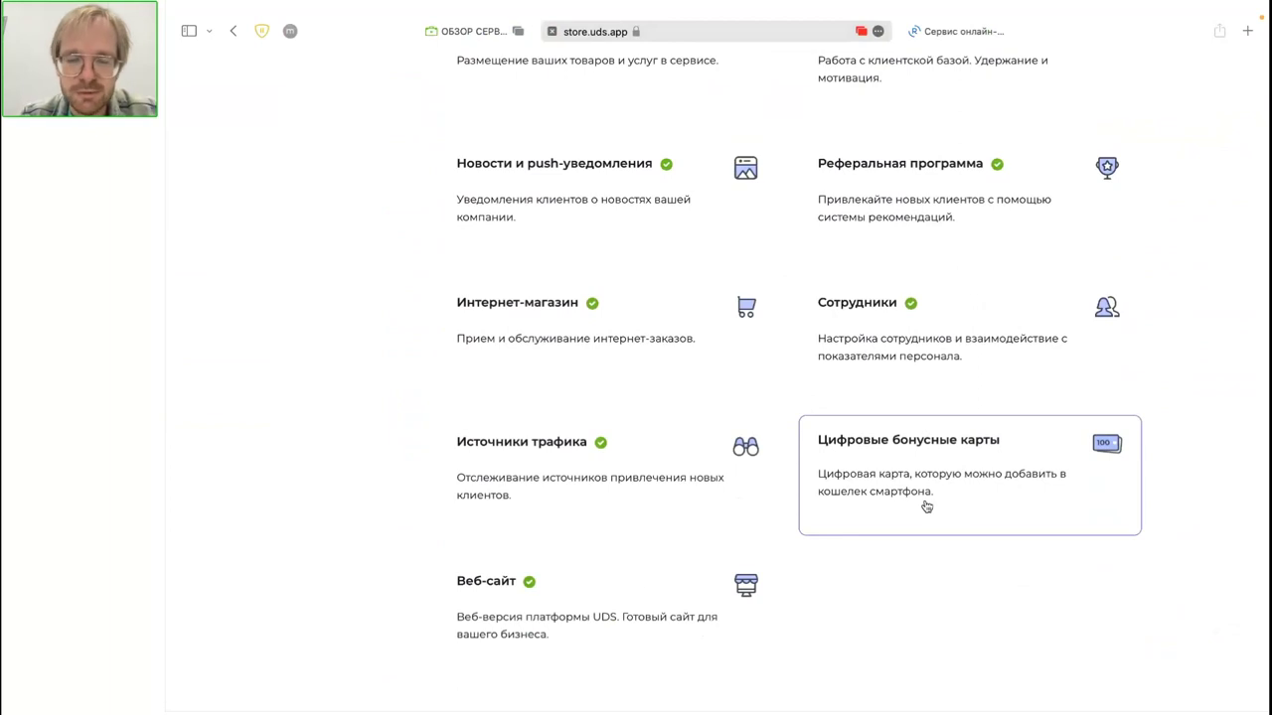
scroll(926, 506, "up", 1)
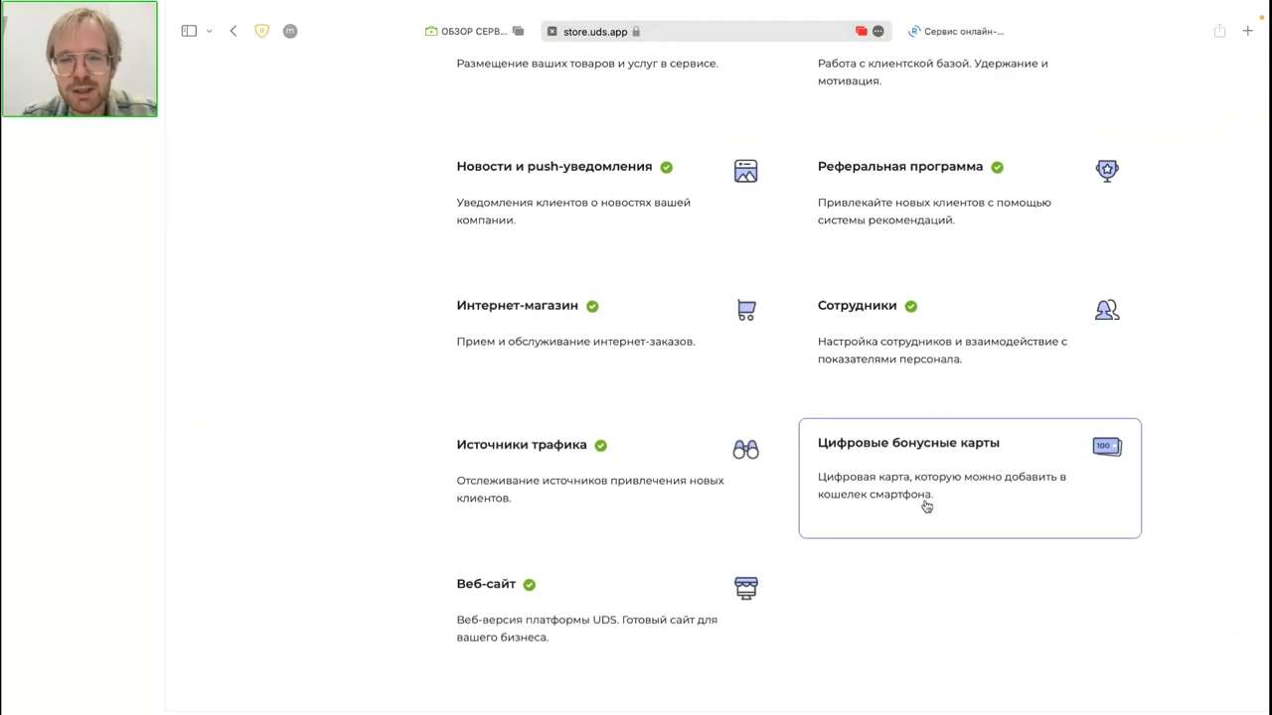
scroll(926, 507, "up", 4)
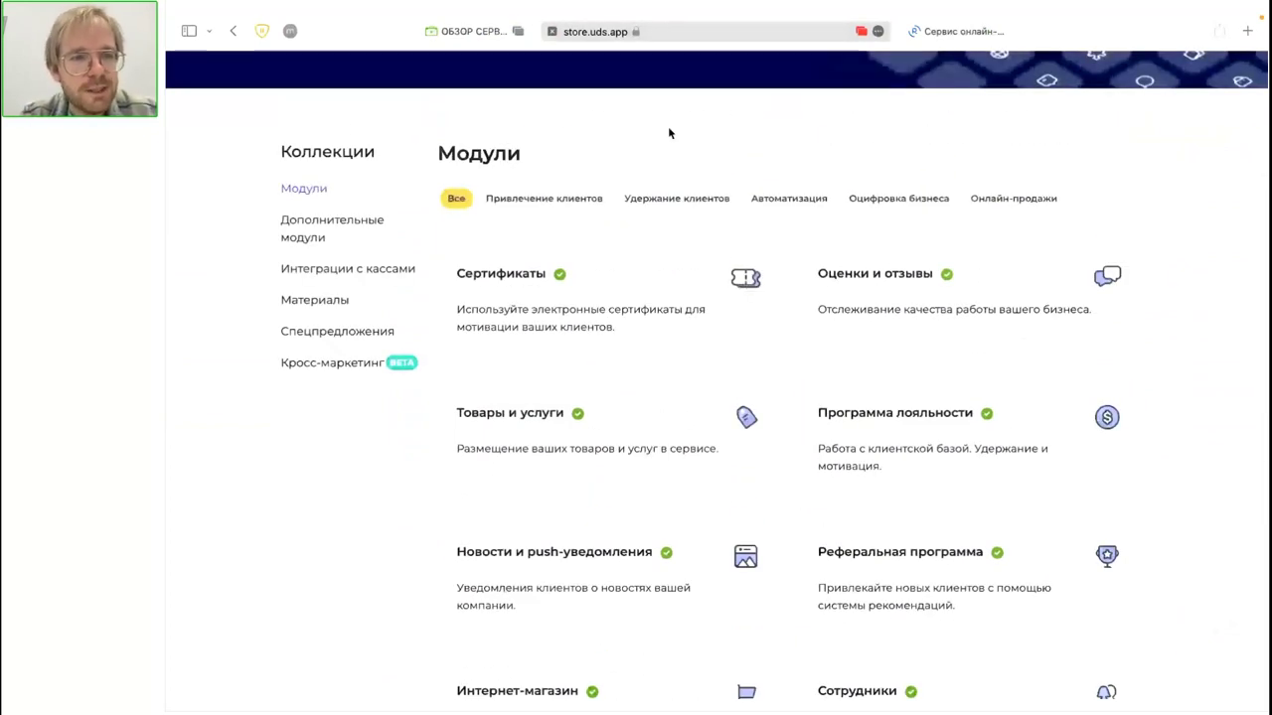
left_click(320, 273)
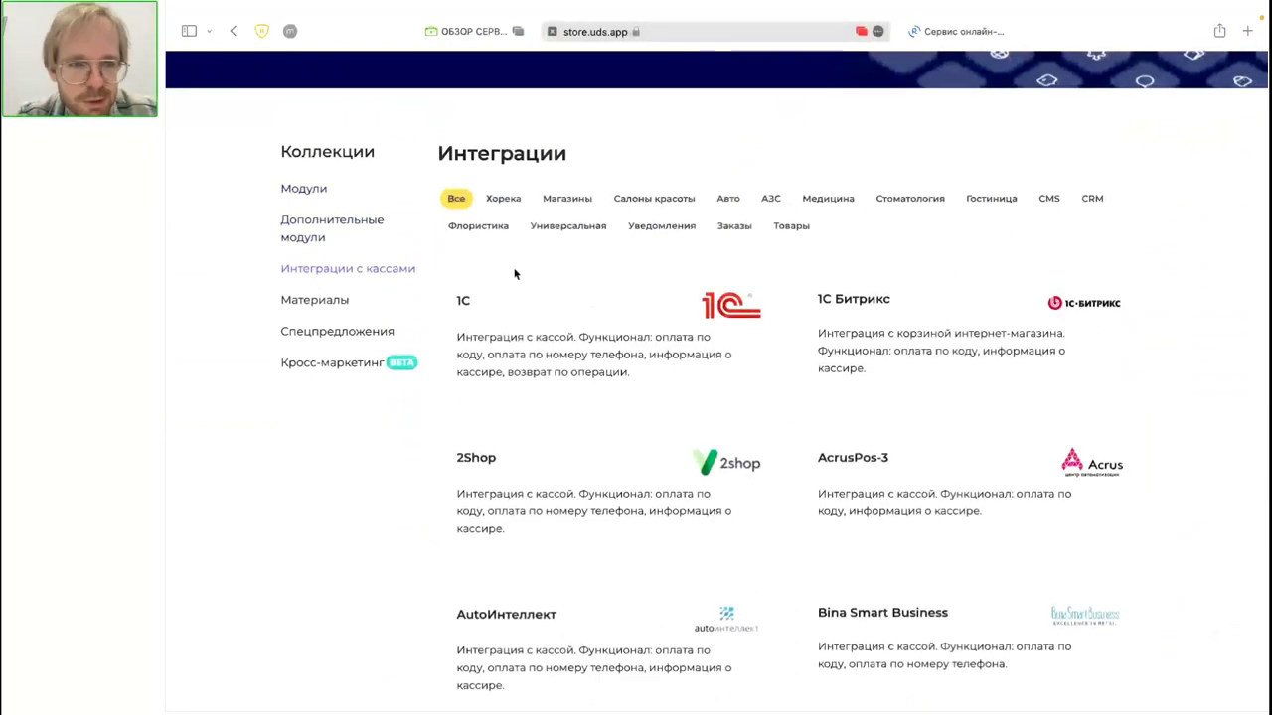
left_click(329, 299)
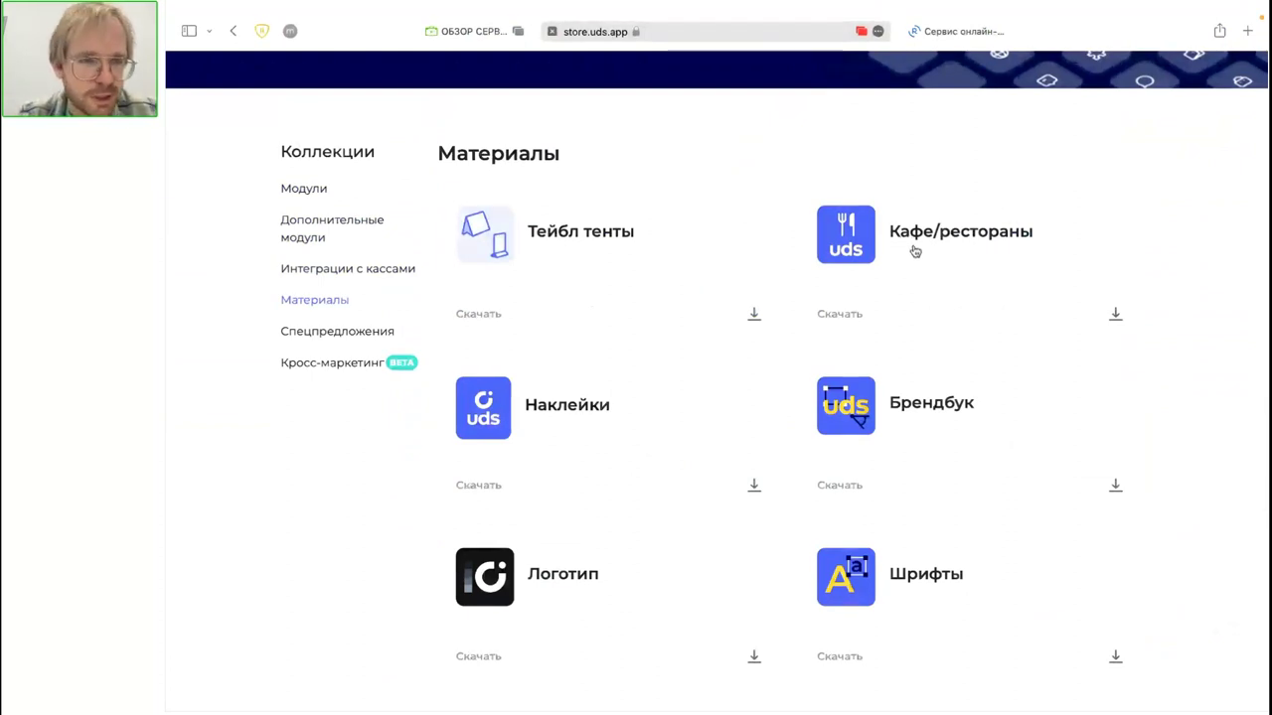
left_click(335, 341)
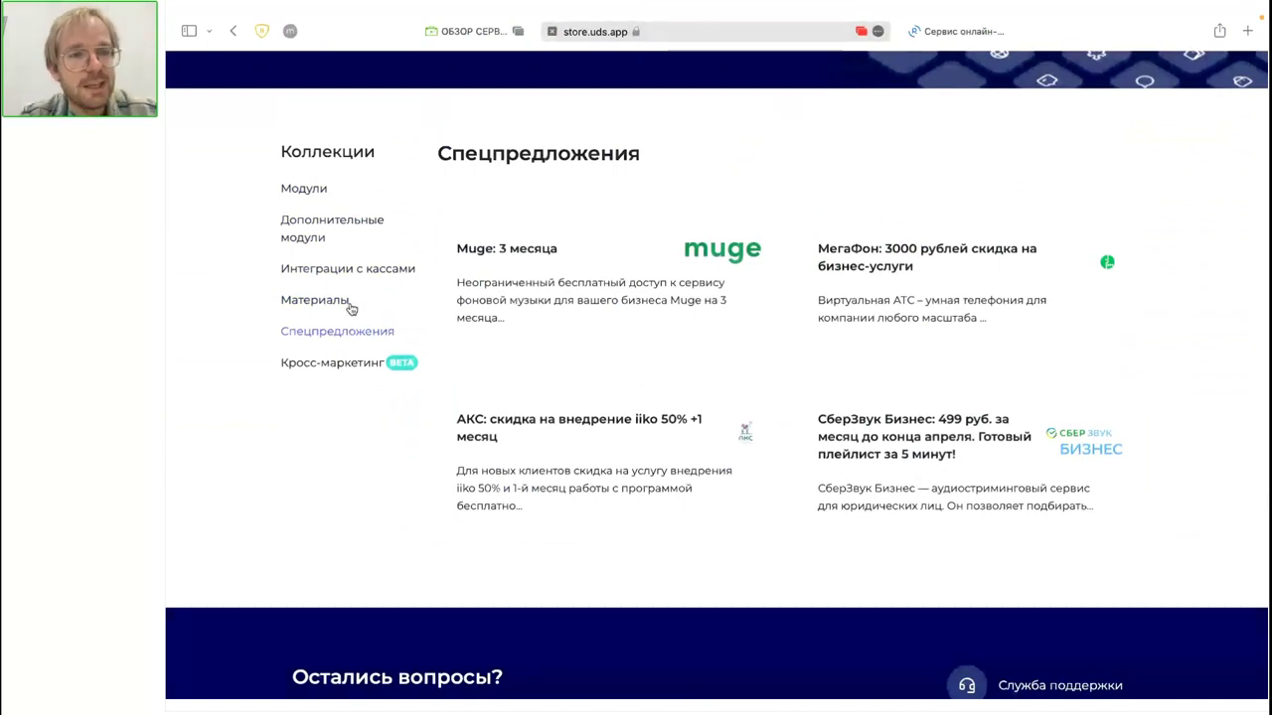
Step: Bring up the additional modules collection, preview GDE247, and return to the module list
left_click(313, 238)
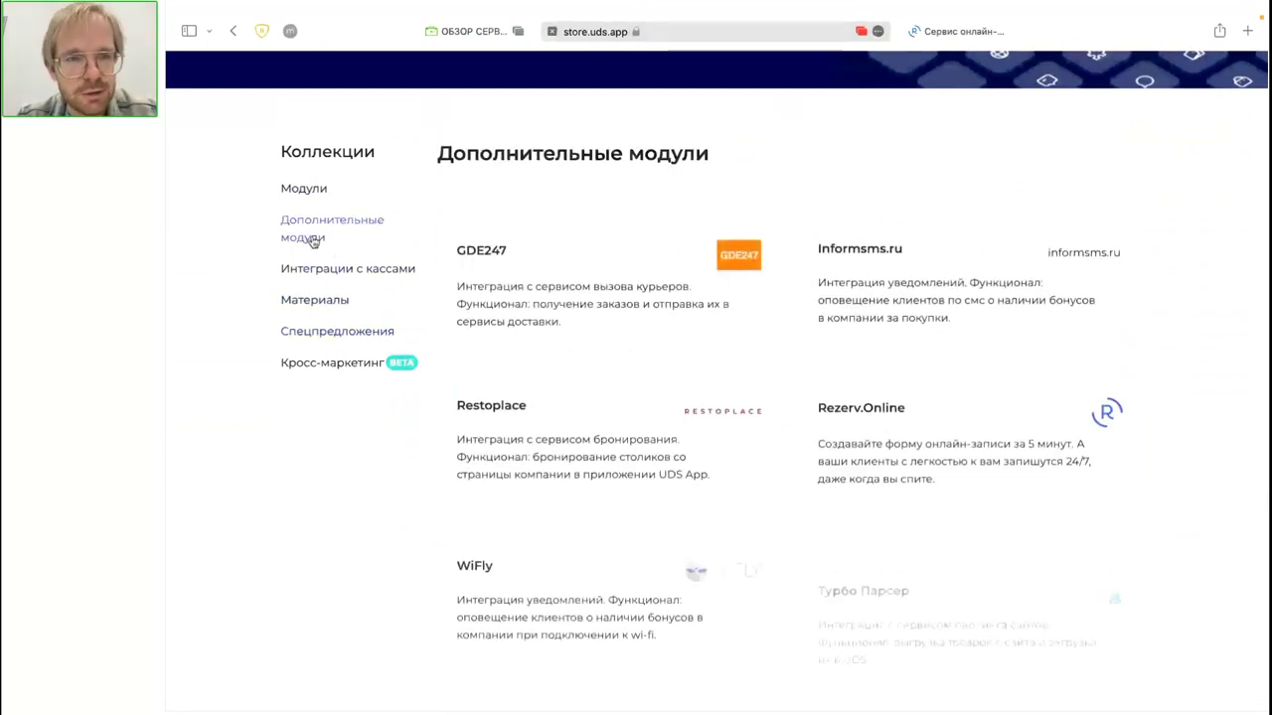
scroll(312, 241, "down", 1)
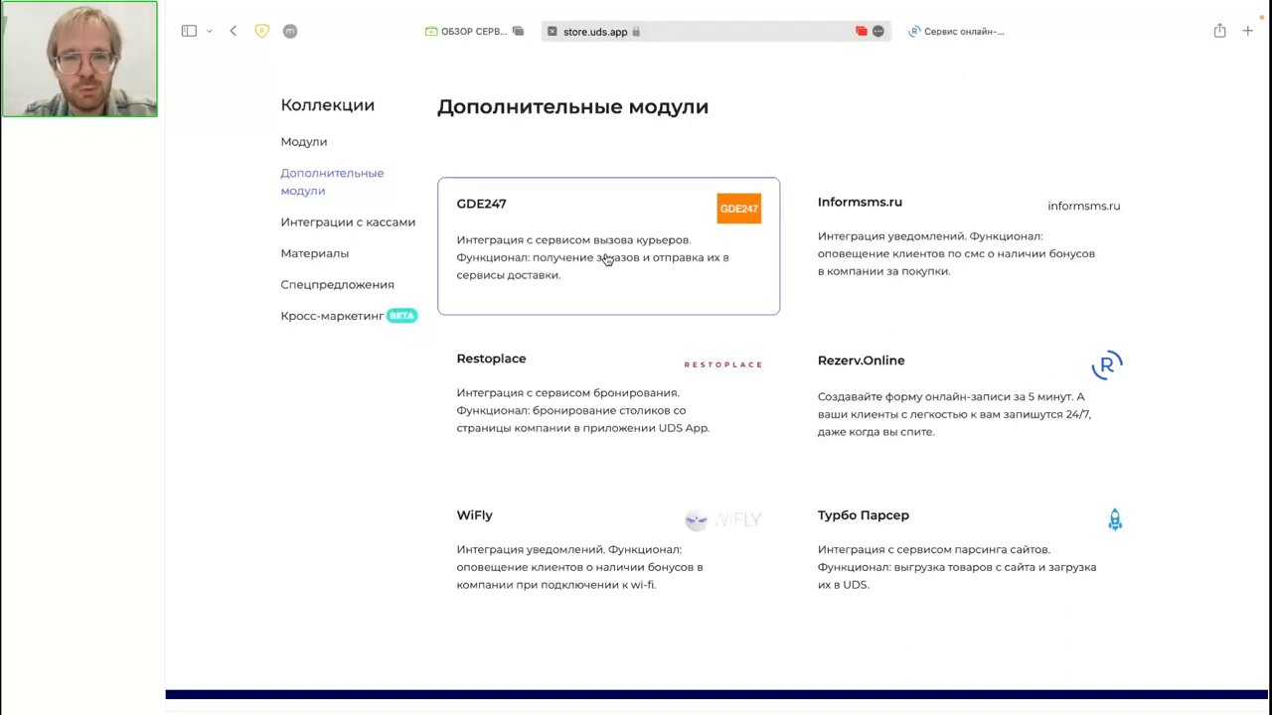
left_click(606, 258)
scroll(610, 400, "down", 3)
scroll(446, 242, "up", 5)
left_click(413, 159)
scroll(737, 391, "down", 5)
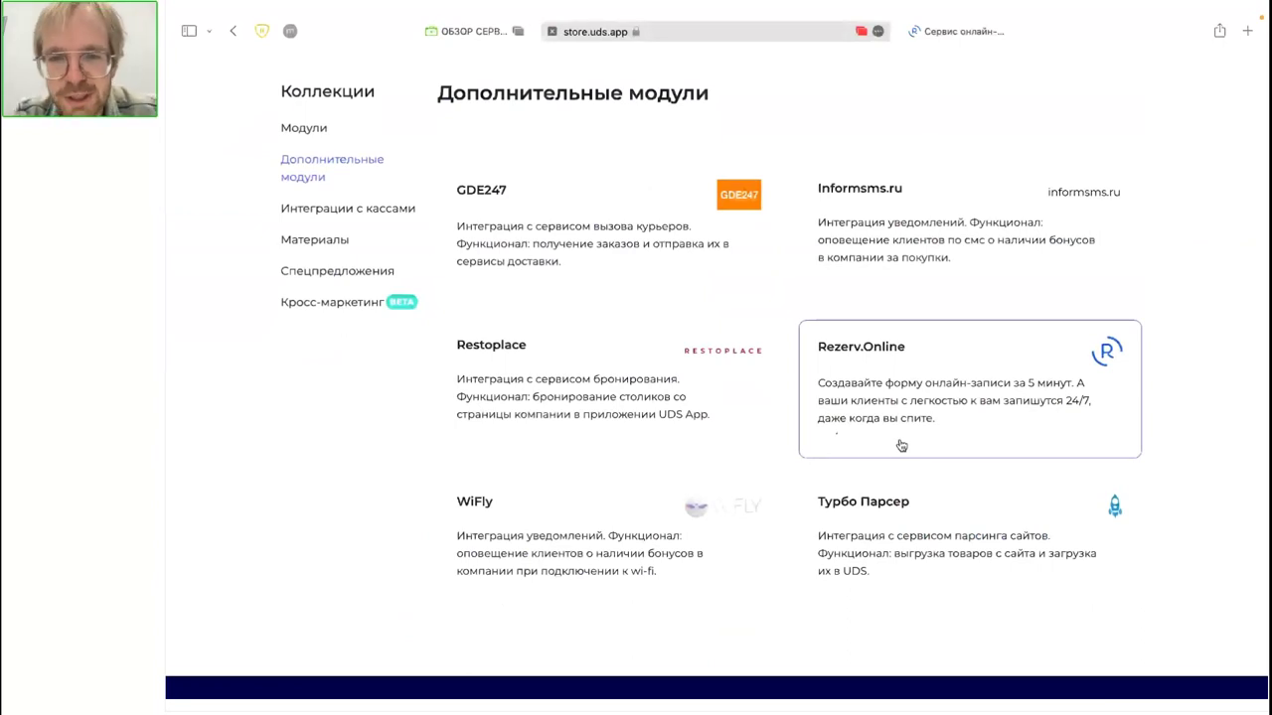
Step: Read the Rezerv.Online module description and follow its rezerv.online/accounts/google/login link
left_click(901, 445)
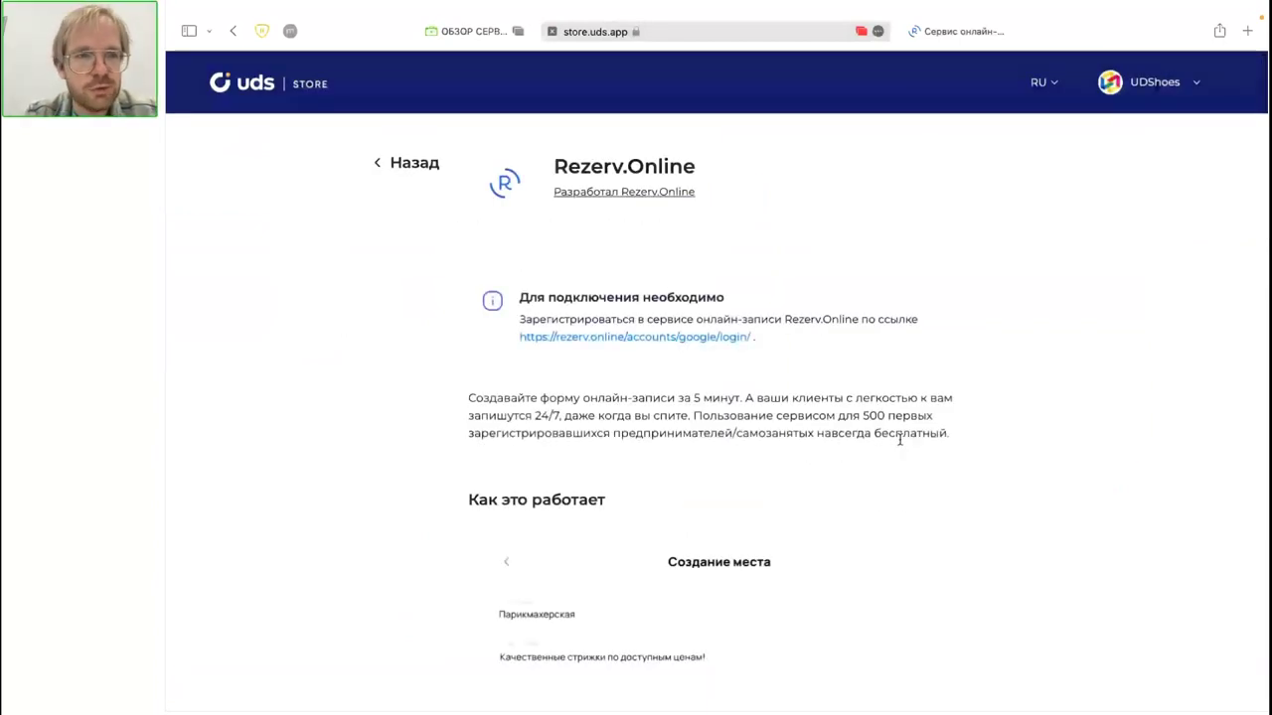
scroll(447, 431, "down", 1)
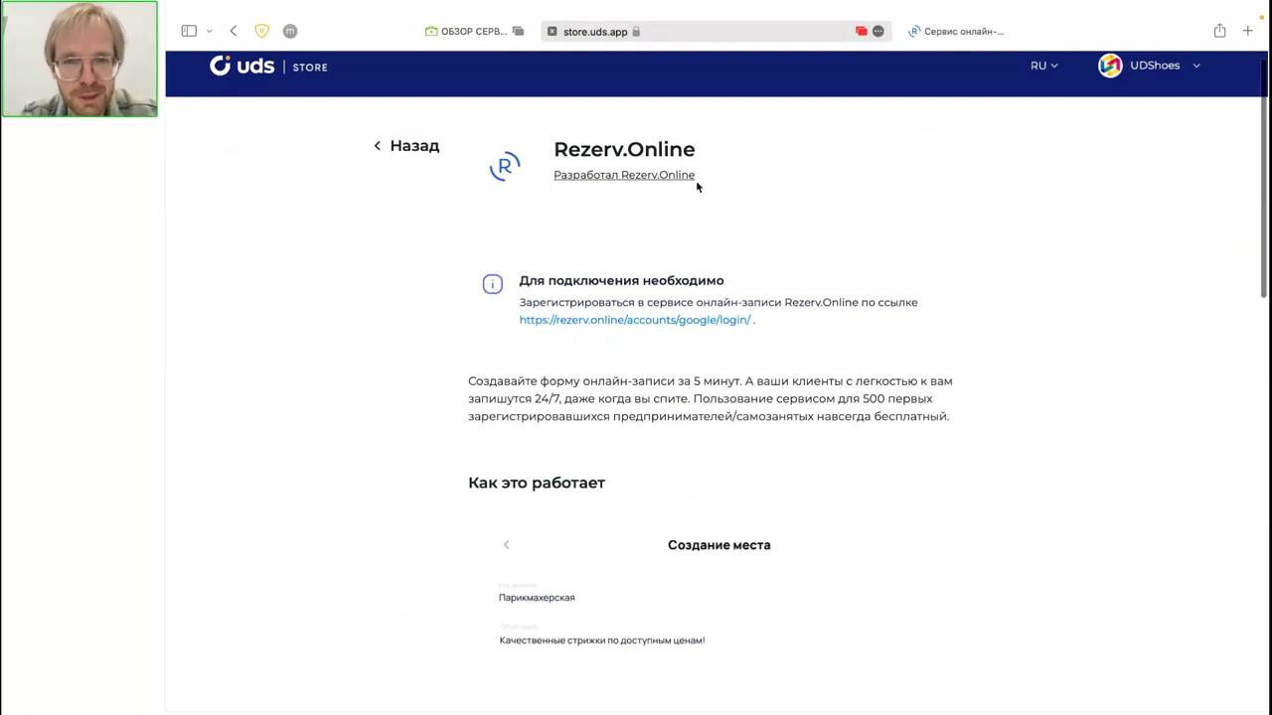
scroll(696, 185, "down", 2)
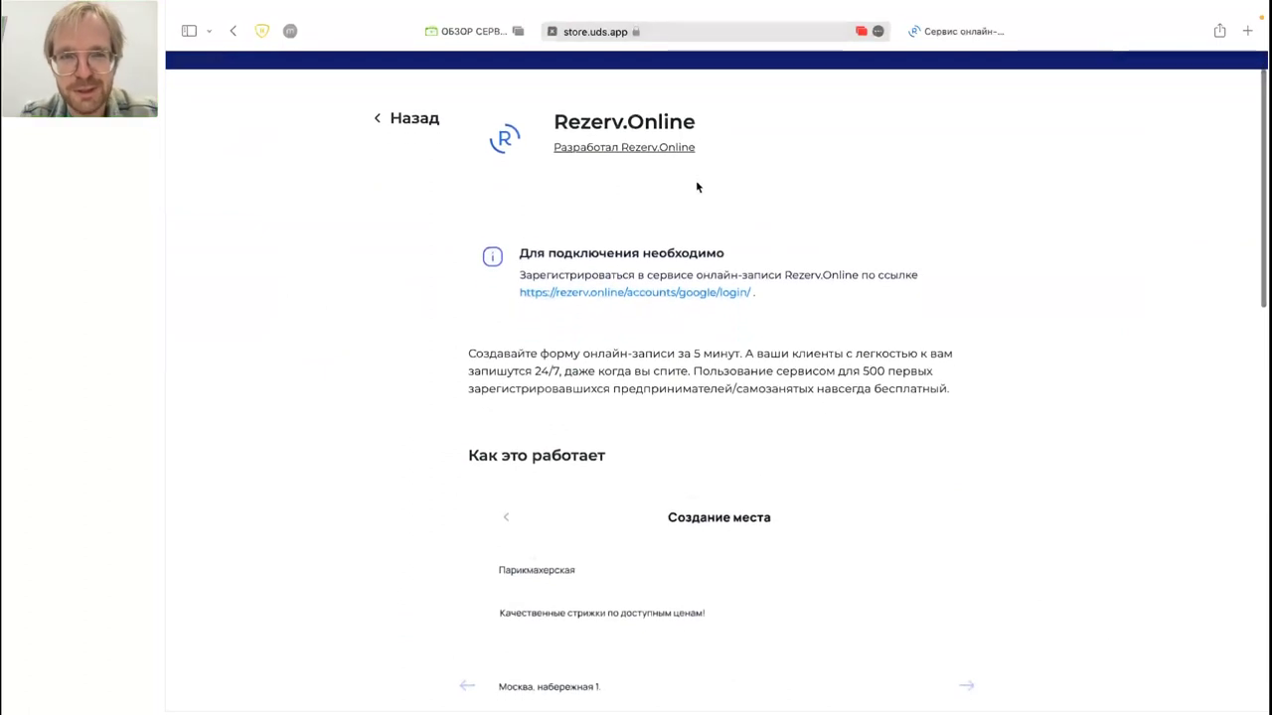
scroll(697, 187, "down", 3)
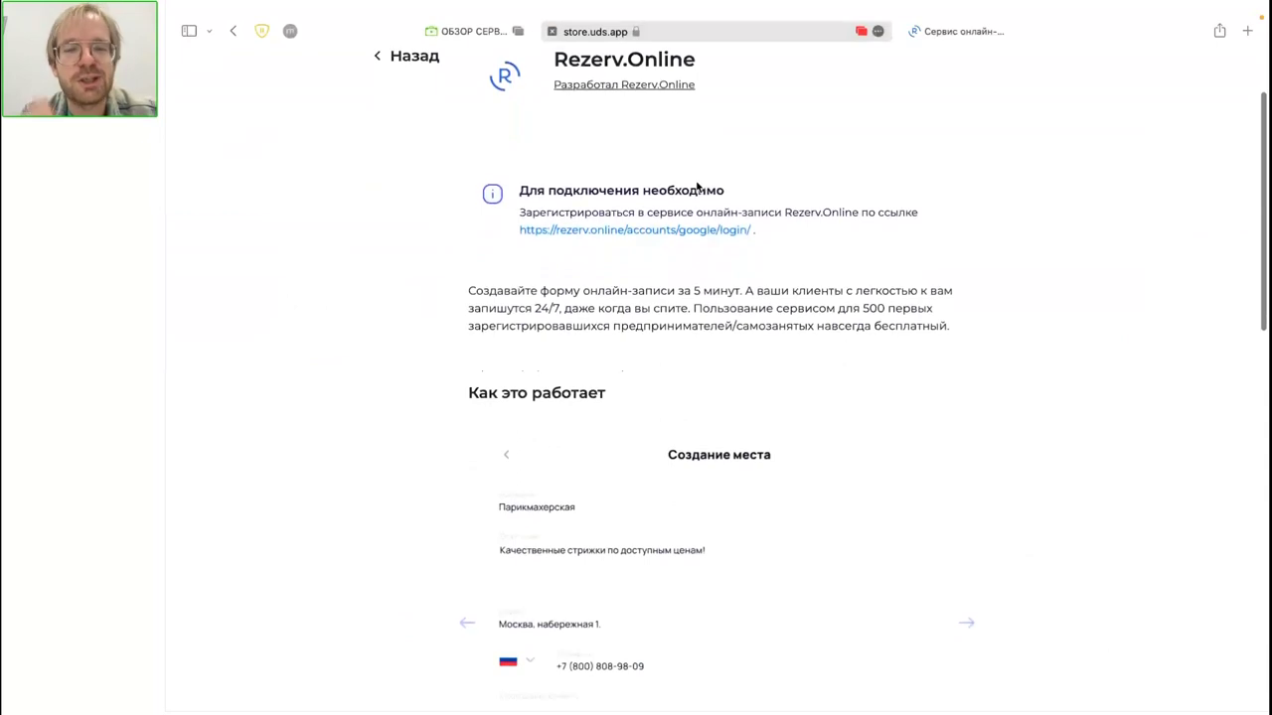
scroll(706, 185, "down", 2)
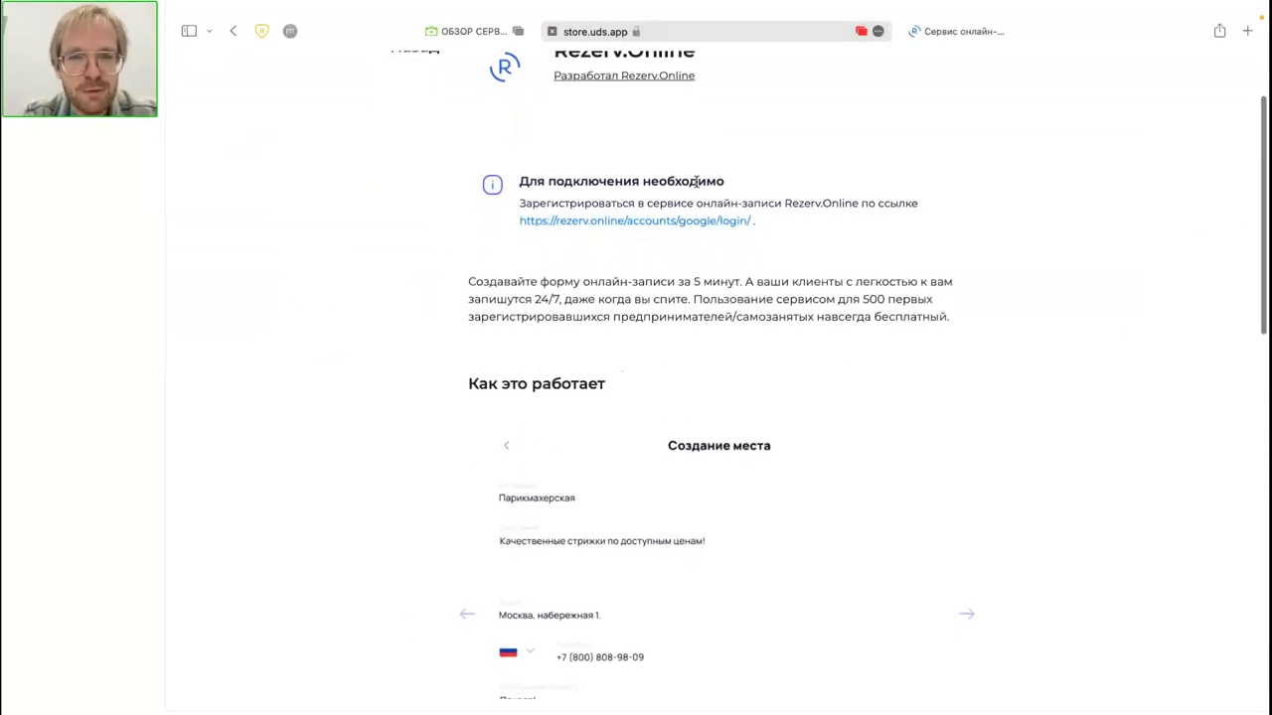
scroll(639, 516, "down", 5)
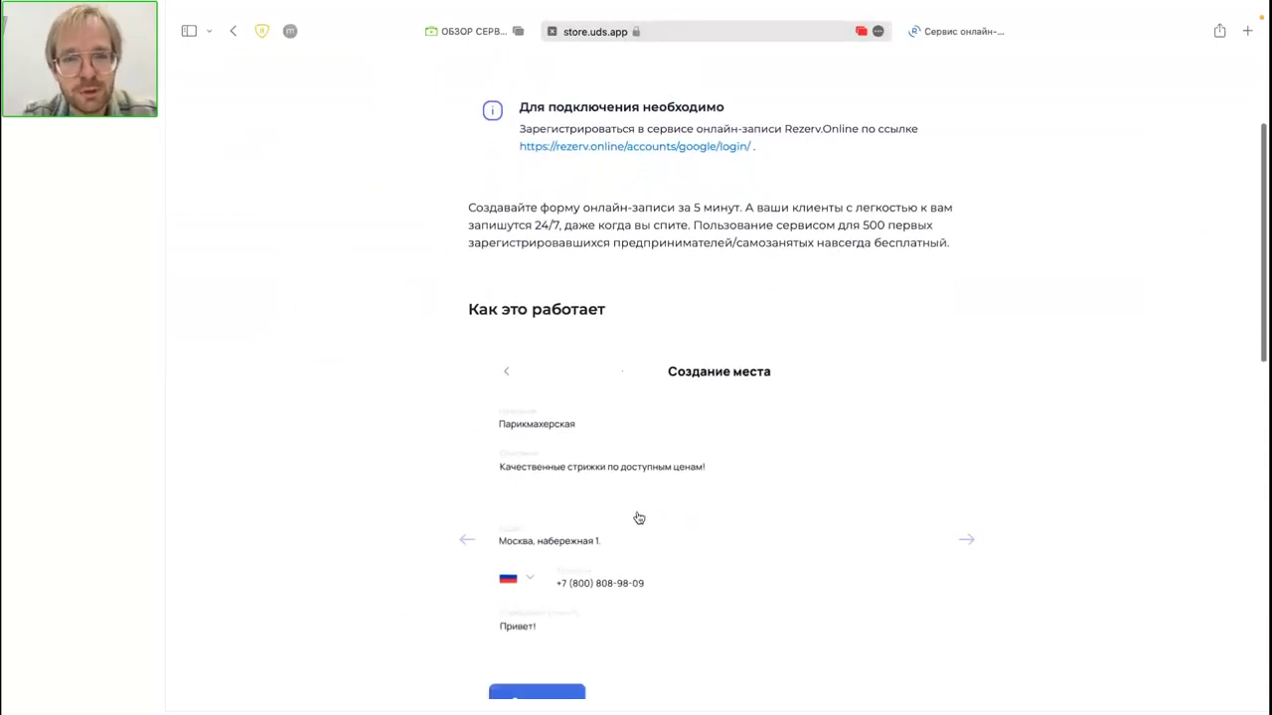
scroll(639, 517, "down", 10)
scroll(636, 511, "up", 15)
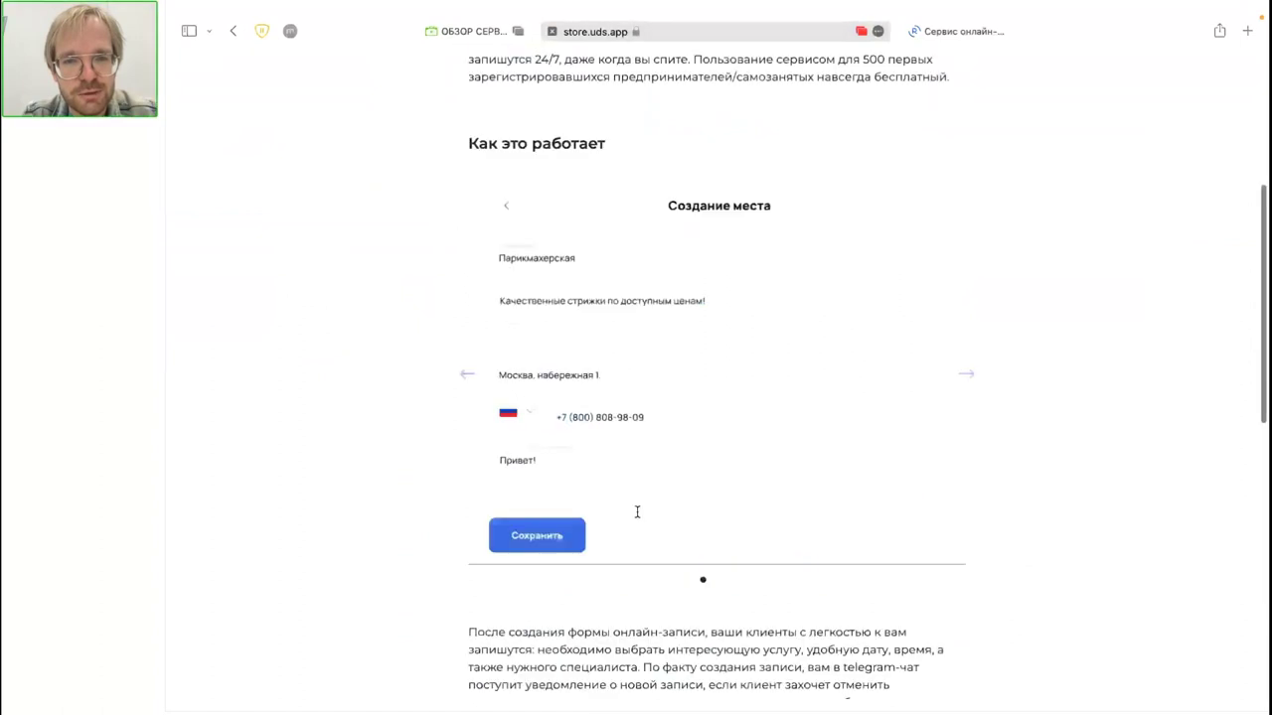
scroll(639, 518, "down", 15)
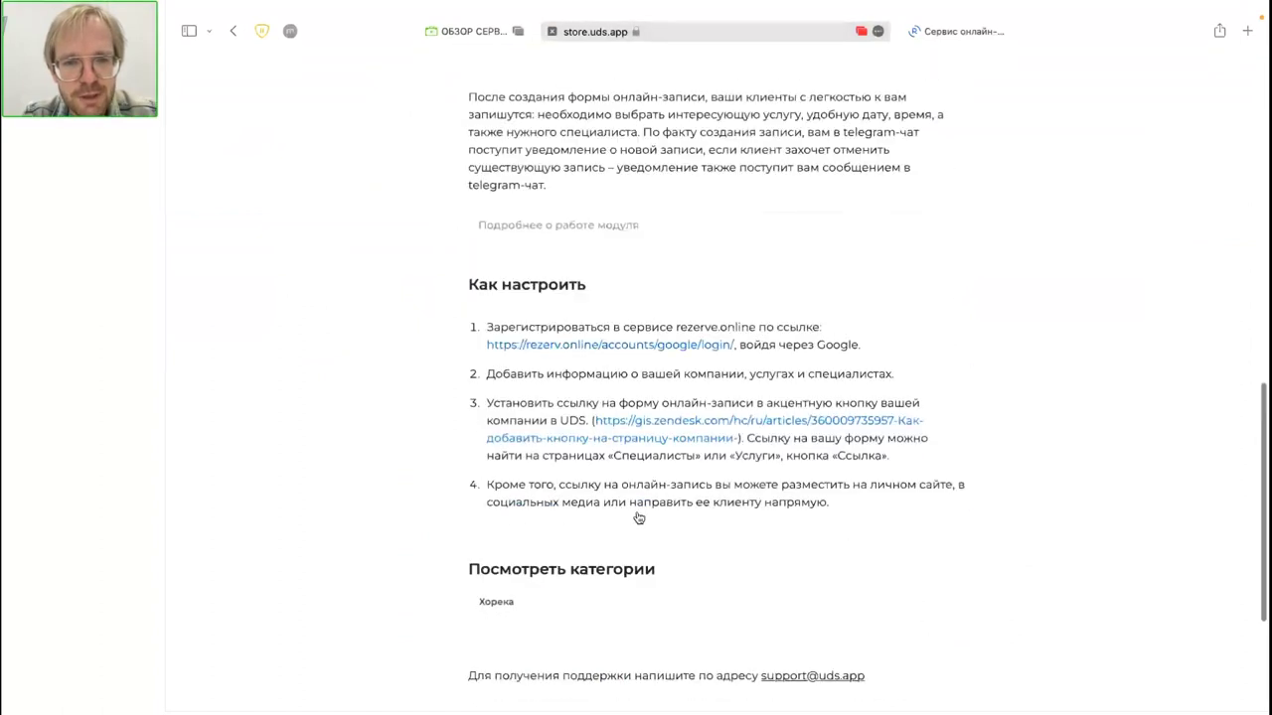
scroll(638, 517, "up", 20)
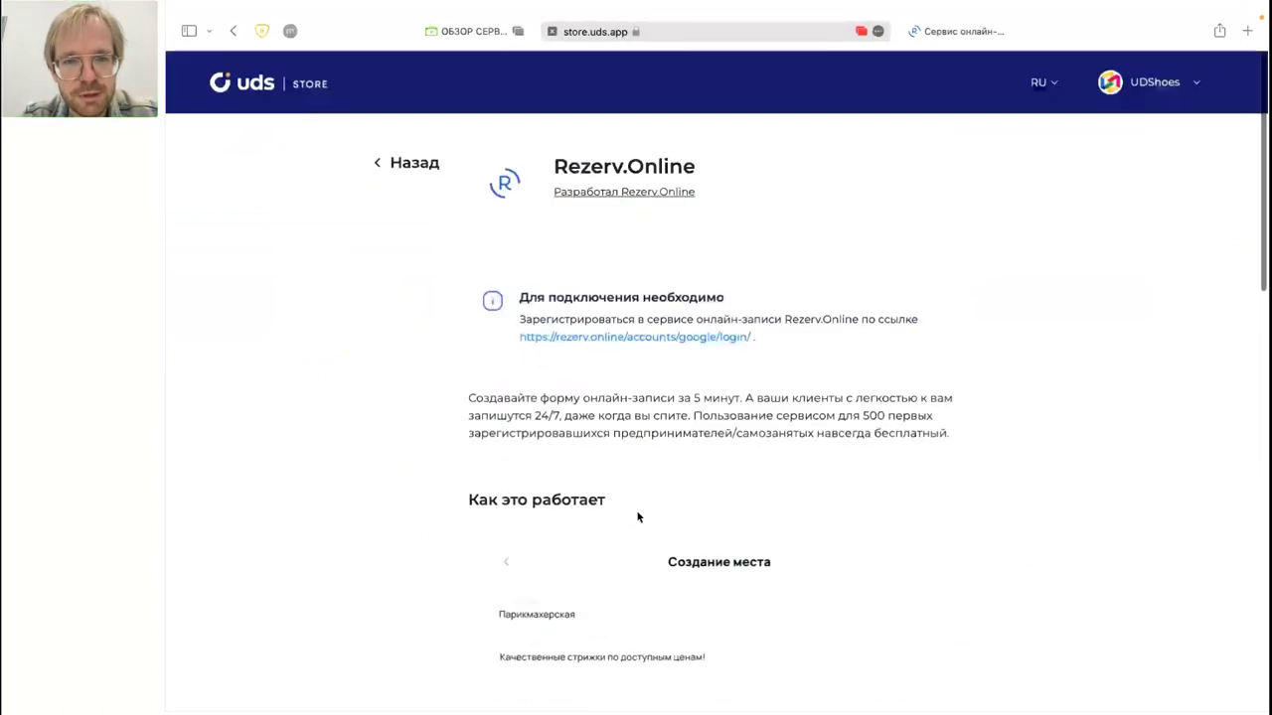
left_click(602, 340)
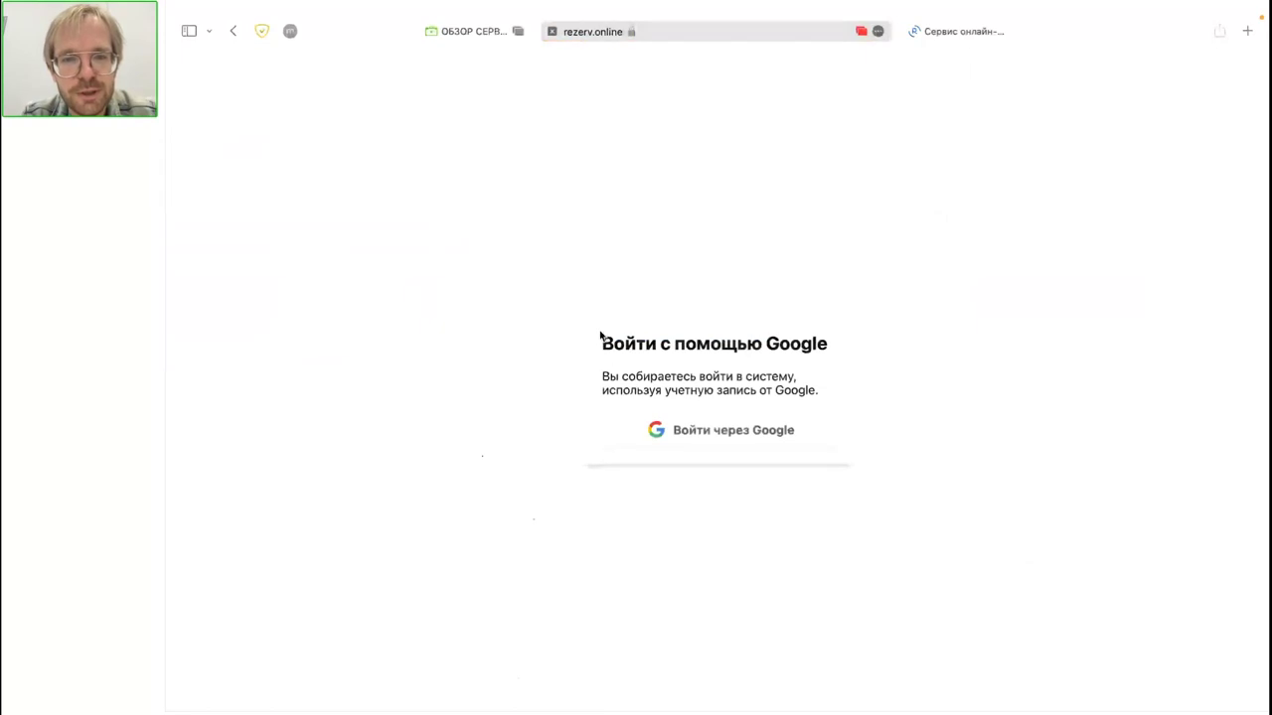
Step: Log in to Rezerv.Online with Google, choosing the Google account
left_click(633, 429)
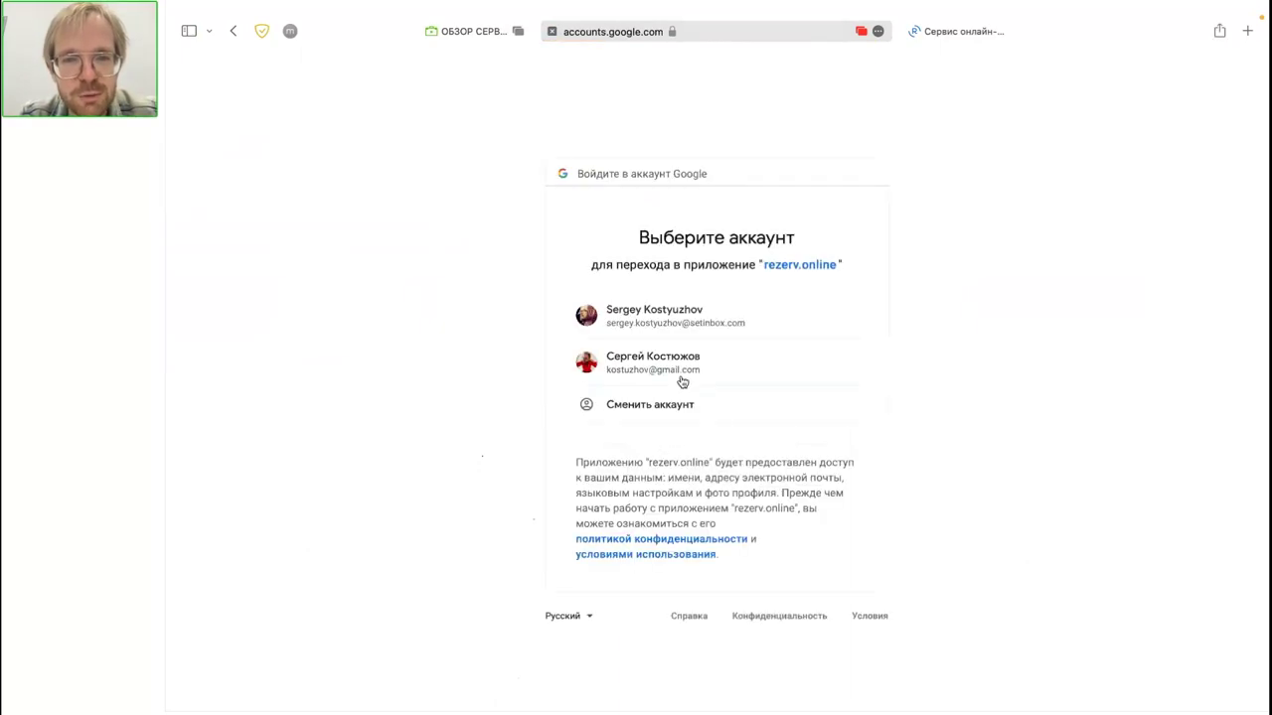
left_click(682, 381)
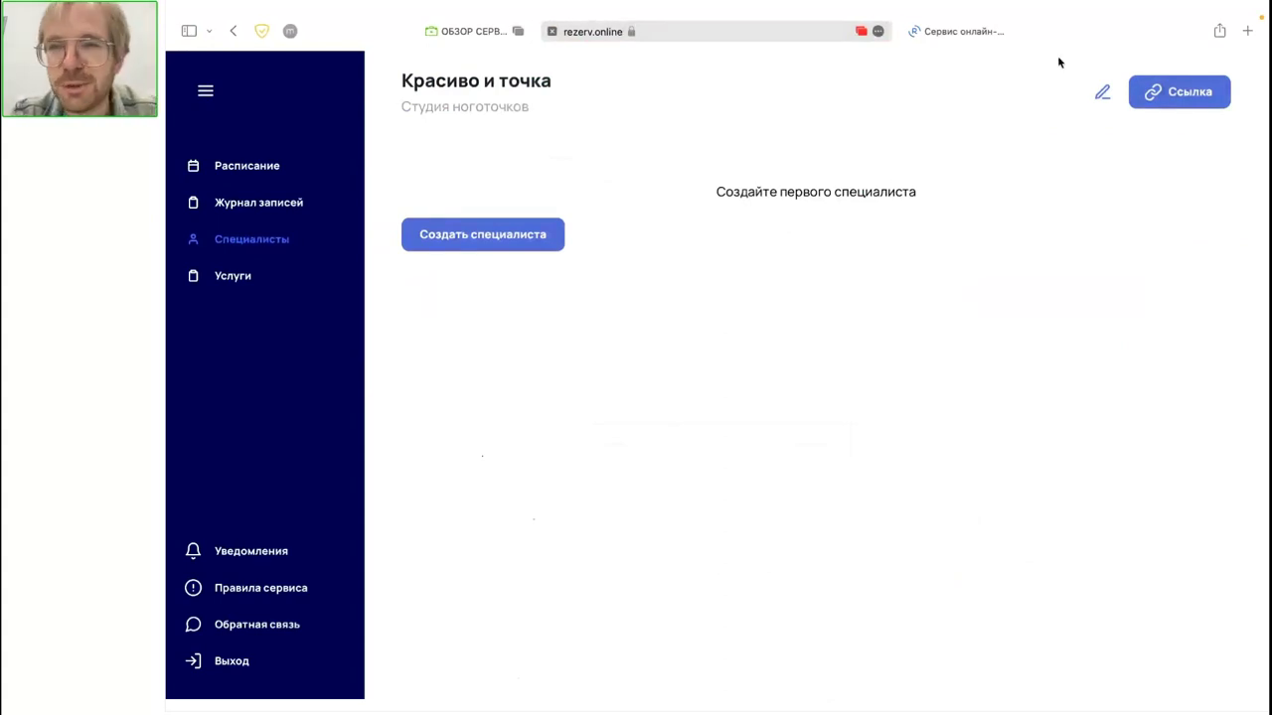
left_click(1101, 92)
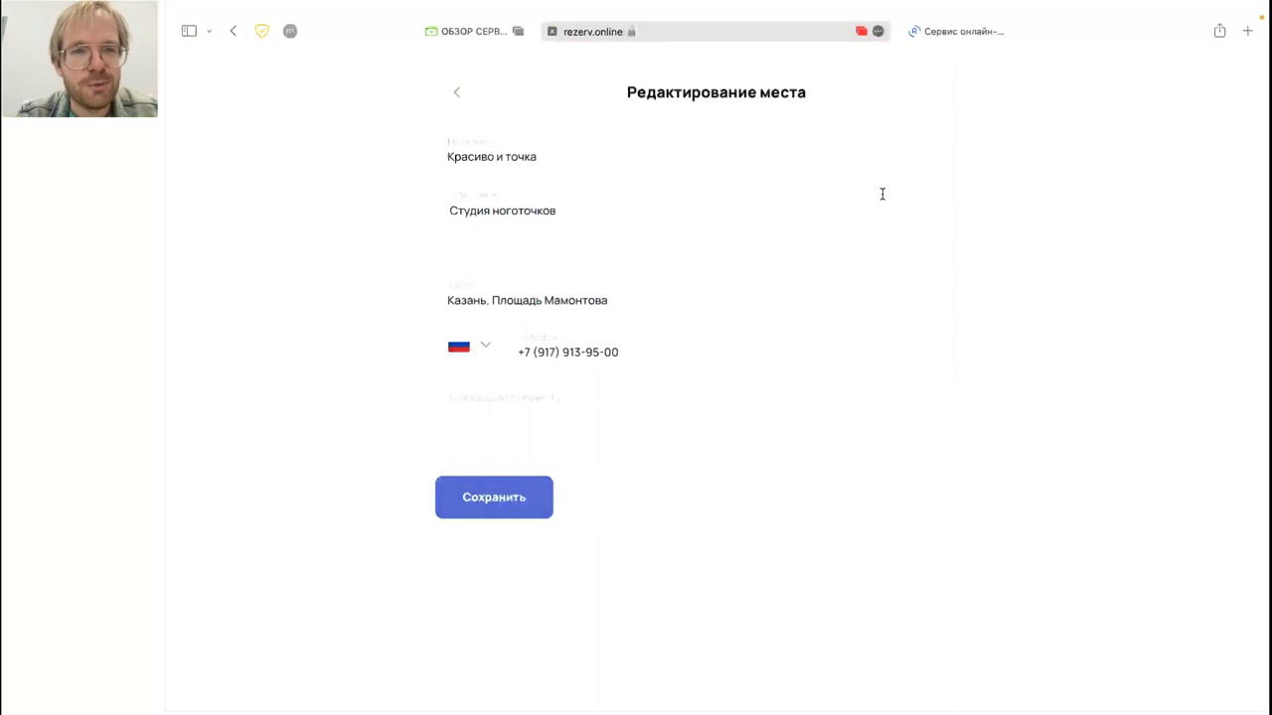
left_click(655, 156)
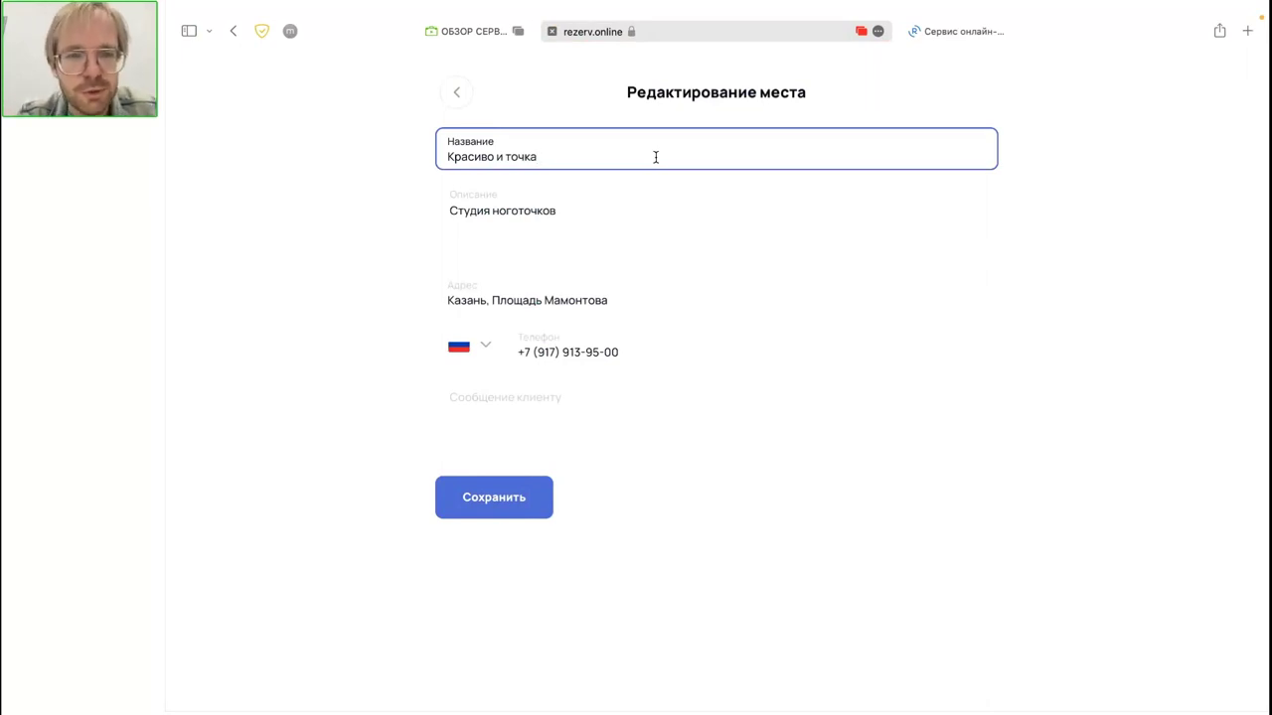
left_click(456, 91)
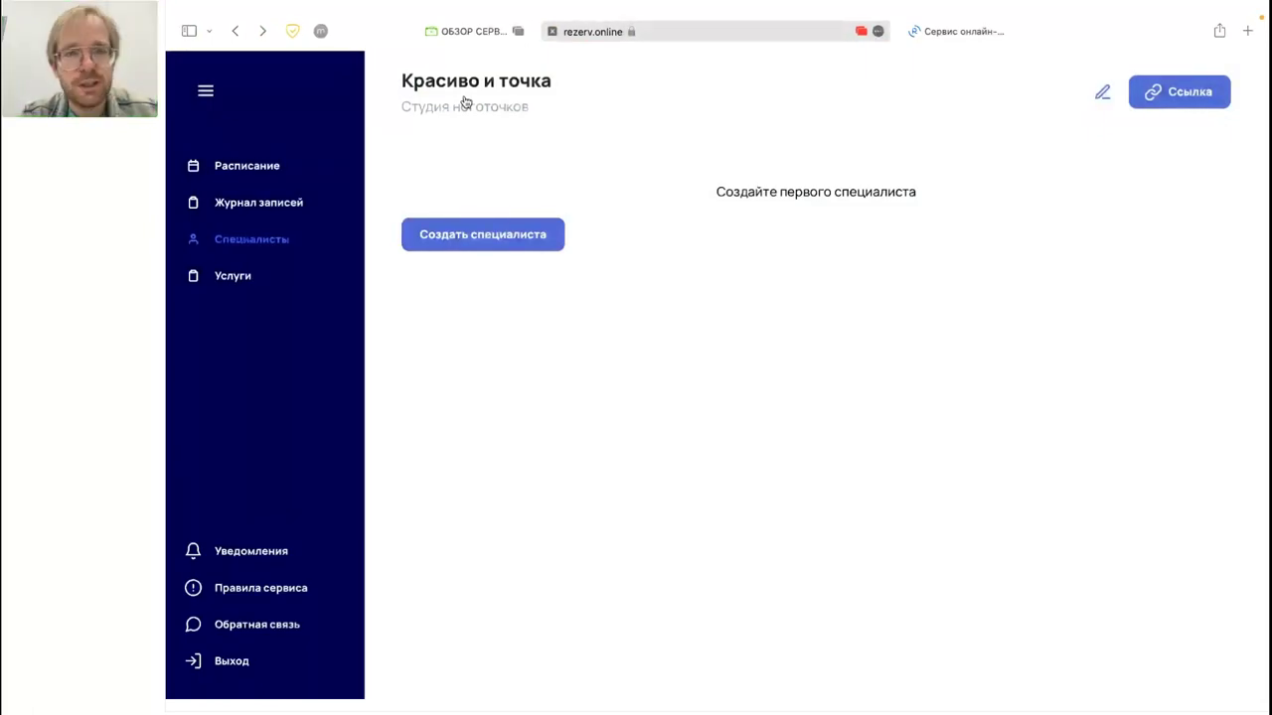
Step: Check the studio's services and specialists lists, then start a new service from Услуги
left_click(232, 278)
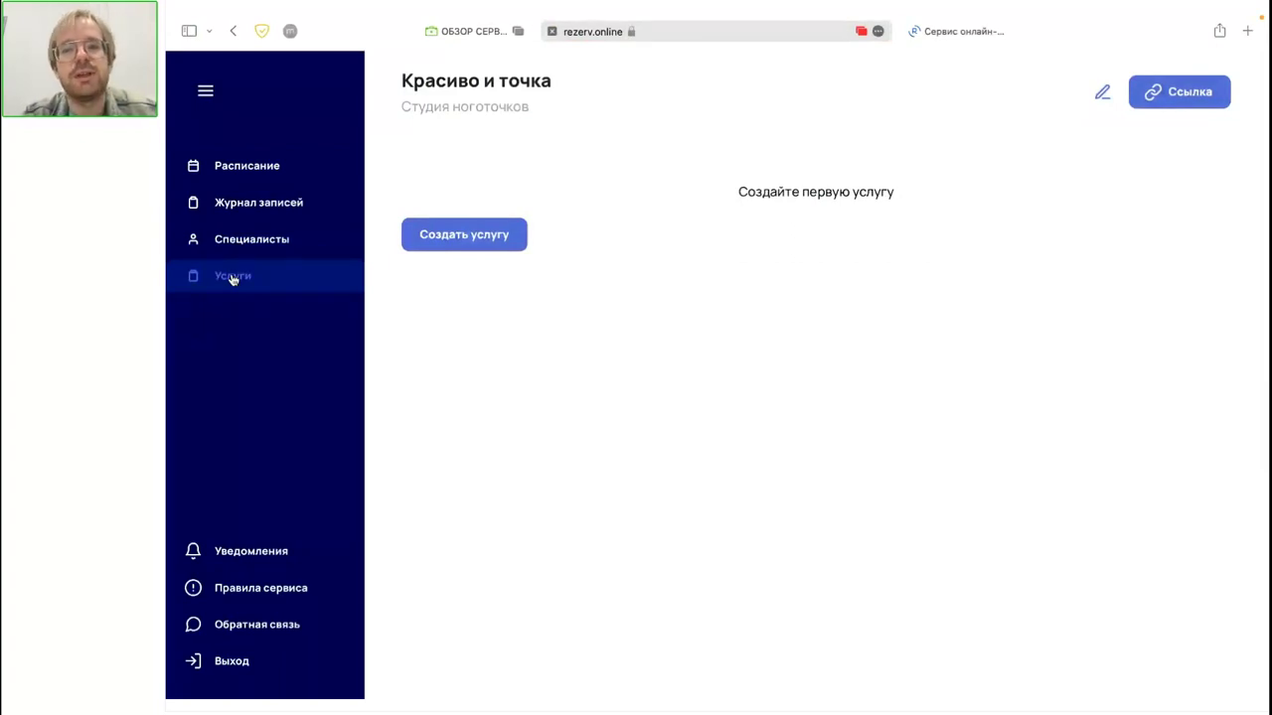
left_click(258, 246)
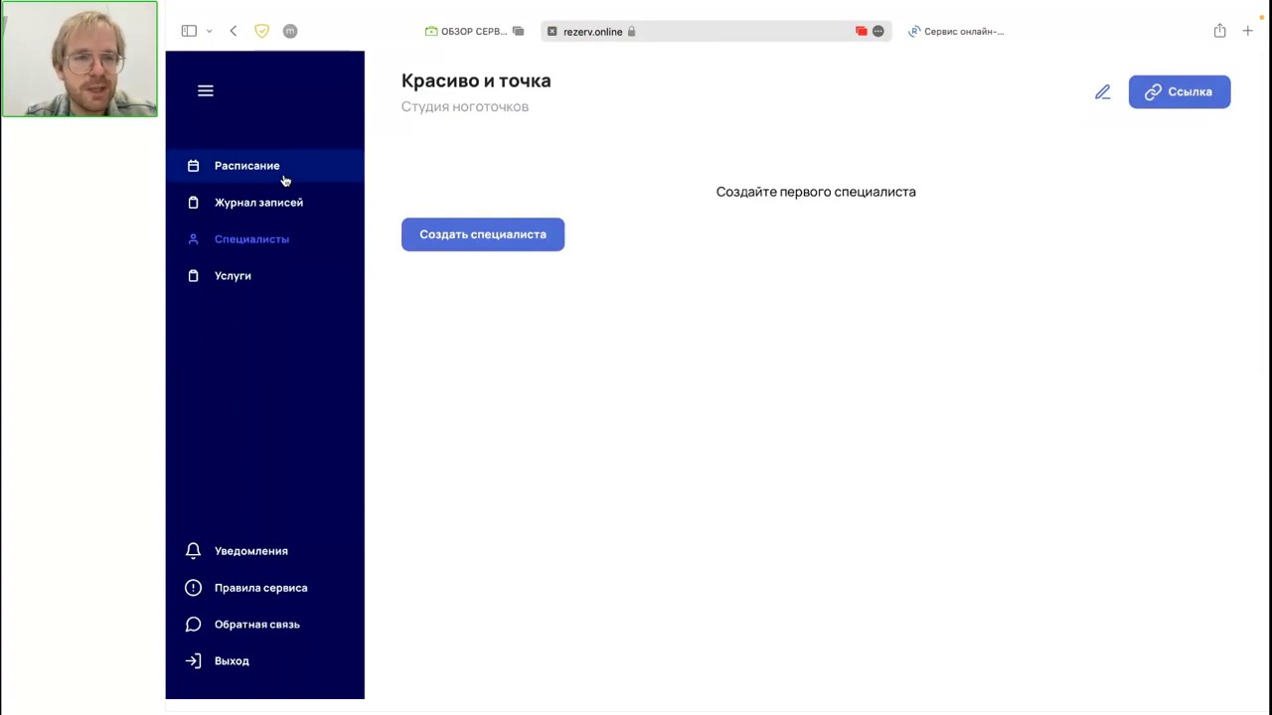
left_click(238, 274)
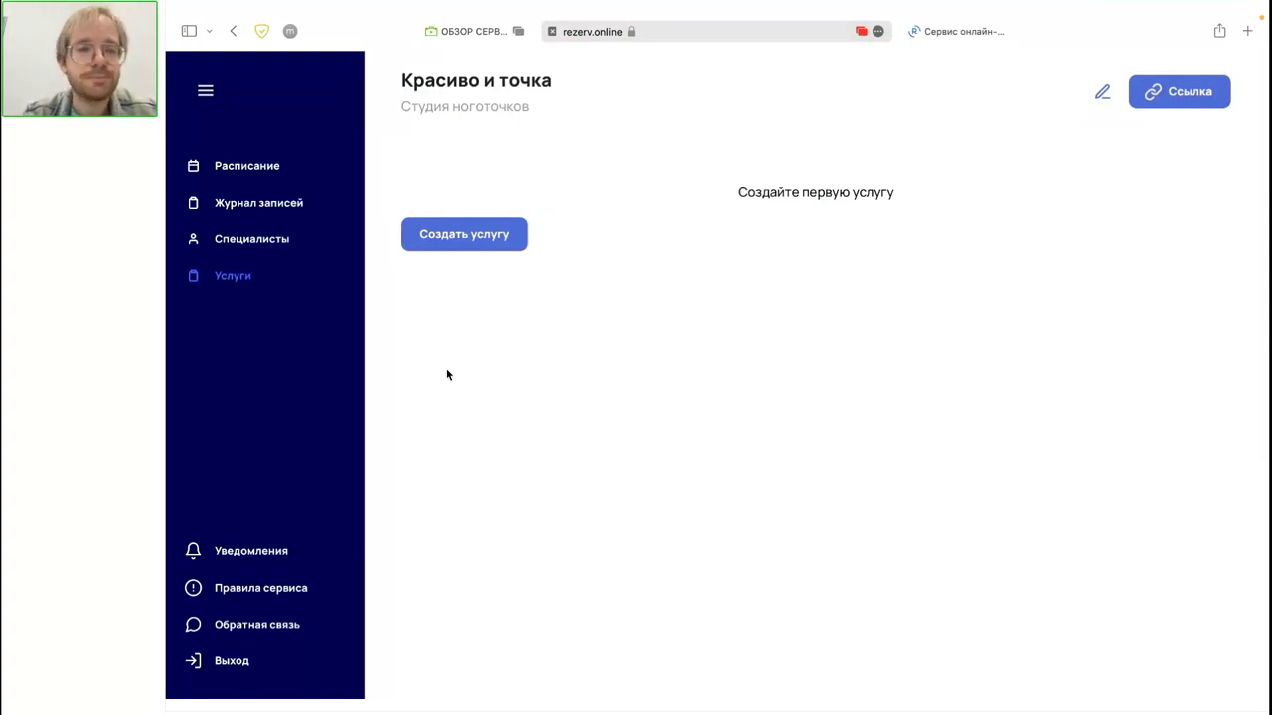
left_click(467, 243)
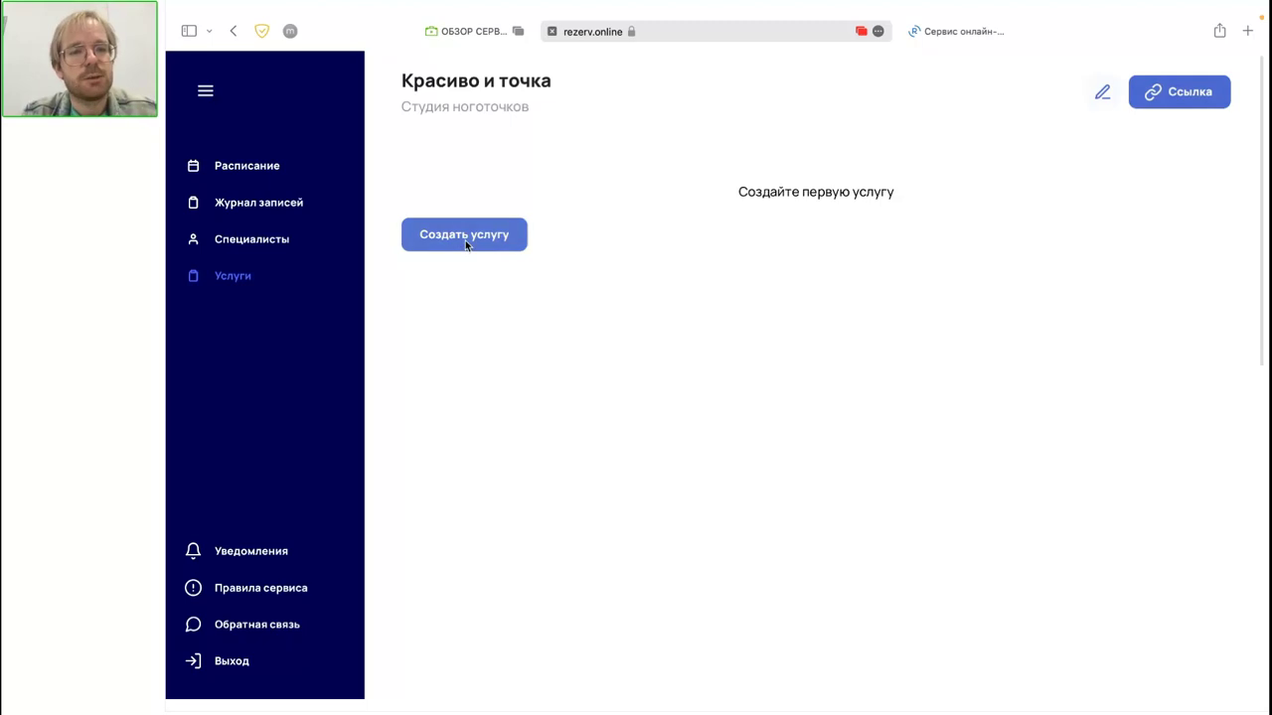
Step: Name the new service 'Маникюр классический'
left_click(630, 159)
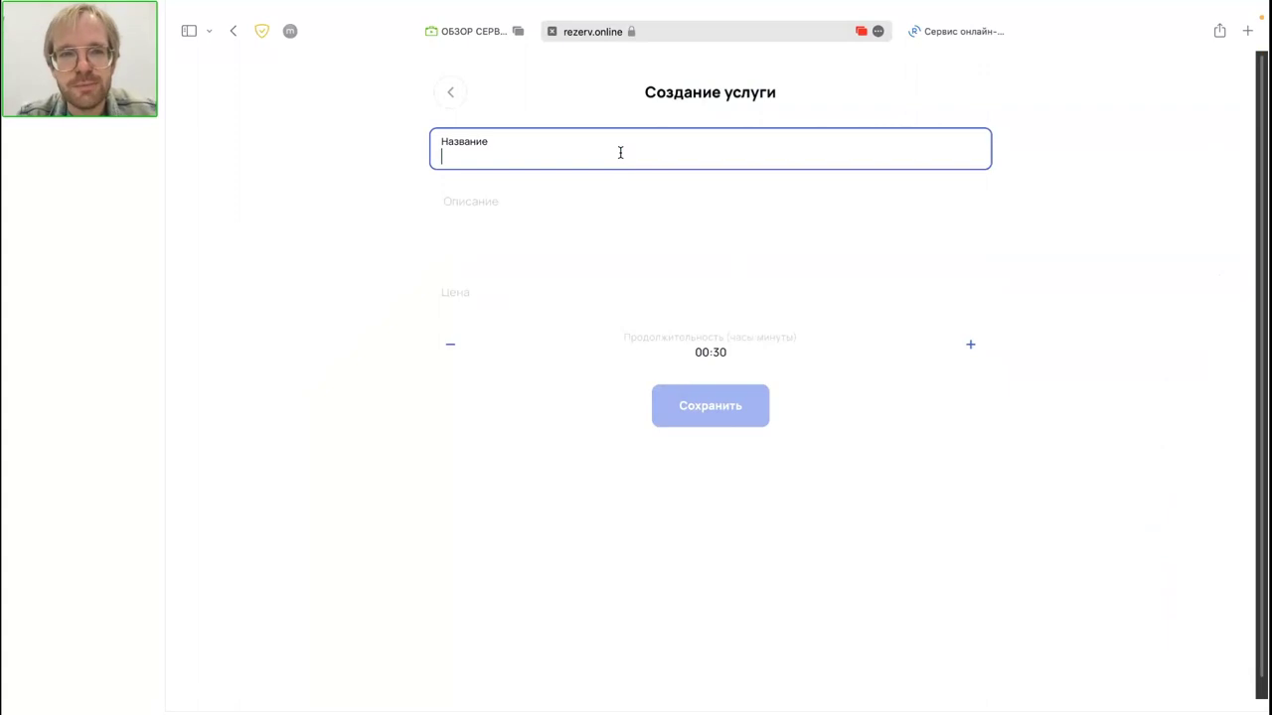
type("Vfy")
key("BackSpace")
key("BackSpace")
key("BackSpace")
type("Маникюр")
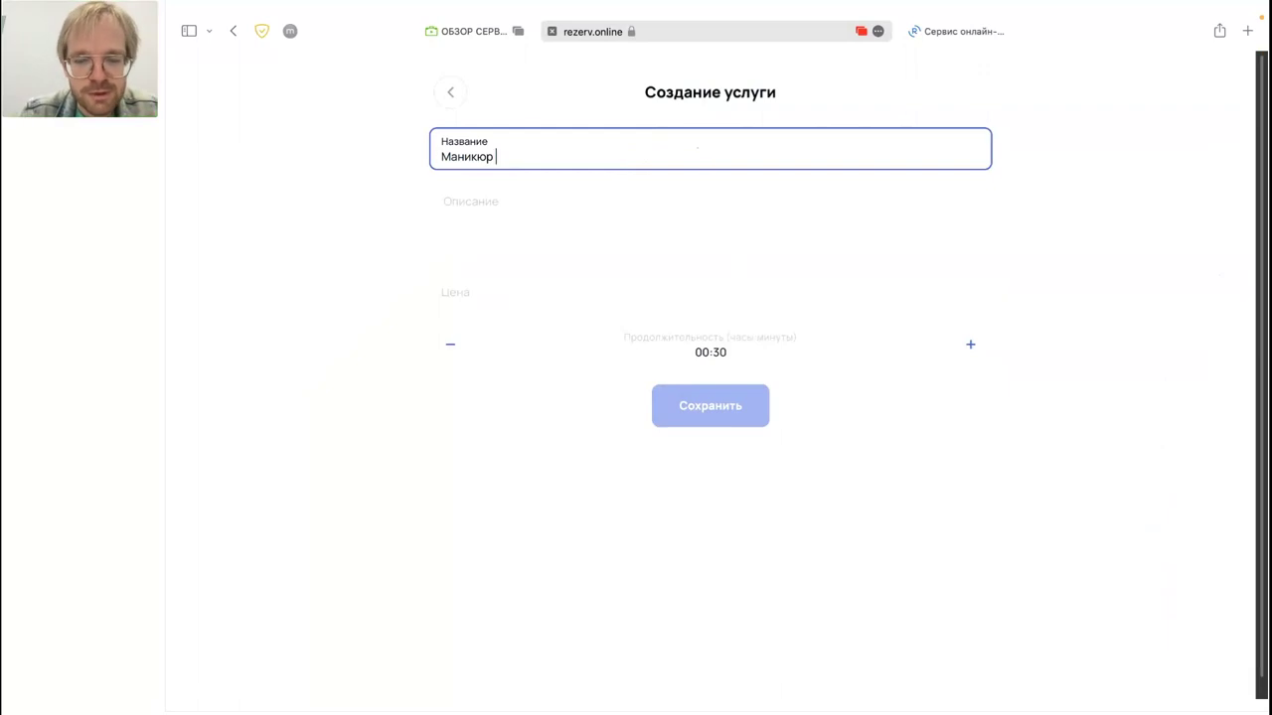
type(" классически")
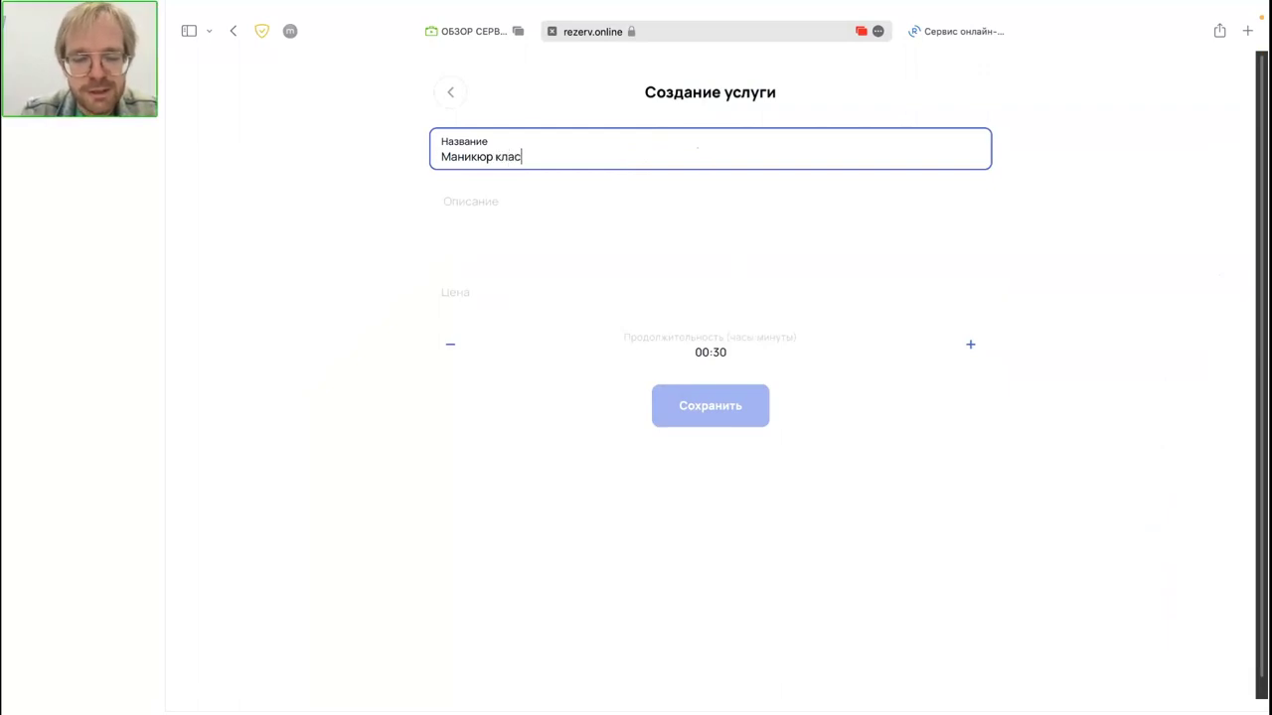
key("Tab")
left_click(718, 165)
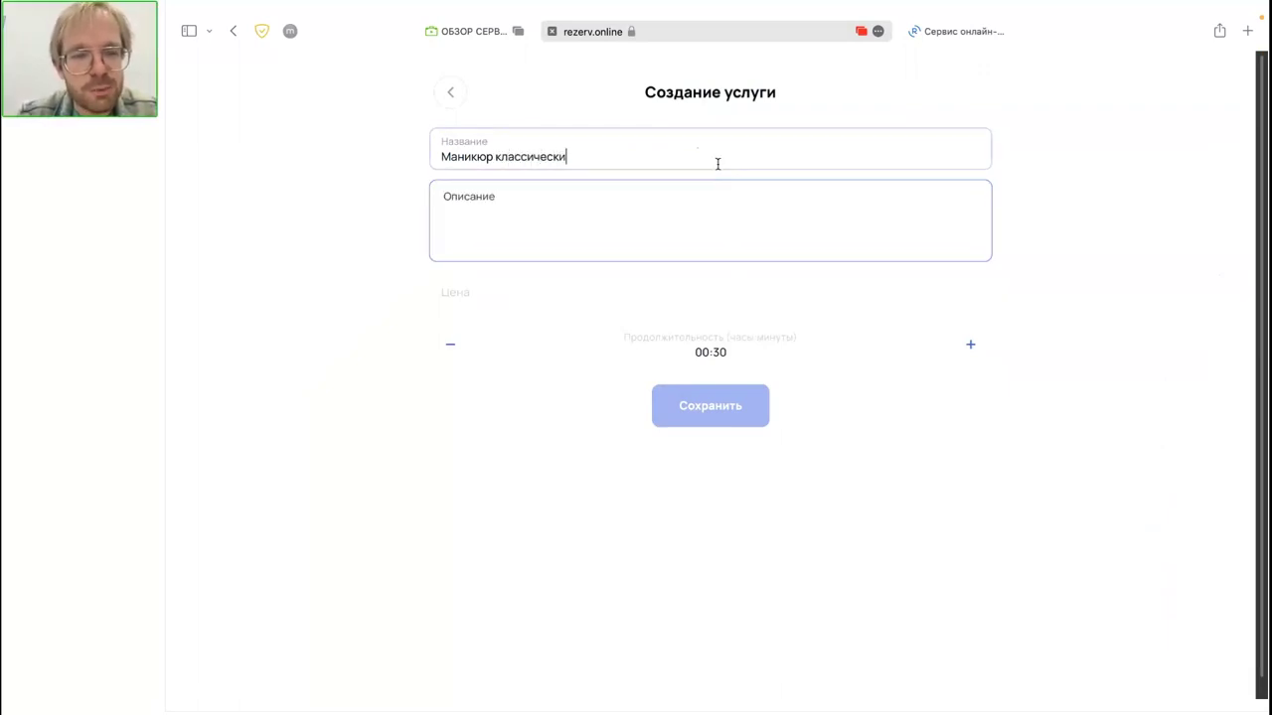
type("й")
Step: Set the service duration to 01:00 and price to 600₽, then save it
left_click(605, 302)
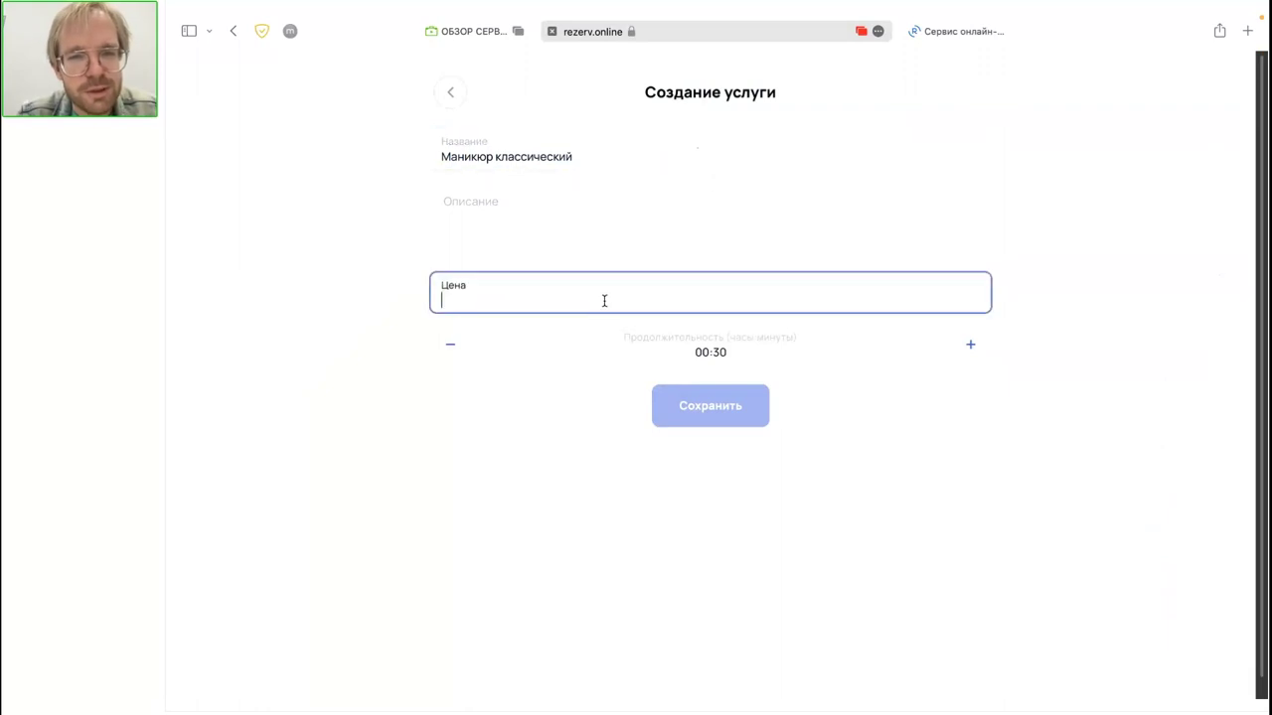
left_click(971, 363)
left_click(970, 364)
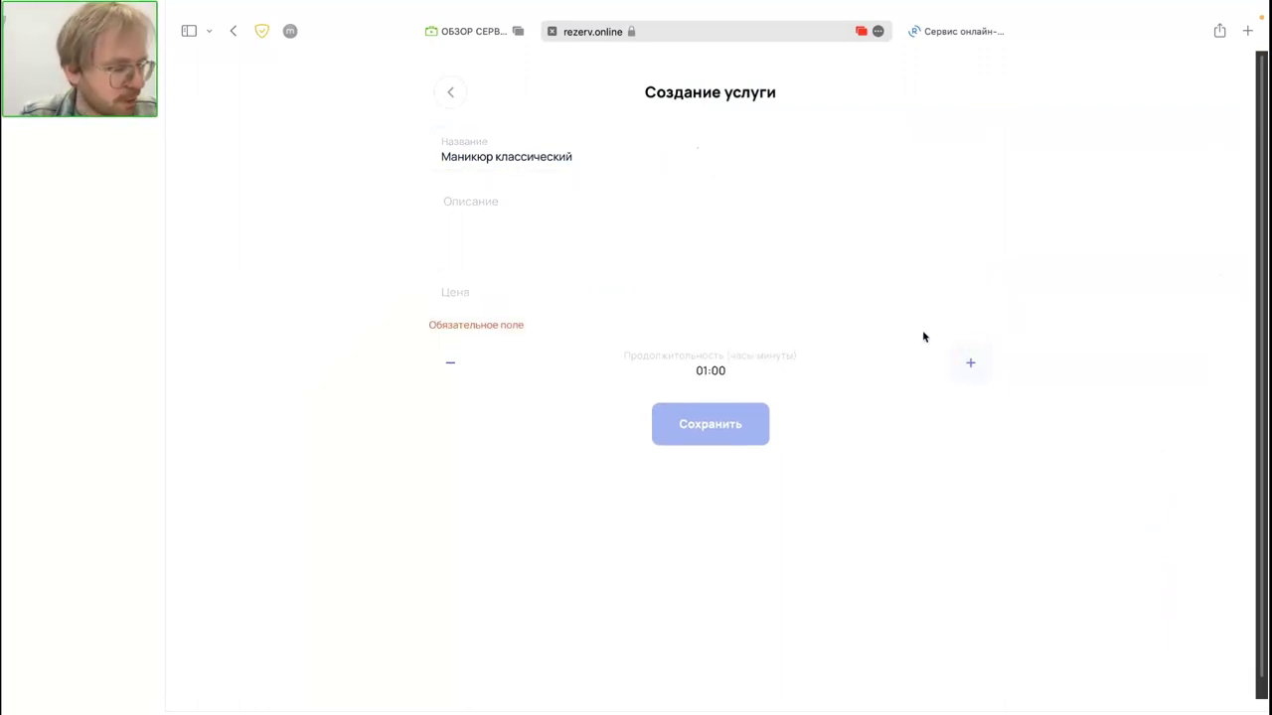
left_click(546, 235)
left_click(521, 292)
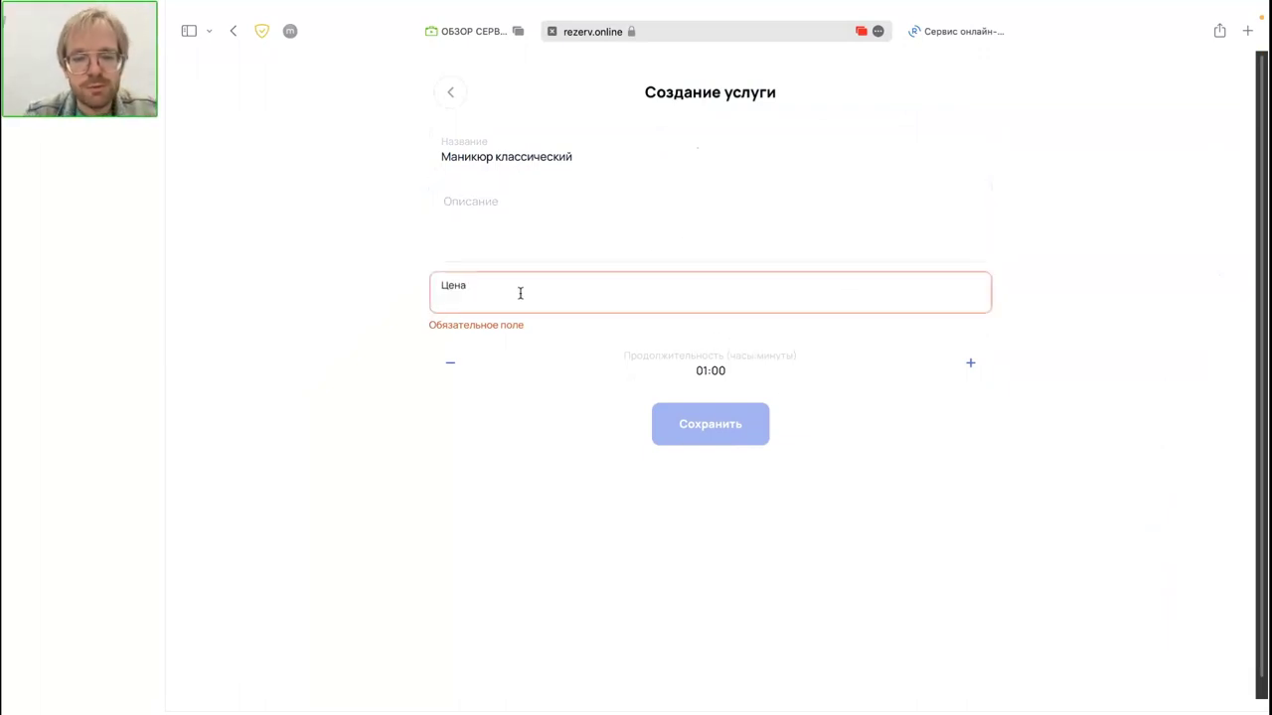
type("600")
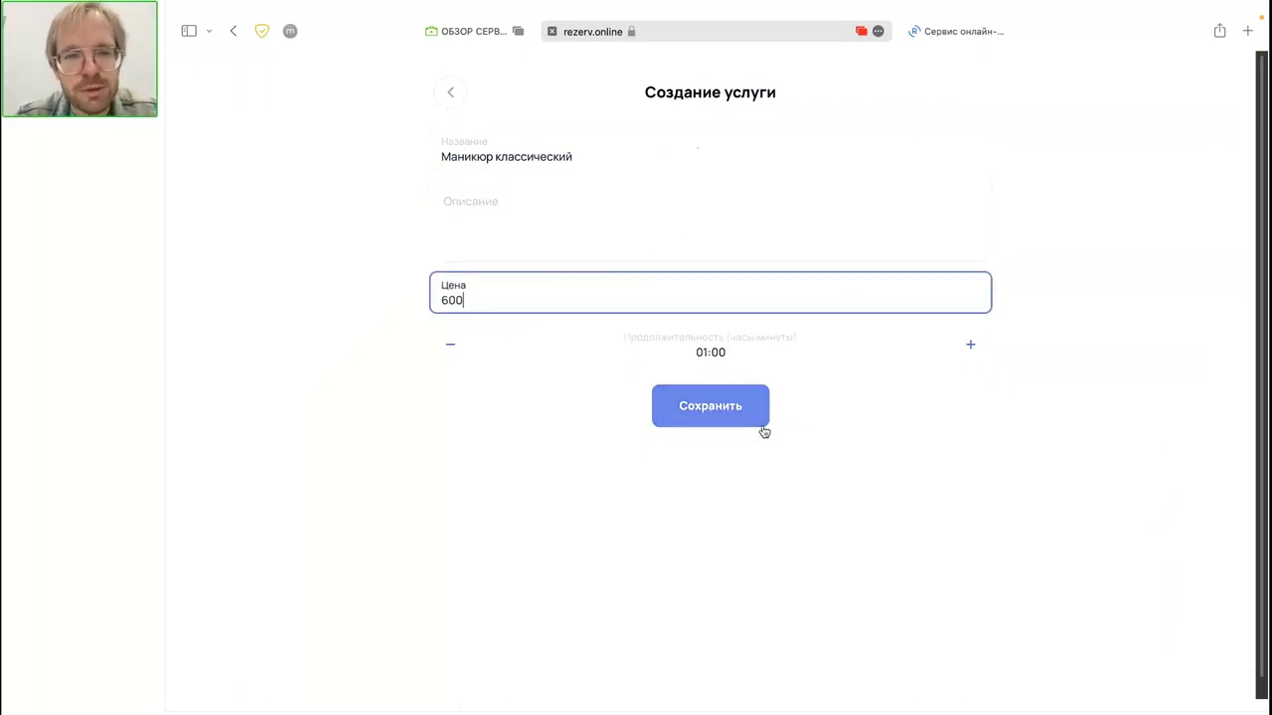
left_click(714, 466)
left_click(711, 425)
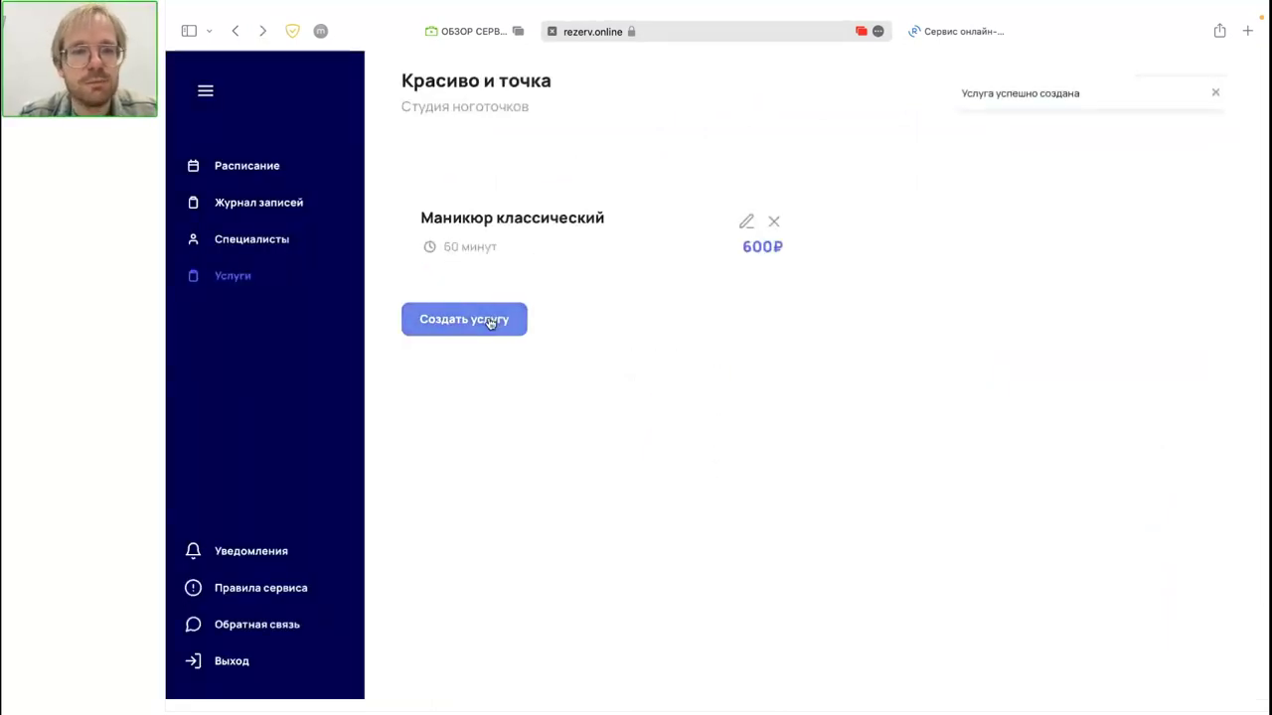
Step: Start a second service named 'Маникюр художественный' priced at 3000₽
left_click(490, 320)
left_click(514, 153)
type("М")
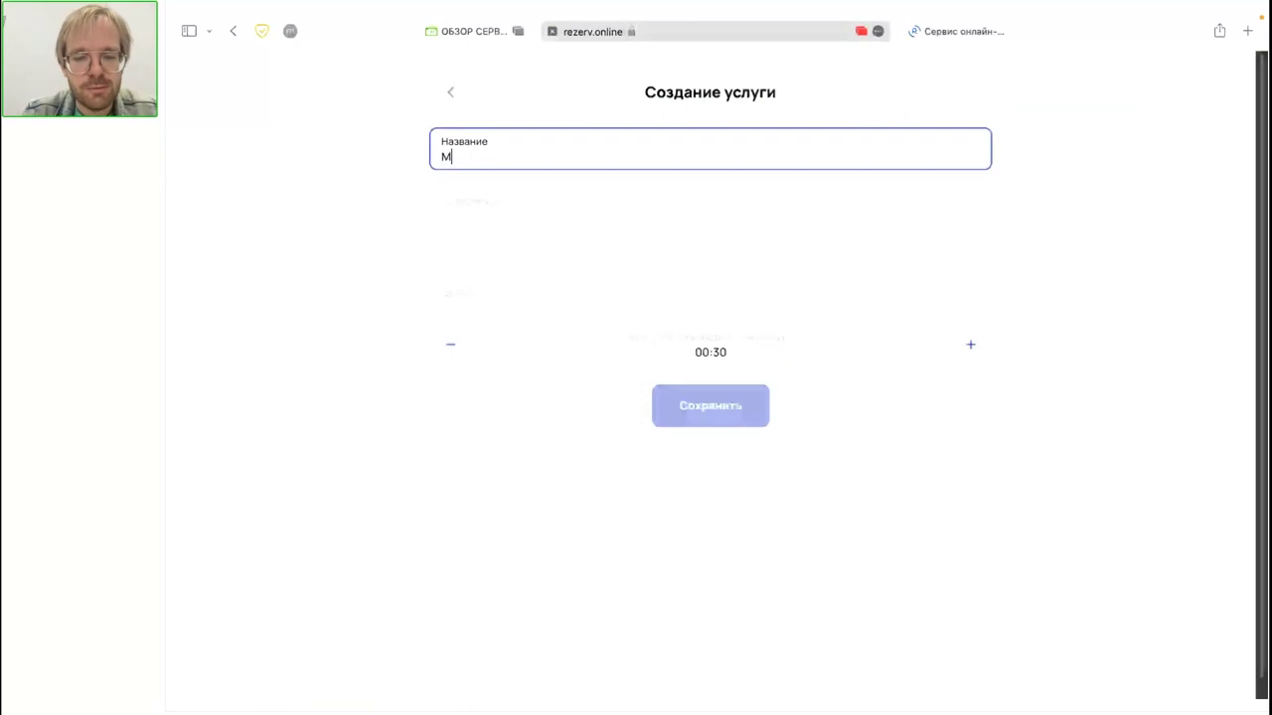
type("аникюр художественный")
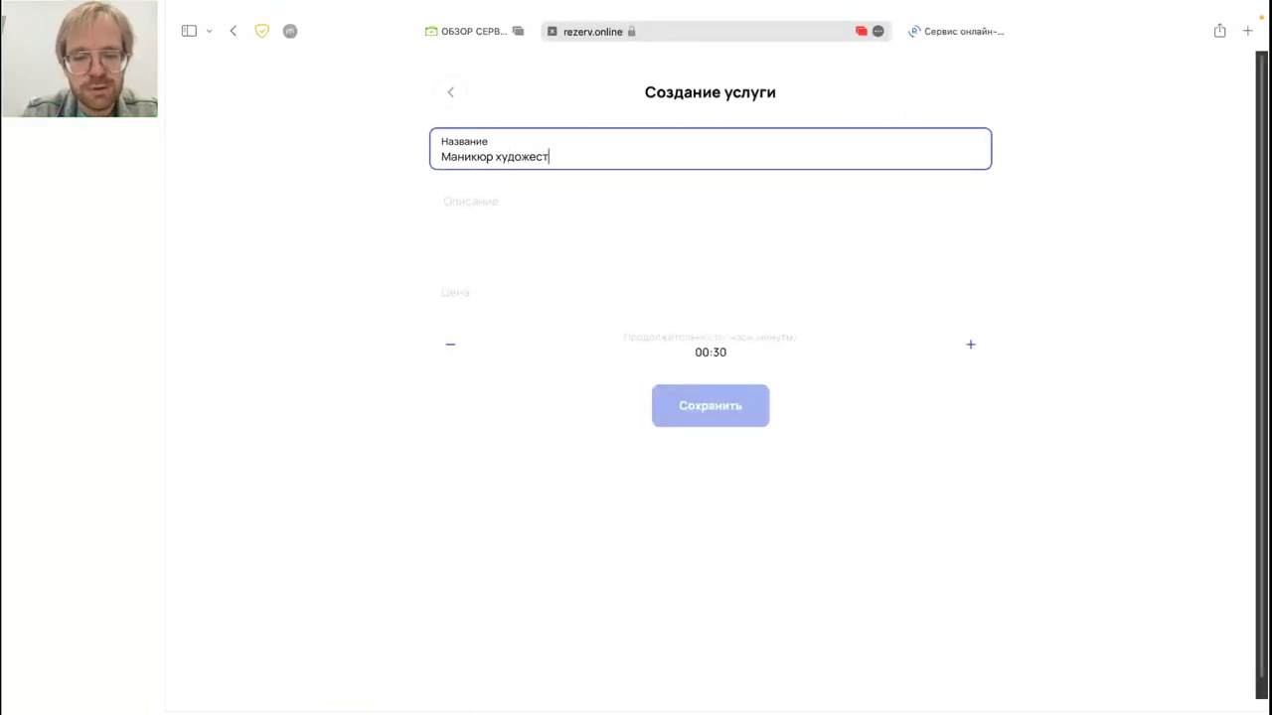
left_click(502, 304)
type("3000")
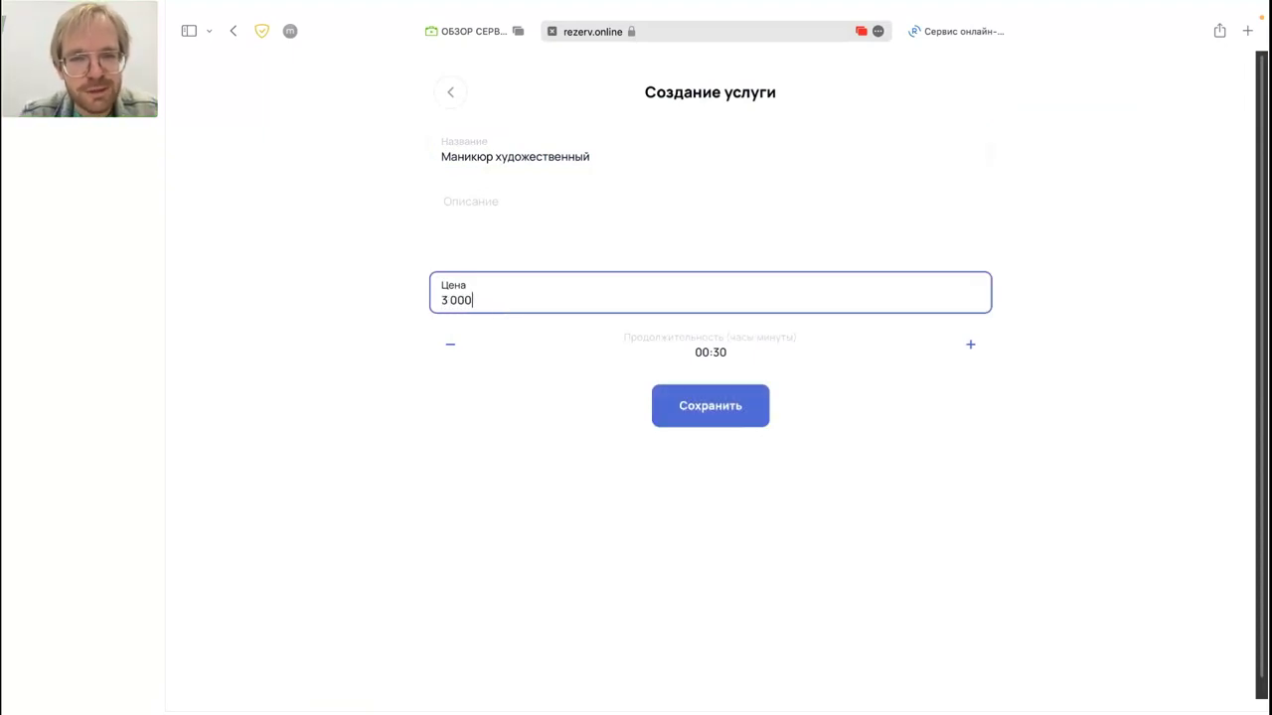
Step: Set its duration to 01:30, save the service, and go to Специалисты
left_click(962, 346)
left_click(963, 346)
left_click(963, 346)
left_click(962, 345)
left_click(962, 346)
left_click(963, 346)
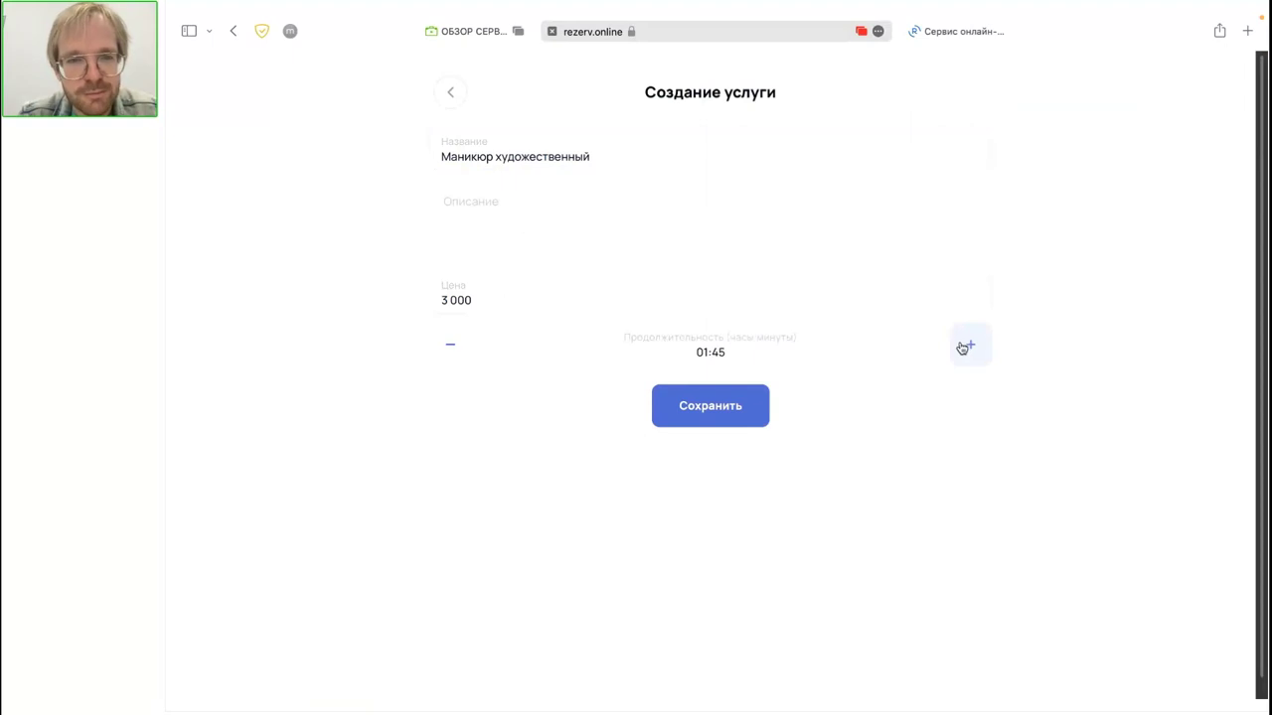
left_click(444, 348)
left_click(724, 423)
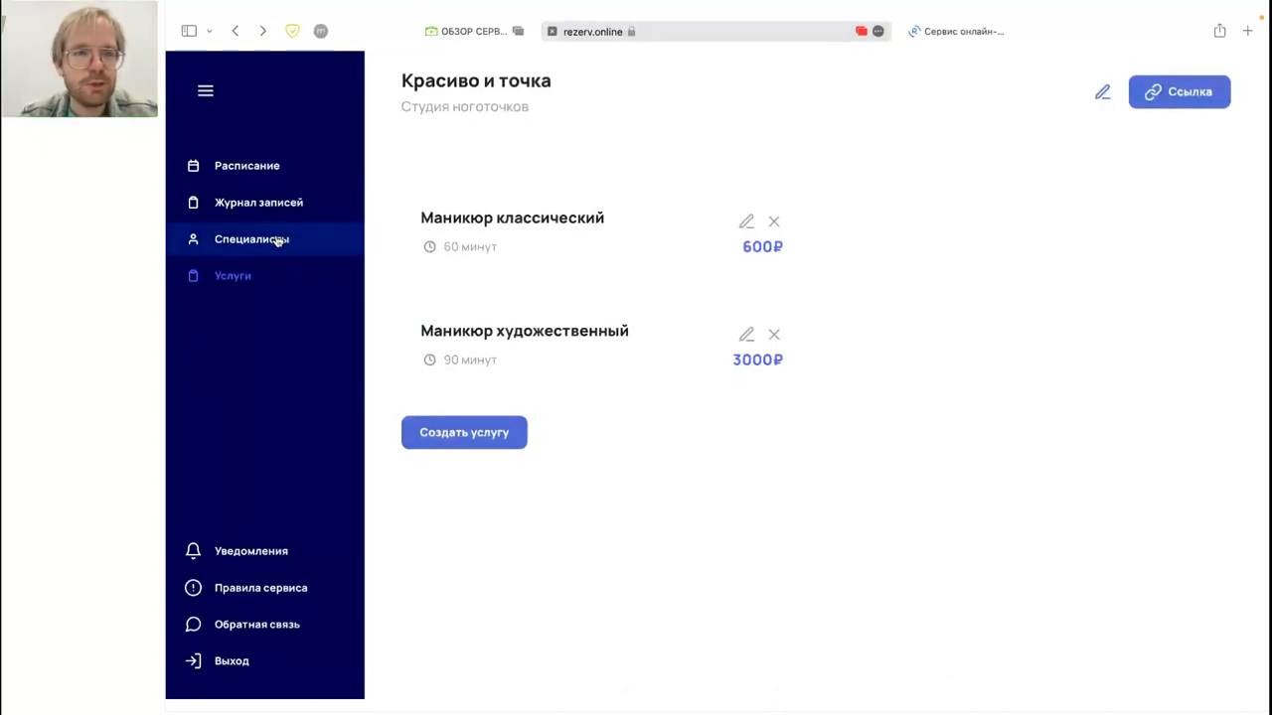
left_click(277, 241)
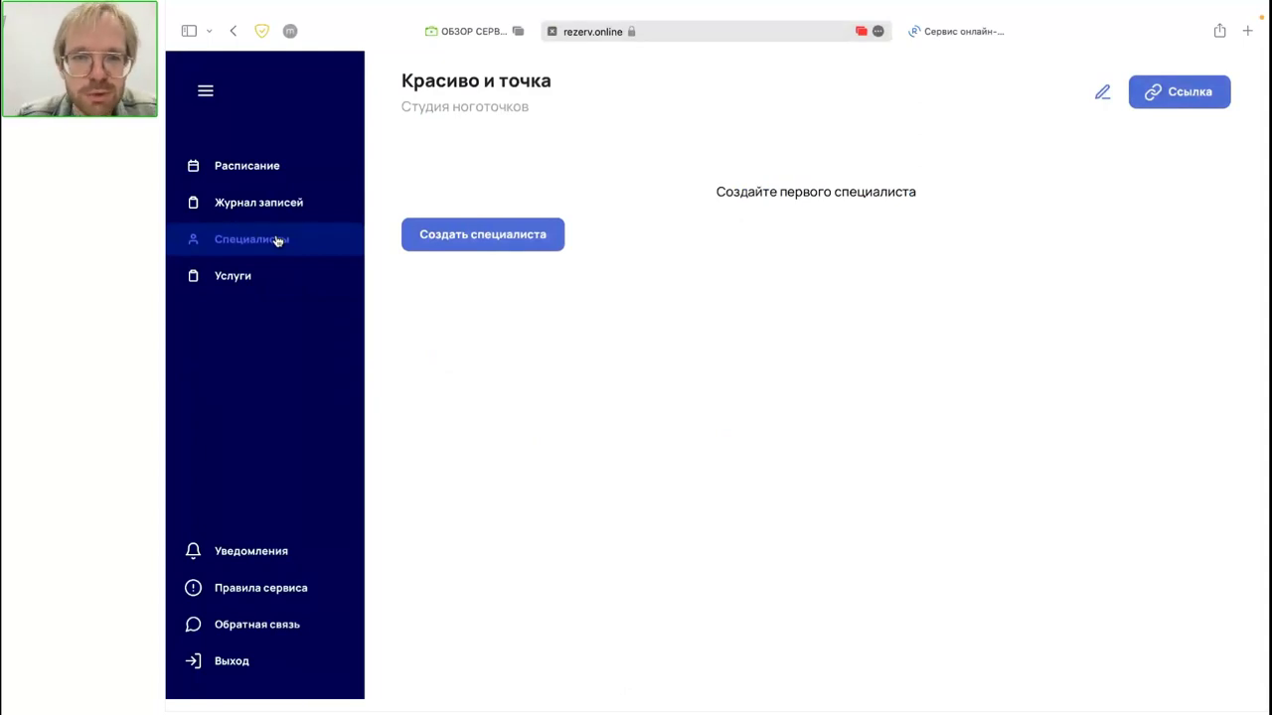
Step: Start a new specialist with their name and description 'Мастер со стажем 5 лет'
left_click(477, 229)
left_click(527, 156)
type("Анна")
left_click(572, 220)
type("М")
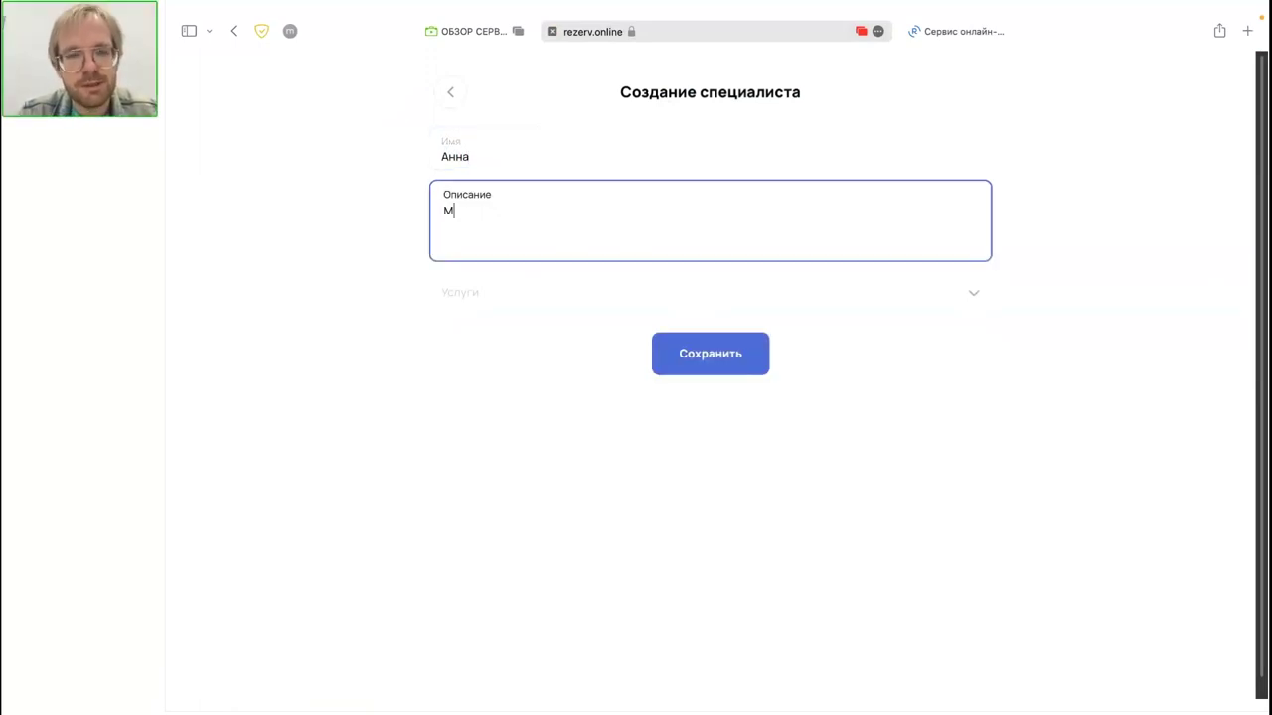
type("астер со ")
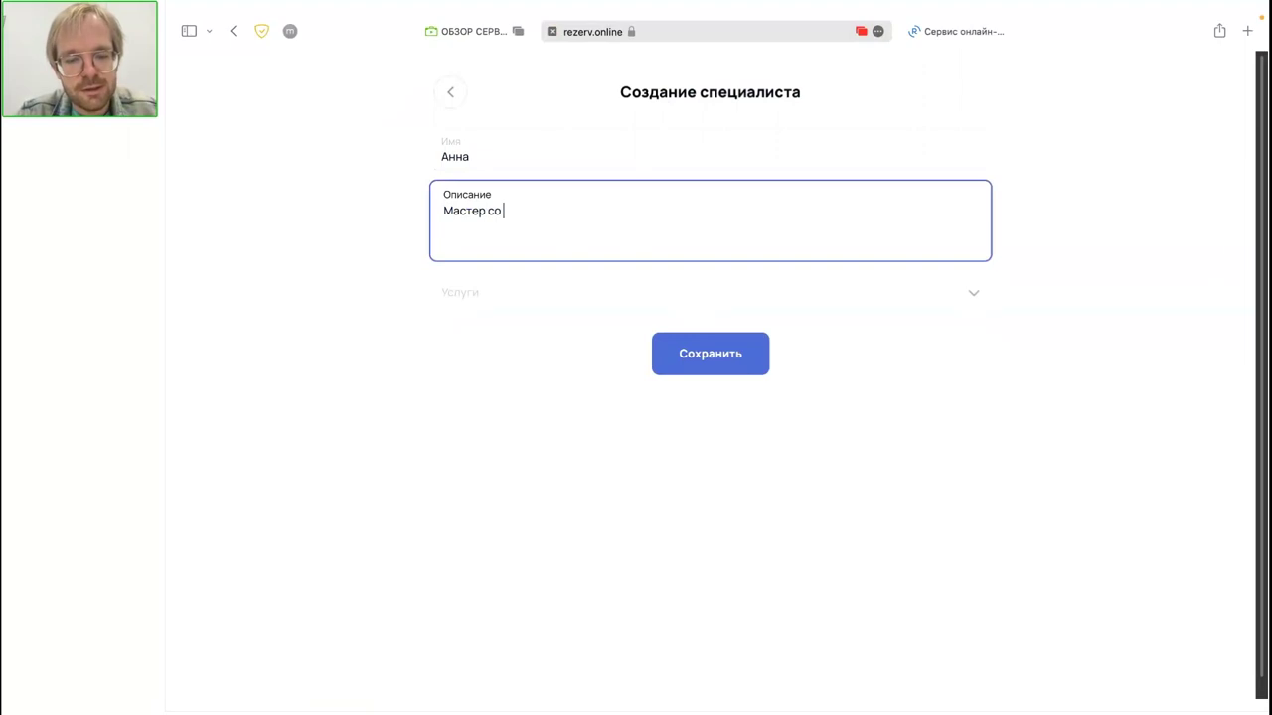
type("стажем 5 лет")
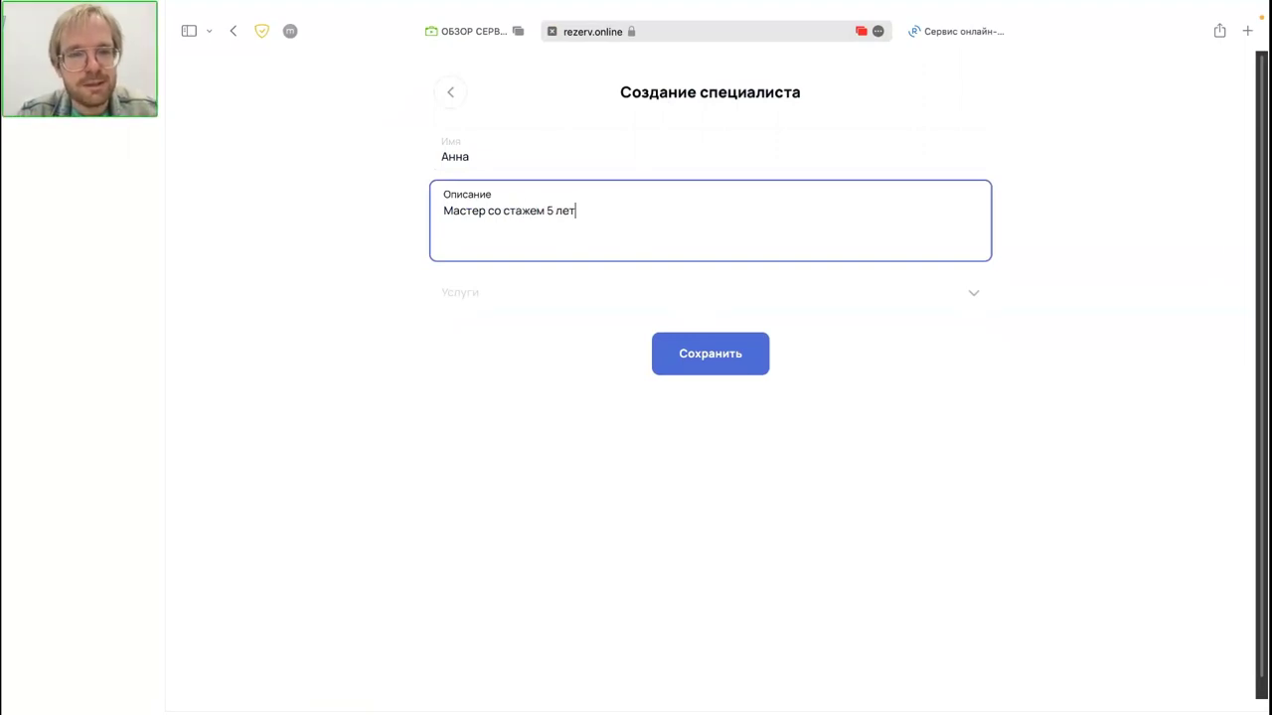
Step: Assign Маникюр классический and Маникюр художественный to the specialist and save
left_click(573, 308)
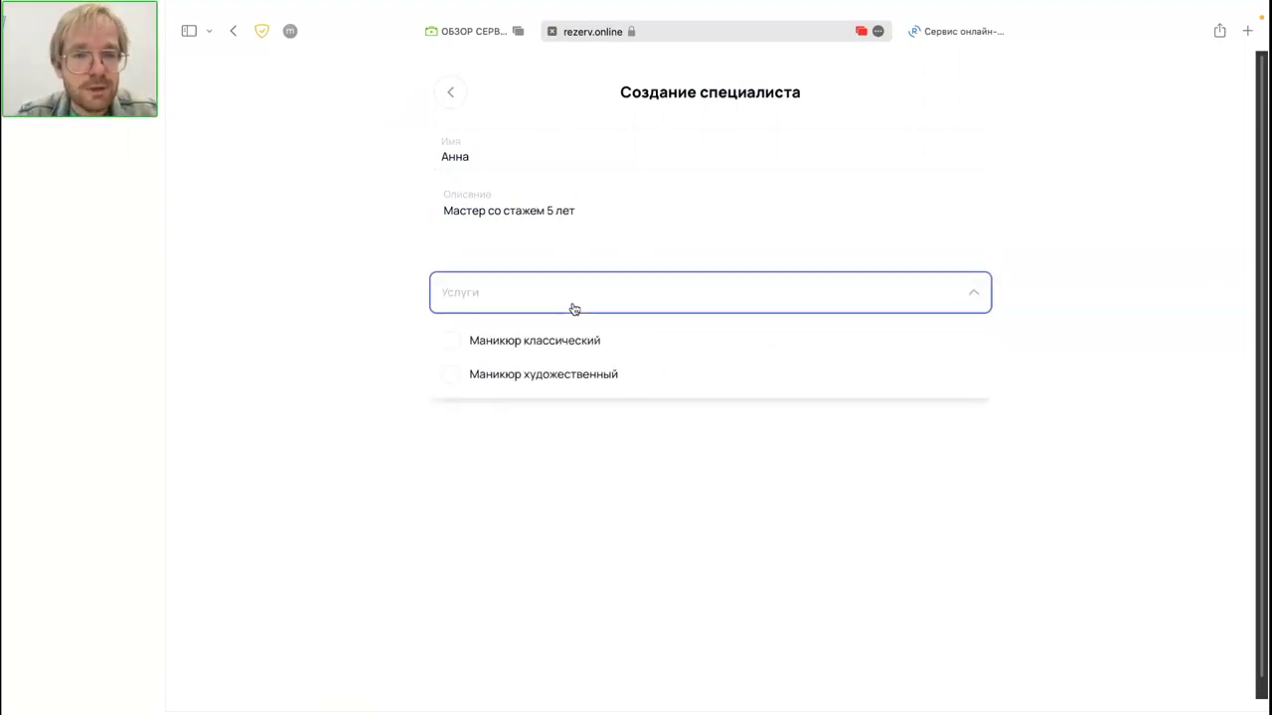
left_click(455, 343)
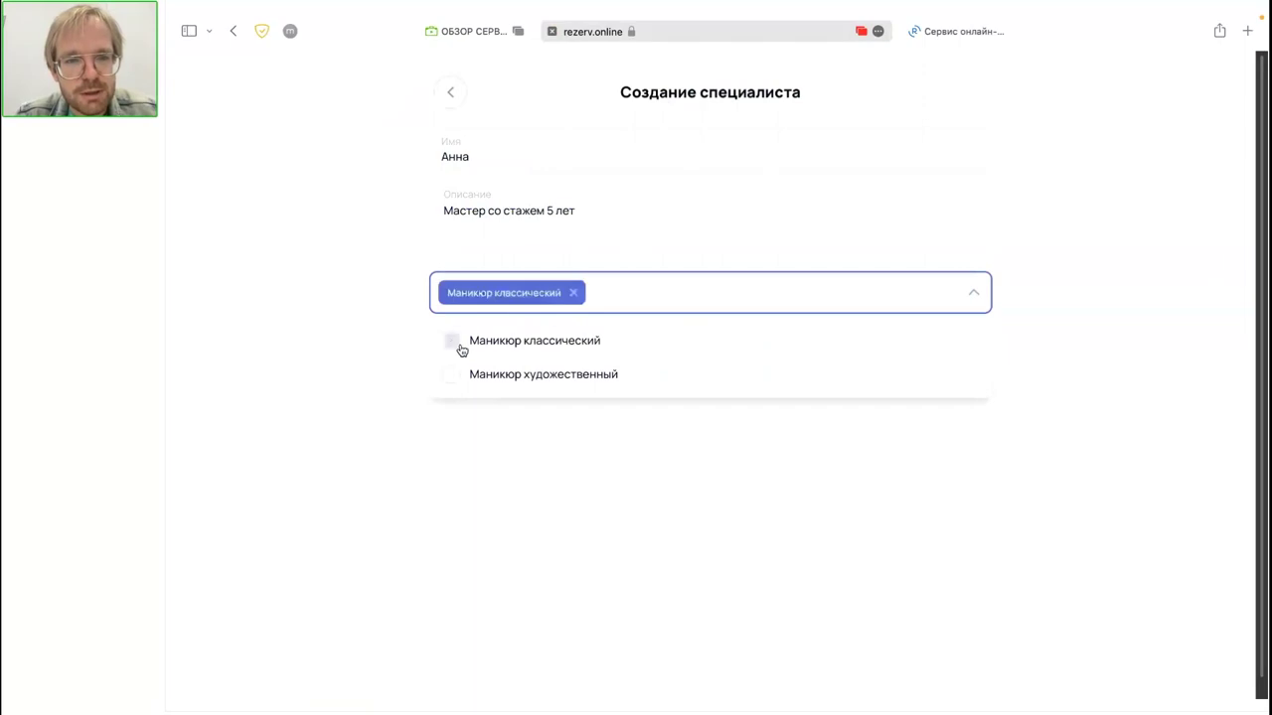
left_click(451, 373)
left_click(530, 490)
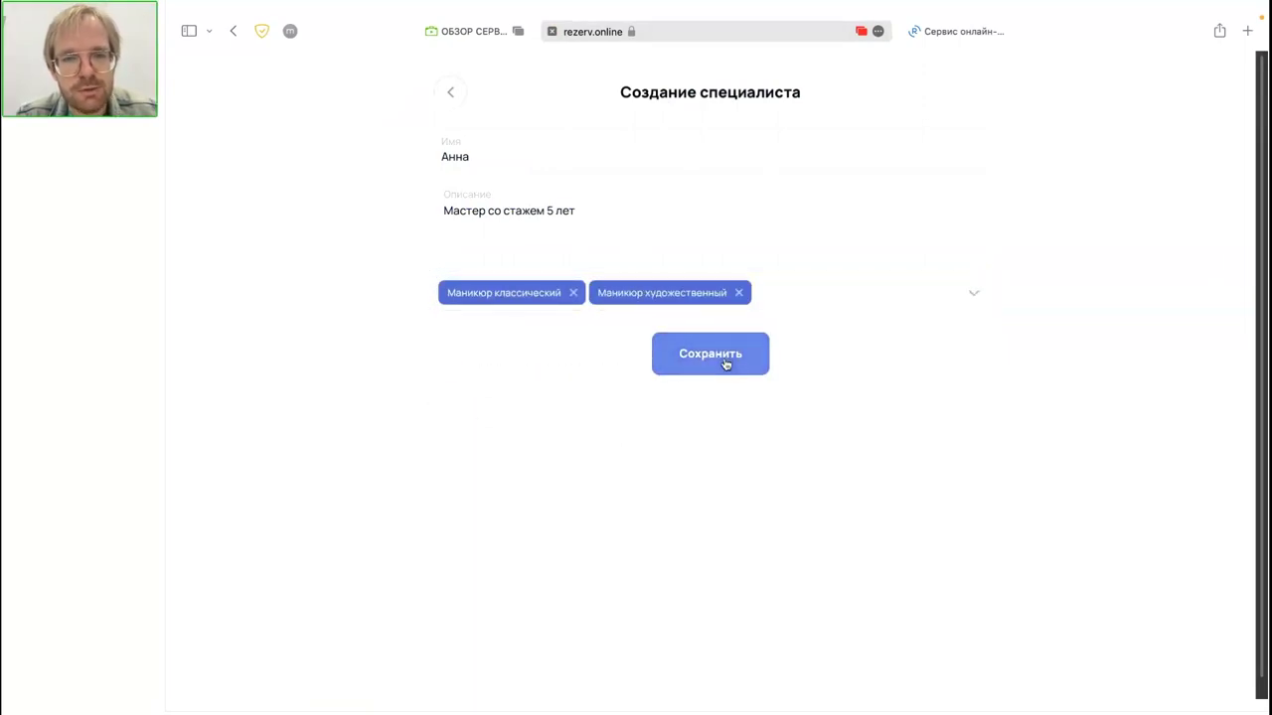
left_click(844, 301)
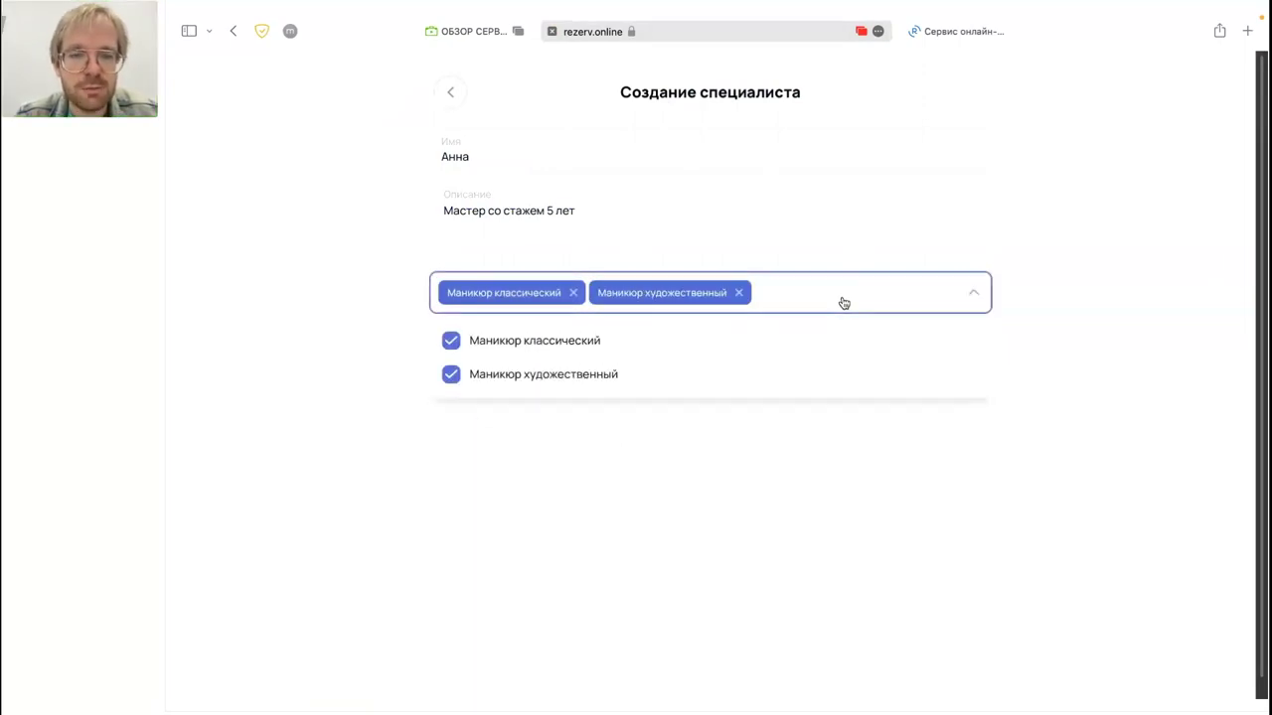
left_click(636, 345)
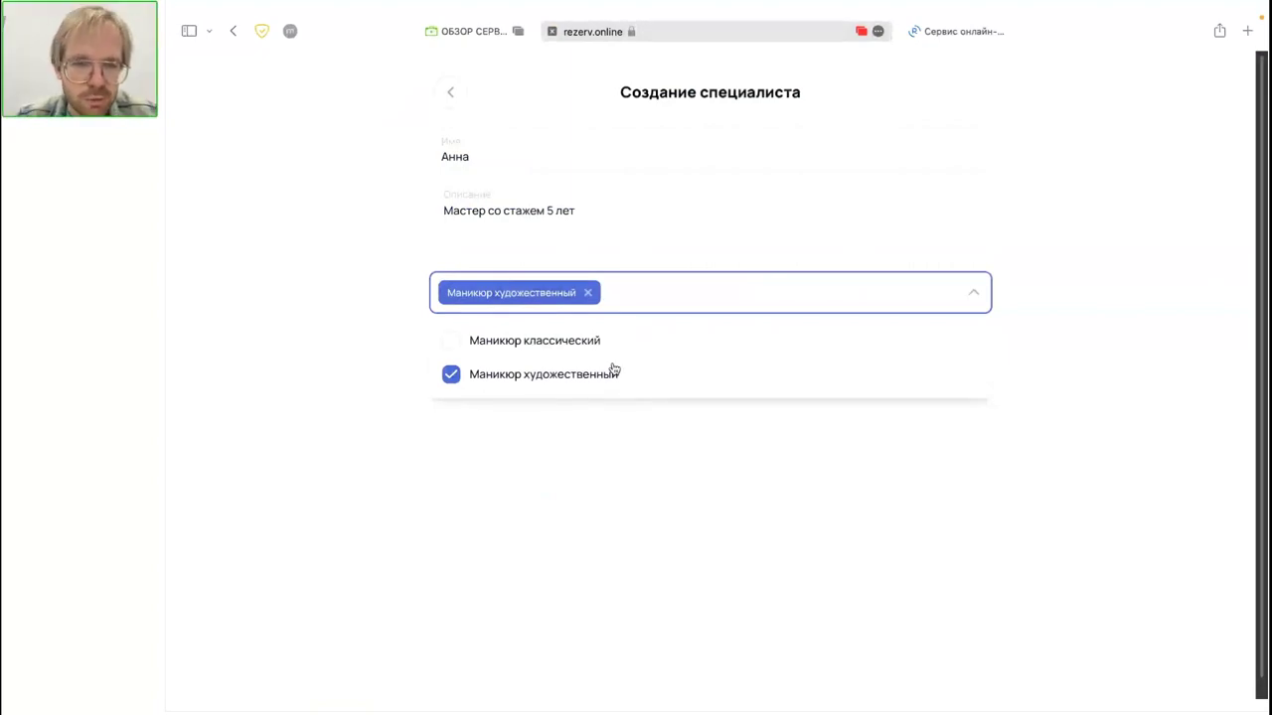
left_click(583, 344)
left_click(669, 444)
left_click(725, 355)
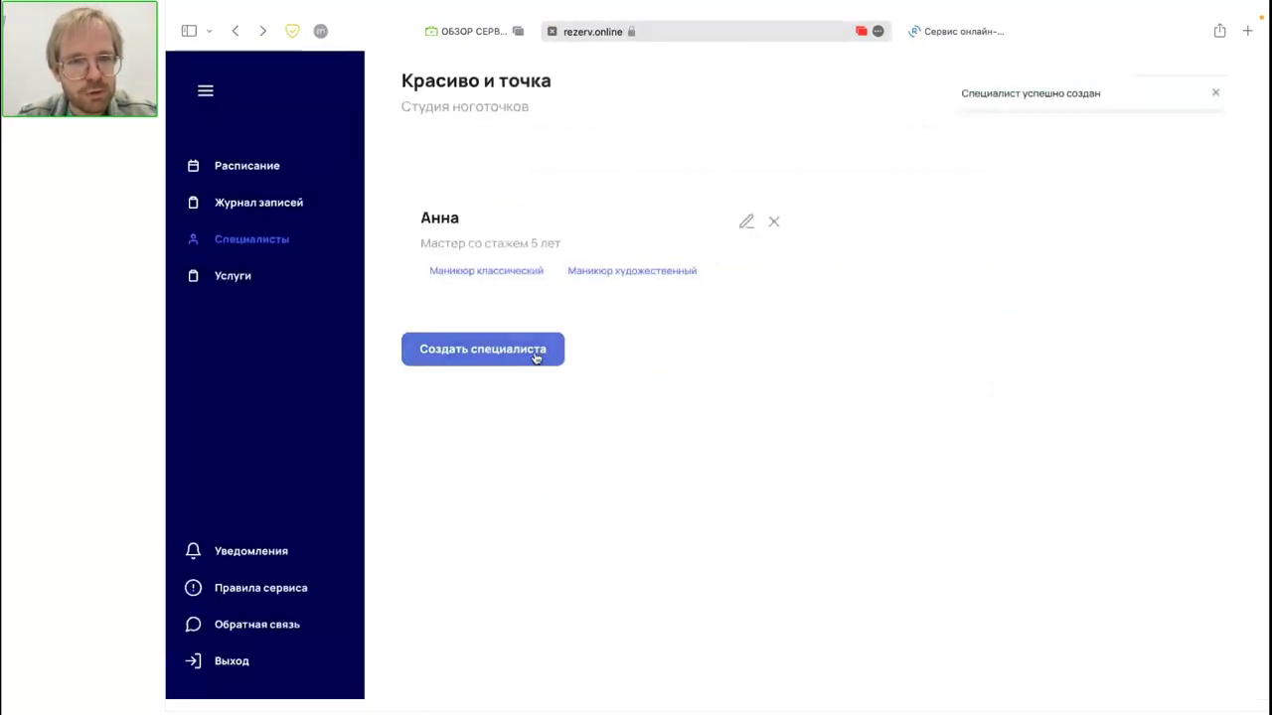
left_click(533, 353)
Step: Enter the second specialist's name and description 'Стаж 2 года, но фанатка своего дела'
left_click(590, 159)
type("Марина")
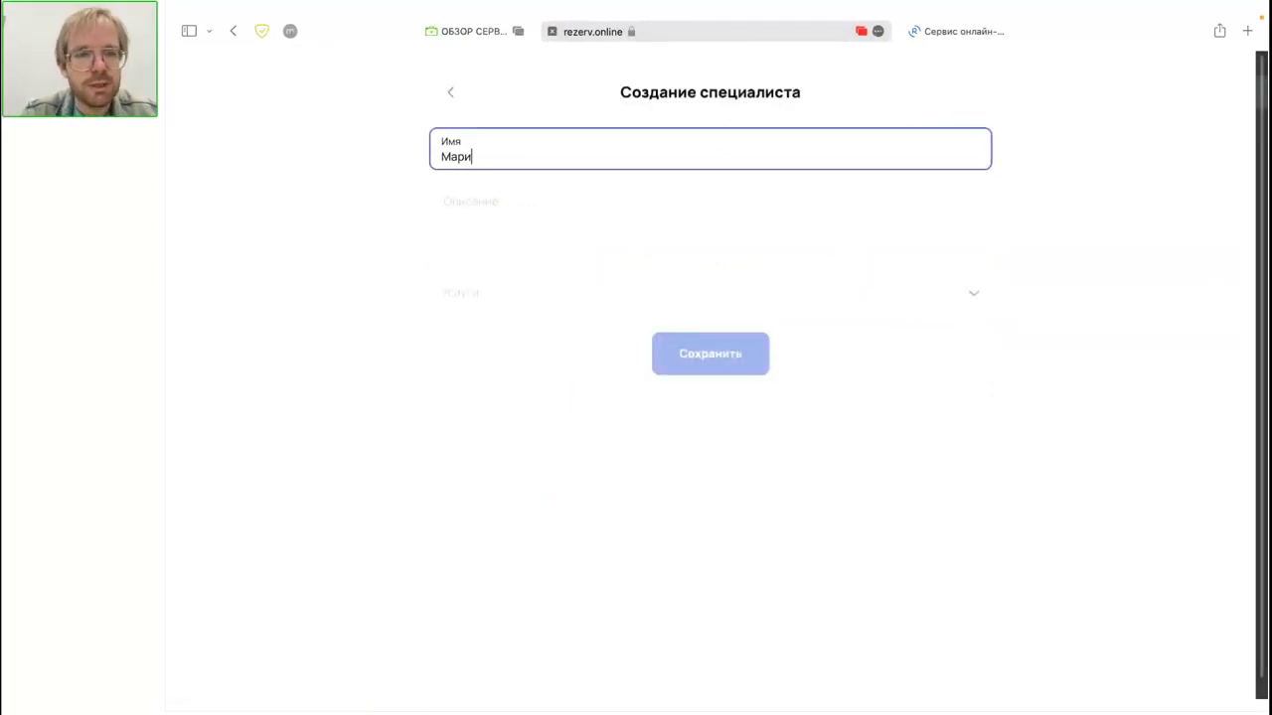
left_click(588, 195)
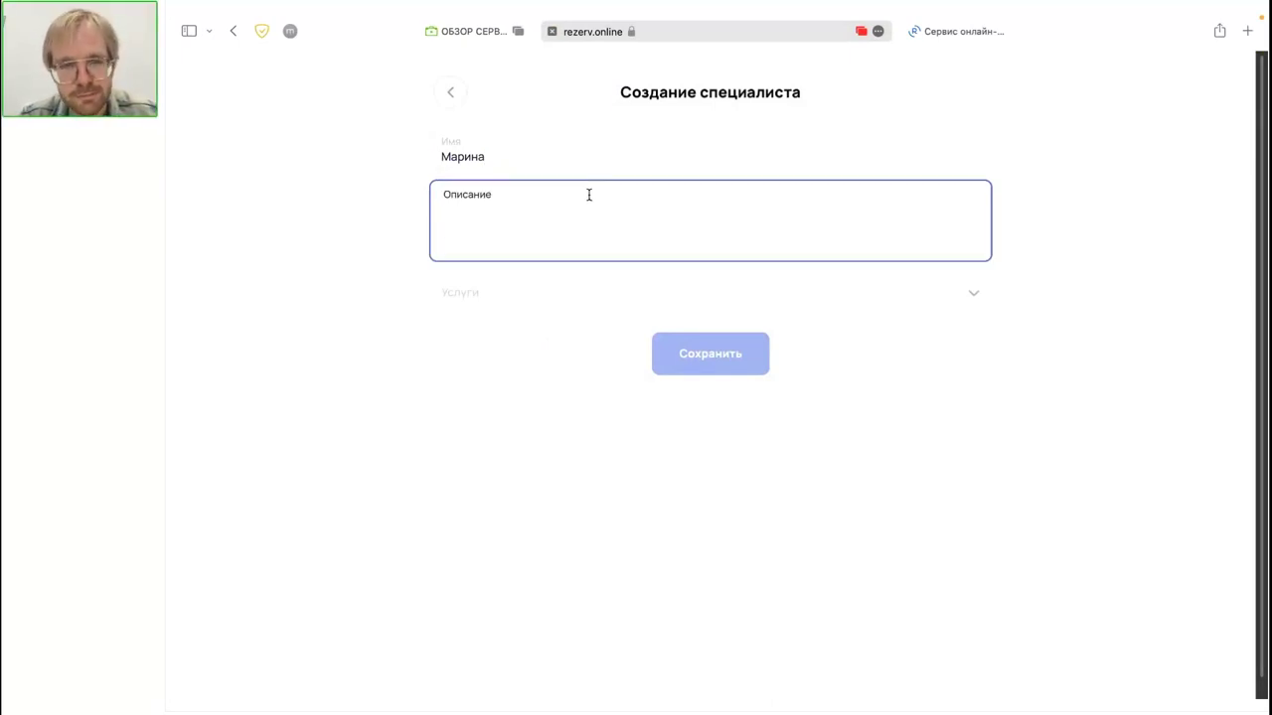
type("Ста")
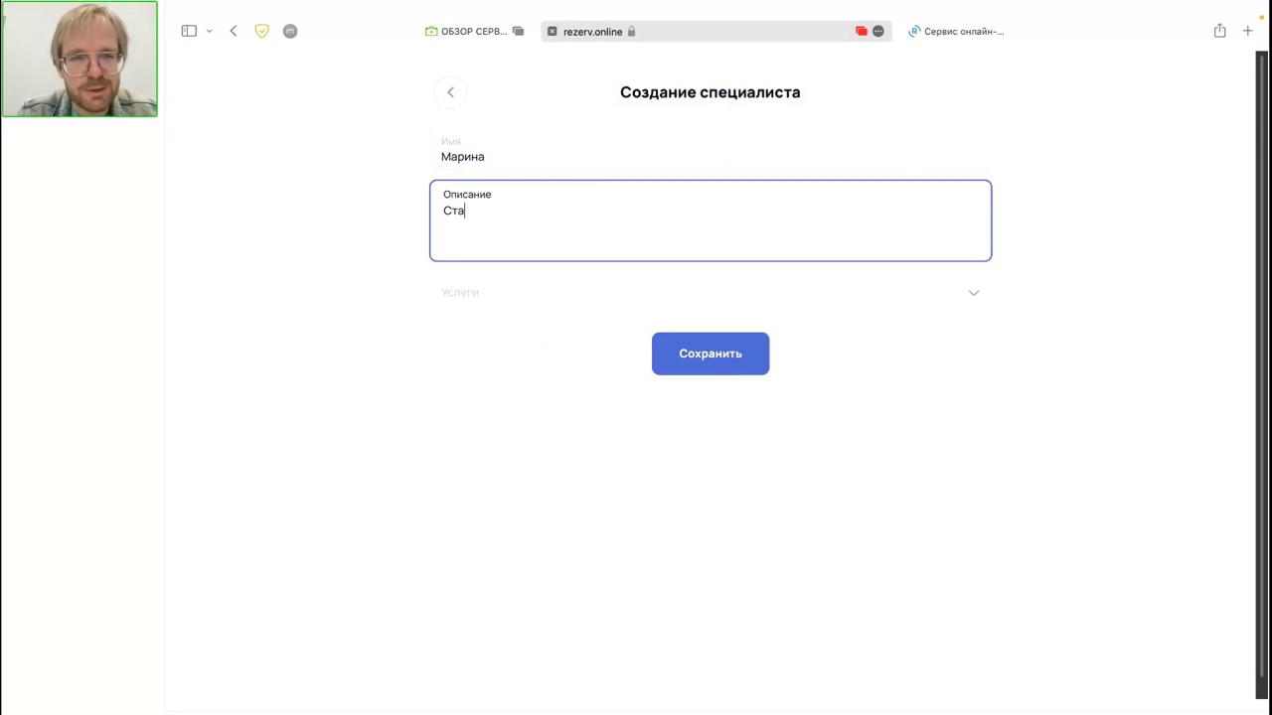
type("ж 2 года")
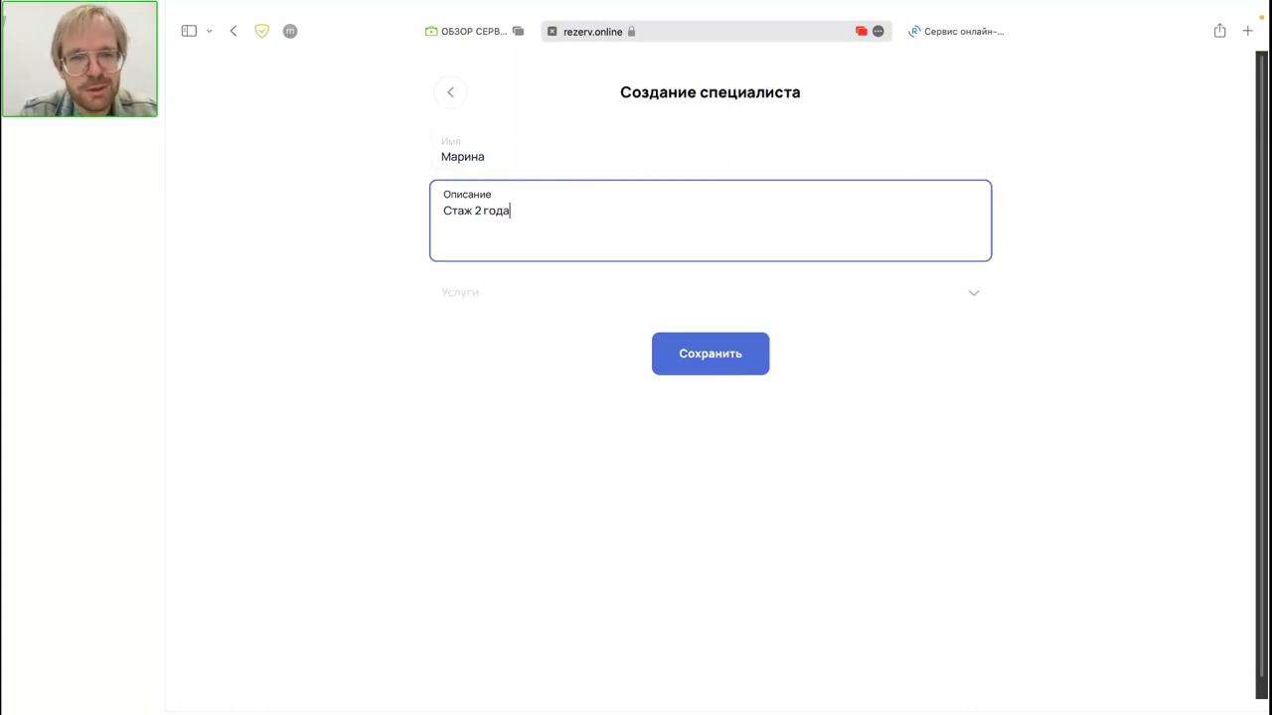
type(", но фанат")
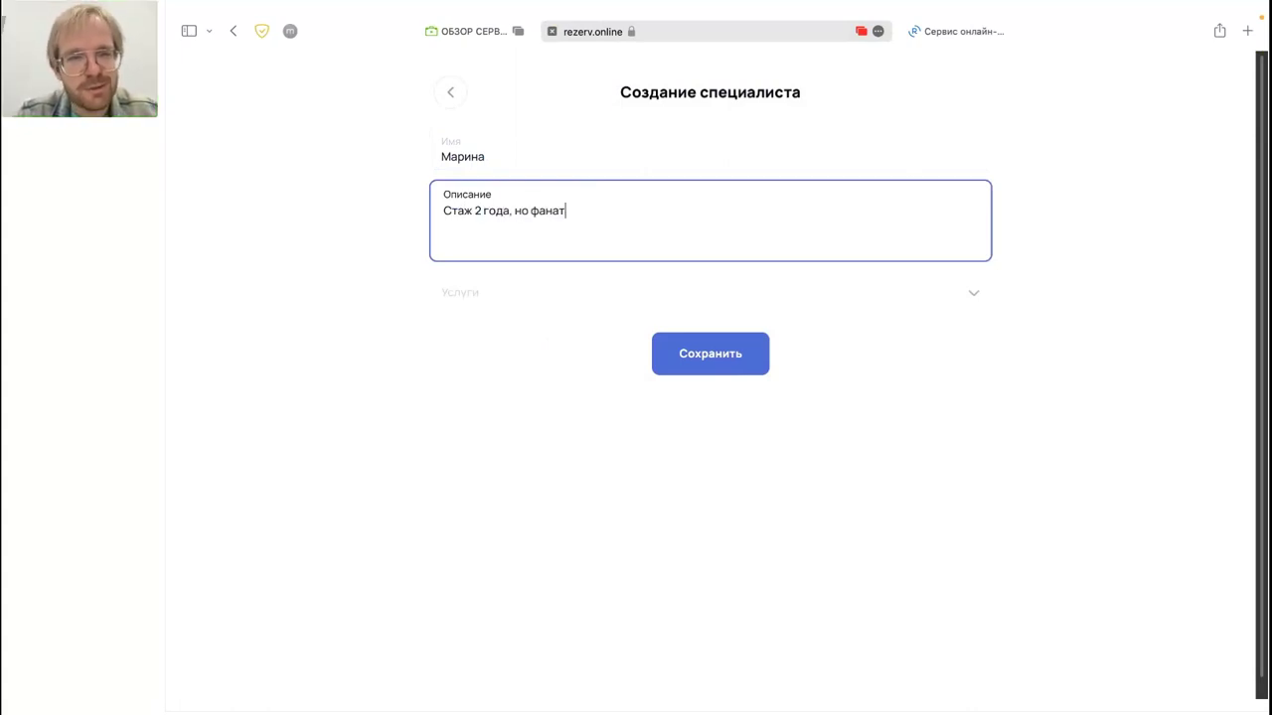
type("ка своего ")
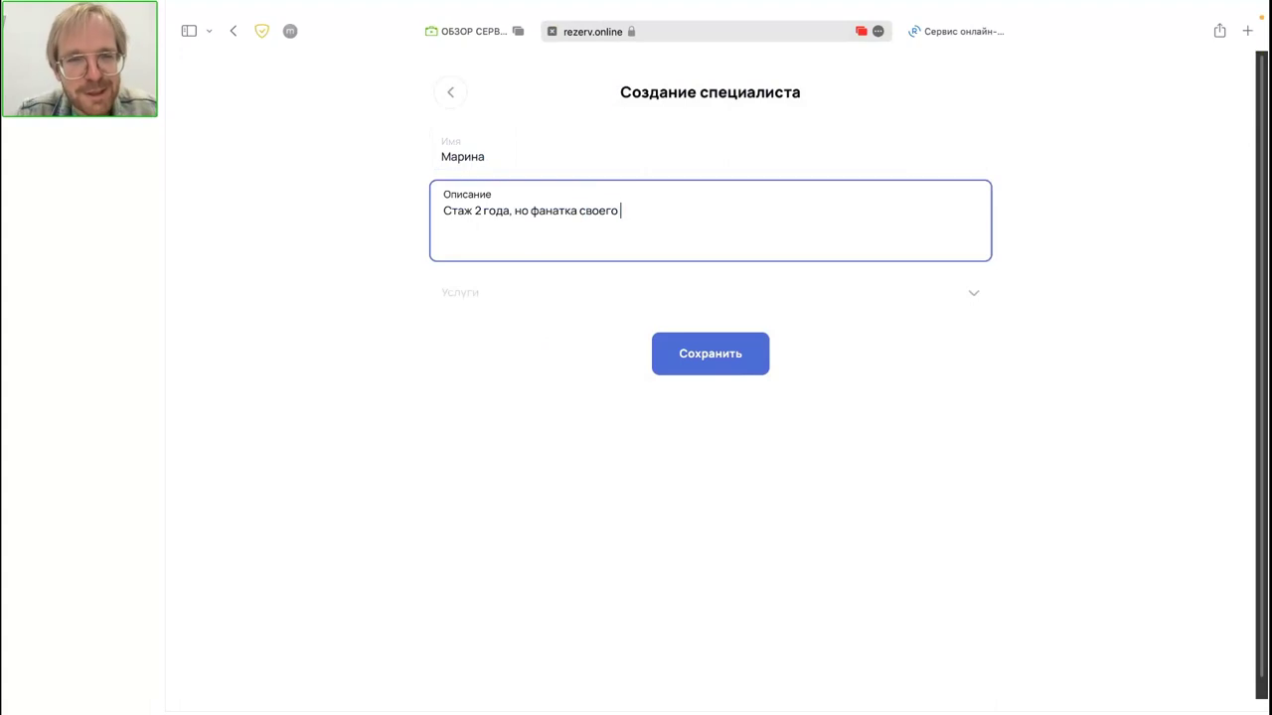
type("дела")
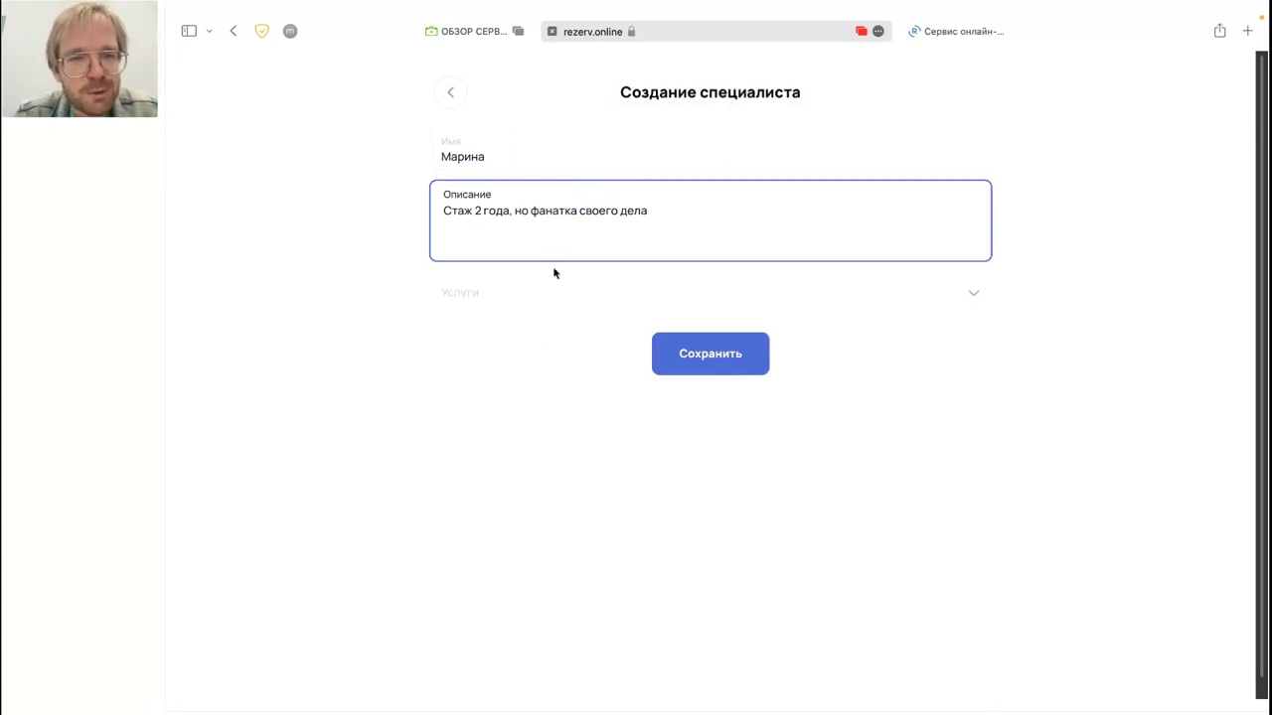
Step: Assign Маникюр классический, save the specialist, and check their edit form unchanged
left_click(548, 294)
left_click(565, 346)
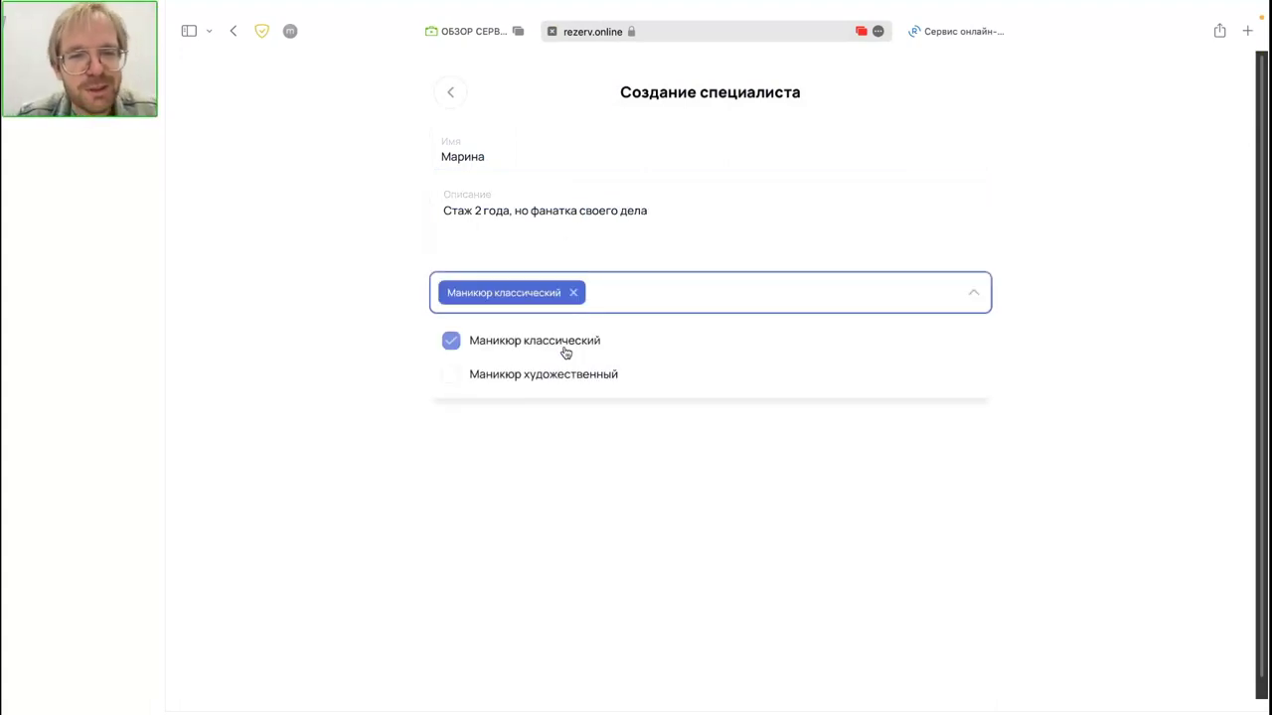
left_click(782, 501)
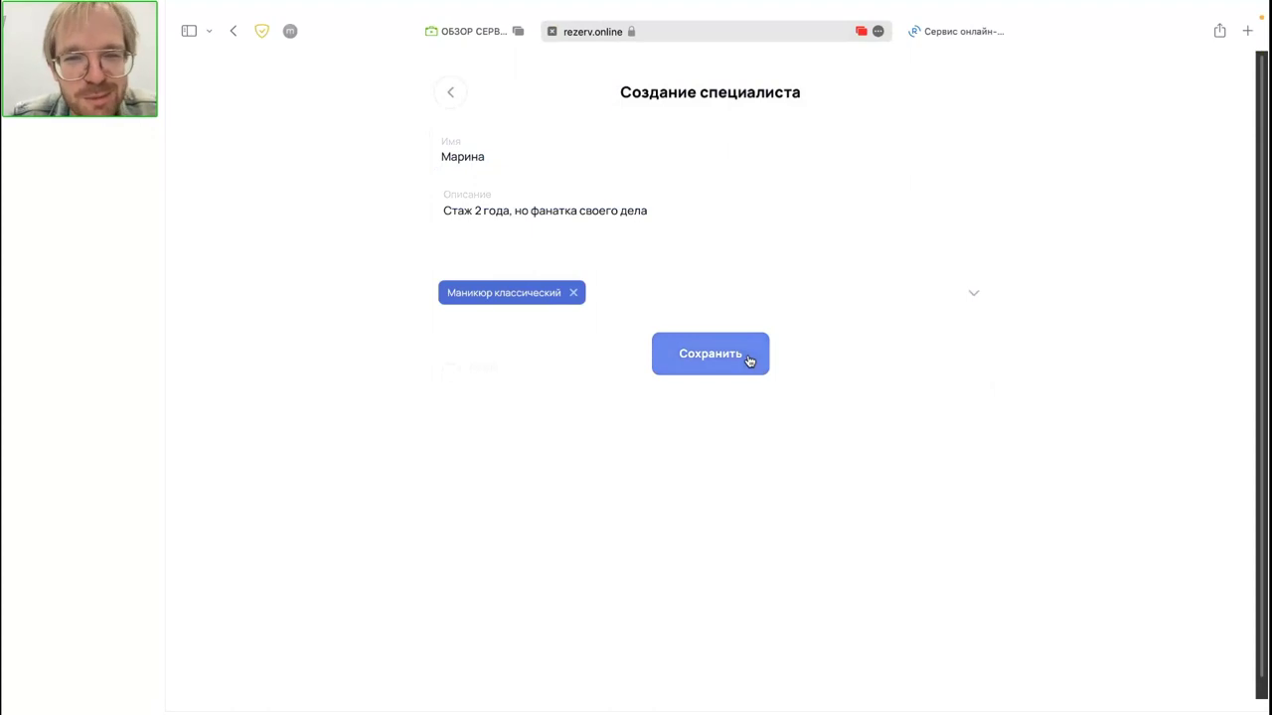
left_click(710, 354)
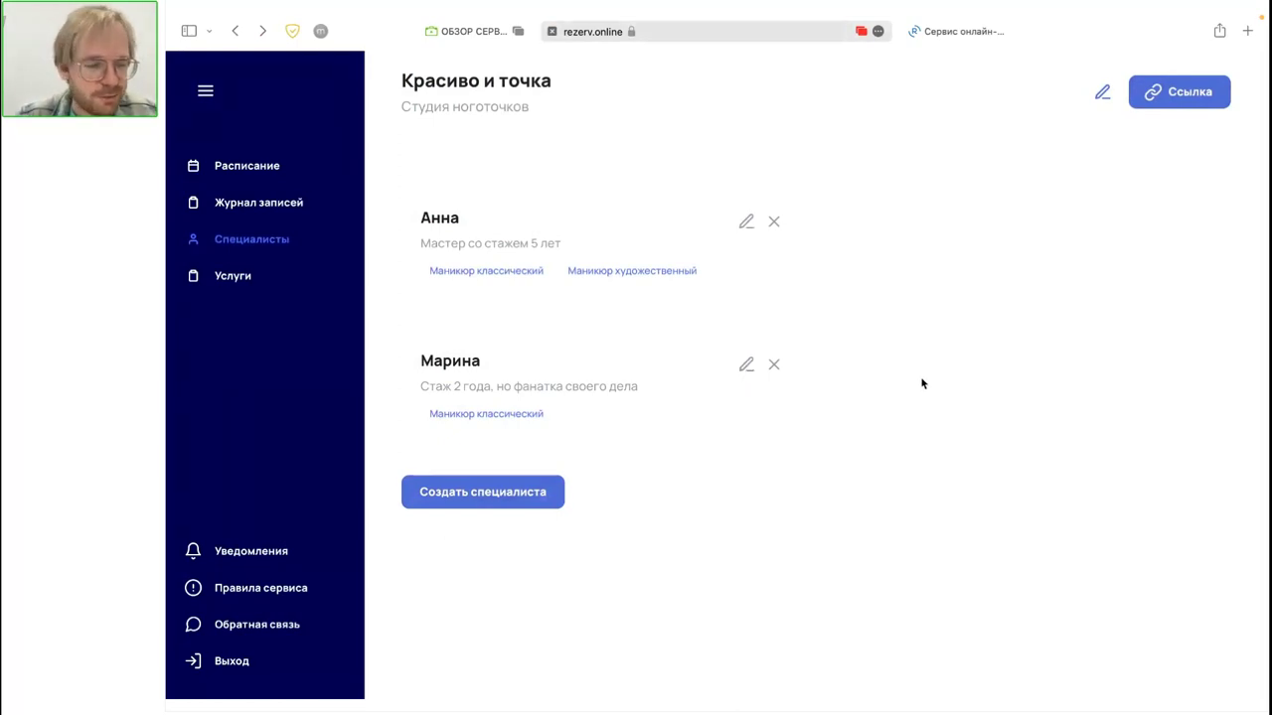
left_click(746, 364)
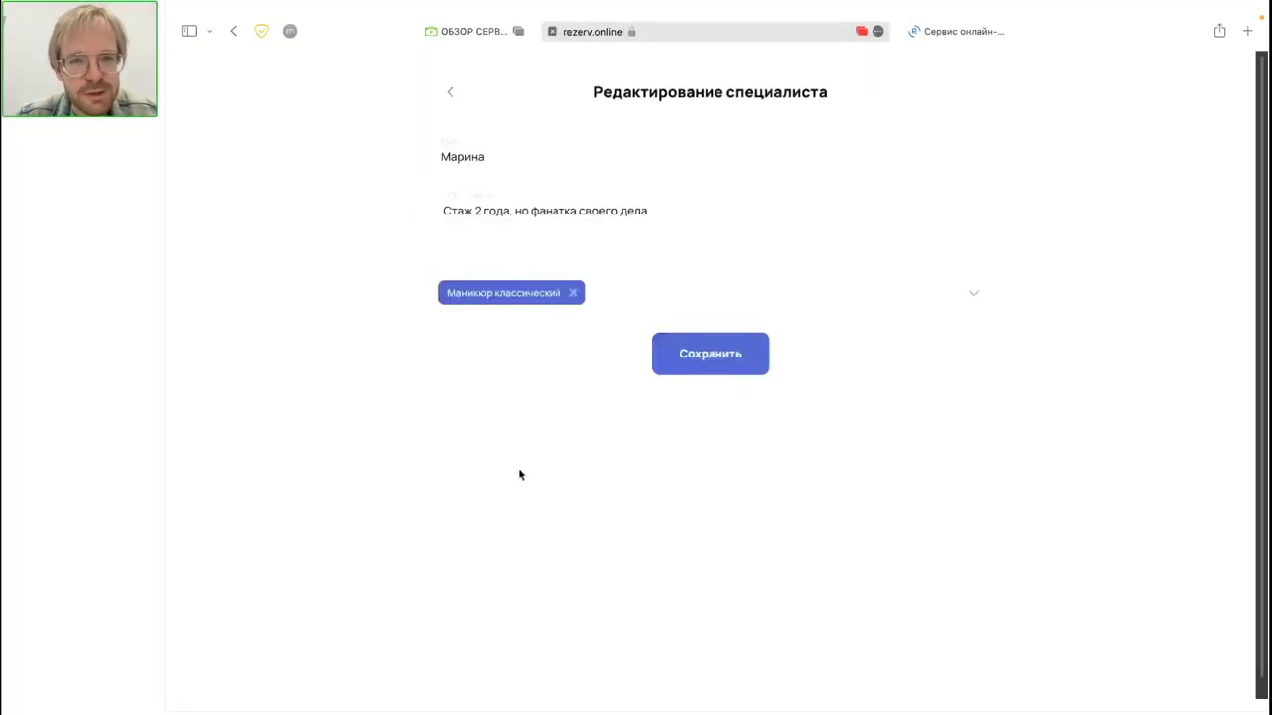
left_click(450, 91)
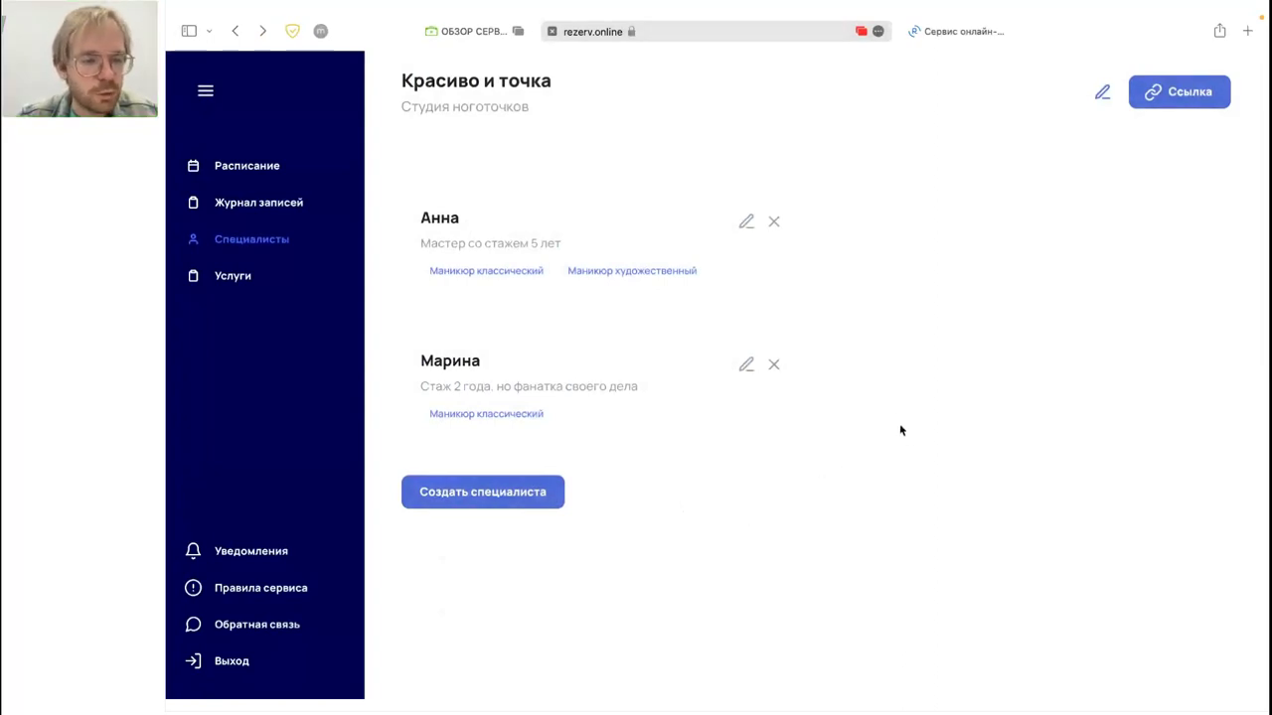
left_click(955, 31)
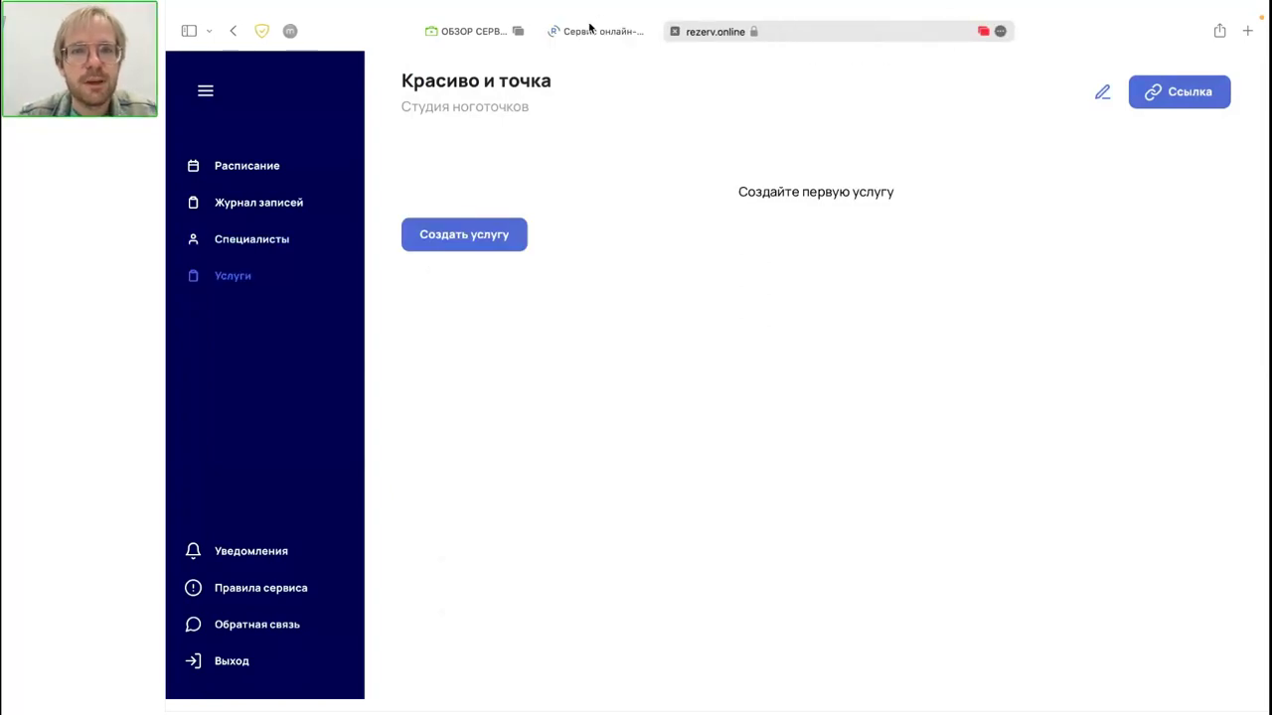
left_click(818, 29)
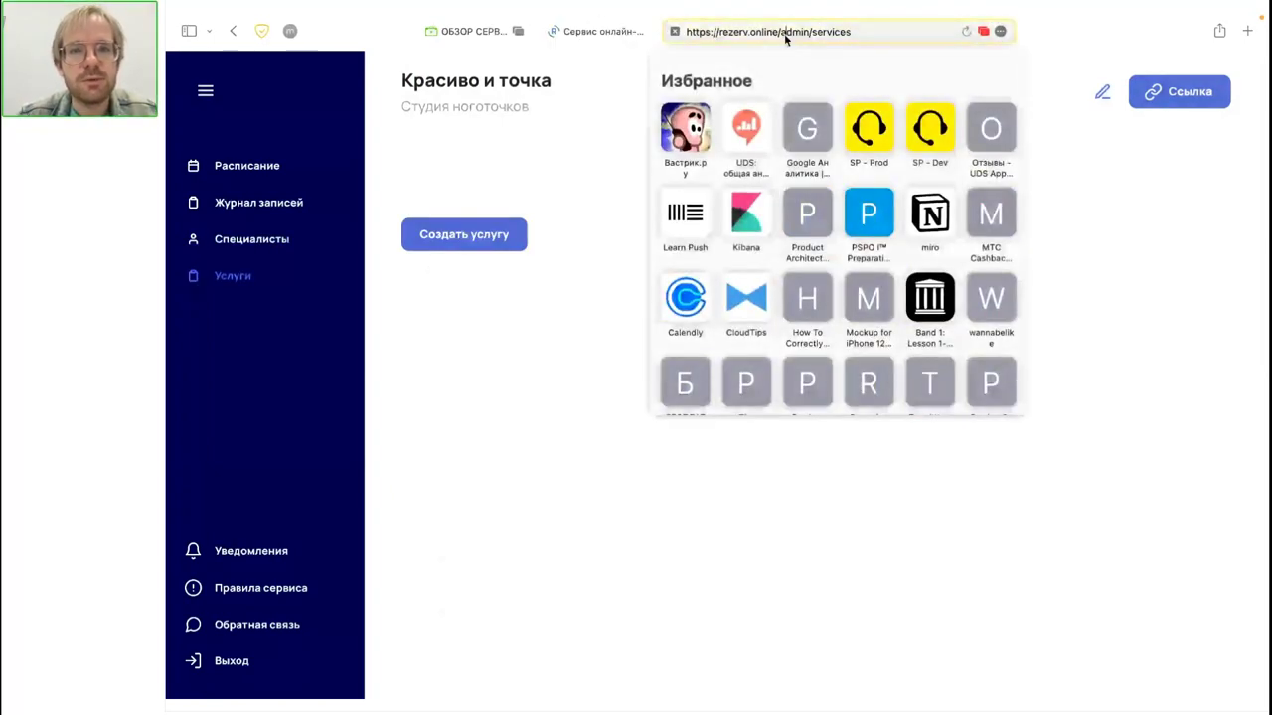
key("alt+BackSpace")
key("alt+BackSpace")
key("Return")
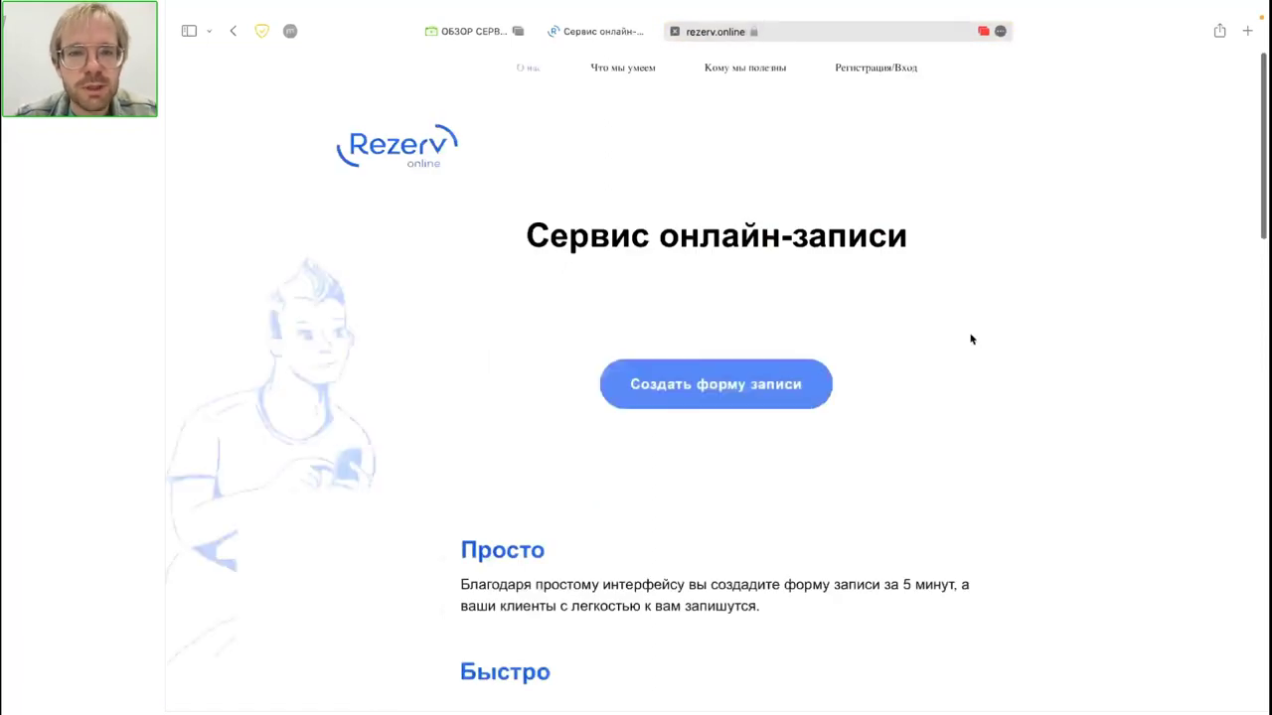
scroll(972, 339, "down", 5)
scroll(972, 341, "up", 3)
scroll(972, 341, "up", 2)
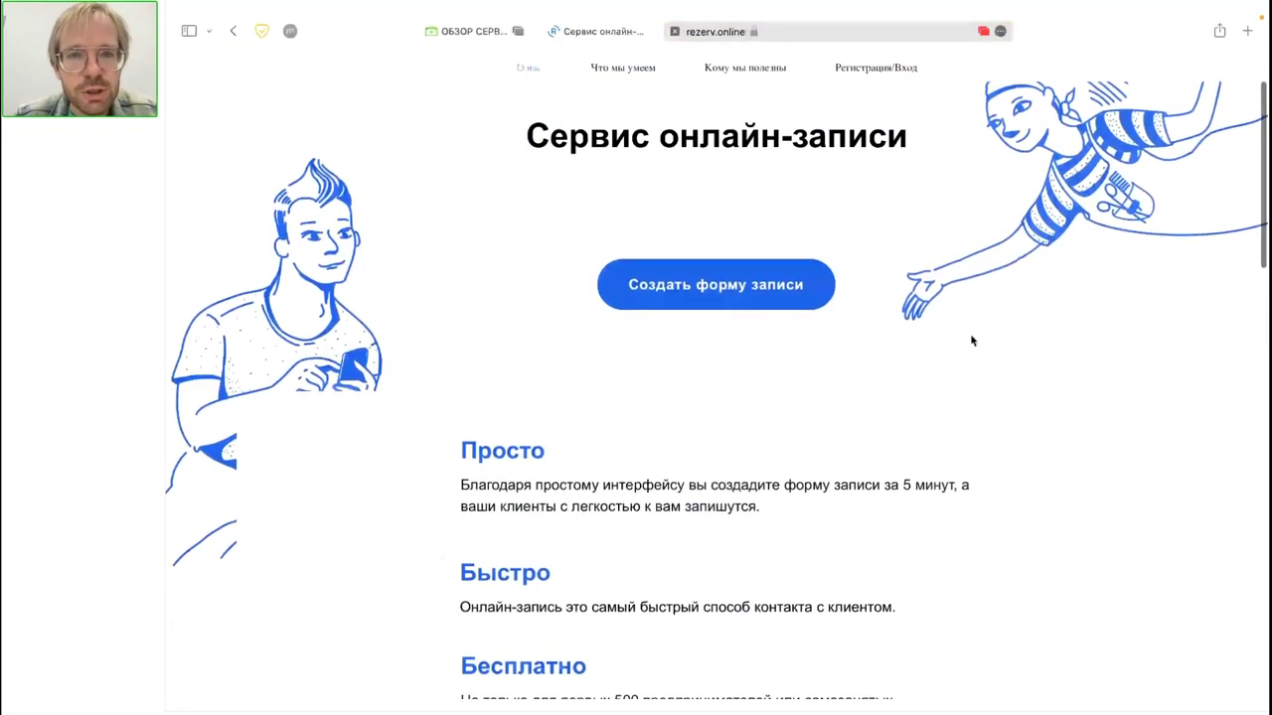
scroll(972, 340, "down", 1)
scroll(972, 340, "down", 6)
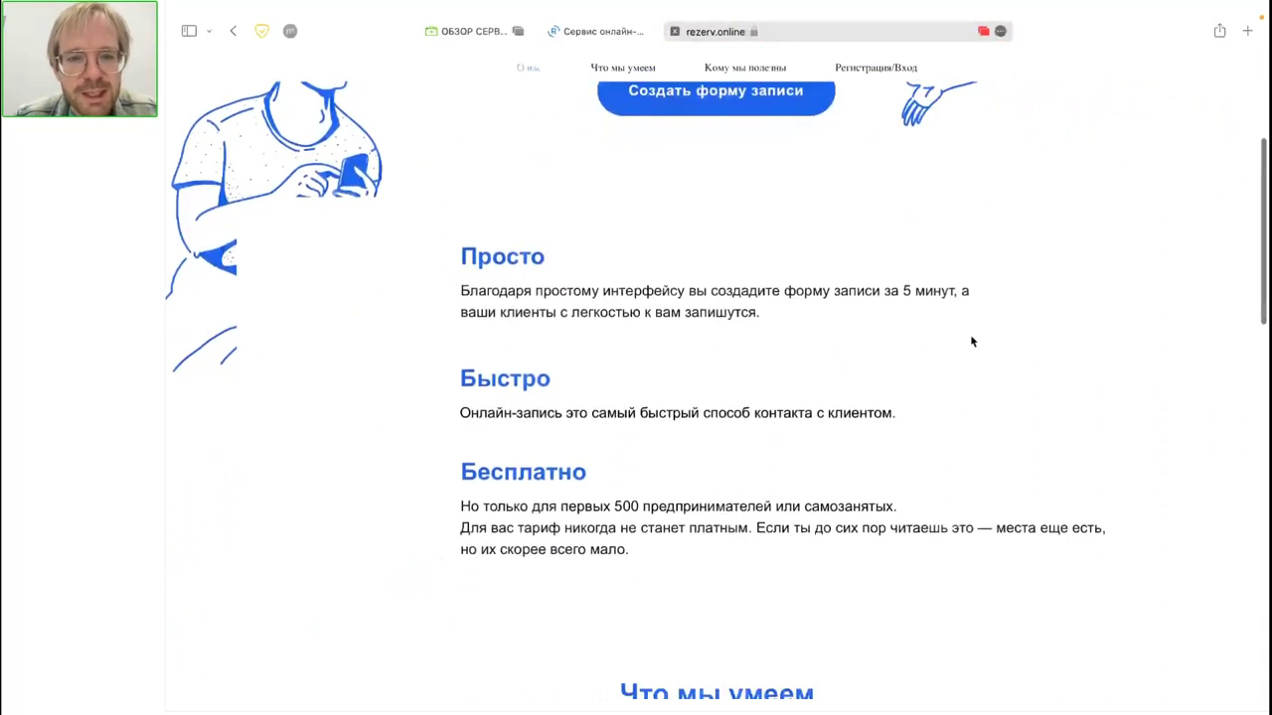
scroll(972, 340, "down", 6)
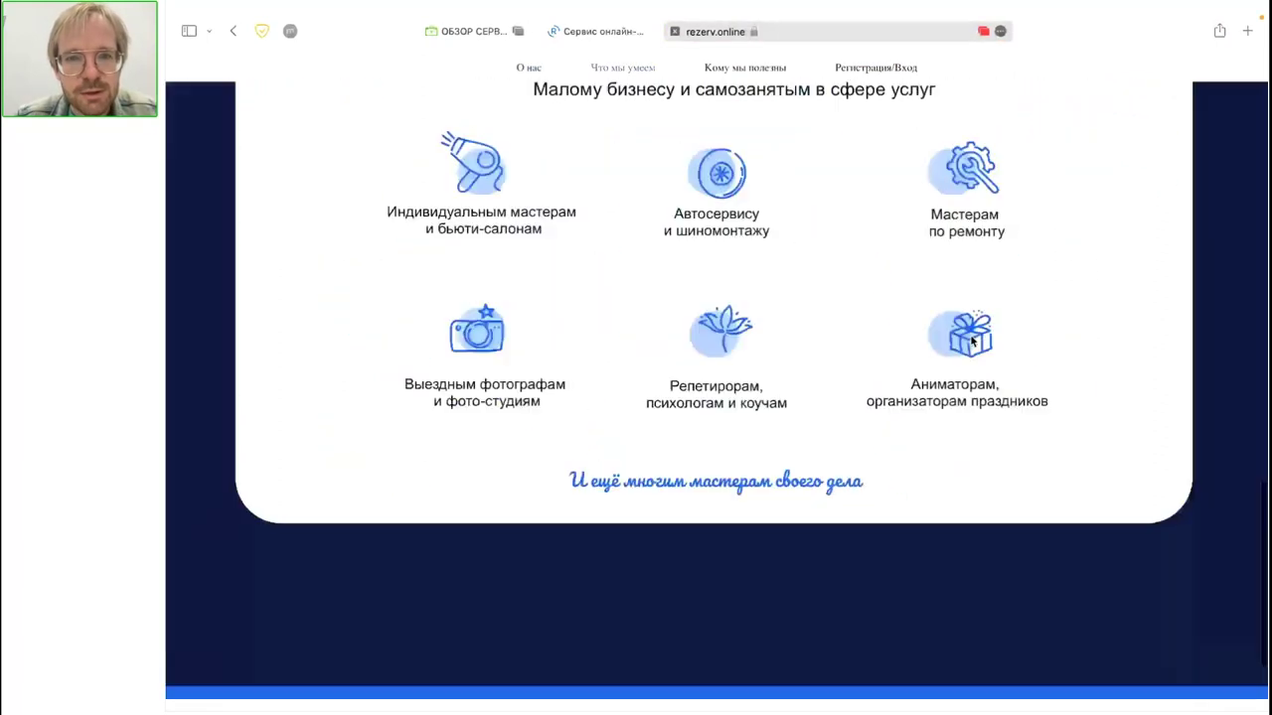
scroll(972, 340, "up", 2)
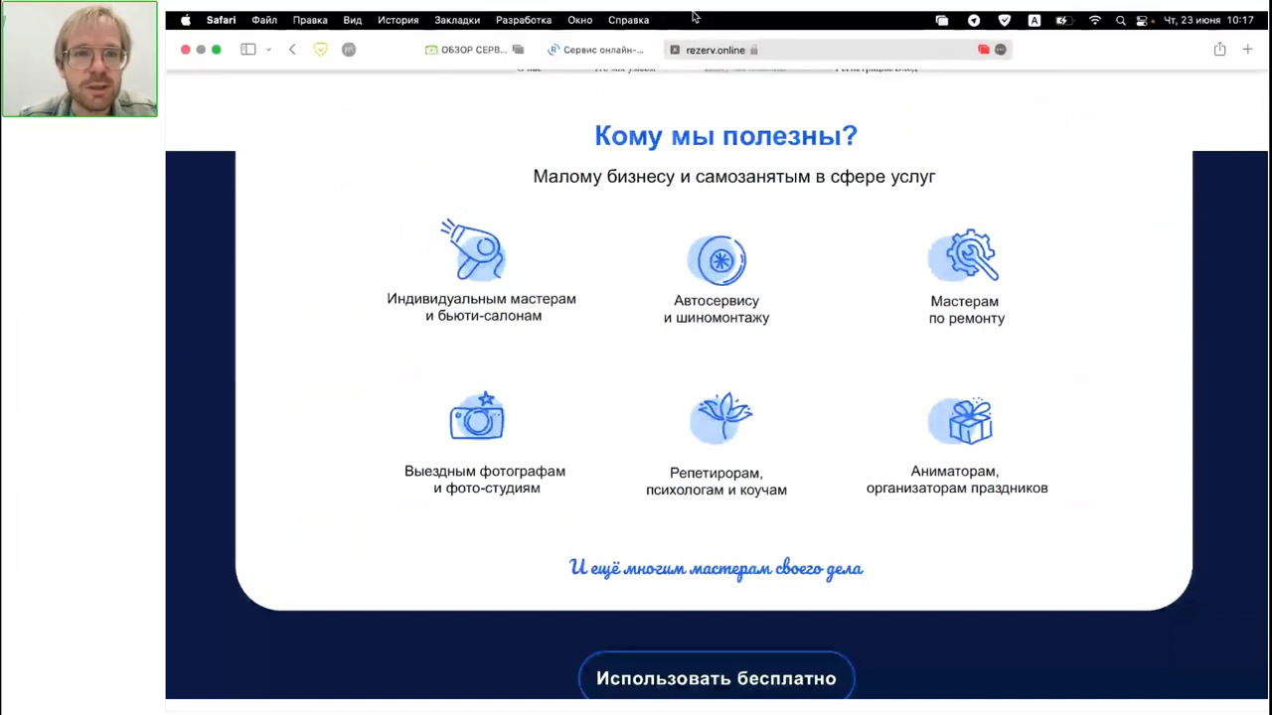
left_click(616, 50)
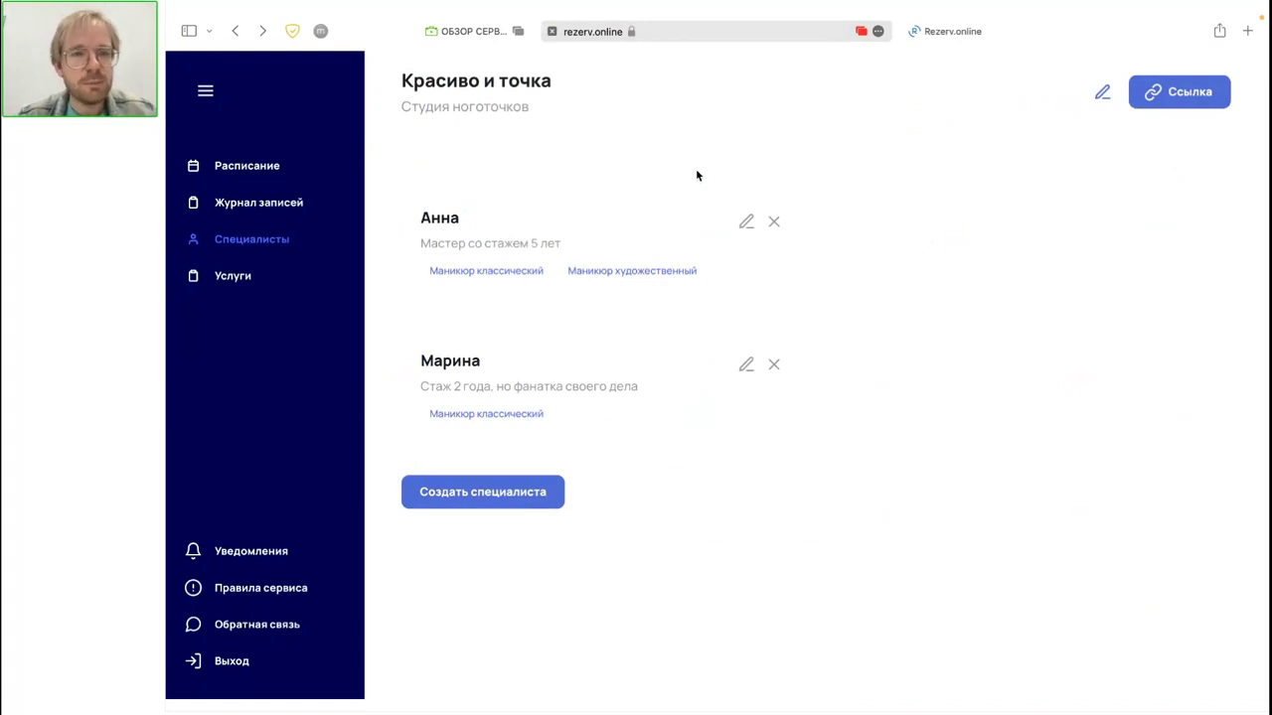
left_click(247, 280)
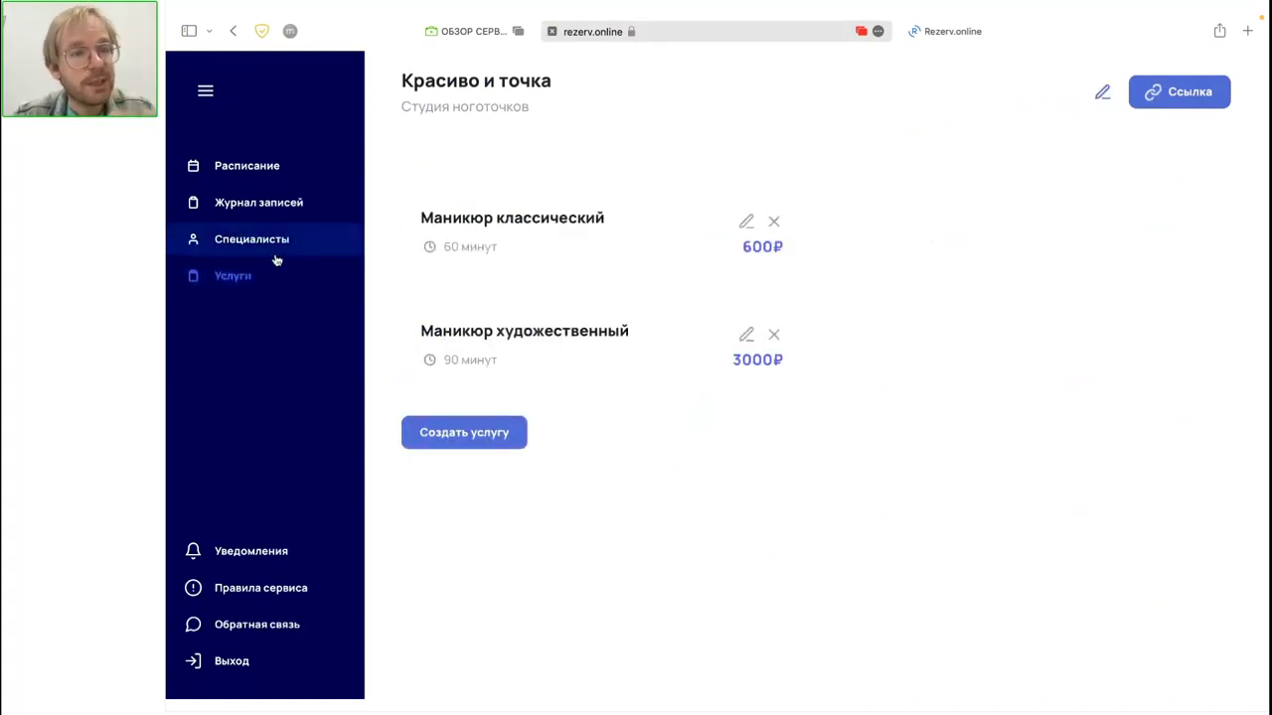
left_click(277, 259)
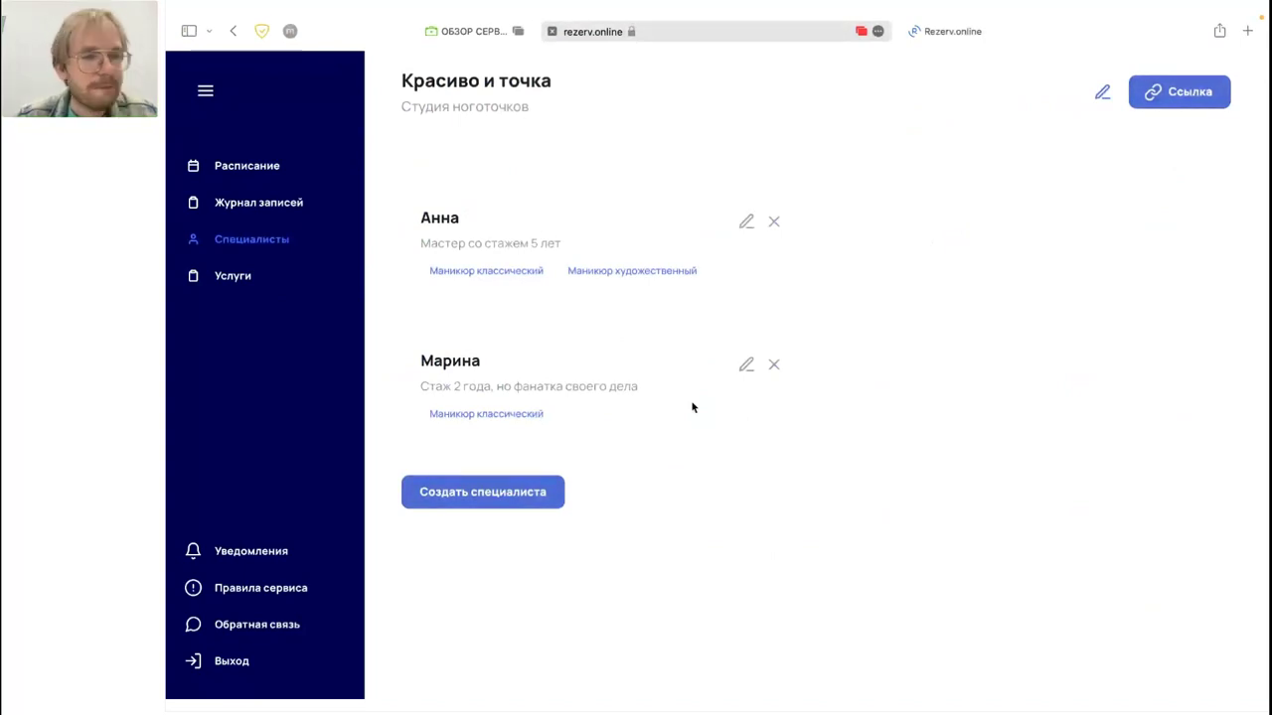
Step: In the June 2022 schedule, give the first specialist a 10:00–18:00 shift on 24 June
left_click(279, 171)
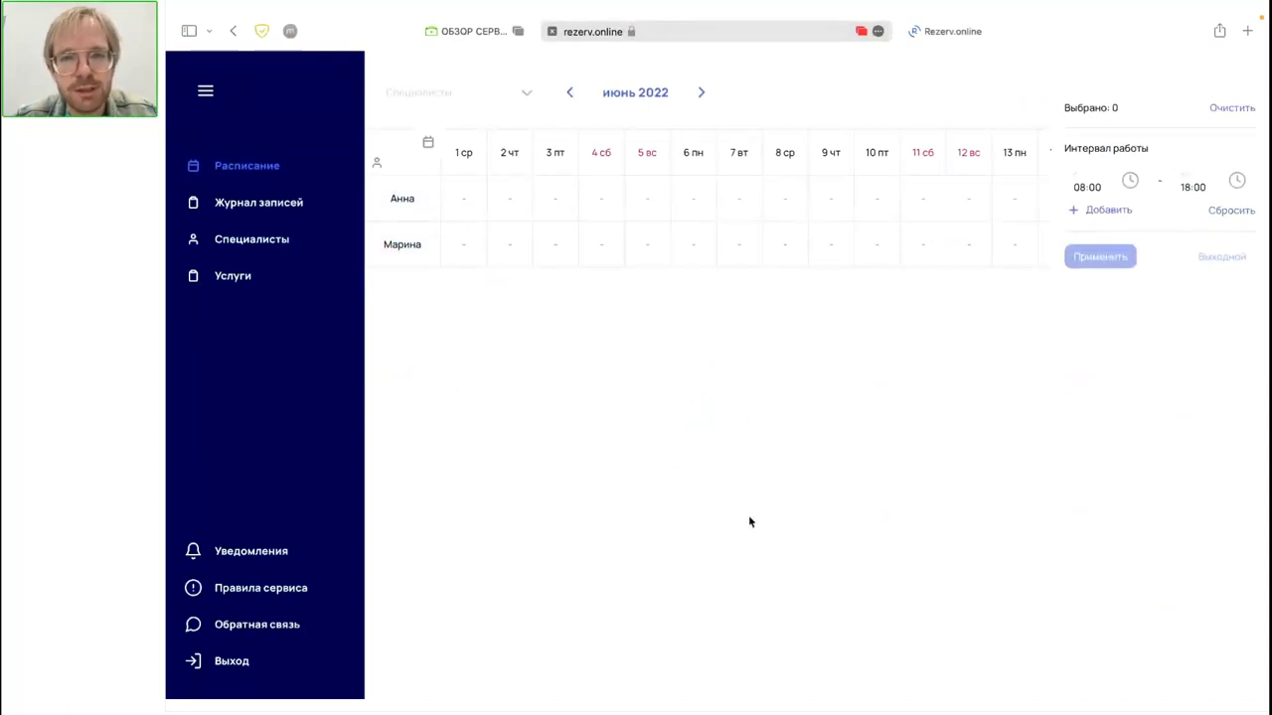
scroll(850, 146, "right", 10)
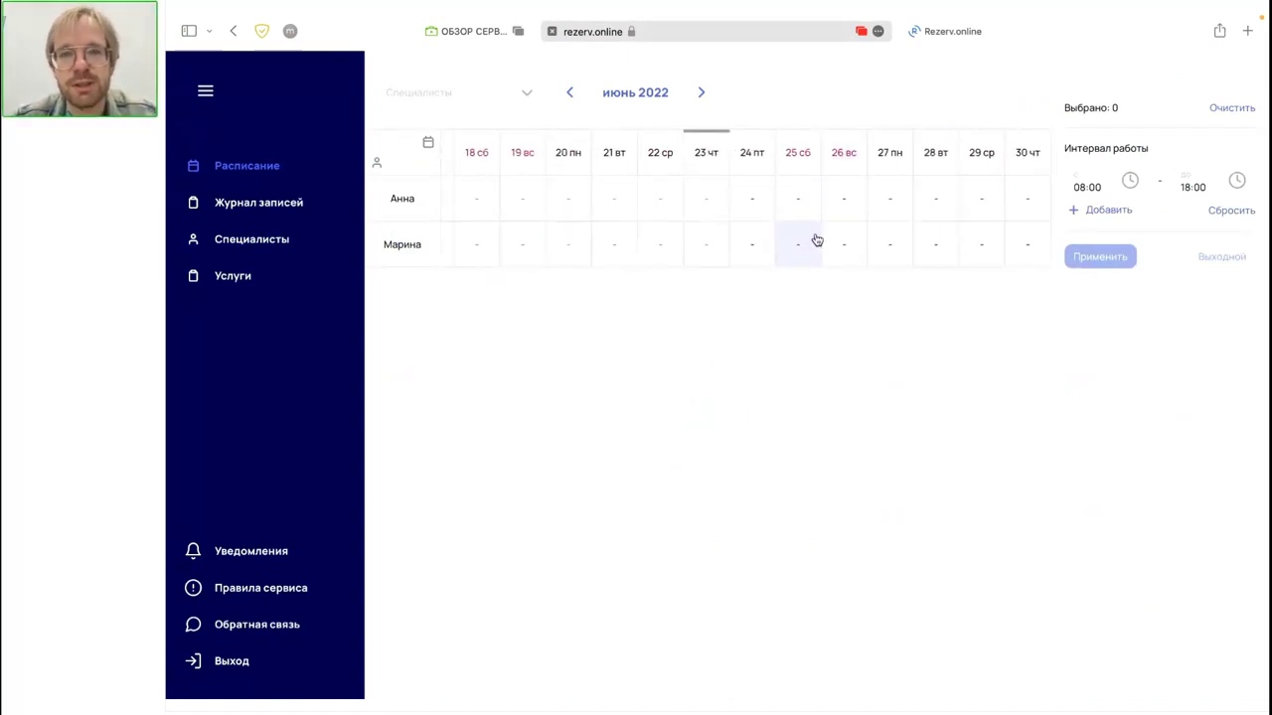
left_click(757, 203)
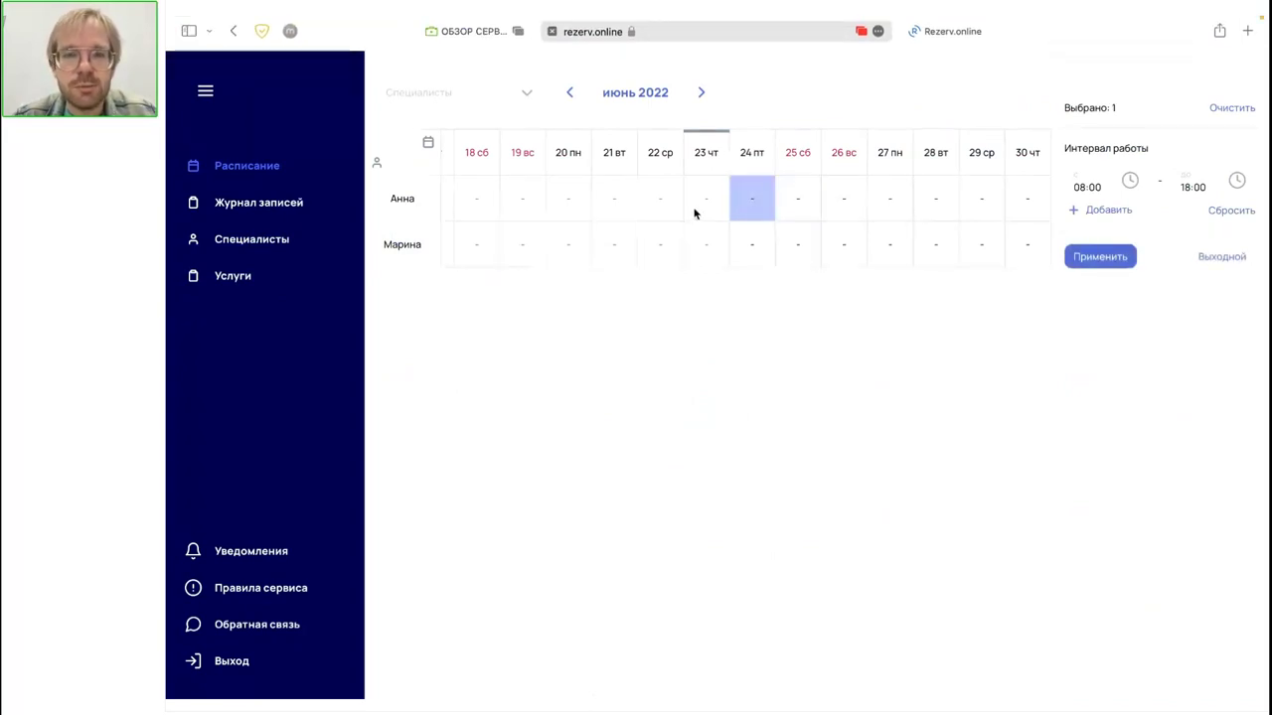
left_click(743, 210)
left_click(750, 198)
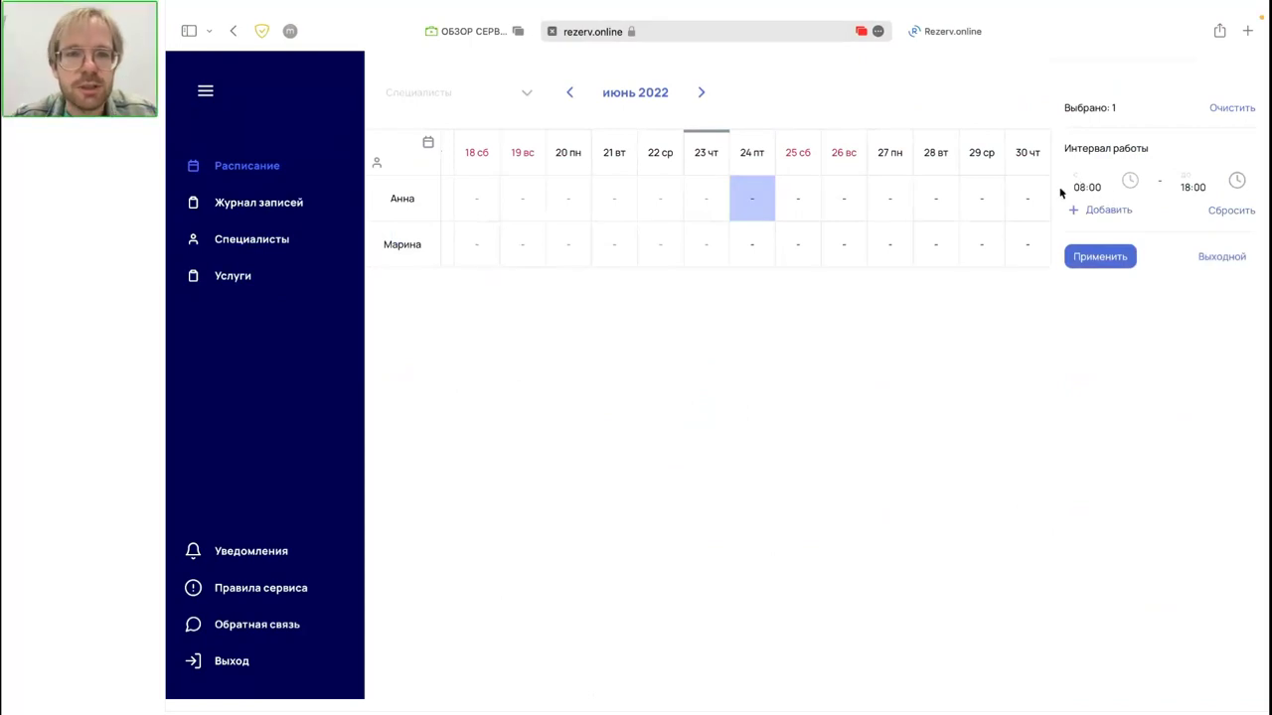
left_click(1089, 182)
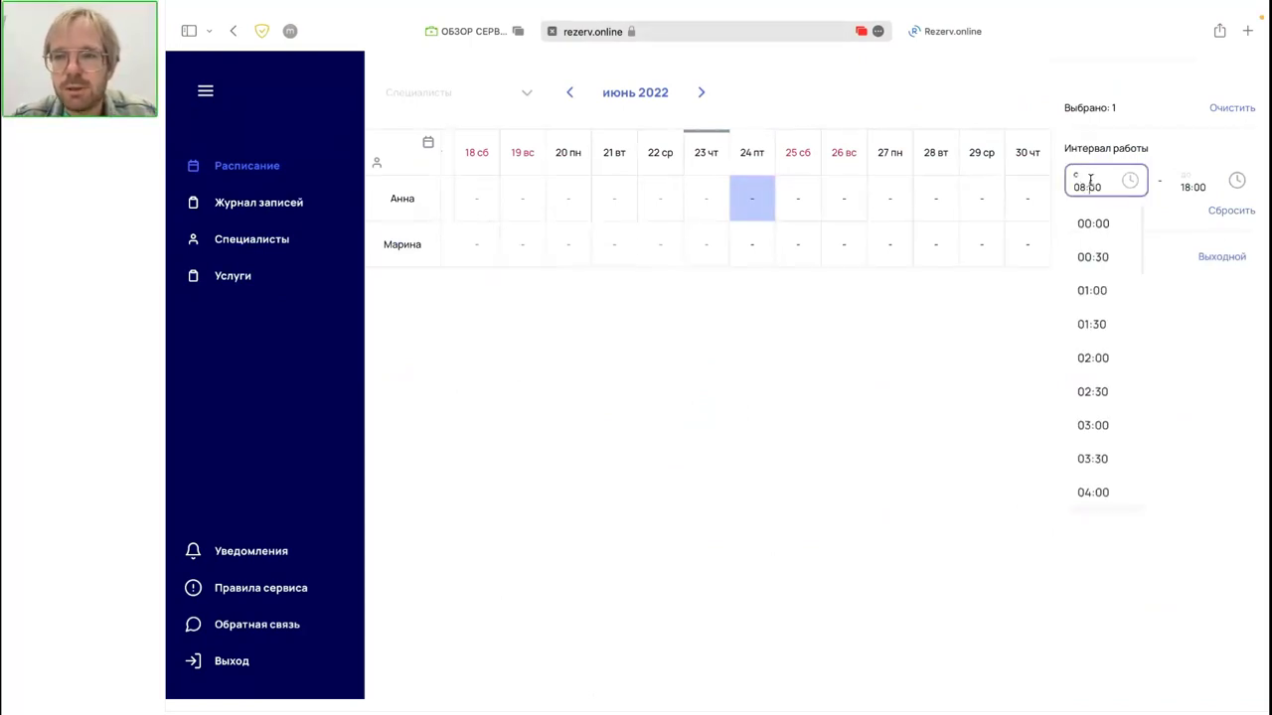
scroll(1107, 392, "down", 8)
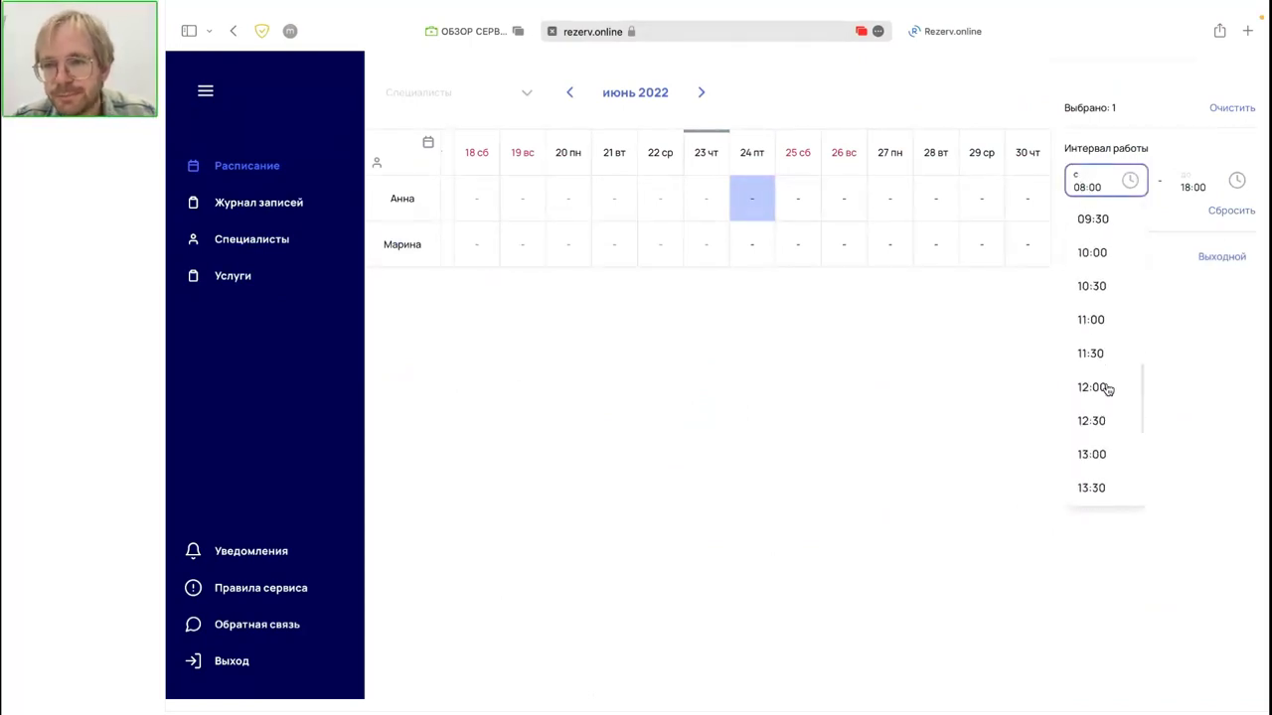
left_click(1083, 253)
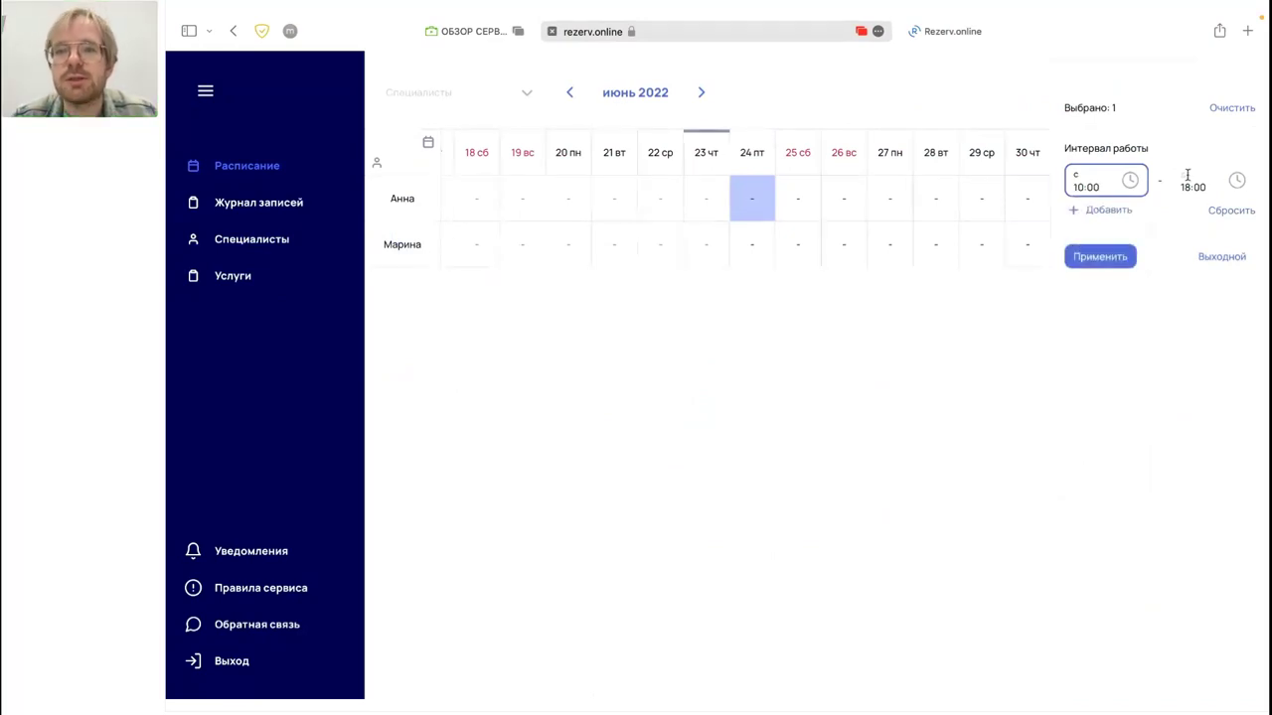
left_click(1123, 262)
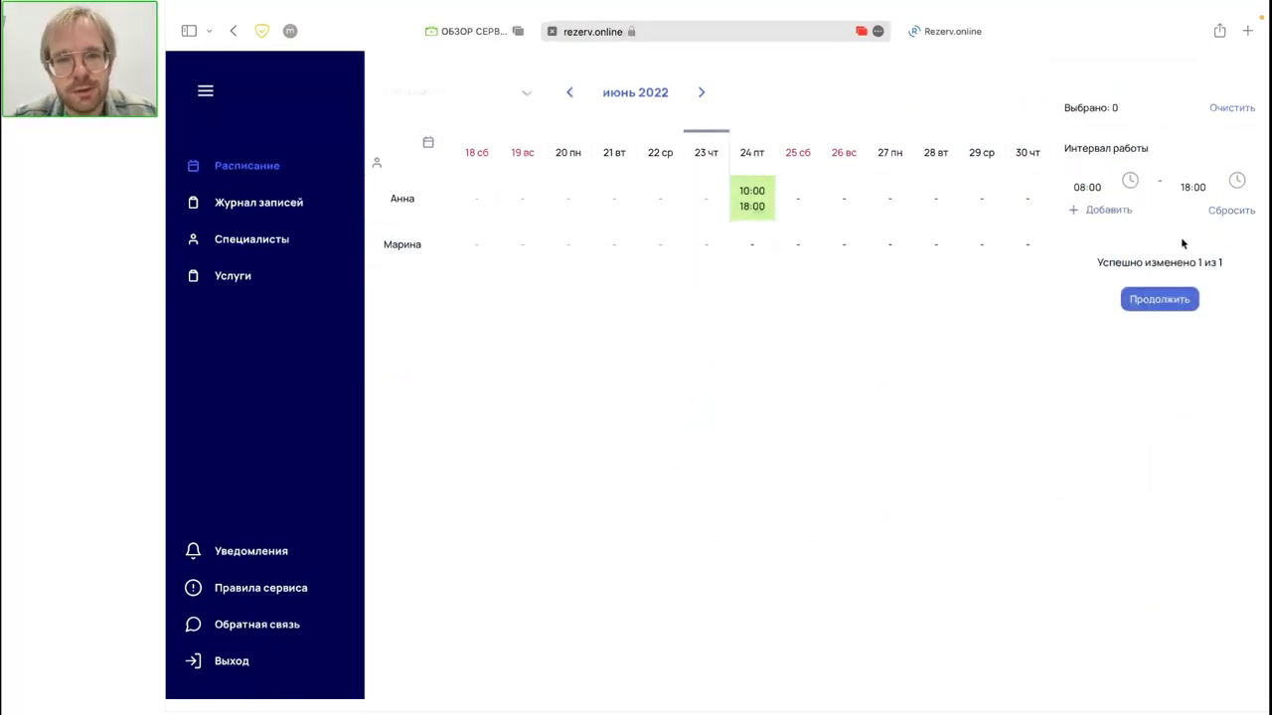
Step: Select the second specialist's 25 June and set a first interval of 08:00–12:00
left_click(741, 248)
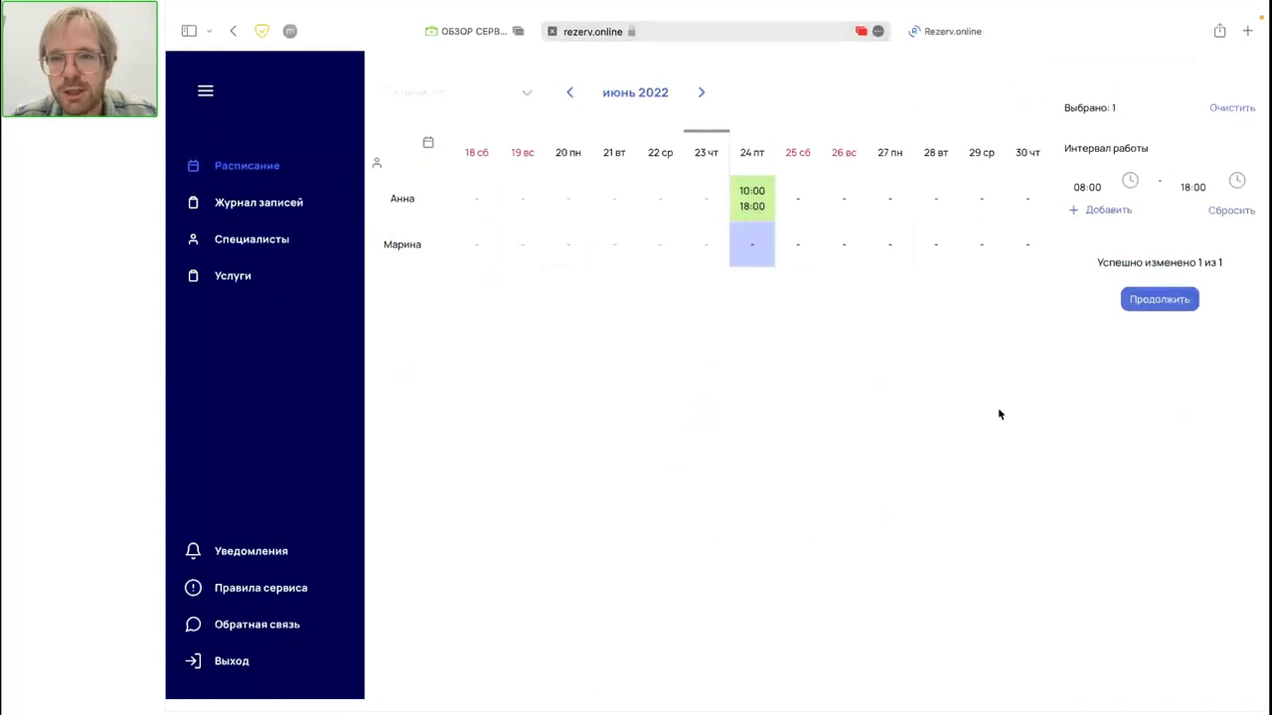
left_click(1107, 185)
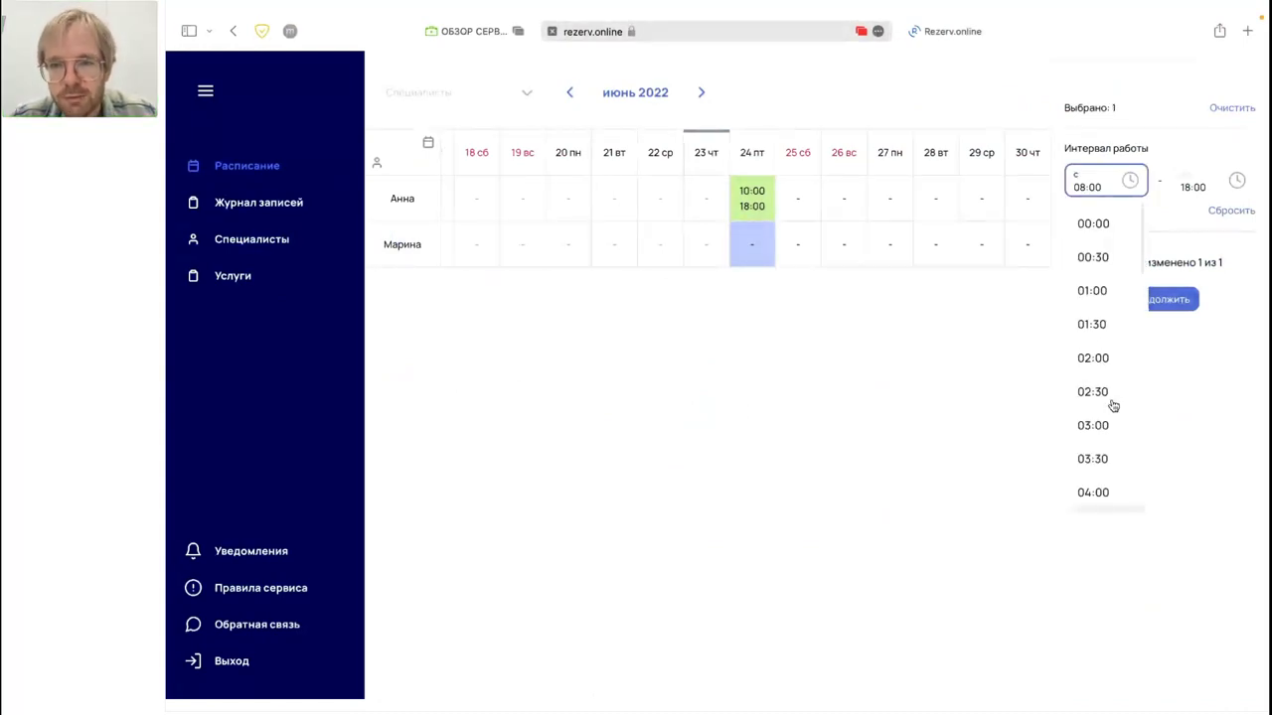
left_click(800, 335)
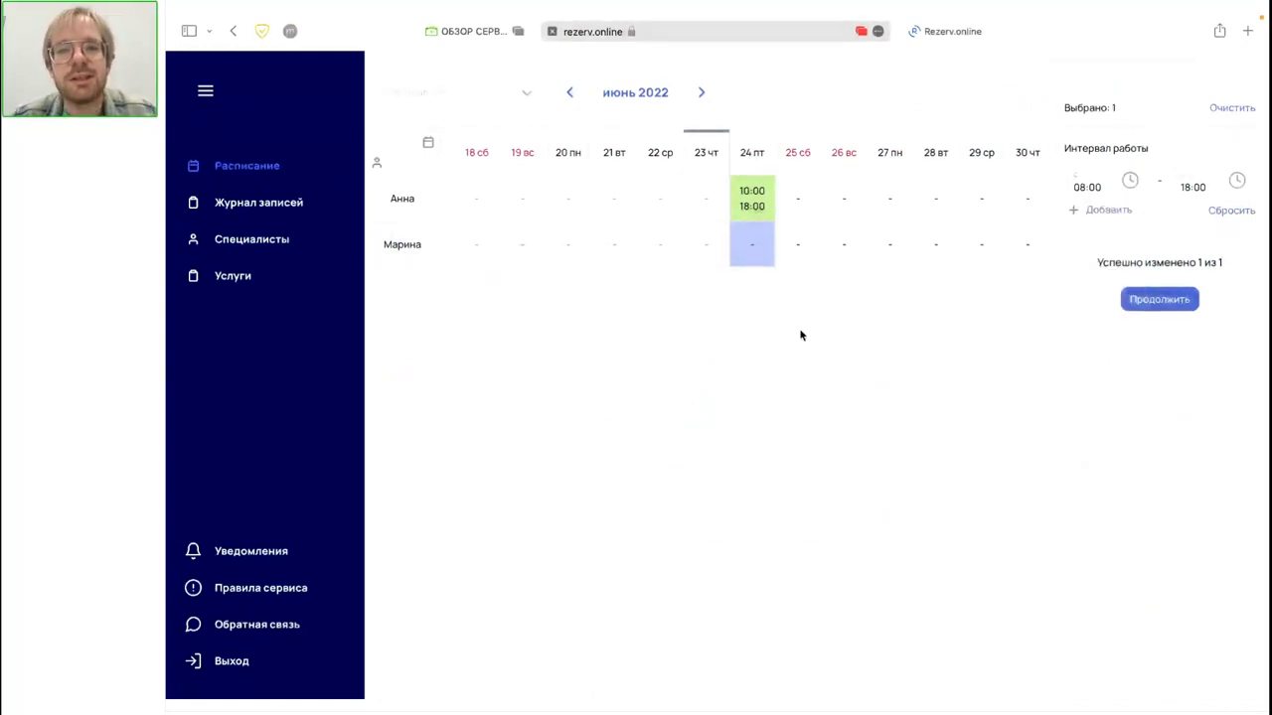
left_click(794, 247)
left_click(757, 259)
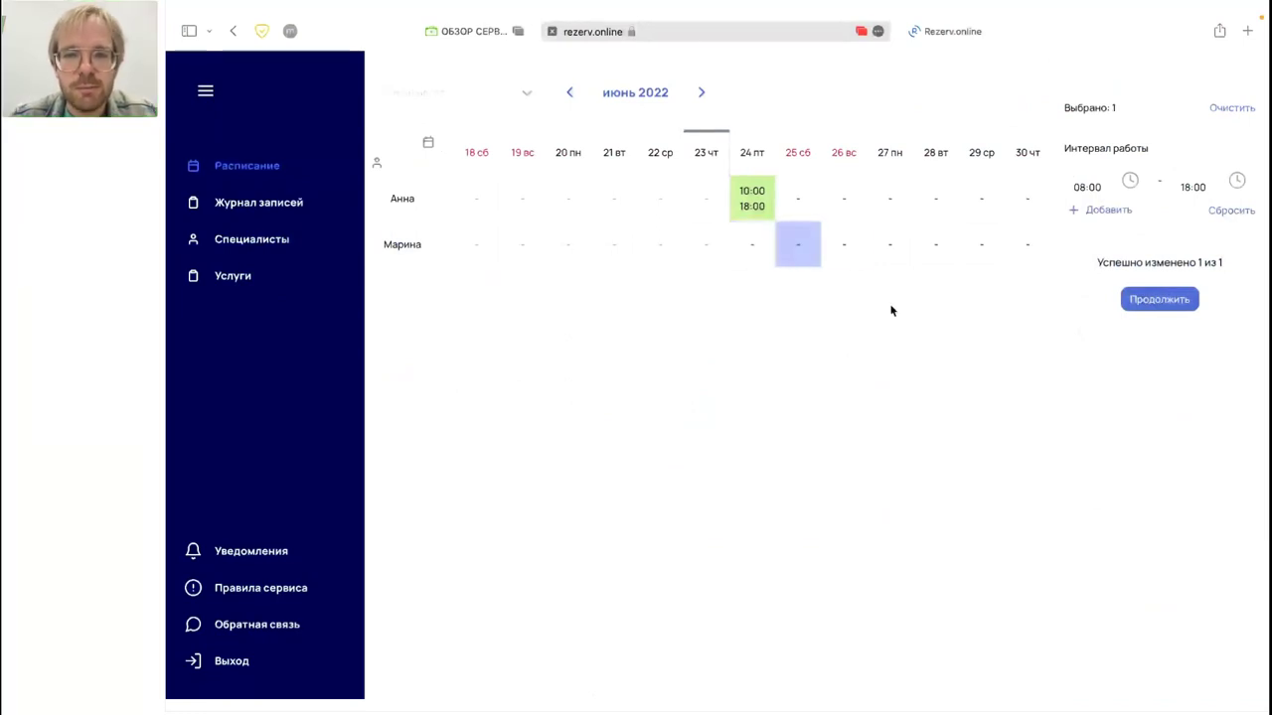
left_click(1103, 186)
scroll(1107, 415, "down", 5)
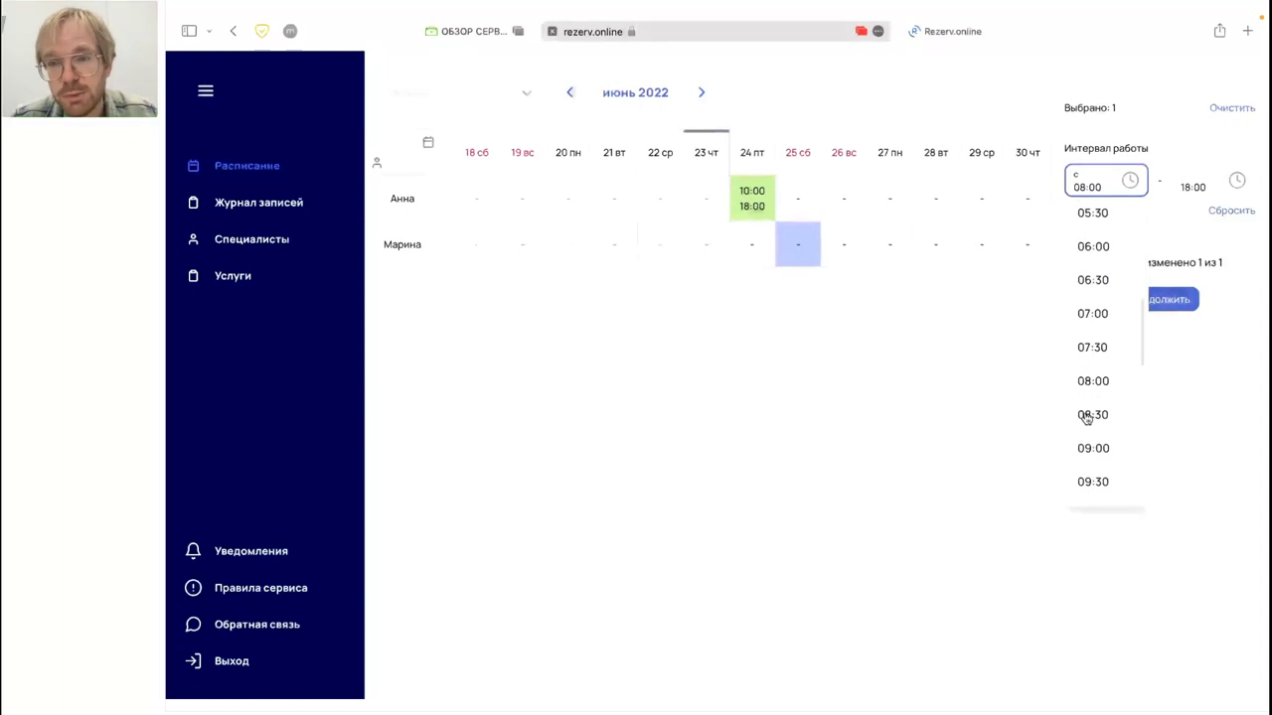
left_click(1093, 380)
left_click(1196, 203)
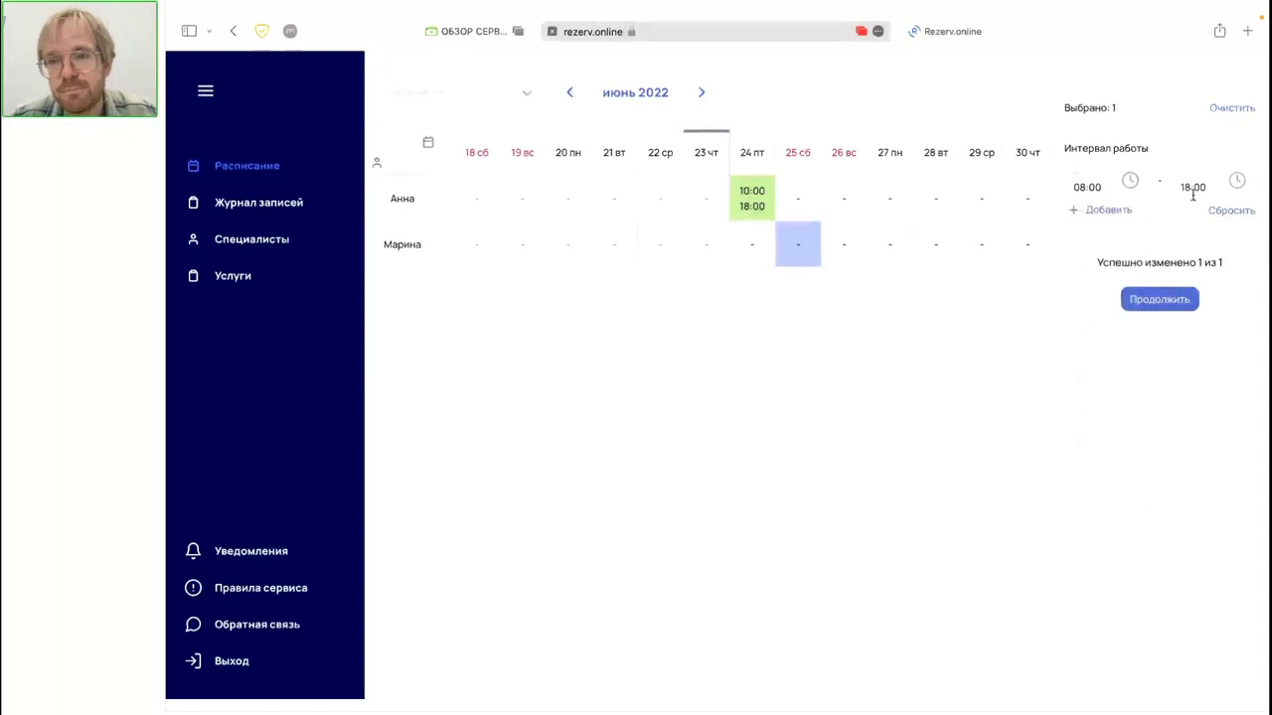
left_click(1186, 186)
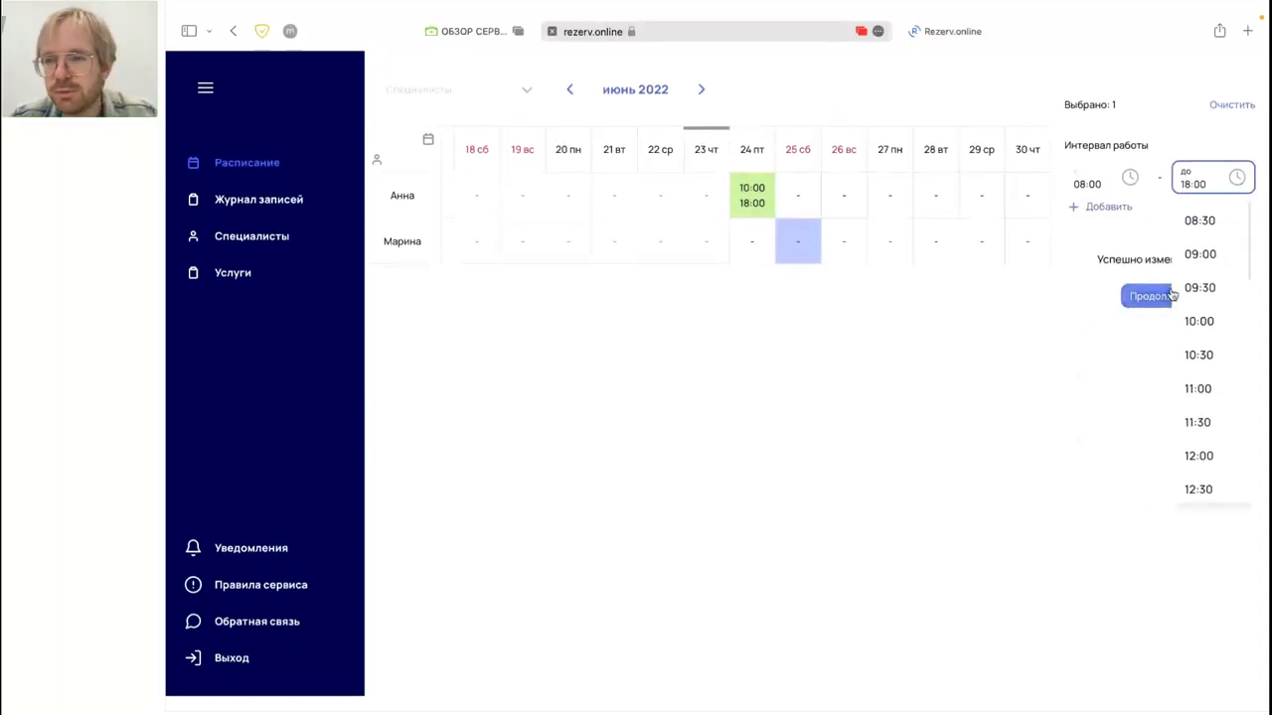
scroll(1193, 443, "down", 1)
left_click(1193, 443)
Step: Add a second 15:00–21:00 interval and apply the split hours to 25 June
left_click(1111, 210)
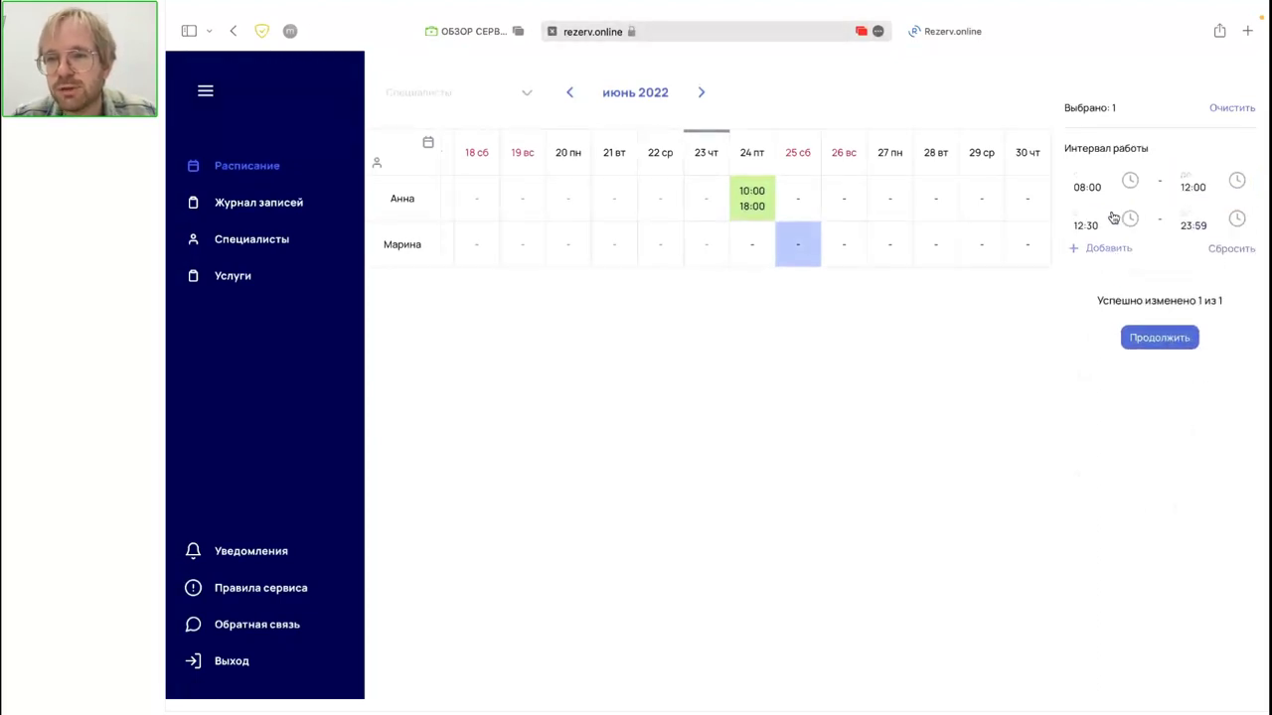
left_click(1086, 221)
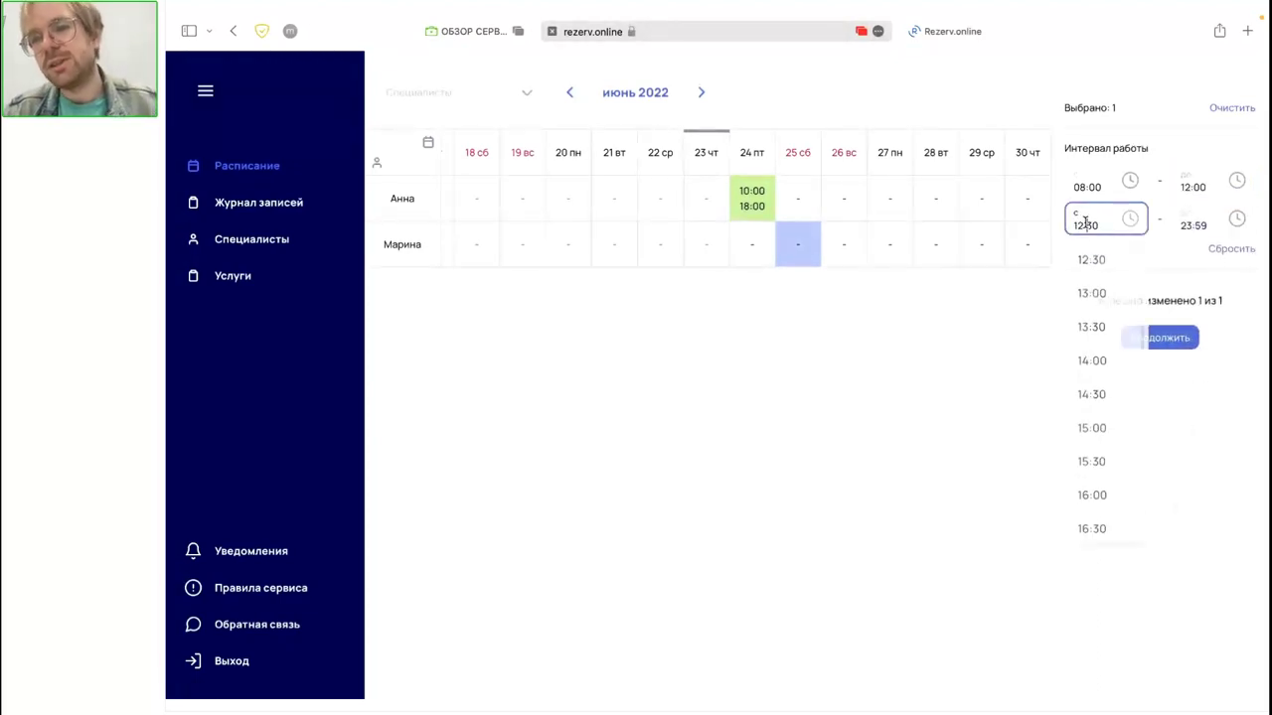
left_click(1093, 430)
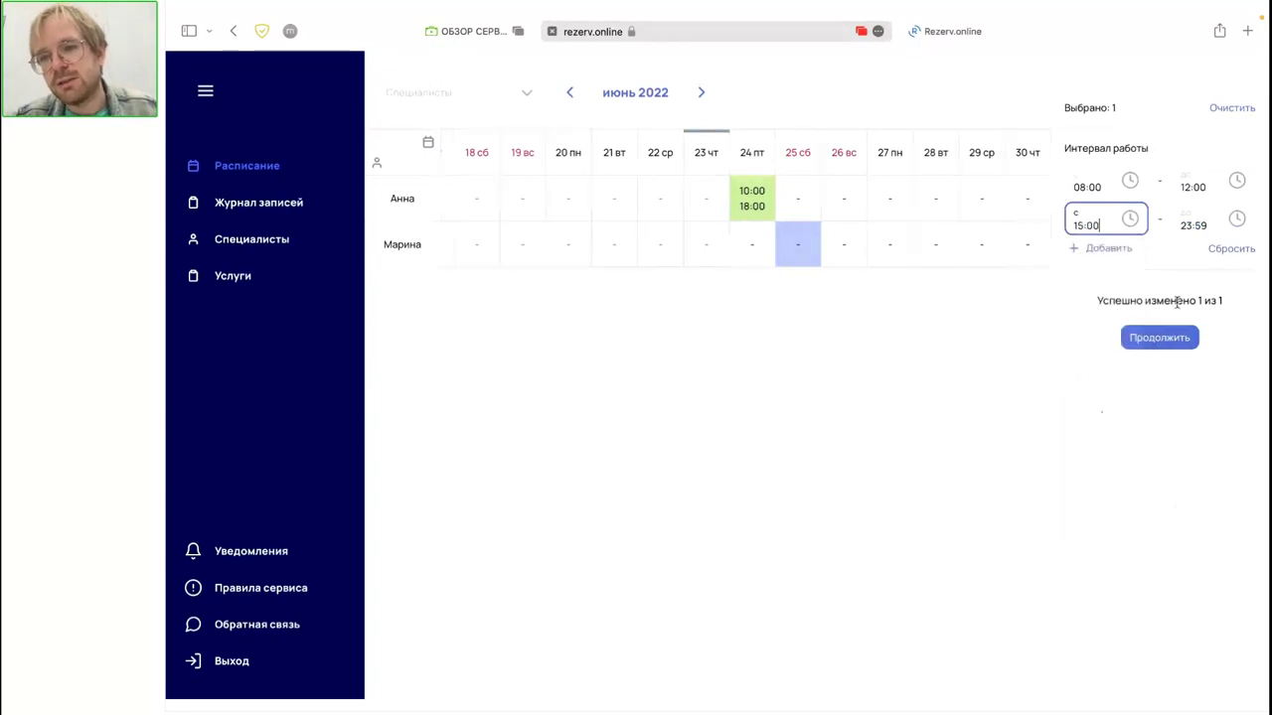
left_click(1200, 225)
scroll(1218, 417, "down", 2)
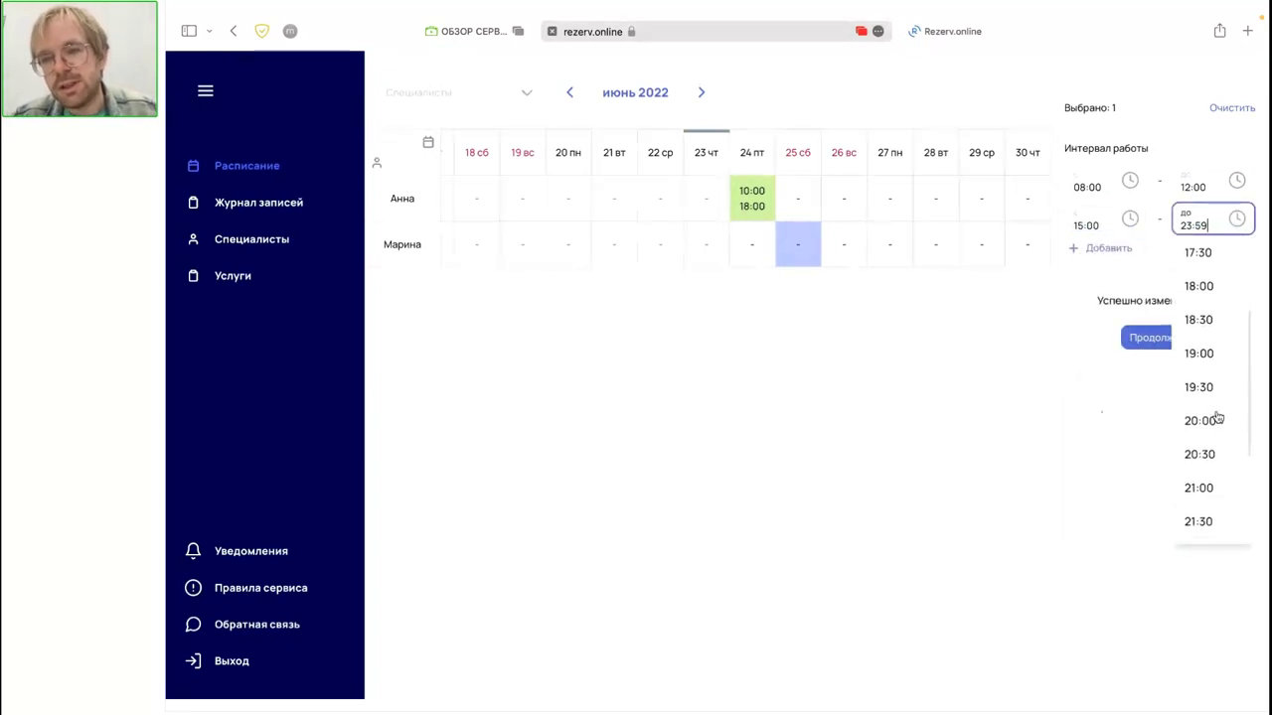
left_click(1204, 485)
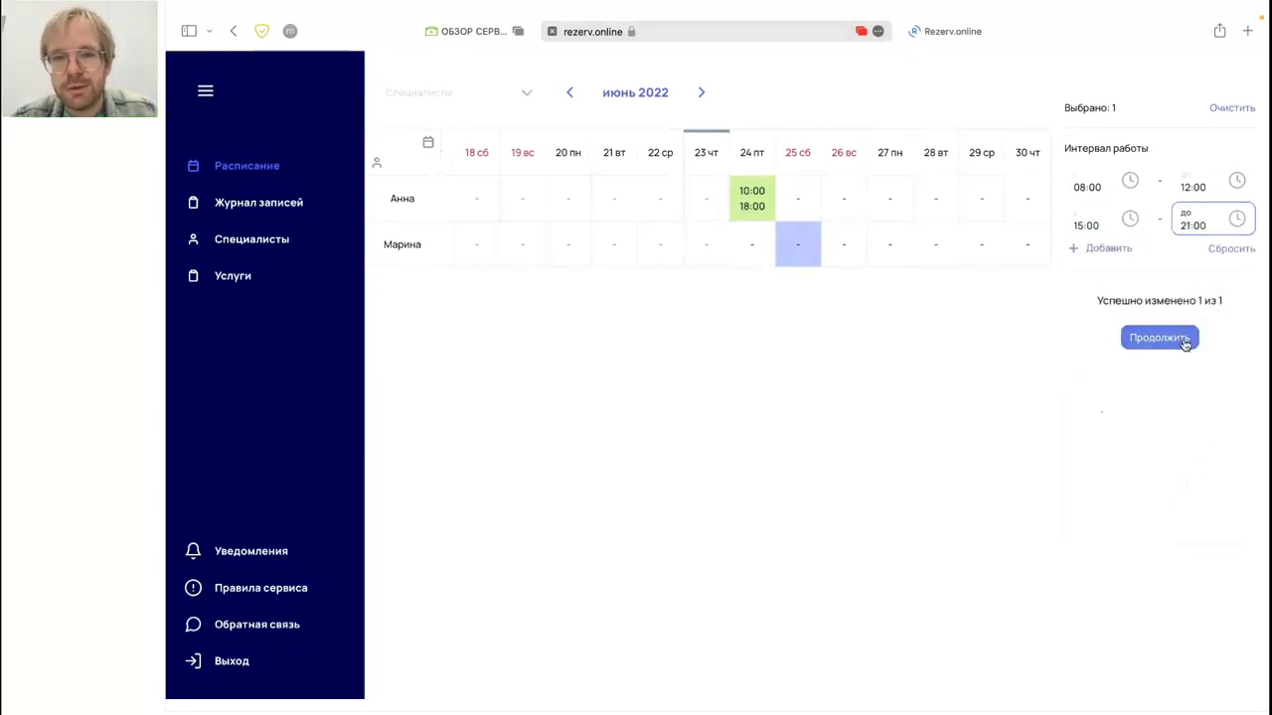
left_click(1182, 338)
left_click(1128, 302)
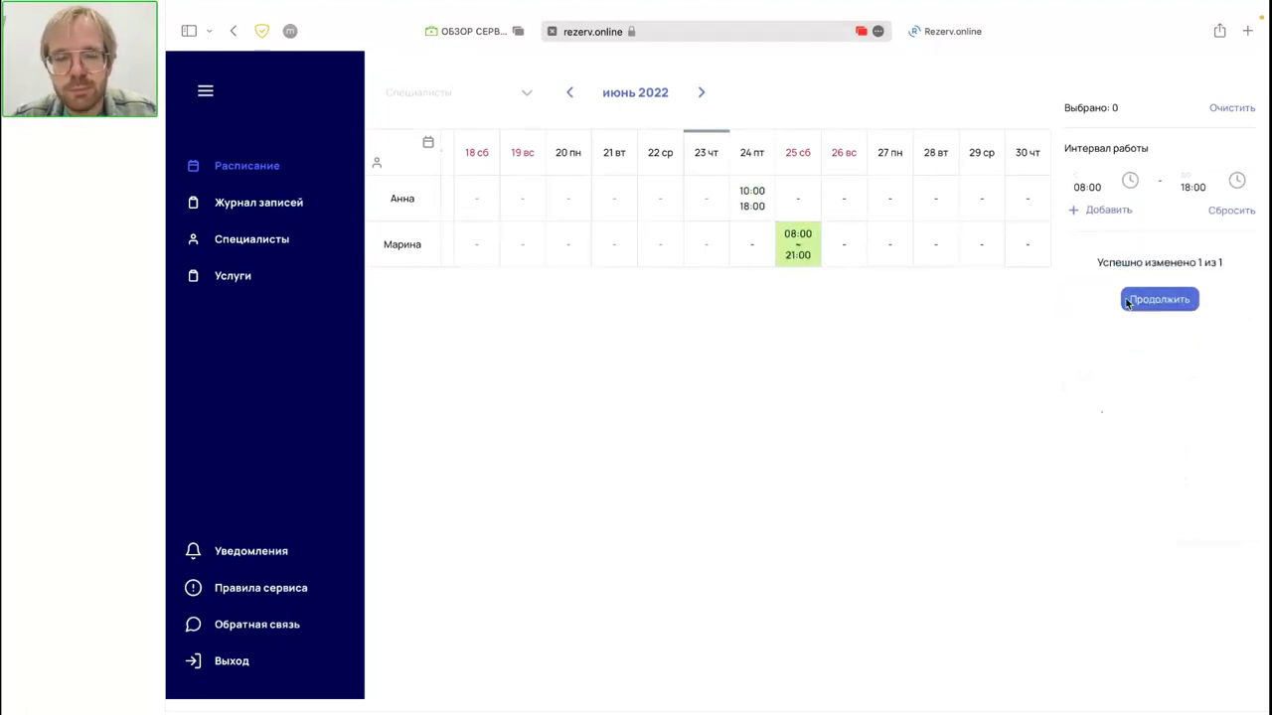
left_click(797, 246)
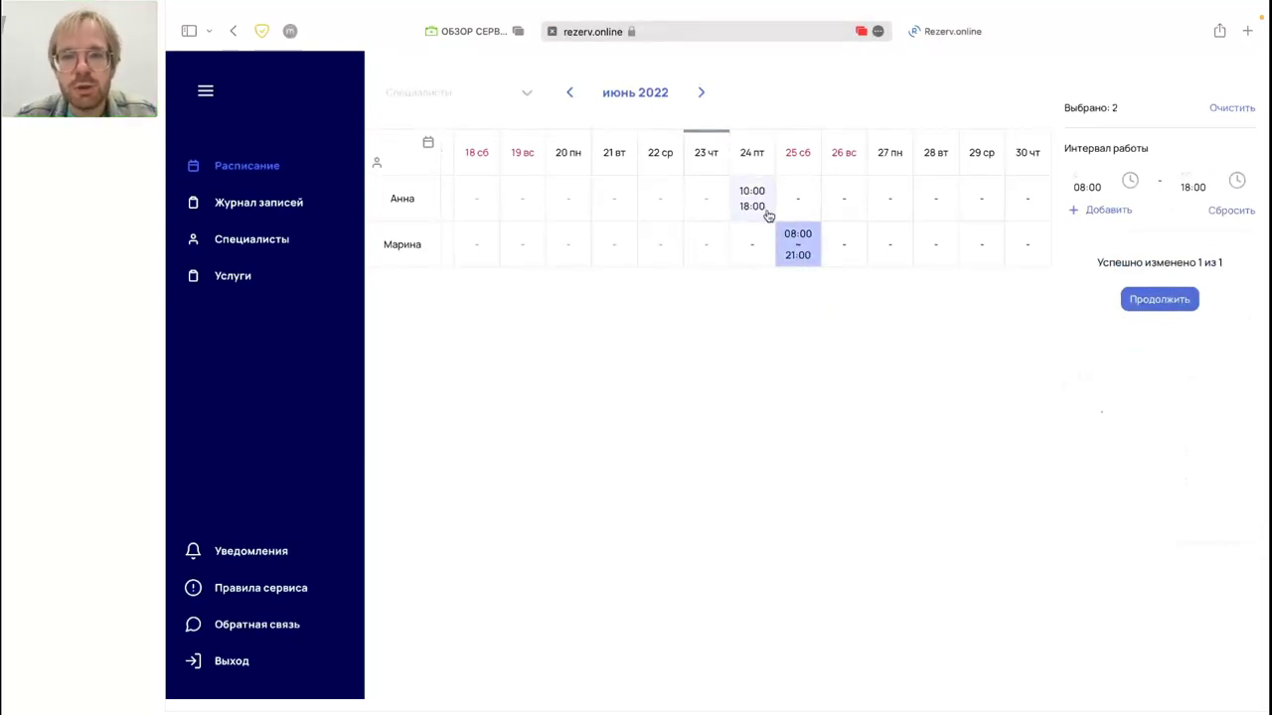
Step: Apply 08:00–18:00 to the first specialist's 24, 26, 28 and 30 June
left_click(768, 215)
left_click(802, 236)
left_click(748, 214)
left_click(842, 206)
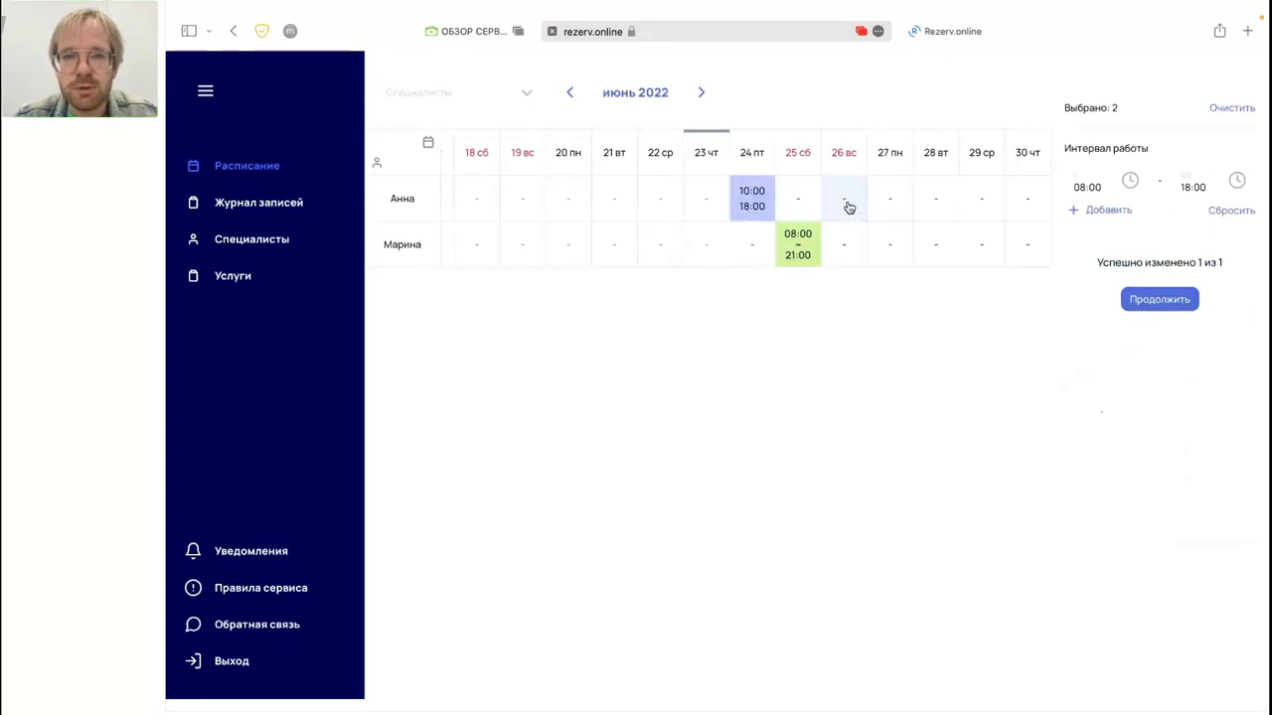
left_click(1013, 202)
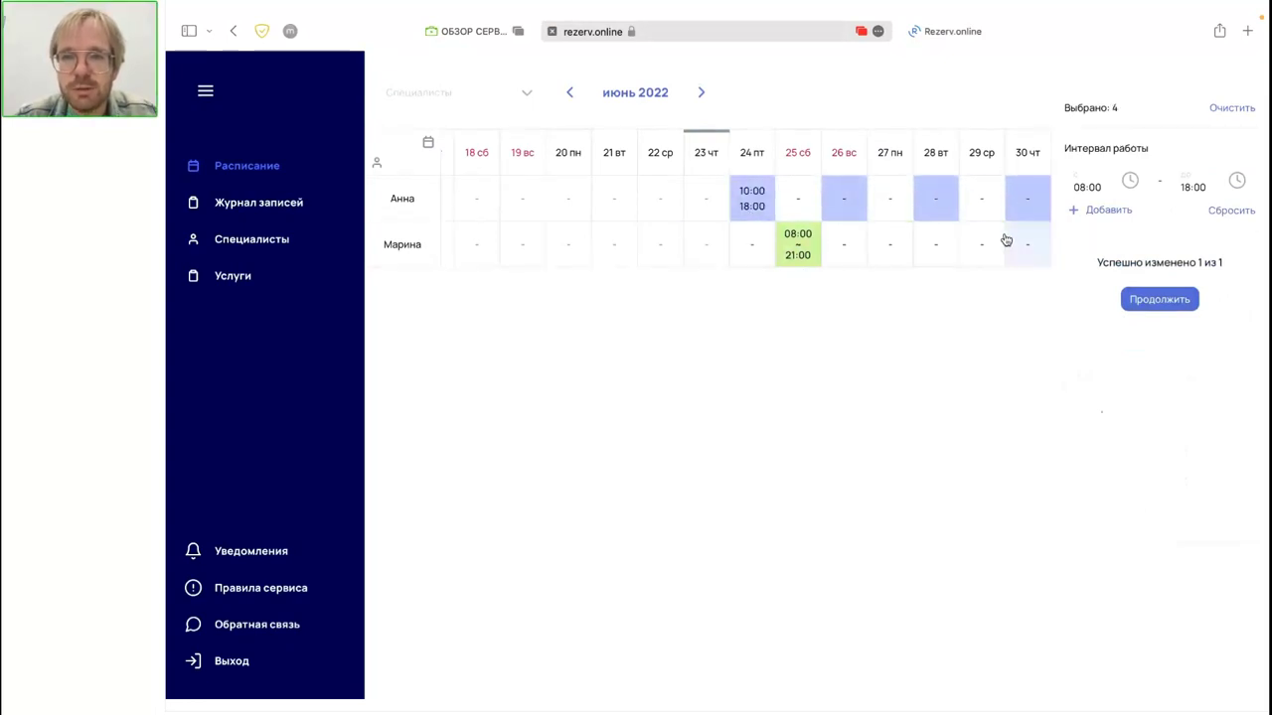
left_click(1132, 299)
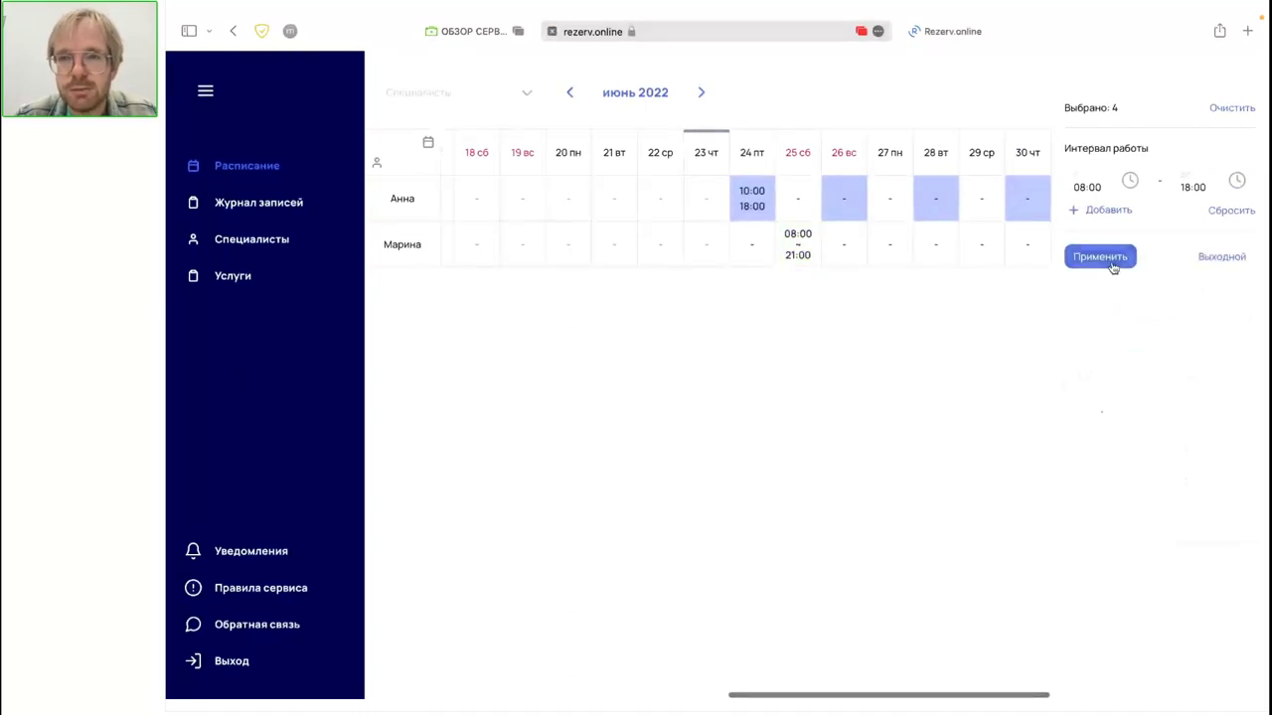
left_click(1108, 260)
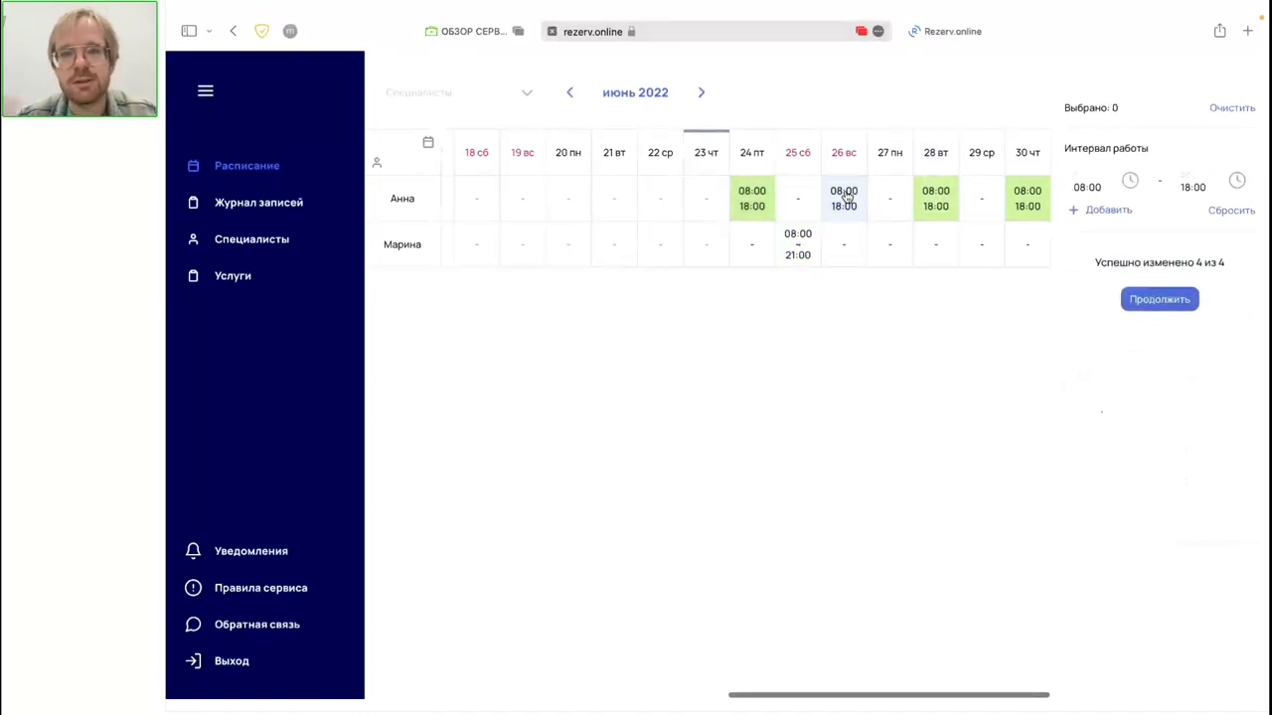
mouse_move(845, 197)
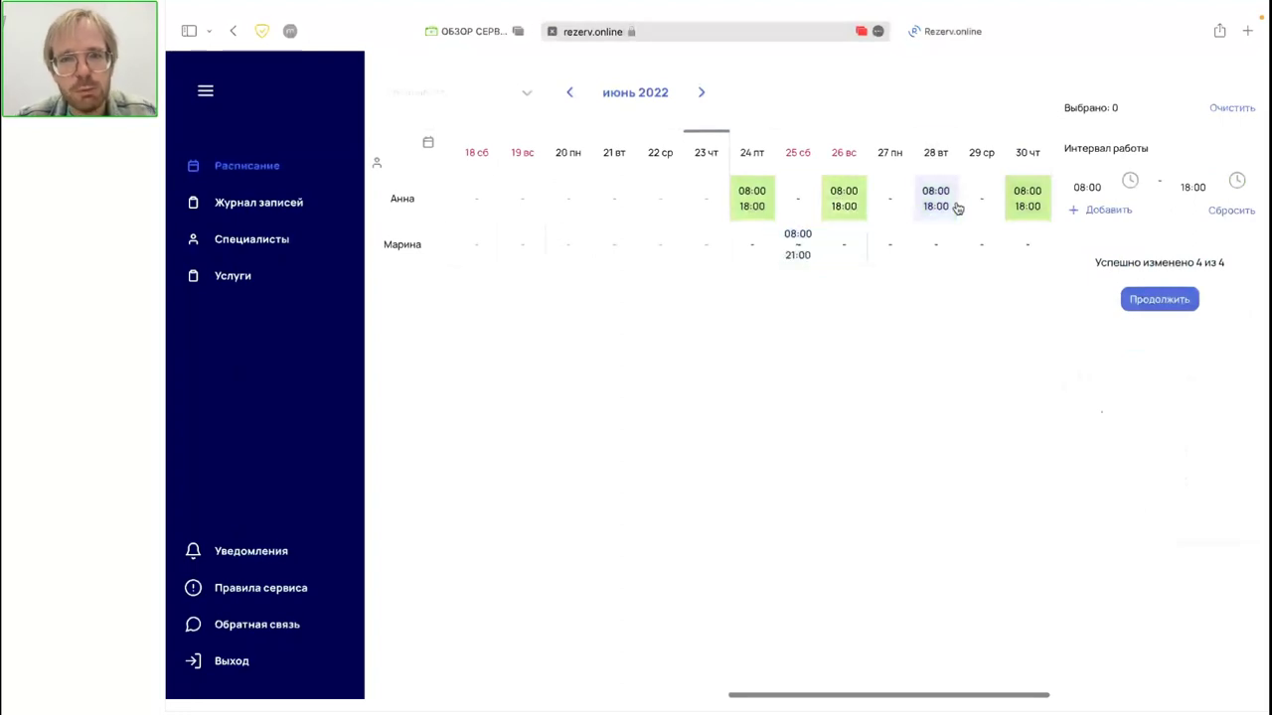
mouse_move(957, 207)
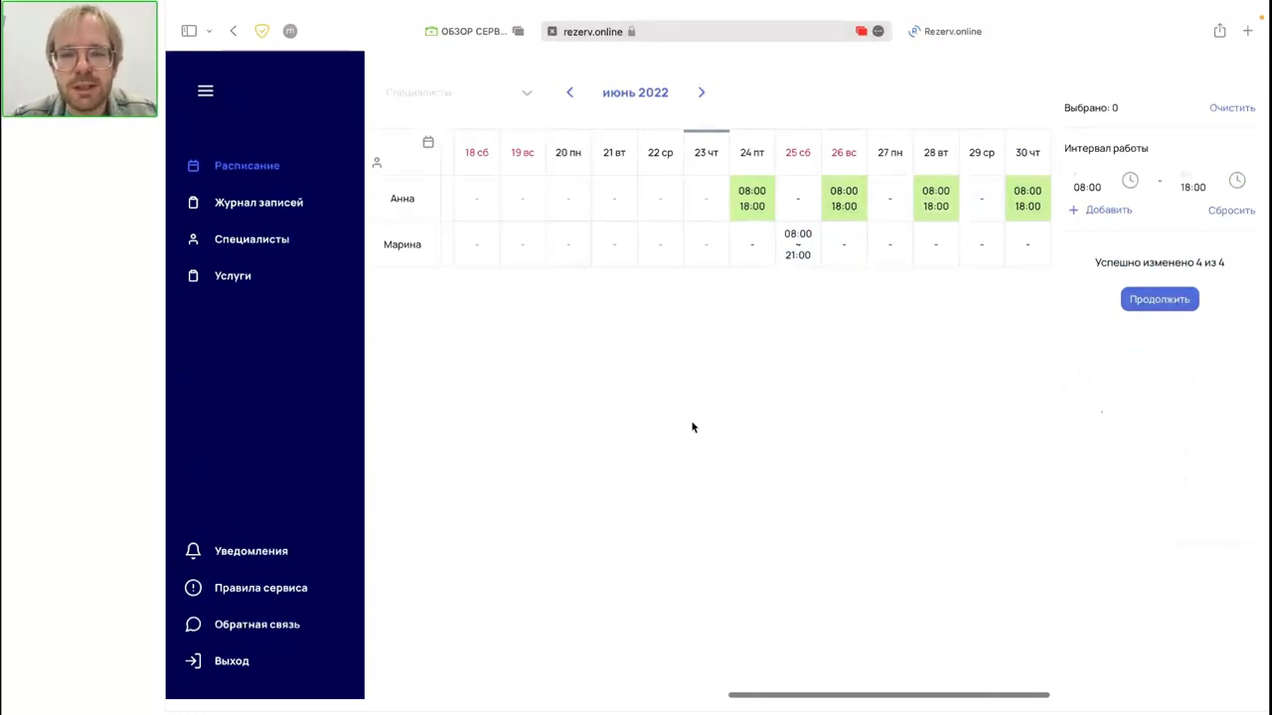
Step: Switch the schedule to July 2022 and select all of the second specialist's July days
left_click(702, 93)
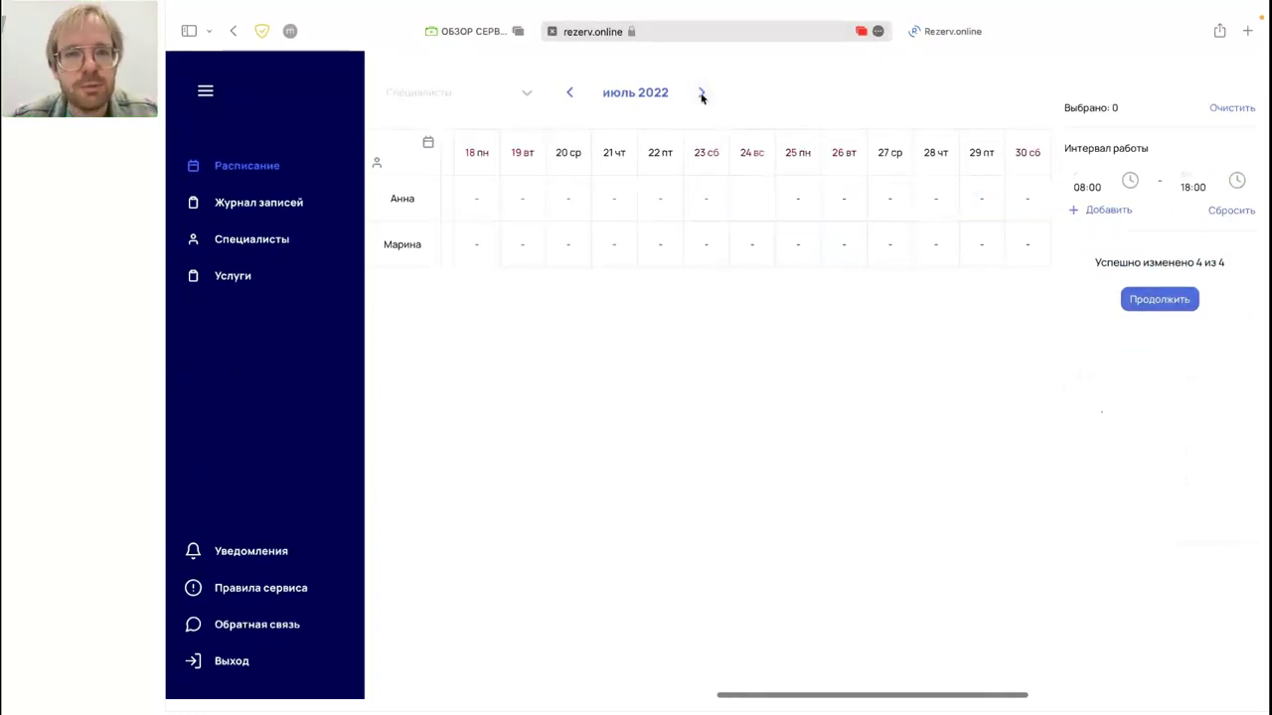
left_click(384, 186)
left_click(397, 243)
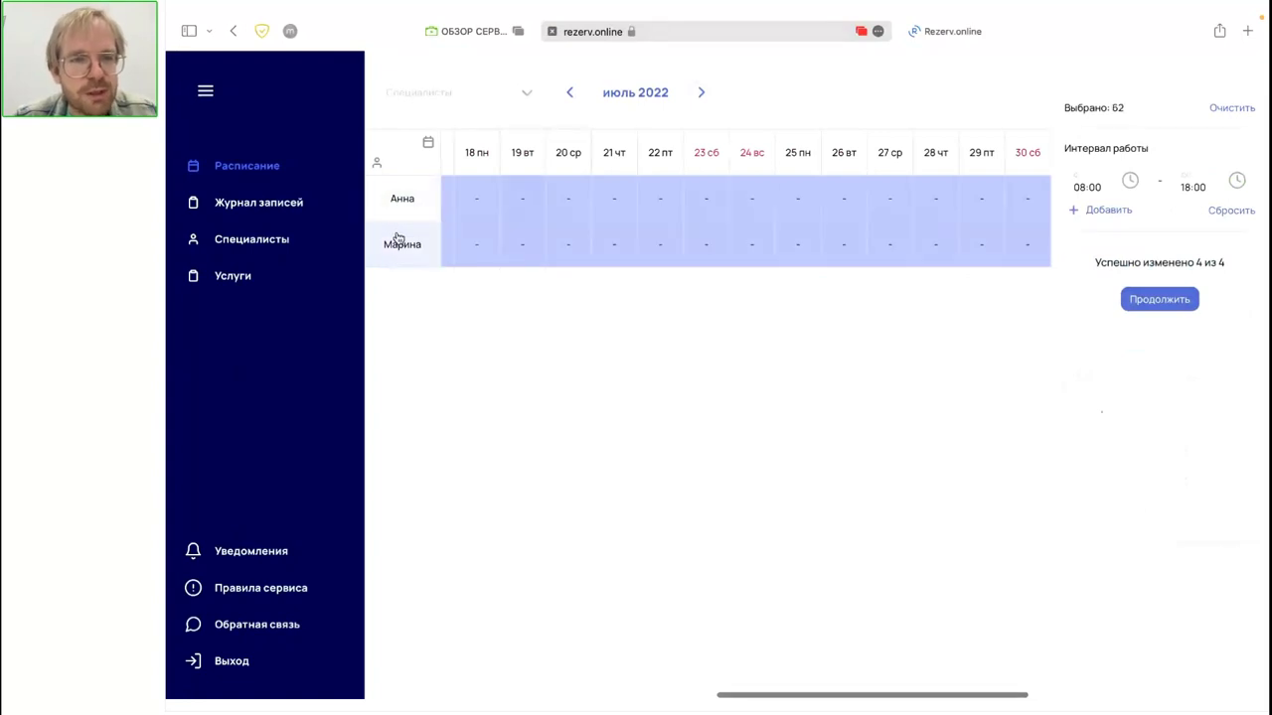
left_click(397, 244)
left_click(402, 213)
left_click(401, 248)
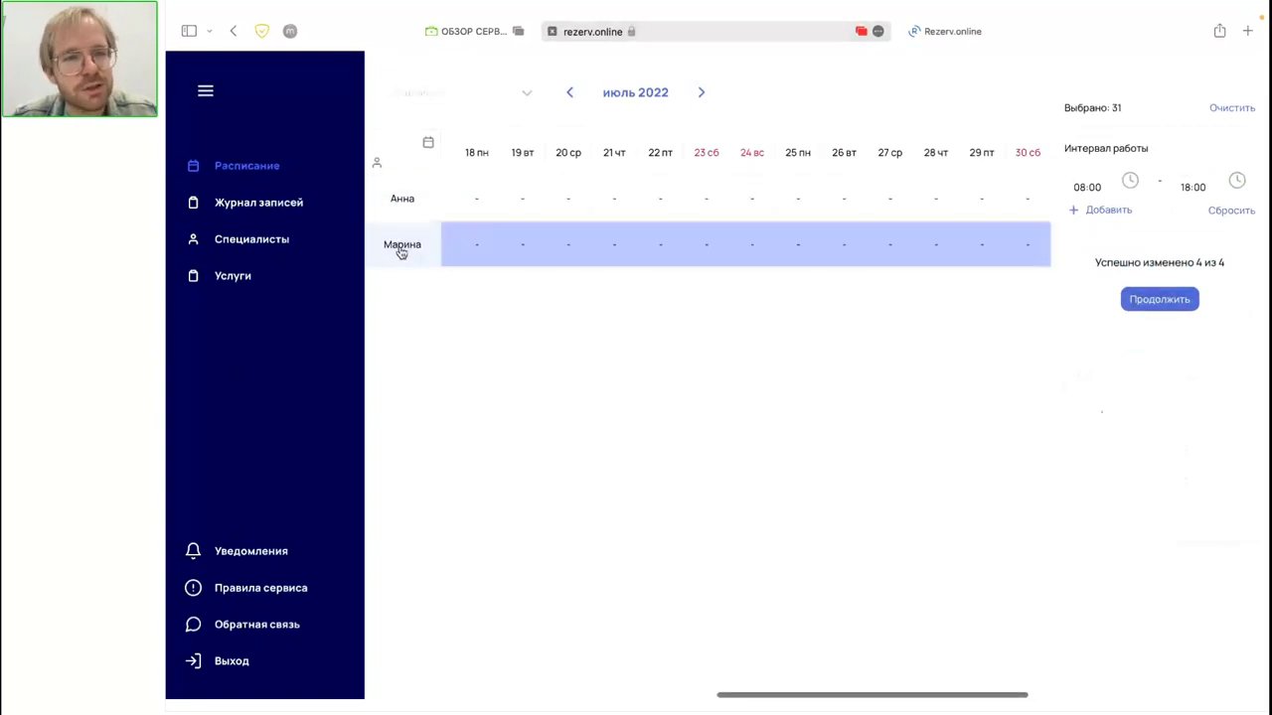
Step: Apply 16:30–20:00 working hours to all 31 selected July days
left_click(1117, 186)
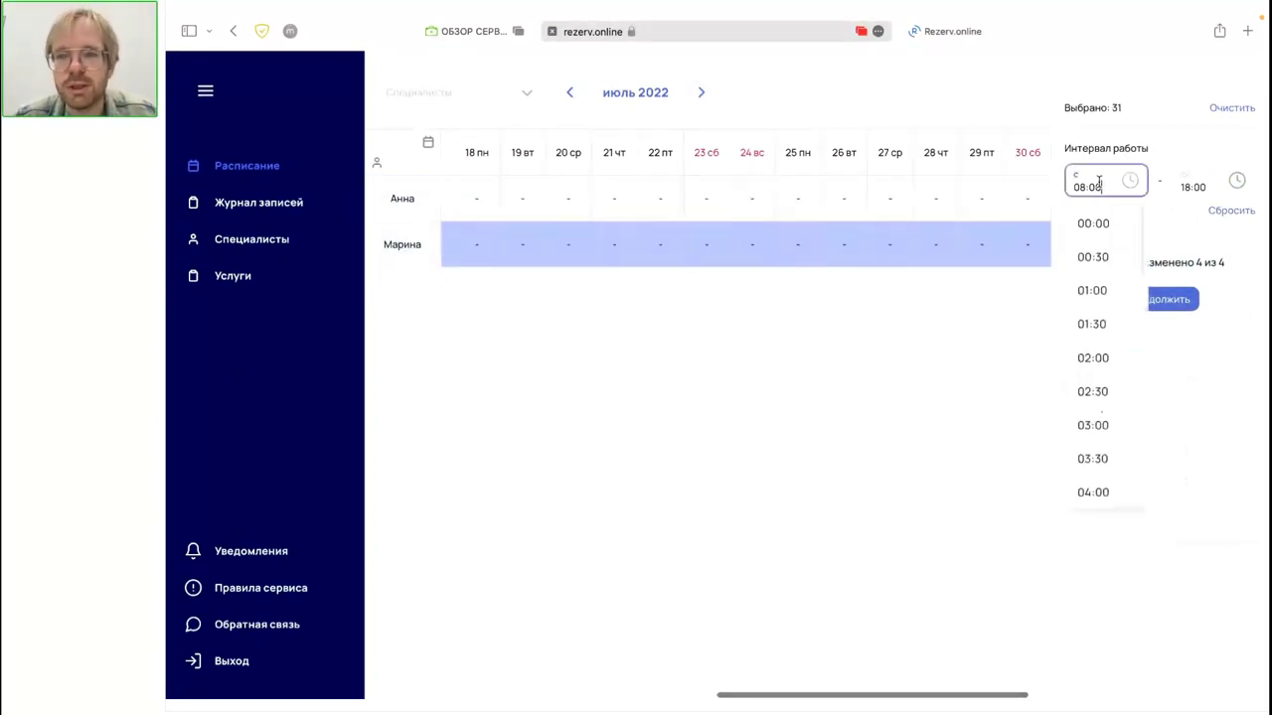
scroll(1120, 372, "down", 1)
scroll(1119, 371, "down", 10)
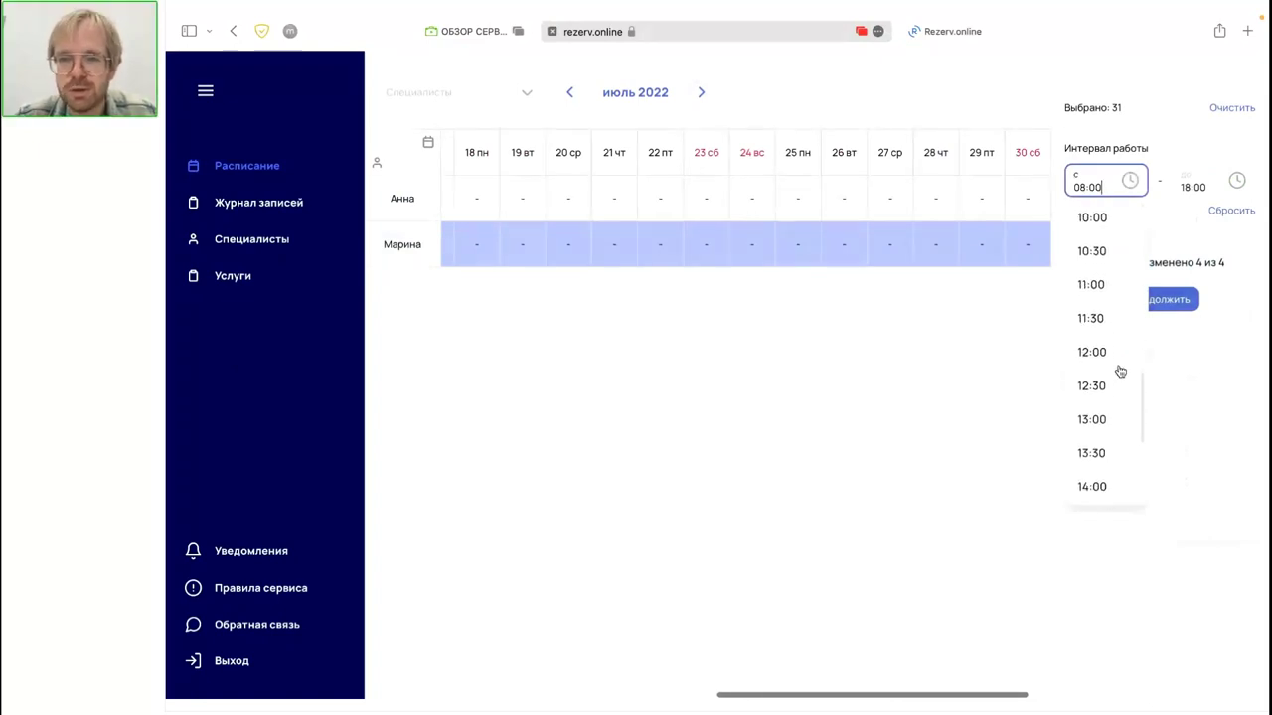
left_click(1091, 407)
left_click(1198, 186)
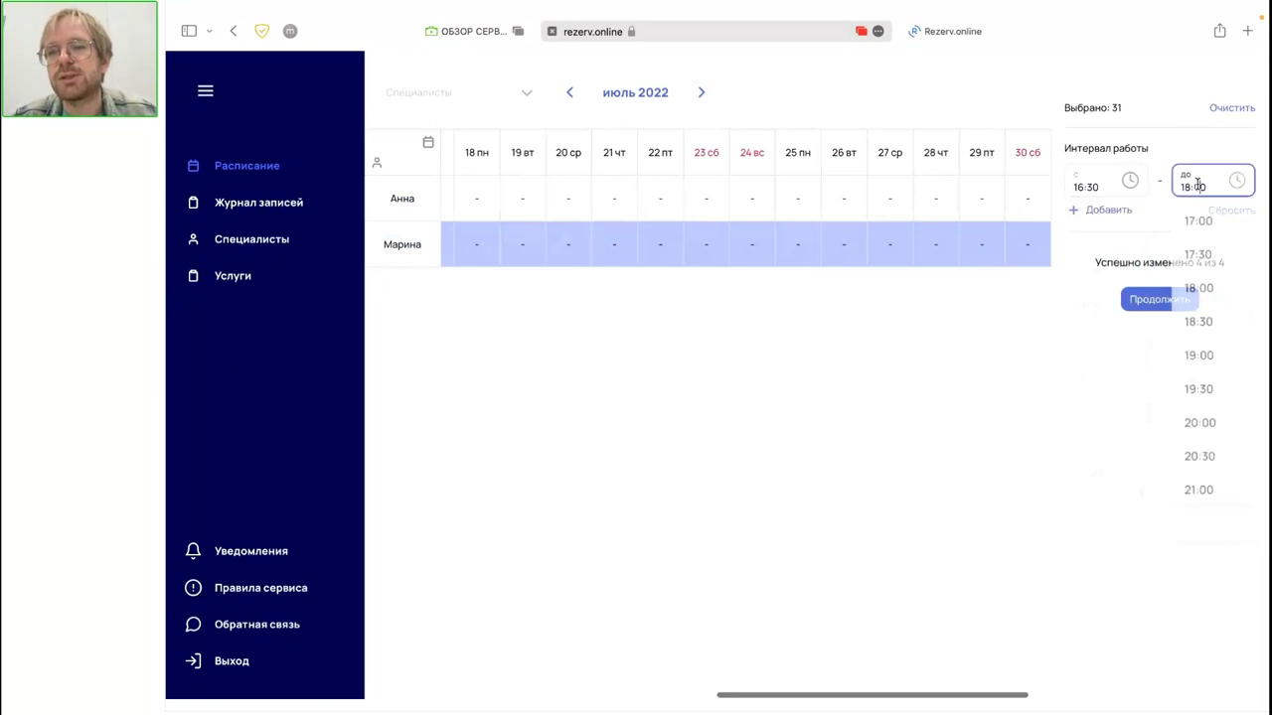
left_click(1206, 429)
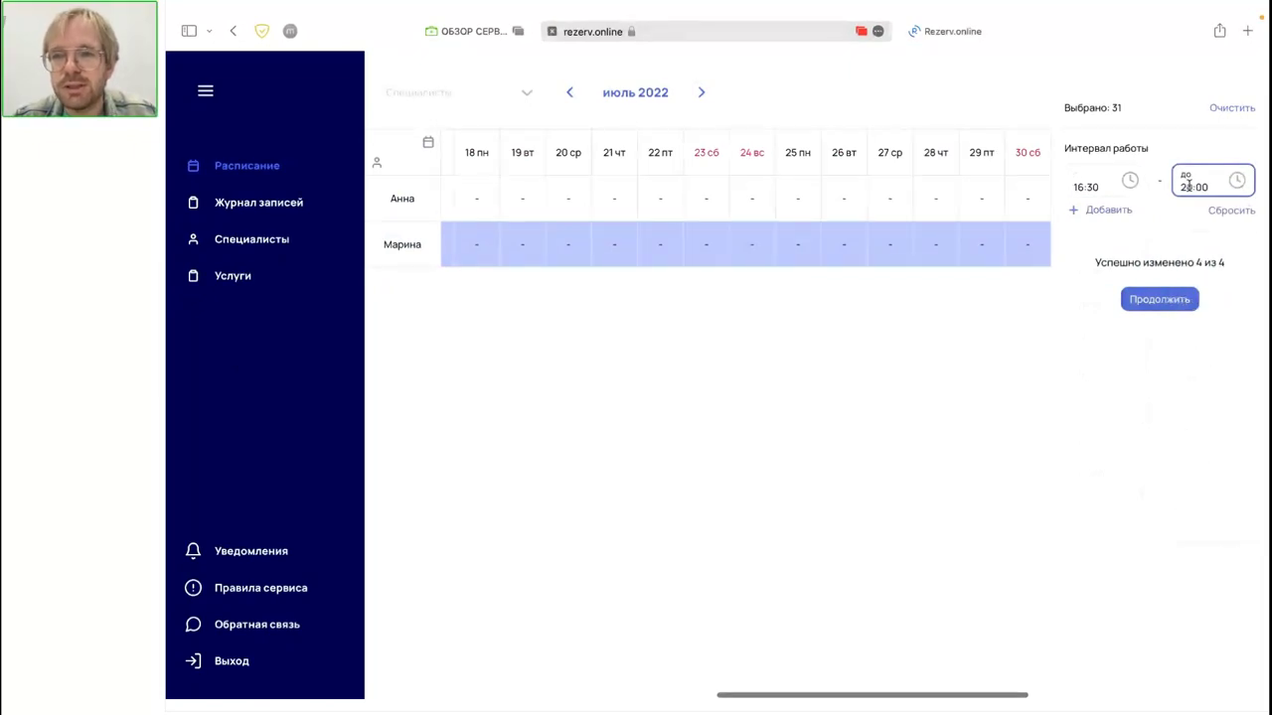
left_click(1150, 302)
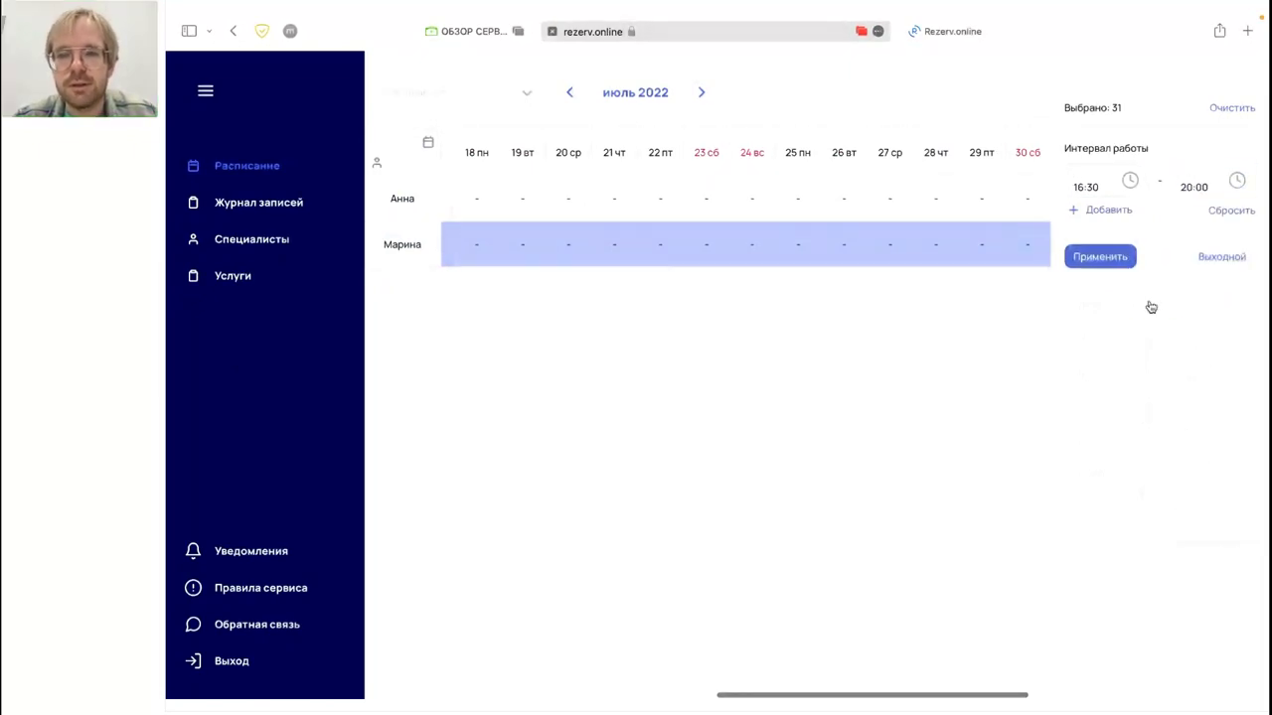
left_click(1107, 262)
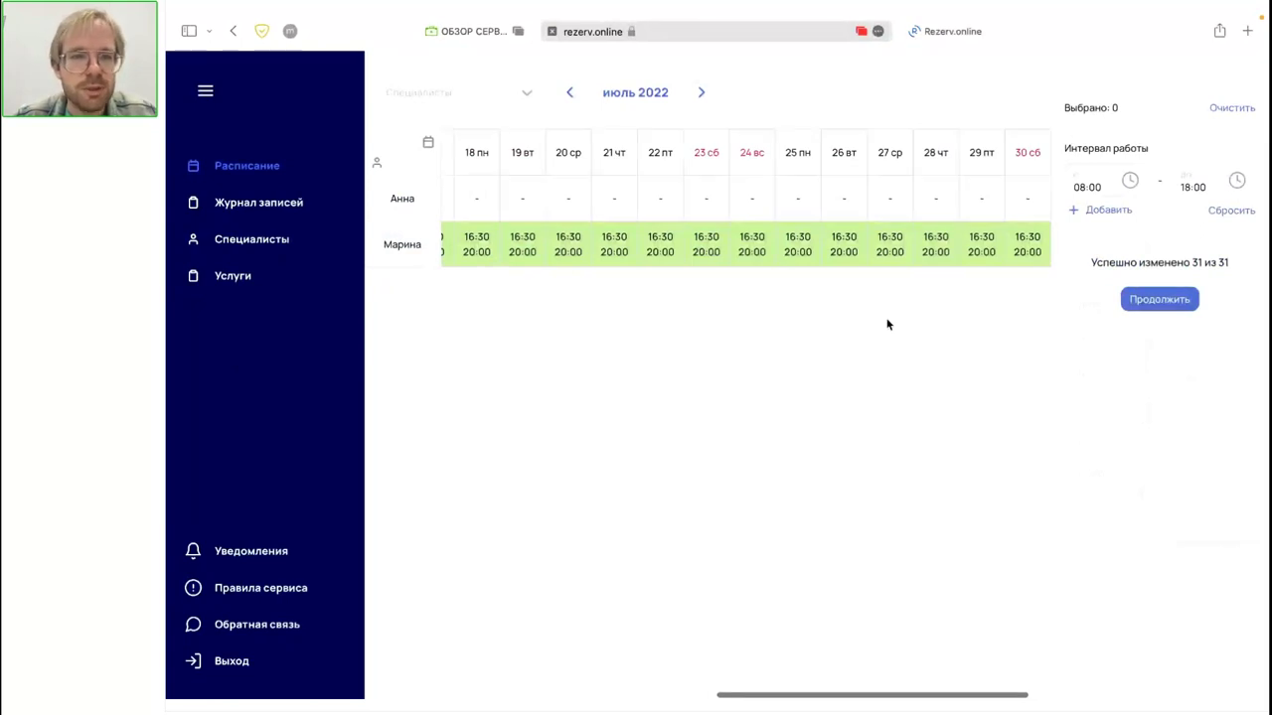
Step: Scroll through the July grid, briefly selecting and deselecting the first specialist's 4 July
scroll(813, 250, "left", 3)
scroll(813, 250, "right", 3)
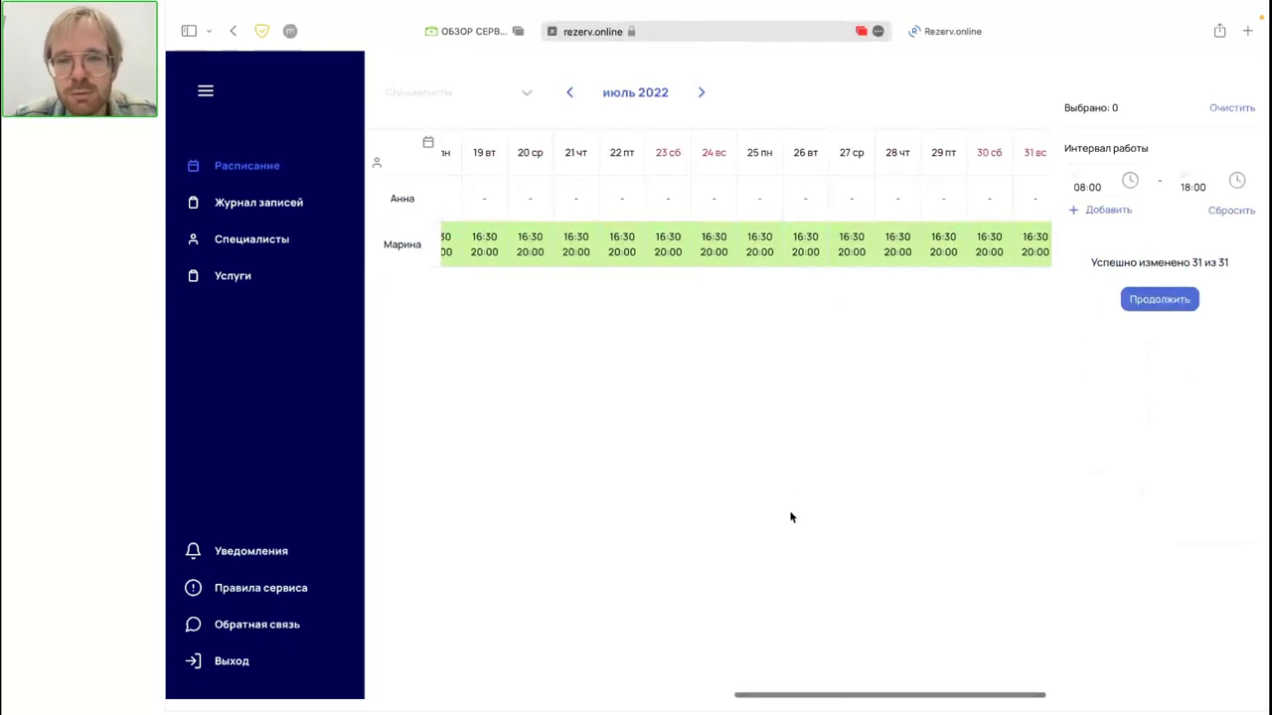
scroll(873, 261, "left", 1)
scroll(873, 261, "left", 10)
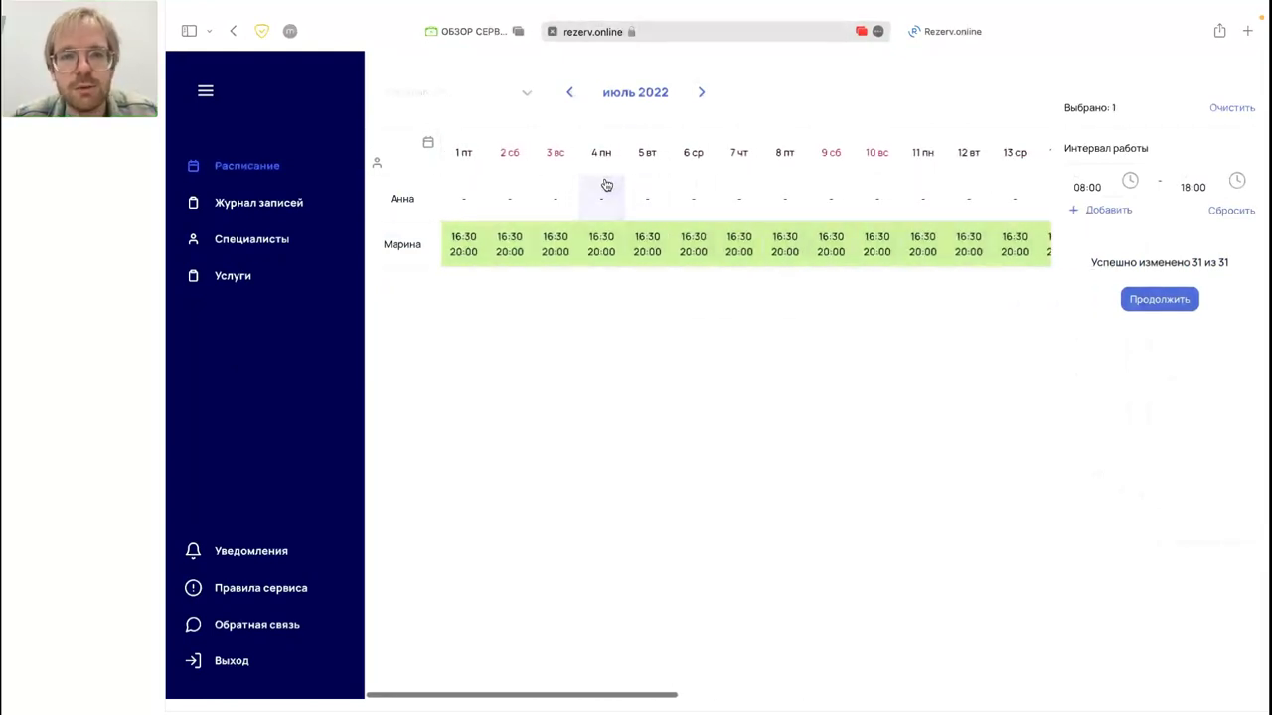
left_click(614, 194)
left_click(616, 214)
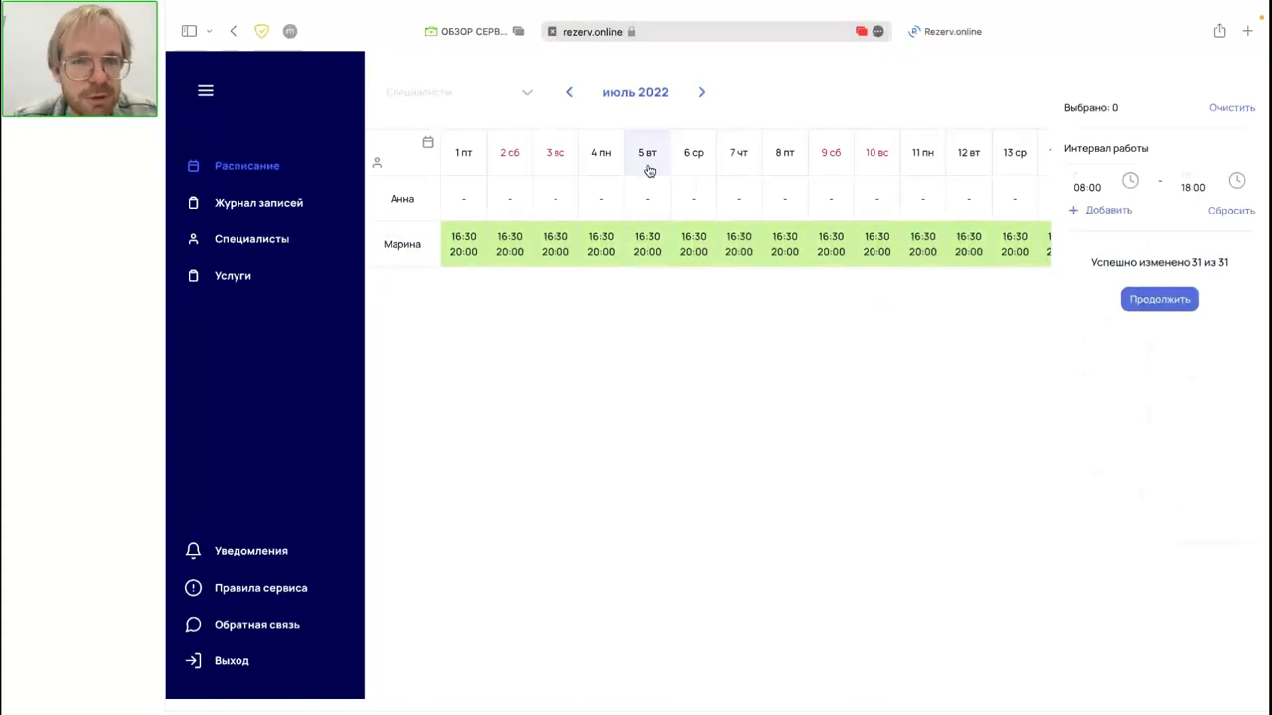
Step: Back in June, give the second specialist 08:00–18:00 on 27 and 29 June, then open the bookings journal
left_click(569, 92)
scroll(801, 220, "right", 10)
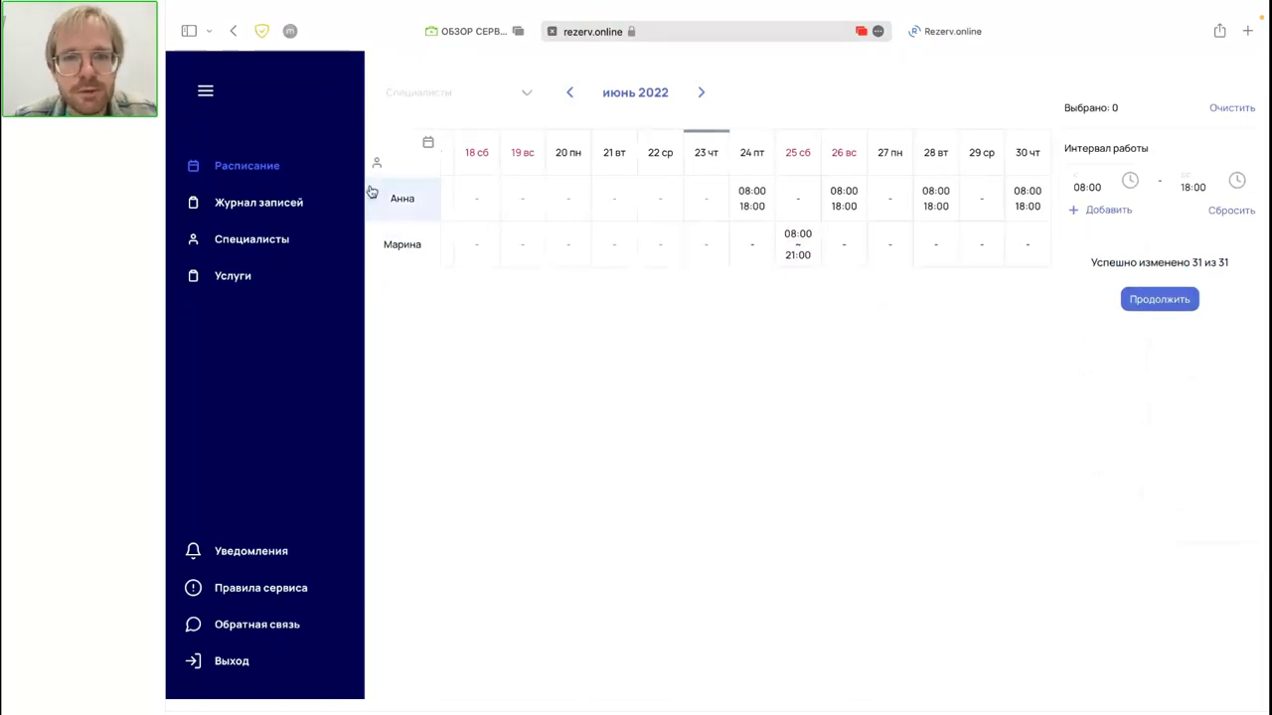
left_click(889, 247)
left_click(1015, 258)
left_click(1015, 256)
left_click(987, 256)
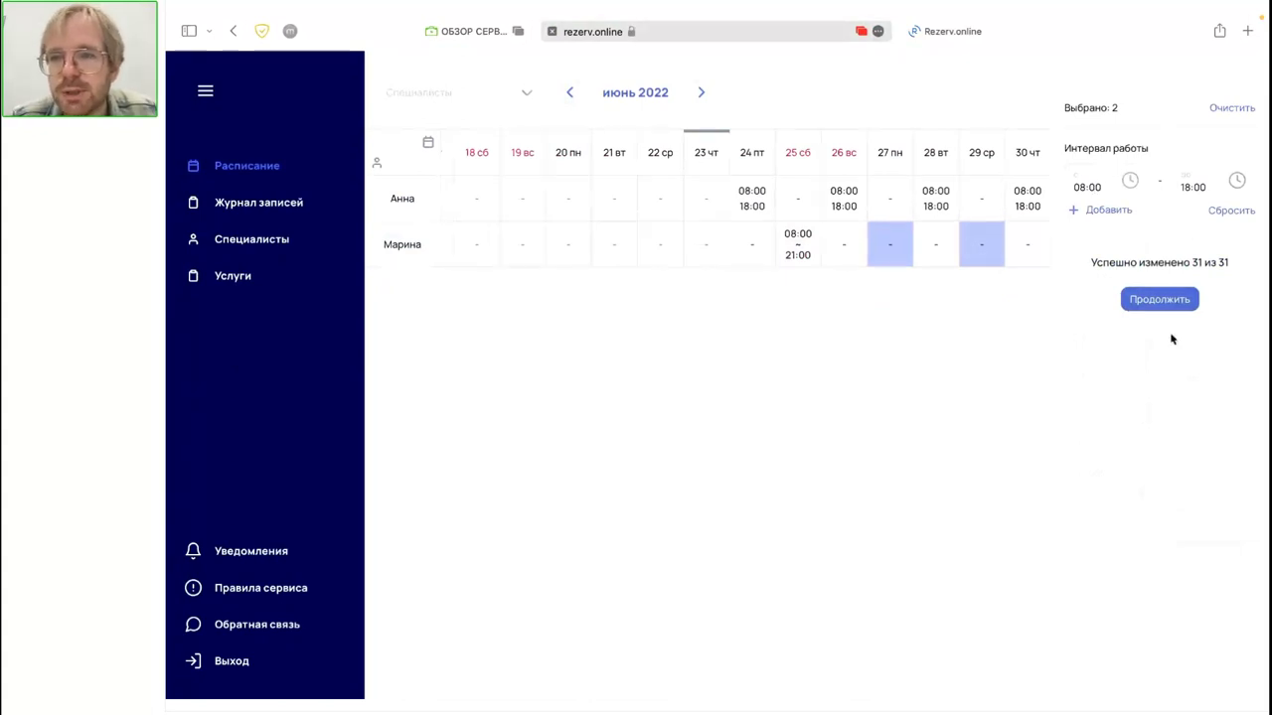
left_click(1156, 309)
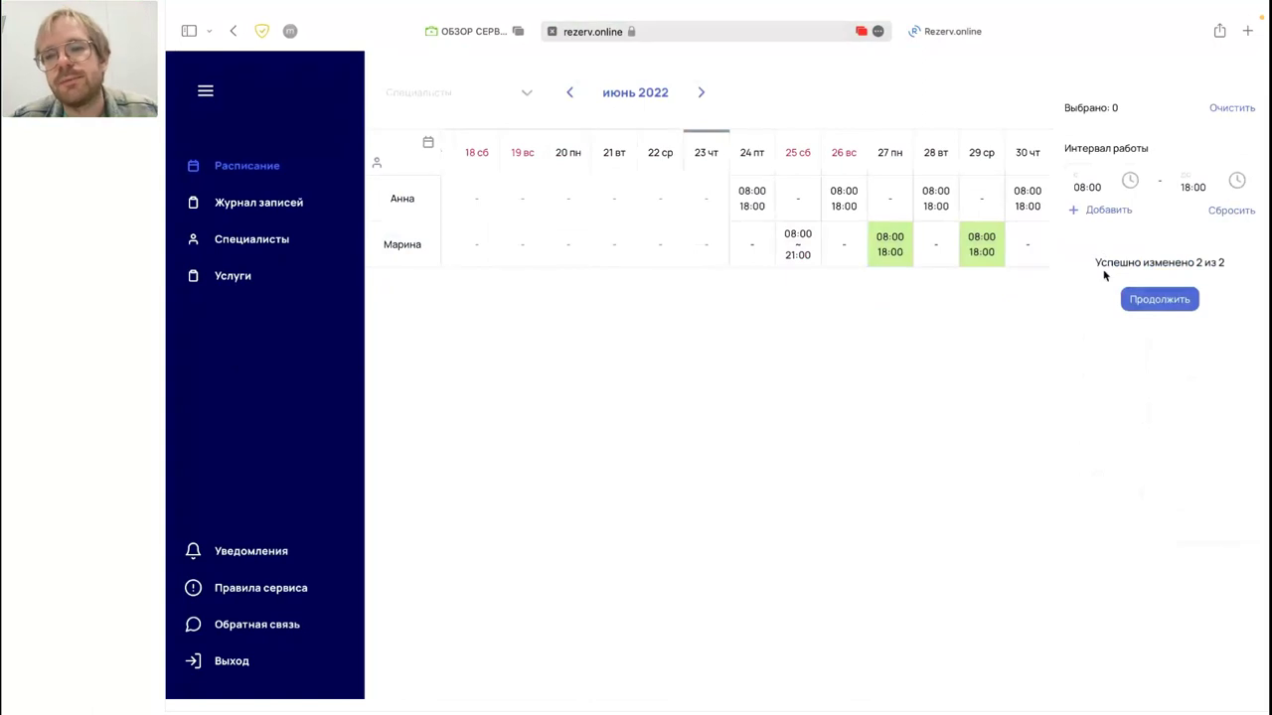
left_click(1141, 299)
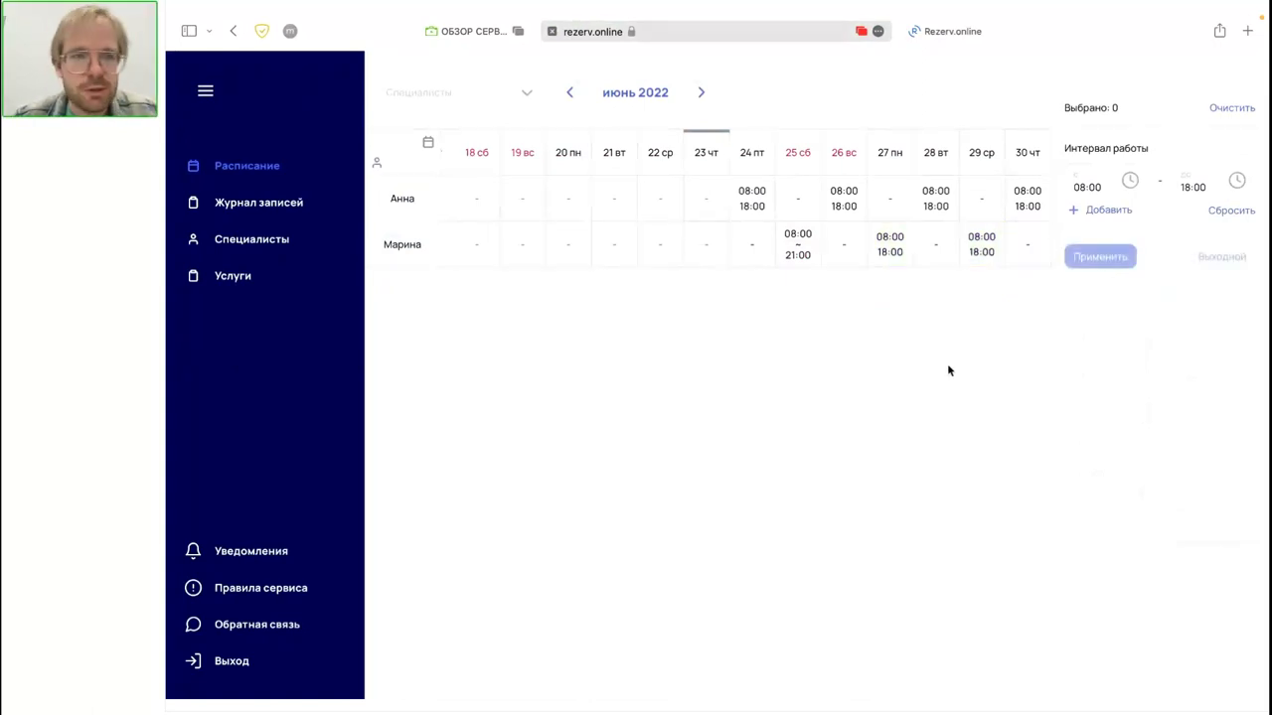
left_click(287, 202)
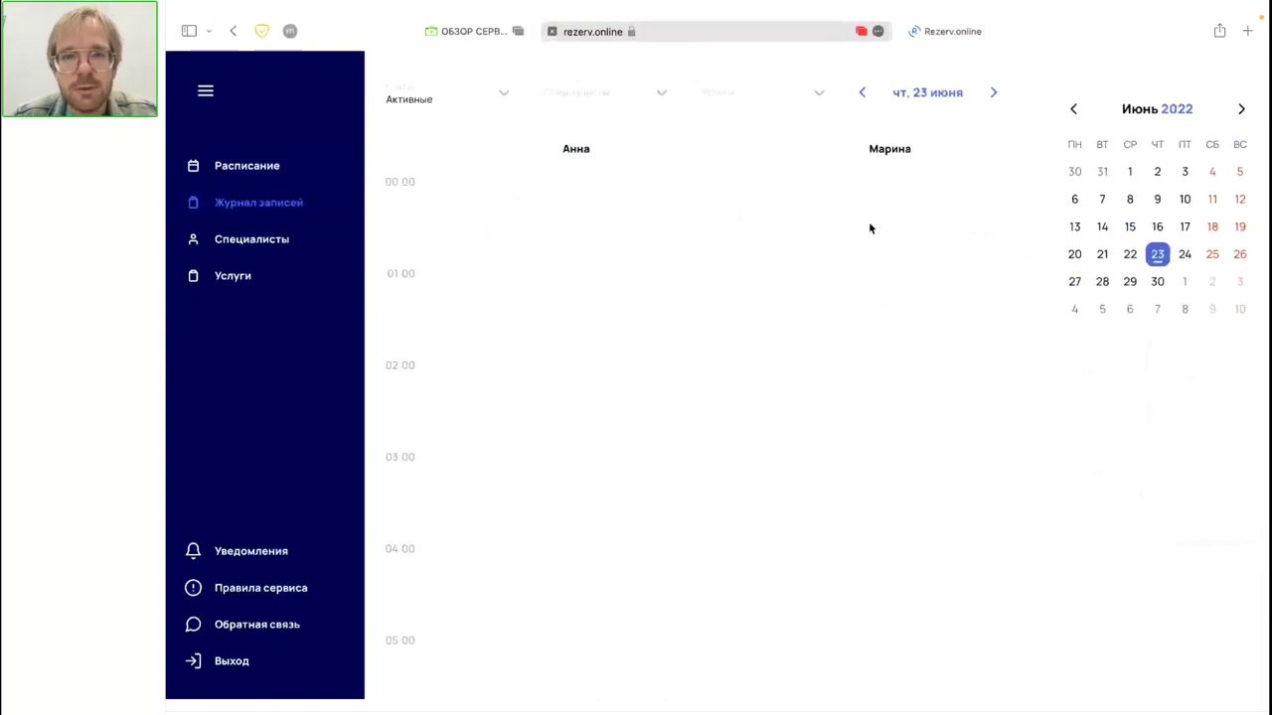
left_click(994, 94)
scroll(891, 382, "down", 7)
scroll(890, 382, "up", 5)
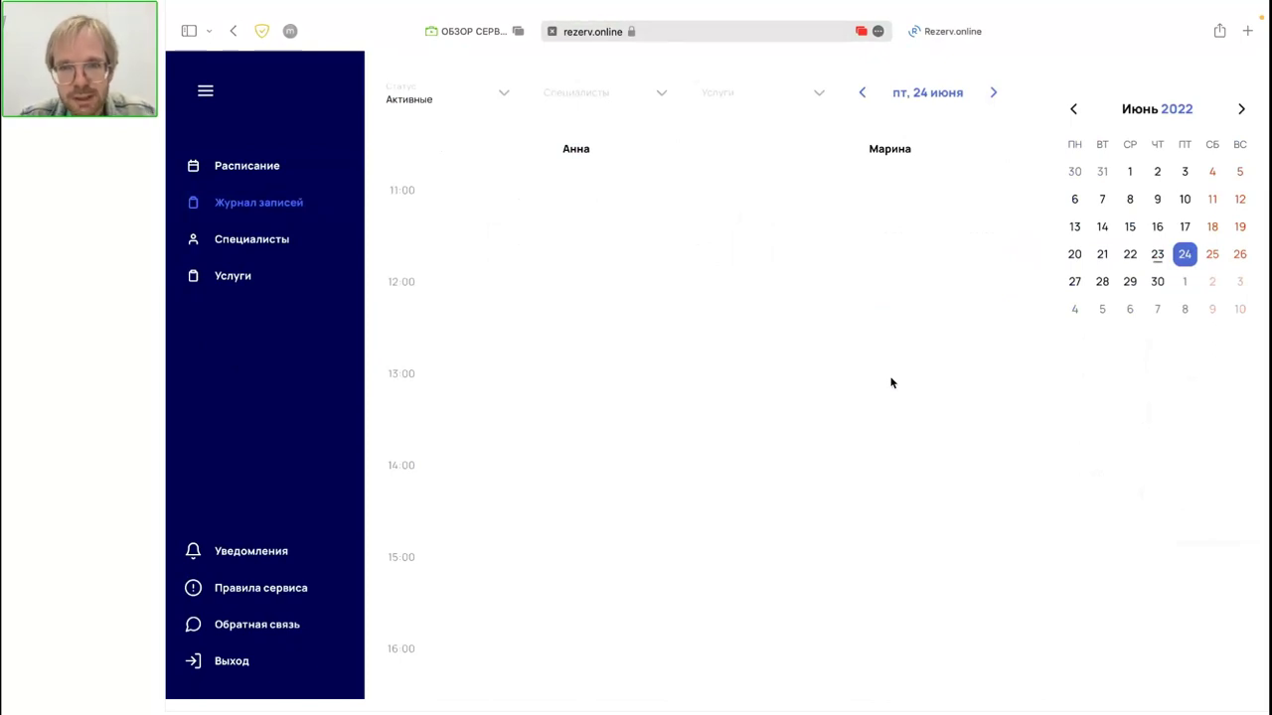
left_click(1210, 255)
left_click(1240, 254)
left_click(1099, 282)
left_click(1074, 284)
left_click(985, 96)
left_click(984, 99)
left_click(857, 94)
left_click(856, 93)
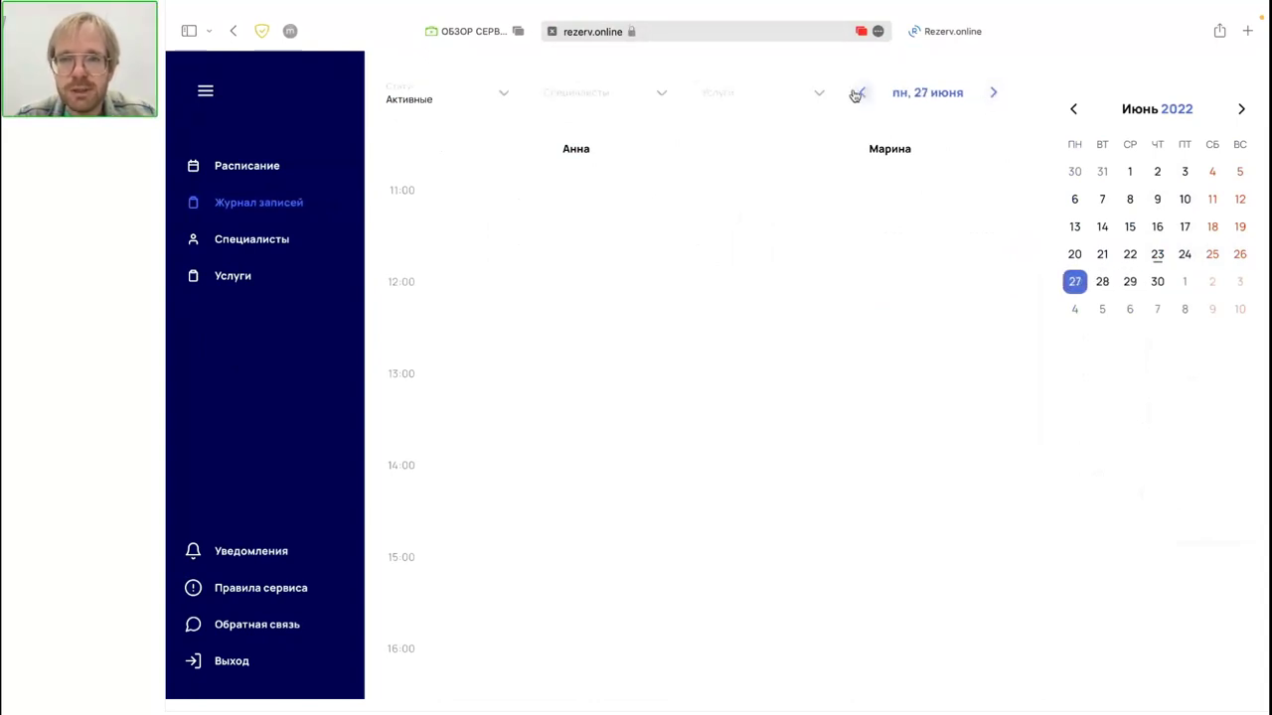
left_click(857, 93)
left_click(856, 93)
left_click(856, 93)
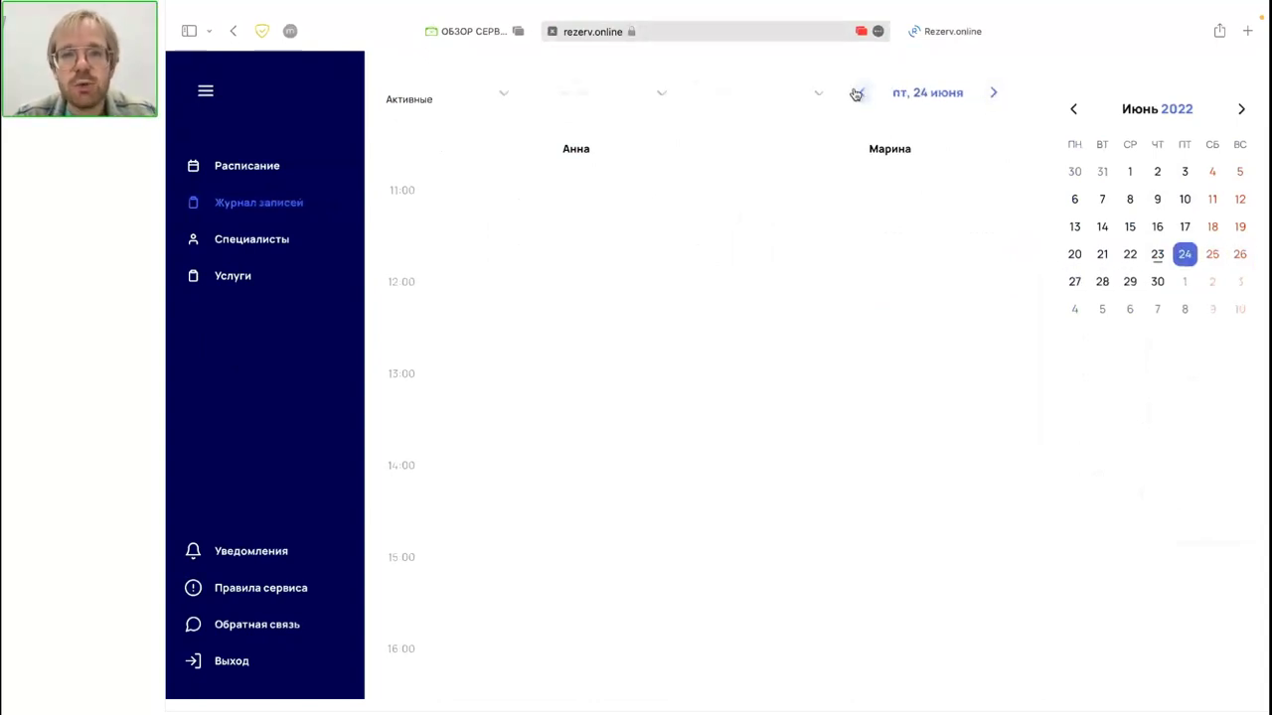
scroll(861, 252, "up", 5)
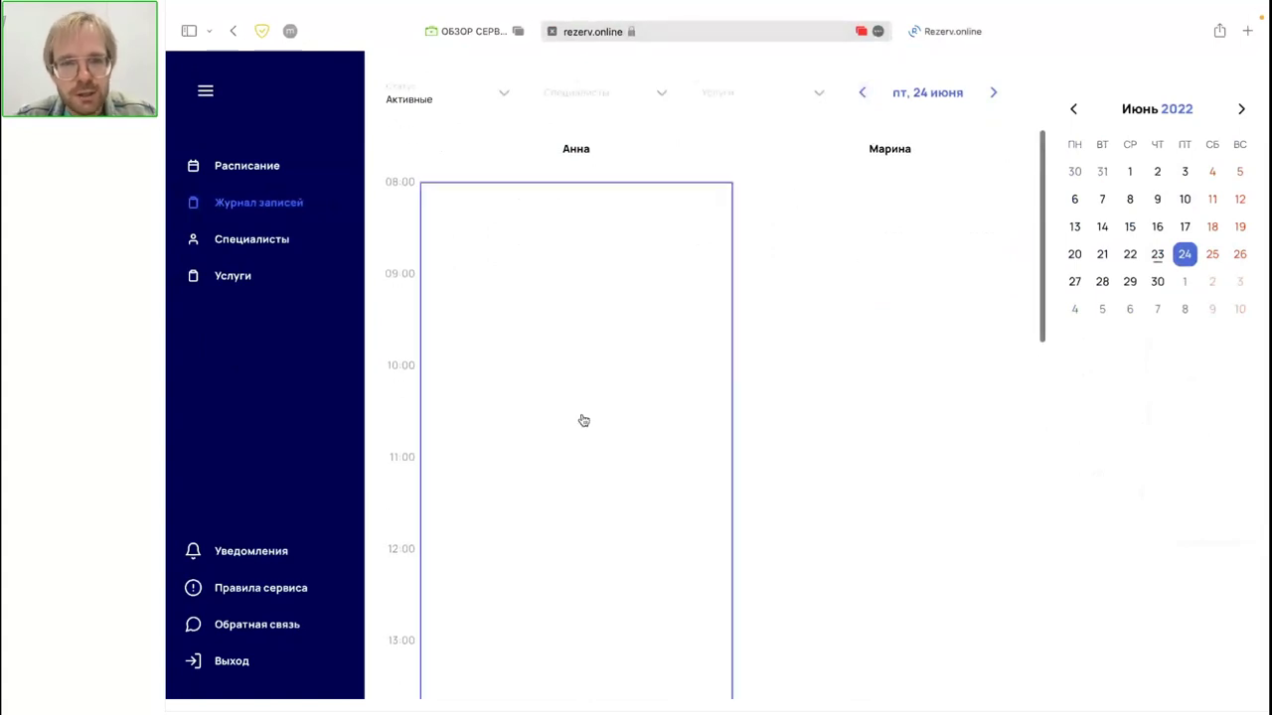
scroll(583, 420, "down", 1)
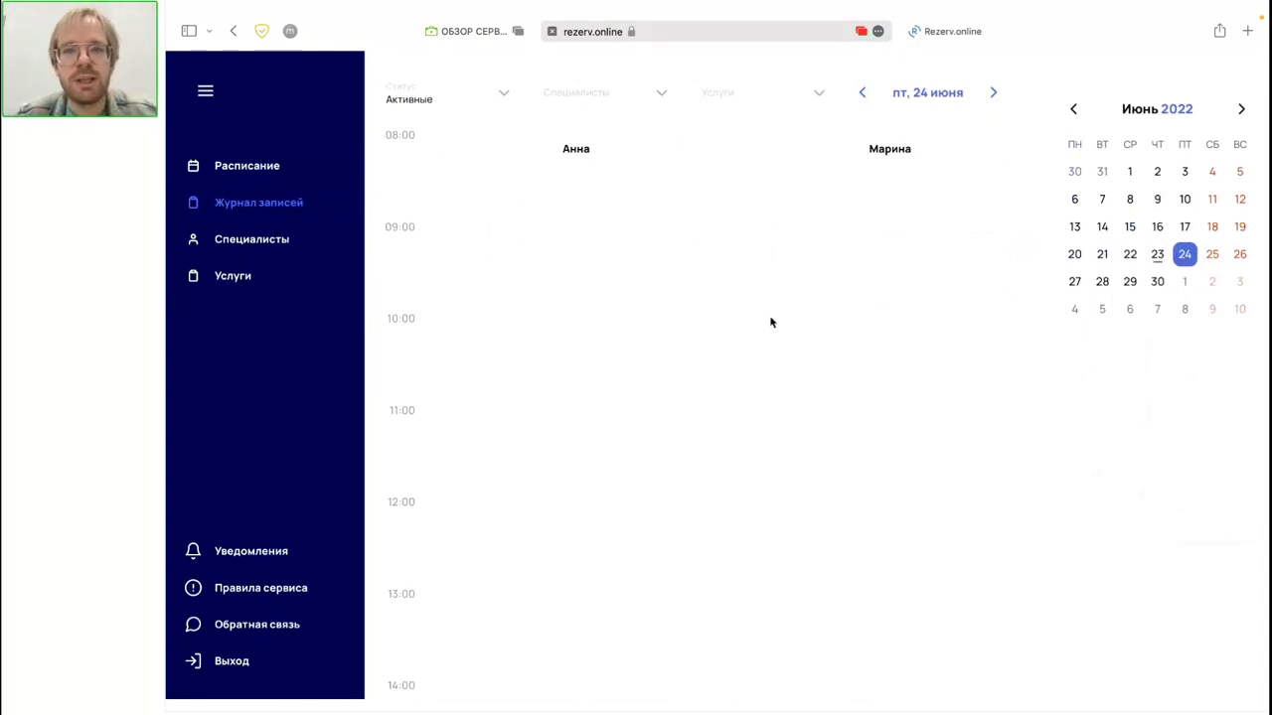
left_click(1156, 255)
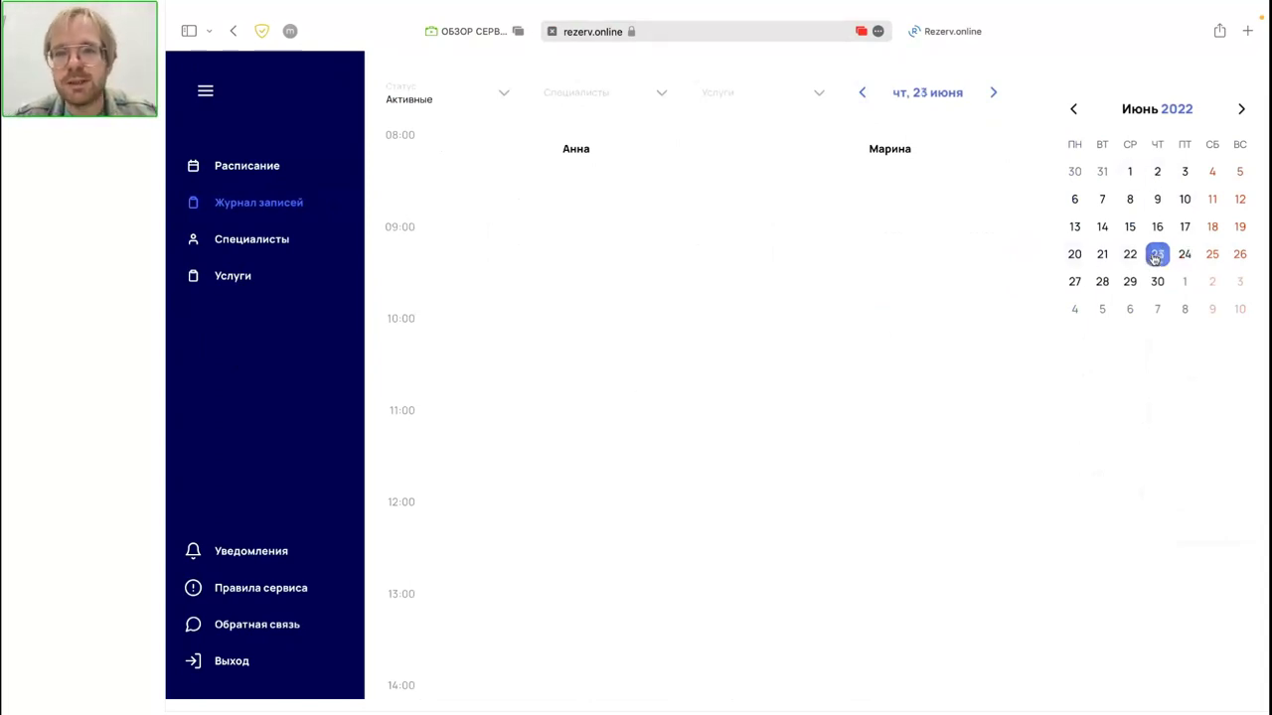
scroll(804, 254, "down", 5)
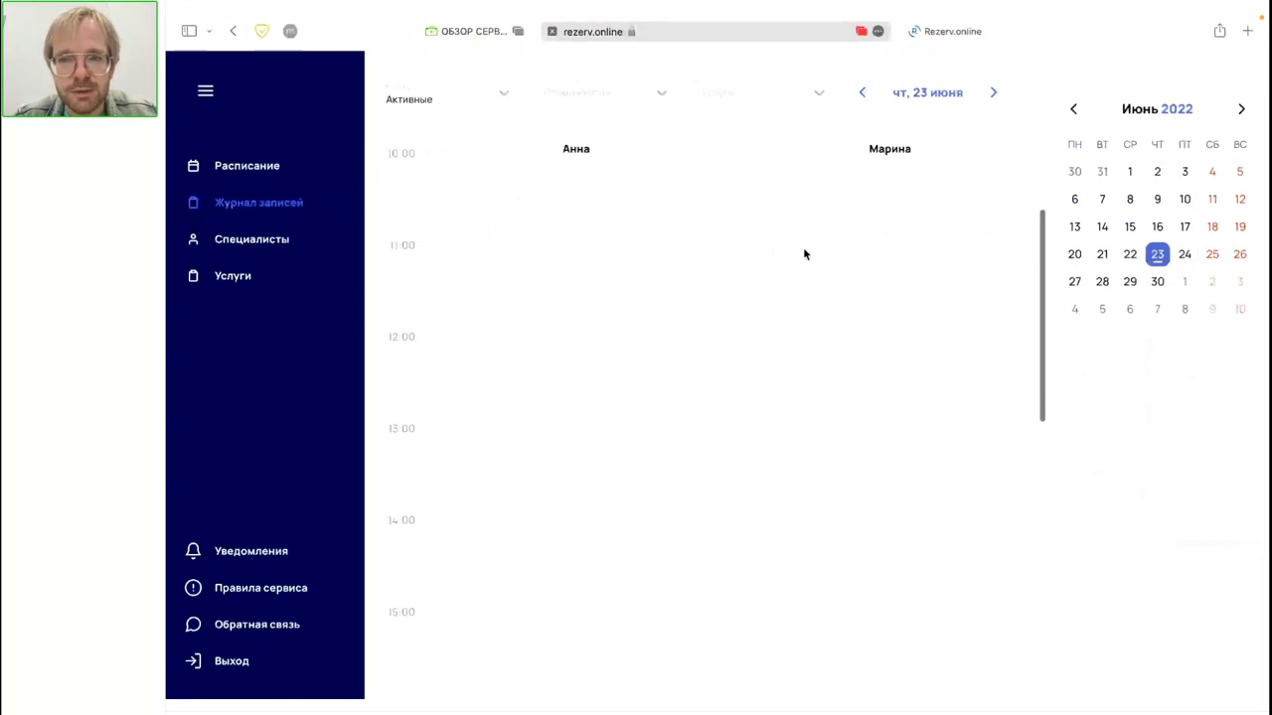
scroll(802, 255, "up", 7)
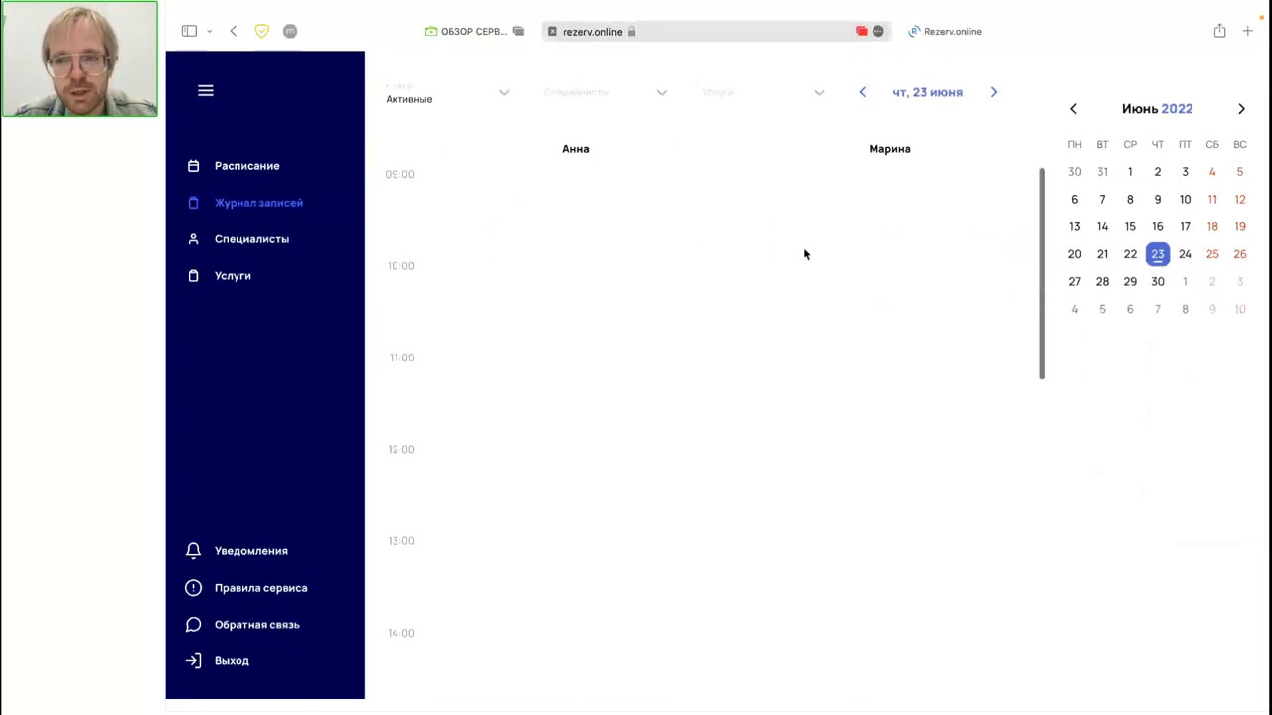
left_click(1187, 257)
scroll(885, 327, "down", 5)
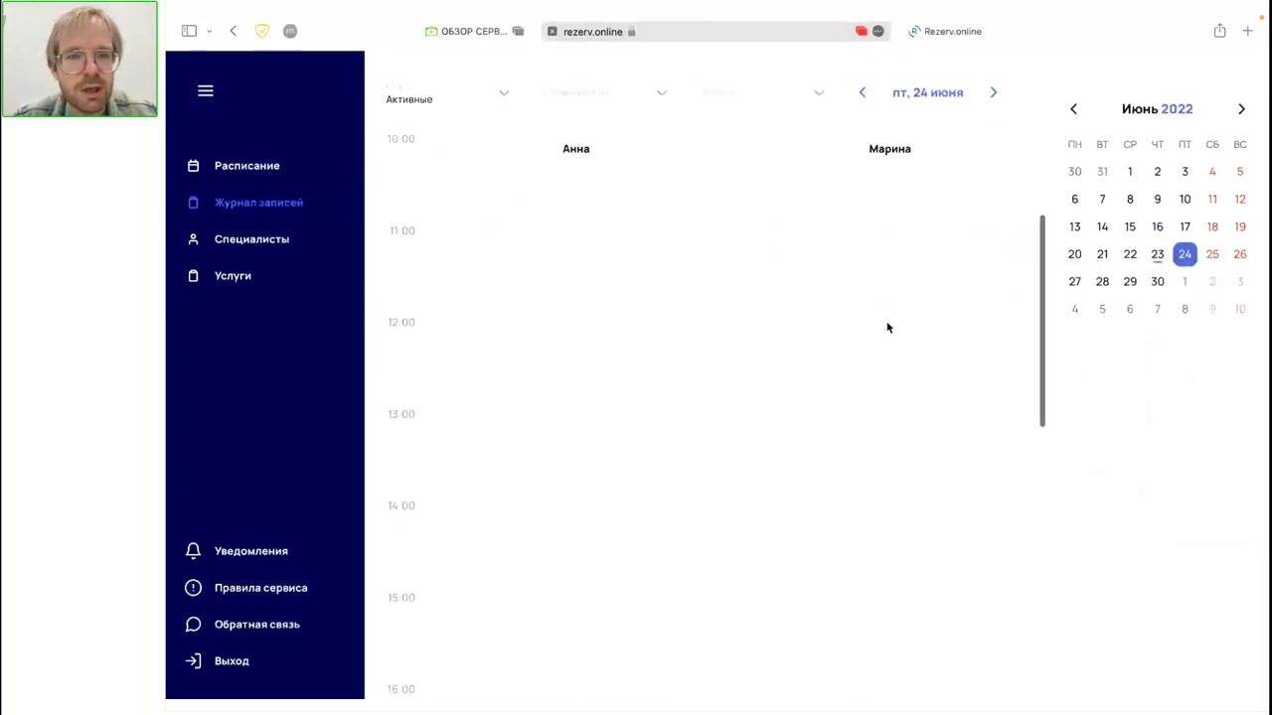
scroll(556, 464, "down", 4)
scroll(557, 464, "up", 7)
scroll(559, 463, "up", 1)
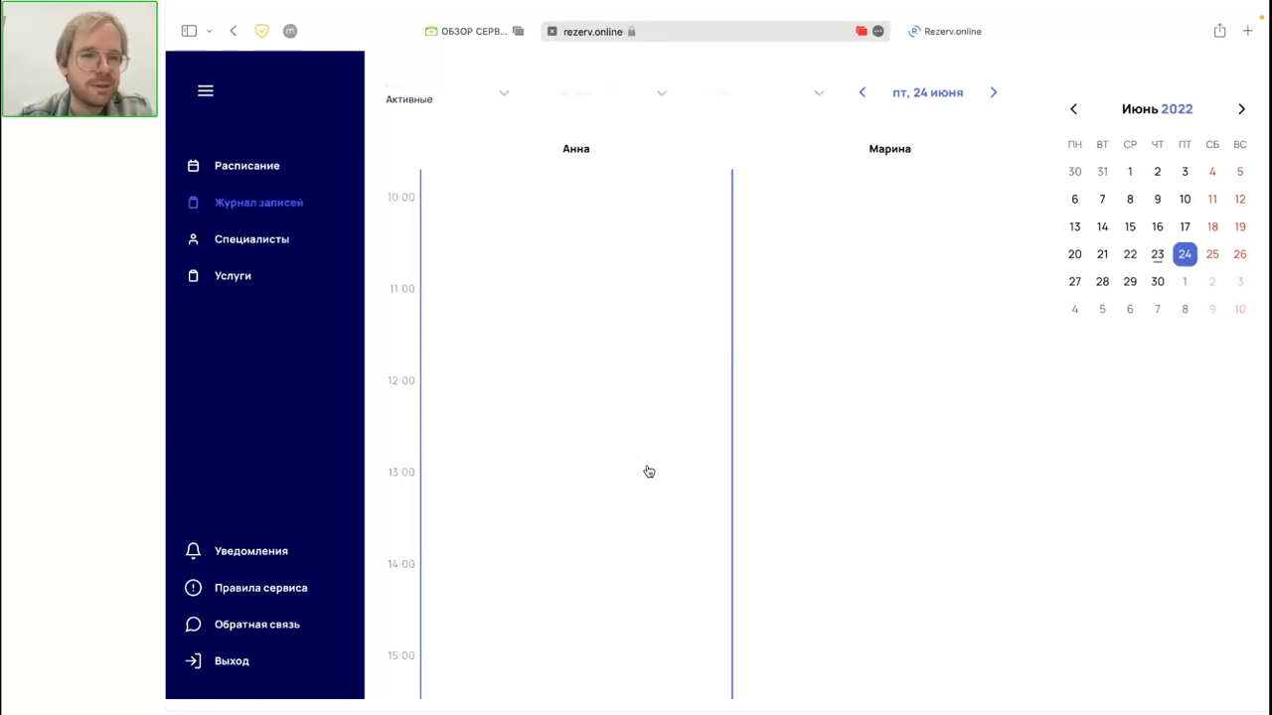
scroll(648, 471, "down", 2)
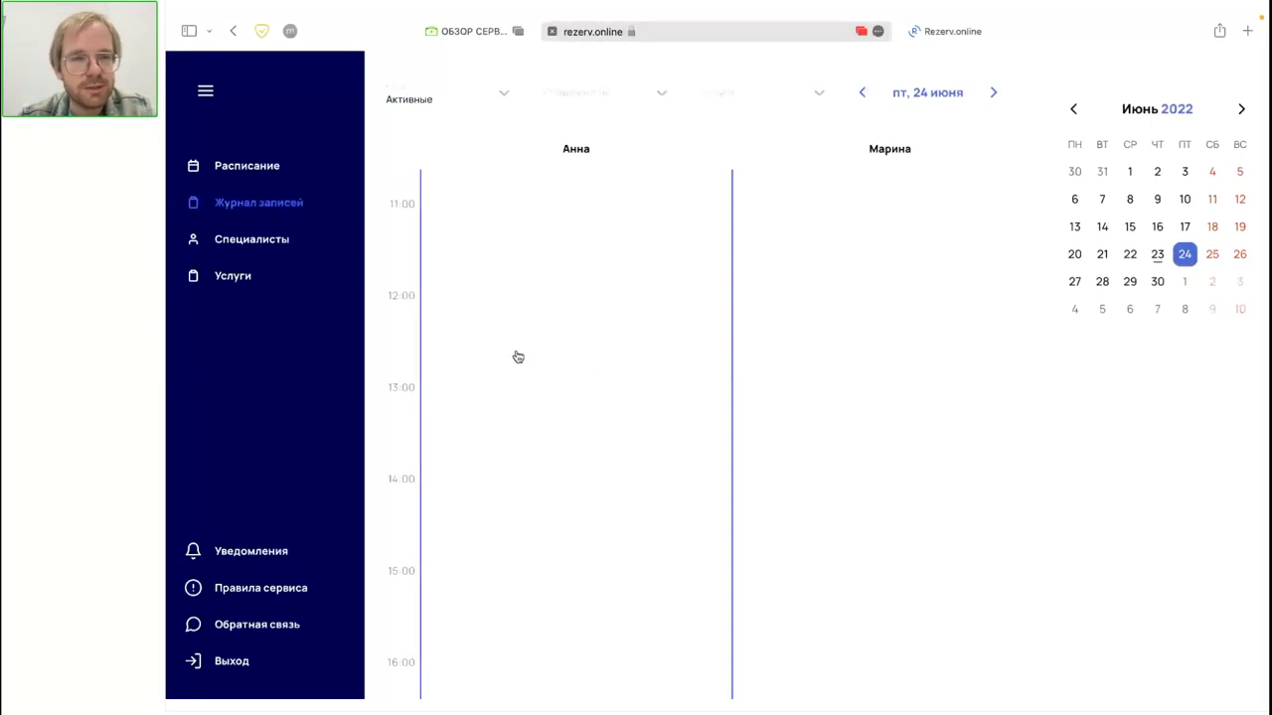
scroll(684, 288, "down", 1)
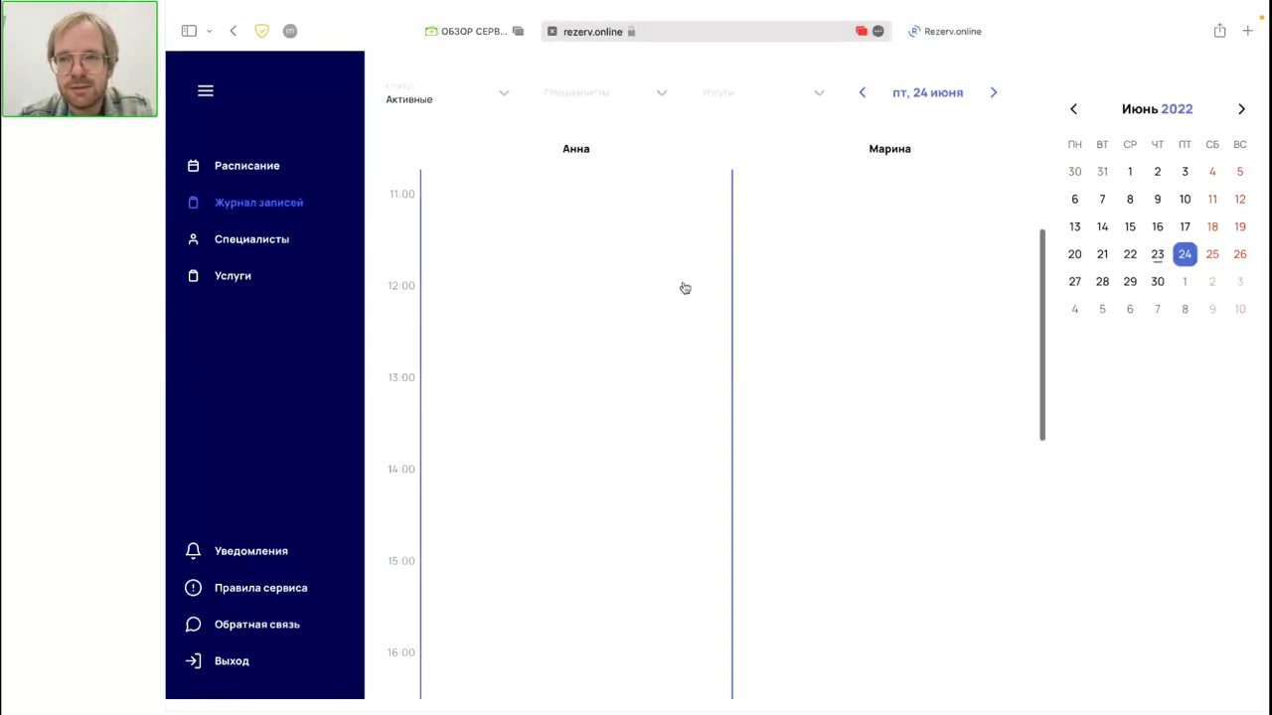
Step: Open the Saturday 25 June schedule and start a new booking for the second specialist
left_click(1212, 255)
scroll(1007, 296, "down", 2)
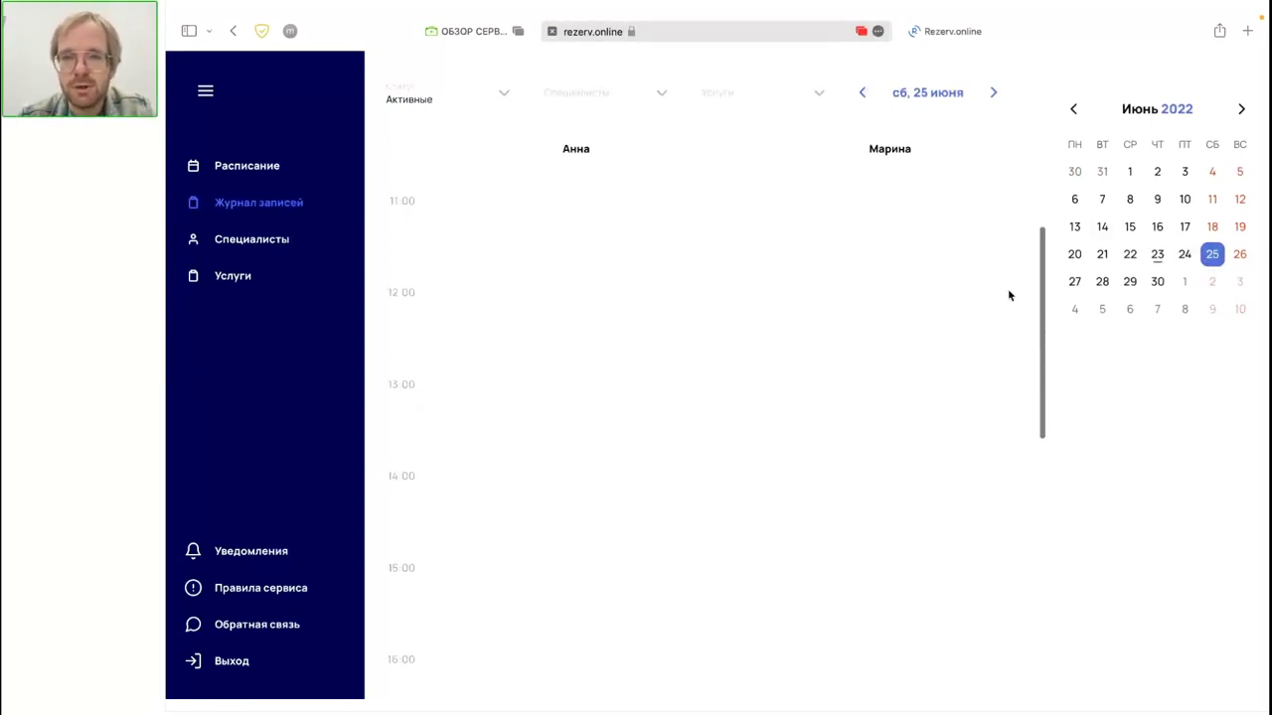
scroll(1007, 295, "up", 5)
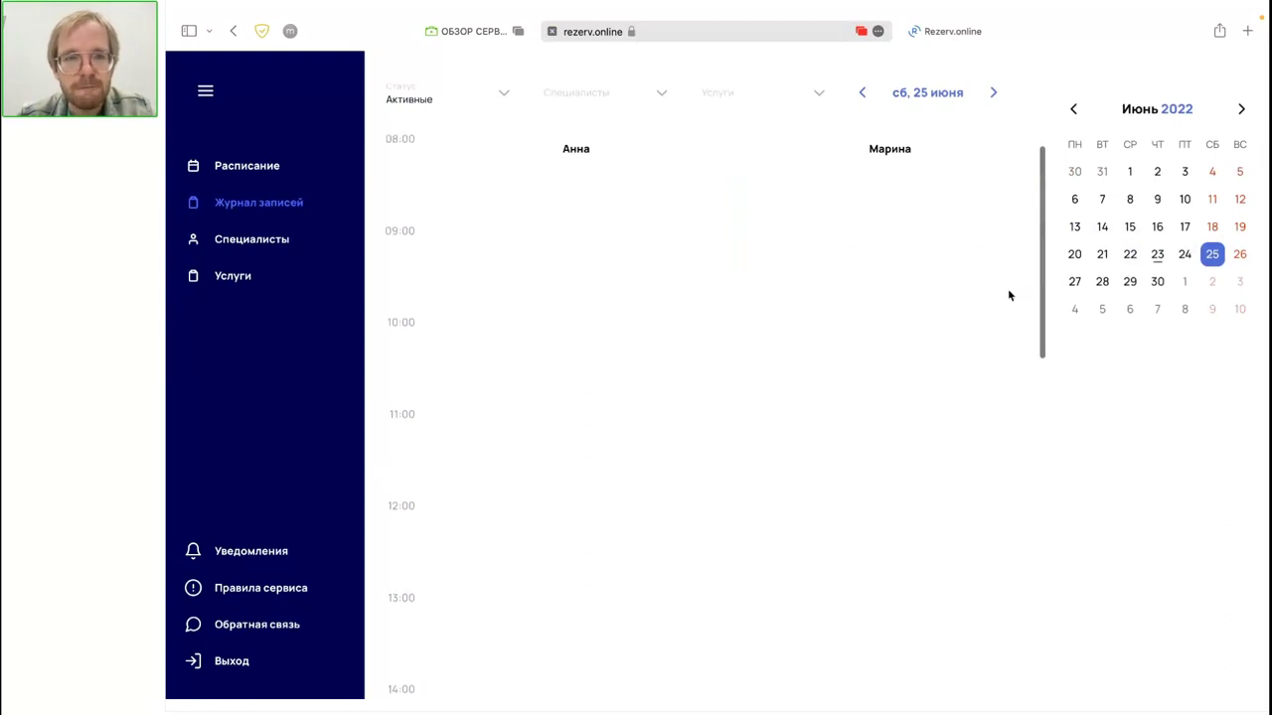
scroll(1008, 295, "down", 10)
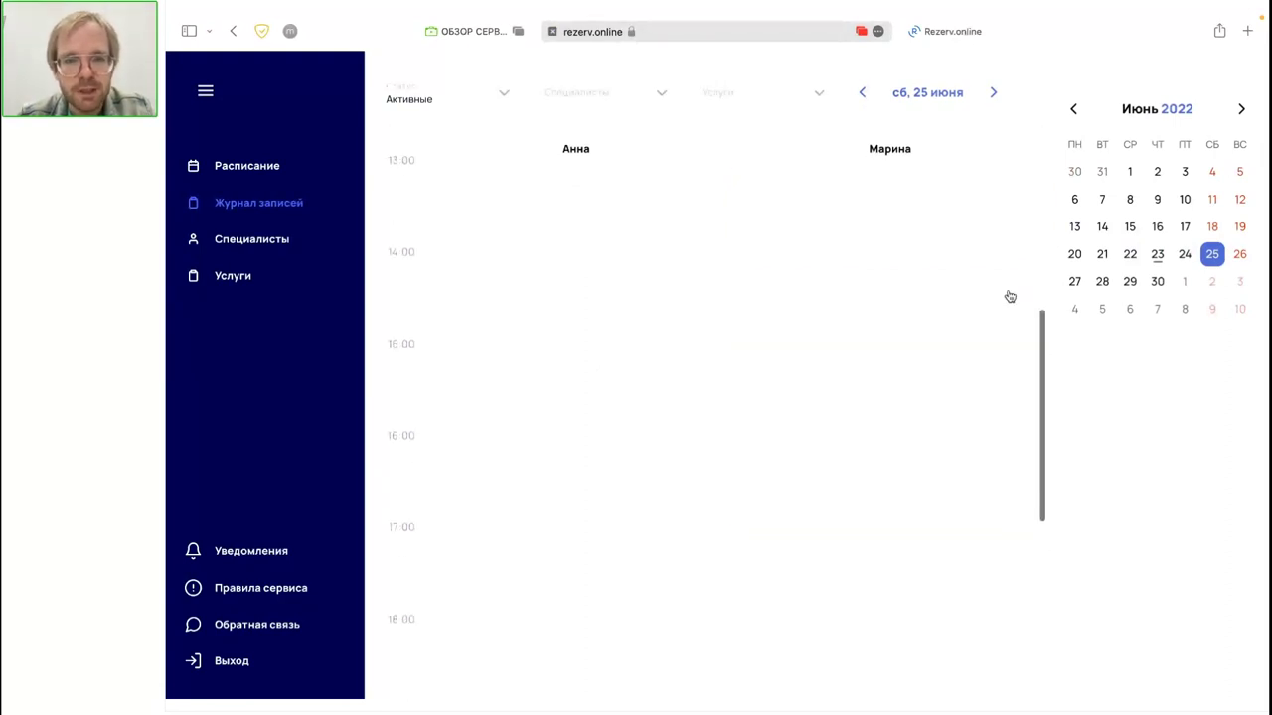
scroll(1007, 295, "down", 4)
scroll(1008, 295, "up", 8)
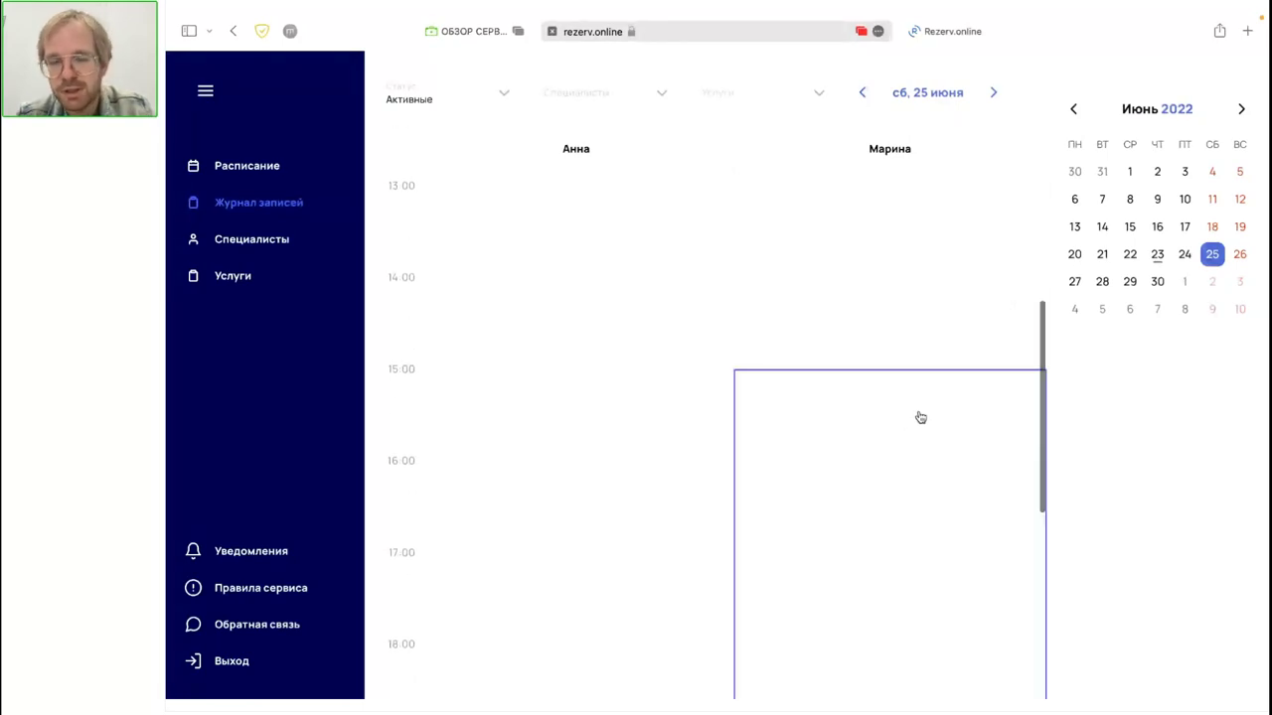
left_click(856, 482)
Step: Set the booking time to a custom 16:20
left_click(672, 266)
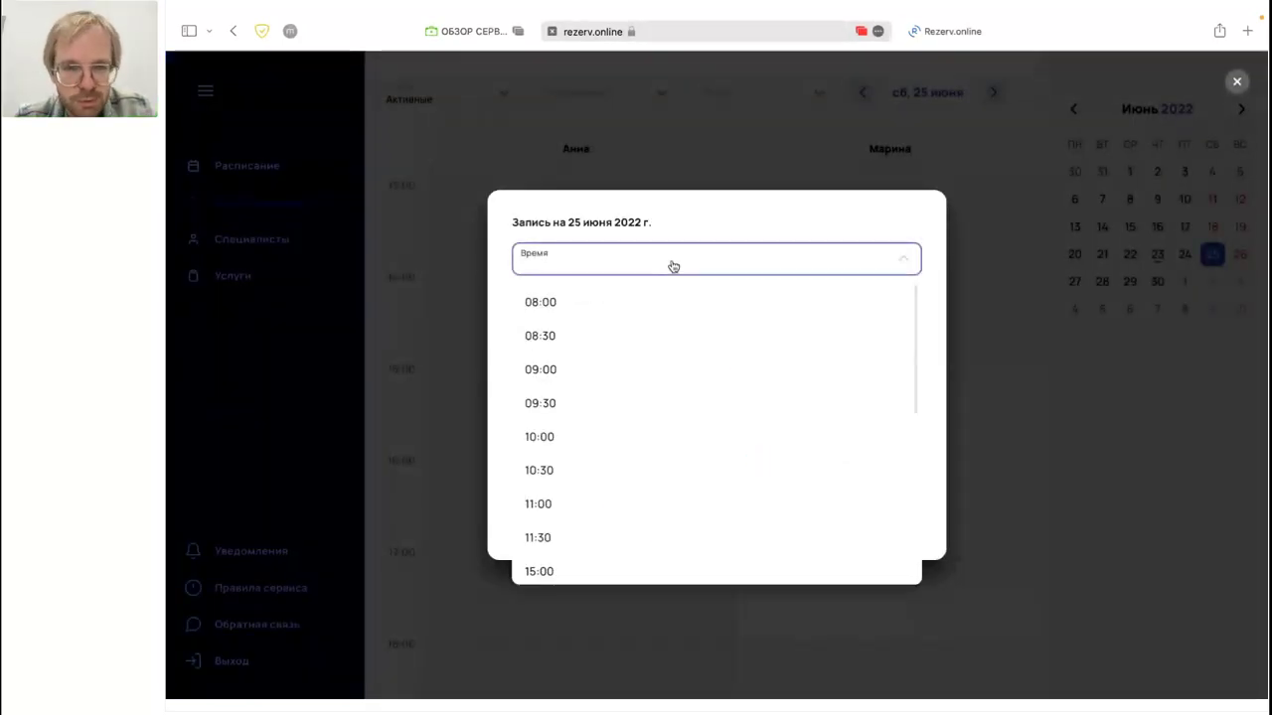
scroll(656, 434, "down", 4)
left_click(607, 467)
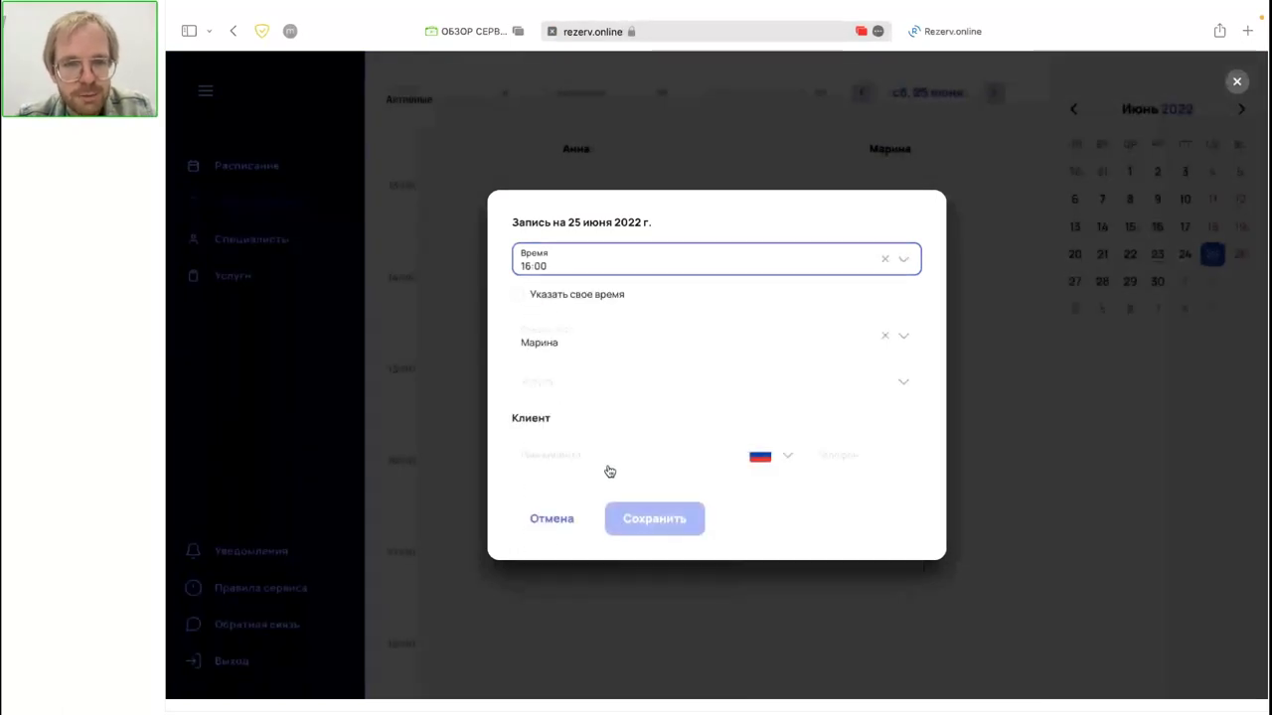
left_click(582, 261)
left_click(582, 261)
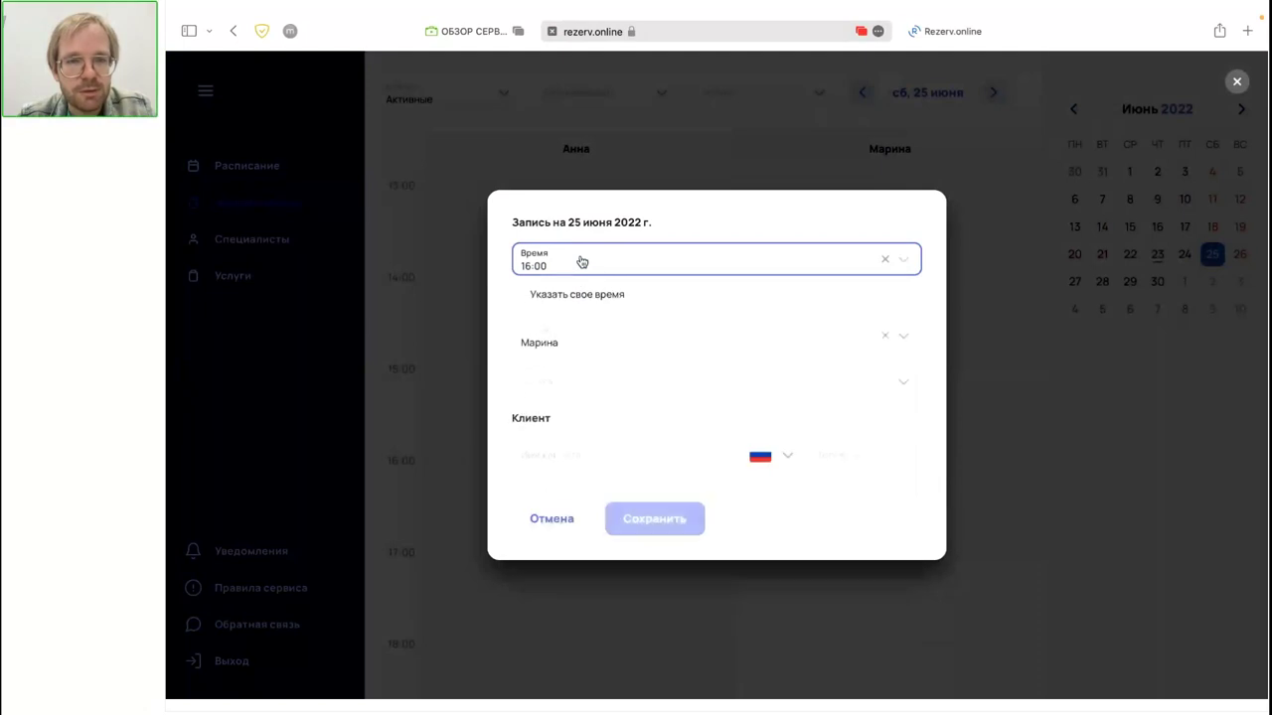
left_click(518, 294)
left_click(553, 266)
key("BackSpace")
key("BackSpace")
type("20")
left_click(801, 222)
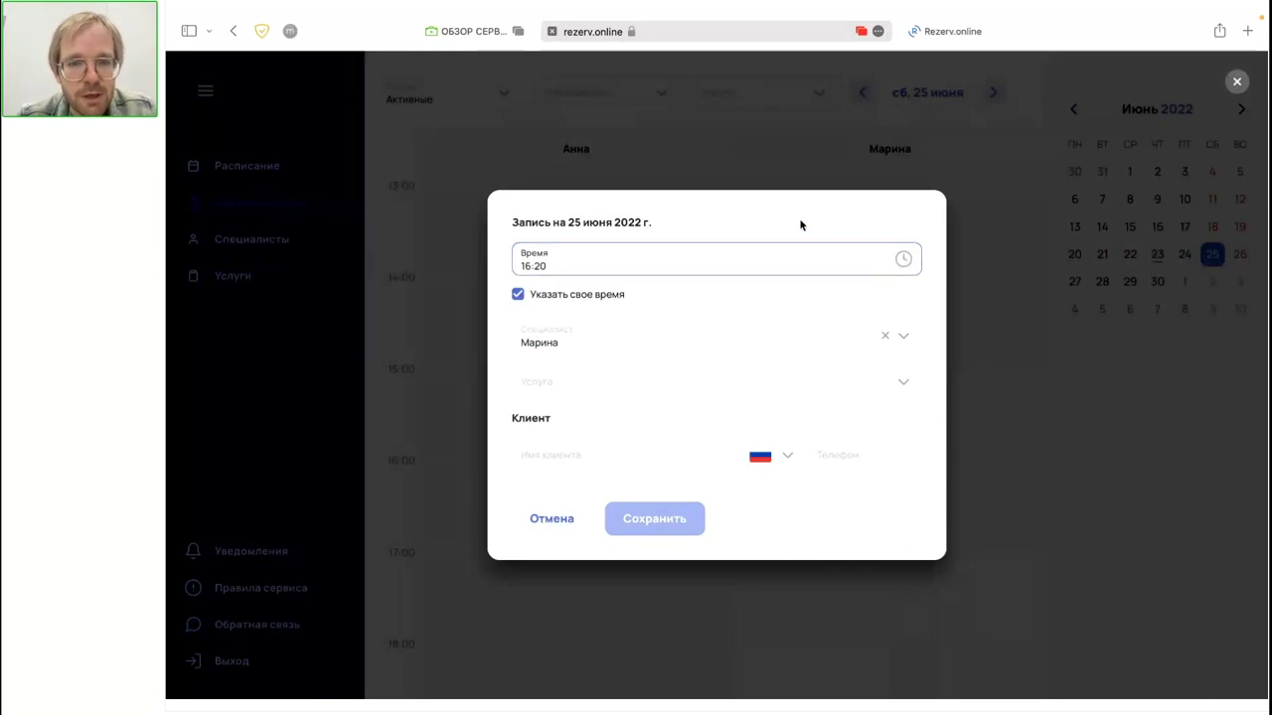
Step: Choose Маникюр классический, enter the client's name and phone number, and save the booking
left_click(644, 385)
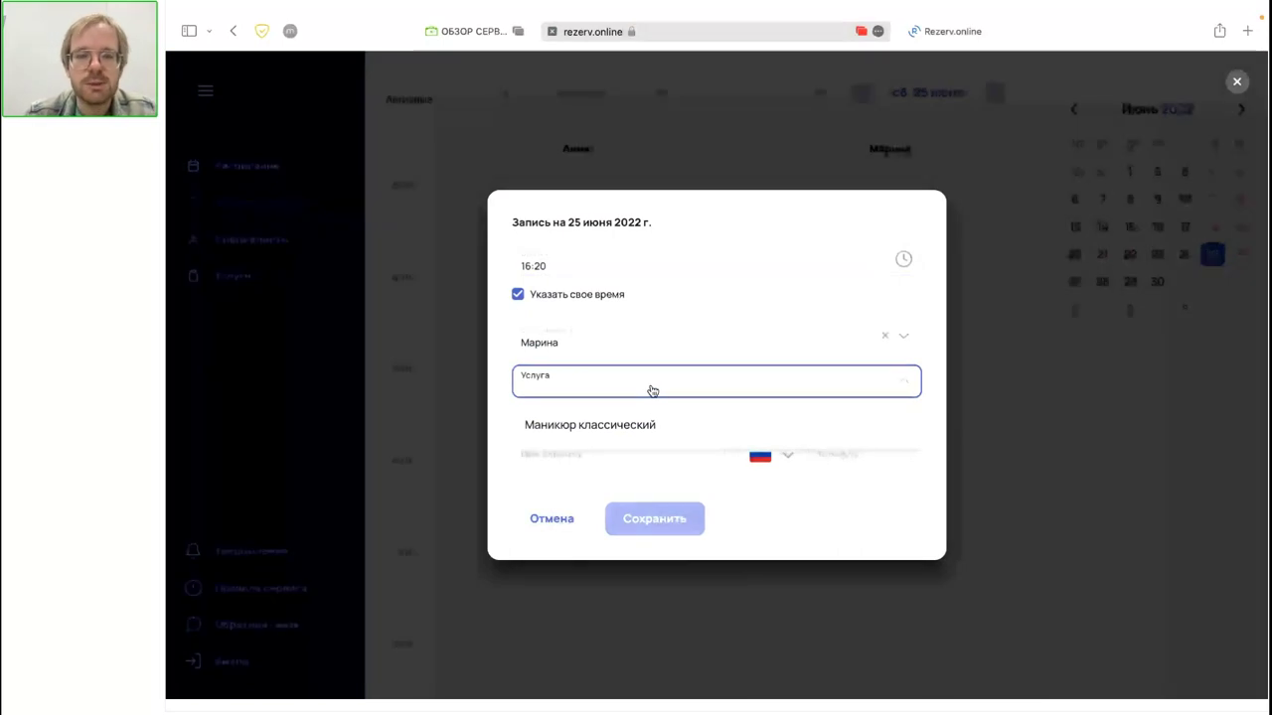
left_click(658, 425)
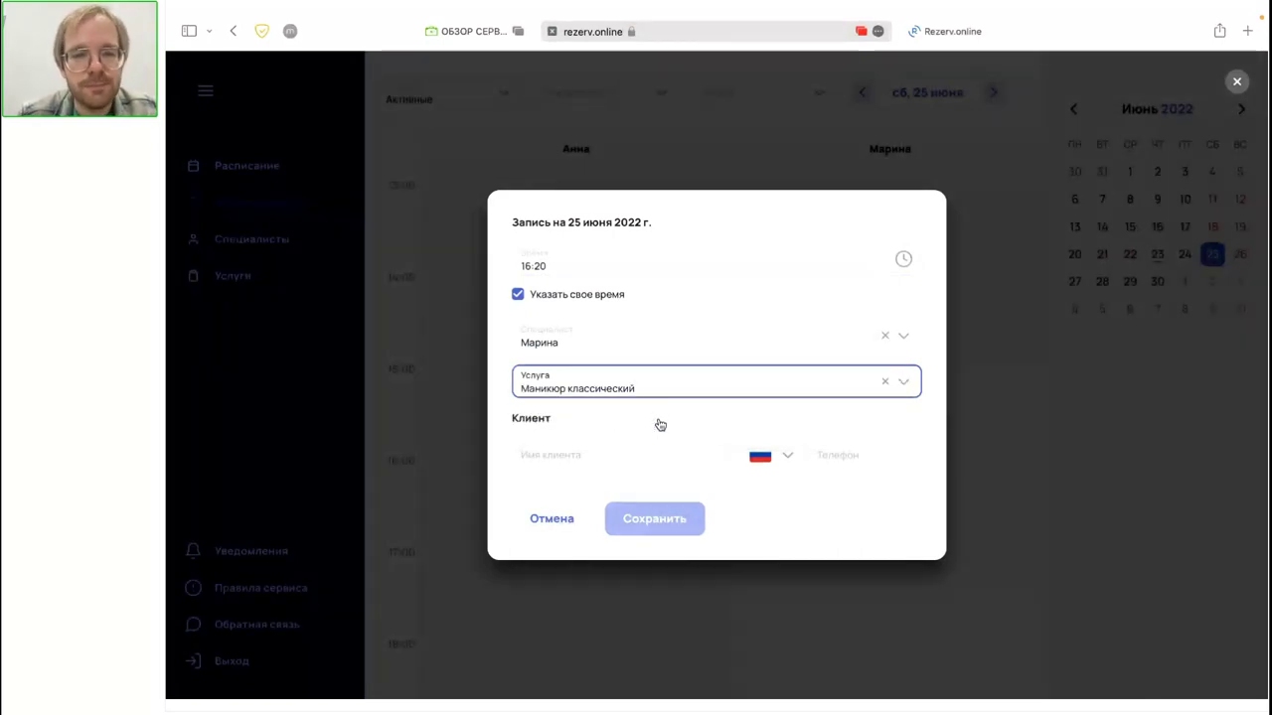
left_click(659, 453)
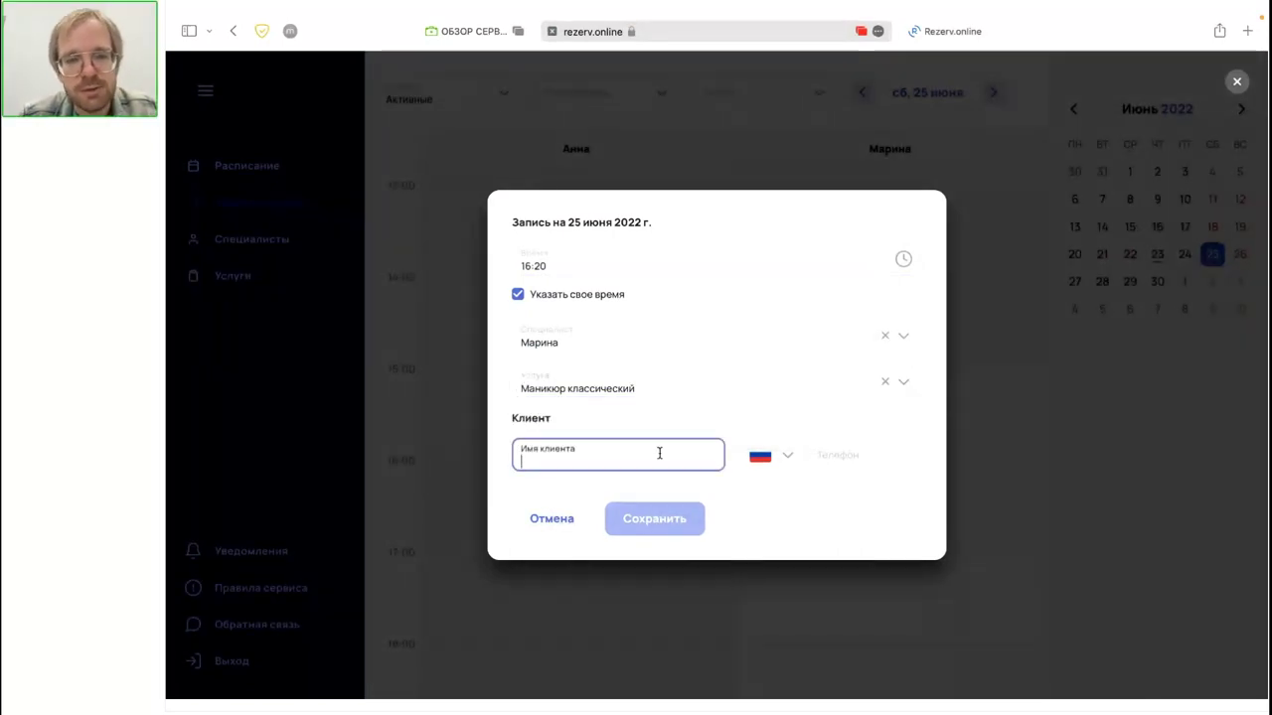
type("Сергей")
left_click(862, 462)
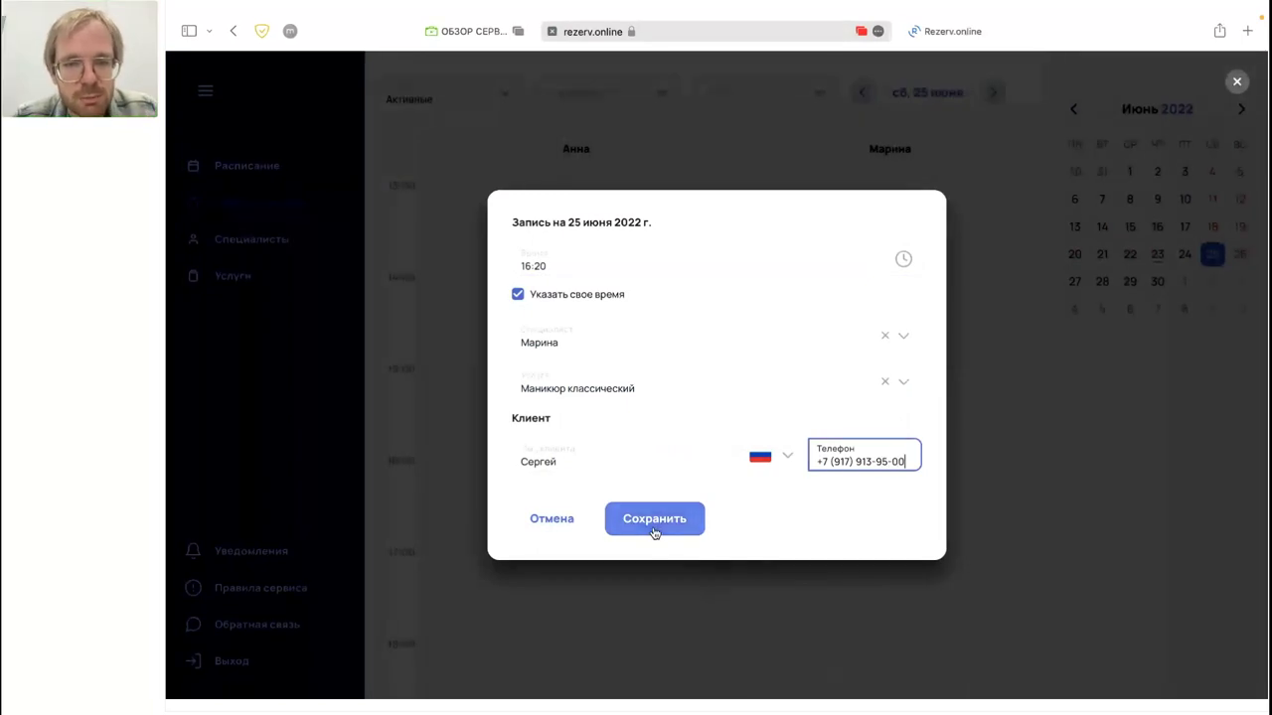
left_click(653, 519)
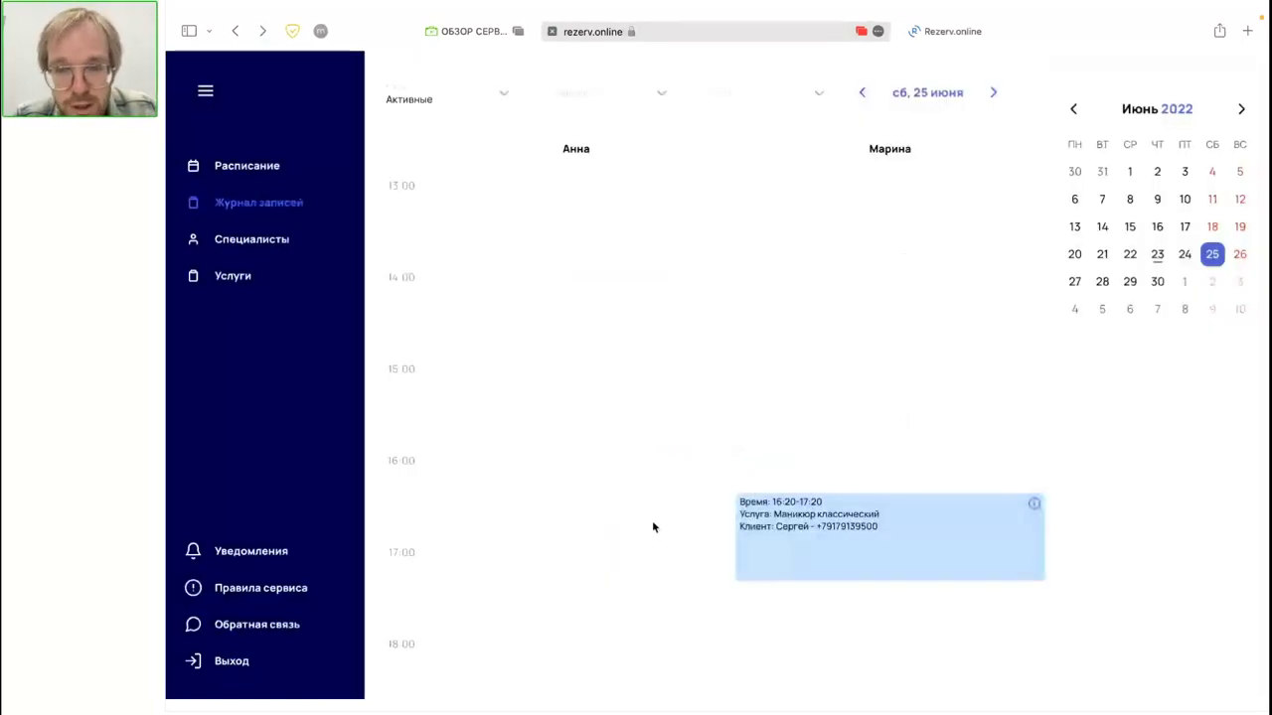
Step: Review the 25 June 16:20–17:20 Маникюр классический booking, then go to the specialists list
scroll(653, 527, "down", 2)
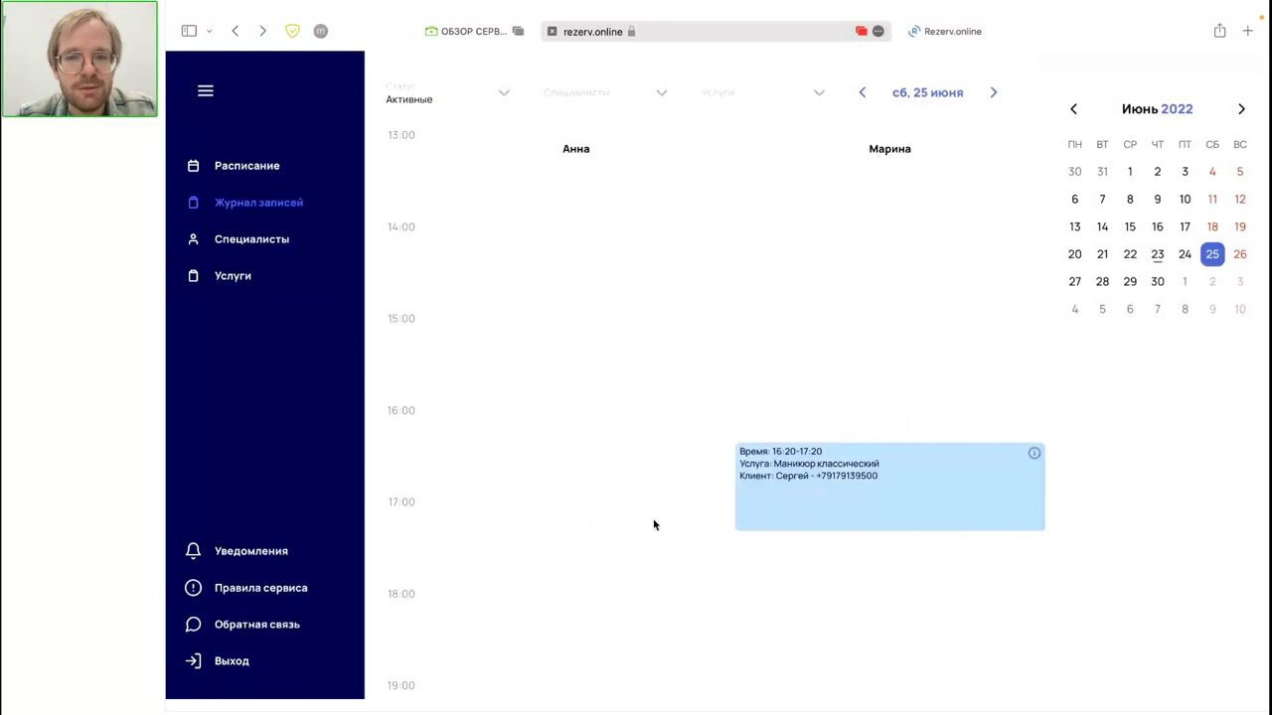
scroll(653, 524, "down", 4)
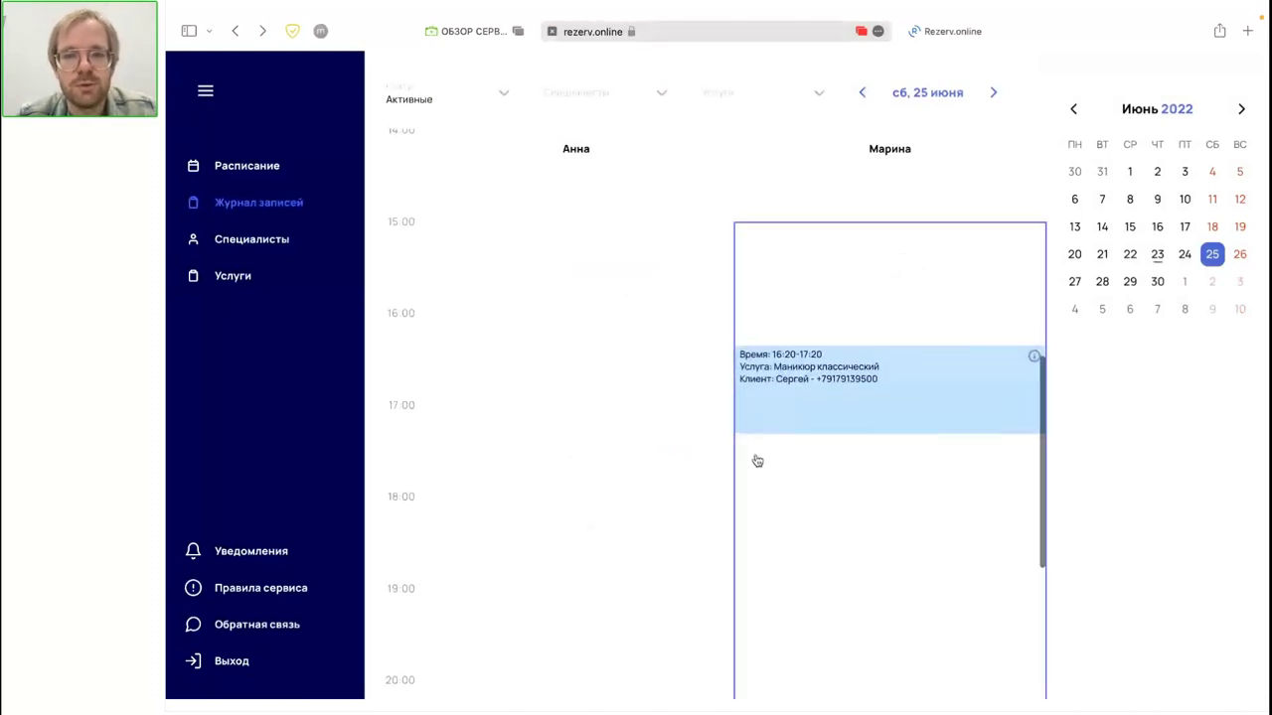
left_click(857, 417)
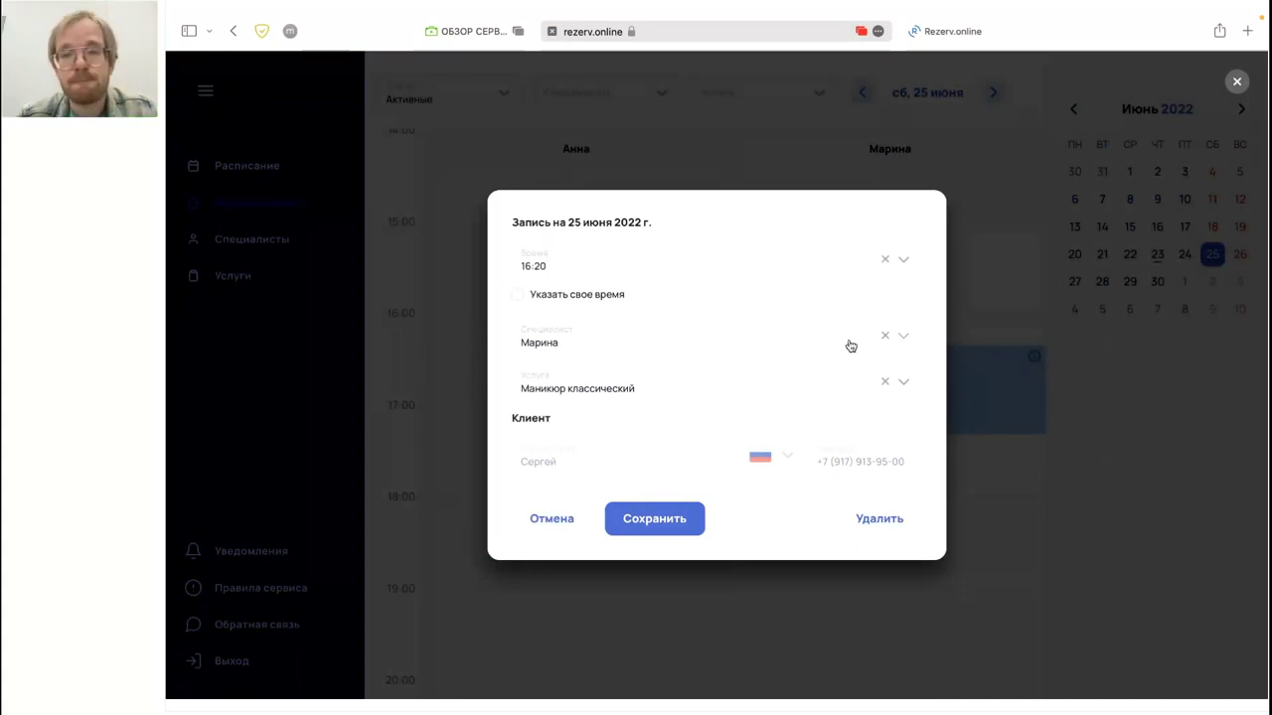
left_click(1237, 81)
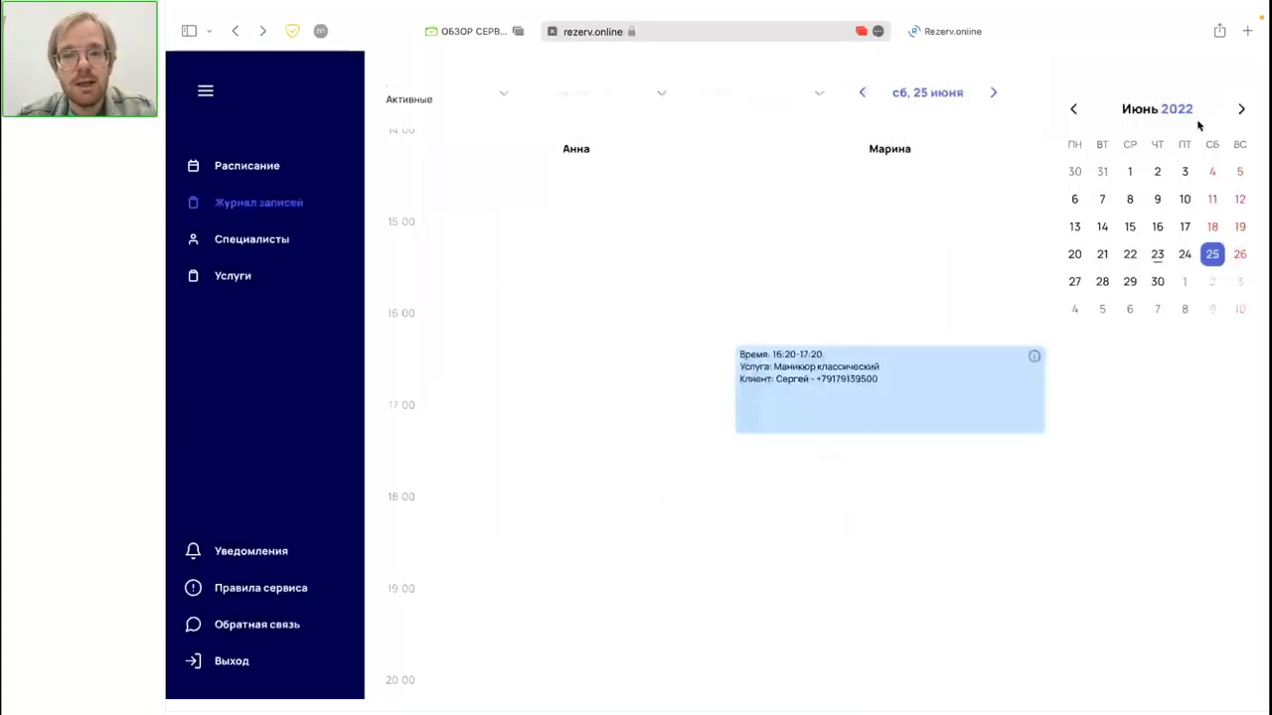
scroll(1040, 427, "up", 2)
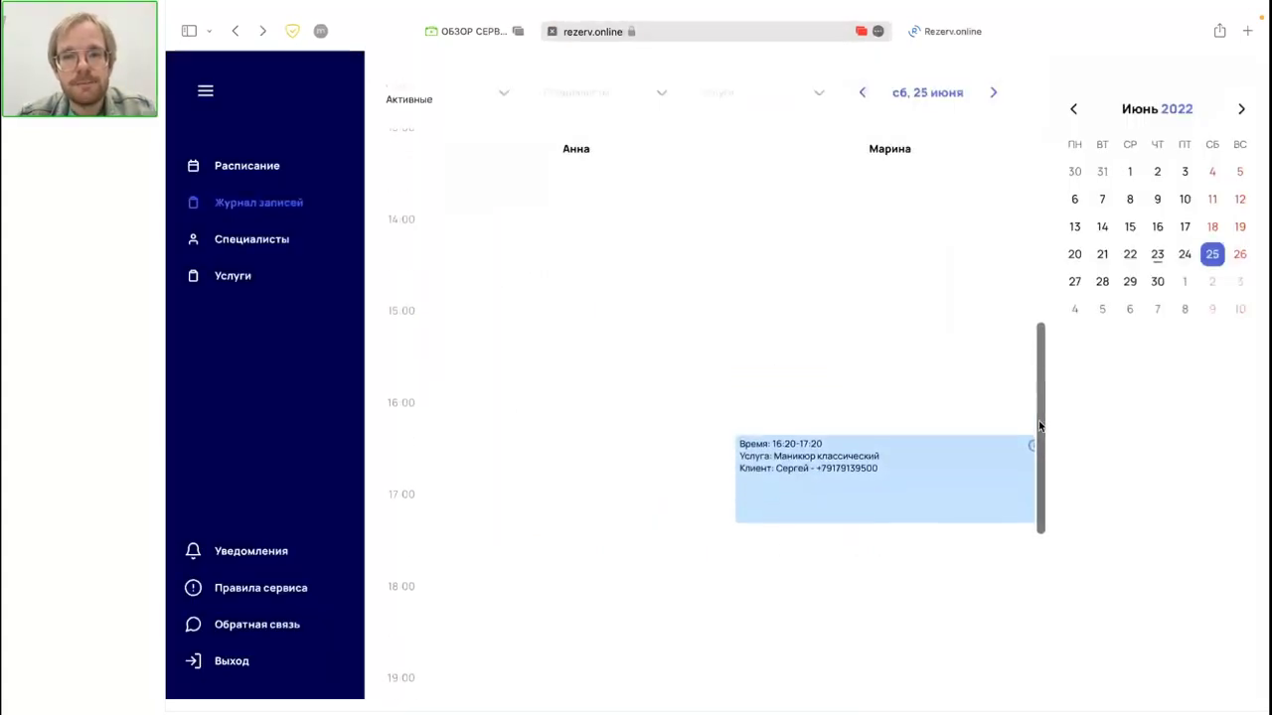
scroll(1040, 427, "down", 5)
scroll(948, 307, "up", 5)
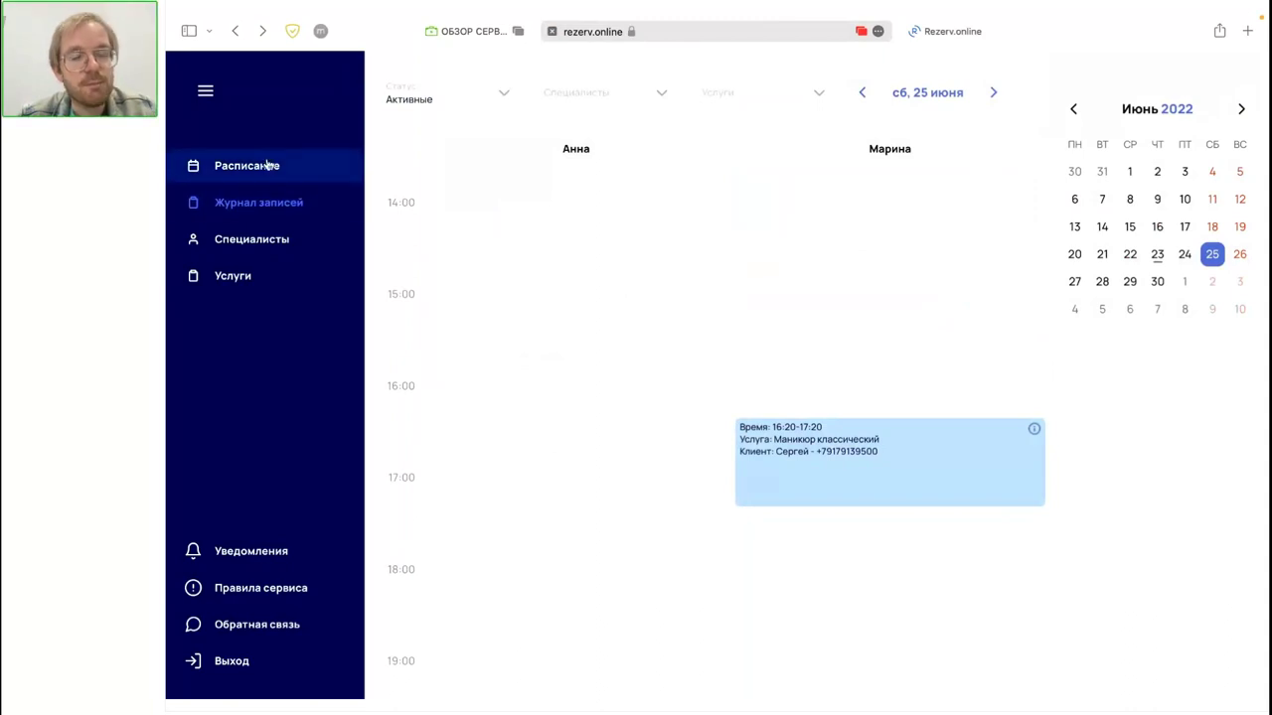
left_click(254, 243)
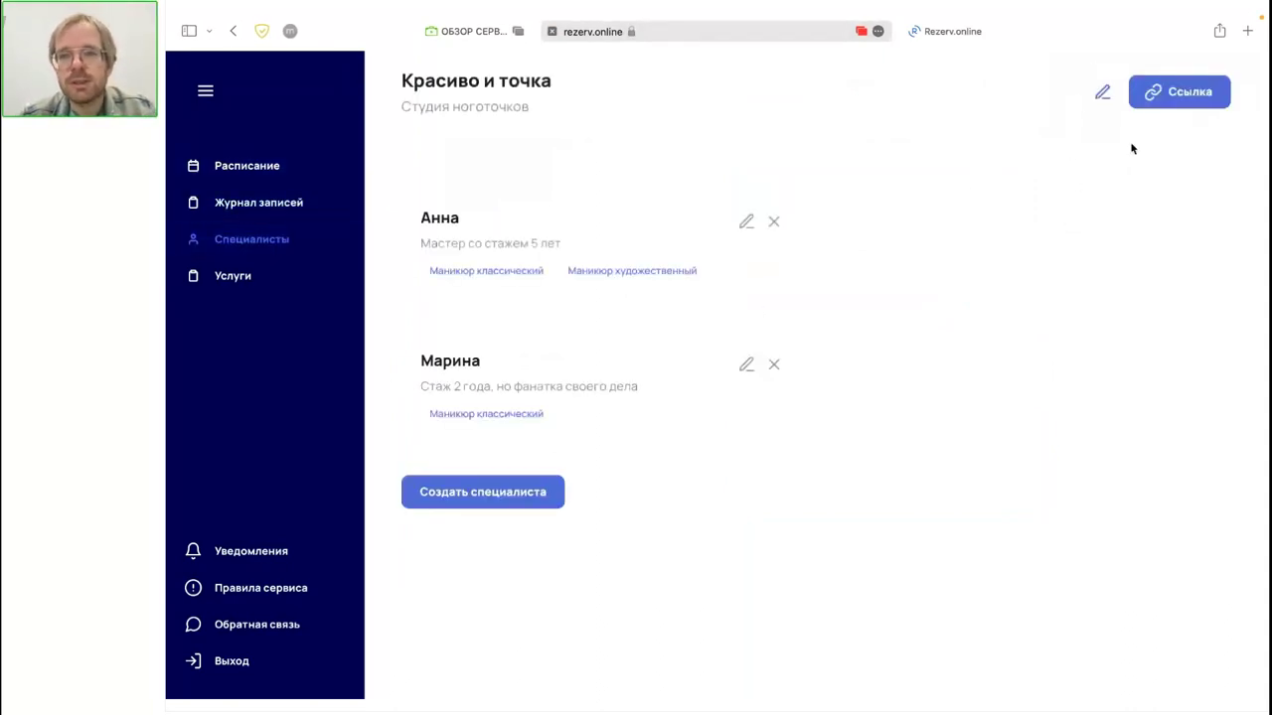
Step: Copy the studio's booking link and load it in a new browser tab
left_click(1167, 104)
left_click(1247, 31)
key("super+v")
key("Return")
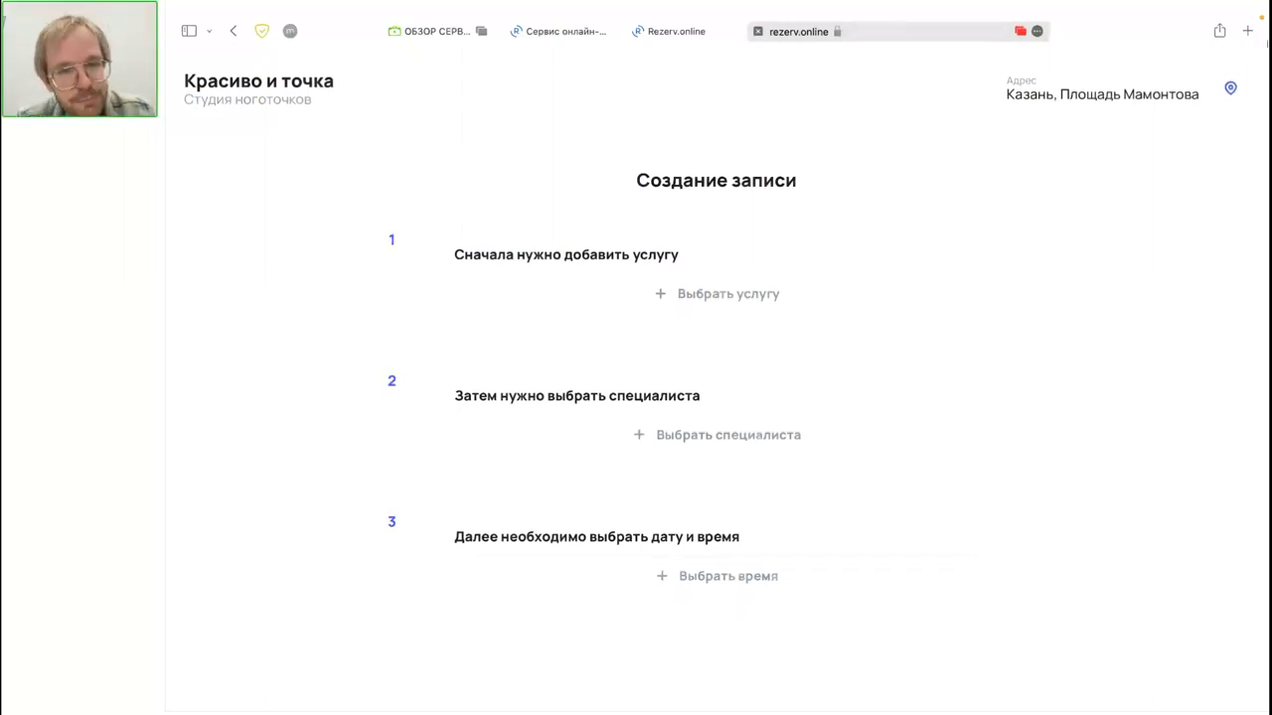
Step: Pick Маникюр художественный with the five-year specialist and check free times on 24–30 June
left_click(713, 312)
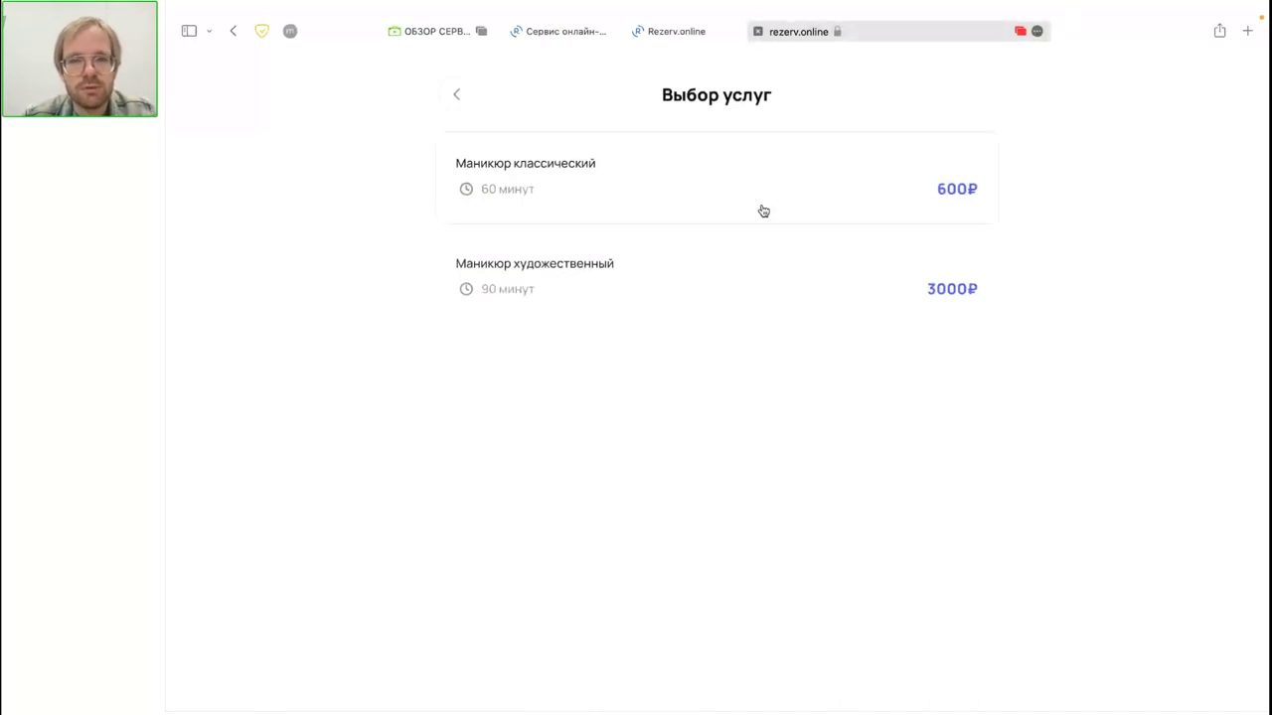
left_click(746, 298)
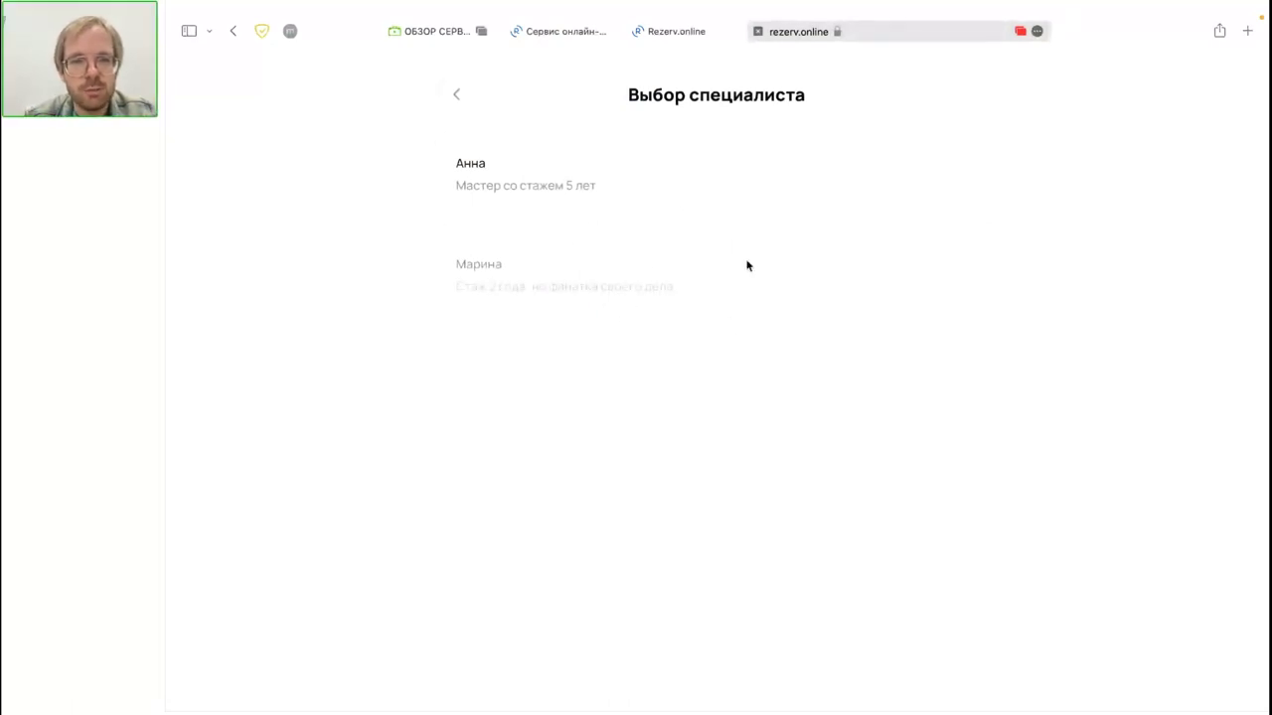
left_click(851, 212)
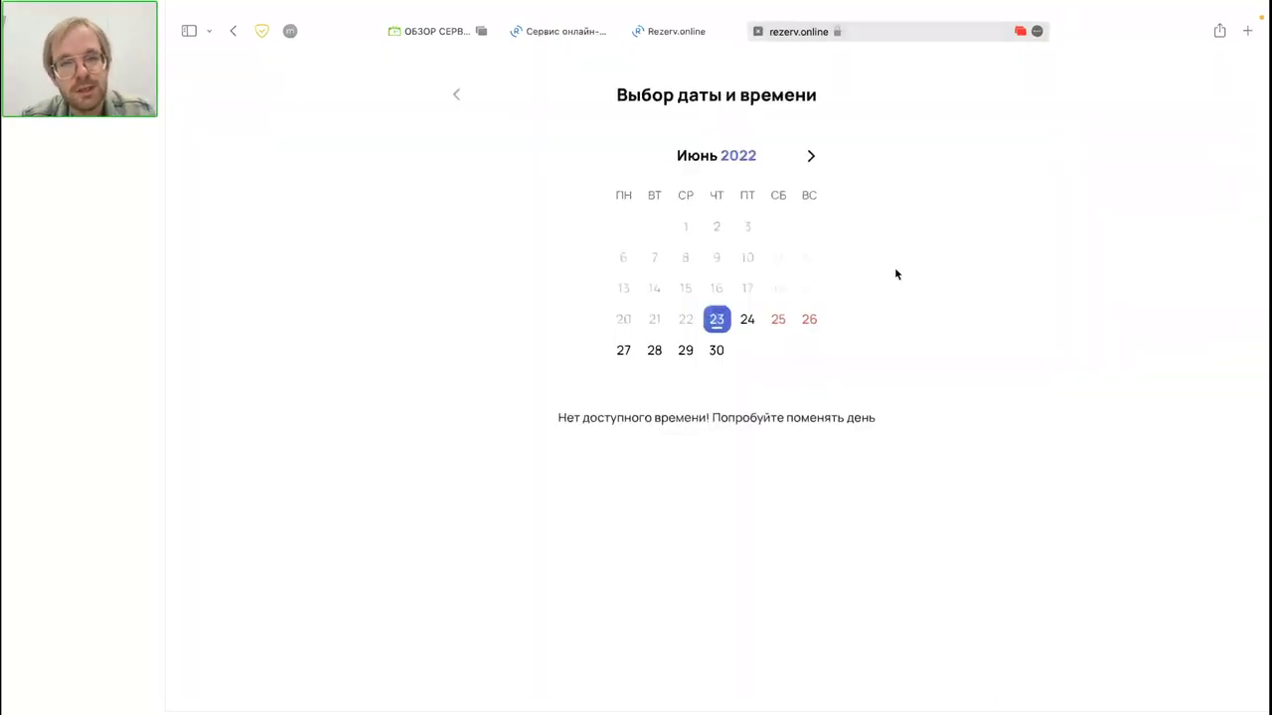
left_click(742, 328)
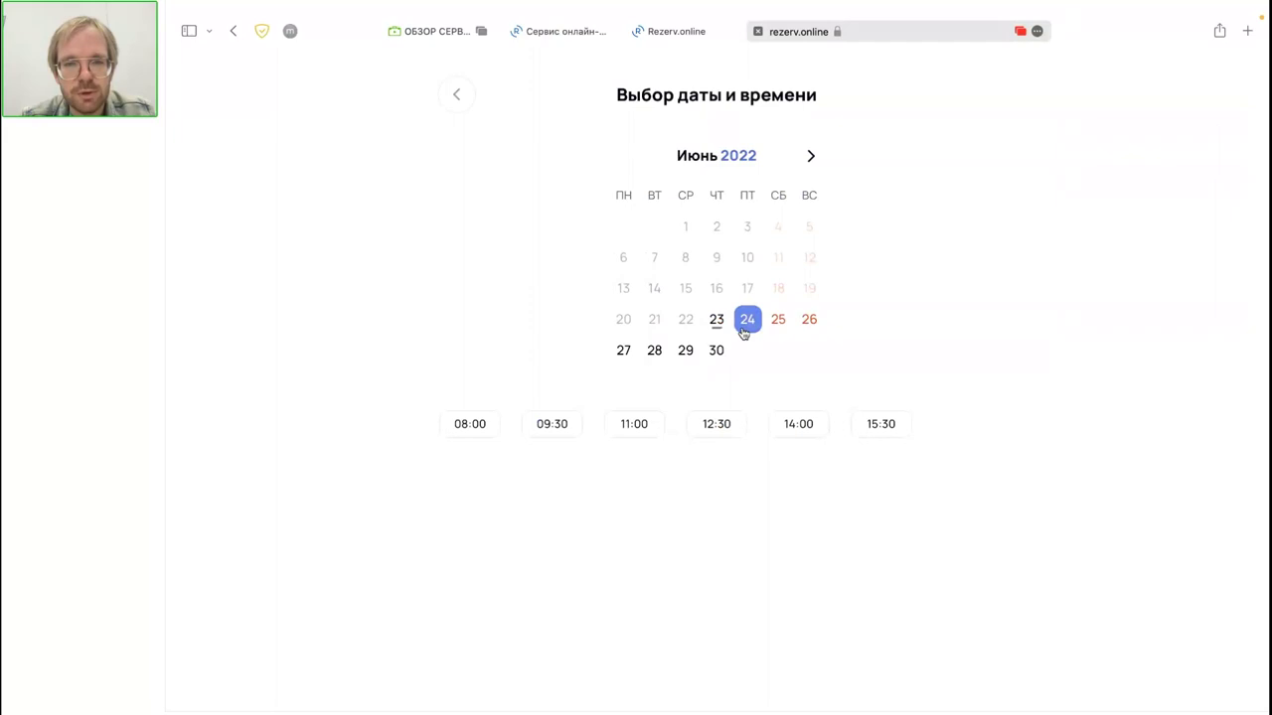
left_click(778, 330)
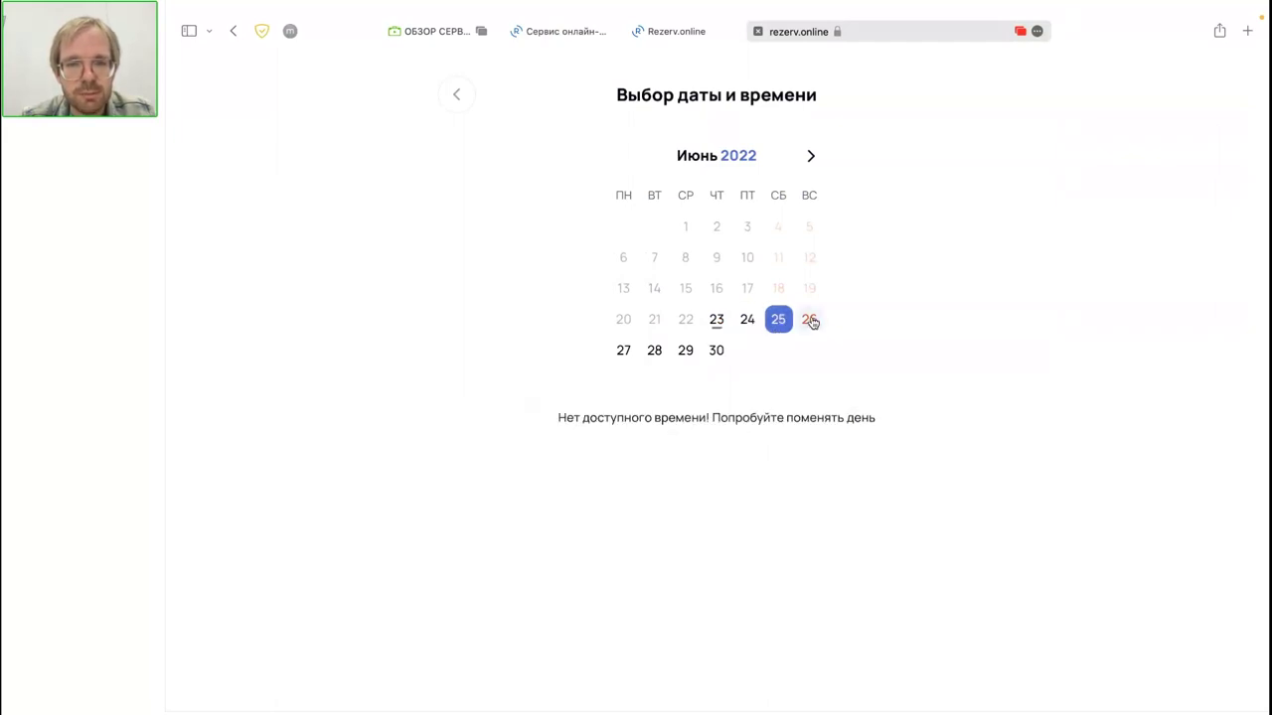
left_click(810, 322)
left_click(658, 357)
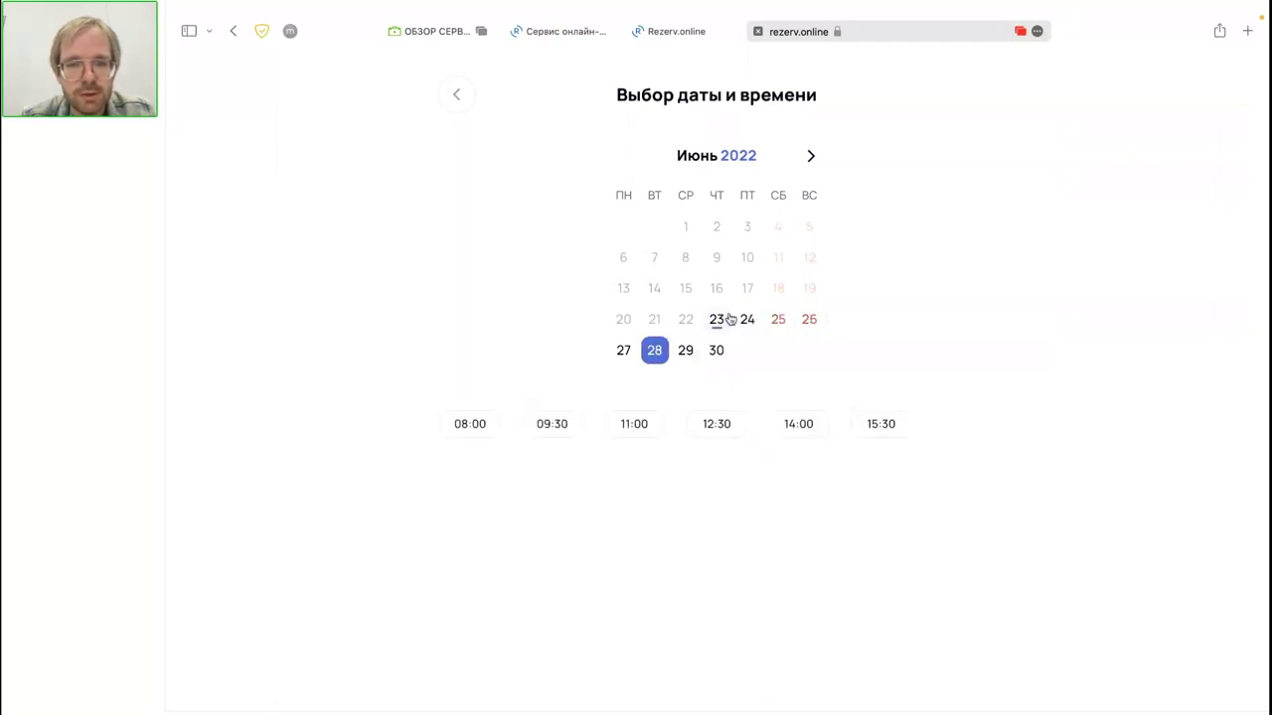
left_click(693, 361)
left_click(716, 355)
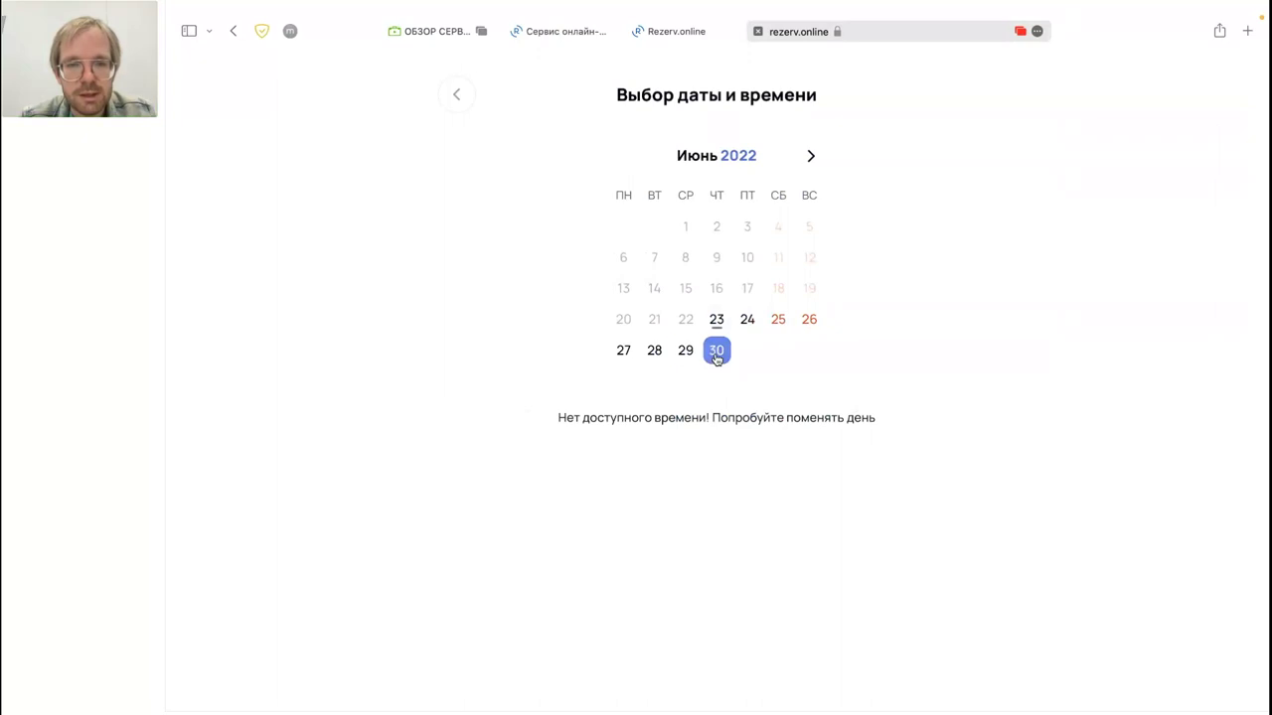
Step: Check free times on July dates 1–15, then return to June 2022
left_click(812, 159)
left_click(750, 232)
left_click(775, 230)
left_click(805, 228)
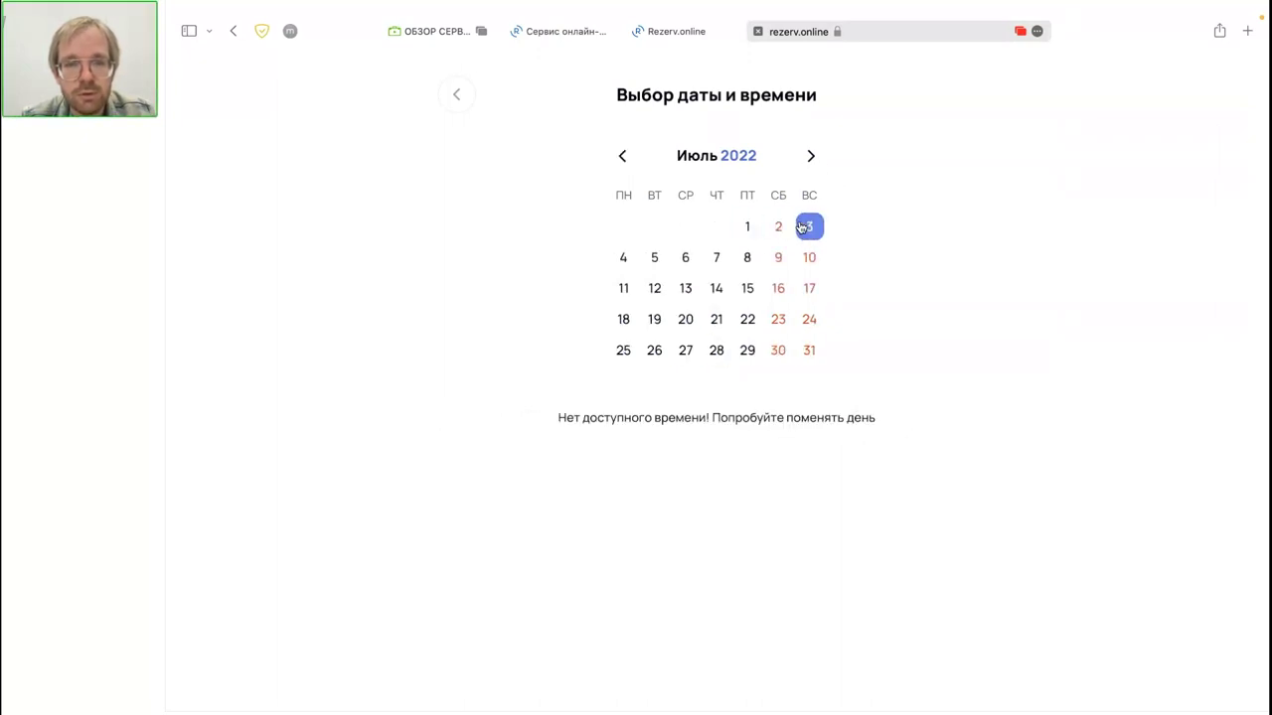
left_click(654, 260)
left_click(684, 261)
left_click(716, 262)
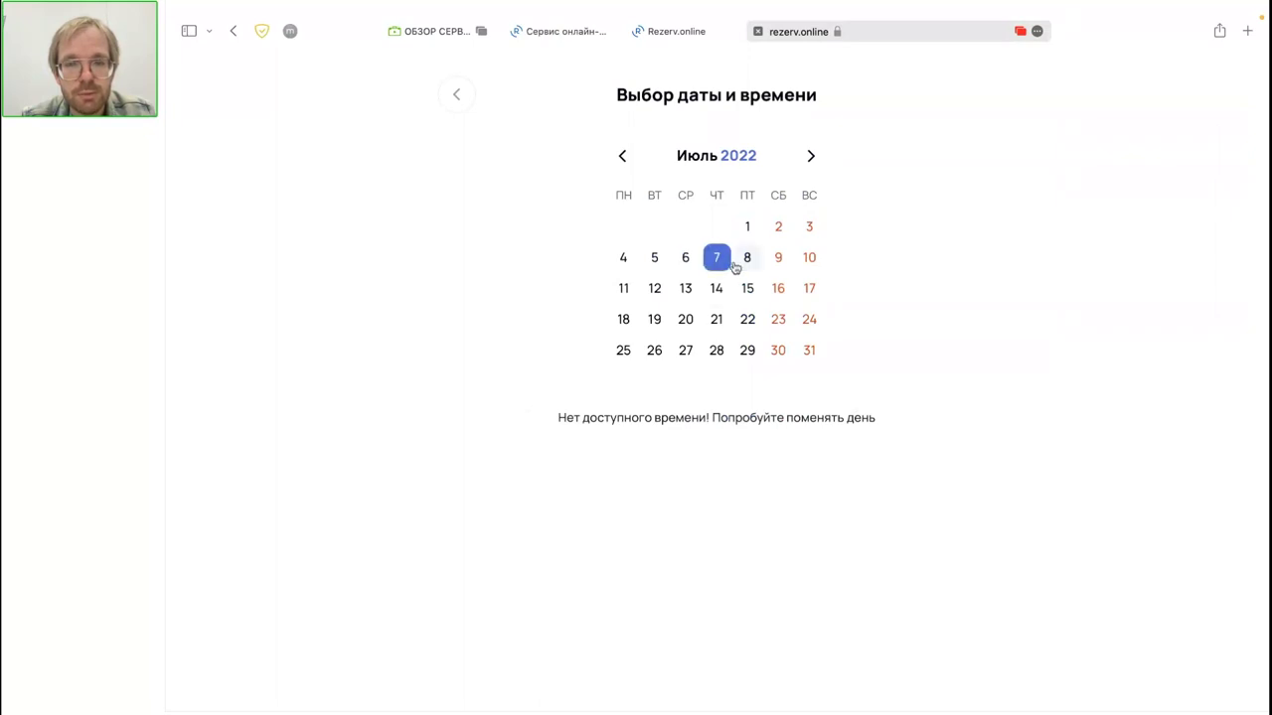
left_click(746, 263)
left_click(774, 264)
left_click(747, 289)
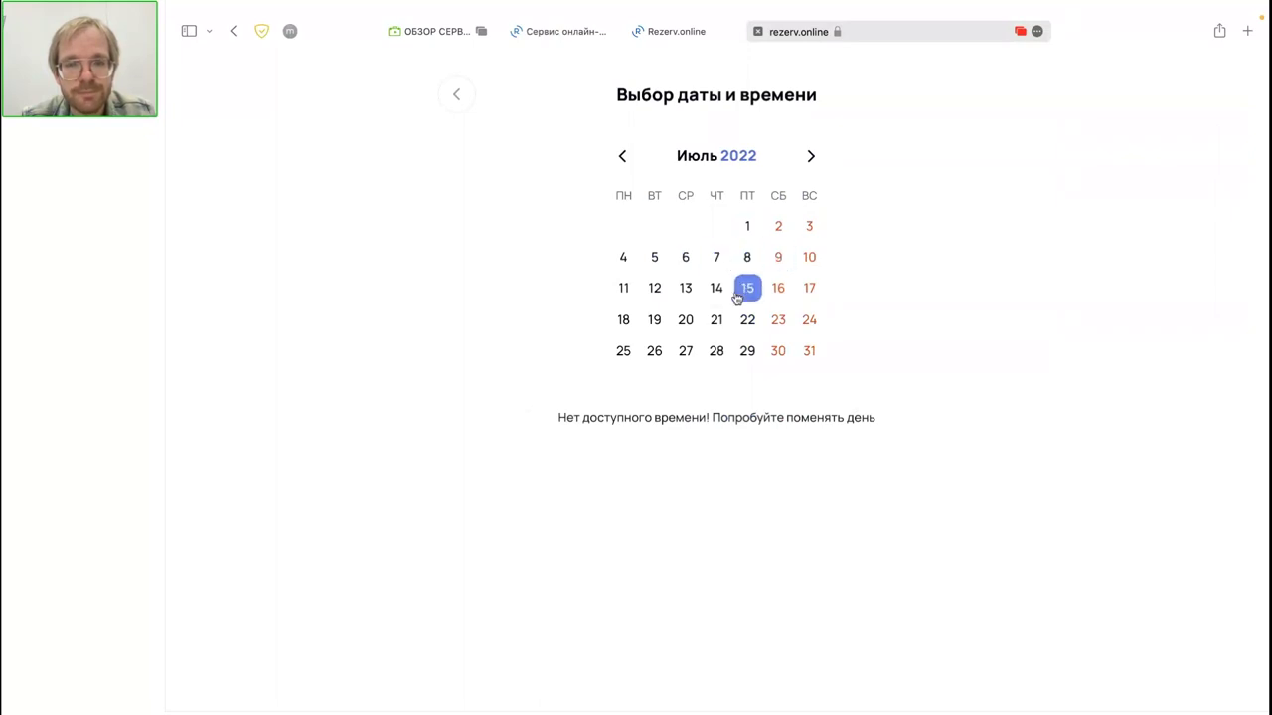
left_click(622, 156)
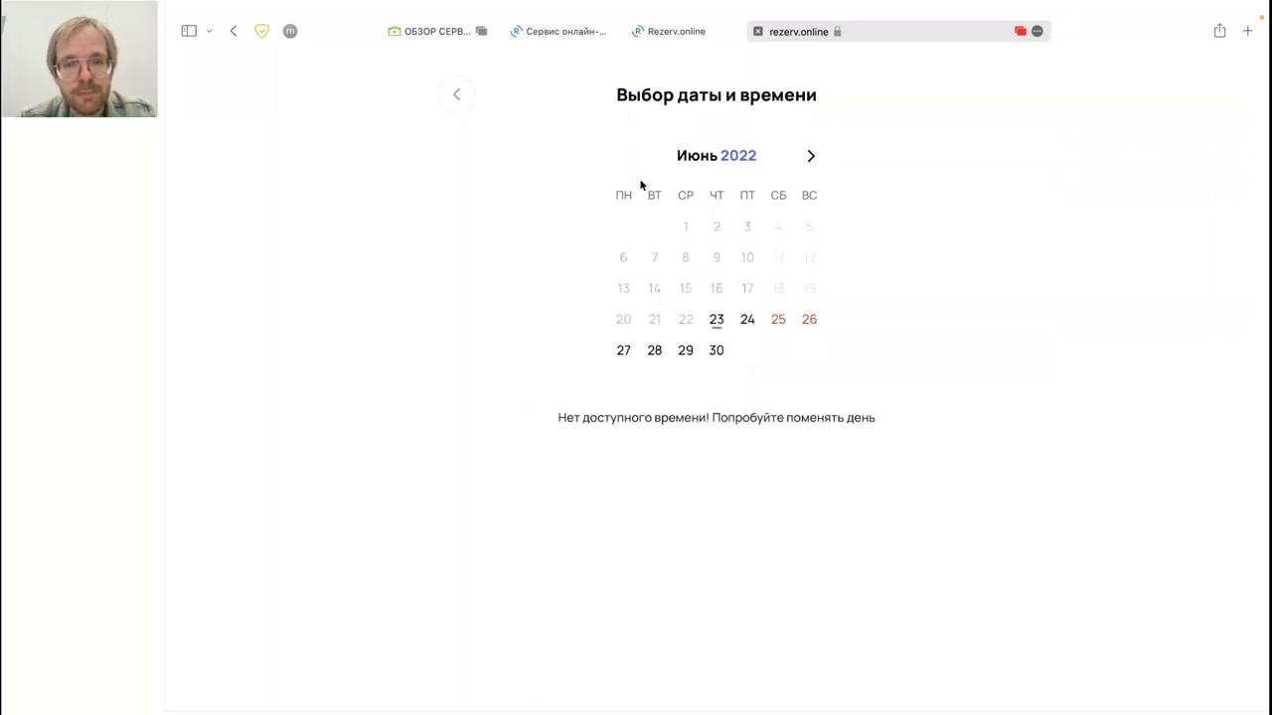
Step: Book Friday 24 June at 12:30, confirm the choice, and enter the client's name
left_click(746, 325)
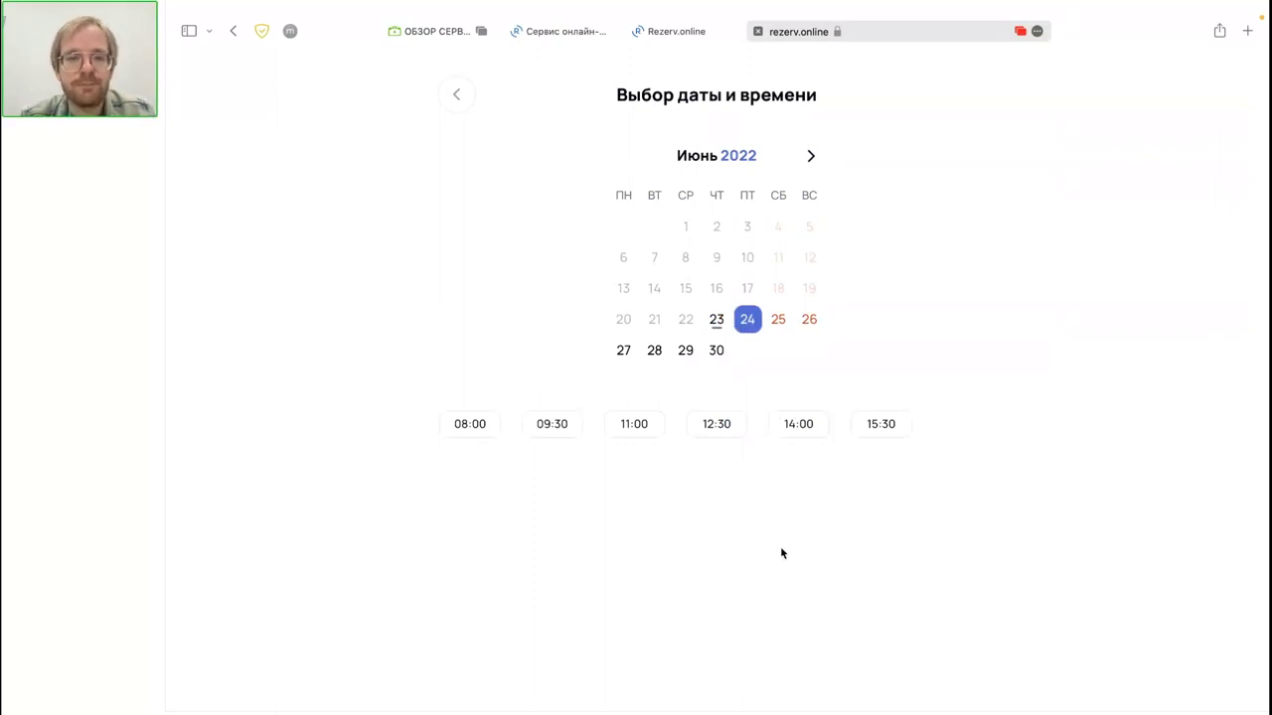
left_click(726, 436)
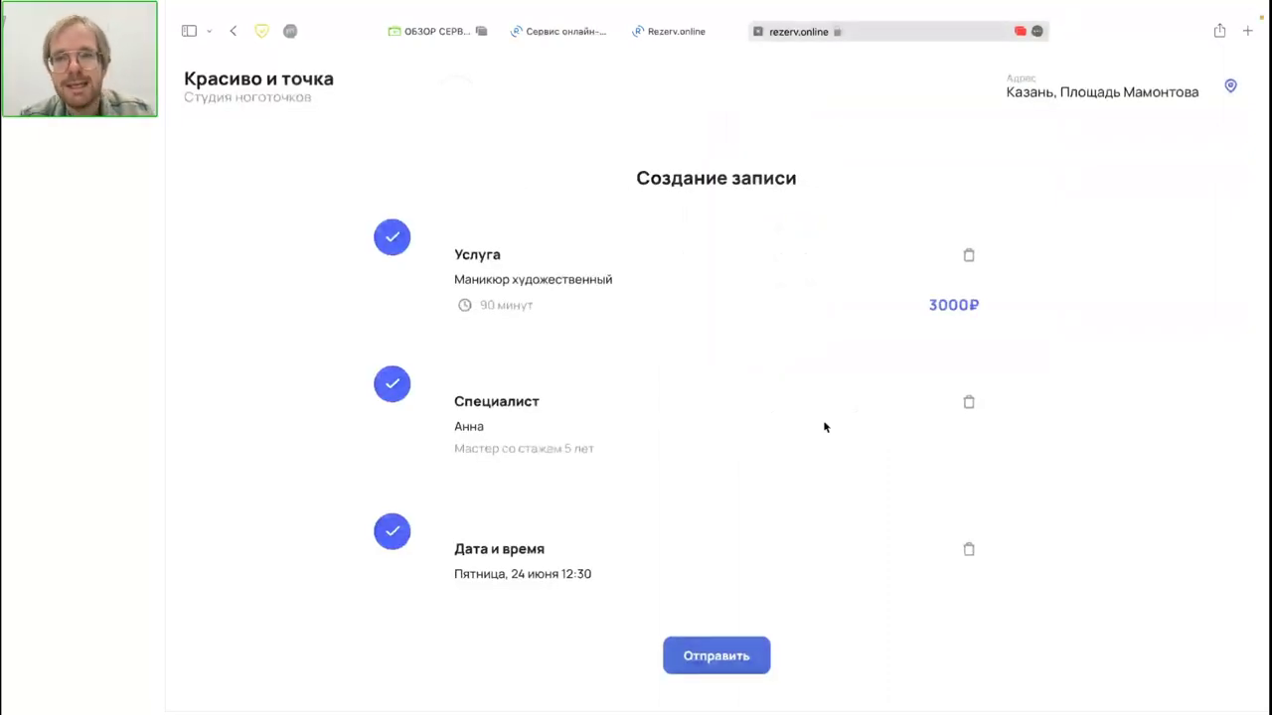
left_click(703, 653)
left_click(559, 193)
type("Сth")
key("BackSpace")
key("BackSpace")
key("BackSpace")
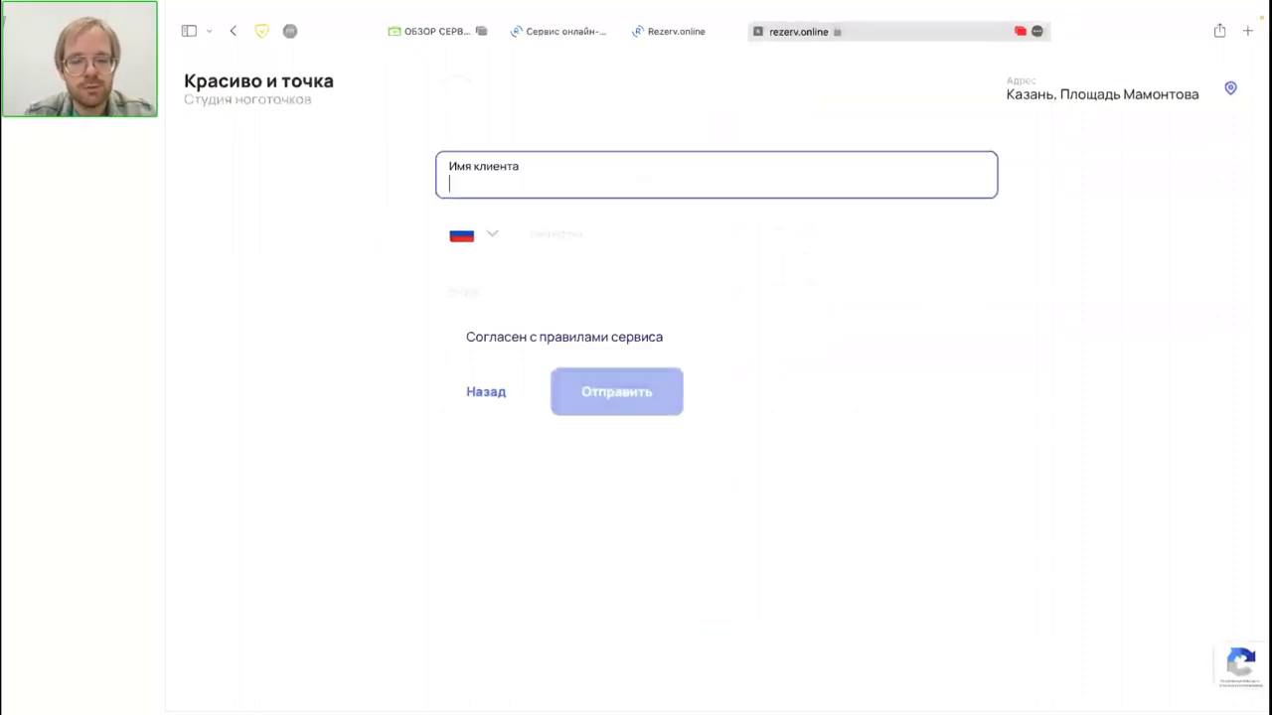
type("Анатолий")
left_click(591, 233)
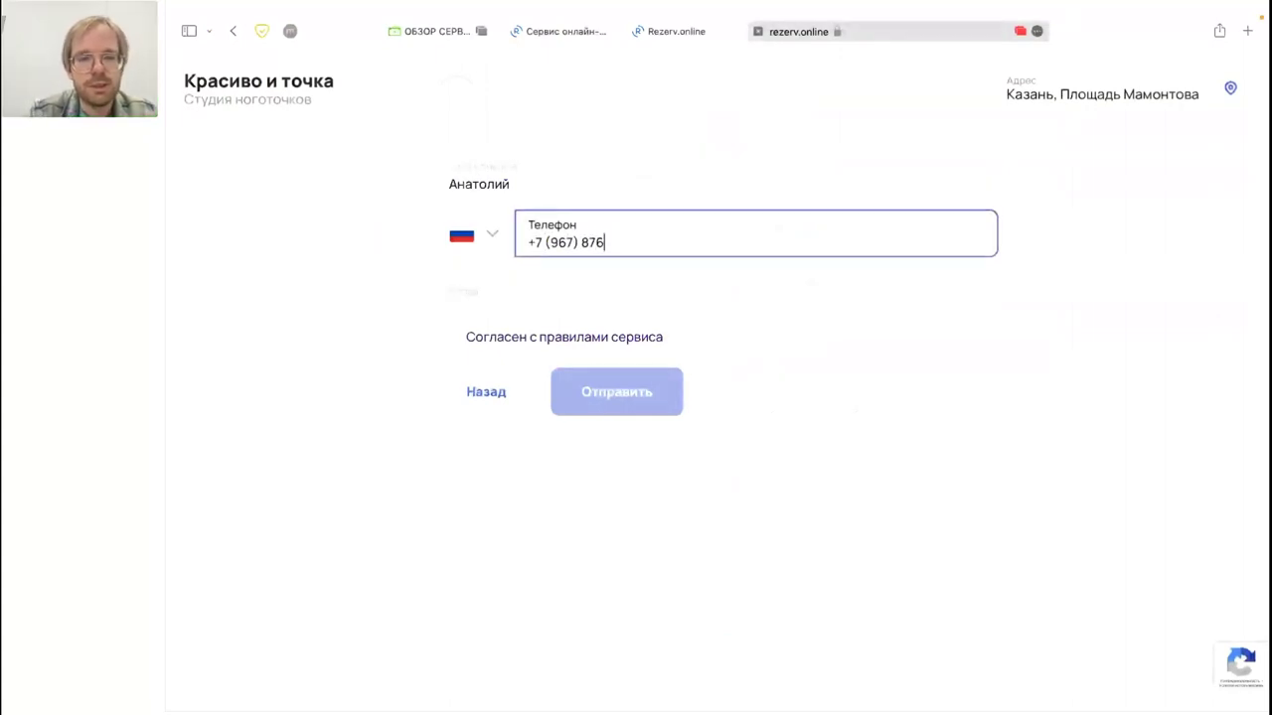
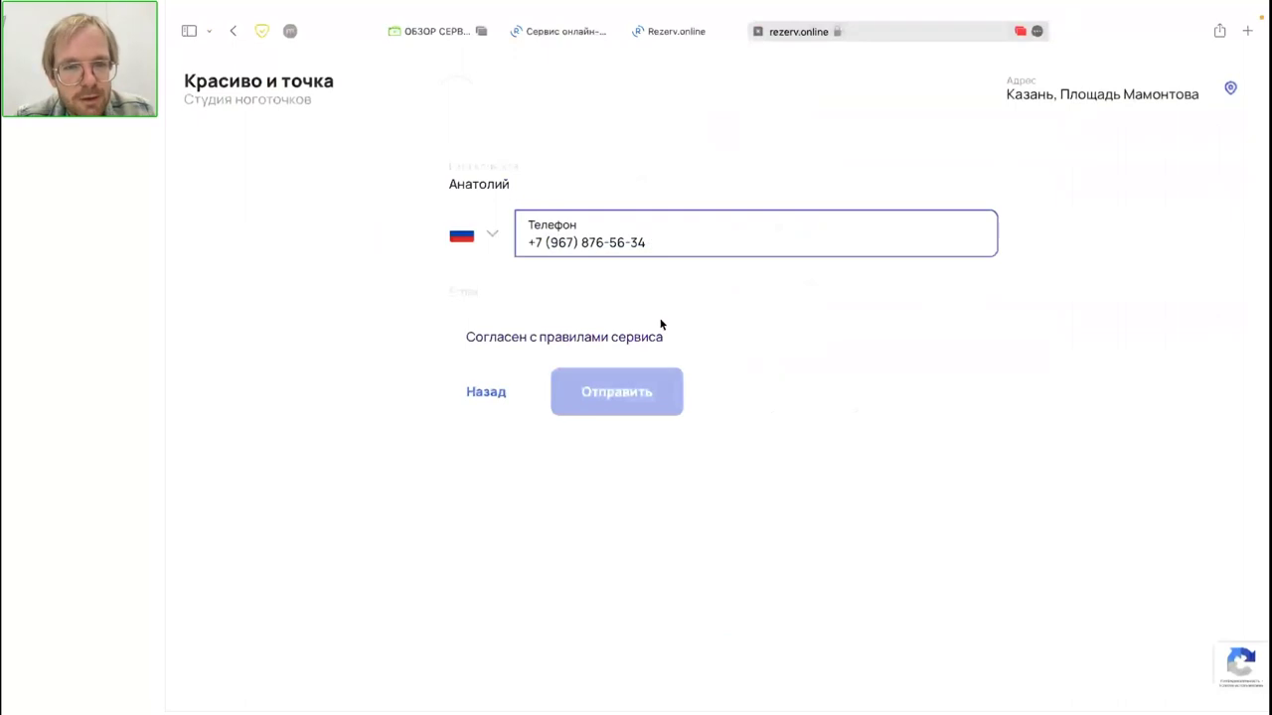
Step: Enter the client's phone number and accept the service rules
left_click(456, 339)
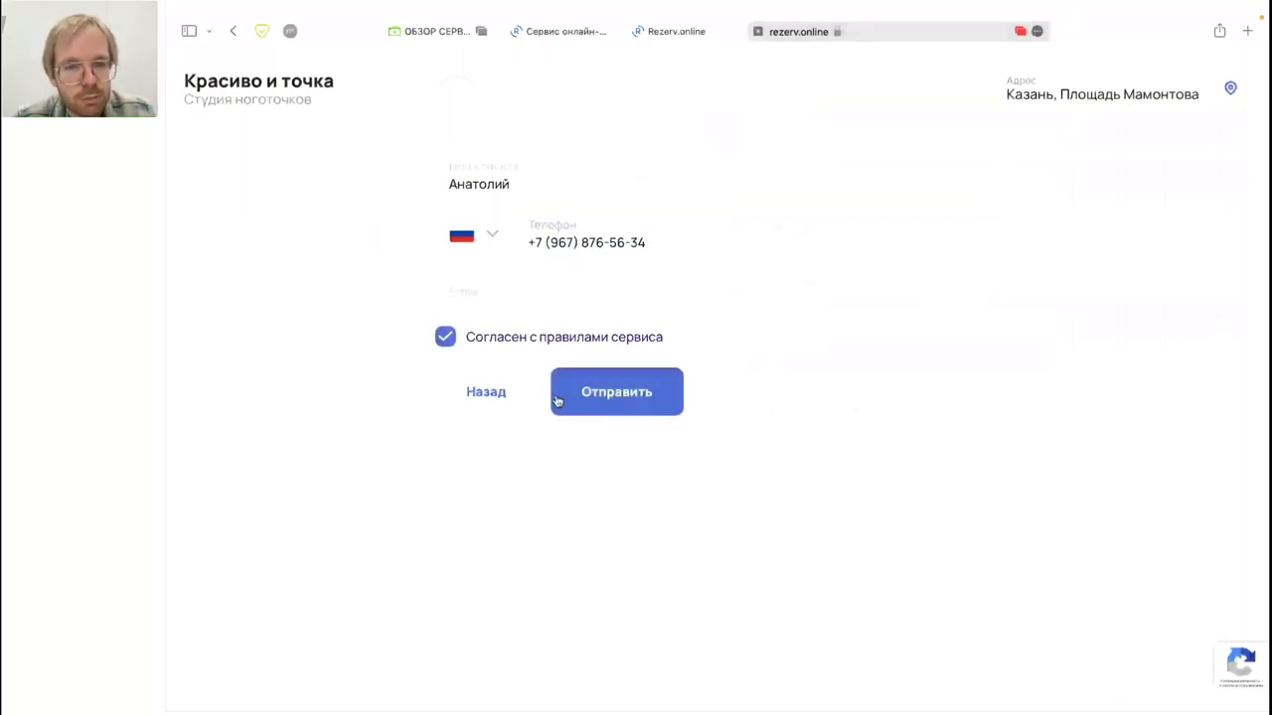
Step: Send the 24.06.2022 12:30–14:00 Маникюр художественный booking
left_click(680, 393)
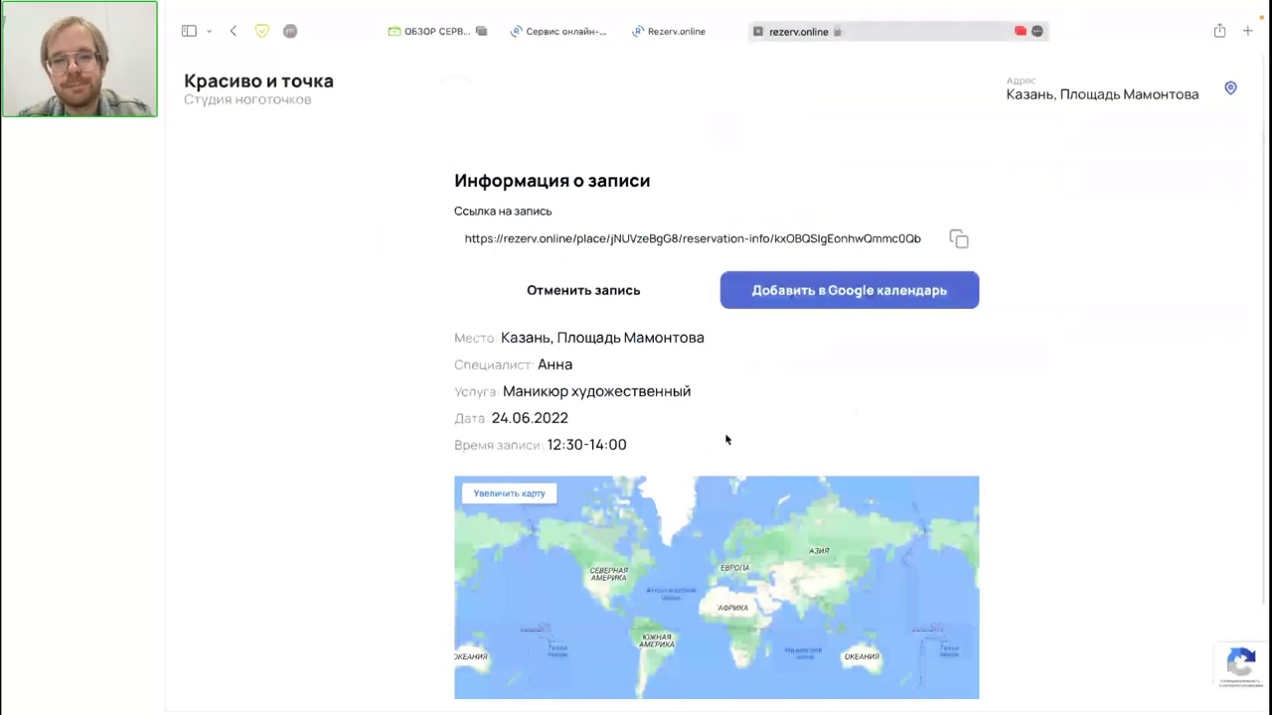
Step: Add the 24 June 12:30–14:00 booking to Google Calendar and follow its booking link back
left_click(922, 300)
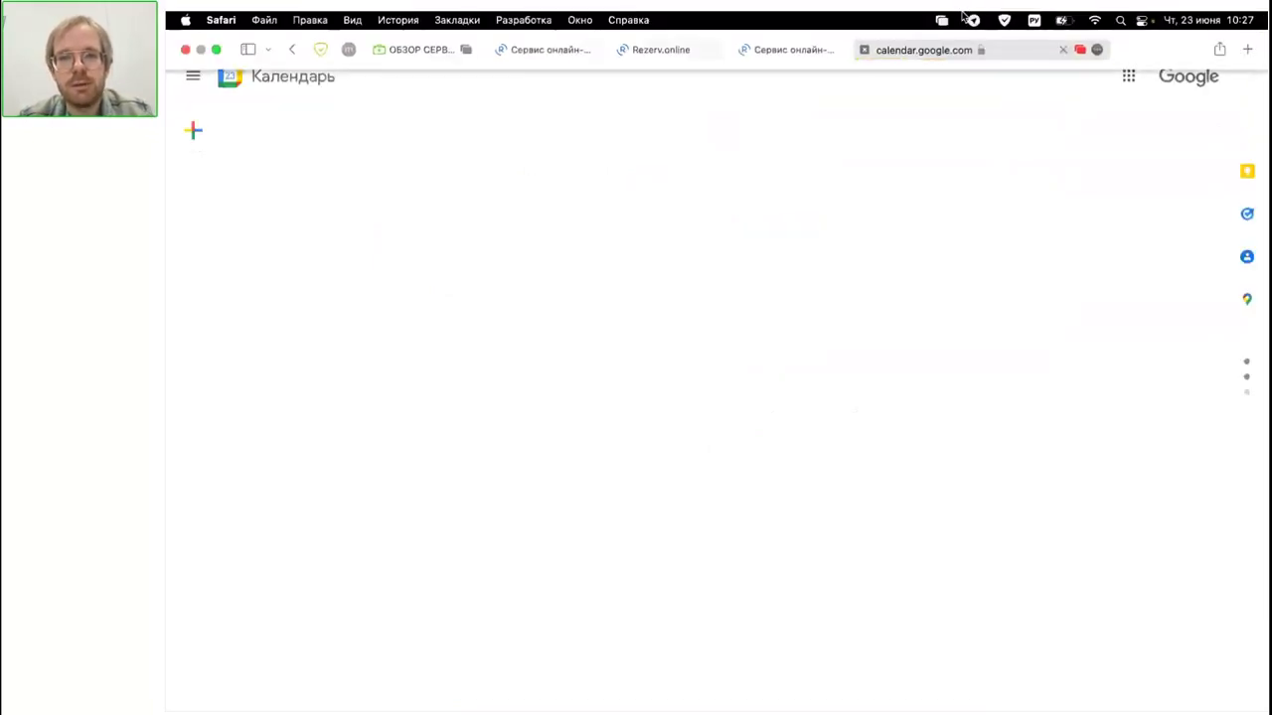
left_click(364, 84)
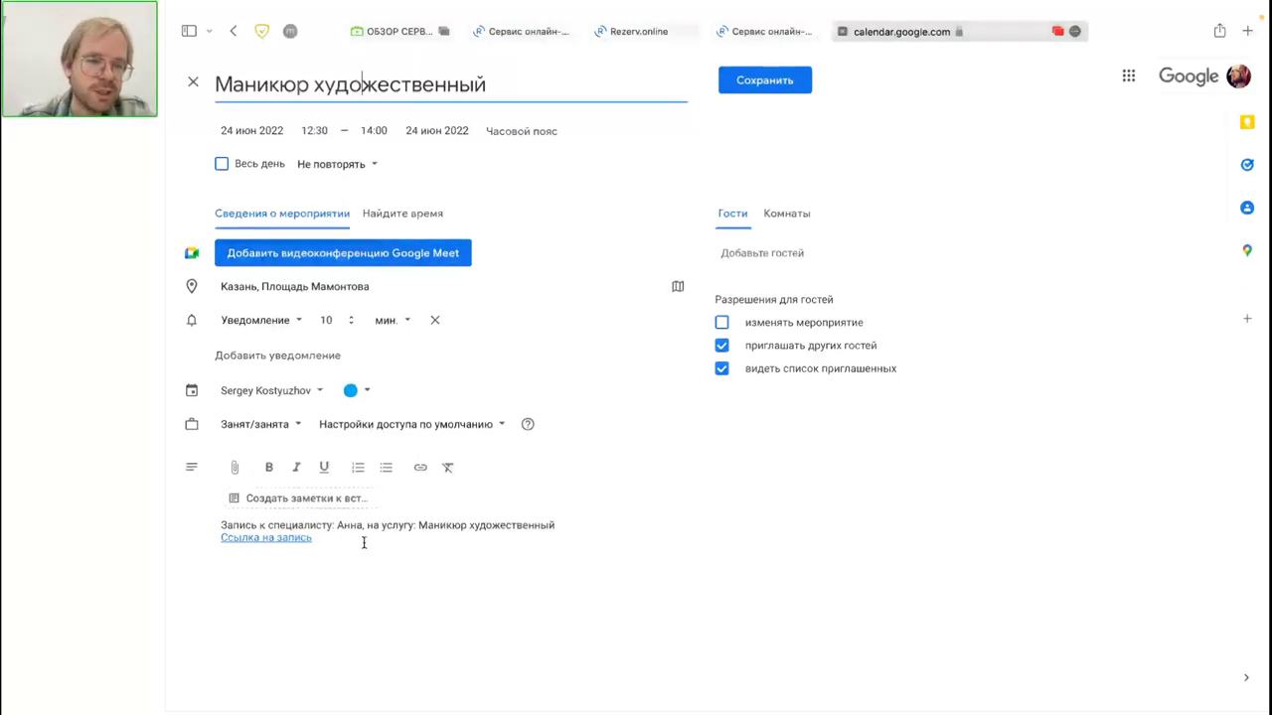
left_click(275, 539)
left_click(304, 565)
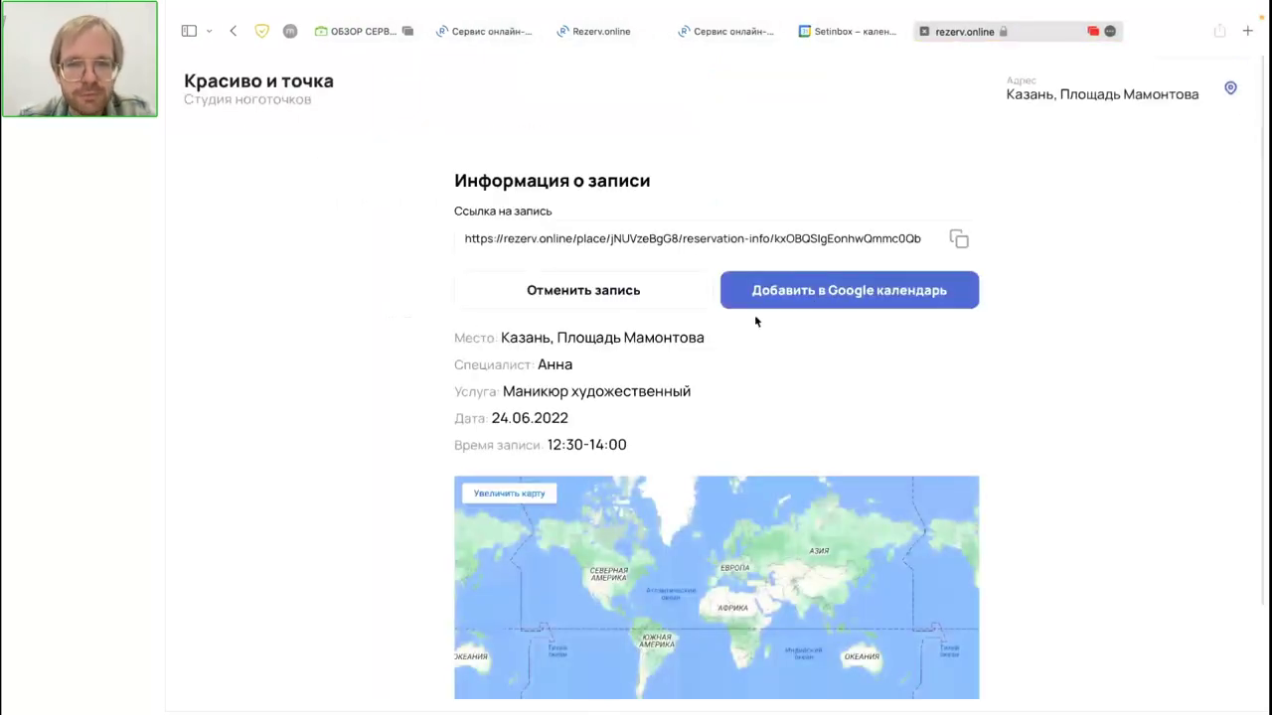
Step: Scroll through the booking info page and switch back to the studio's admin tab
scroll(754, 313, "down", 1)
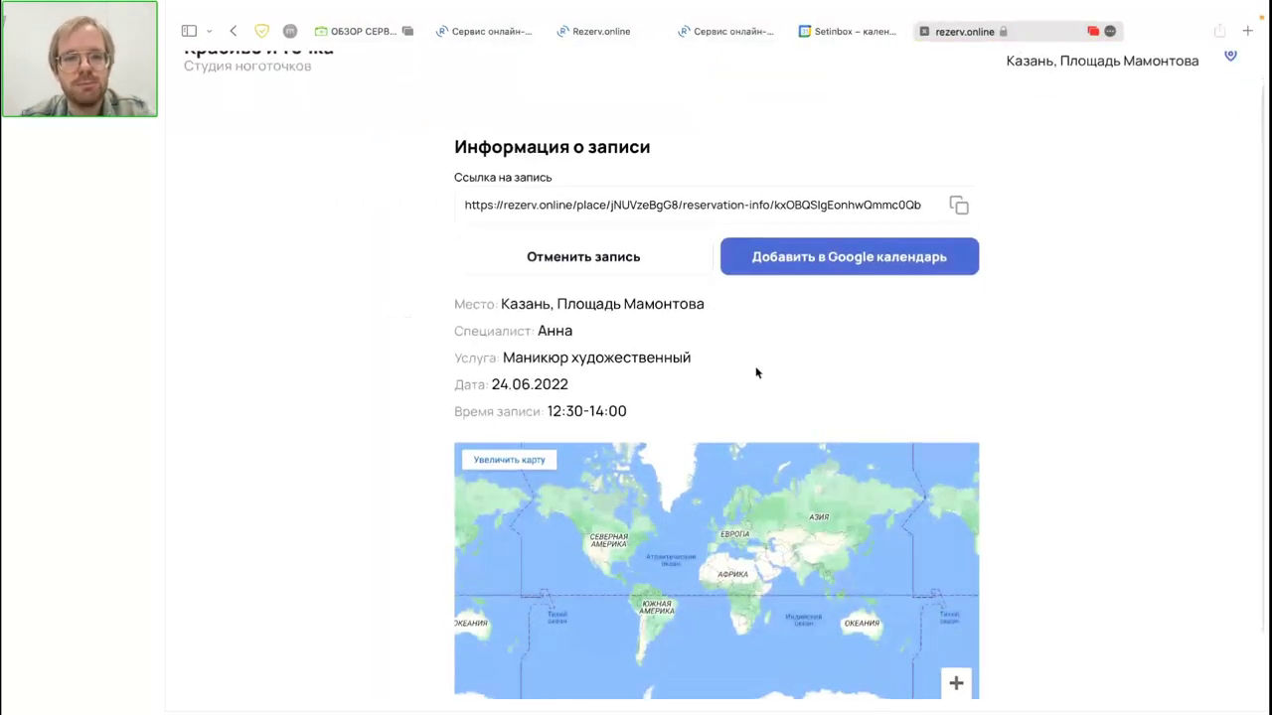
scroll(755, 370, "down", 2)
scroll(755, 373, "up", 3)
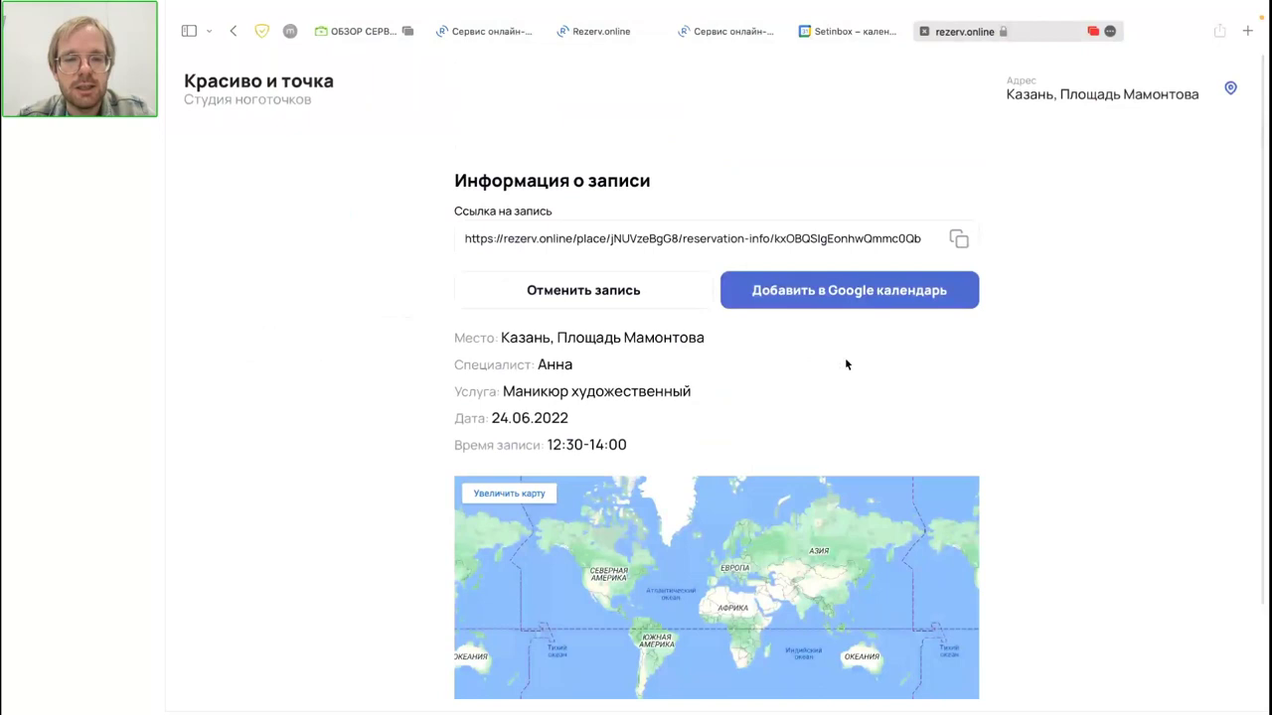
scroll(845, 356, "down", 3)
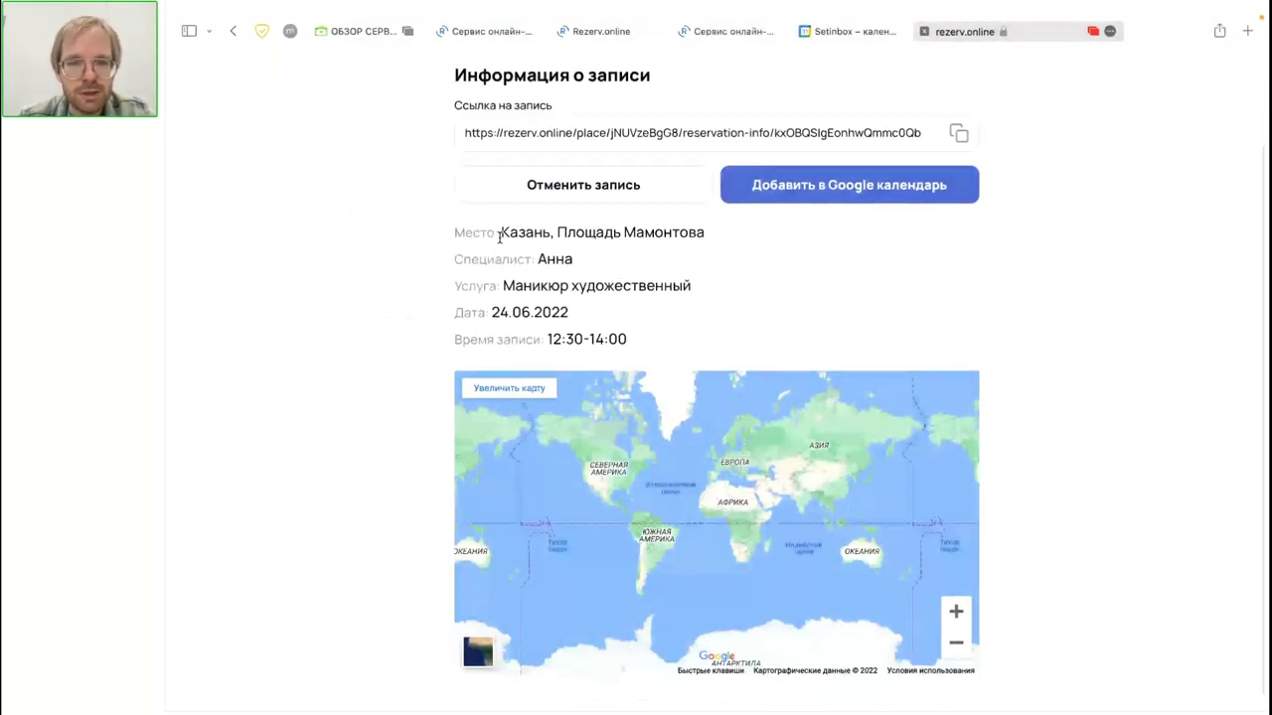
scroll(1104, 155, "up", 2)
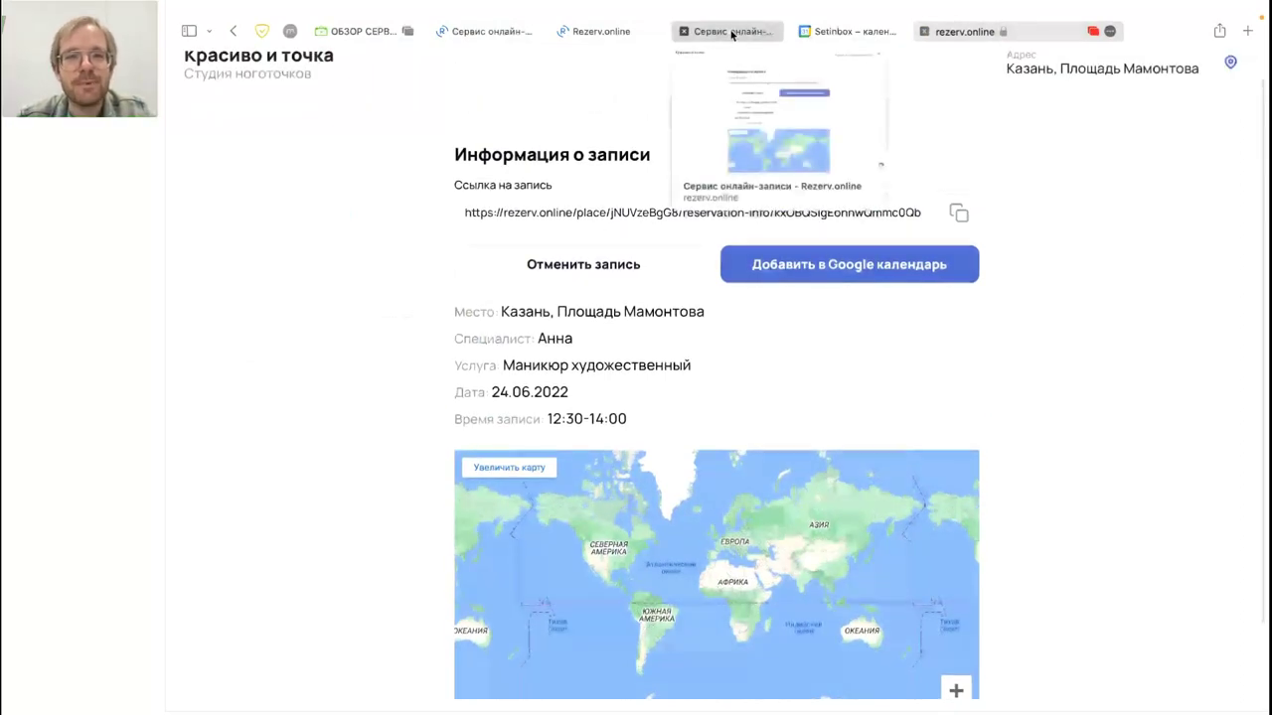
left_click(608, 31)
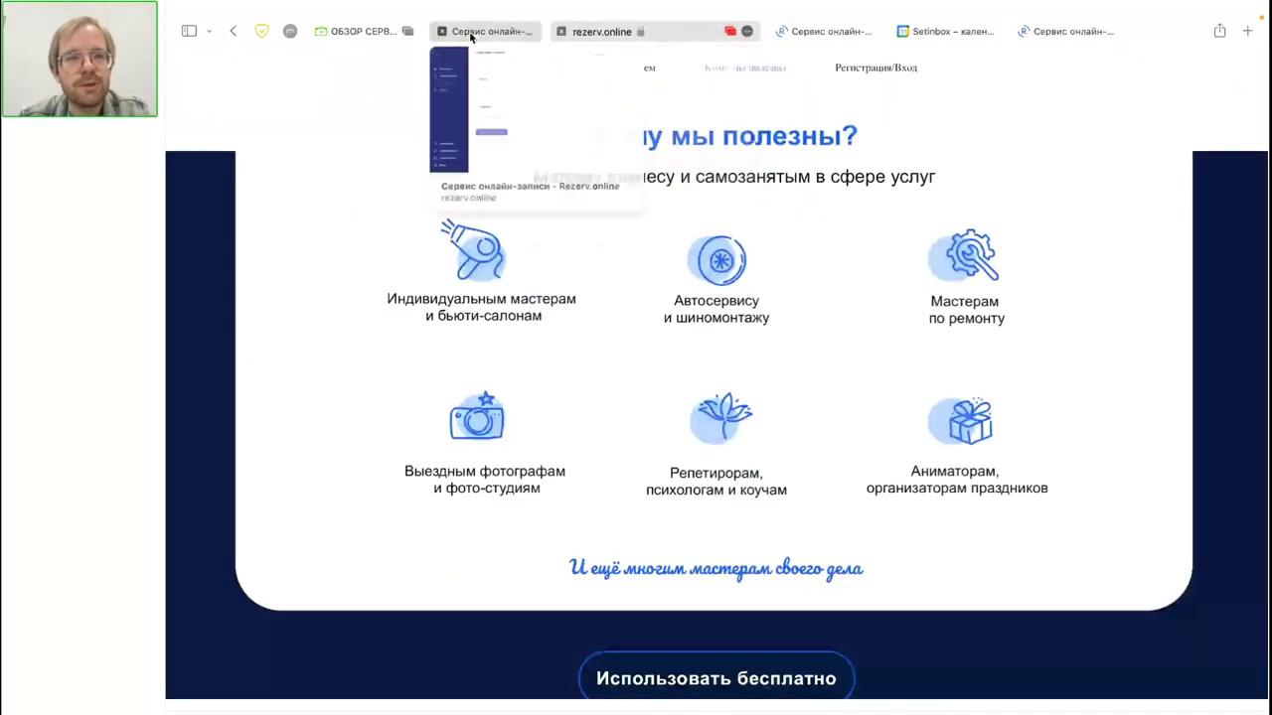
left_click(482, 31)
Step: Browse the booking journal day by day from 24 to 27 June
left_click(290, 207)
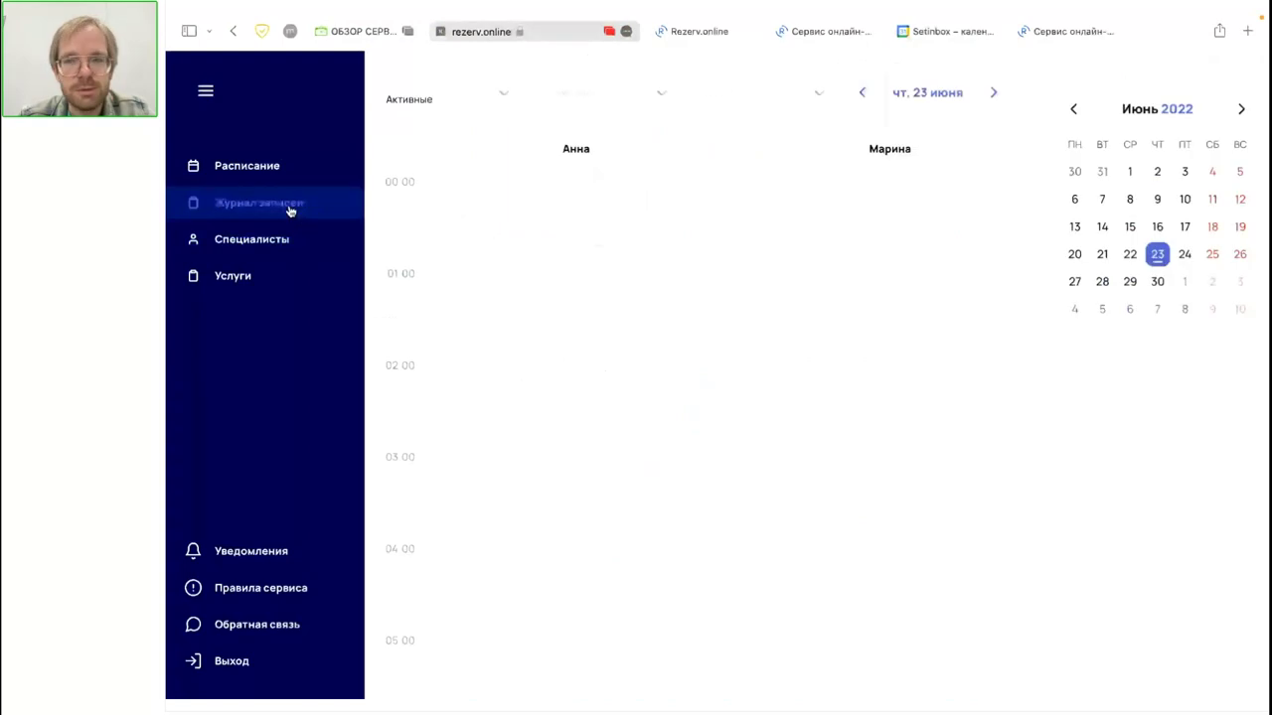
left_click(1192, 264)
scroll(874, 307, "down", 9)
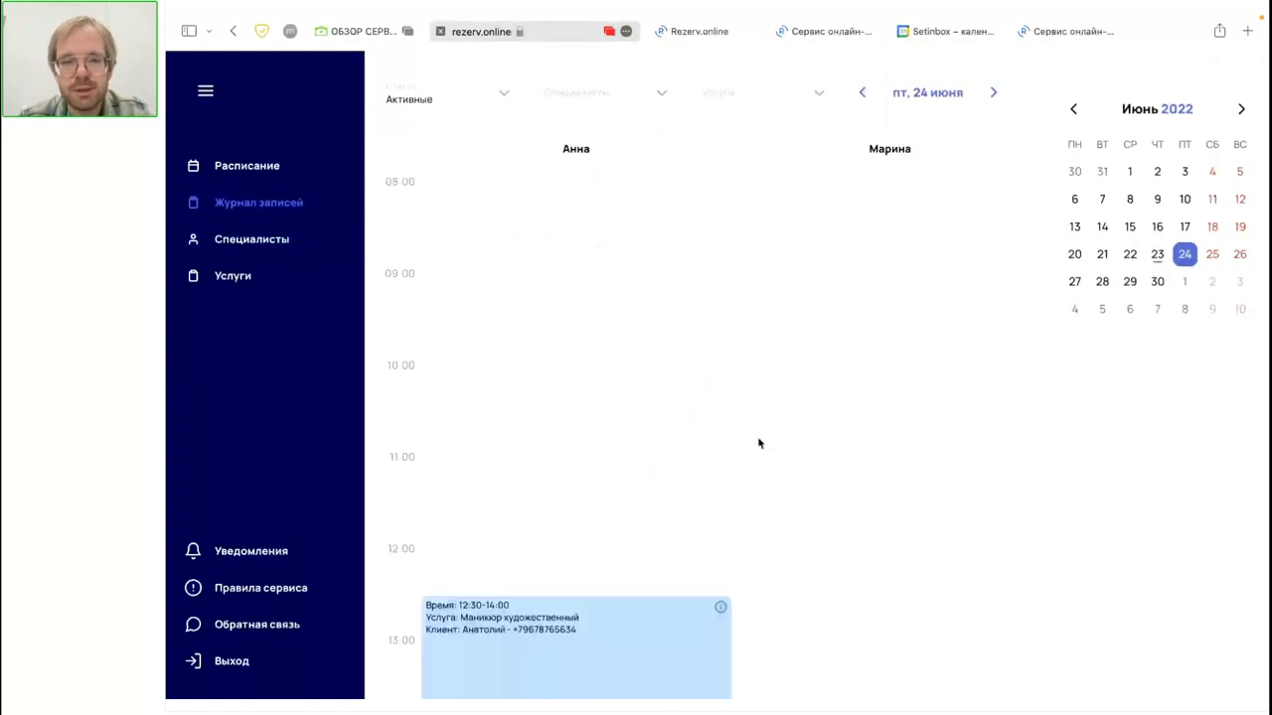
scroll(758, 440, "up", 5)
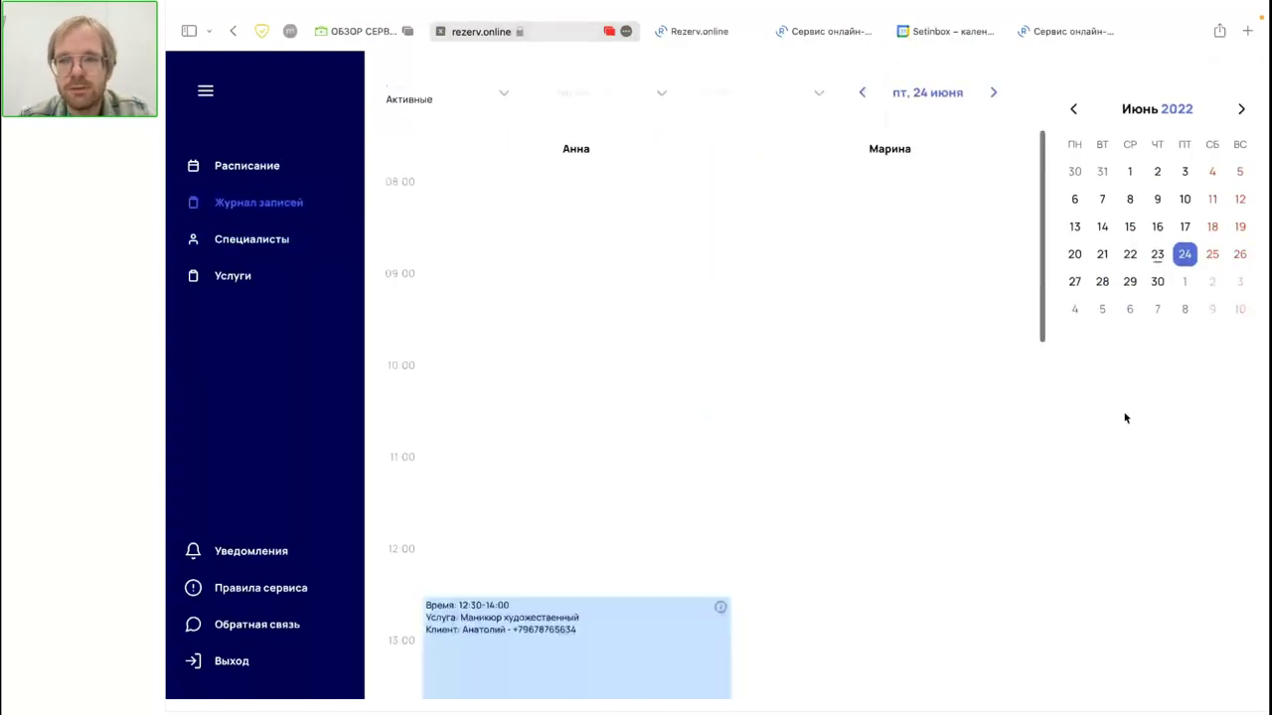
left_click(1212, 255)
scroll(662, 532, "down", 2)
scroll(656, 537, "up", 2)
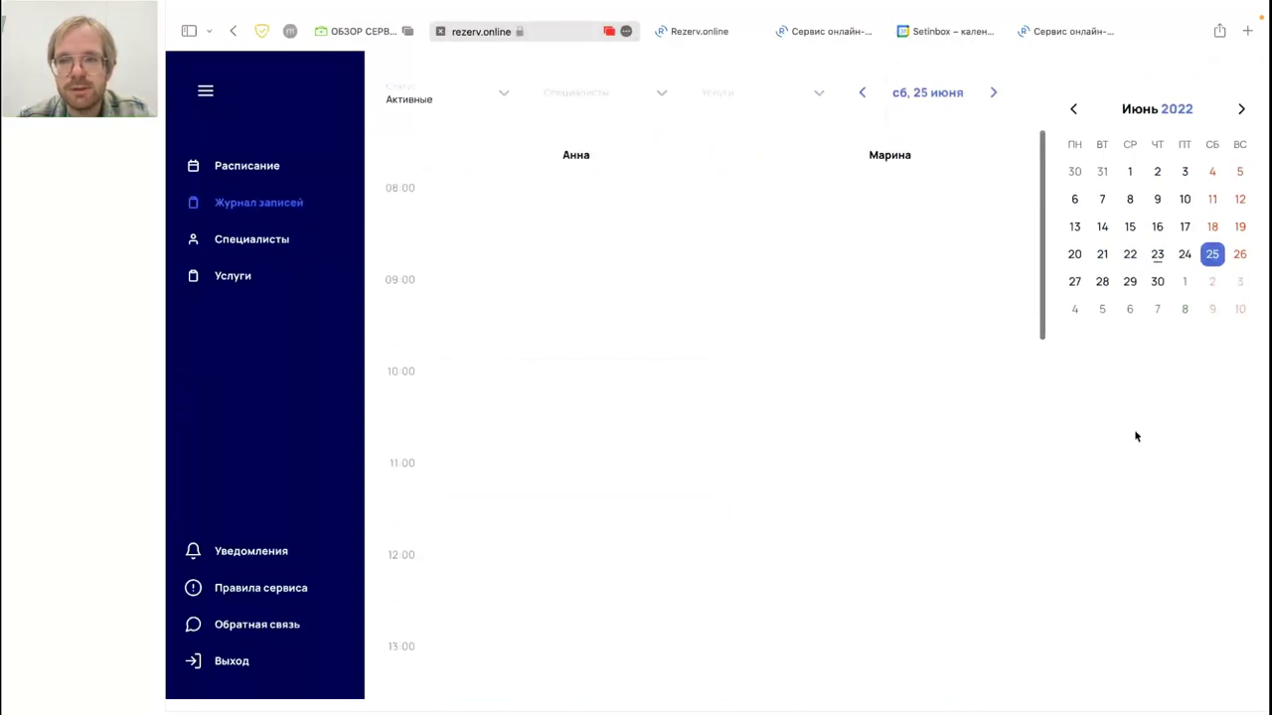
left_click(1239, 255)
left_click(1074, 281)
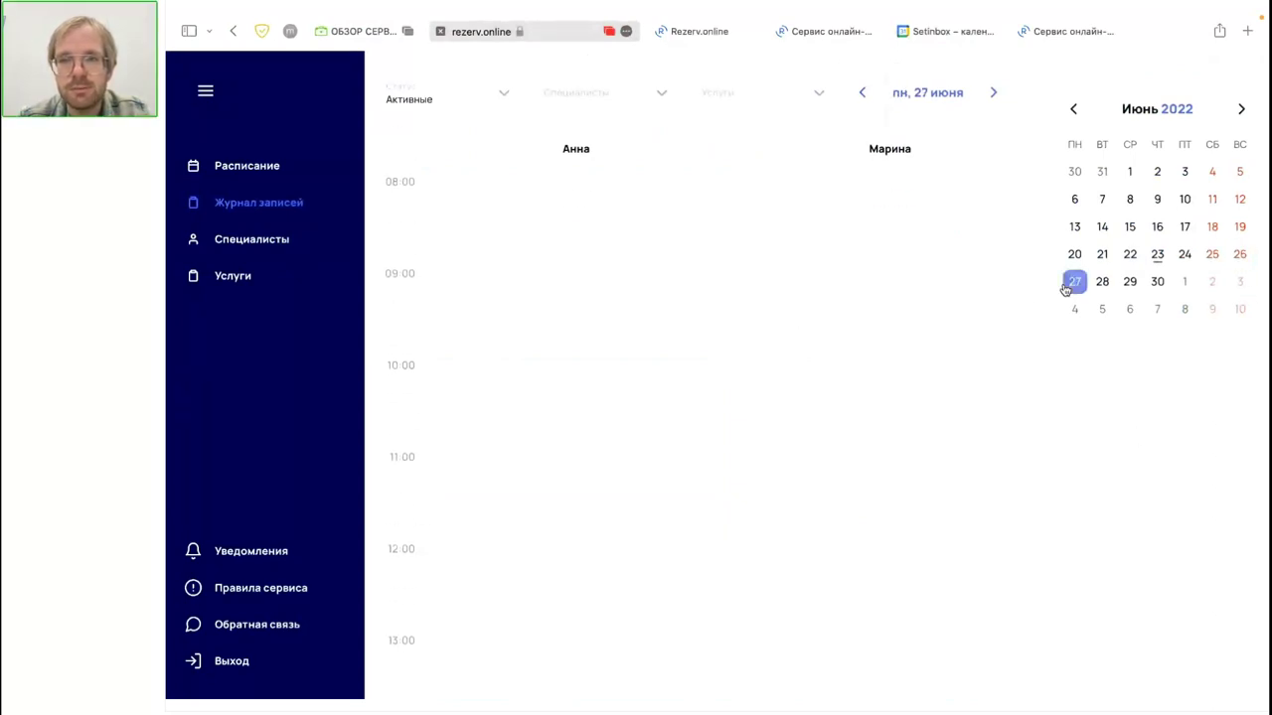
Step: Glance at the booking info and landing pages, then return to the admin schedule
mouse_move(1051, 5)
left_click(1113, 54)
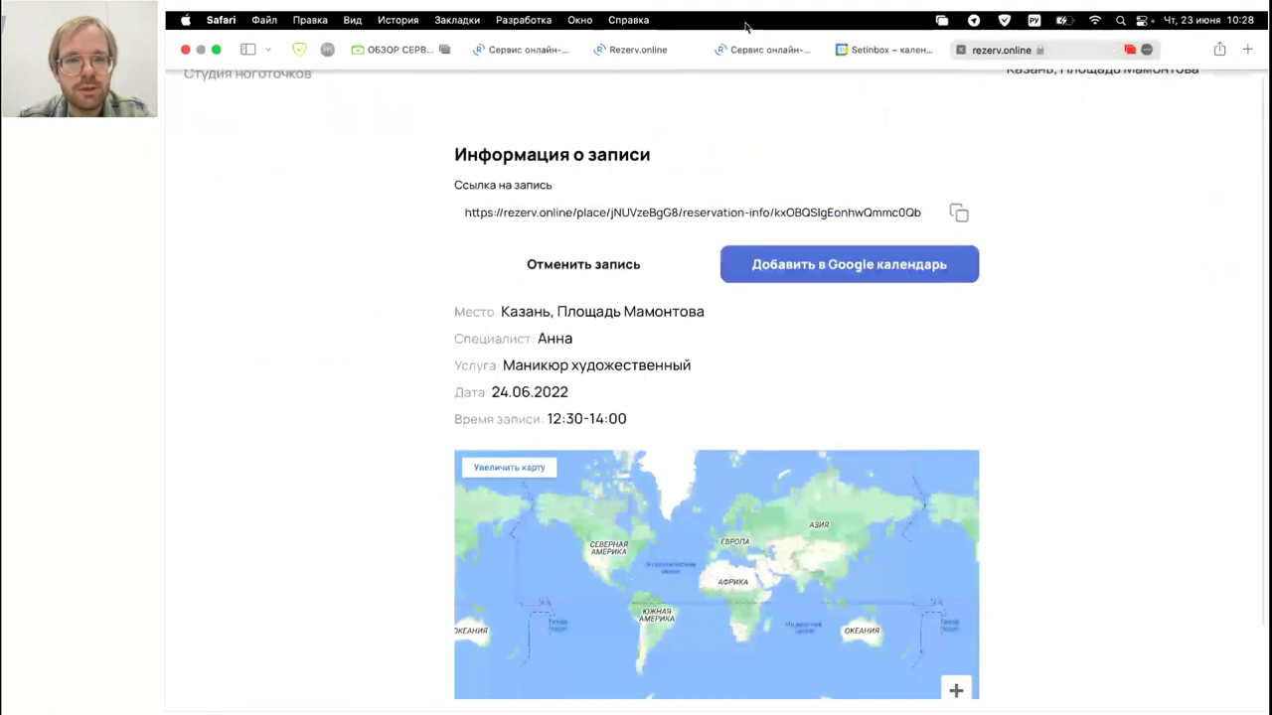
left_click(639, 50)
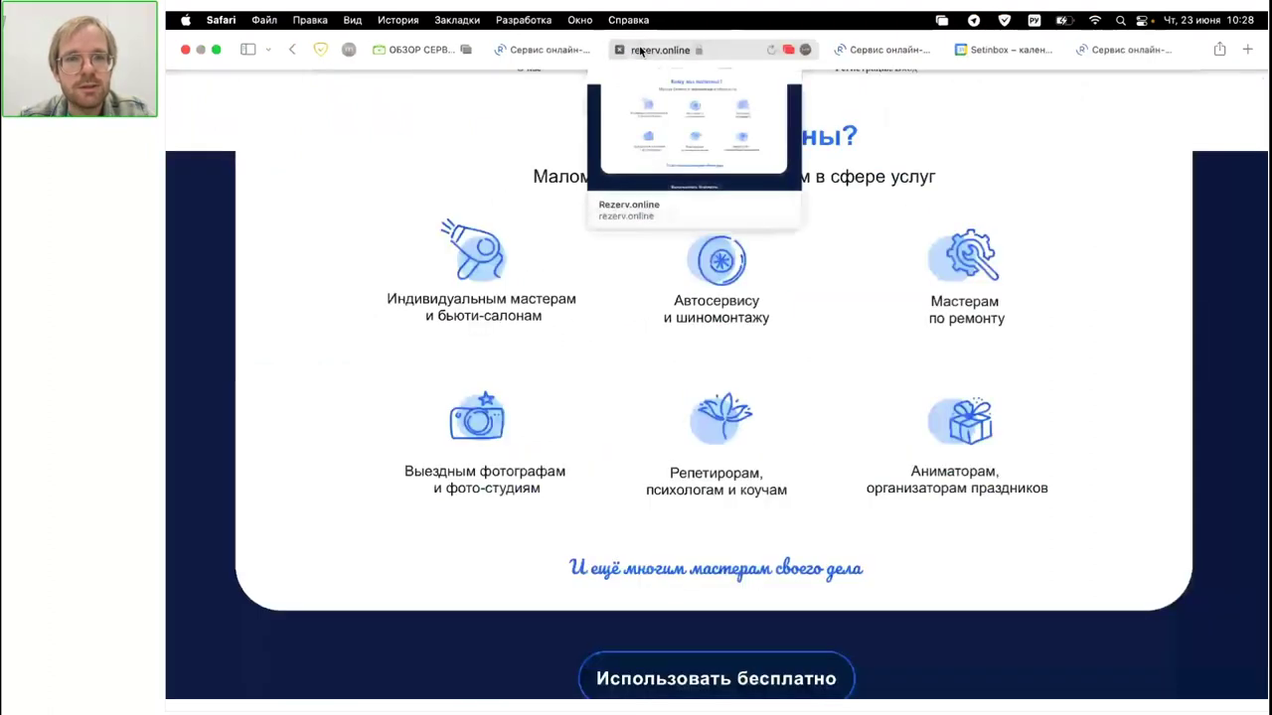
left_click(875, 56)
left_click(581, 57)
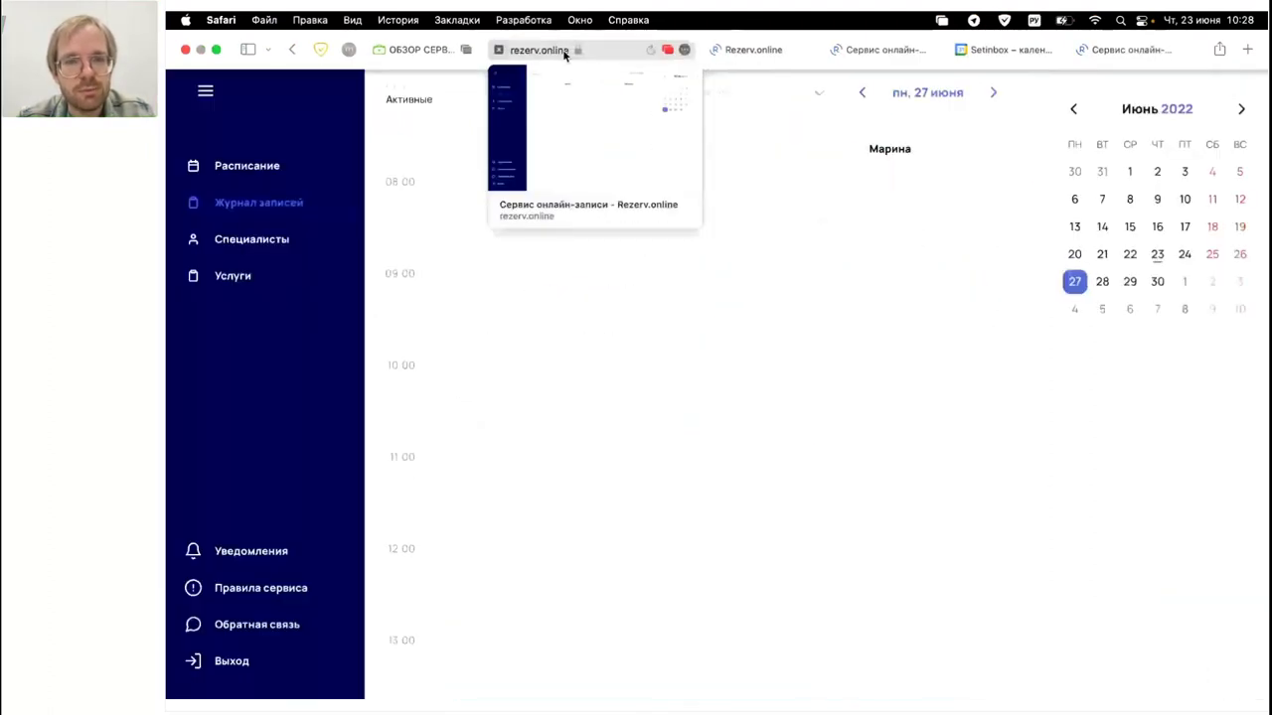
Step: Open Анна's 12:30–14:00 booking on 24 June, close it unchanged, and return to booking info
left_click(1189, 251)
scroll(651, 478, "down", 4)
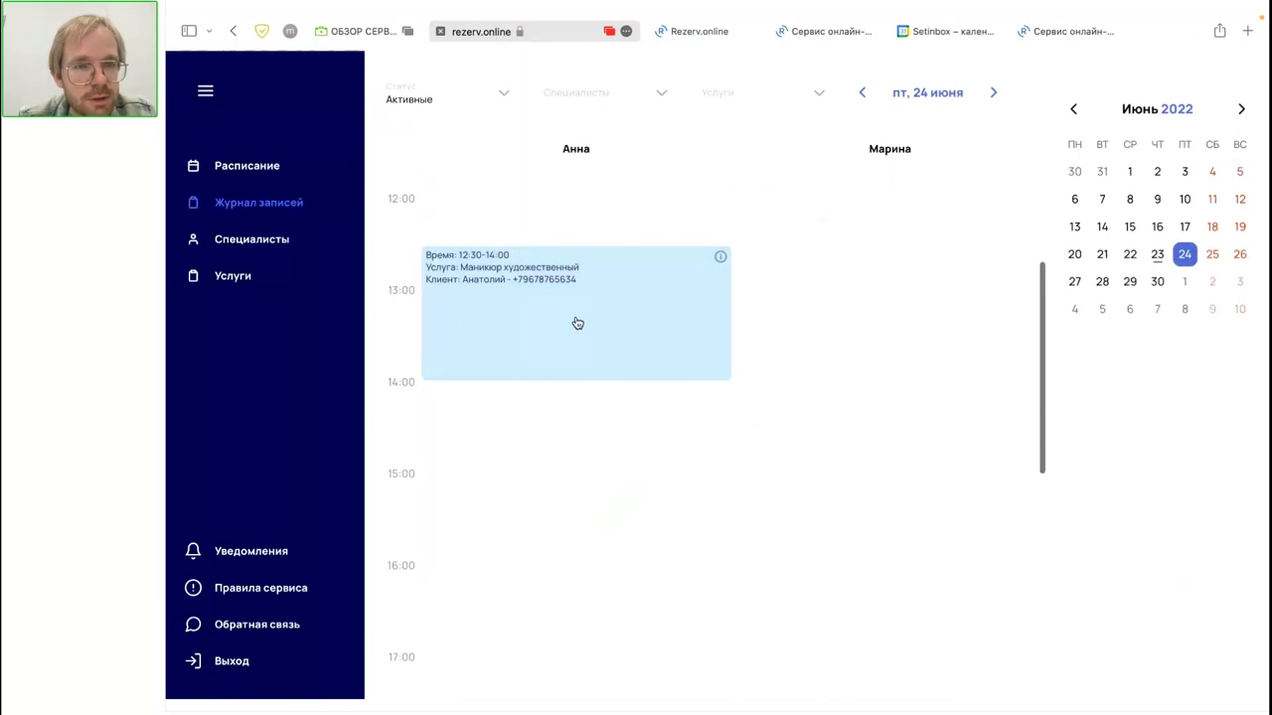
left_click(590, 327)
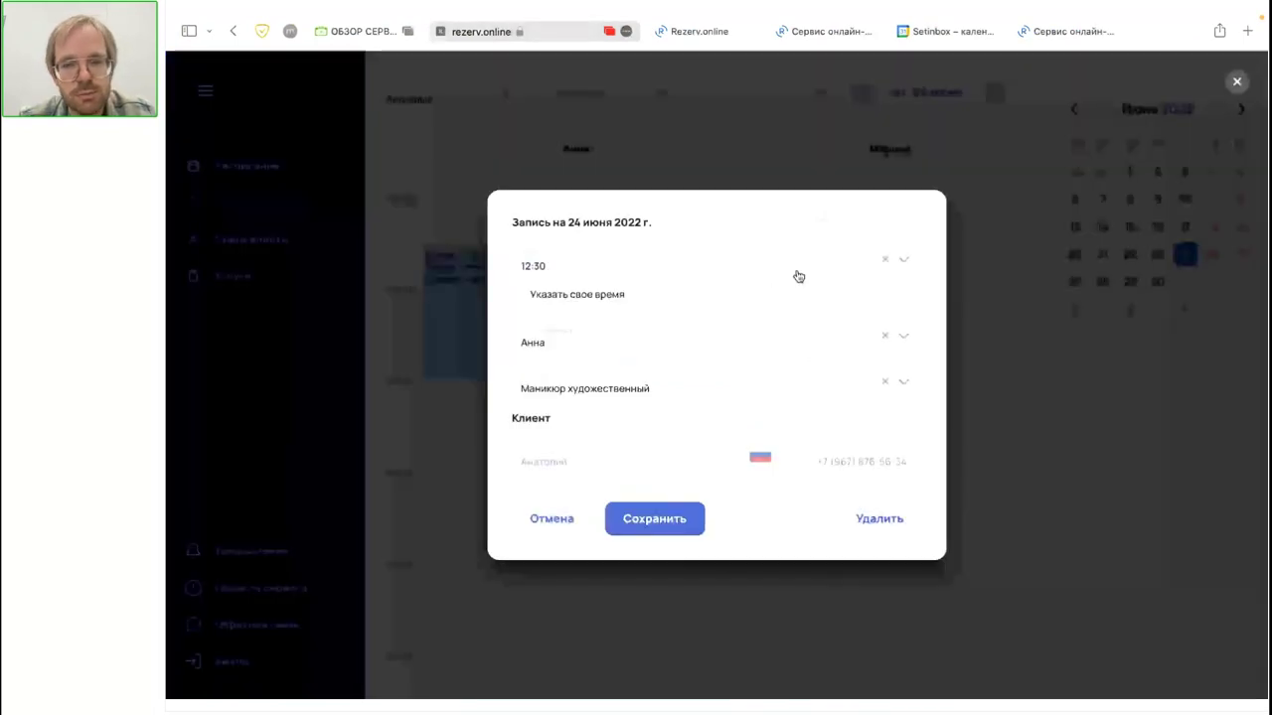
left_click(1027, 460)
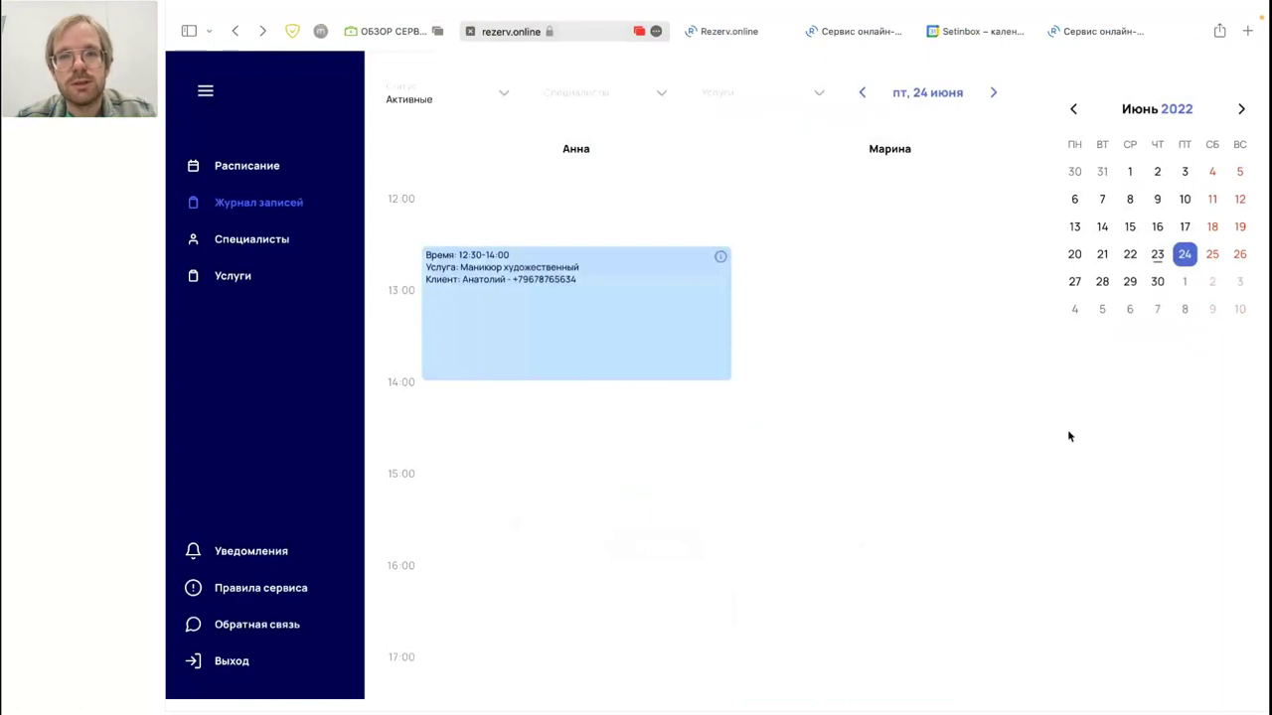
left_click(1097, 32)
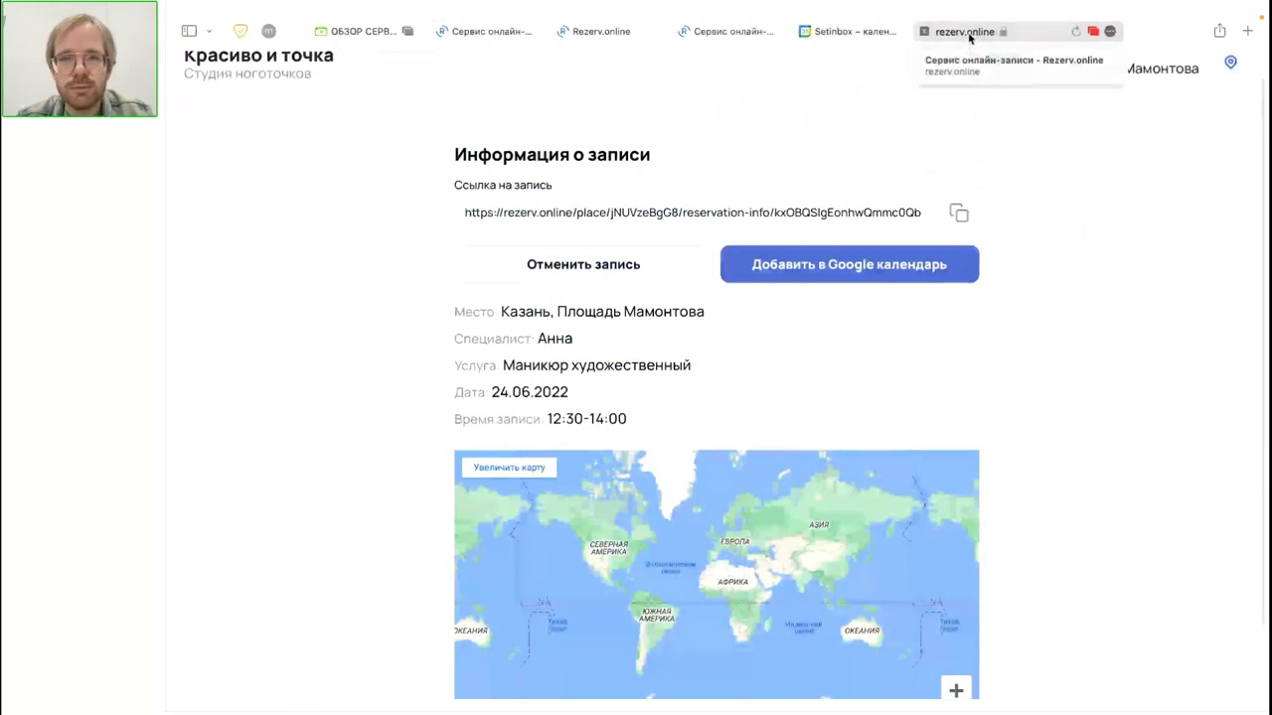
Step: Check the booking page address and landing page, then go back to the studio admin pages
left_click(967, 41)
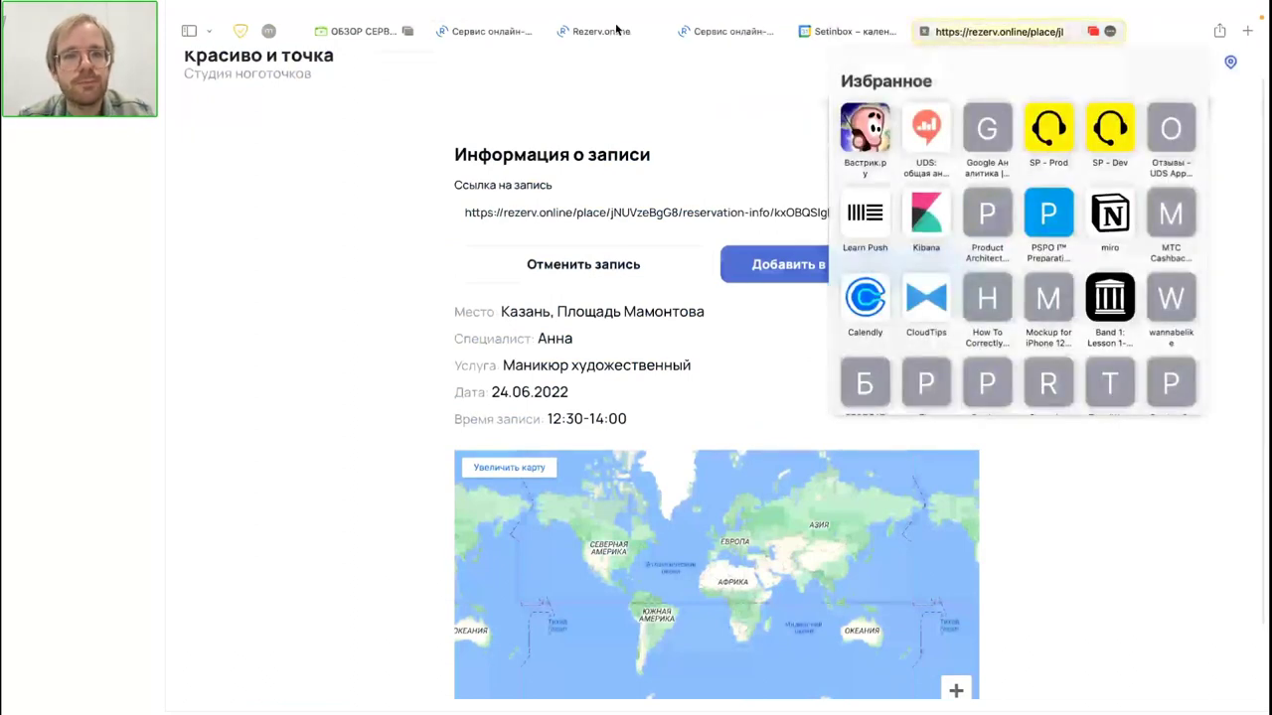
left_click(614, 31)
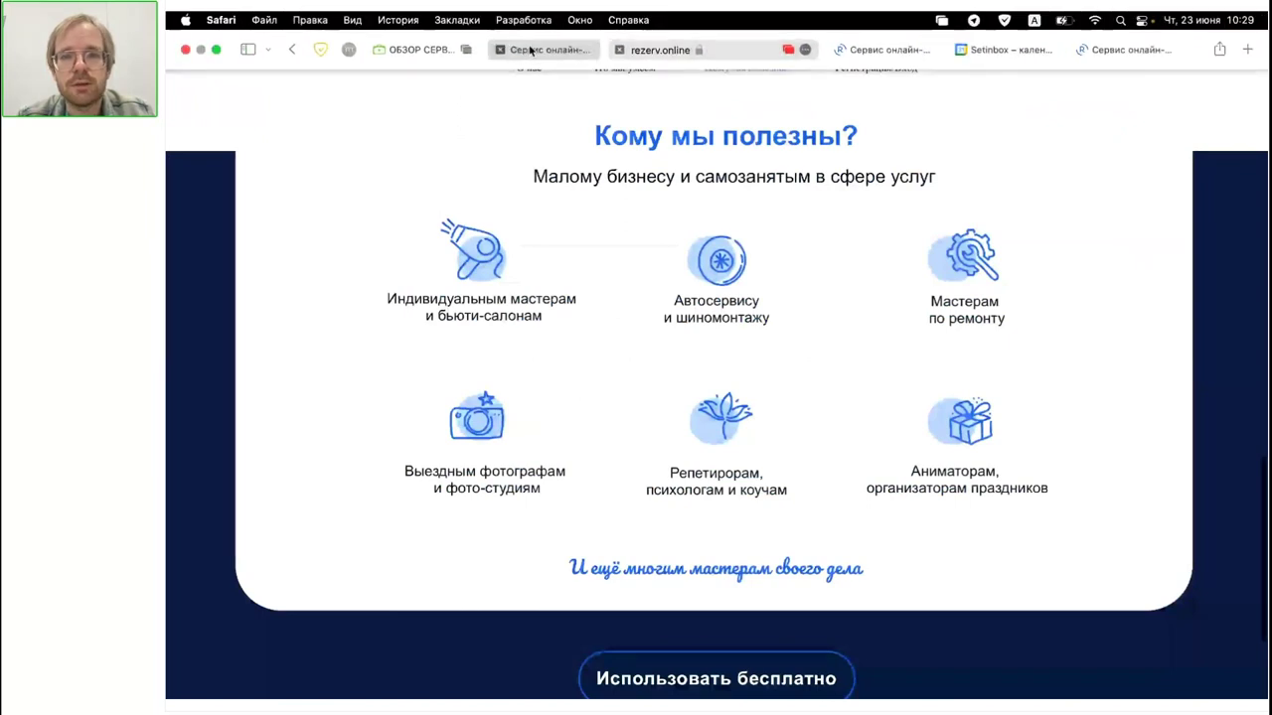
left_click(541, 49)
Step: Copy the studio's public booking link from the Специалисты page into a new tab session
left_click(286, 244)
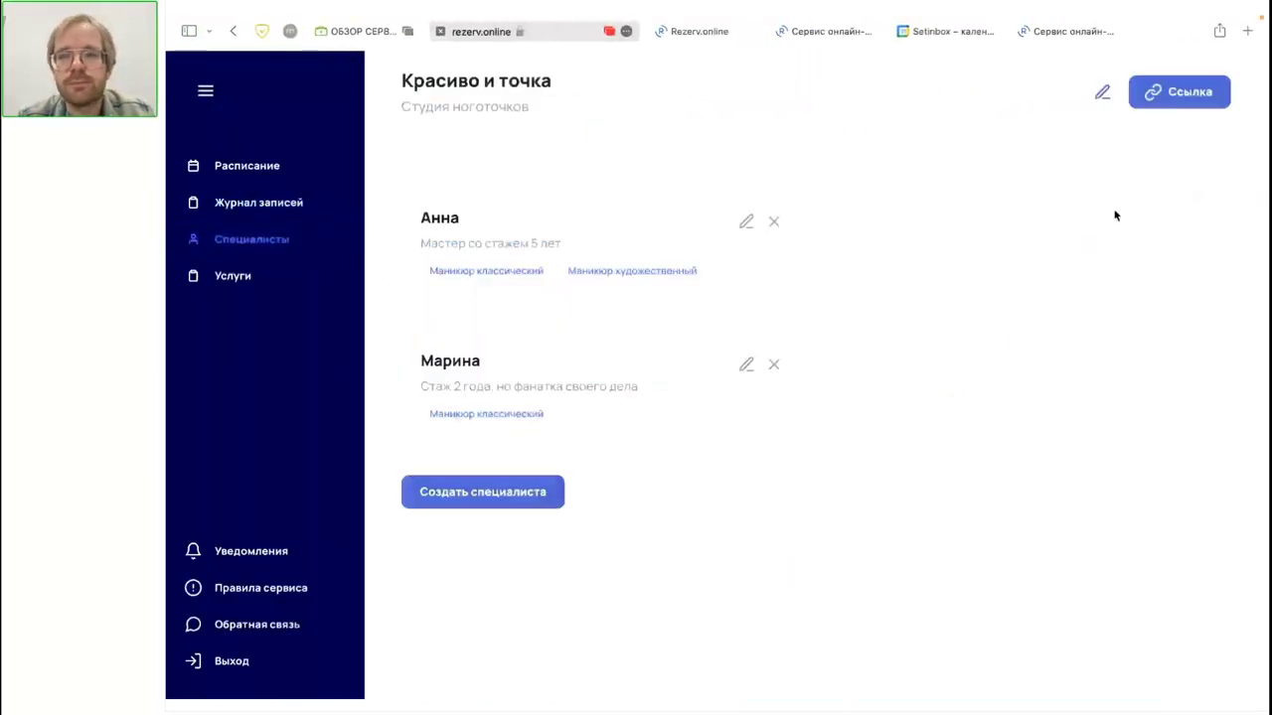
left_click(1177, 103)
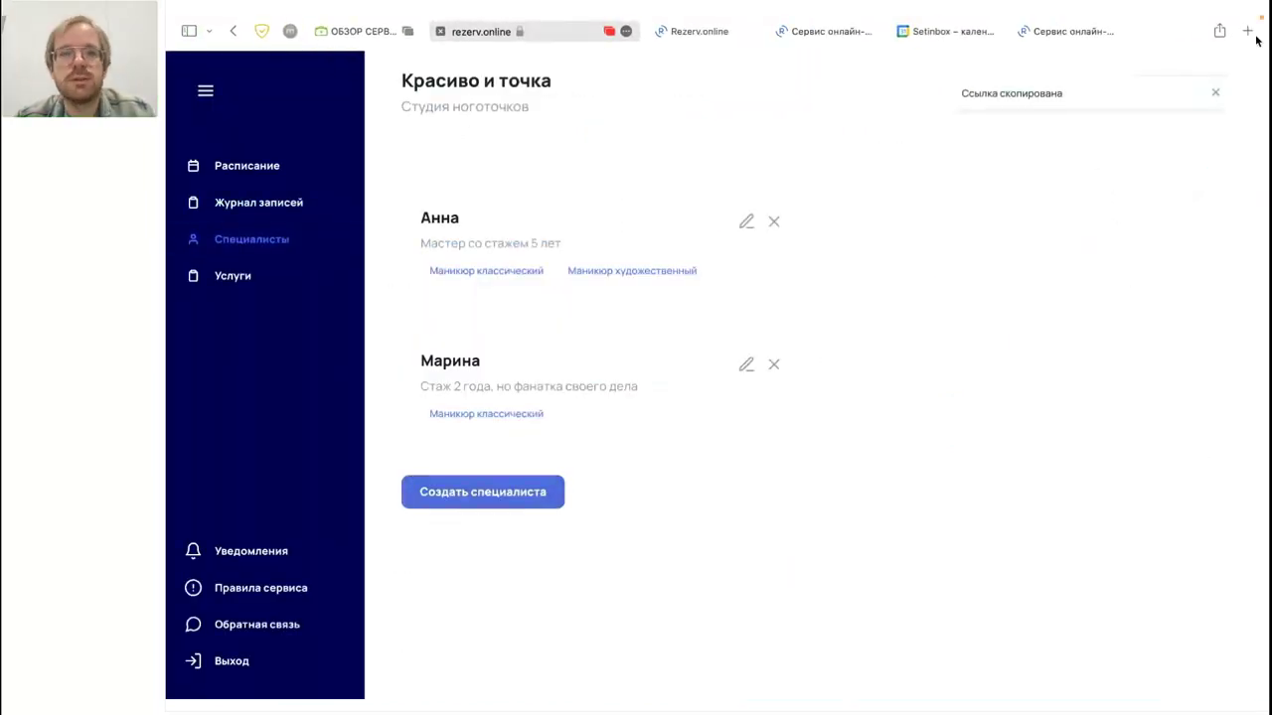
left_click(1248, 32)
Step: Load admin.uds.app and open the company profile form in the business settings
type("admin.uds.app")
key("Return")
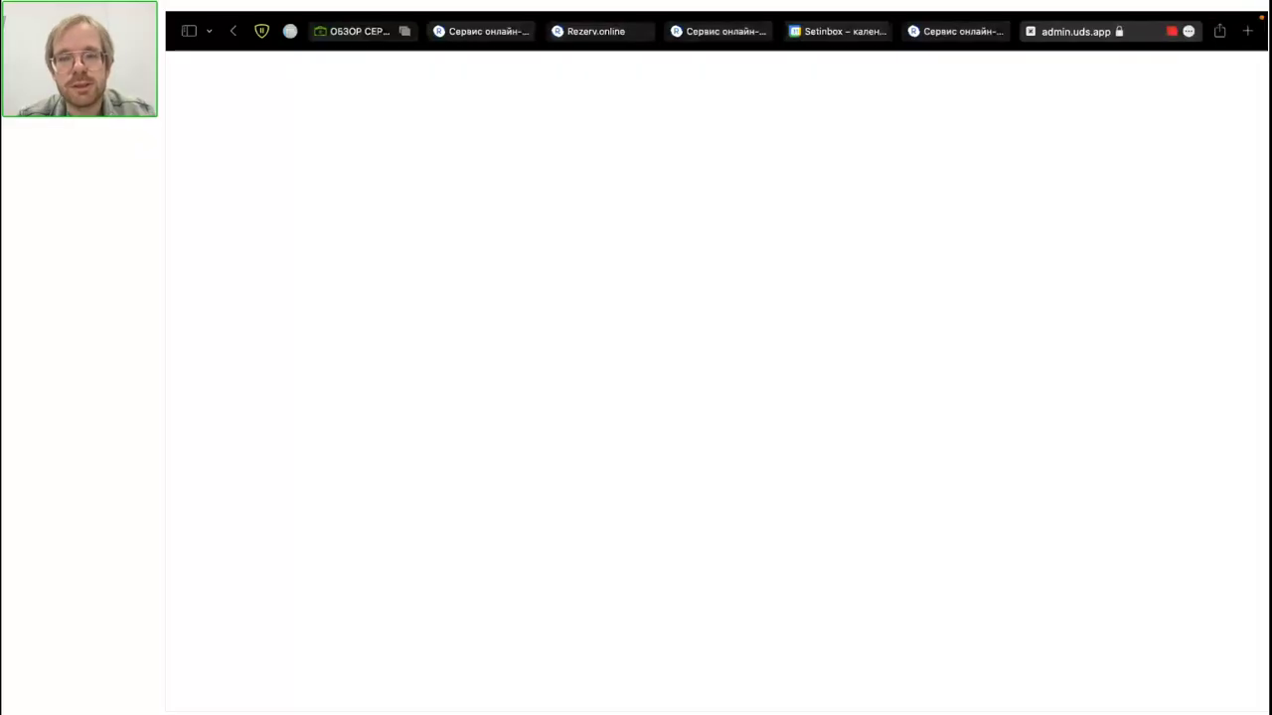
mouse_move(943, 17)
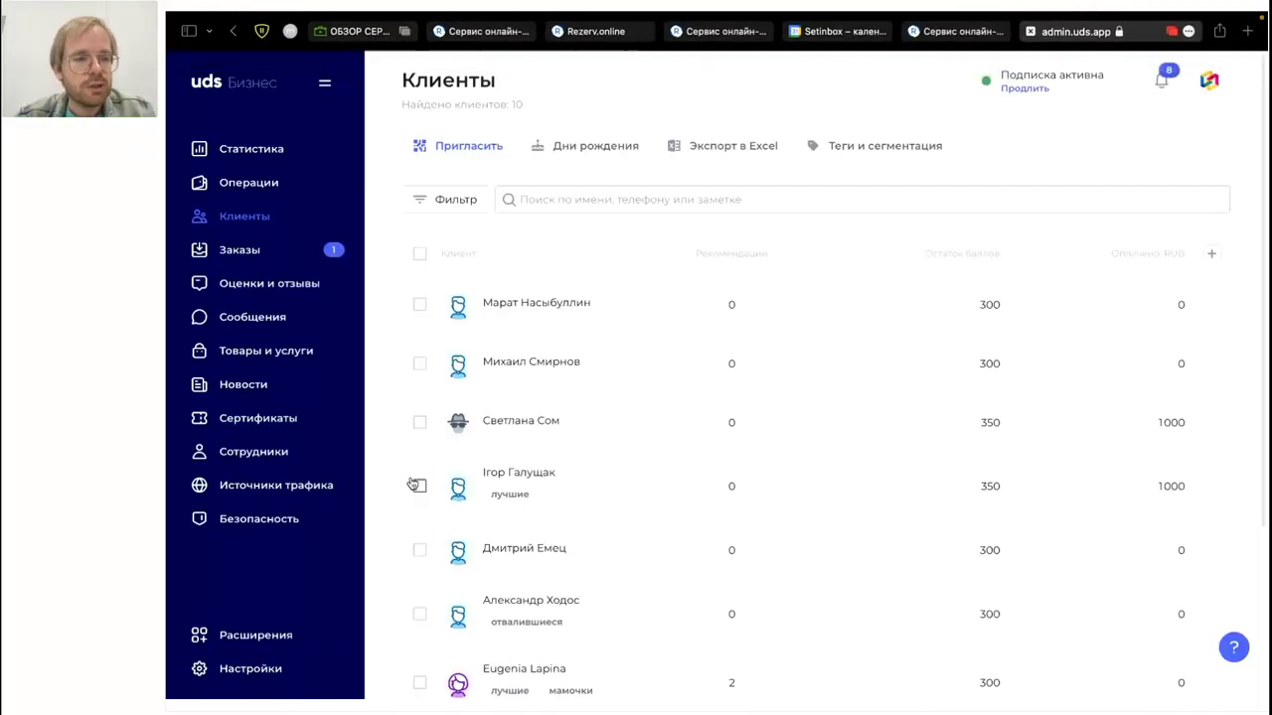
left_click(275, 670)
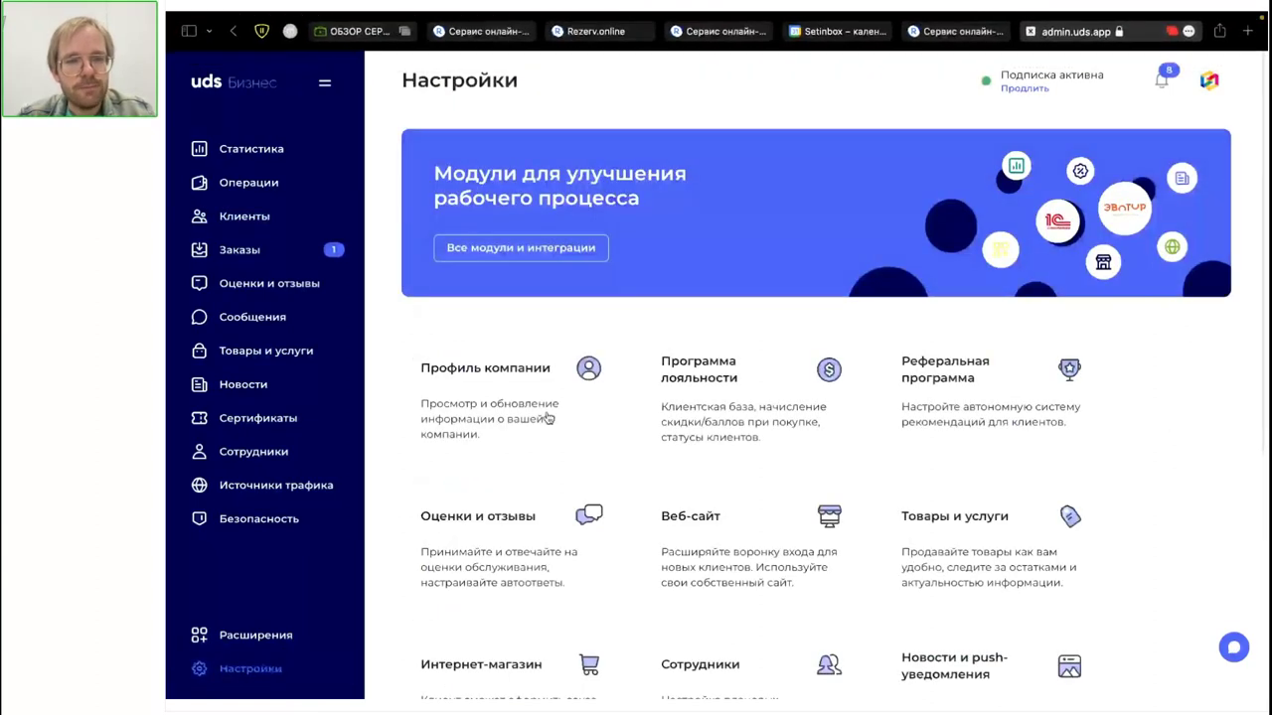
left_click(547, 417)
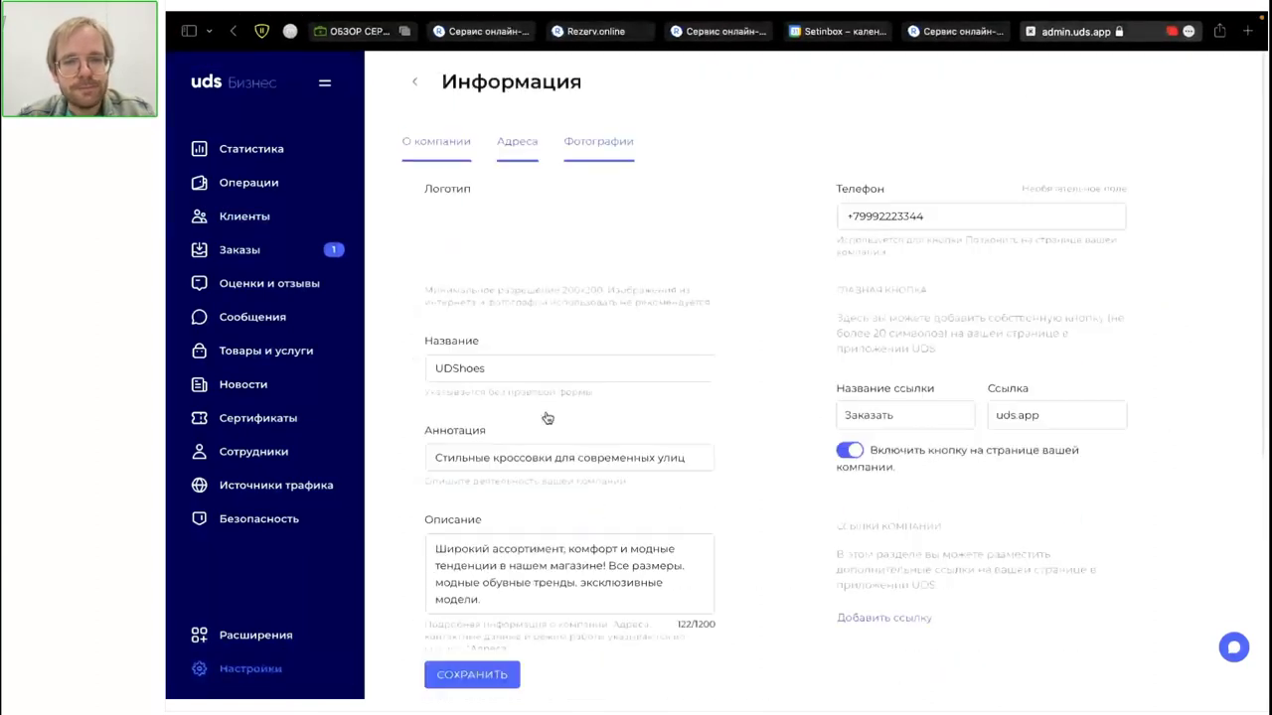
Step: Replace the button link with the Rezerv.online booking link, name it 'Записаться онлайн', and save
left_click(993, 414)
key("ctrl+a")
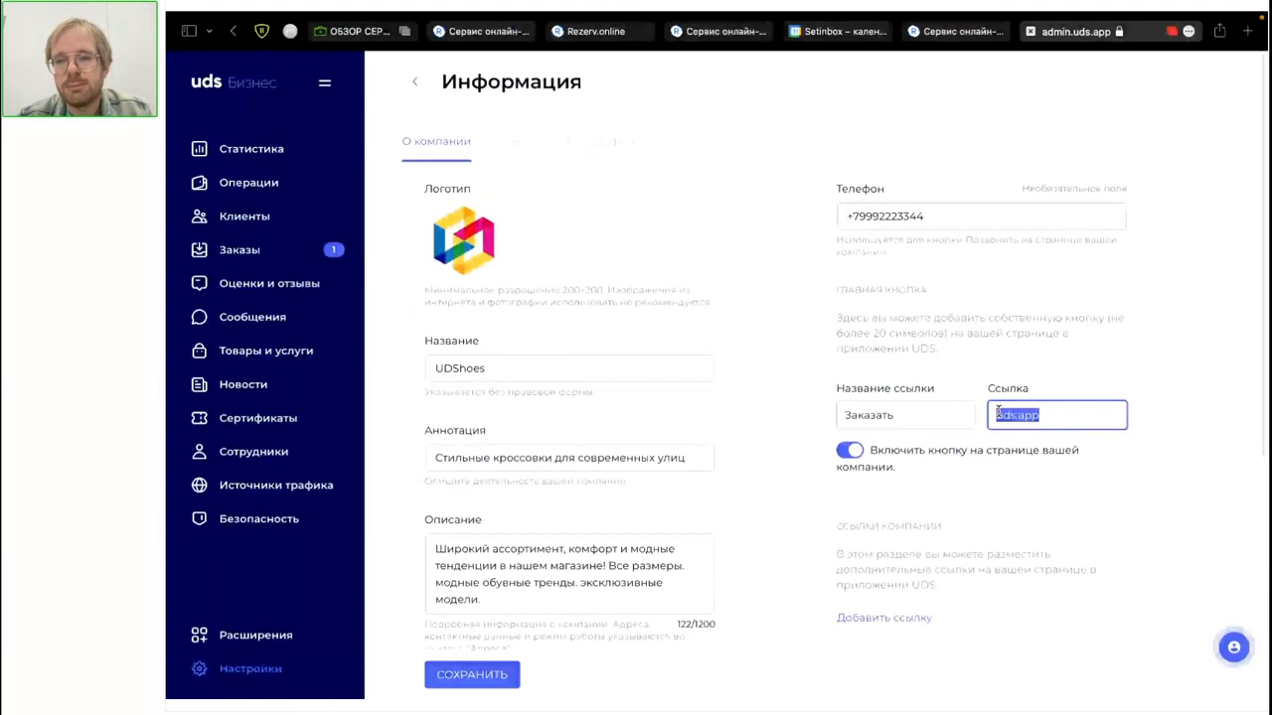
key("ctrl+v")
key("shift+Tab")
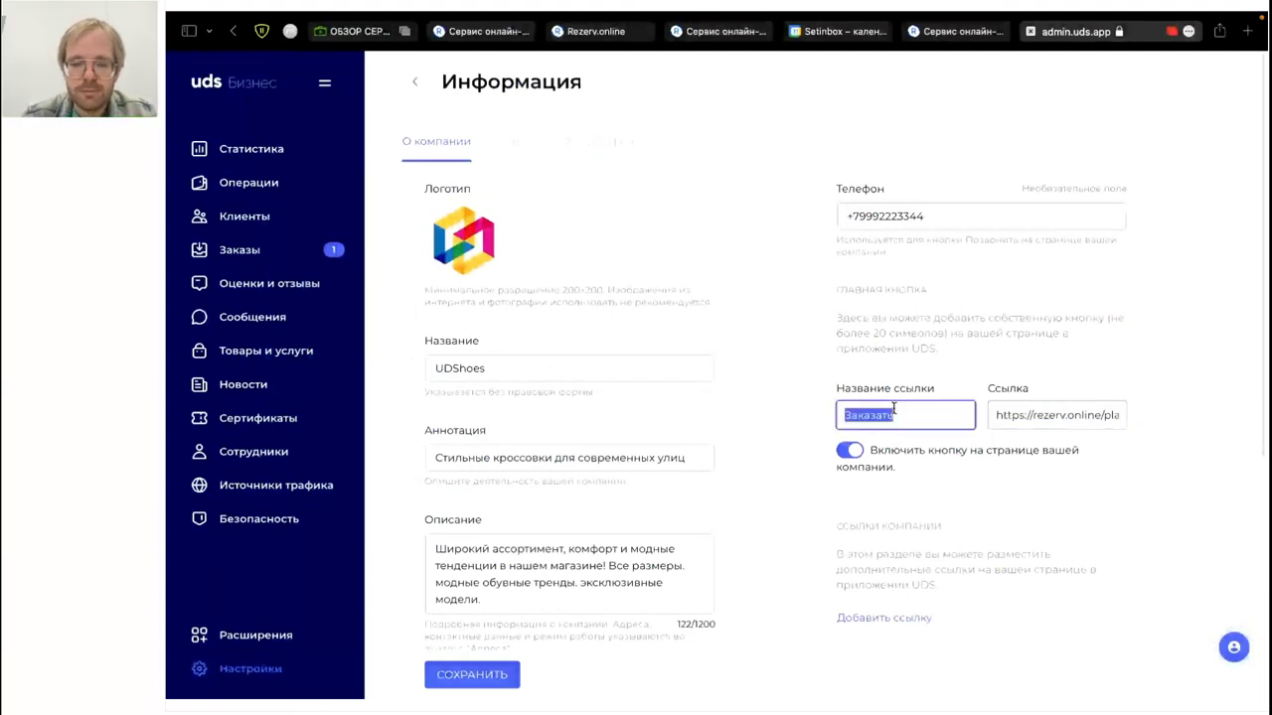
type("Pfg")
key("BackSpace")
key("BackSpace")
key("BackSpace")
type("Записаться онлайн")
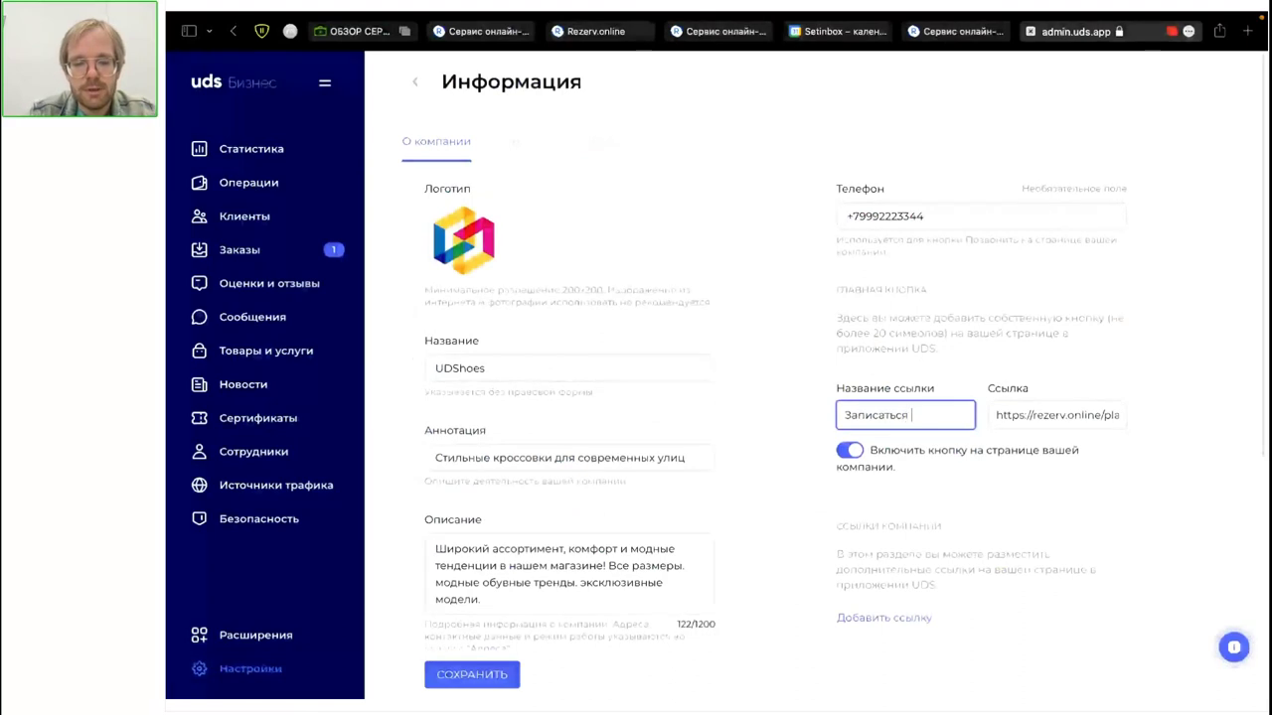
left_click(449, 676)
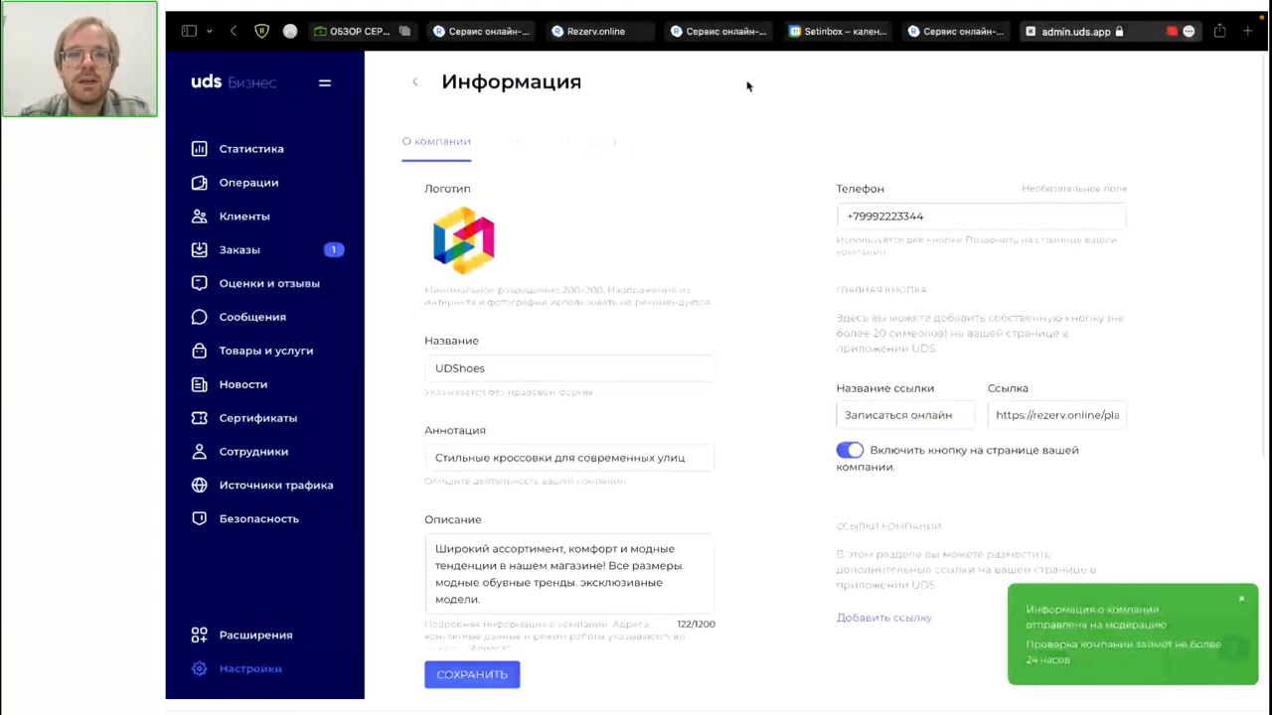
left_click(713, 31)
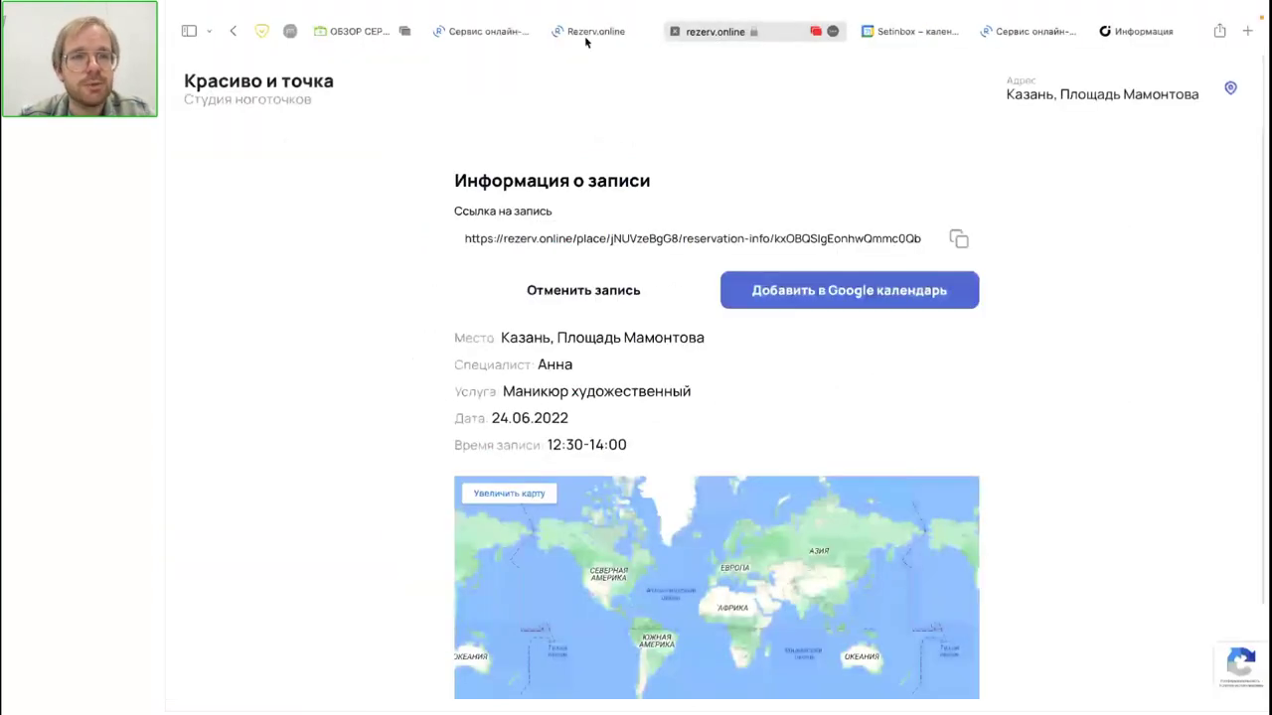
Step: Switch back to the Специалисты page listing Анна and Марина
left_click(490, 32)
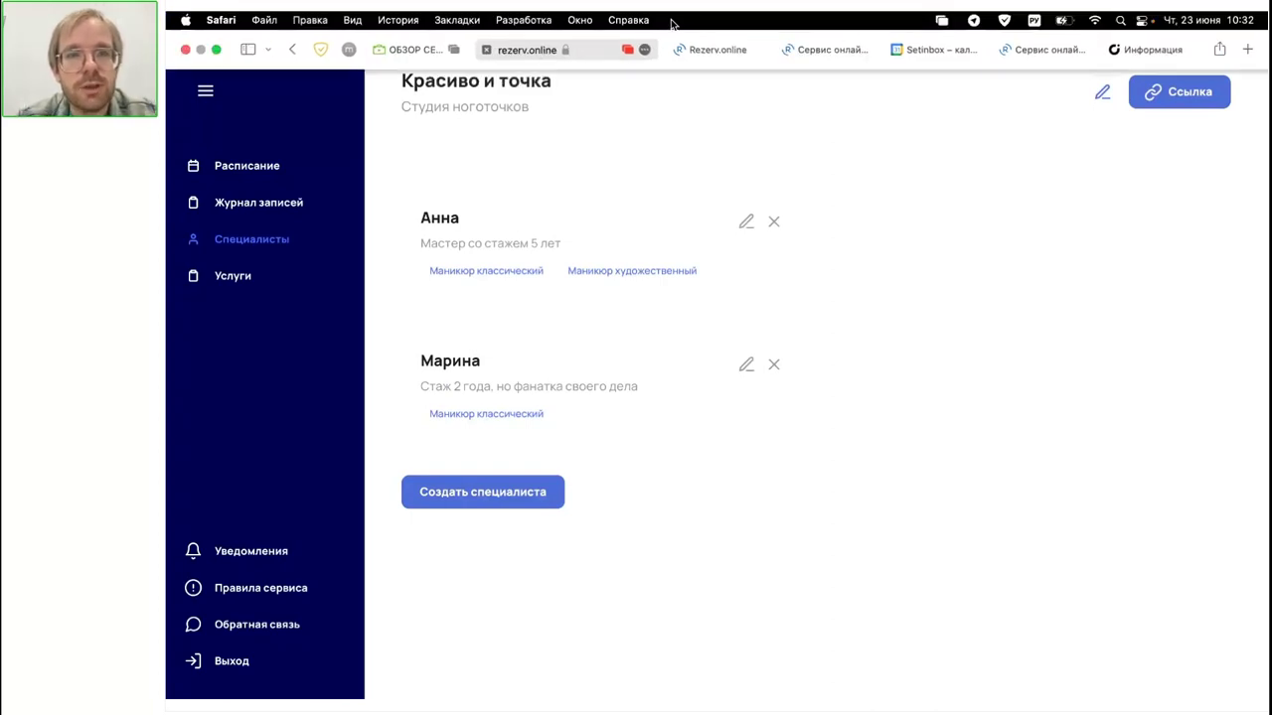
Step: Copy the studio's booking link from the Специалисты page again and switch to the pruffme webinar room
left_click(715, 49)
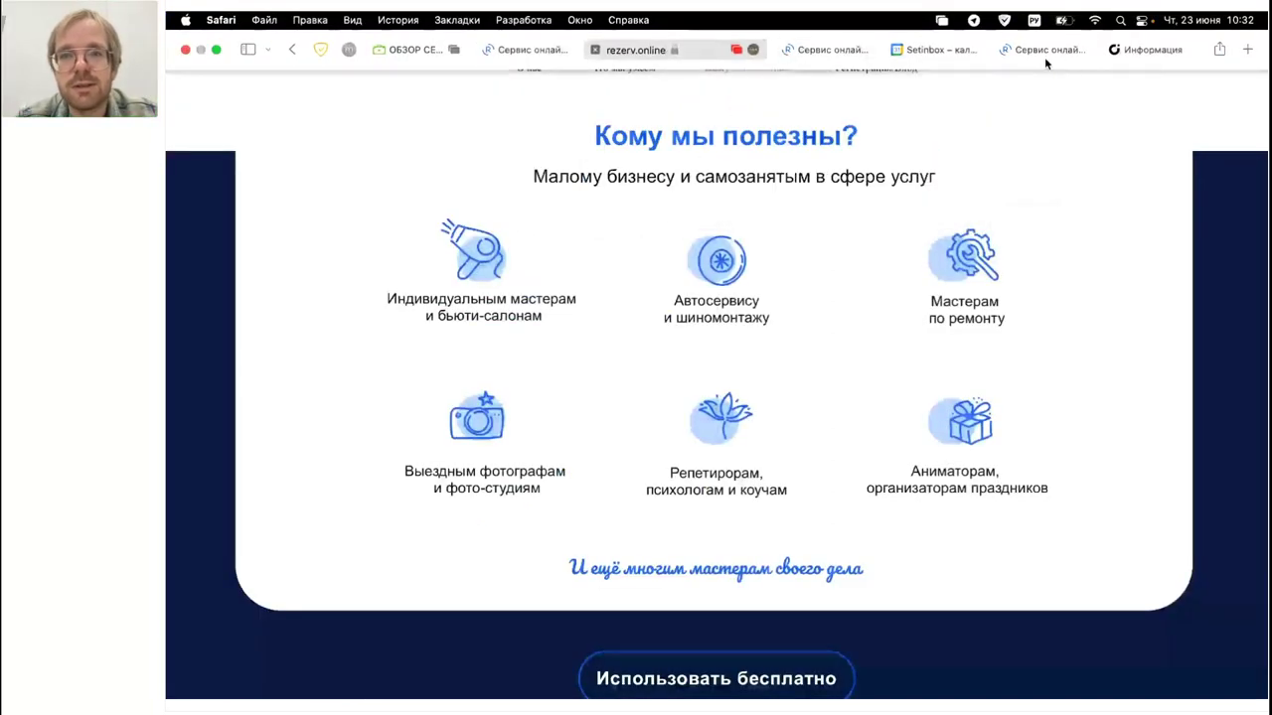
left_click(1043, 50)
left_click(509, 50)
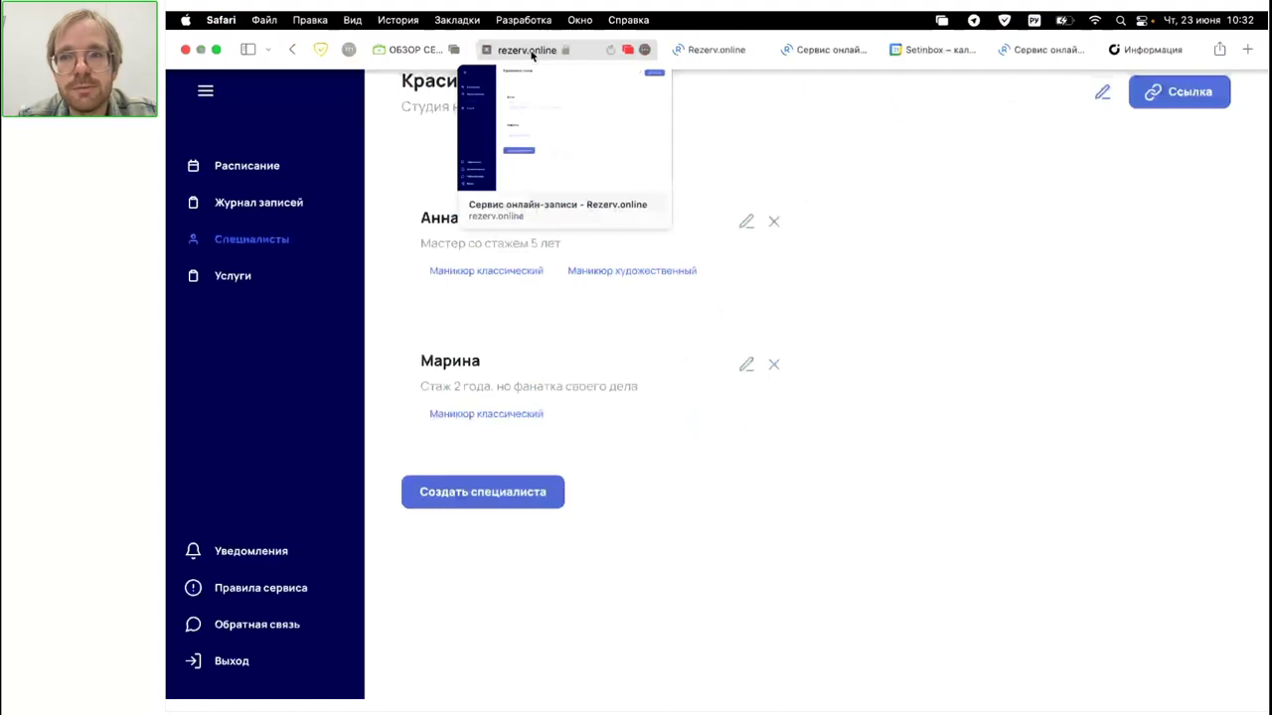
left_click(1197, 93)
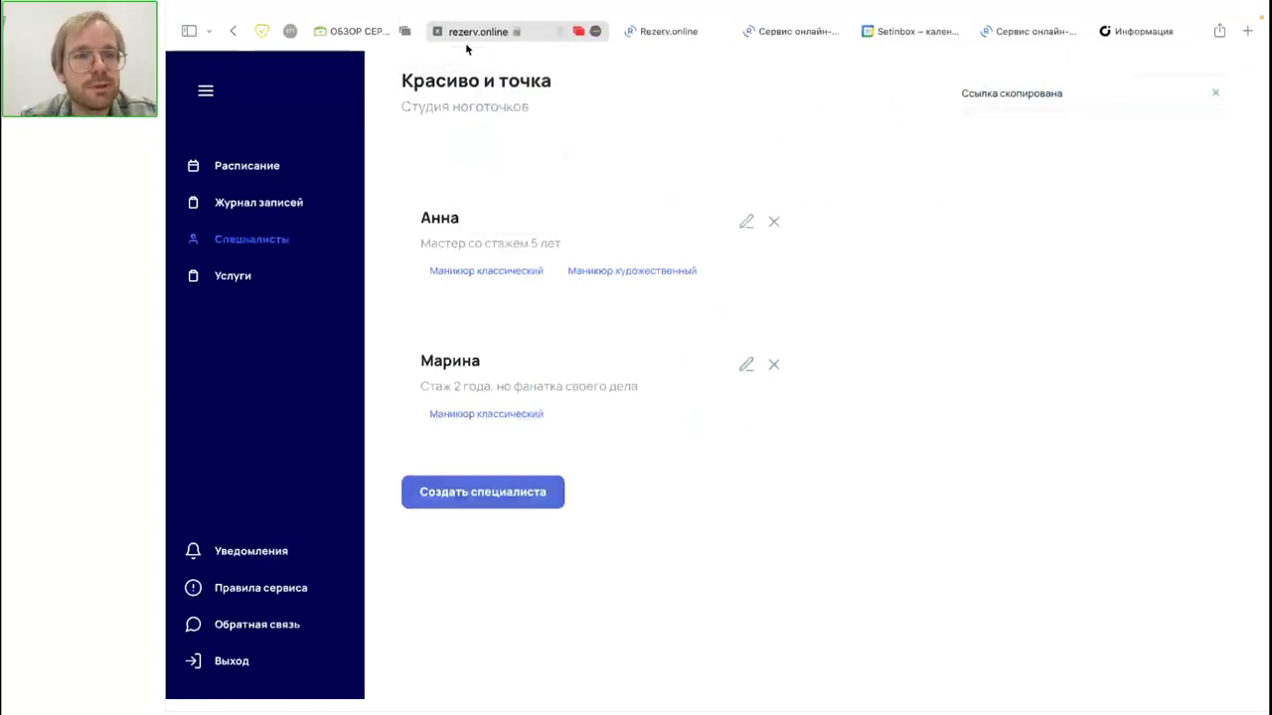
left_click(366, 30)
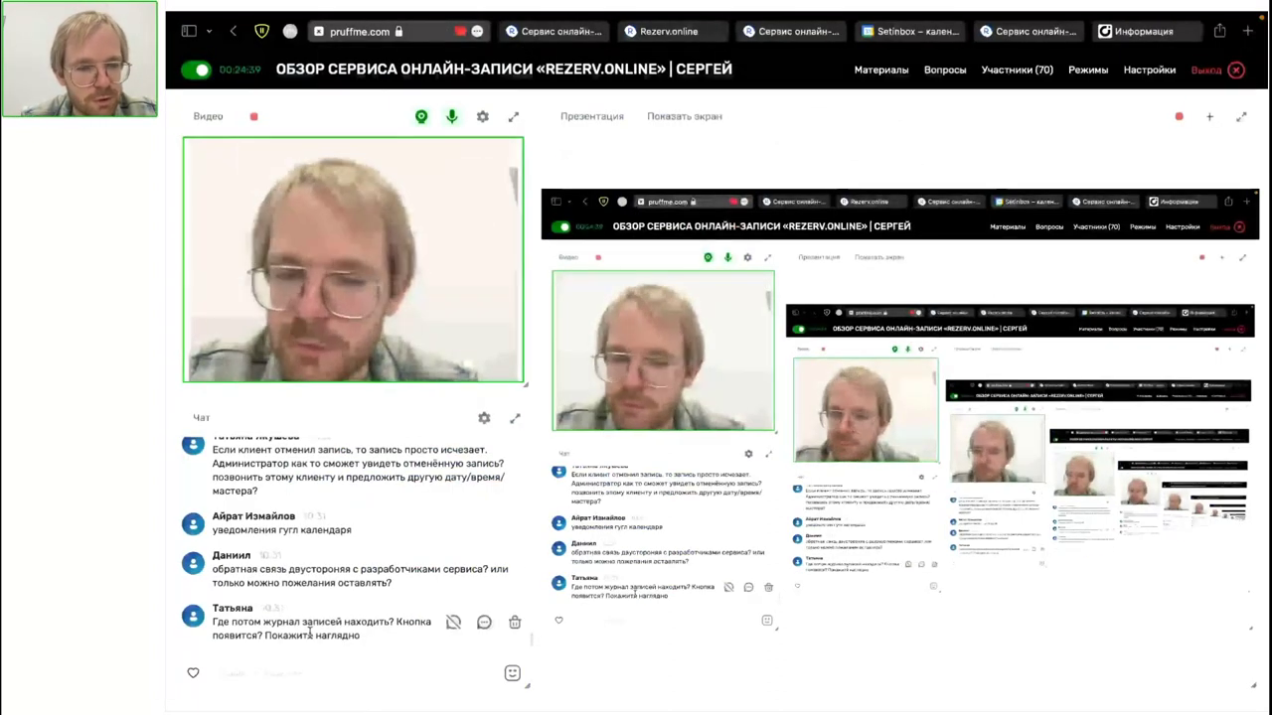
Step: Paste the studio's booking link into the webinar chat and send it
left_click(294, 672)
type("https://rezerv.online/place/jNUVzeBgG8/")
key("Return")
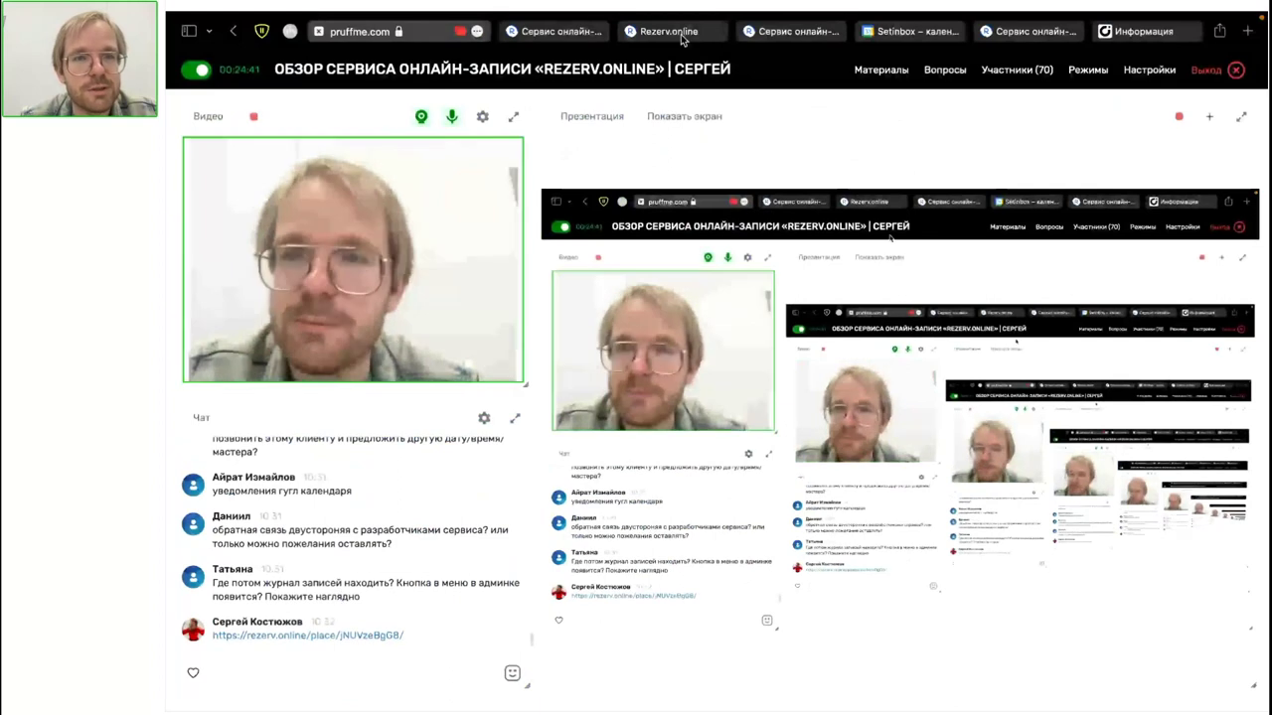
Step: Go back through the Rezerv.Online tabs to Анна's booking info page
left_click(569, 33)
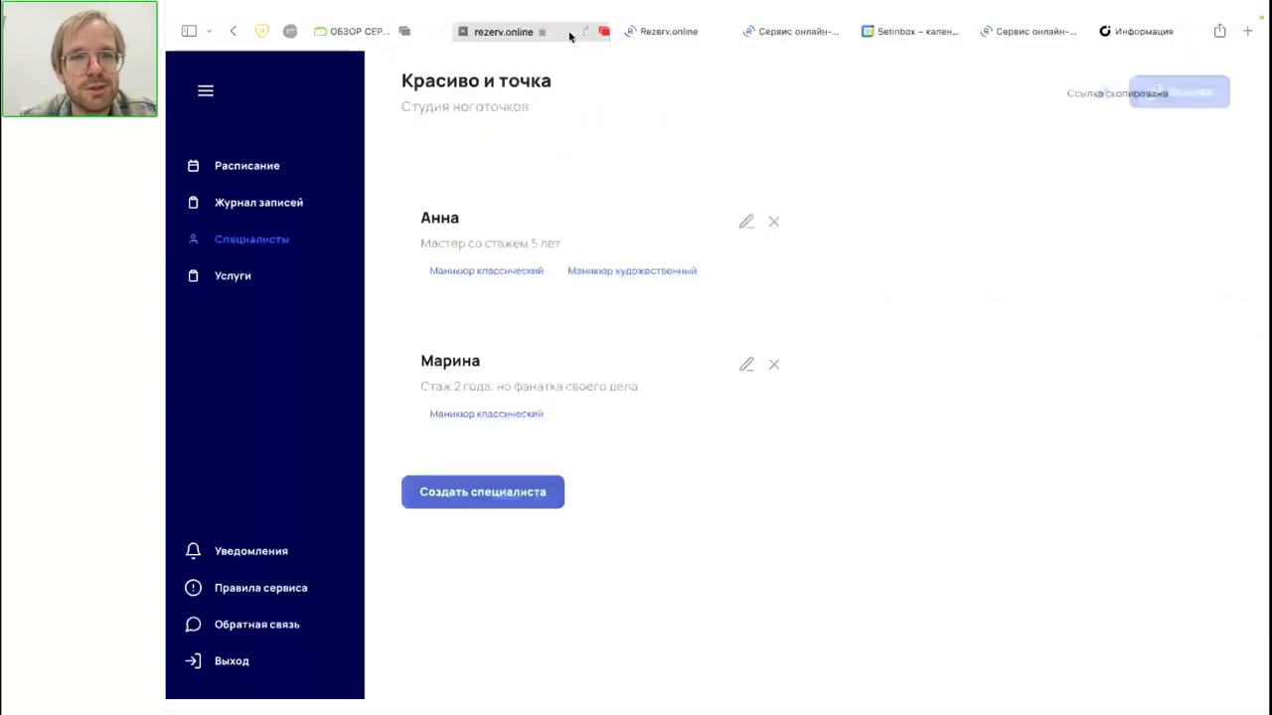
left_click(681, 32)
left_click(792, 32)
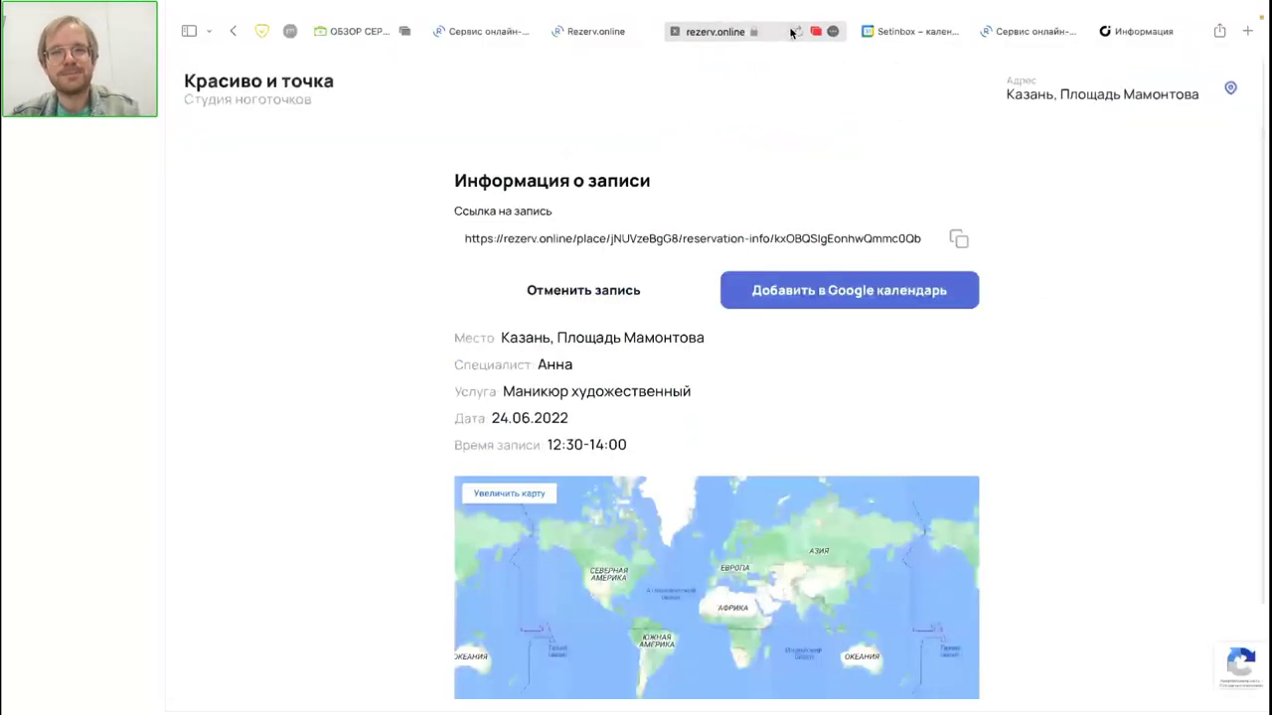
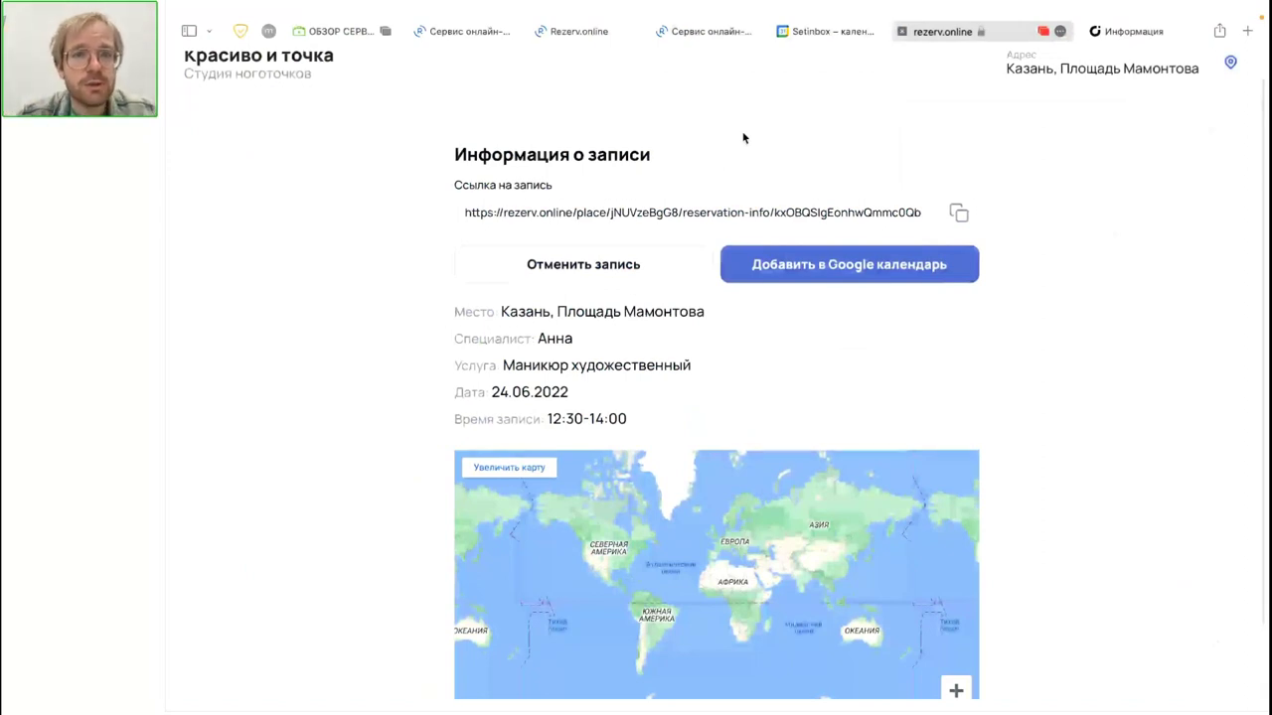
Step: Look over the client's booking confirmation page, then go back to the admin Специалисты list
left_click(707, 31)
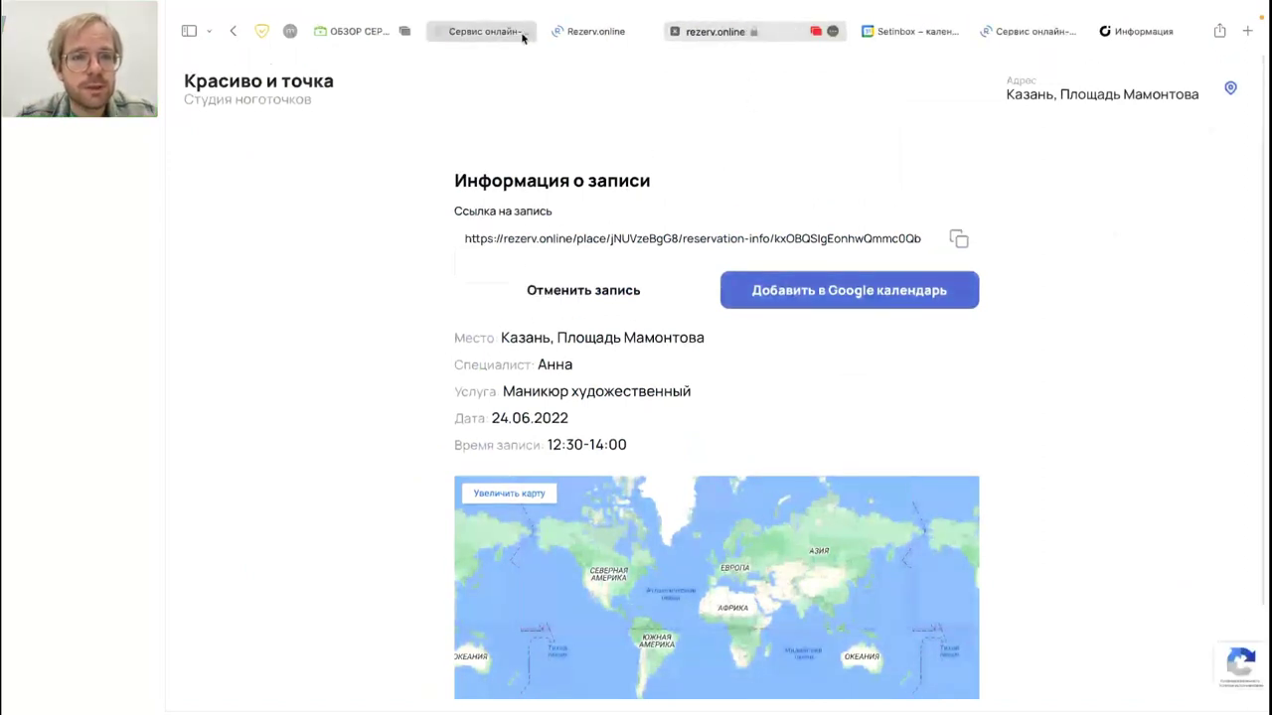
left_click(487, 31)
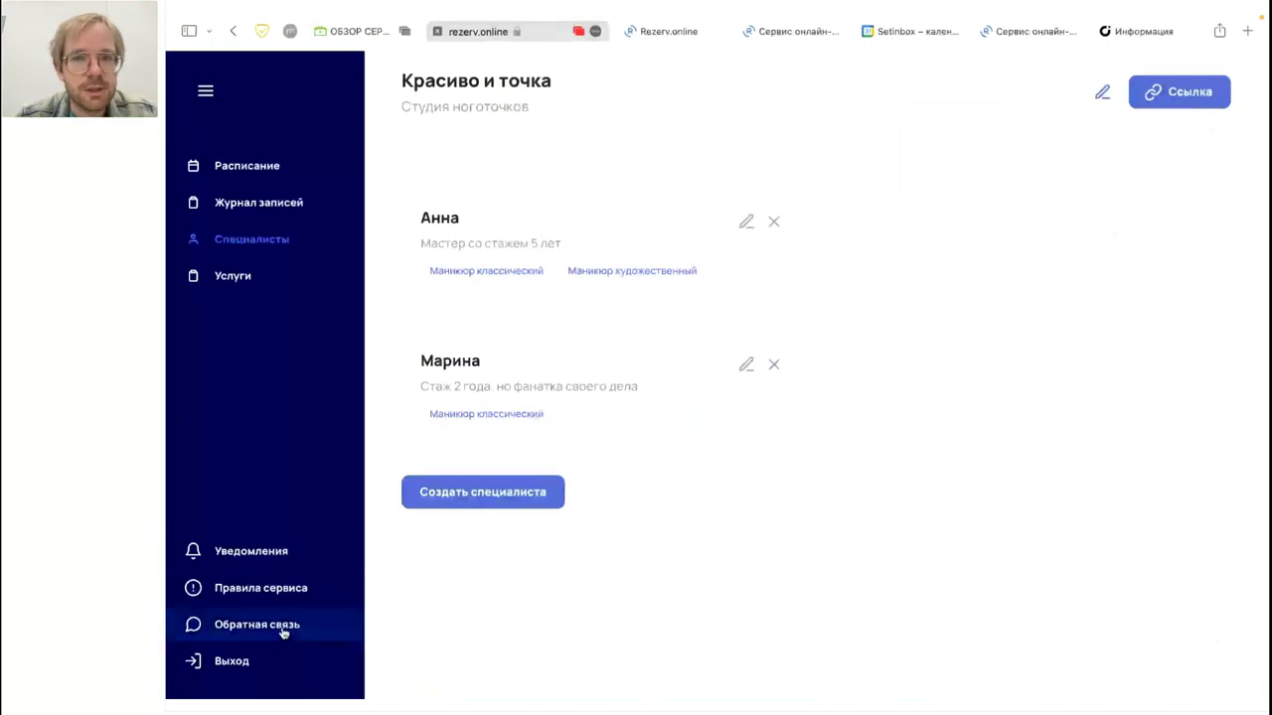
left_click(1045, 33)
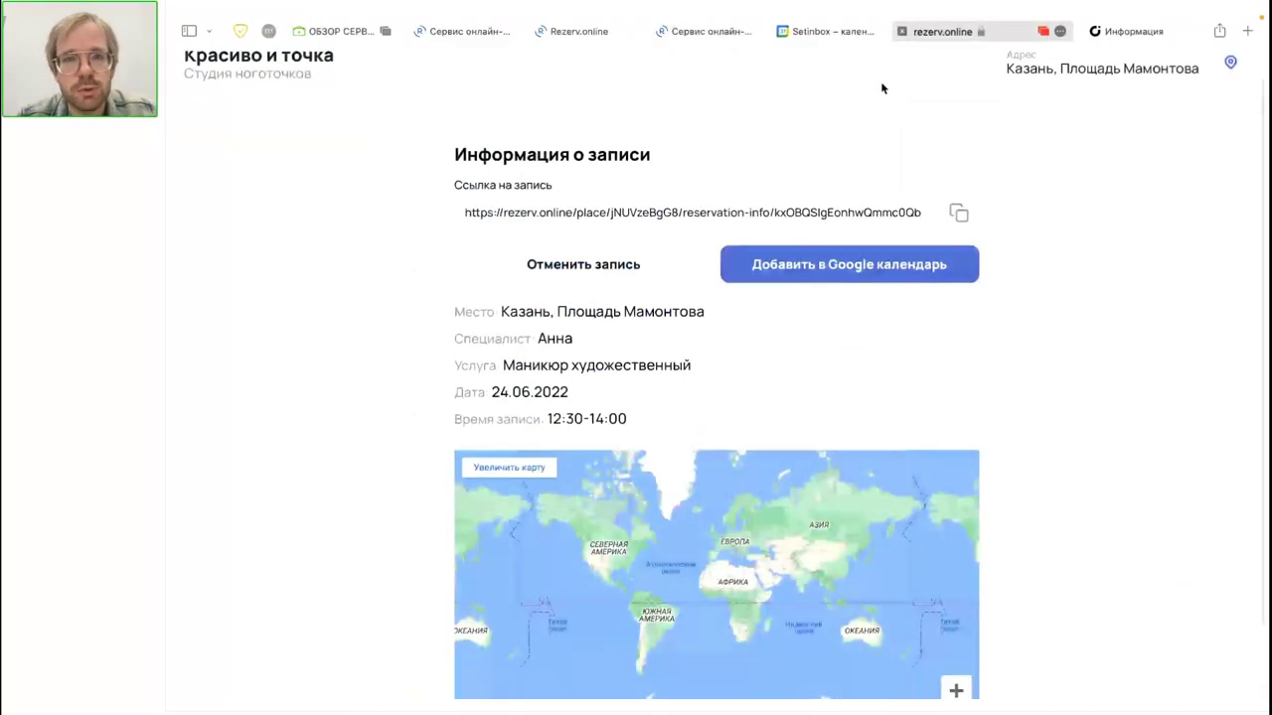
left_click(724, 36)
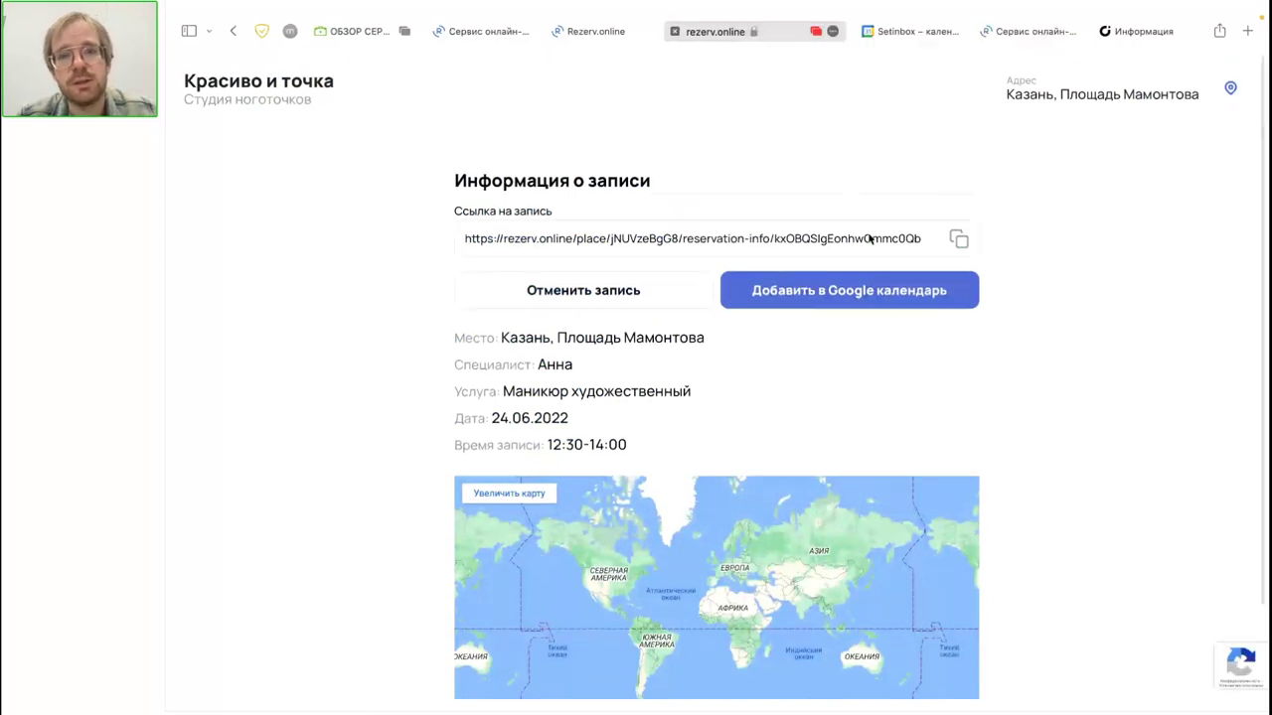
scroll(695, 149, "down", 1)
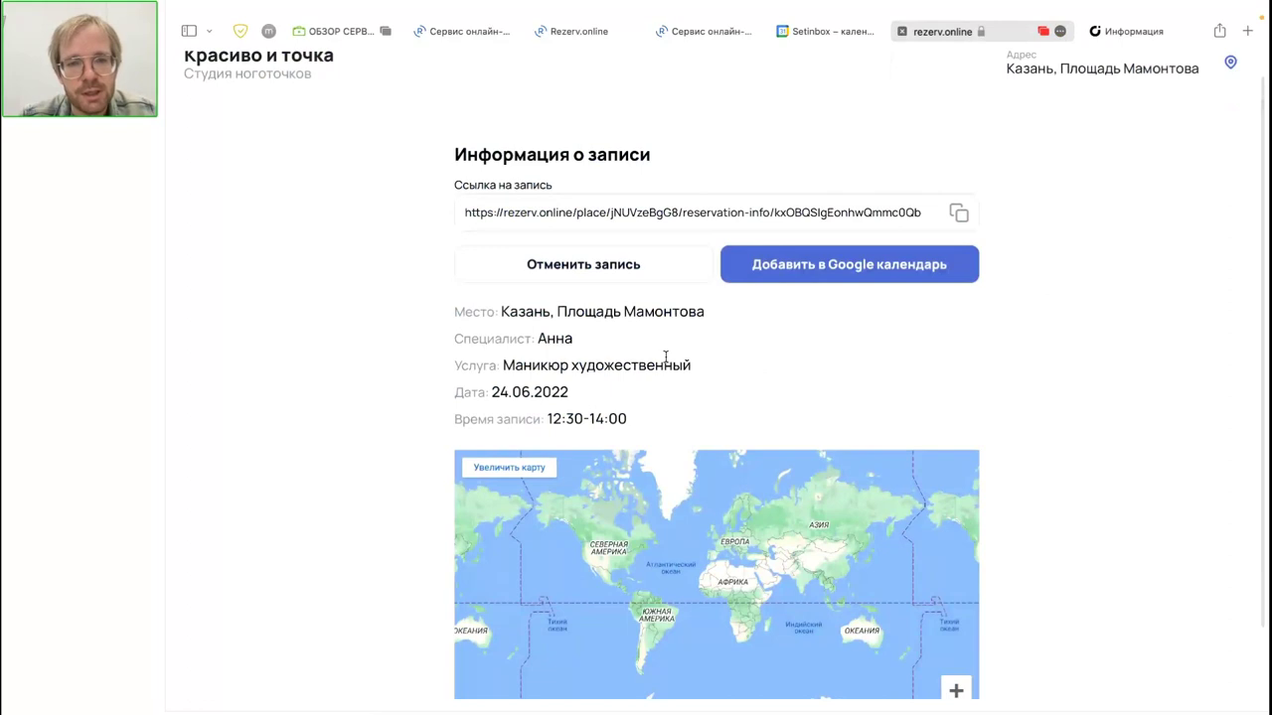
scroll(665, 356, "up", 1)
scroll(666, 358, "up", 1)
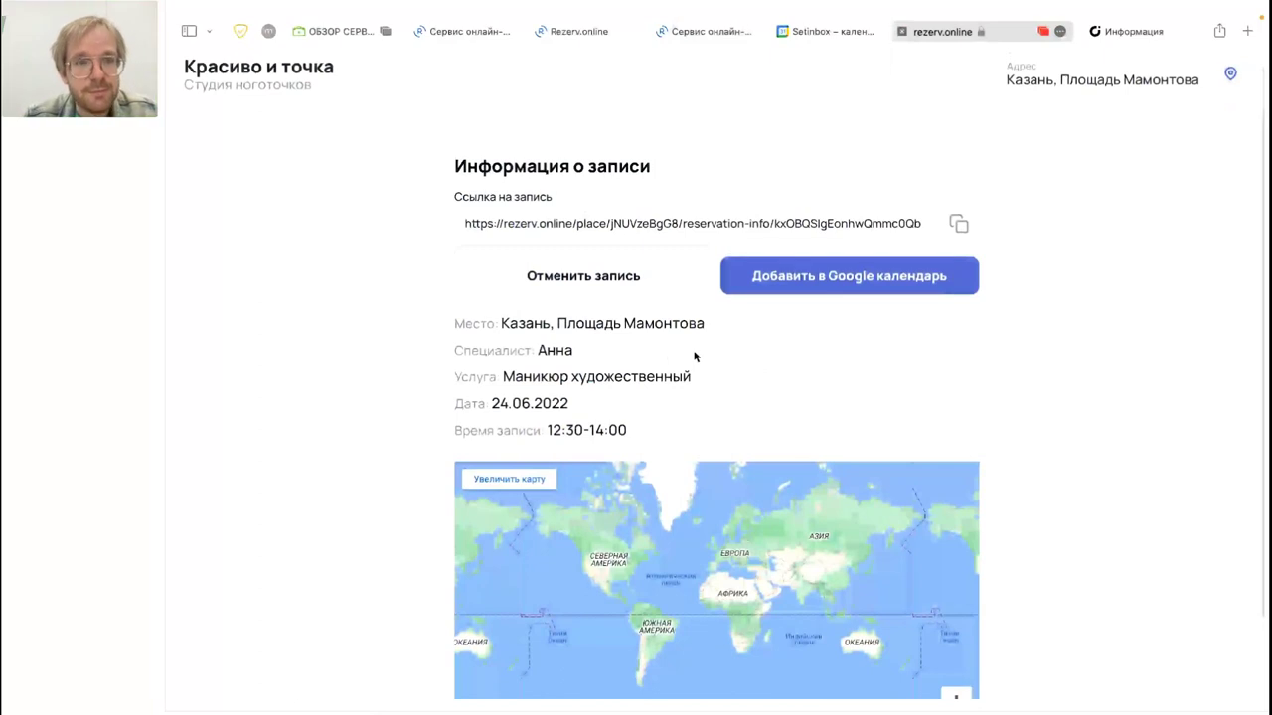
left_click(477, 33)
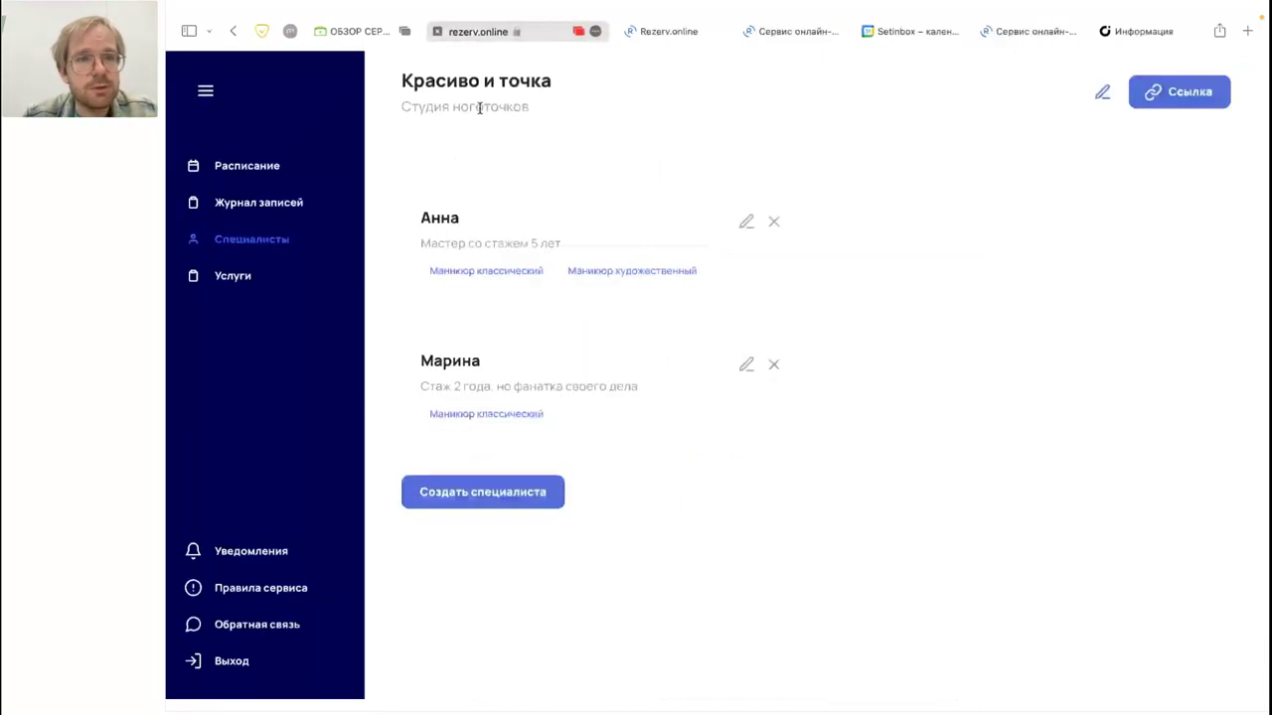
Step: Dismiss Safari's address and bookmarks menus and open Журнал записей for Thursday, 23 June
left_click(490, 32)
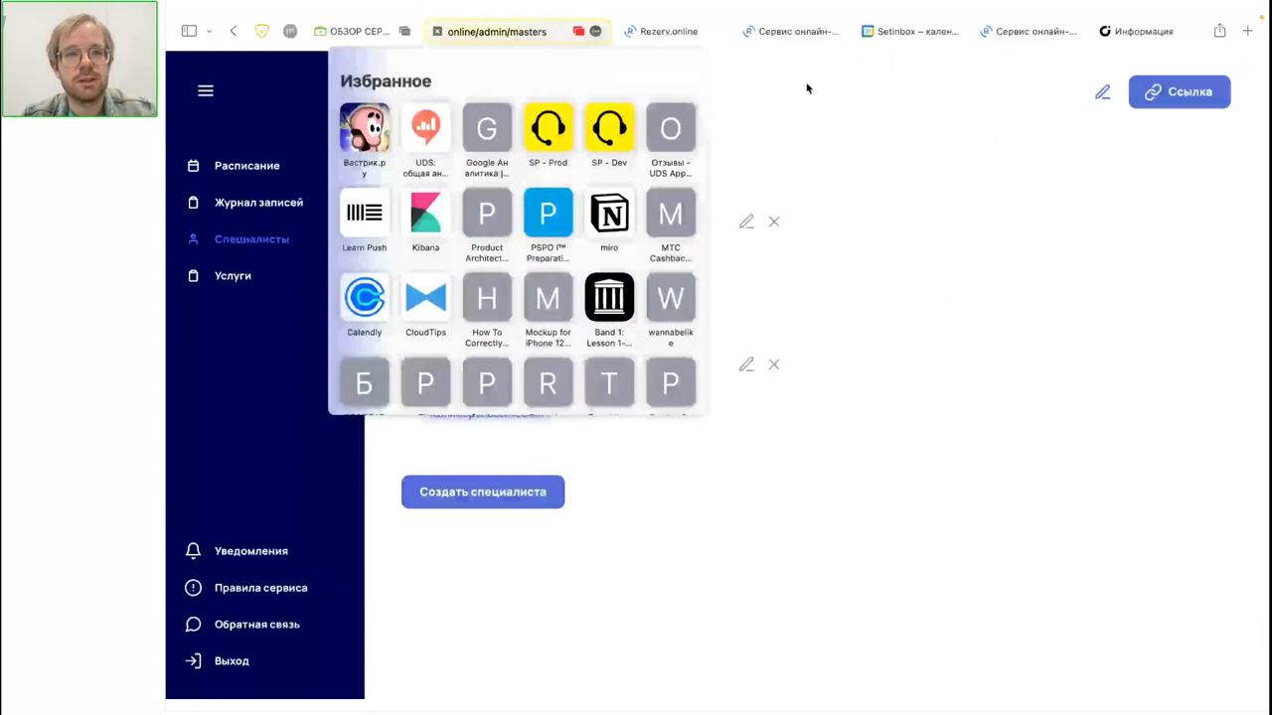
left_click(808, 87)
left_click(493, 33)
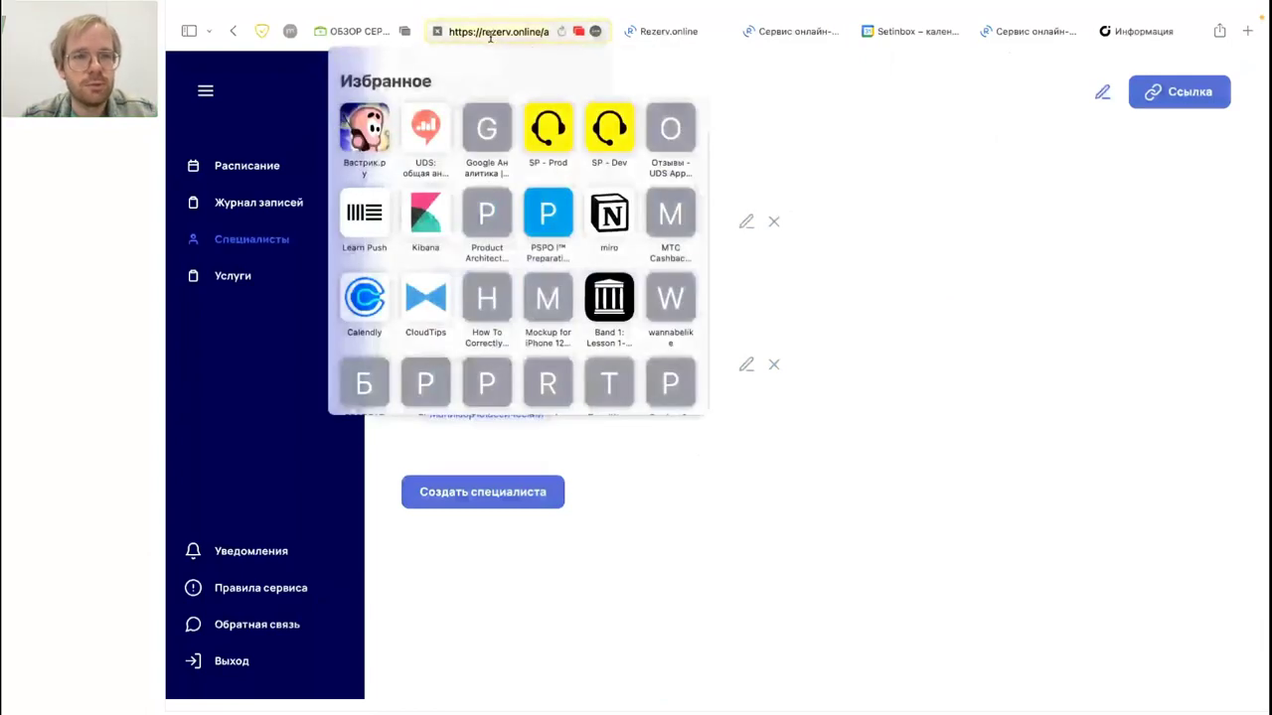
left_click(915, 103)
left_click(457, 20)
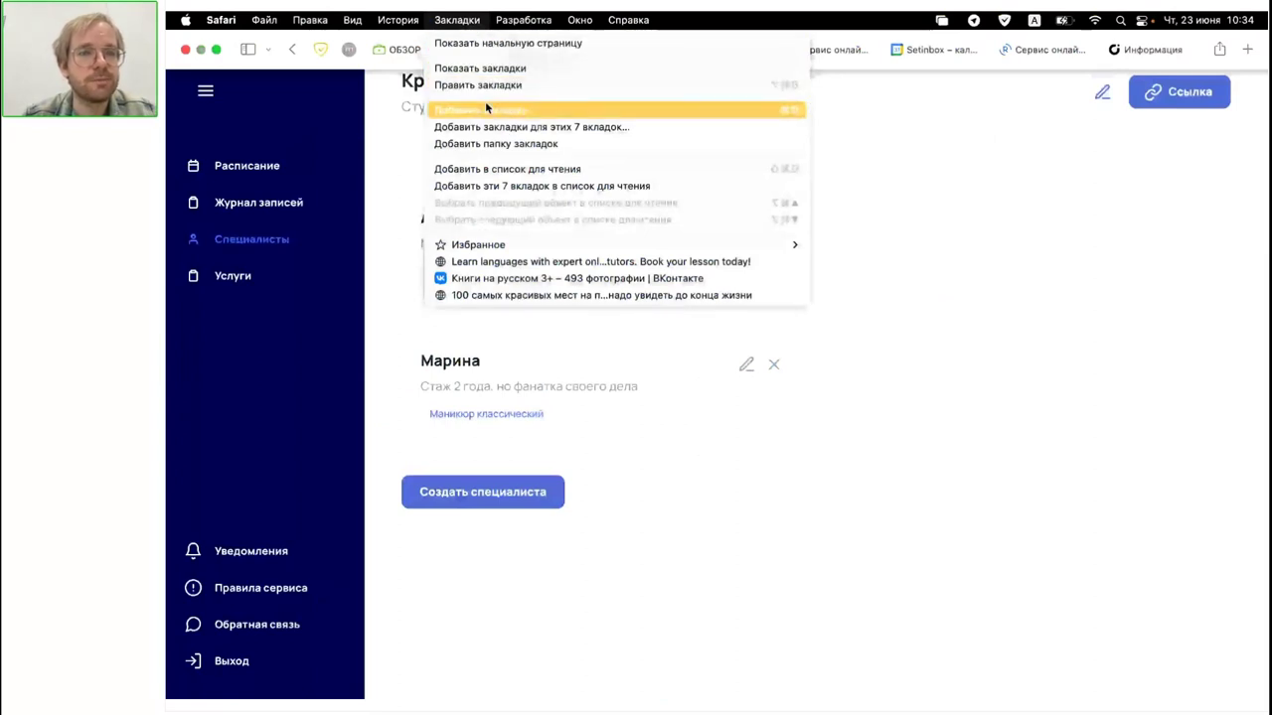
left_click(1017, 282)
Step: Show Friday 24 June's bookings in the journal and scroll through the day
left_click(255, 206)
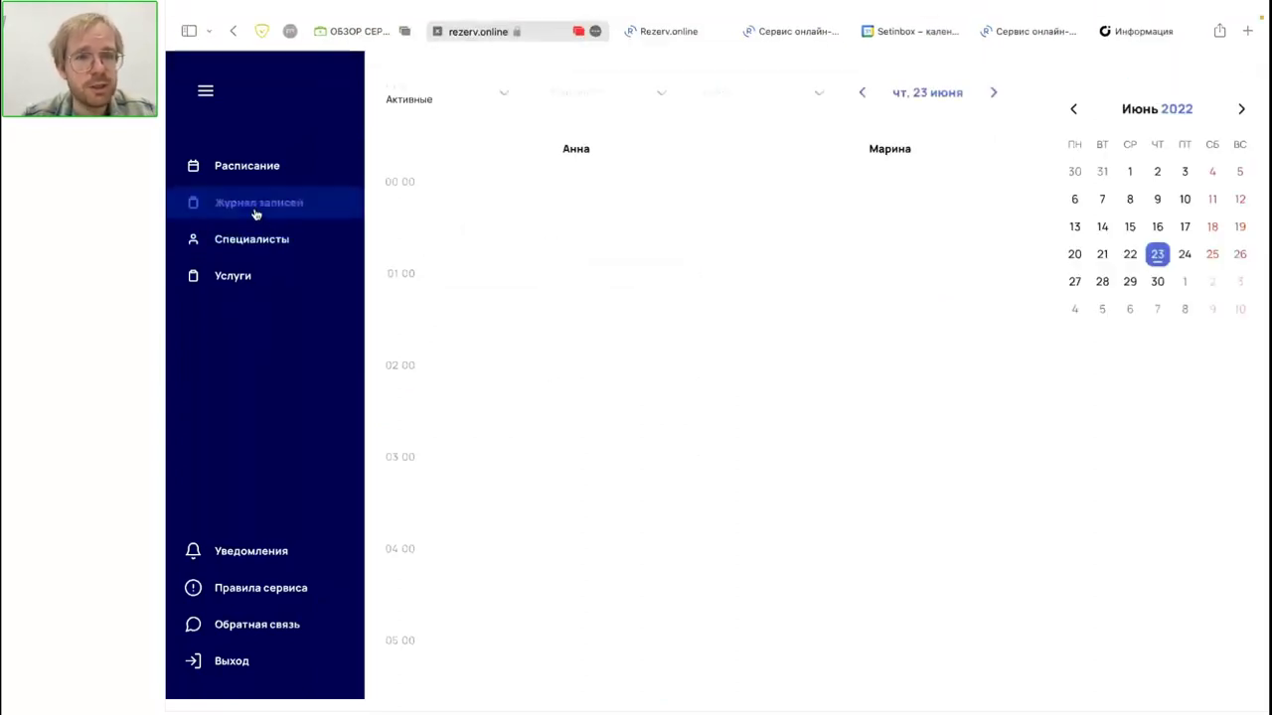
left_click(1184, 256)
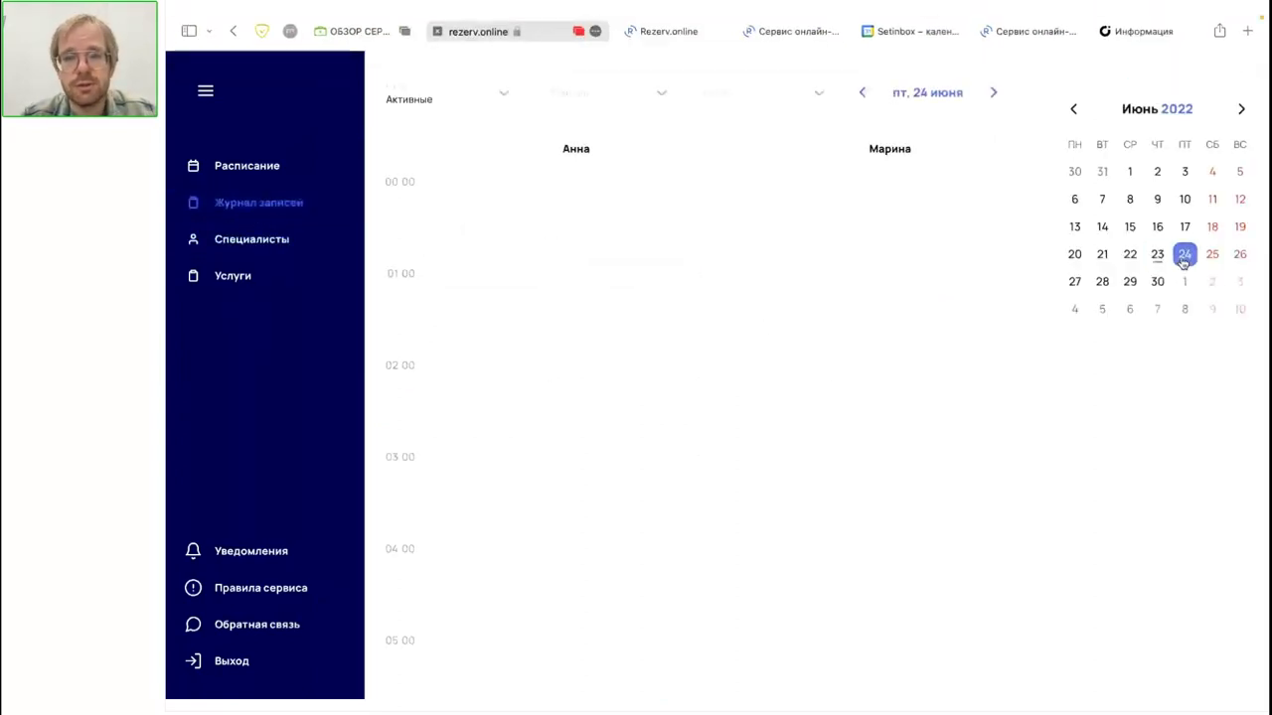
scroll(706, 419, "down", 2)
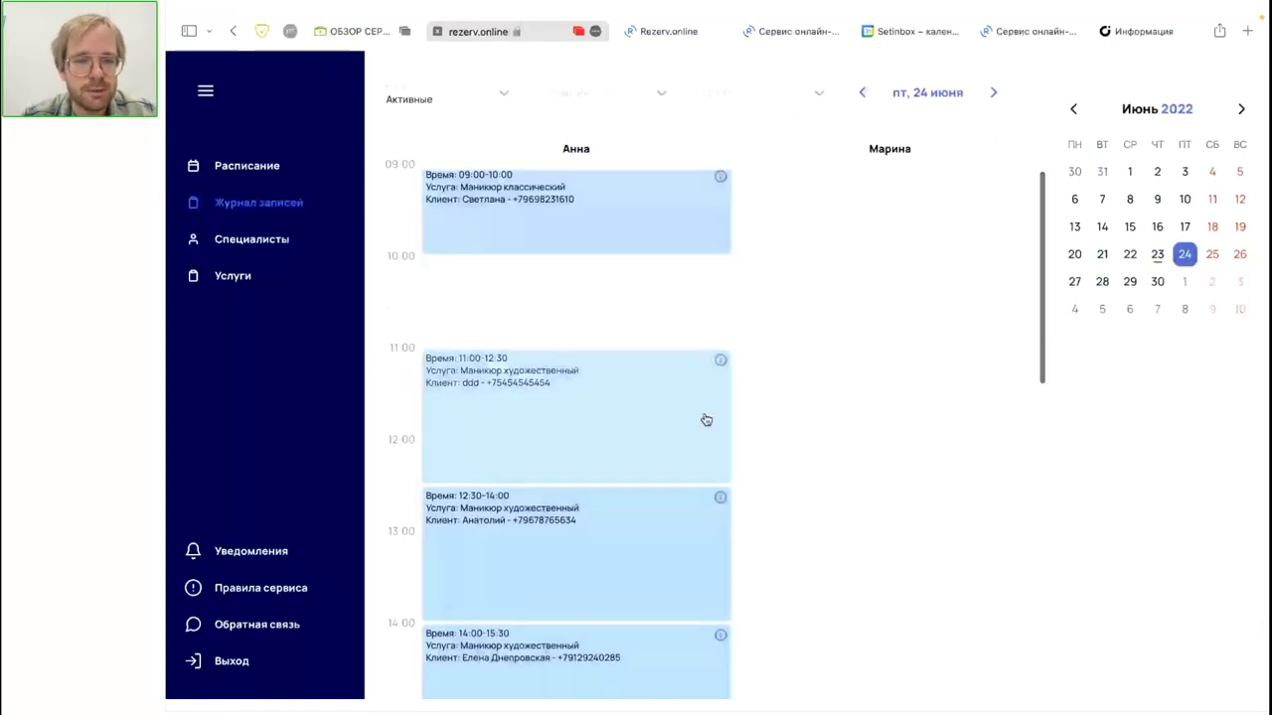
scroll(705, 420, "down", 3)
scroll(705, 419, "down", 2)
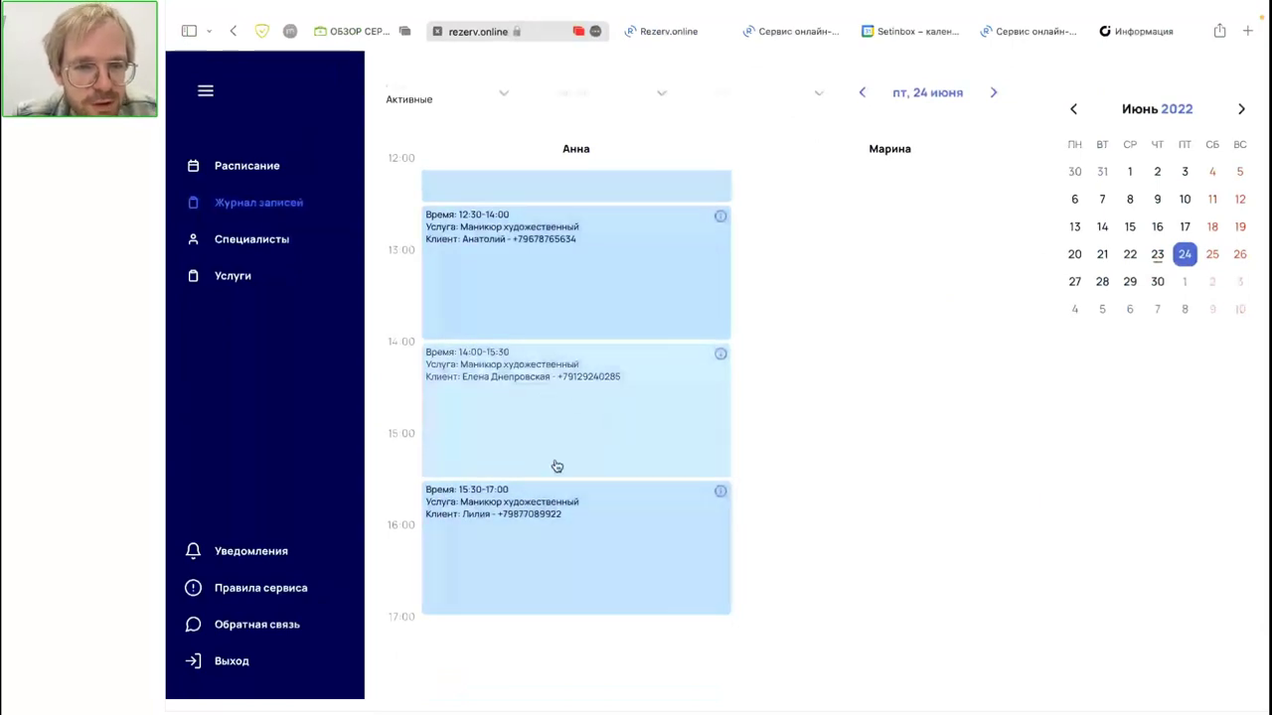
scroll(602, 361, "up", 3)
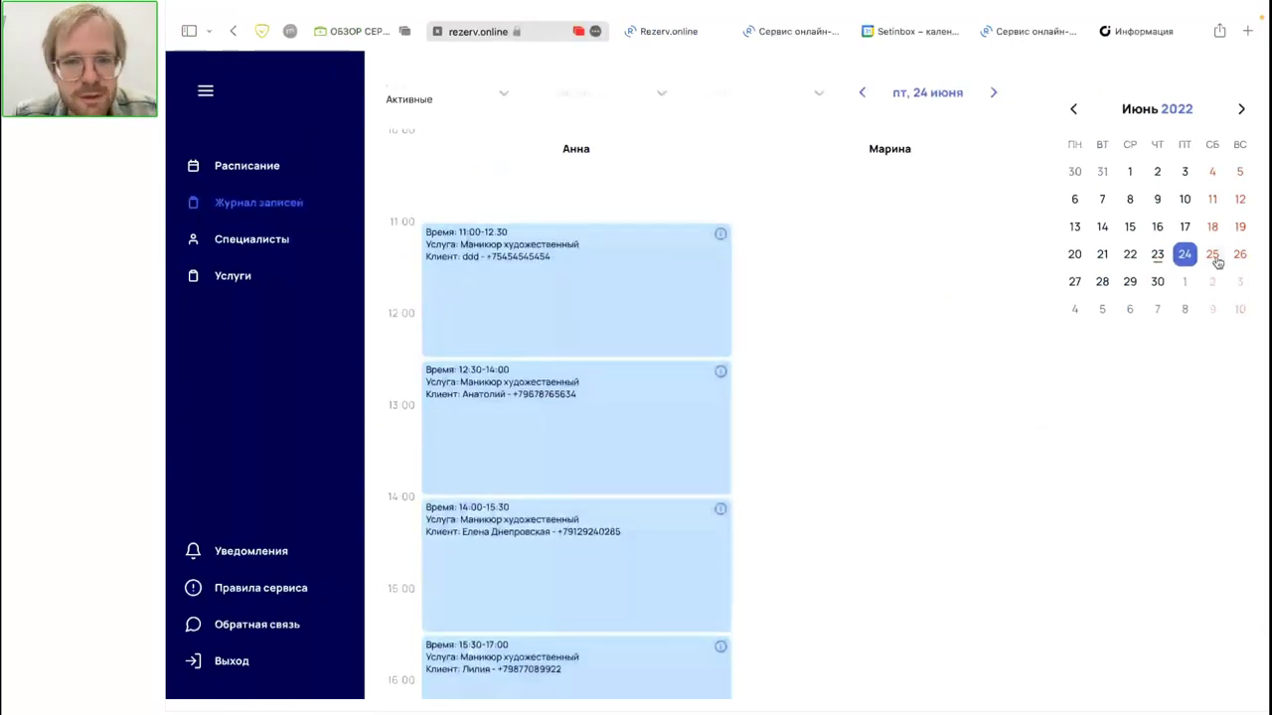
Step: Step the journal through 25, 26, 27, 28 and 29 June
left_click(1212, 254)
scroll(994, 349, "up", 1)
scroll(987, 354, "down", 2)
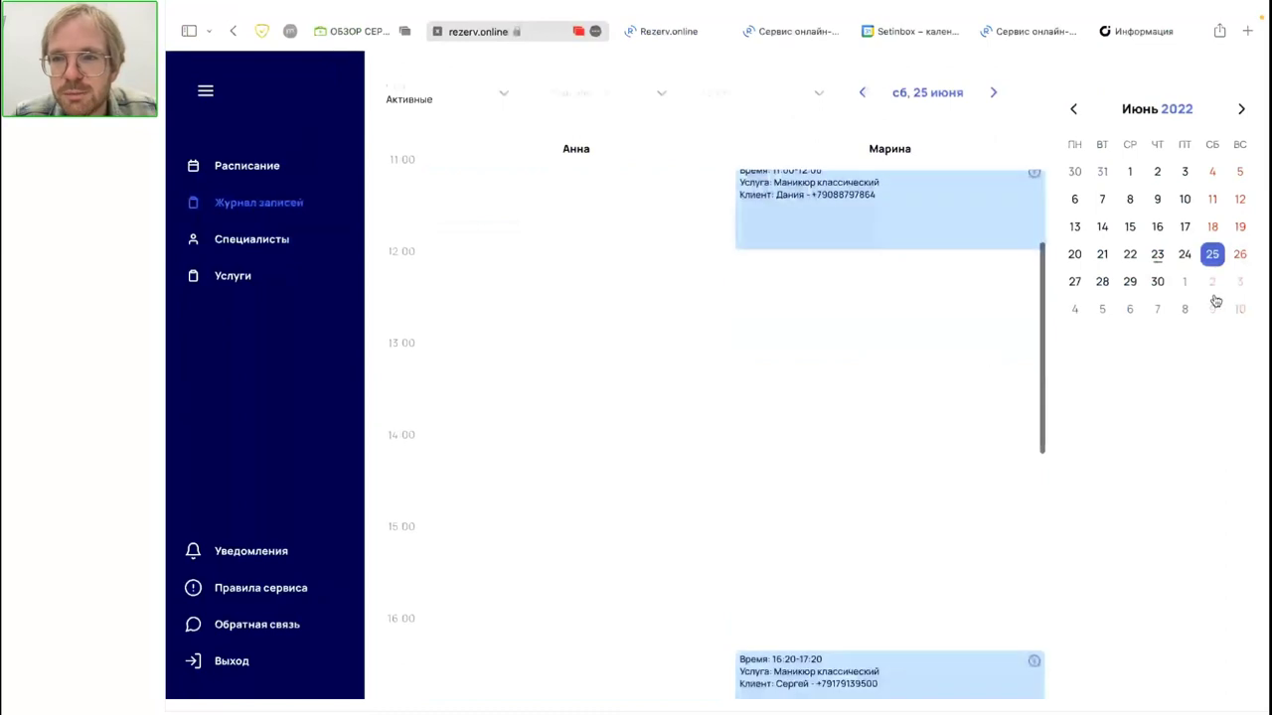
scroll(1152, 347, "down", 3)
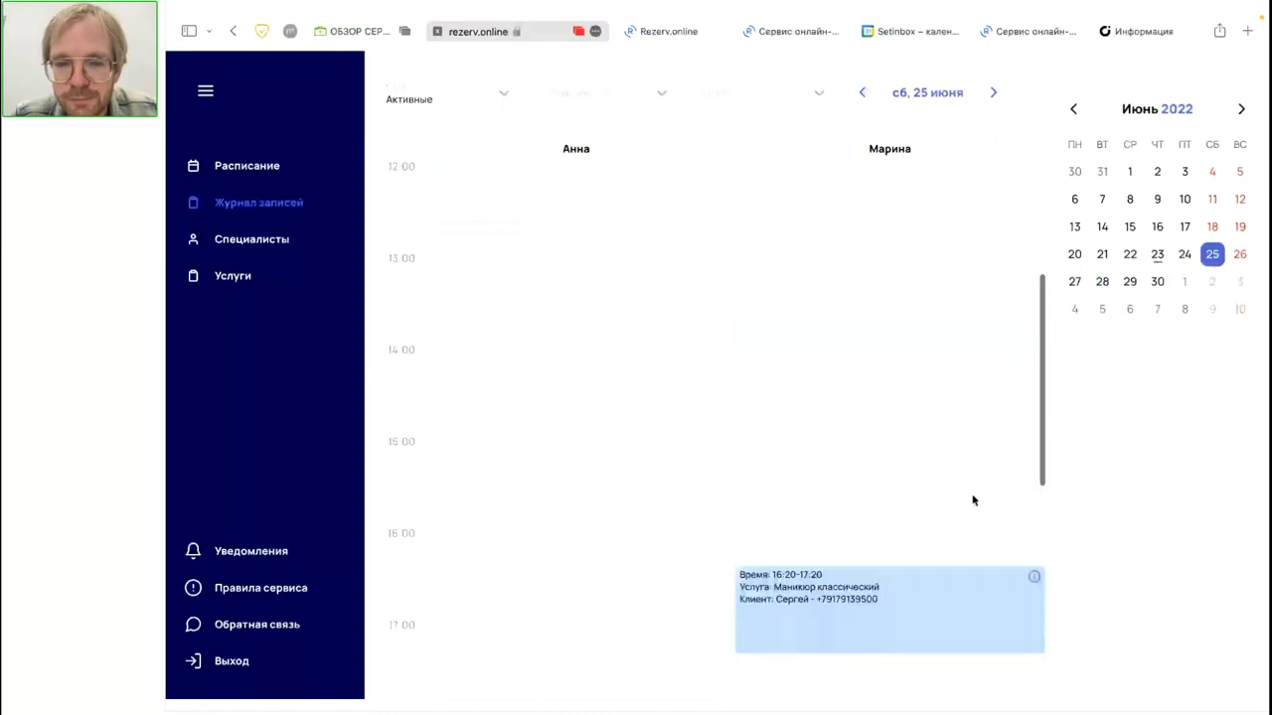
left_click(1240, 254)
scroll(474, 443, "up", 3)
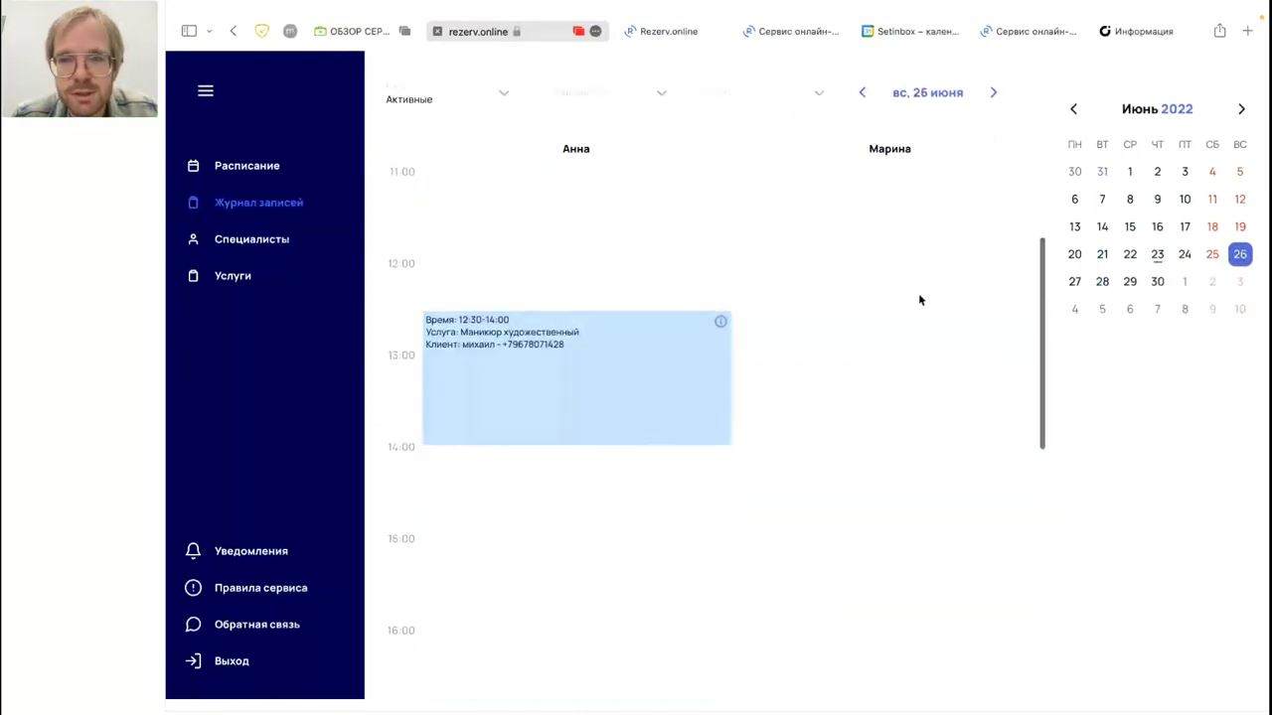
left_click(1074, 282)
scroll(895, 391, "down", 3)
left_click(1103, 284)
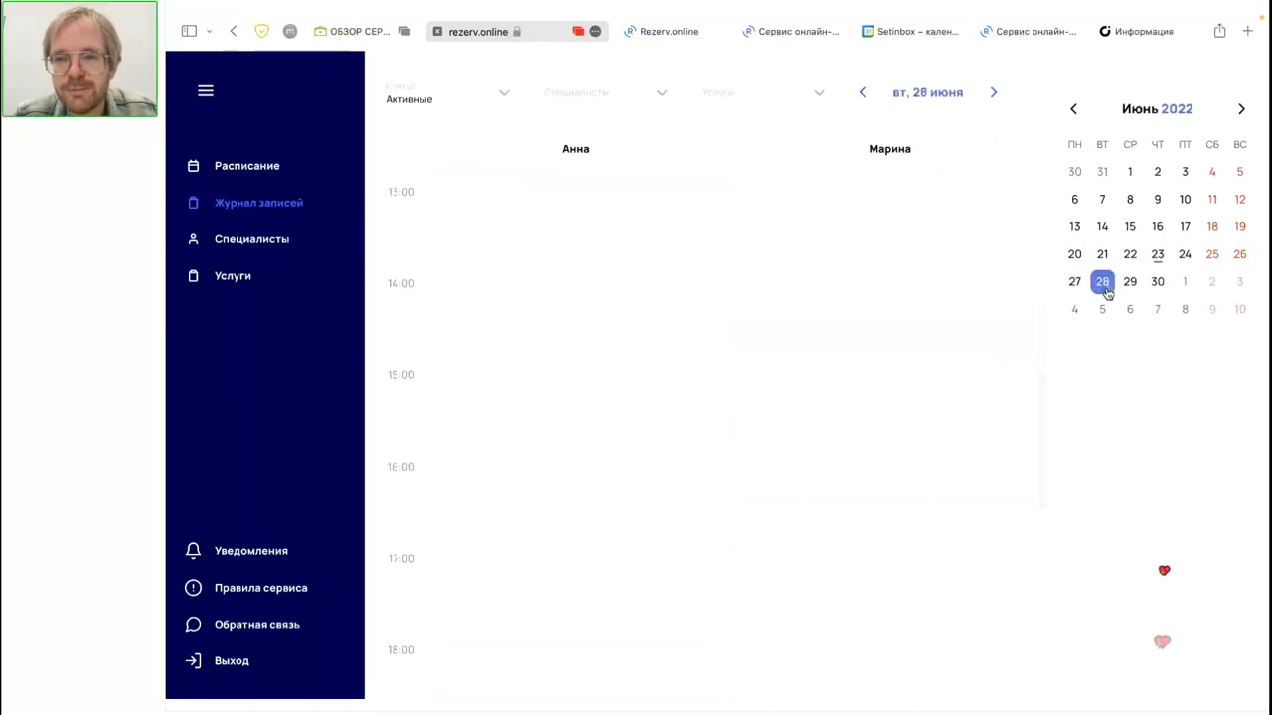
left_click(1131, 283)
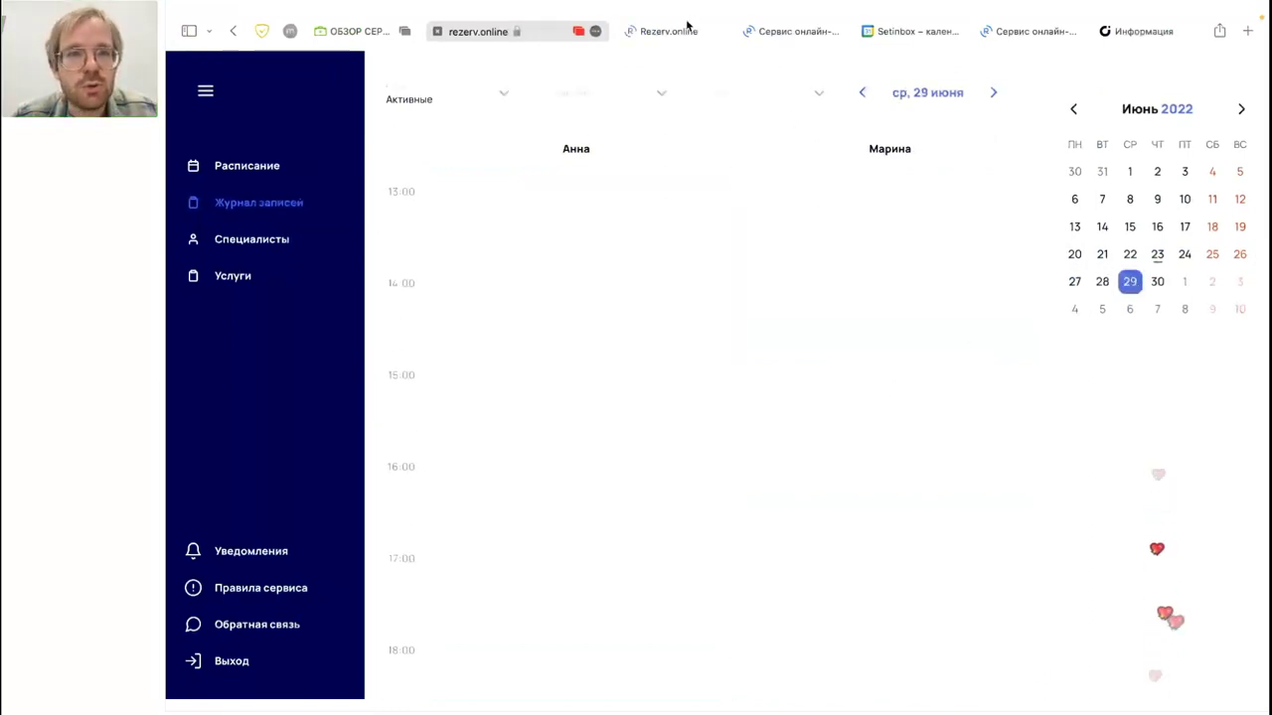
Step: Glance at the webinar broadcast tab and return to the booking journal
left_click(349, 31)
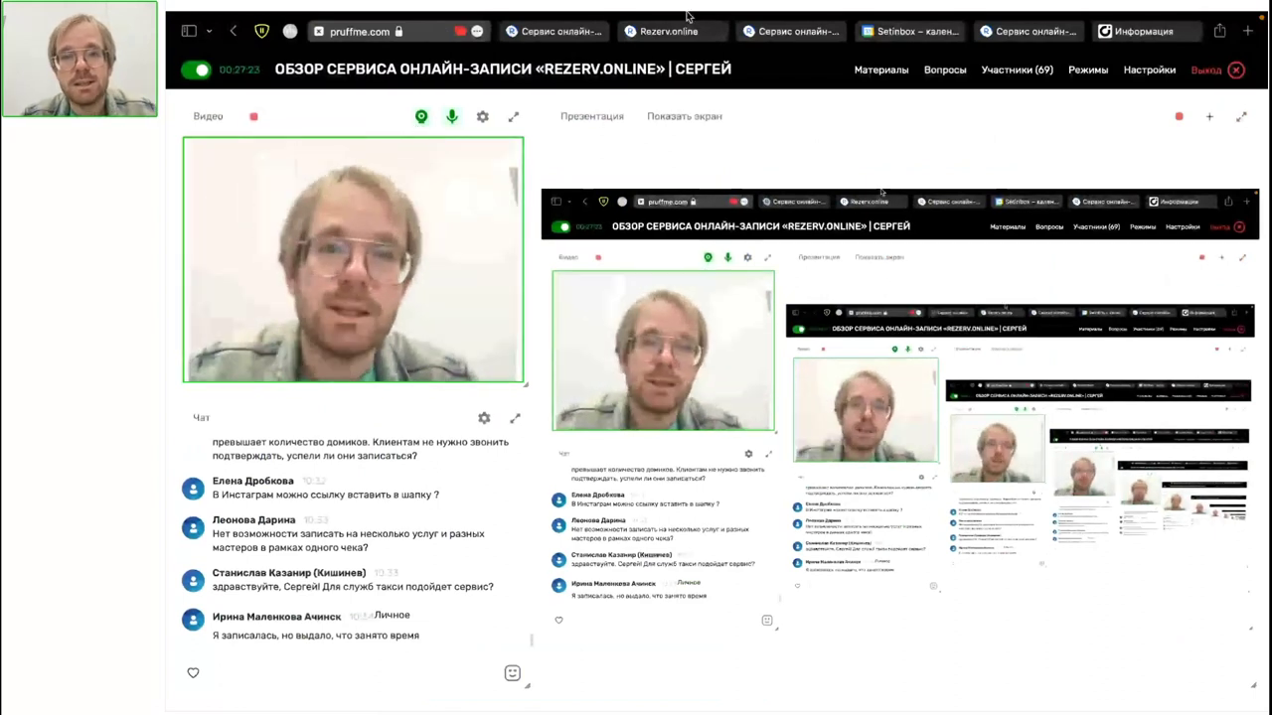
mouse_move(855, 45)
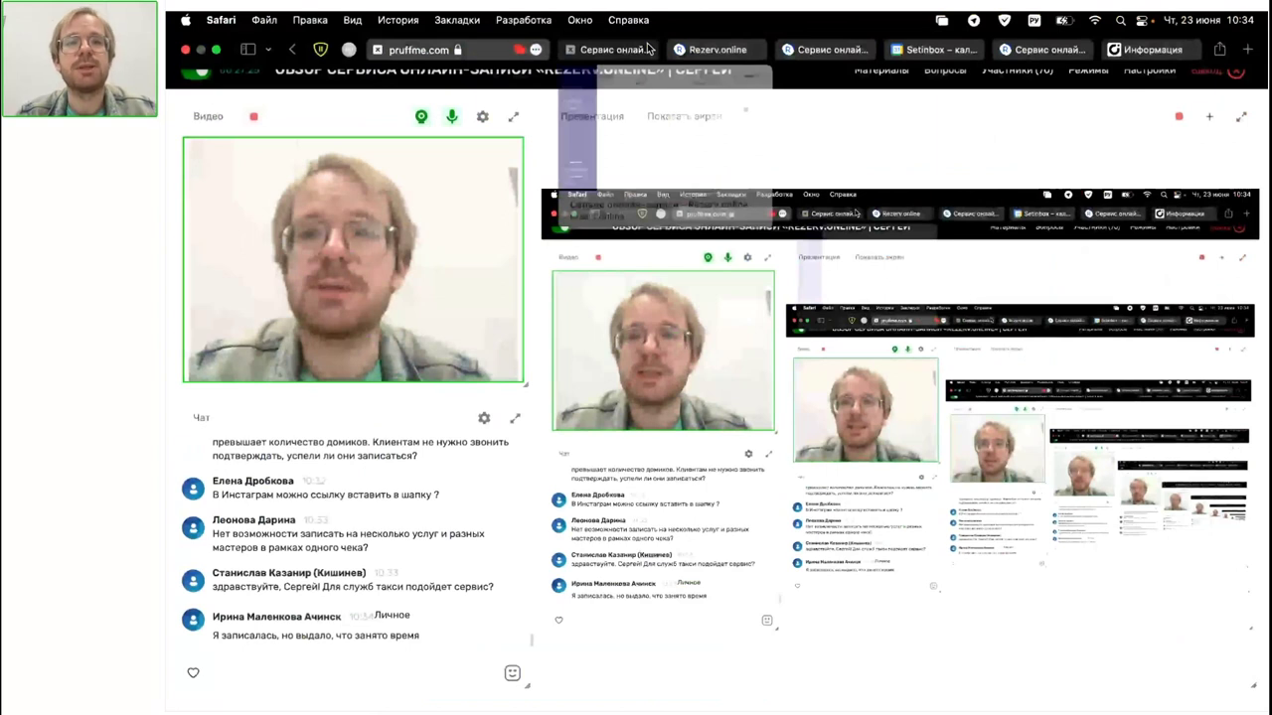
left_click(644, 49)
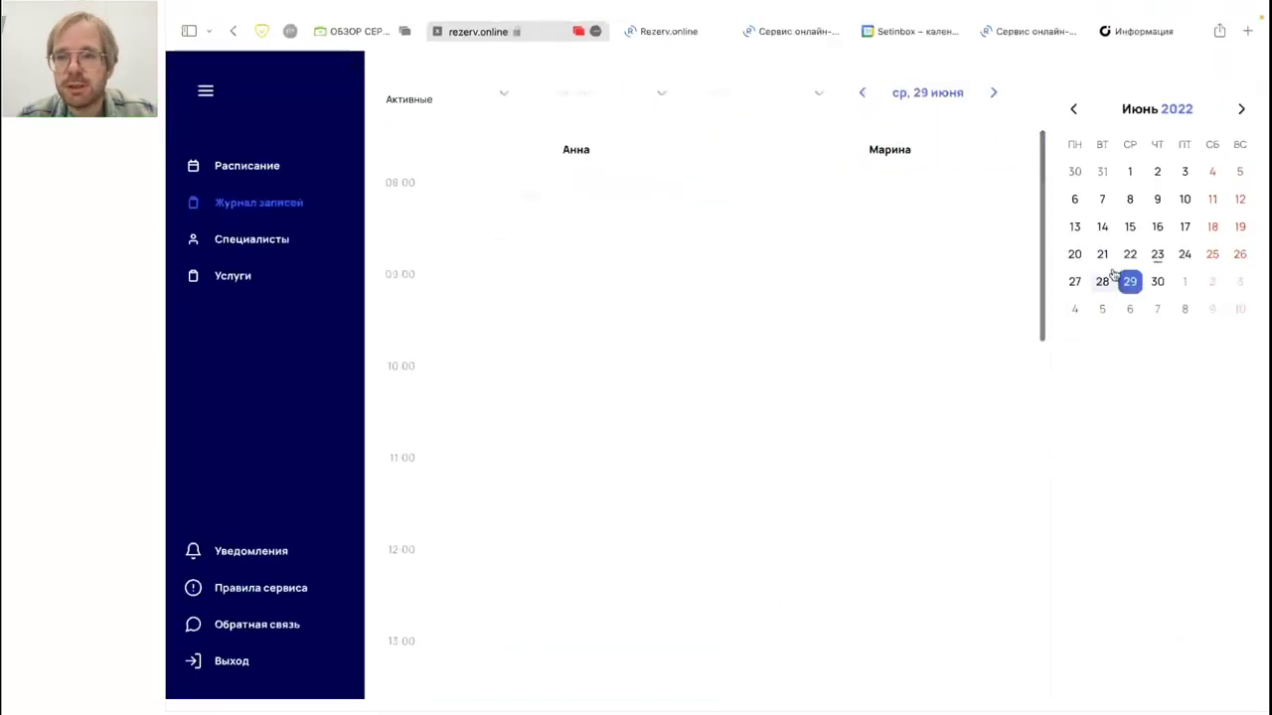
Step: Return the journal to 24 June and review Анна's manicure bookings from 09:00 to 17:00
left_click(1186, 256)
scroll(704, 434, "down", 1)
scroll(704, 434, "up", 1)
scroll(571, 401, "down", 5)
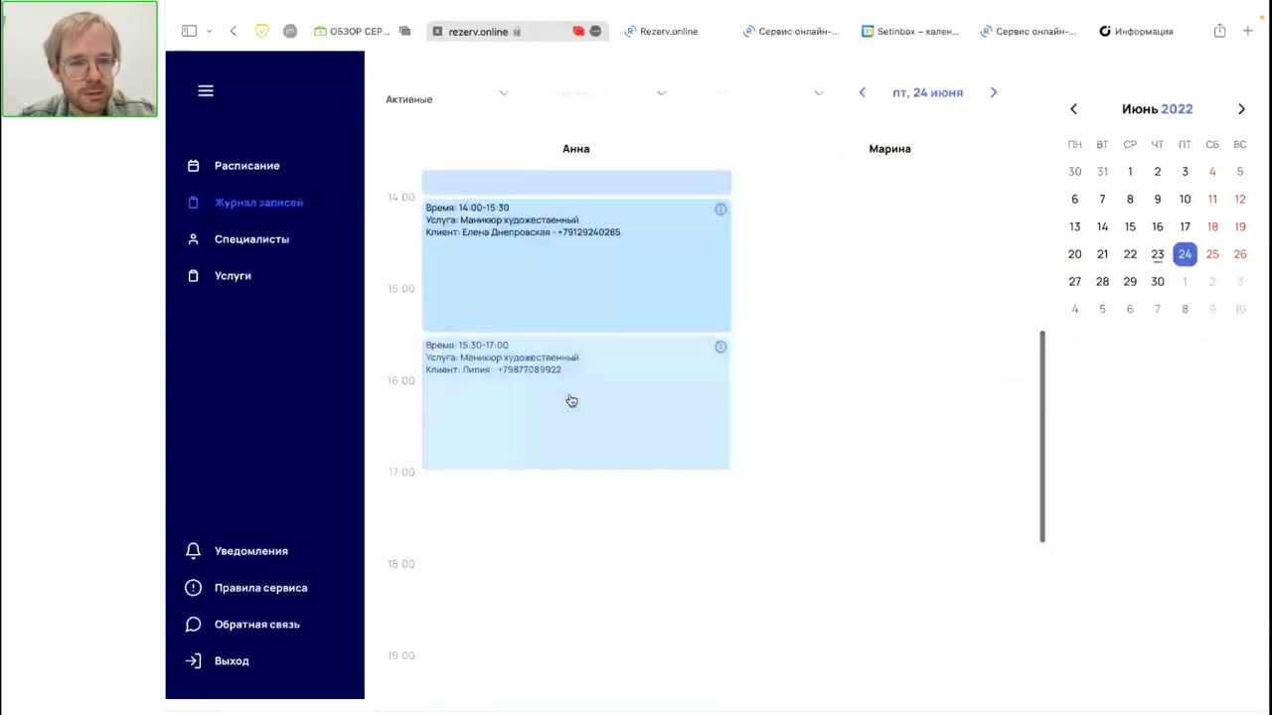
scroll(571, 401, "up", 5)
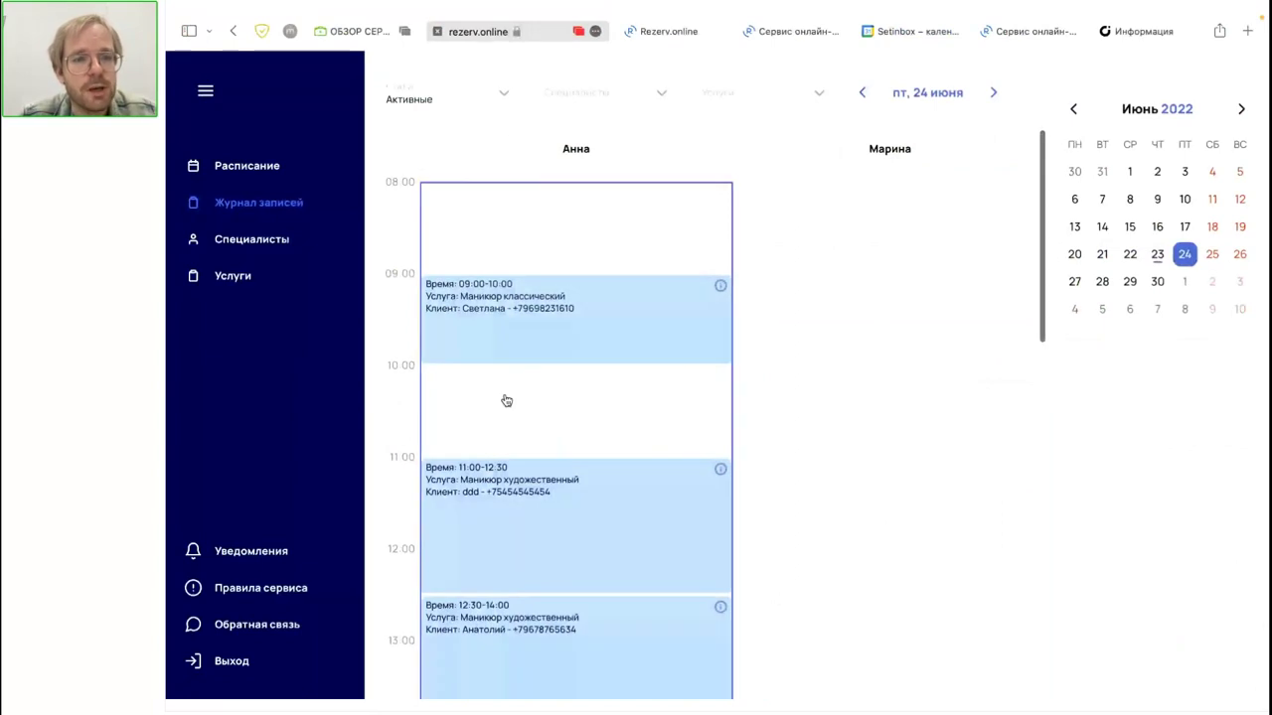
scroll(507, 401, "down", 6)
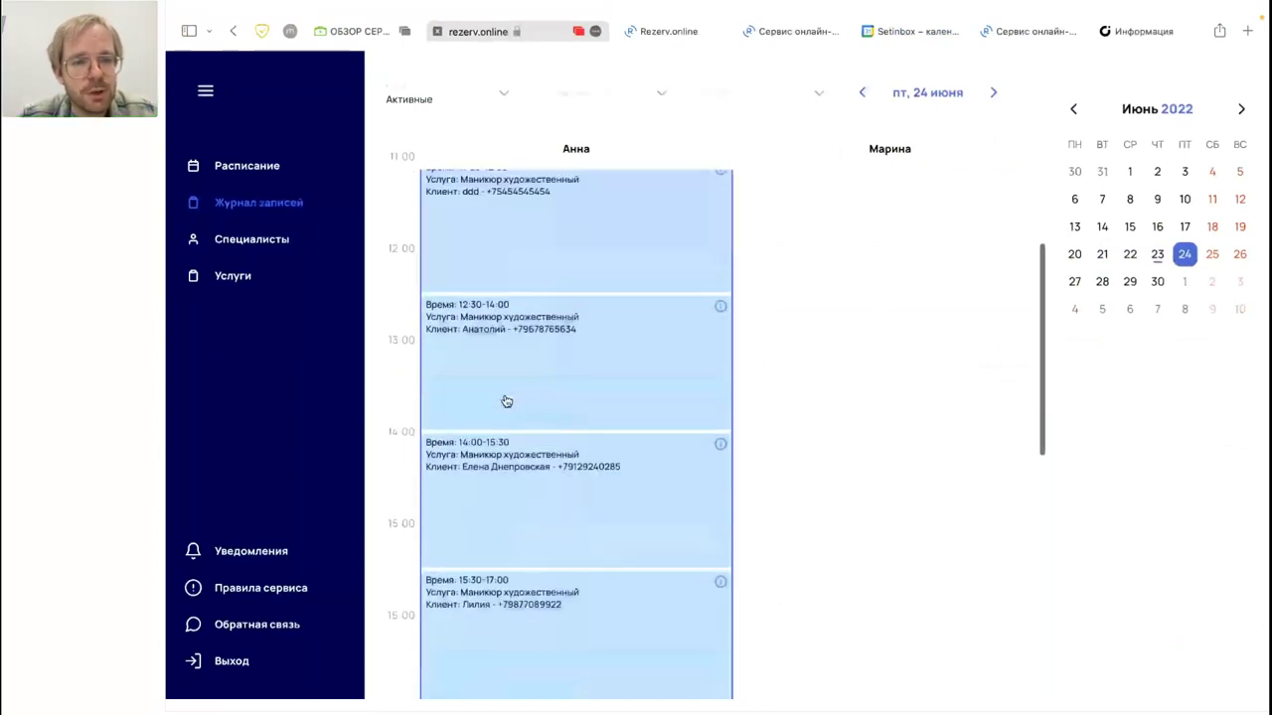
scroll(508, 440, "up", 6)
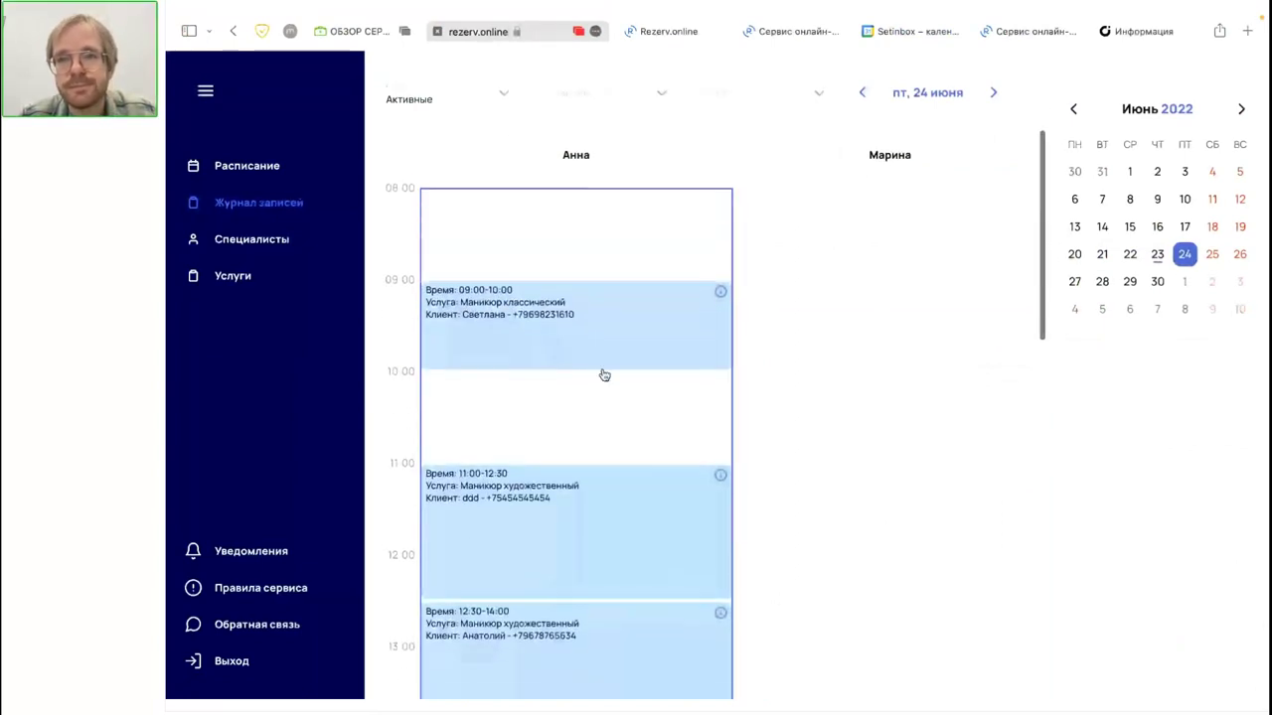
left_click(690, 32)
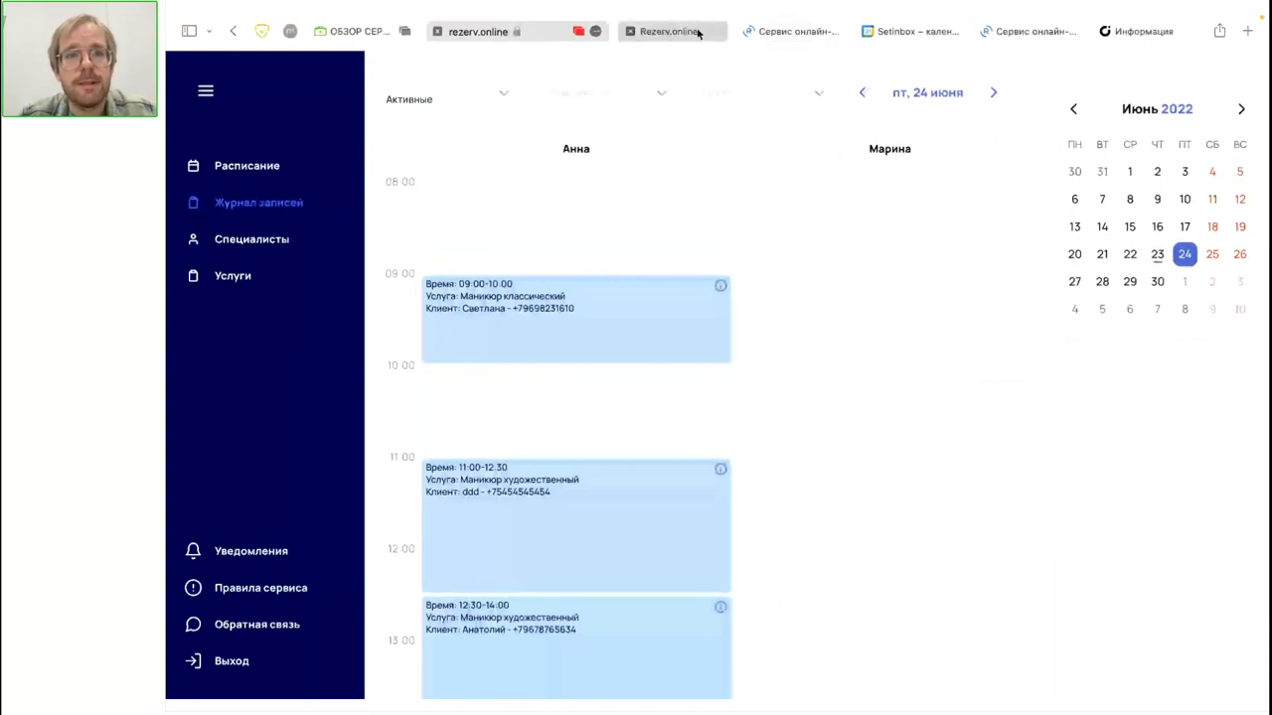
left_click(497, 33)
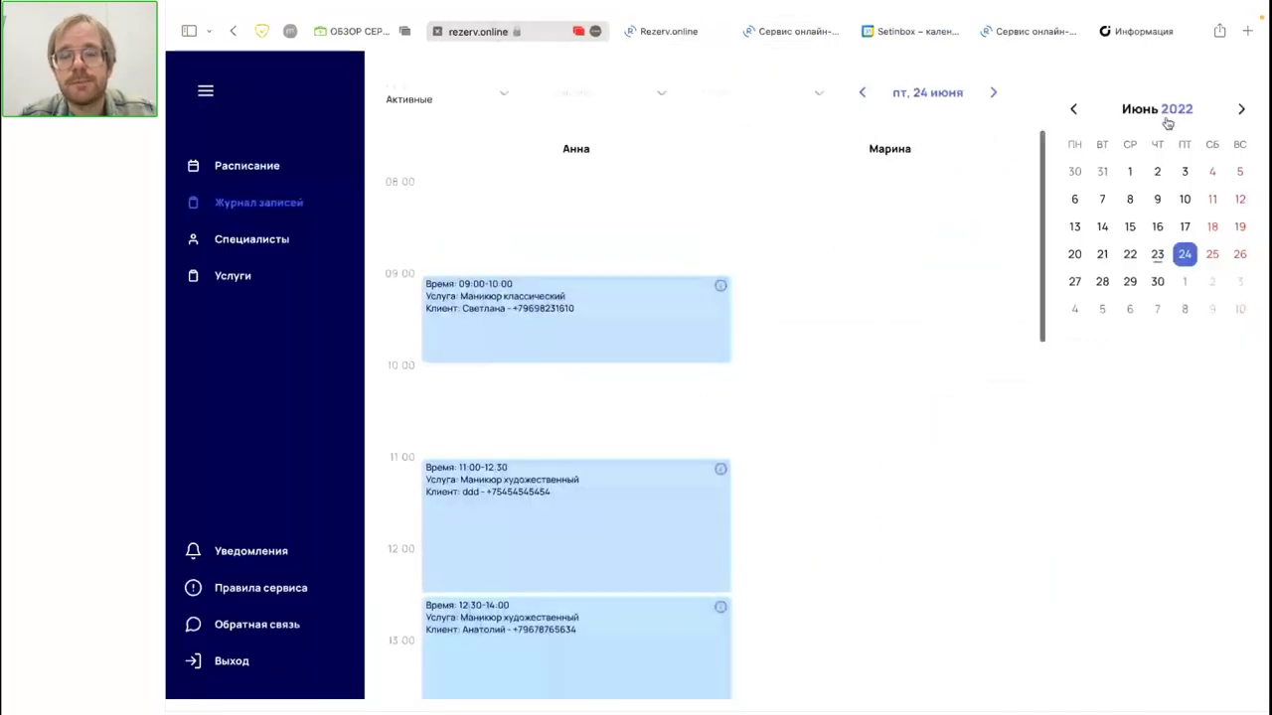
Step: Copy the studio's public booking link from Специалисты and load it in another tab
left_click(279, 244)
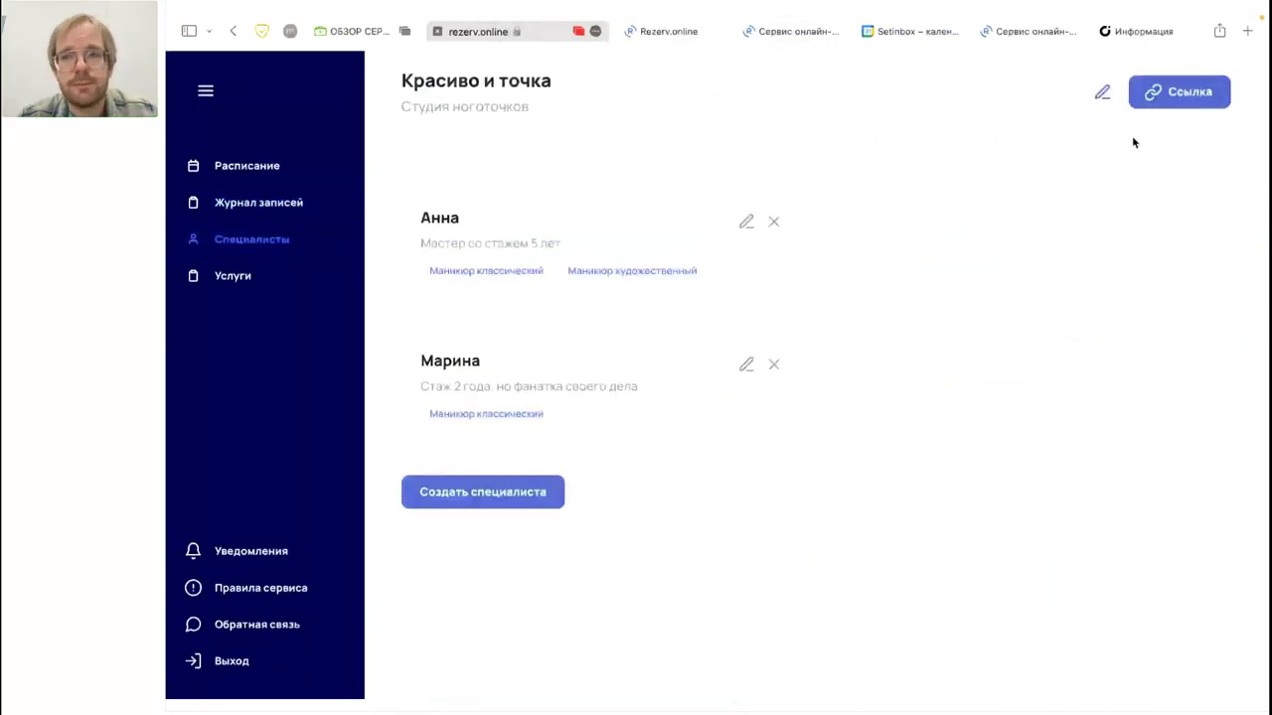
left_click(1166, 111)
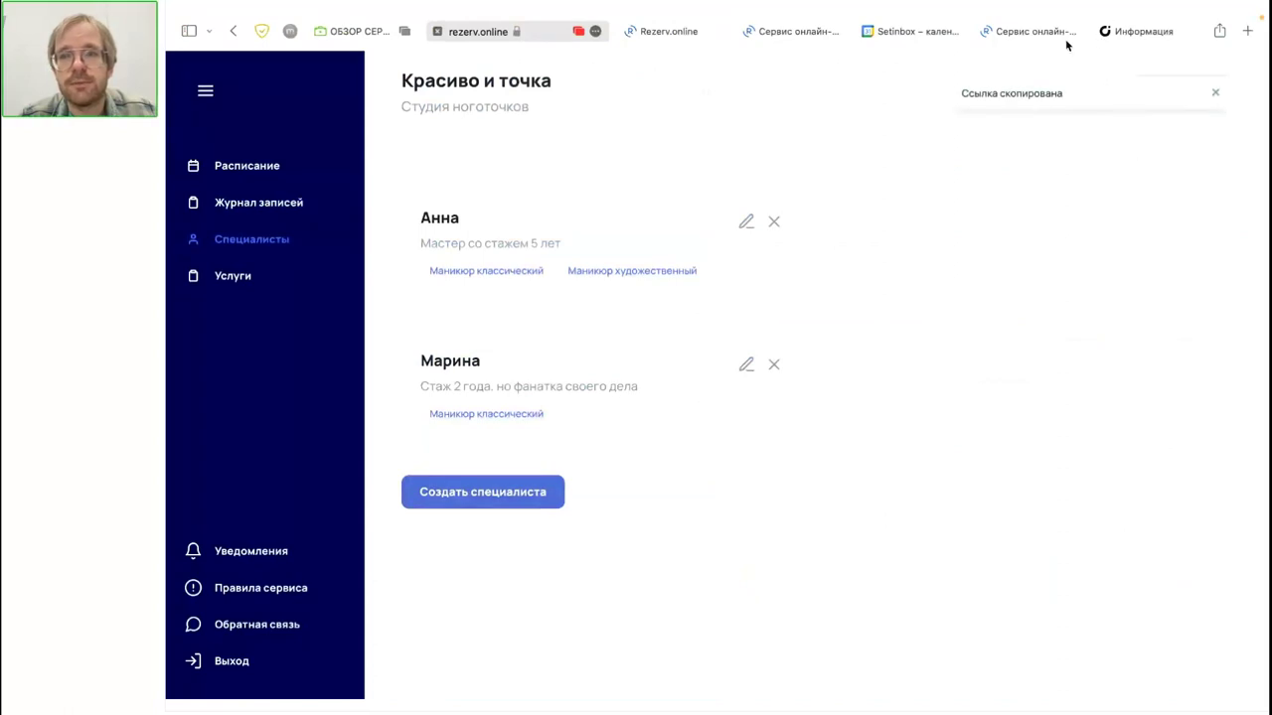
left_click(1029, 35)
left_click(960, 40)
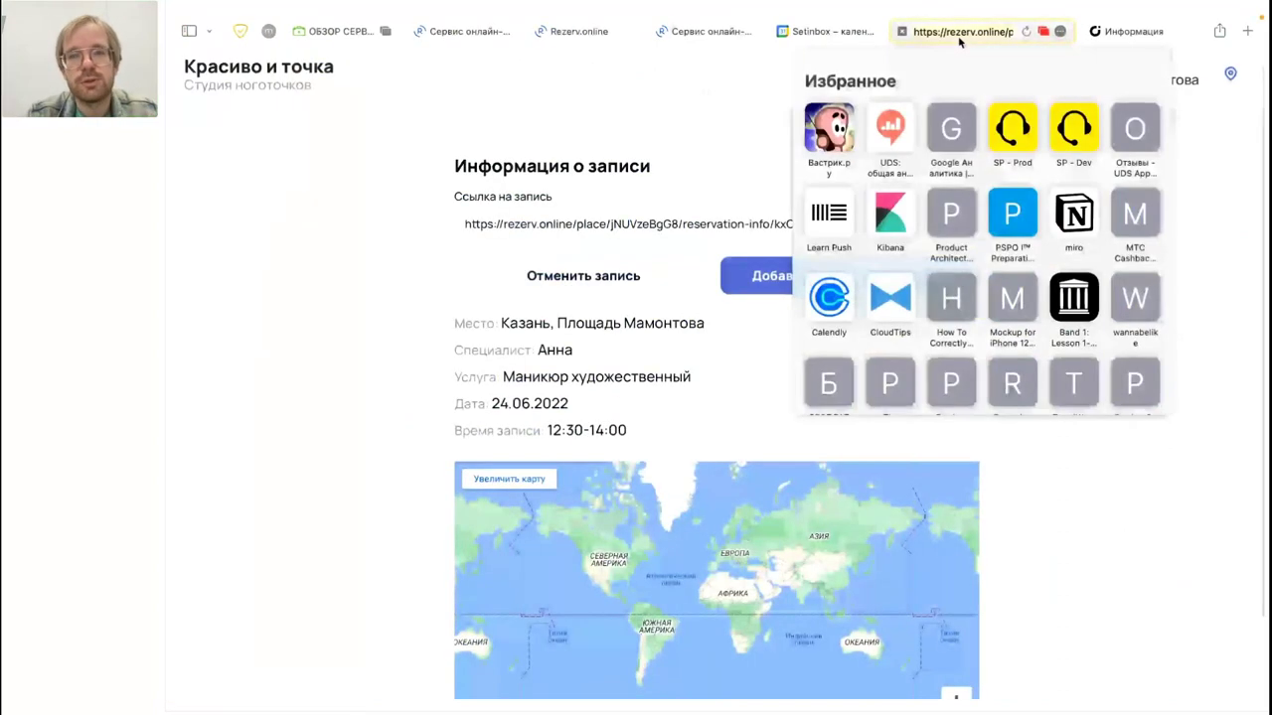
key("super+v")
key("Return")
Step: As a client, pick 24 June at 08:00, then return to the admin specialists page
left_click(599, 575)
left_click(738, 326)
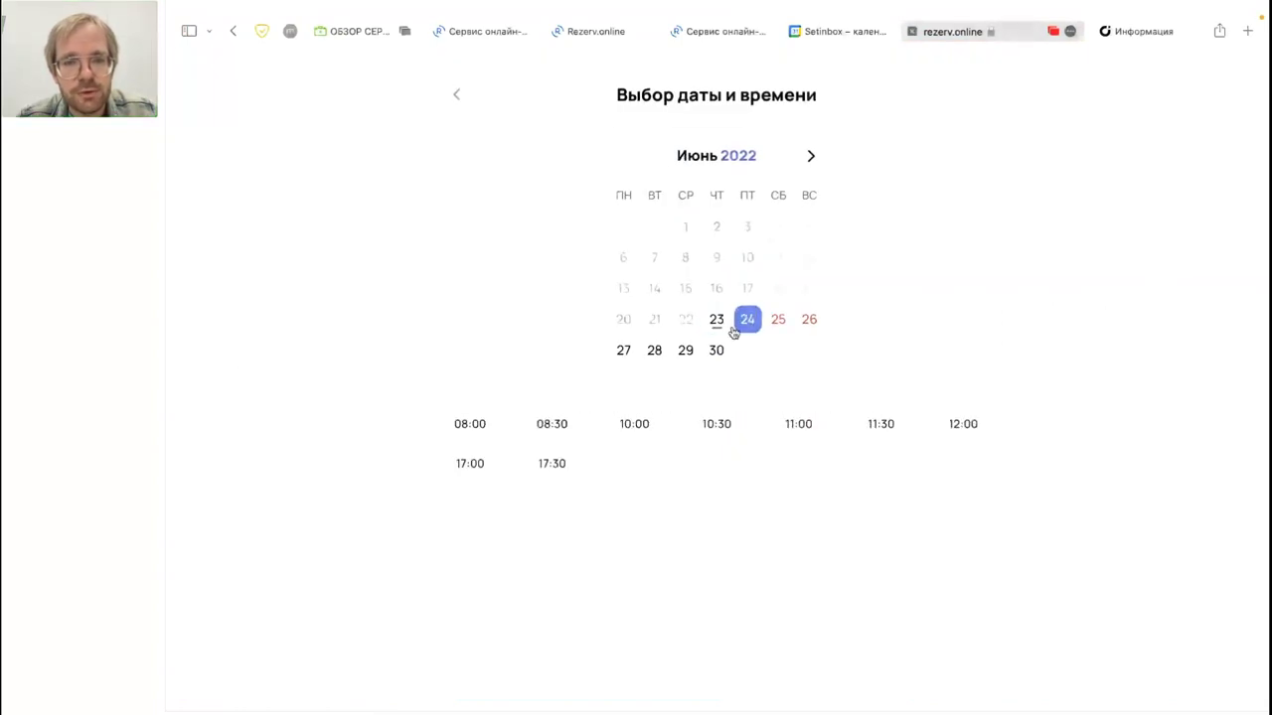
left_click(715, 321)
left_click(740, 326)
left_click(464, 425)
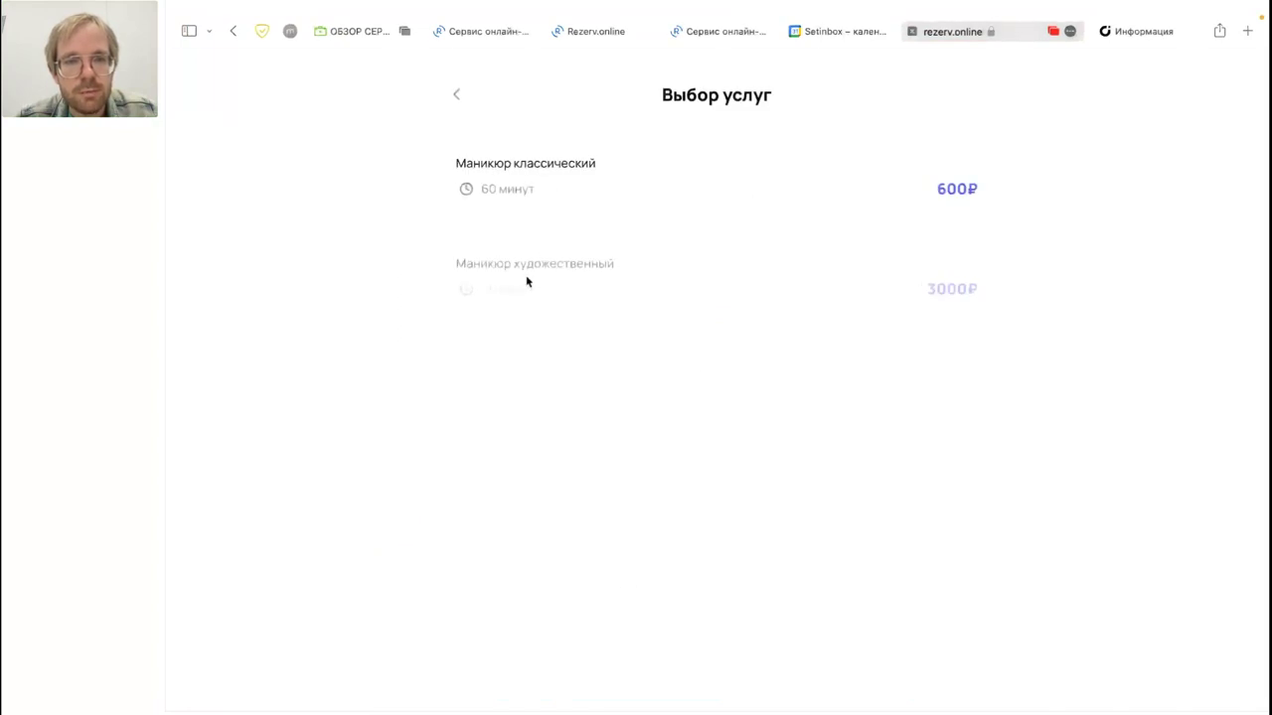
left_click(603, 31)
left_click(541, 33)
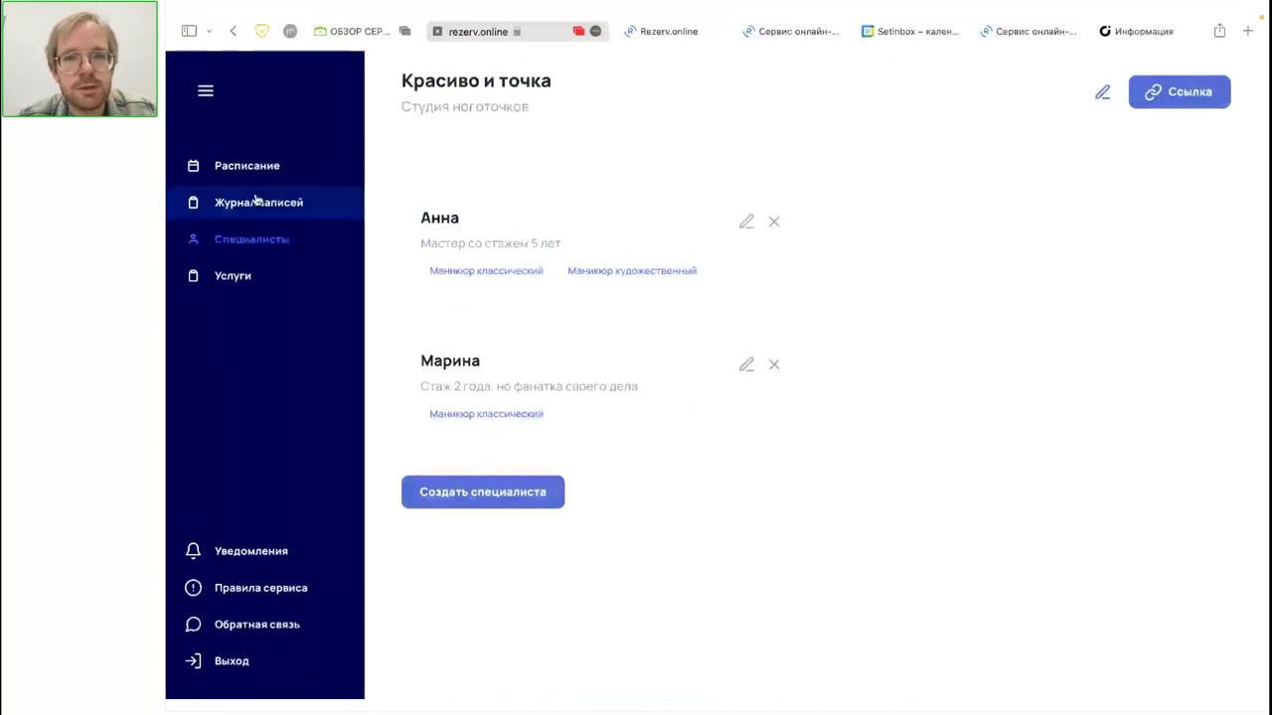
Step: Browse Расписание working hours ahead to July and August, back to June 2022, then show the landing page
left_click(247, 165)
left_click(699, 96)
left_click(699, 95)
left_click(563, 96)
left_click(563, 96)
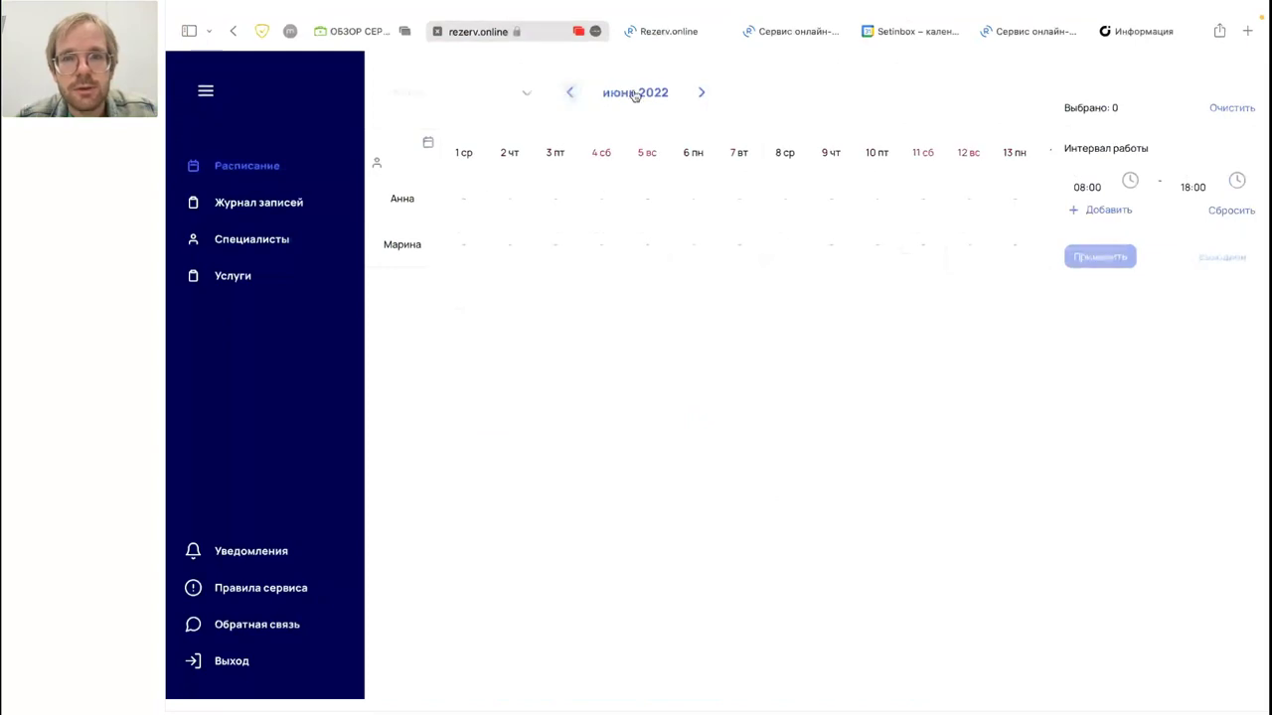
scroll(844, 207, "right", 10)
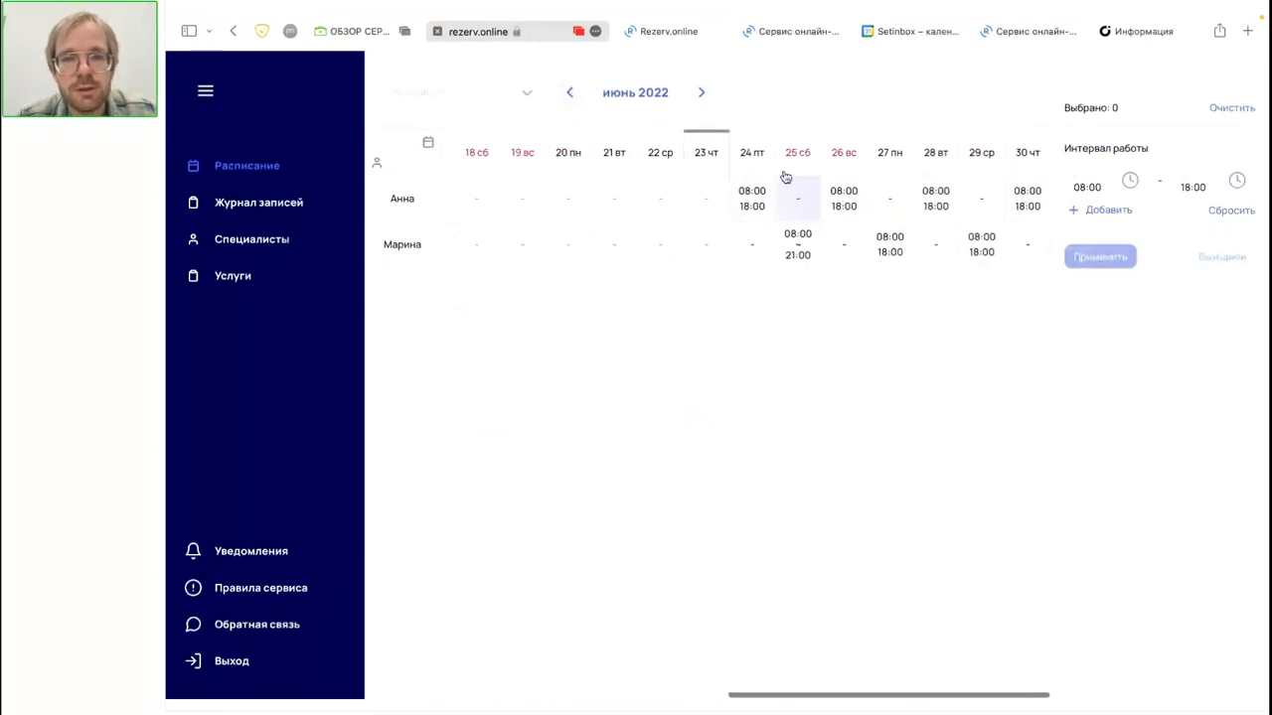
left_click(673, 32)
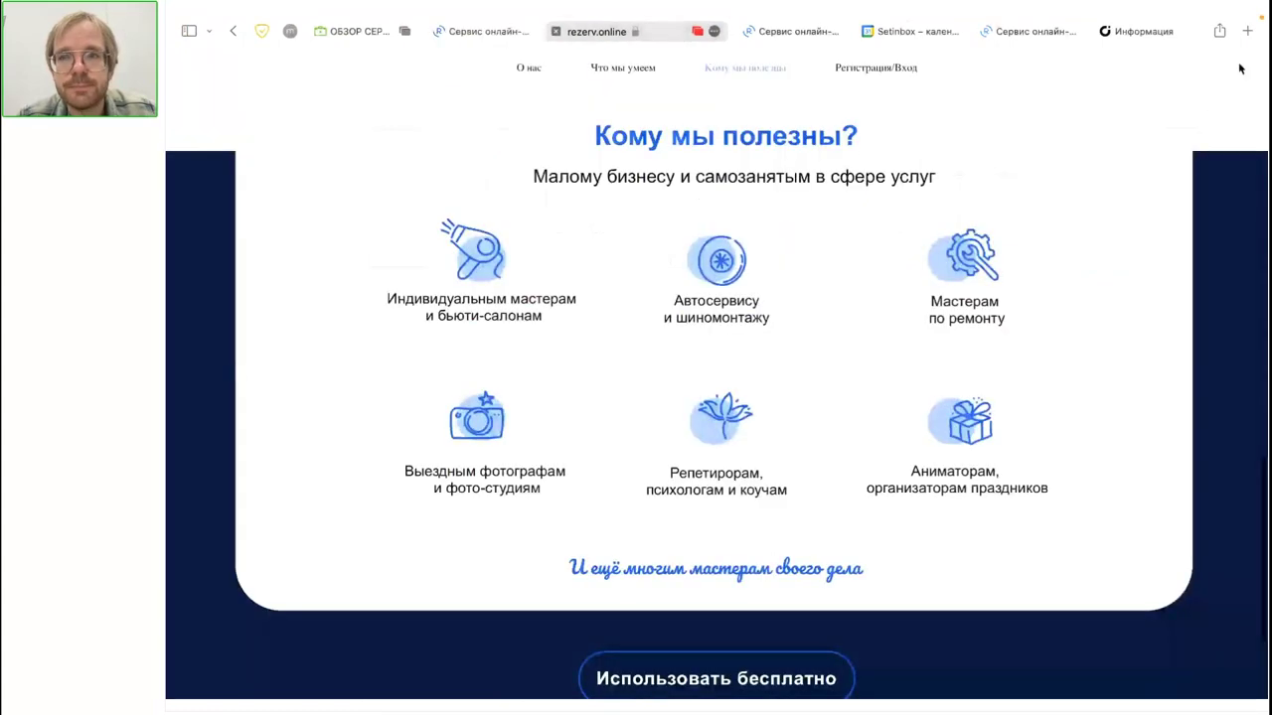
Step: As a client, choose Маникюр классический with the 5-year specialist and reselect 24 June's free slots
left_click(1033, 31)
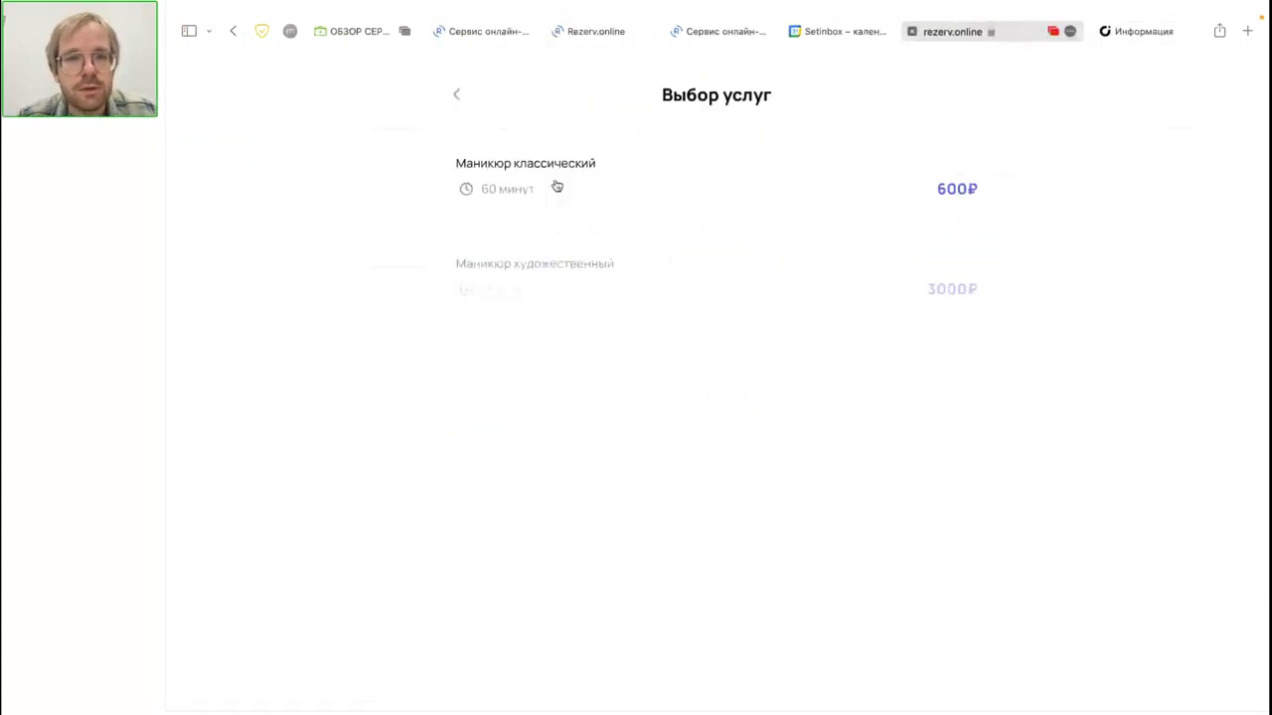
left_click(549, 187)
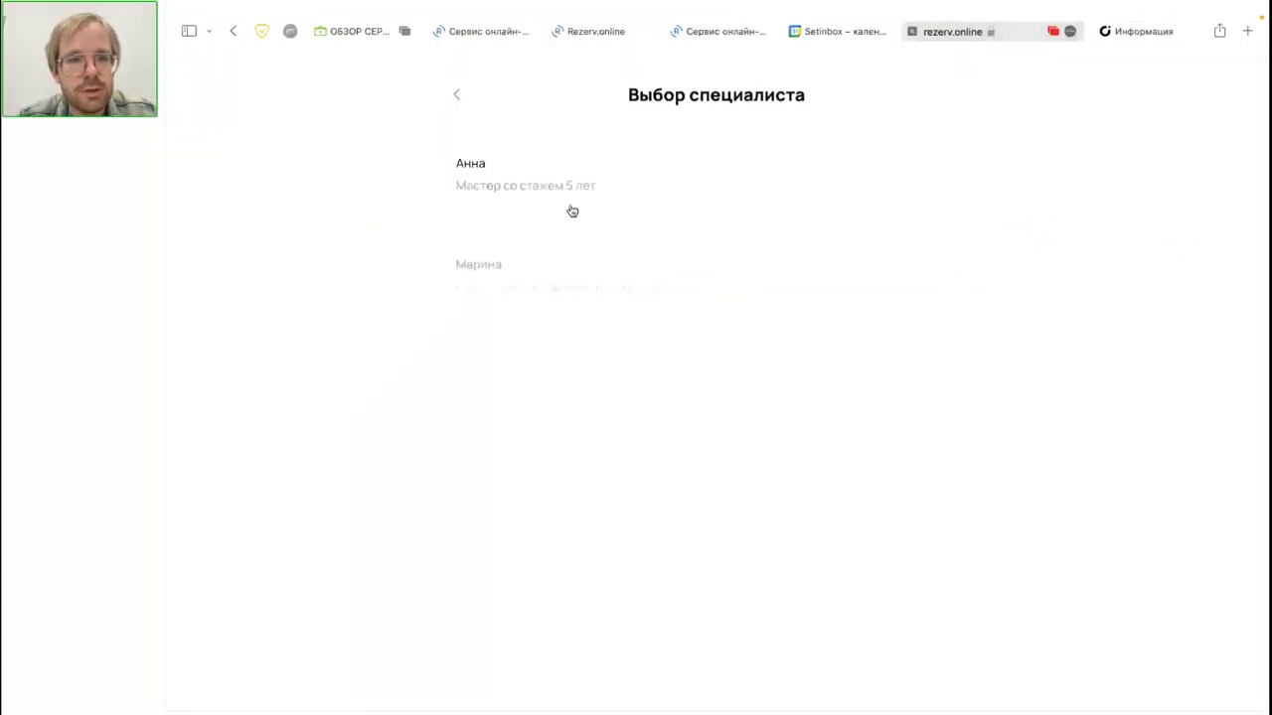
left_click(549, 194)
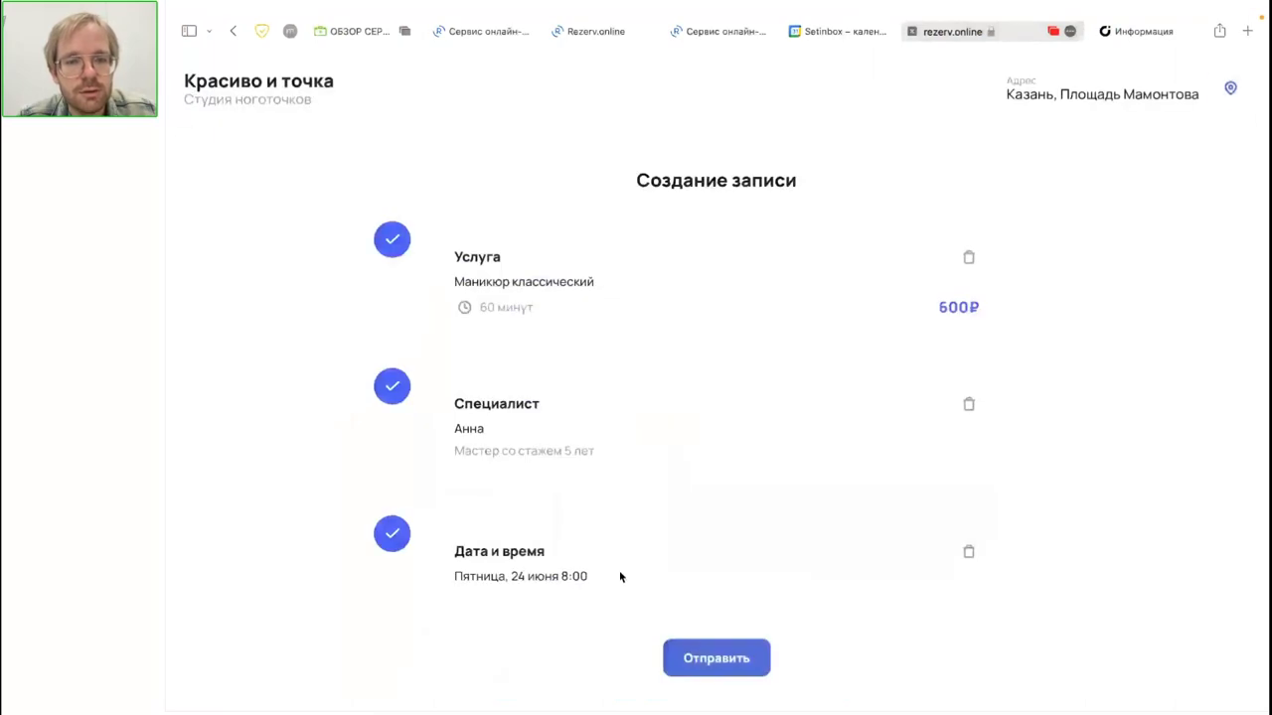
left_click(969, 553)
left_click(840, 583)
left_click(751, 331)
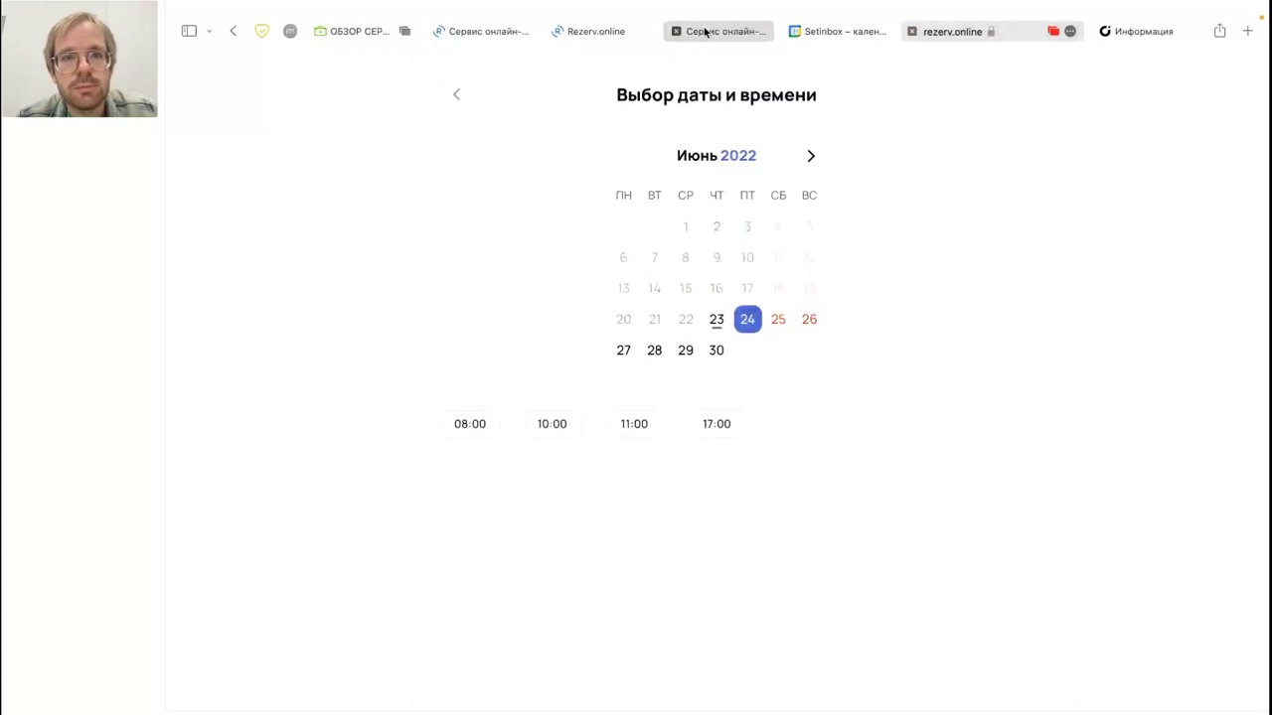
left_click(487, 31)
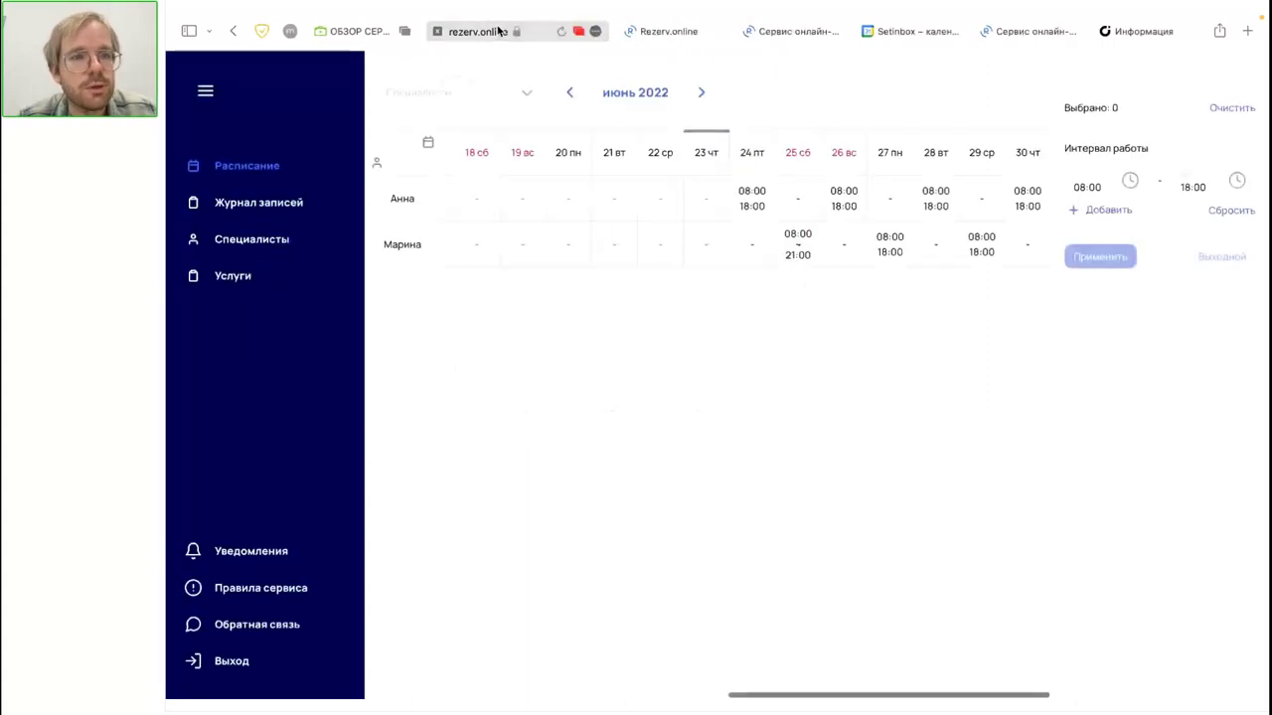
Step: Check 24 June's bookings in Журнал записей, then return to the client date-and-time page
left_click(246, 203)
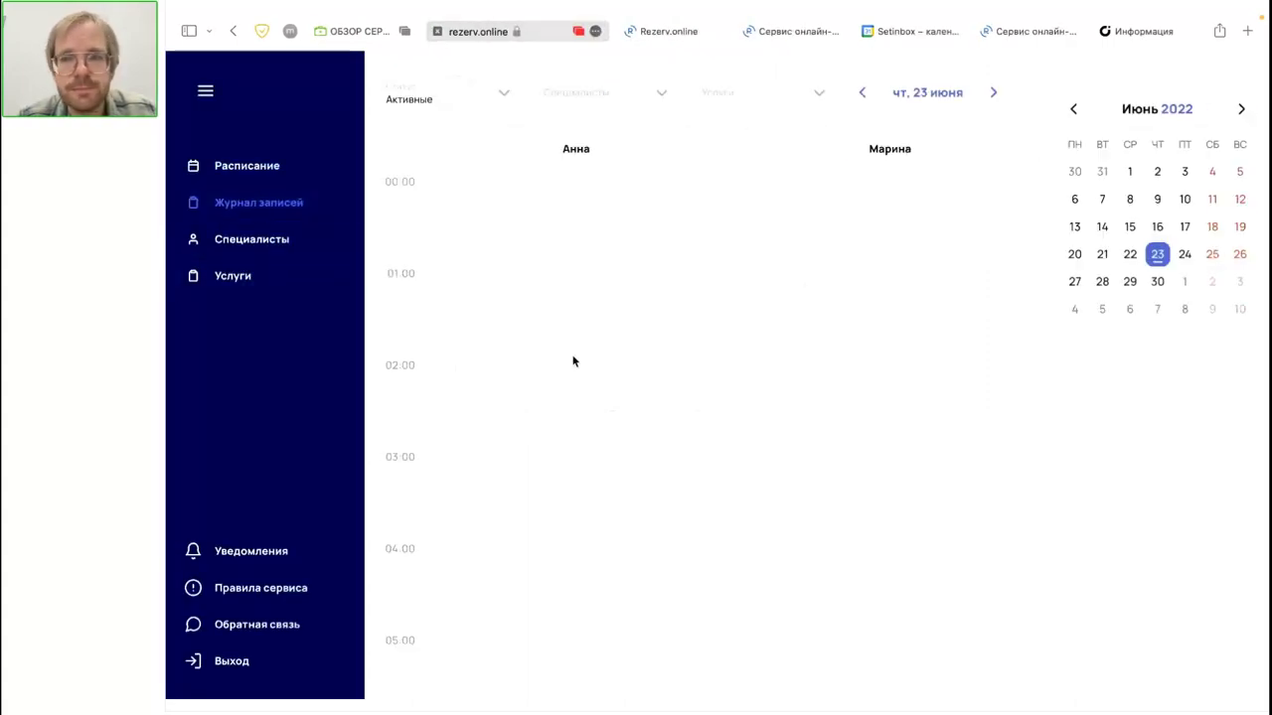
left_click(1184, 254)
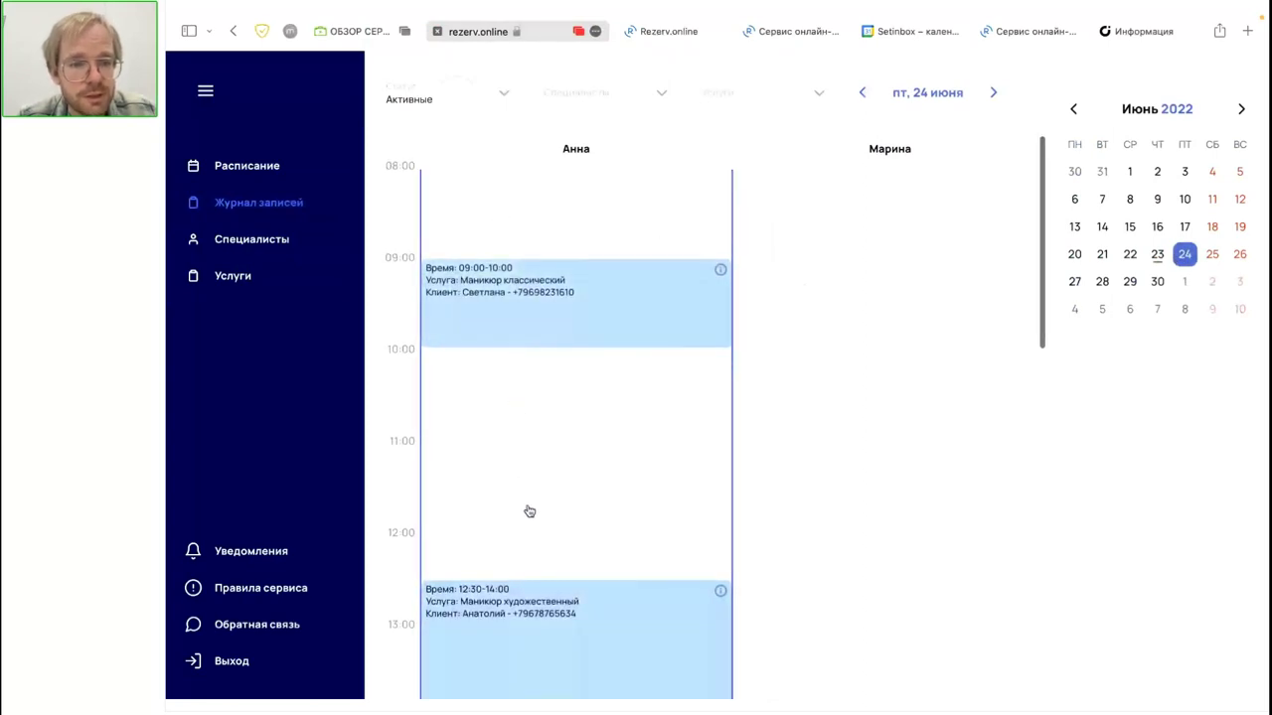
scroll(528, 511, "down", 2)
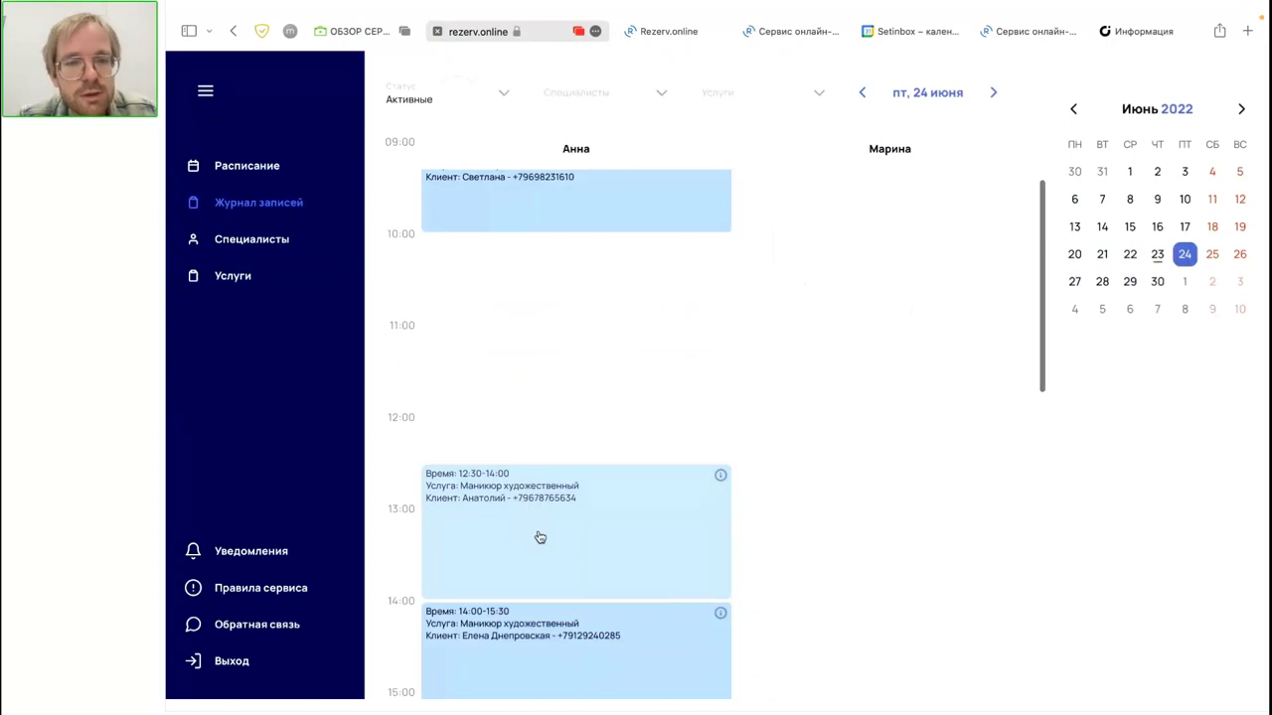
scroll(539, 538, "down", 5)
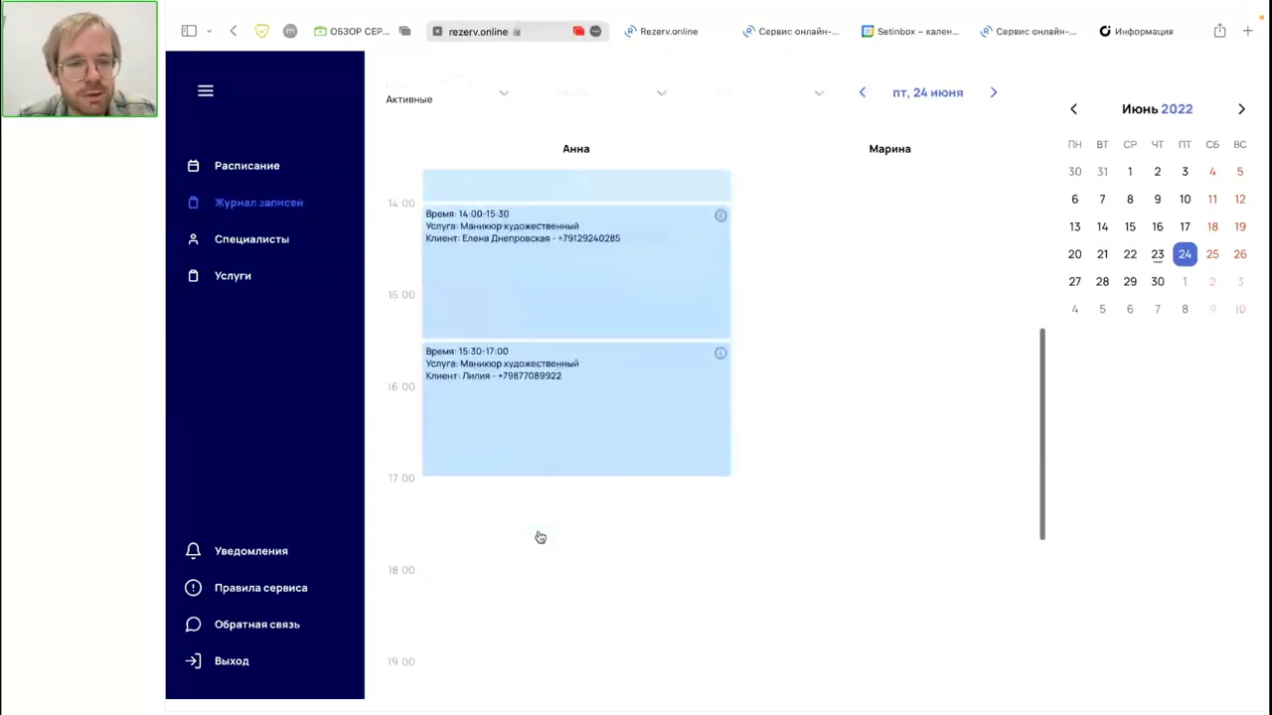
left_click(1020, 33)
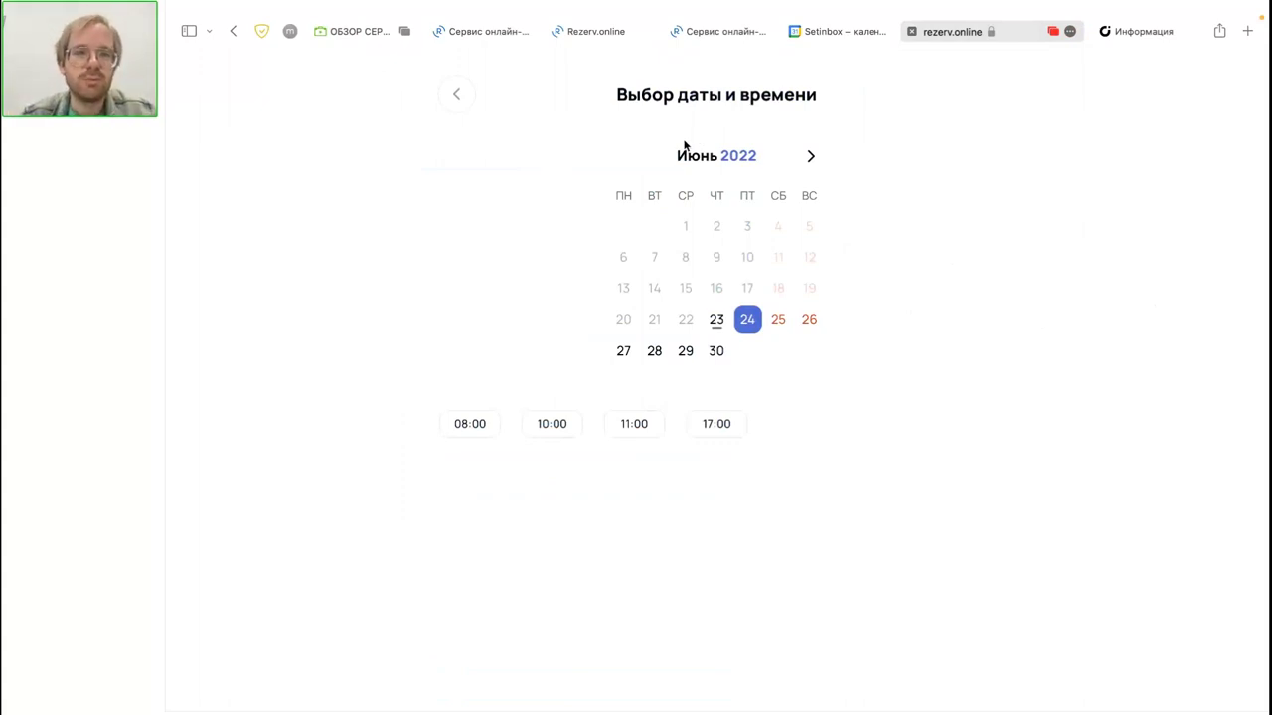
left_click(587, 33)
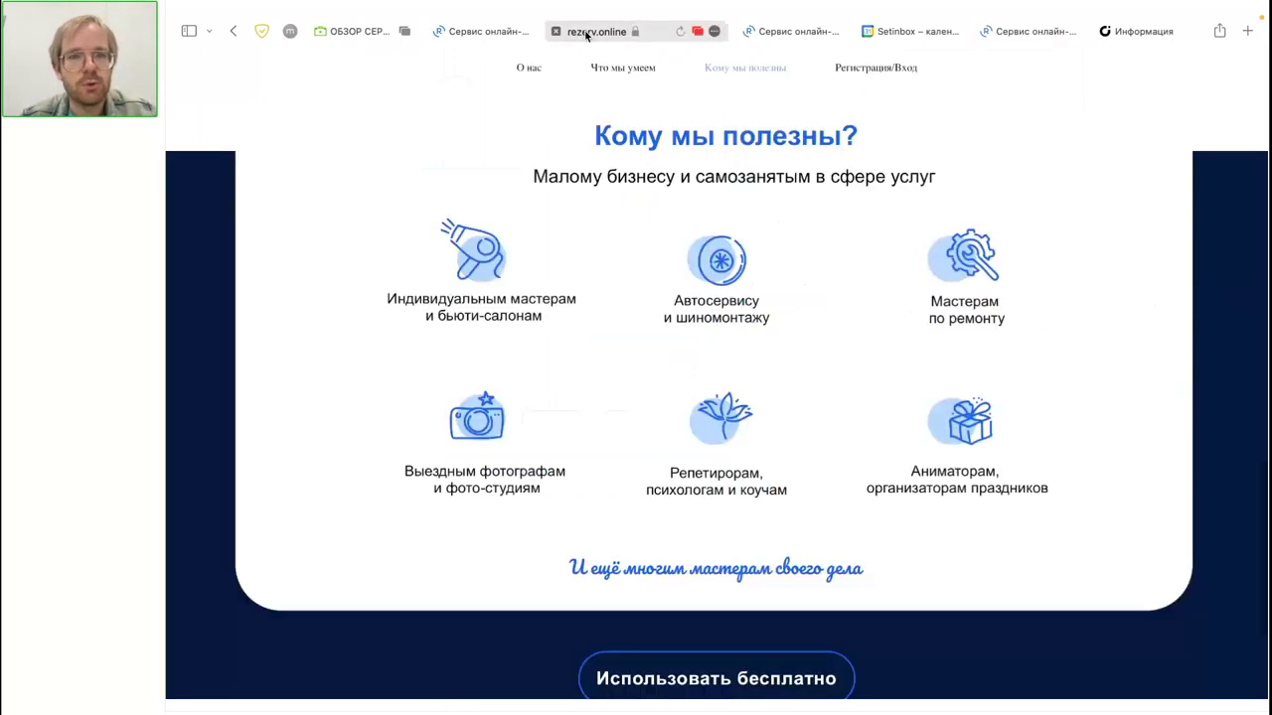
left_click(486, 31)
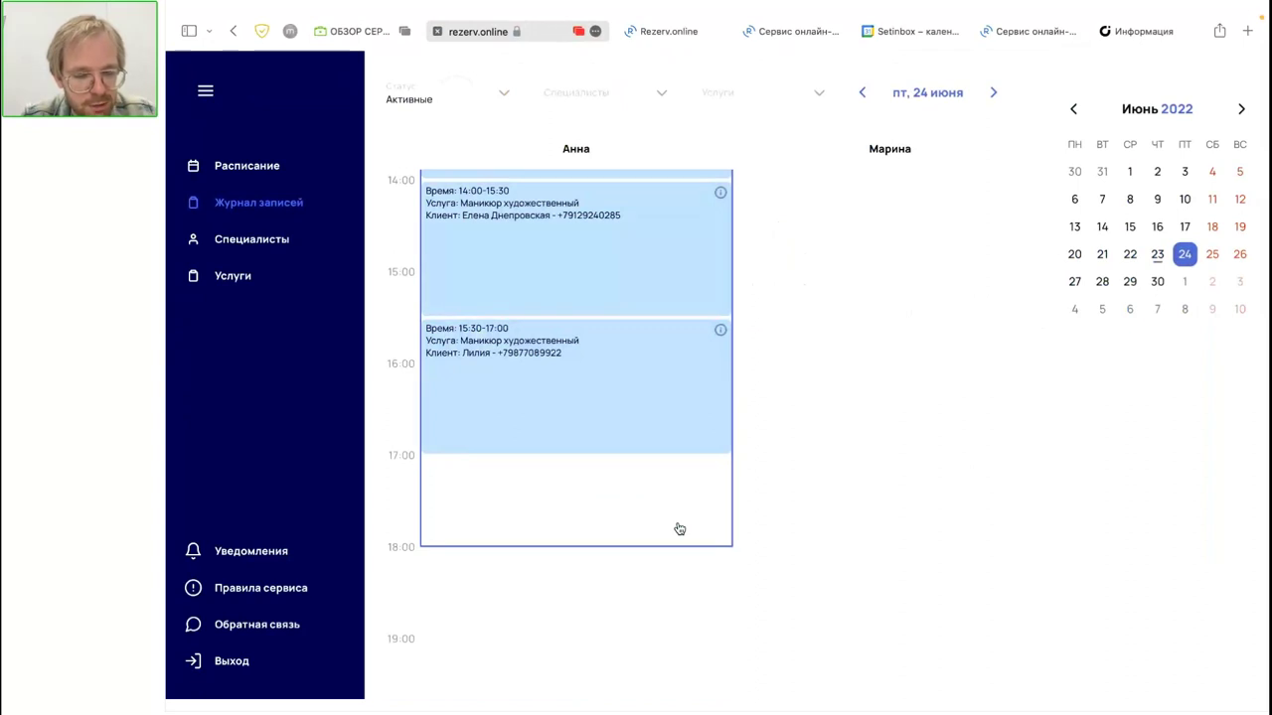
left_click(1033, 33)
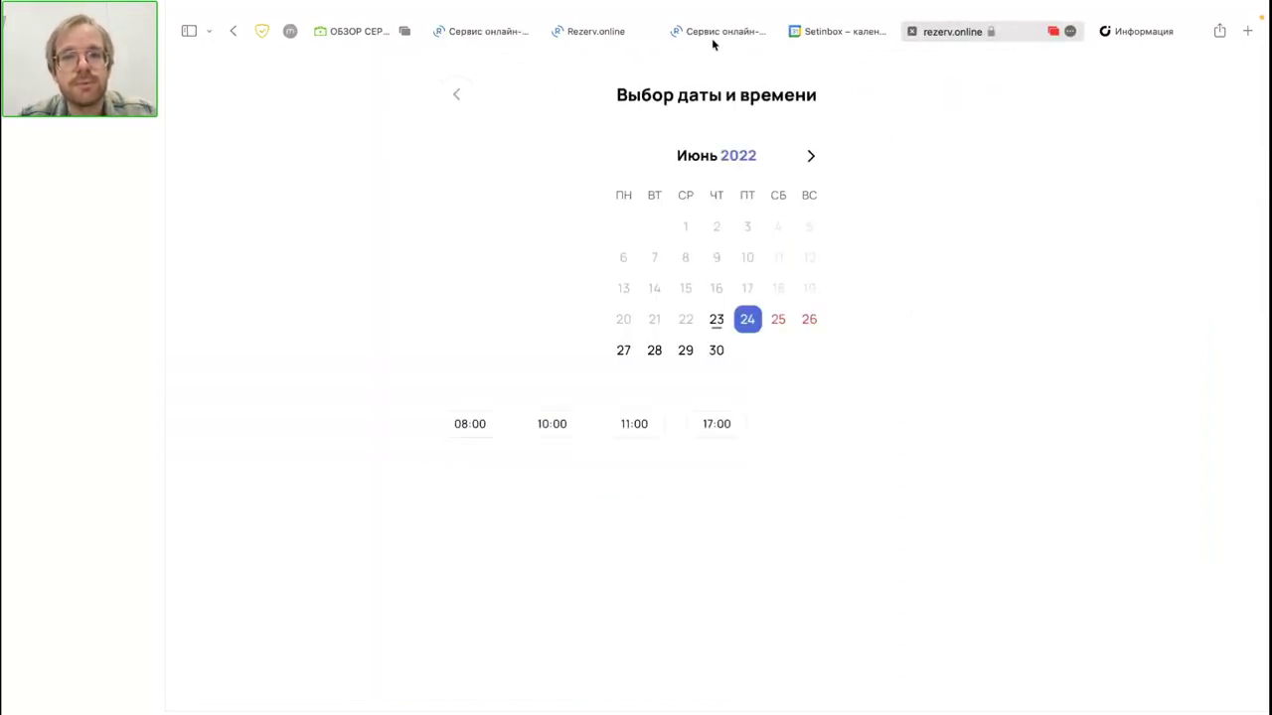
Step: Open the 24.06.2022 12:30–14:00 artistic manicure booking details and add it to Google Calendar
left_click(711, 34)
scroll(857, 328, "down", 1)
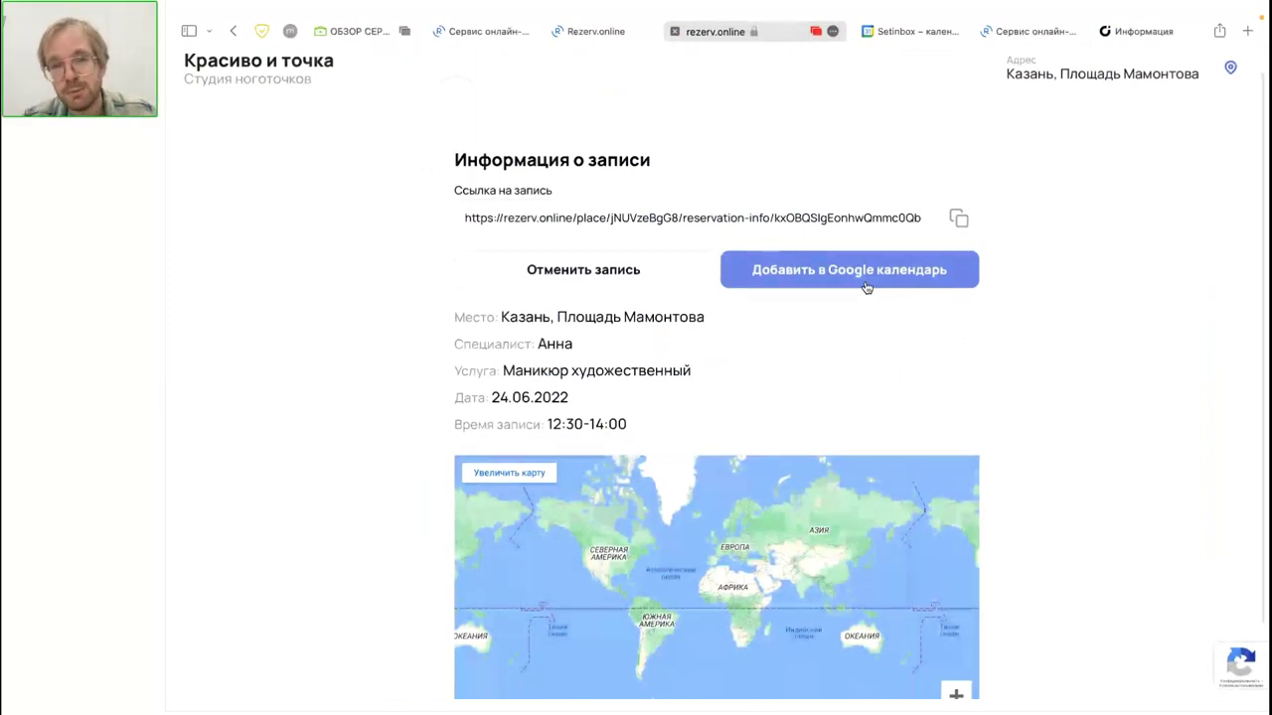
left_click(864, 284)
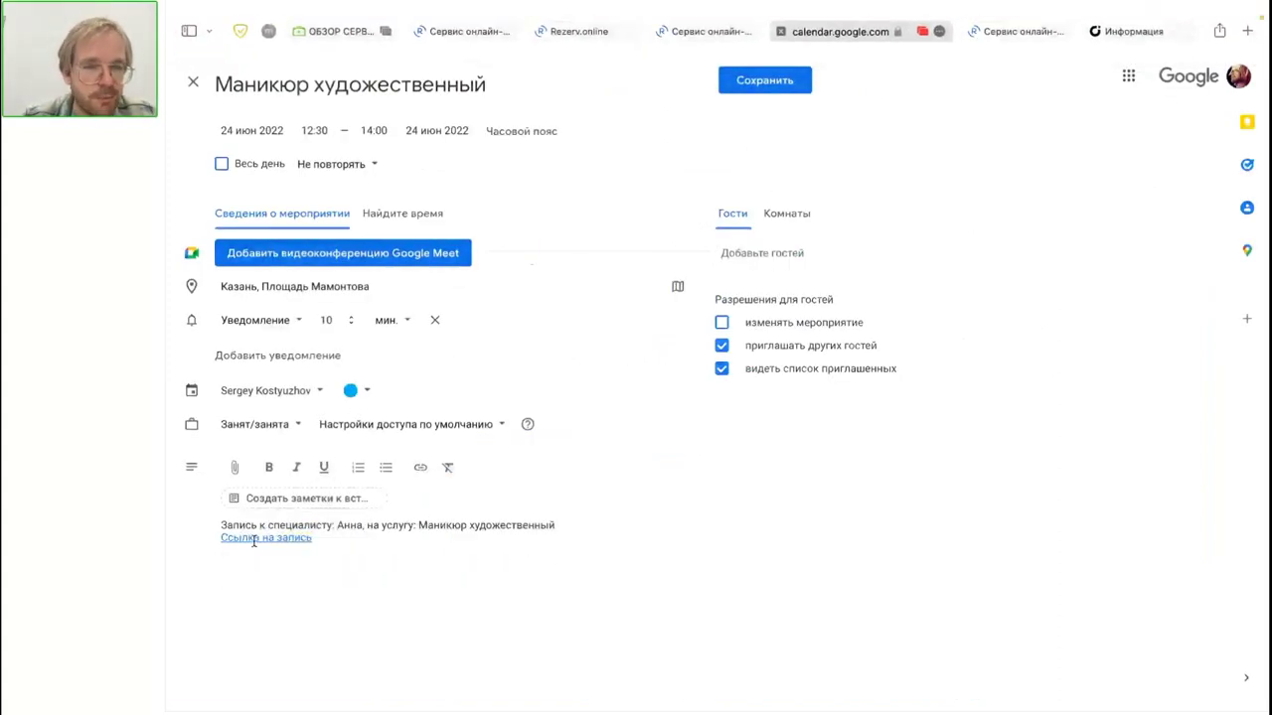
Step: Leave the Google Calendar draft unsaved and go back to the Rezerv.online booking details
left_click(713, 31)
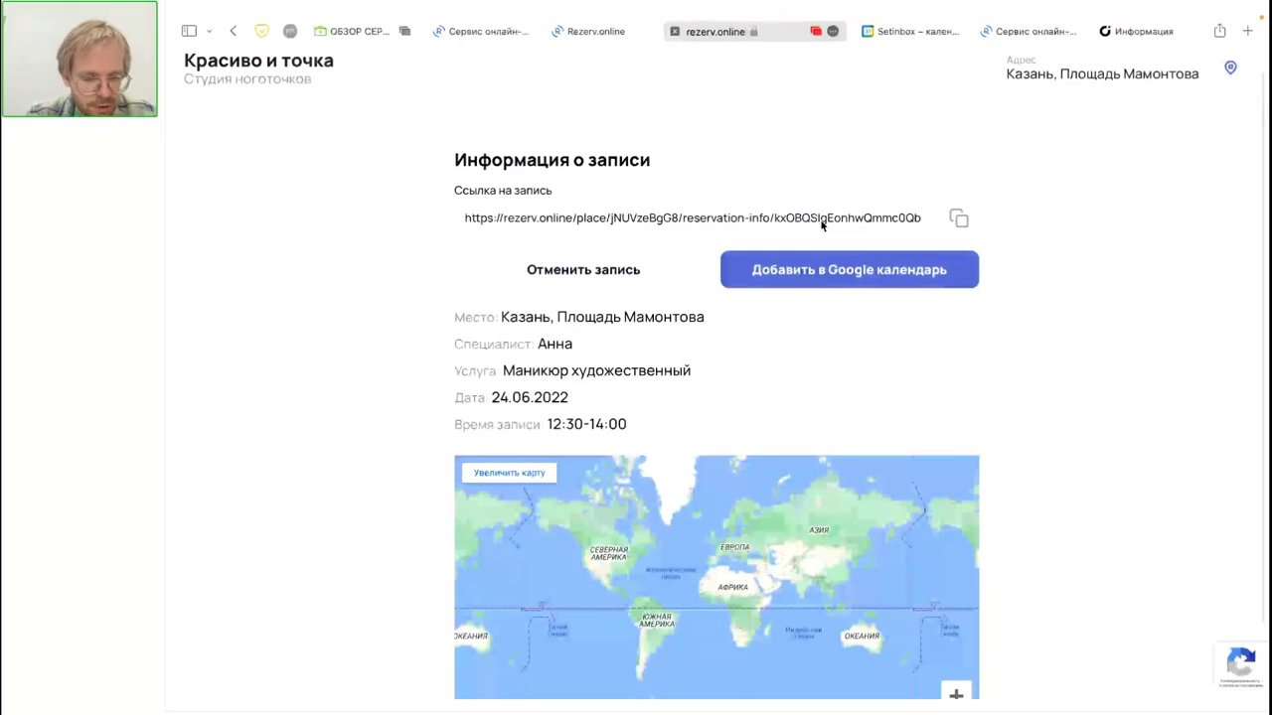
Step: Rearrange the browser tabs and open the 14:00 manicure booking on 24 June
left_click(596, 31)
left_click_drag(596, 31, 513, 31)
left_click_drag(715, 30, 497, 34)
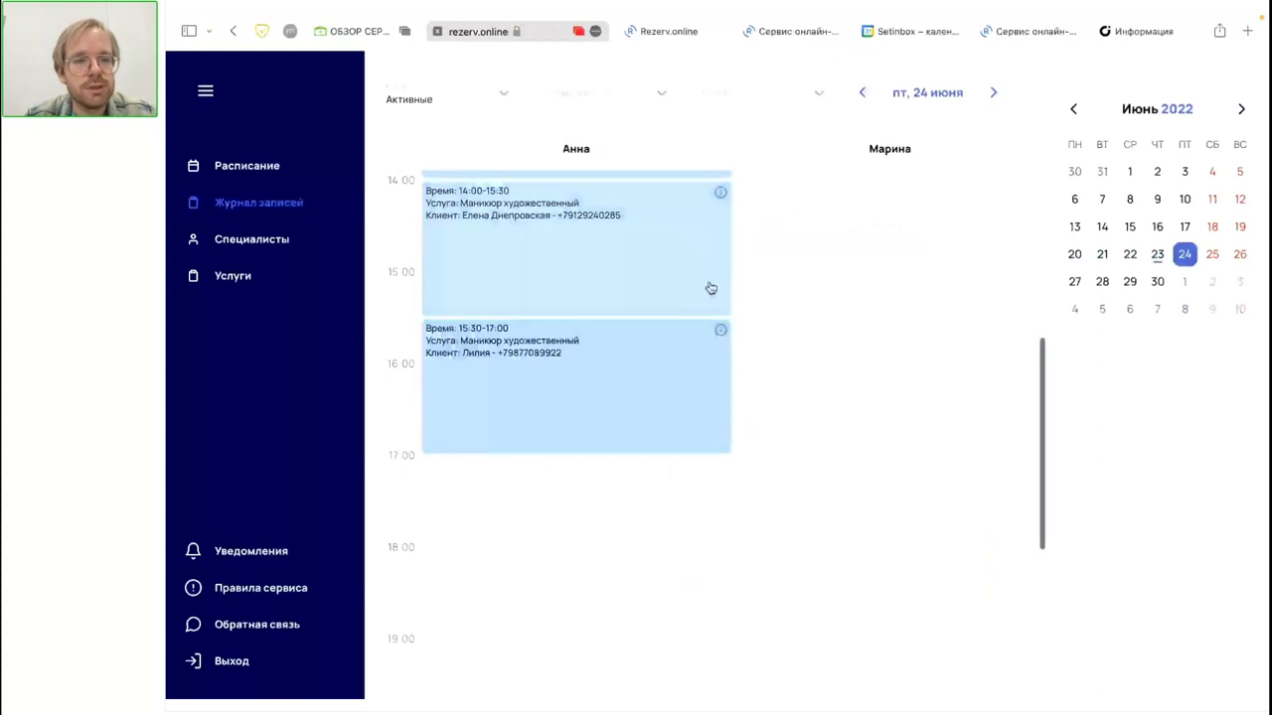
left_click(605, 331)
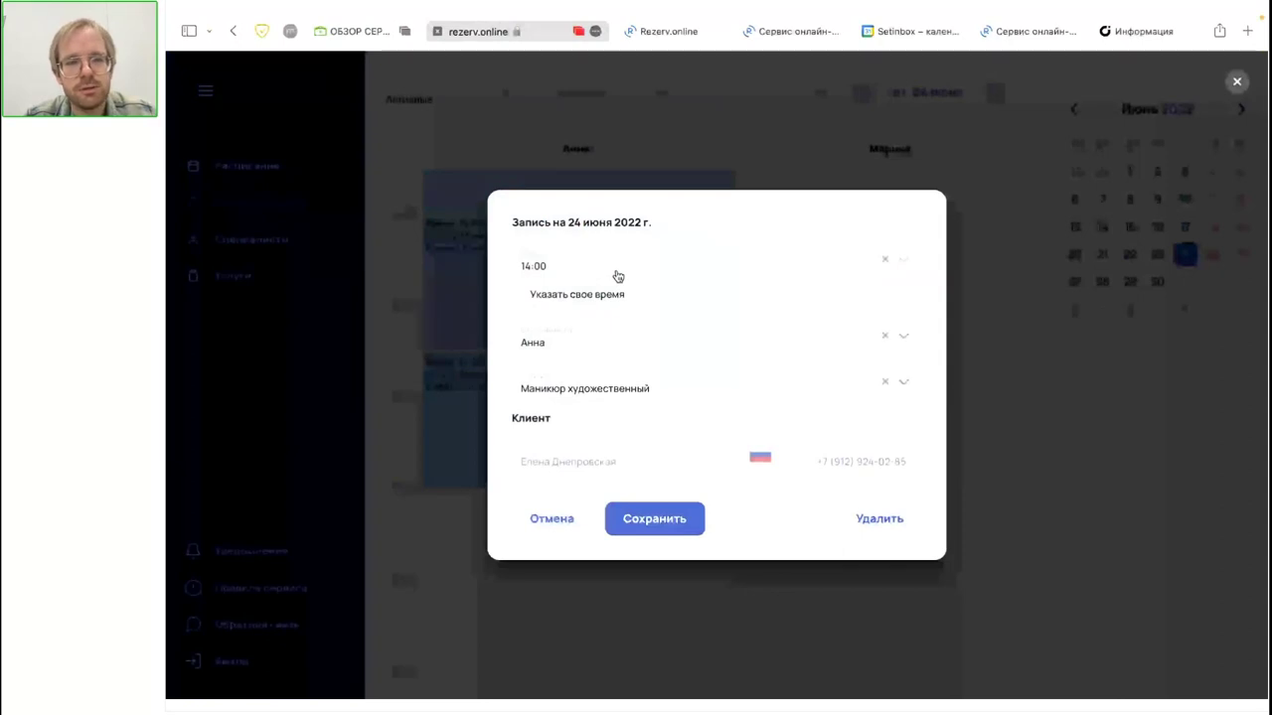
Step: Check the Время list, which shows 'Нет свободного времени в этот день', then cancel unchanged
left_click(617, 277)
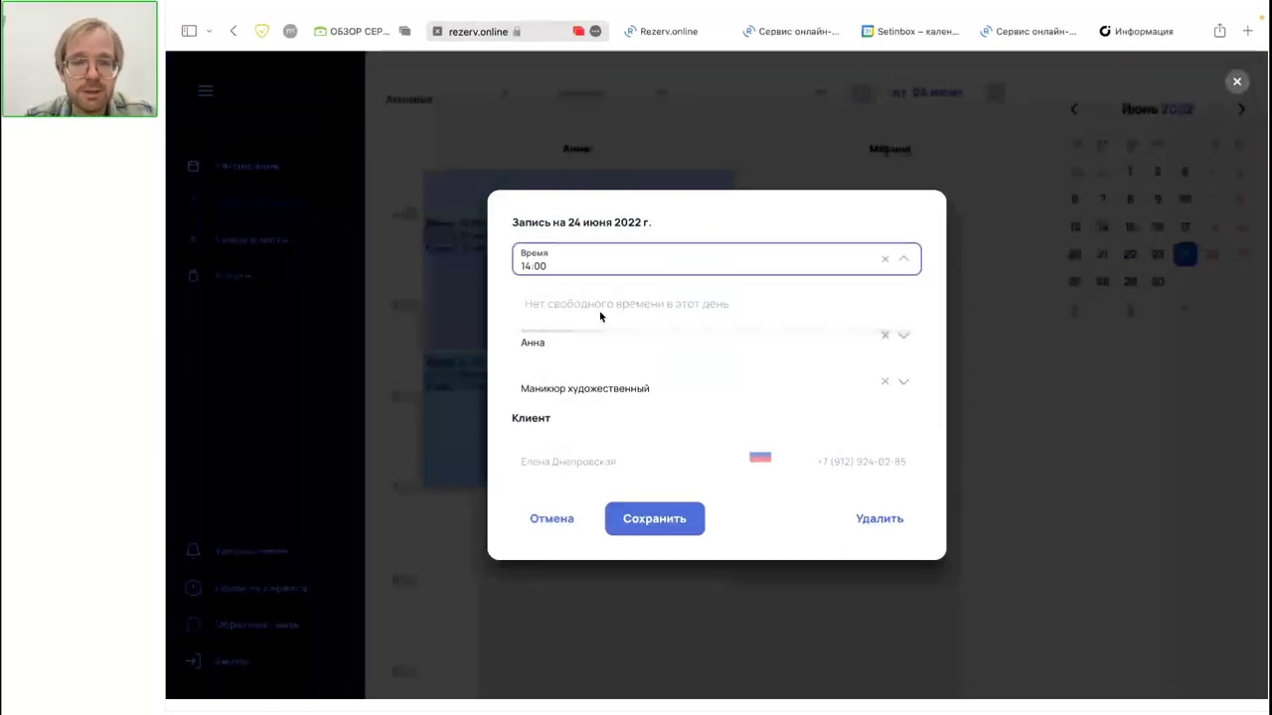
left_click(625, 348)
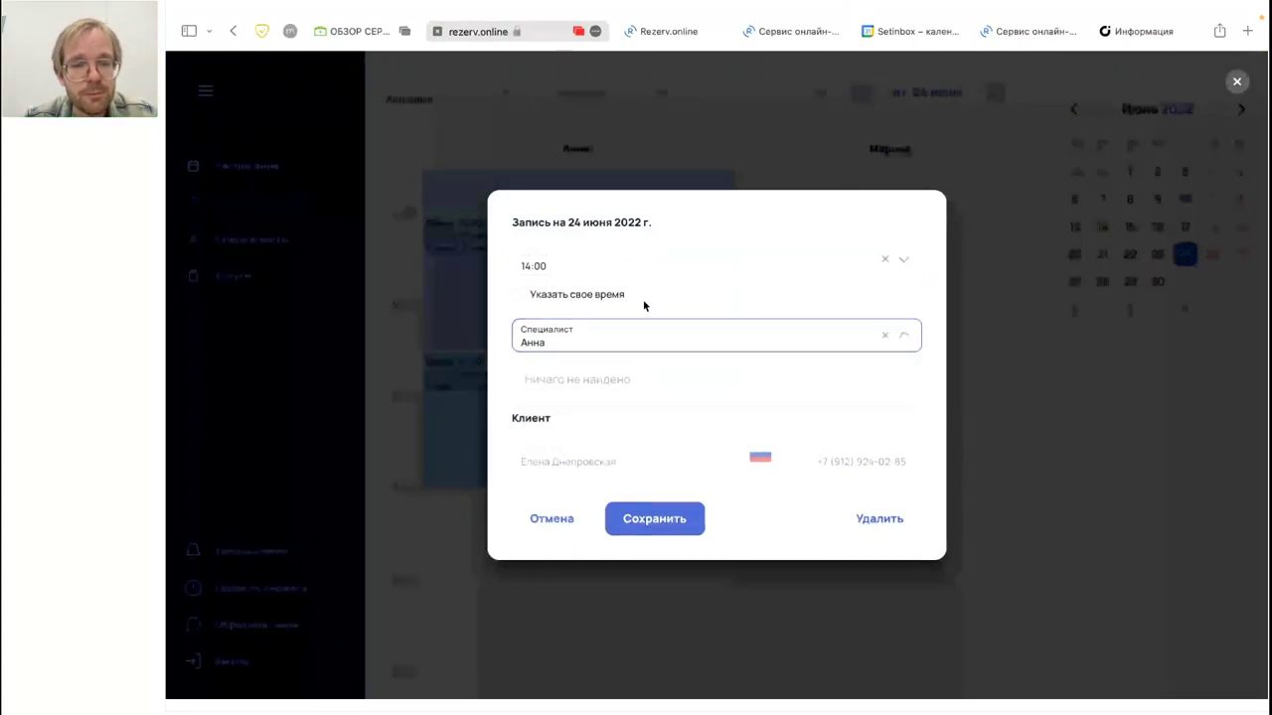
left_click(661, 294)
left_click(914, 257)
left_click(914, 257)
left_click(642, 267)
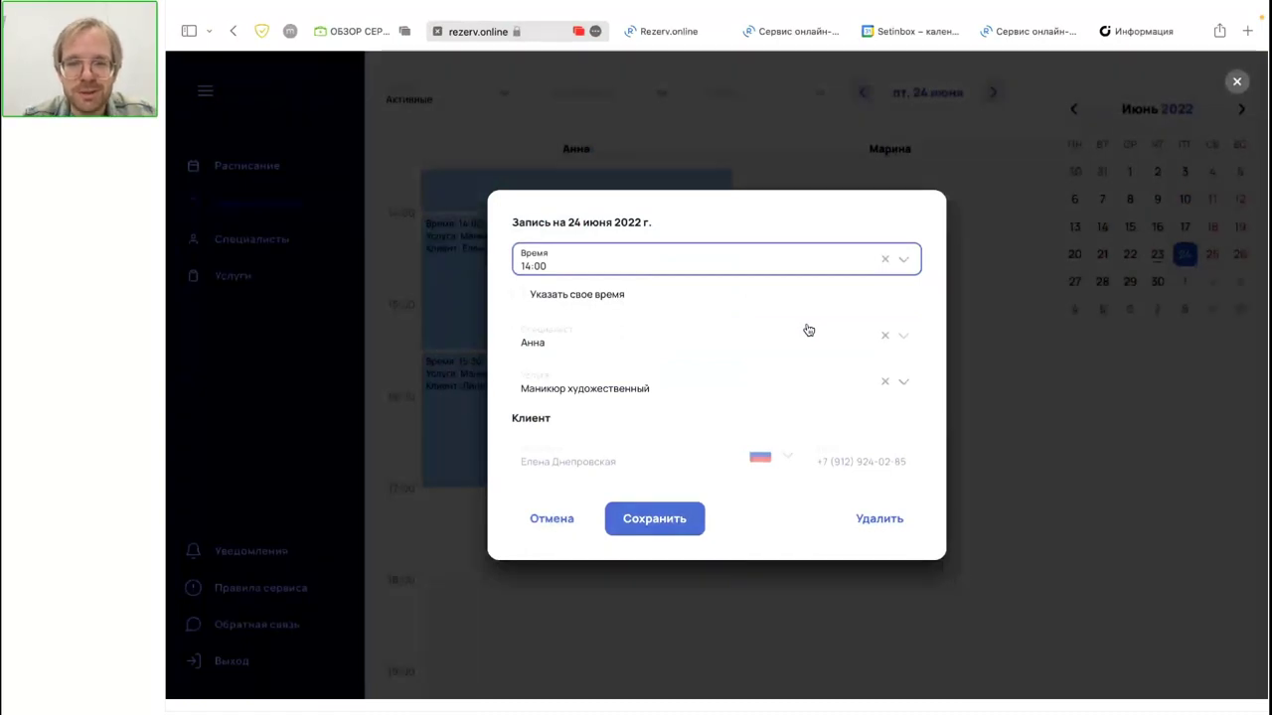
left_click(792, 258)
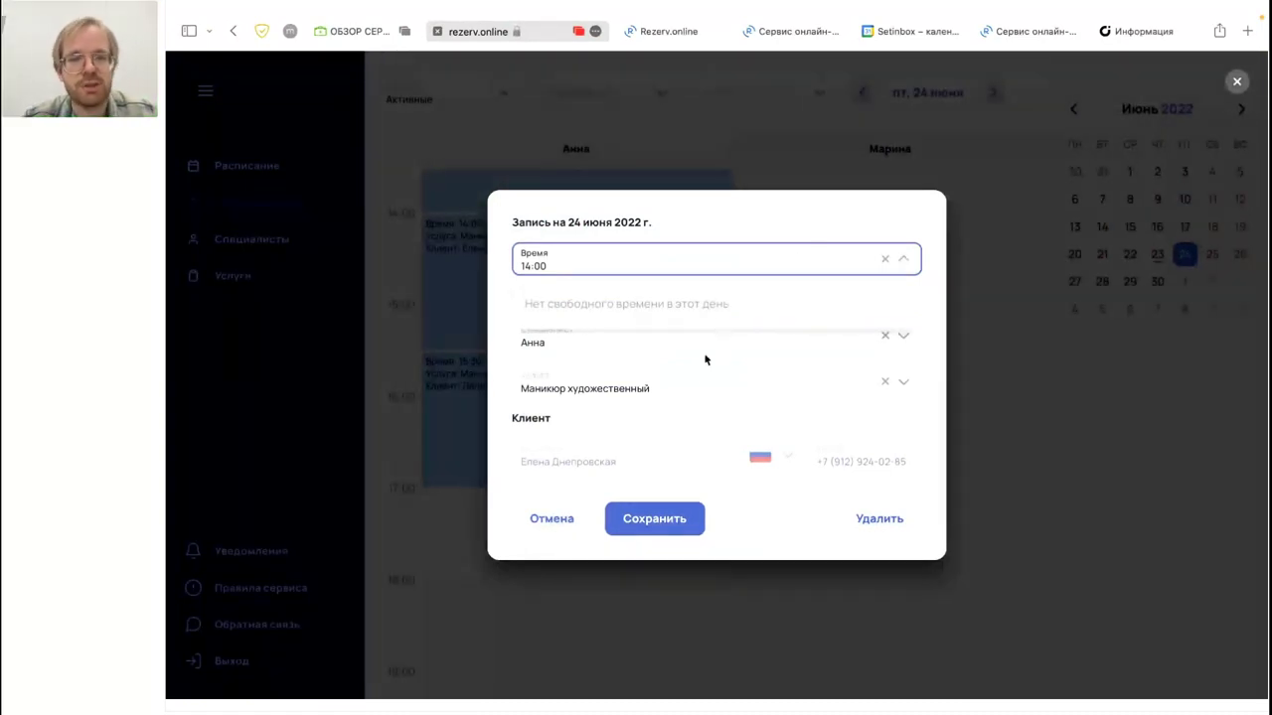
left_click(682, 410)
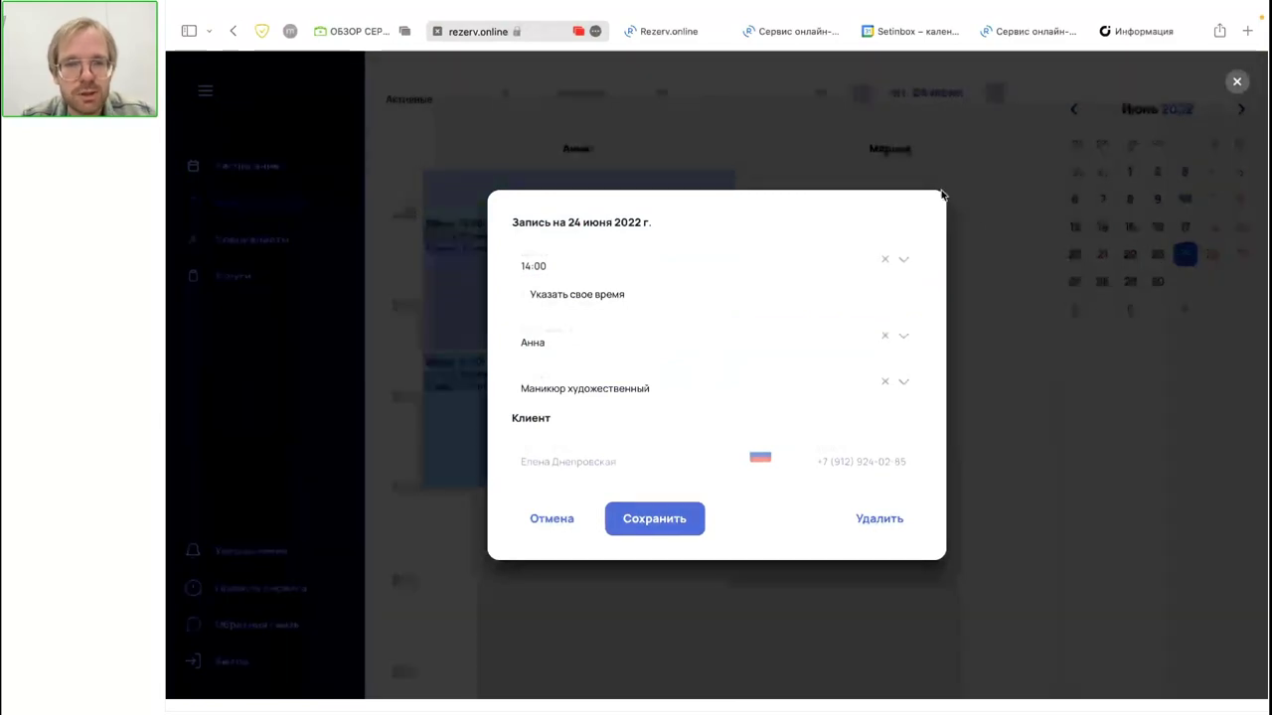
left_click(546, 523)
scroll(460, 335, "up", 2)
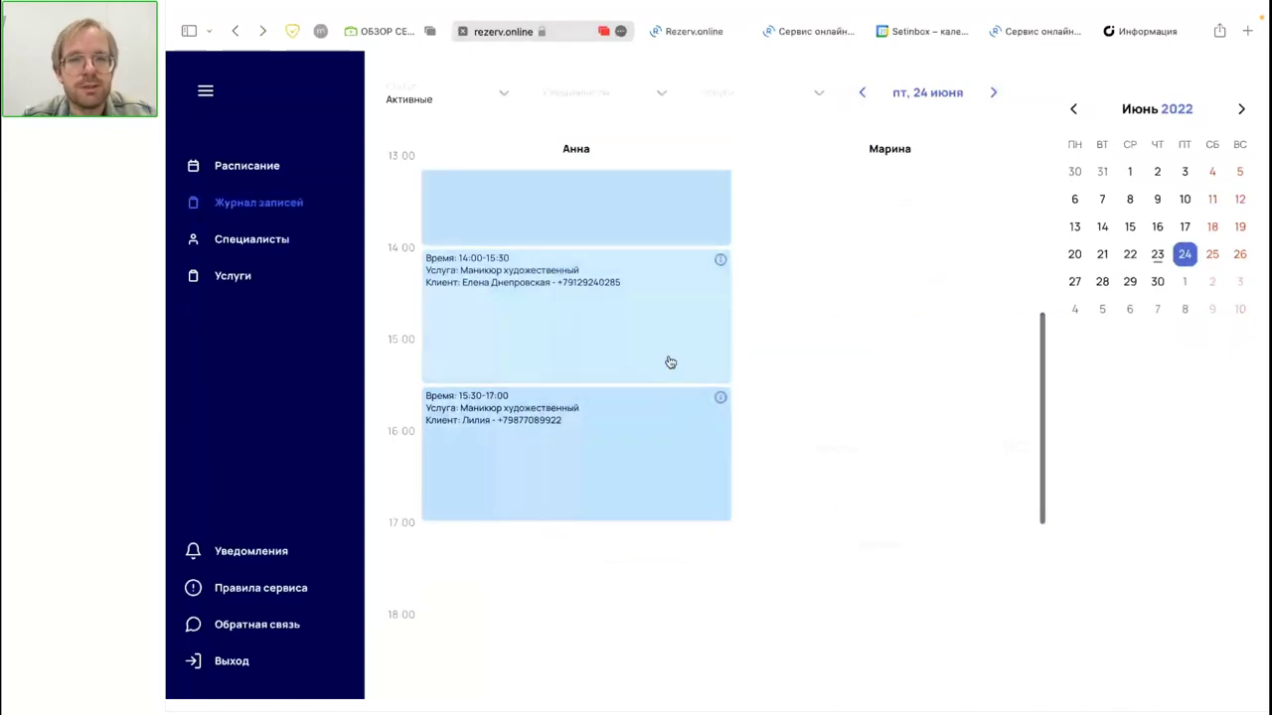
Step: Look through the 25 and 26 June journals, then open 24 June's 12:30 artistic manicure booking
left_click(1212, 254)
scroll(1004, 353, "down", 3)
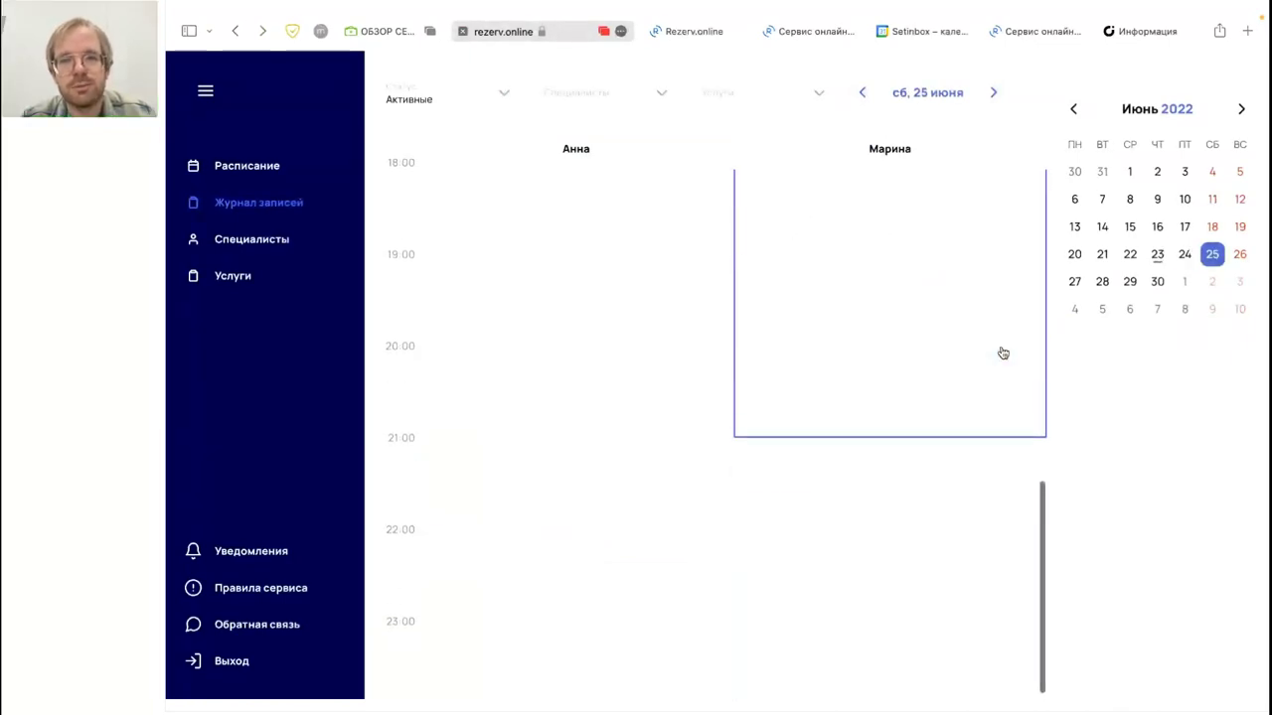
left_click(1239, 254)
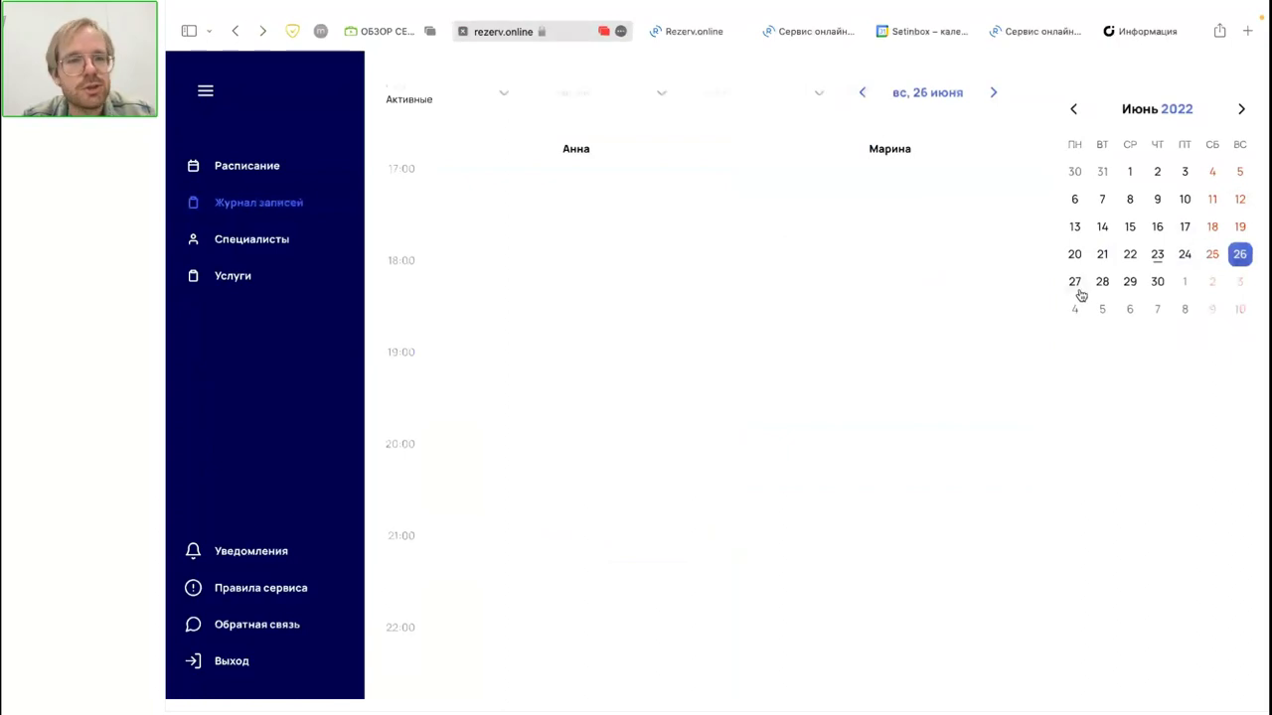
scroll(676, 355, "up", 5)
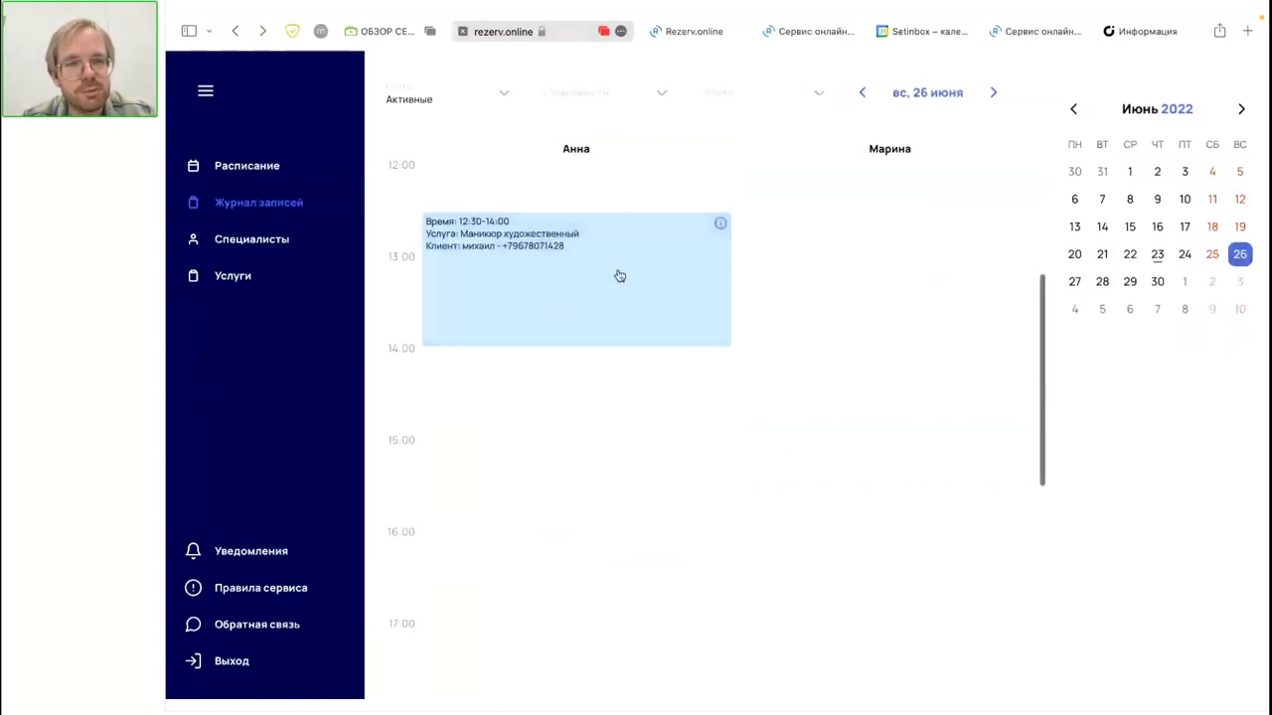
left_click(1183, 258)
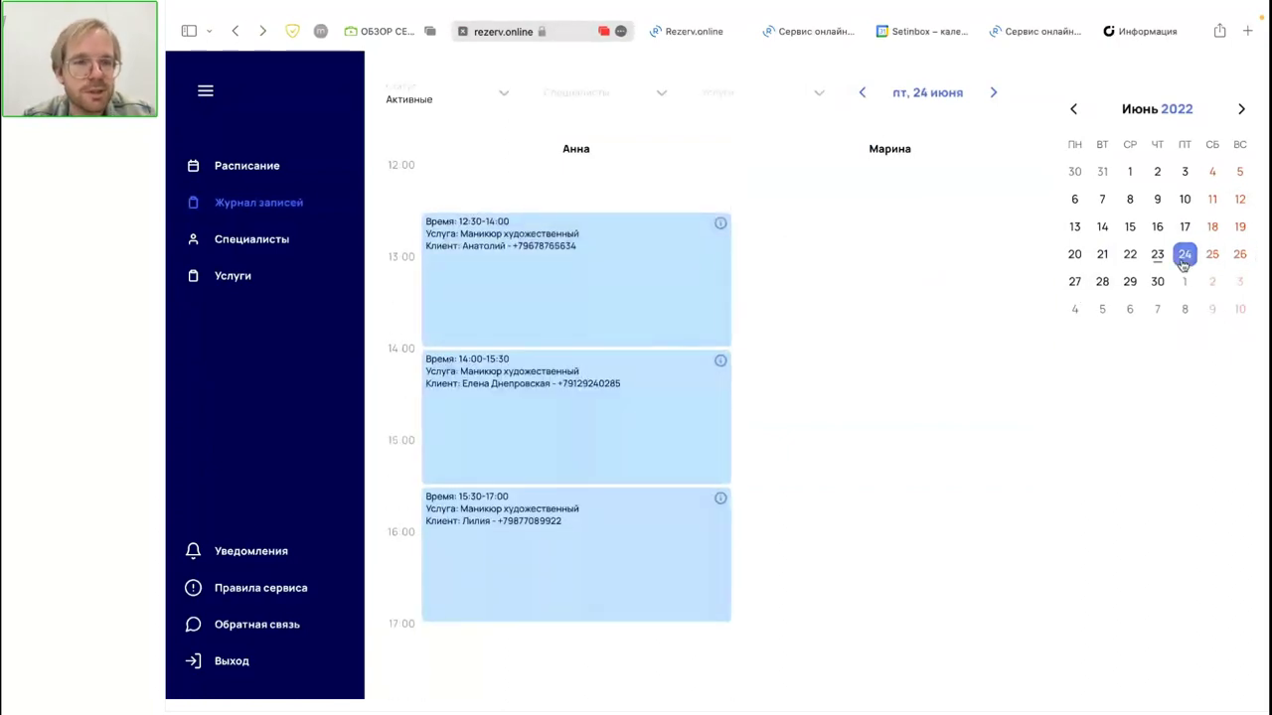
left_click(560, 287)
left_click(666, 270)
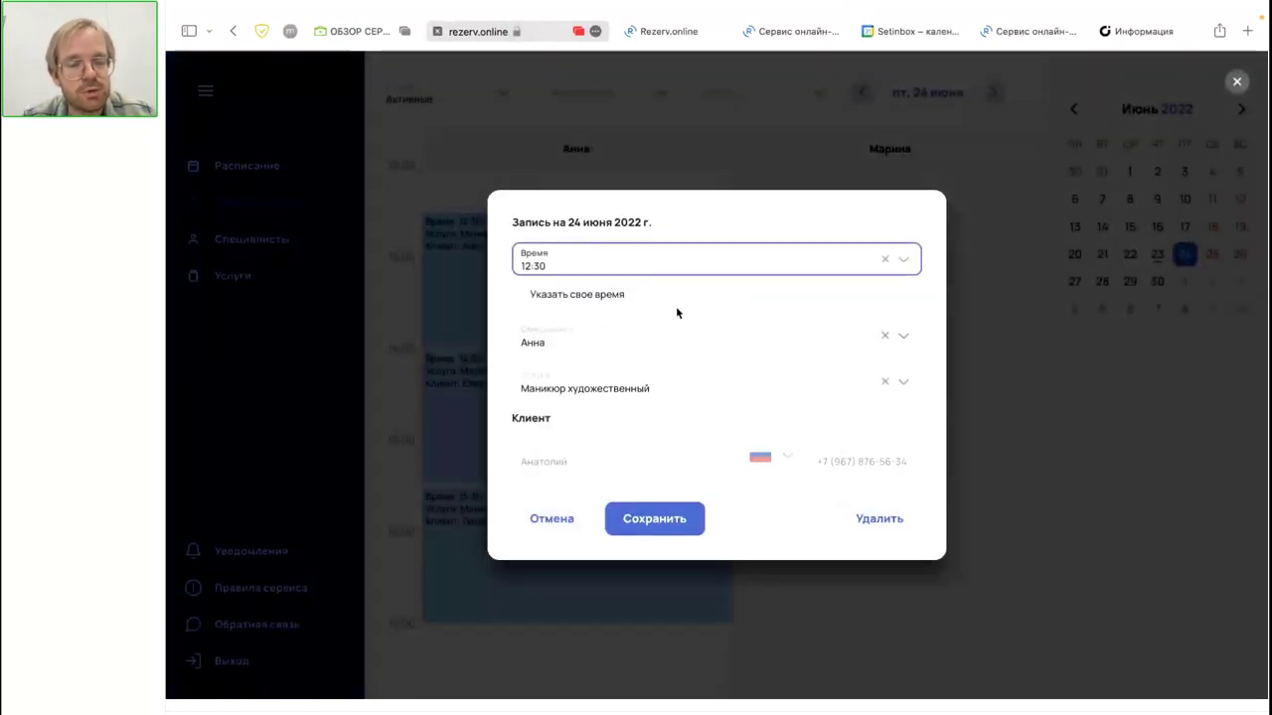
Step: Close the edit form and reopen the 12:30 booking's details
left_click(1232, 72)
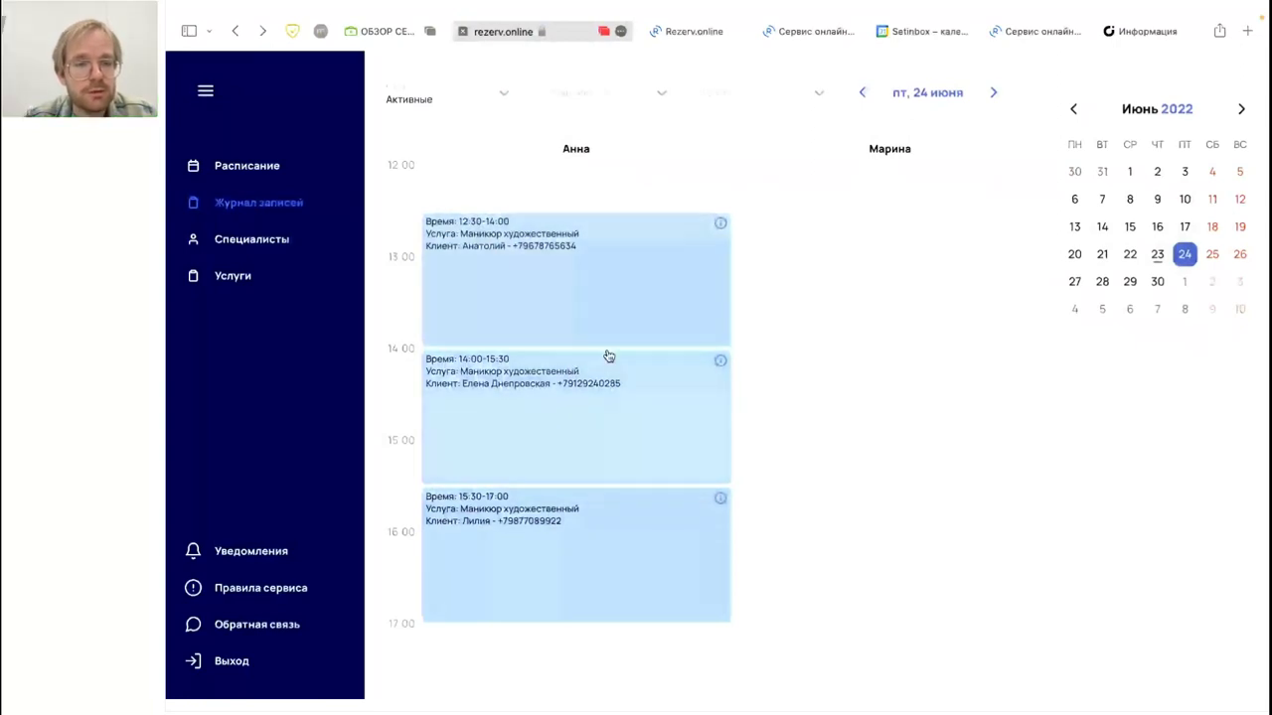
left_click(599, 423)
left_click(619, 147)
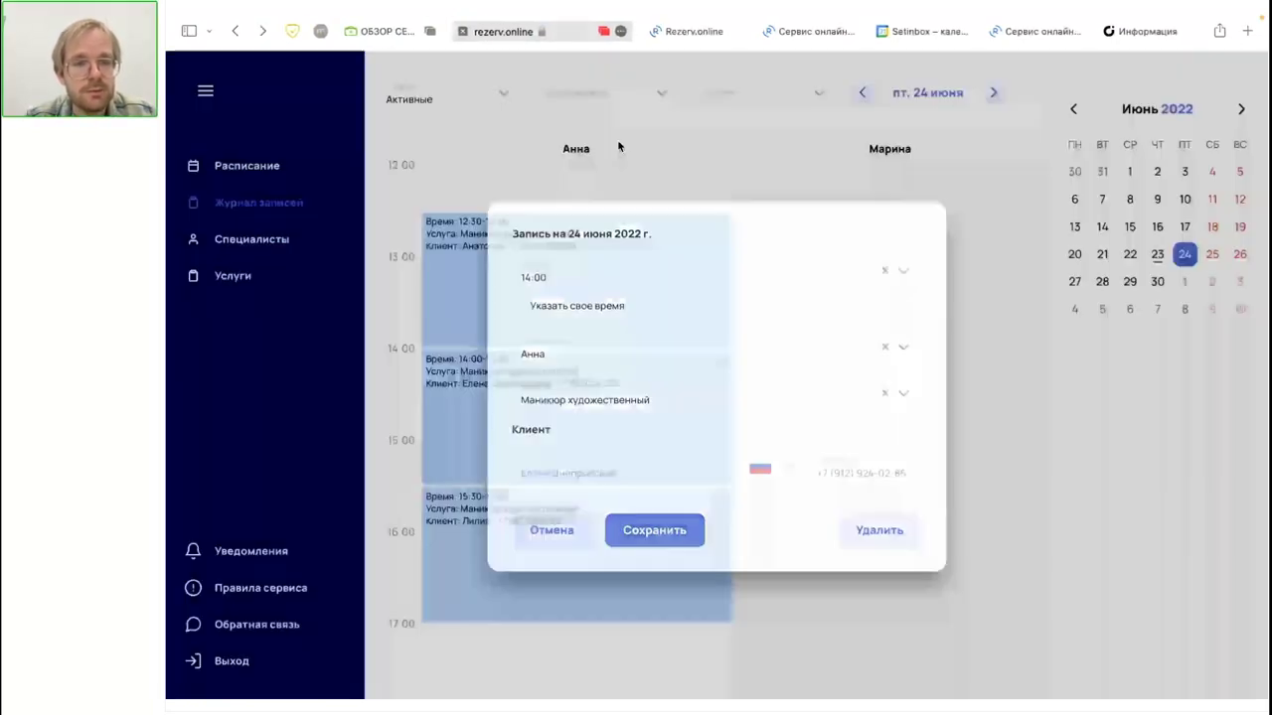
left_click(583, 261)
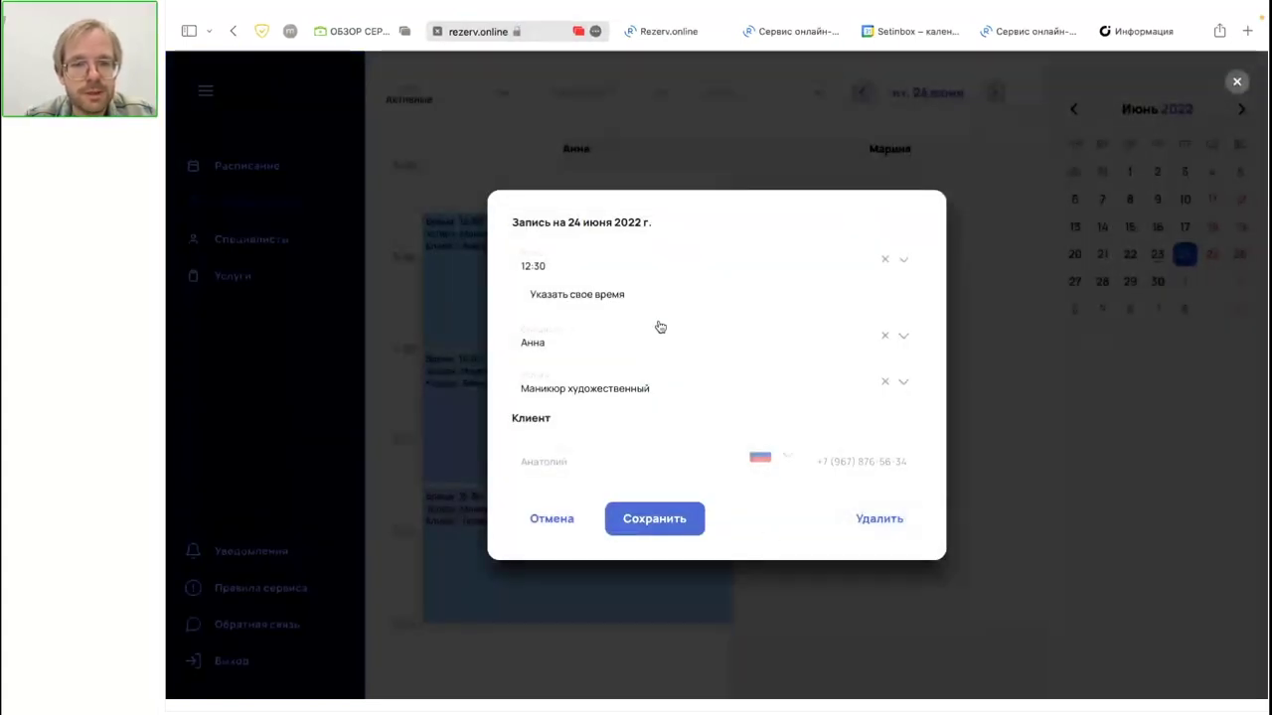
Step: Delete the 12:30 booking, confirm with Да, and close the dialog after the error
left_click(881, 521)
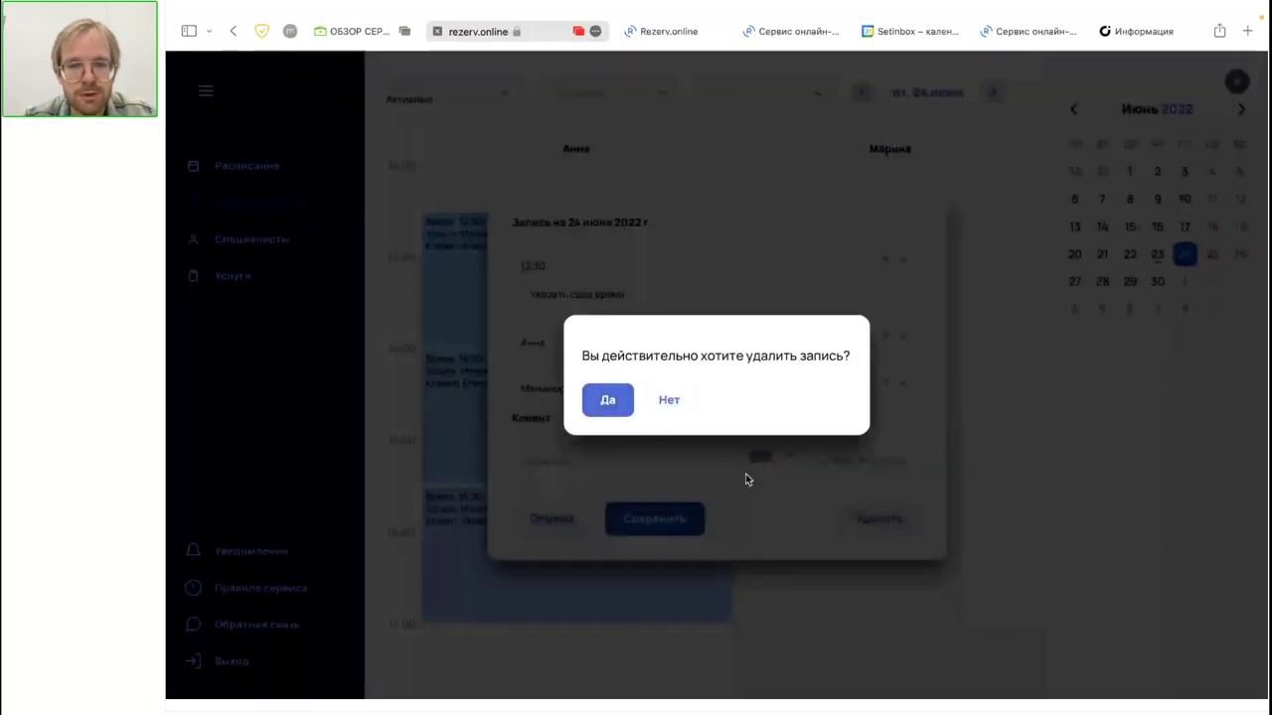
left_click(594, 418)
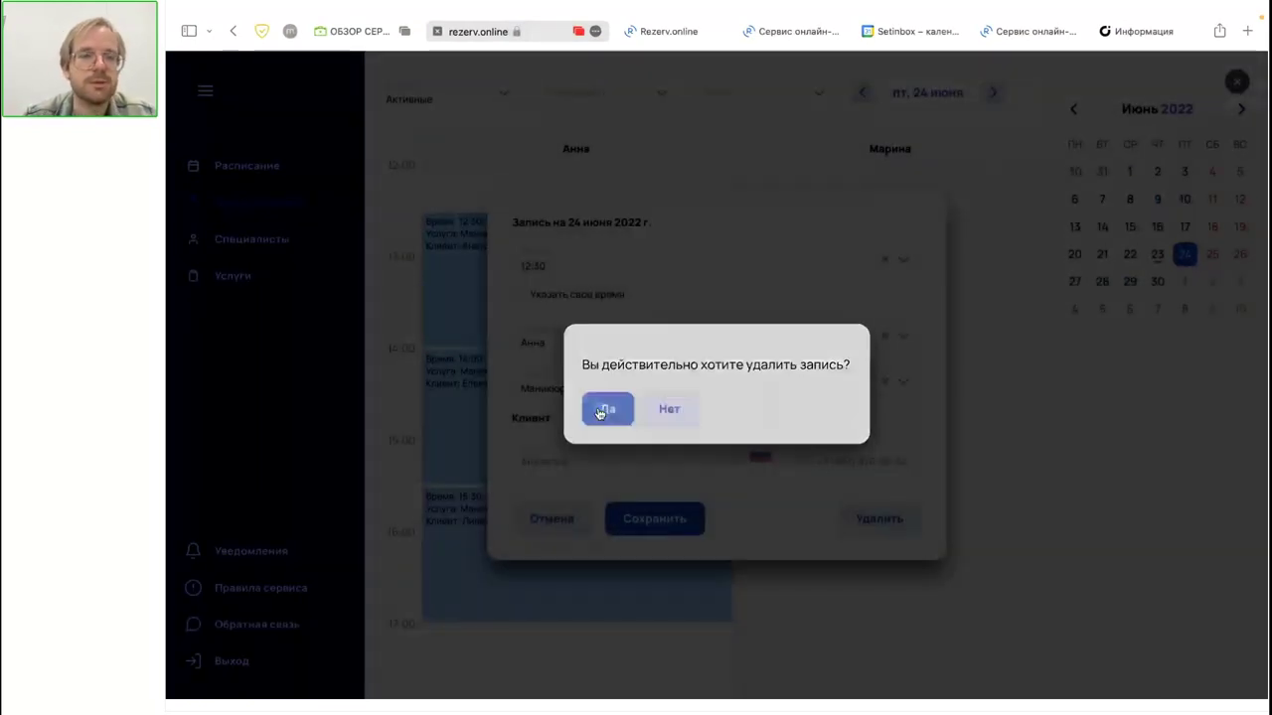
left_click(1079, 395)
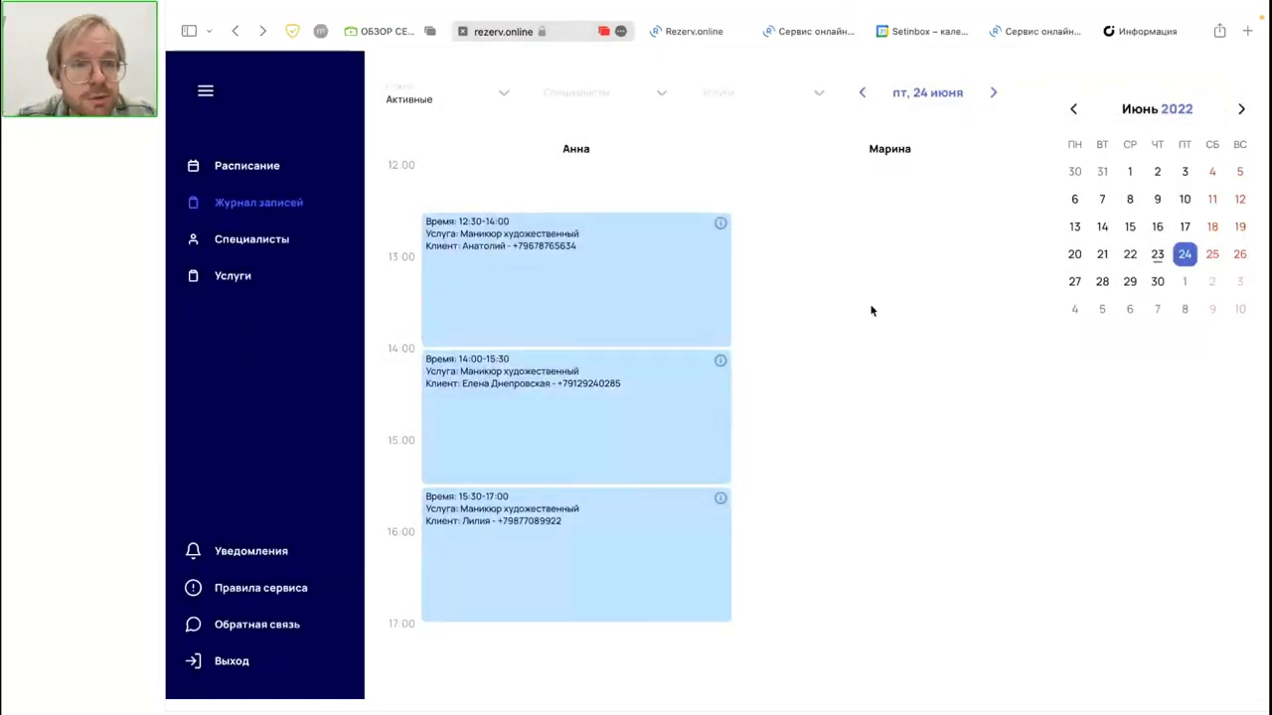
Step: Reload Журнал записей via Специалисты, show 24 June, and open the 15:30 manicure booking
left_click(298, 243)
left_click(283, 210)
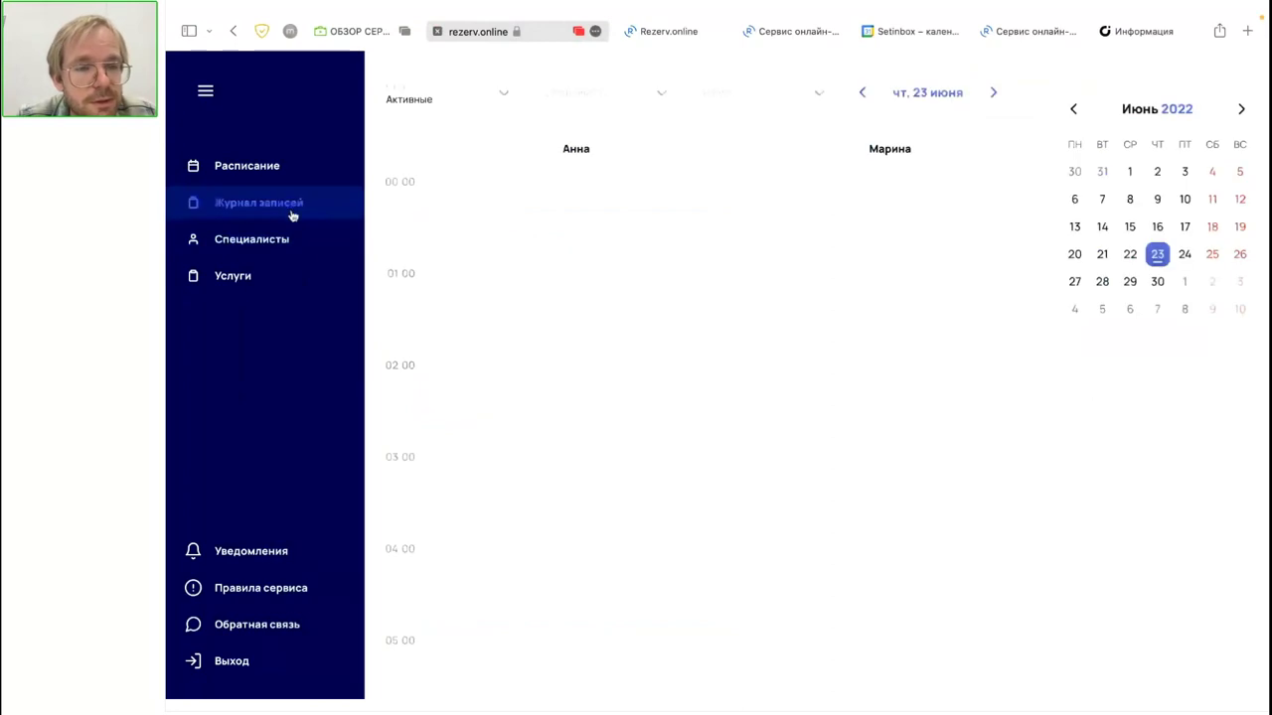
scroll(673, 483, "down", 5)
left_click(1180, 257)
scroll(626, 487, "down", 8)
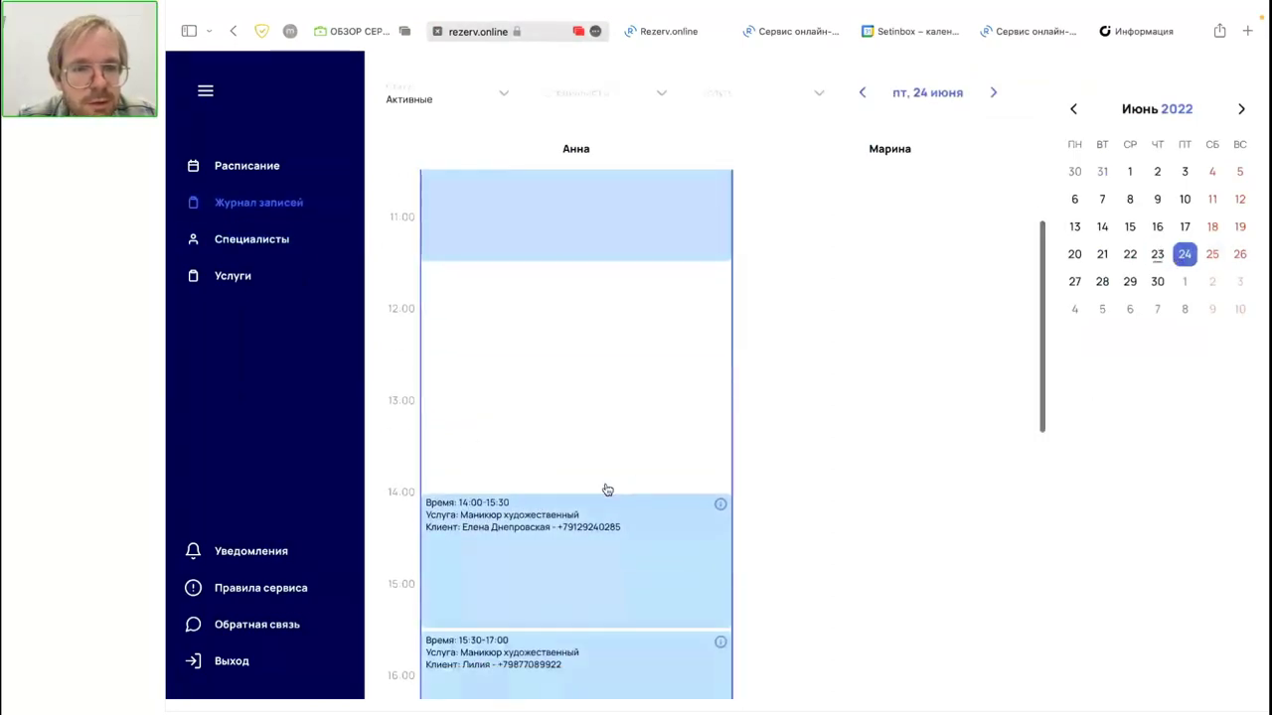
scroll(905, 404, "down", 2)
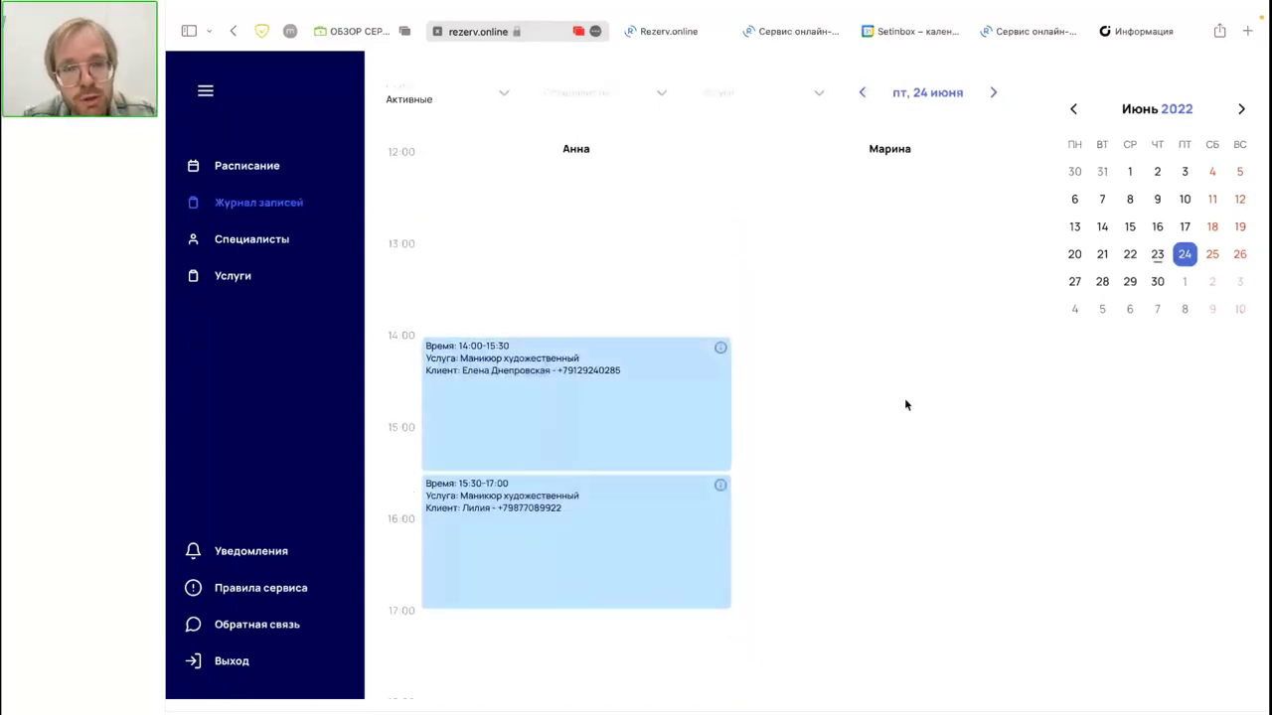
scroll(905, 404, "up", 1)
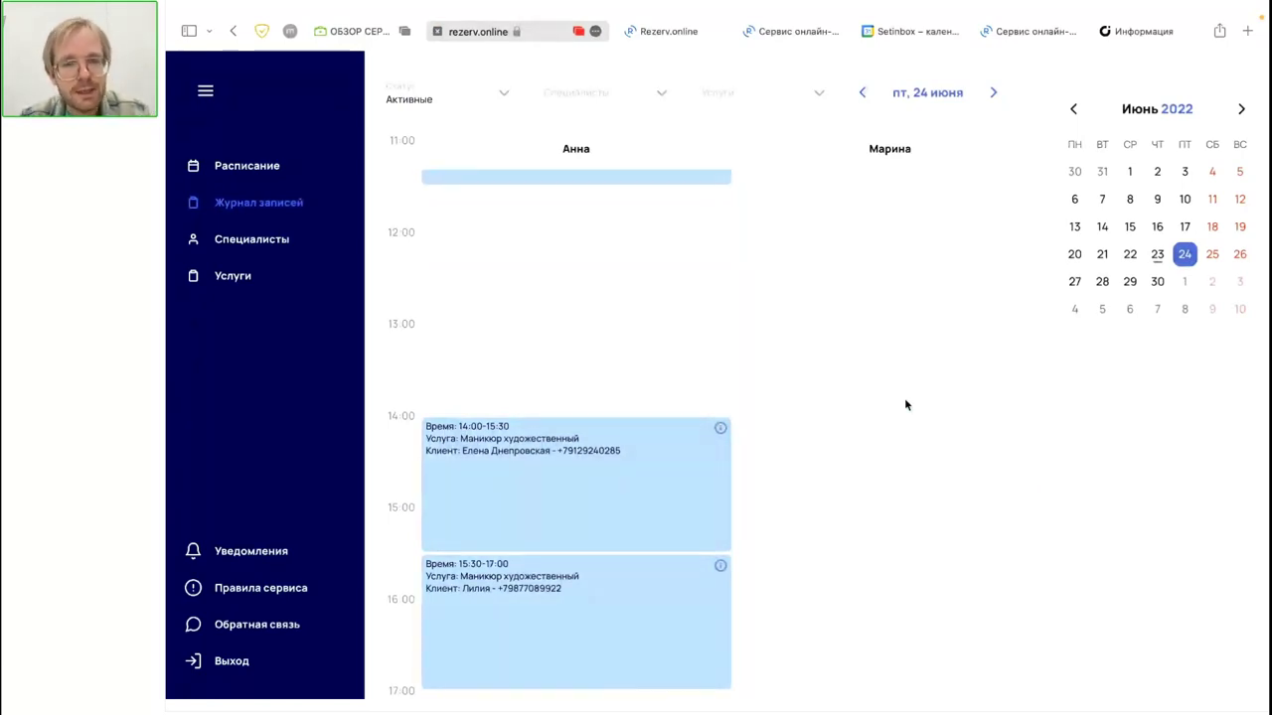
scroll(904, 403, "down", 2)
left_click(638, 563)
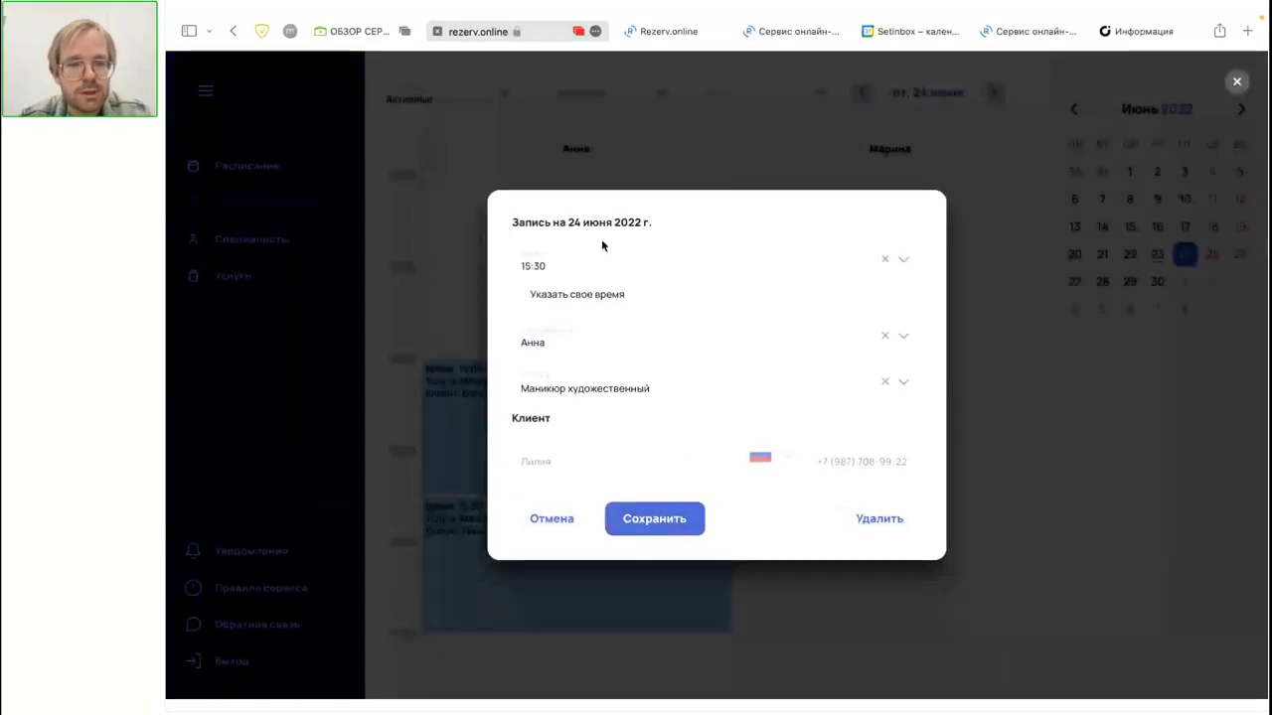
Step: Tick and untick 'Указать свое время' on the 15:30 booking, then cancel without changes
left_click(599, 294)
left_click(810, 251)
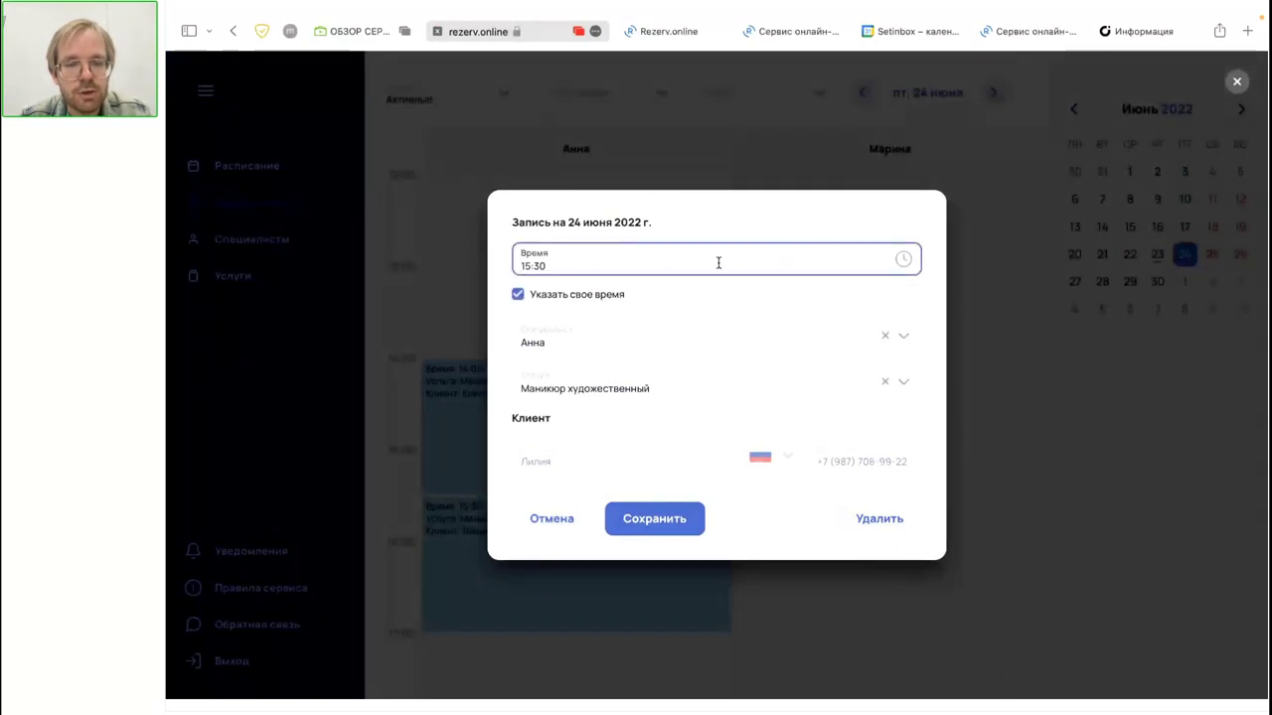
left_click(519, 297)
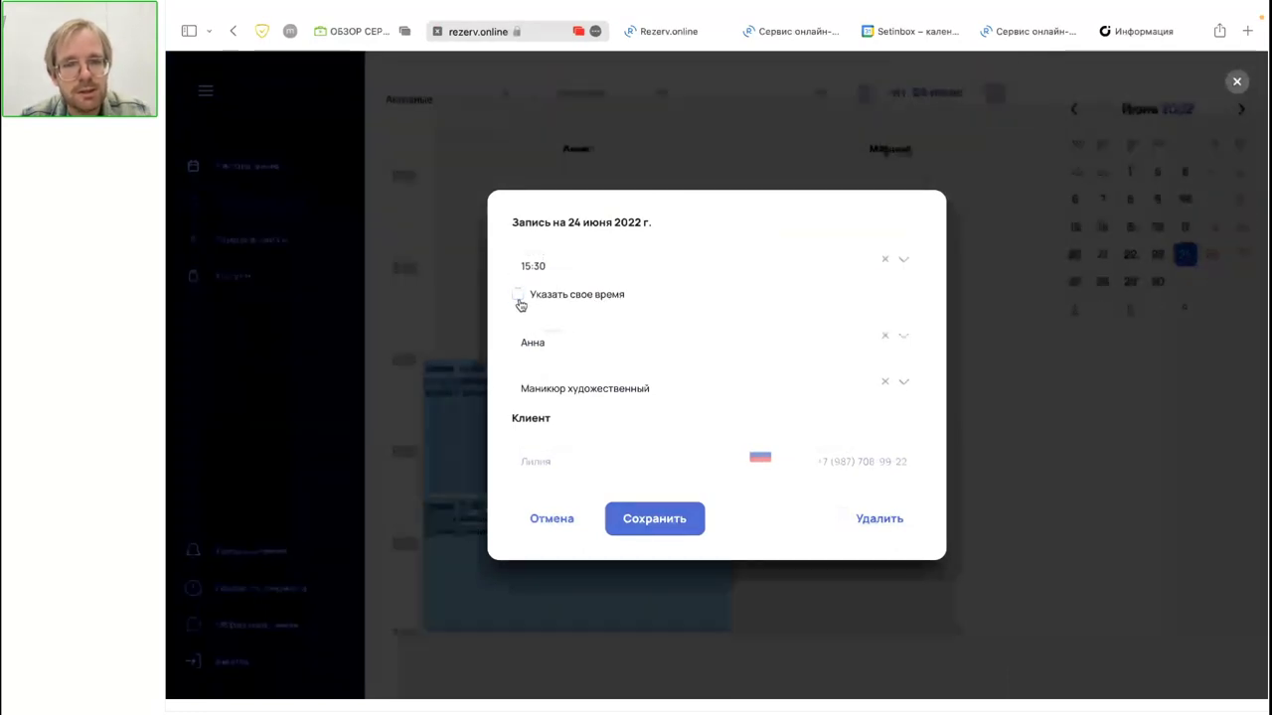
left_click(552, 518)
scroll(559, 425, "down", 1)
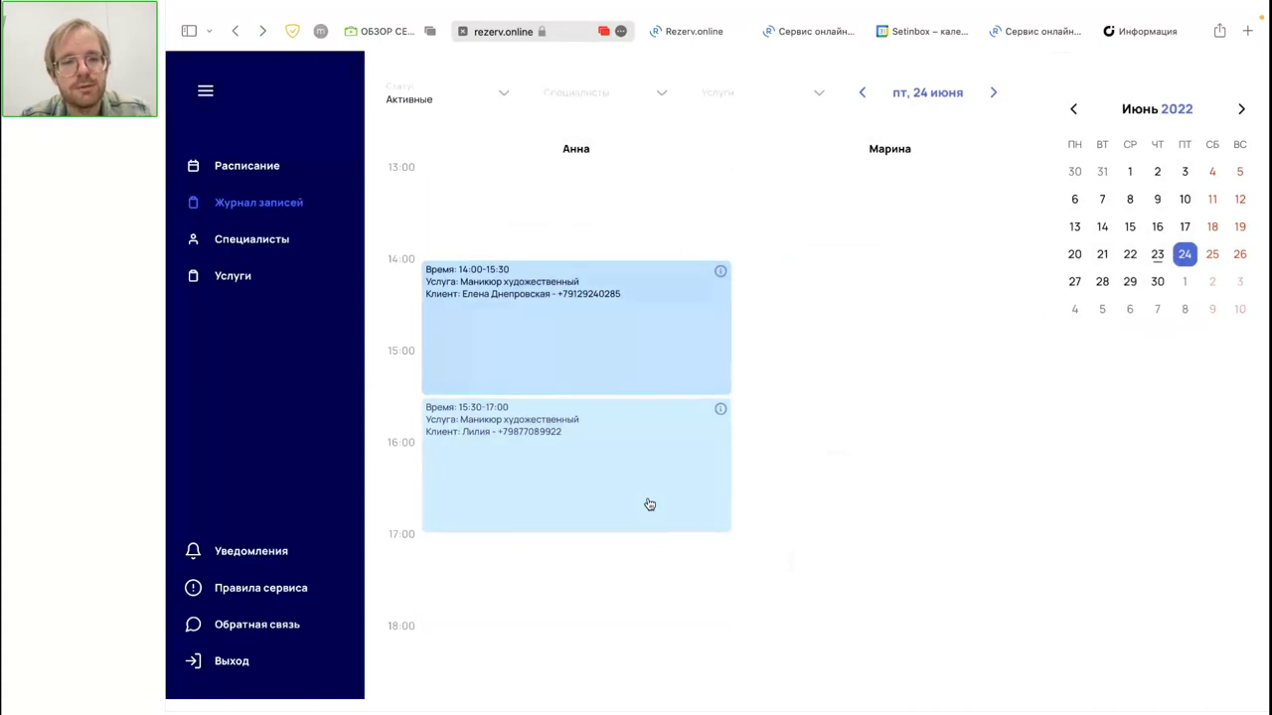
Step: Start a new booking in the empty afternoon slot at 17:00
left_click(625, 566)
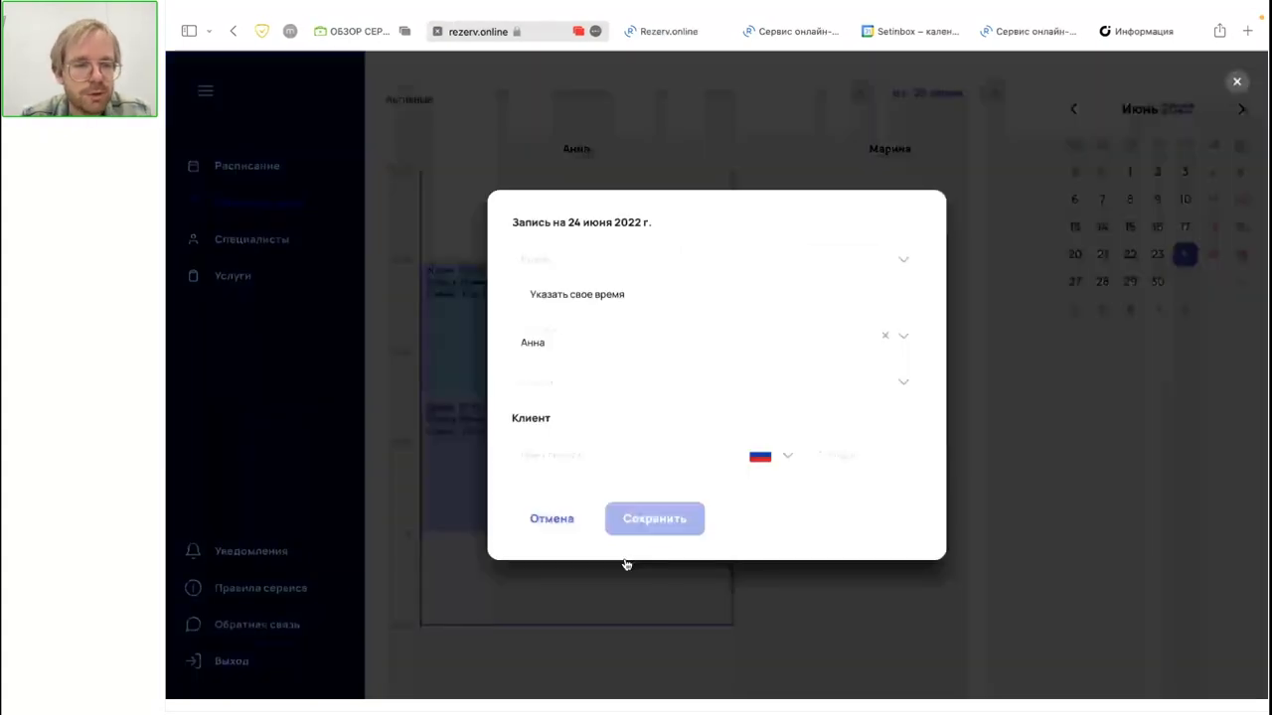
left_click(581, 266)
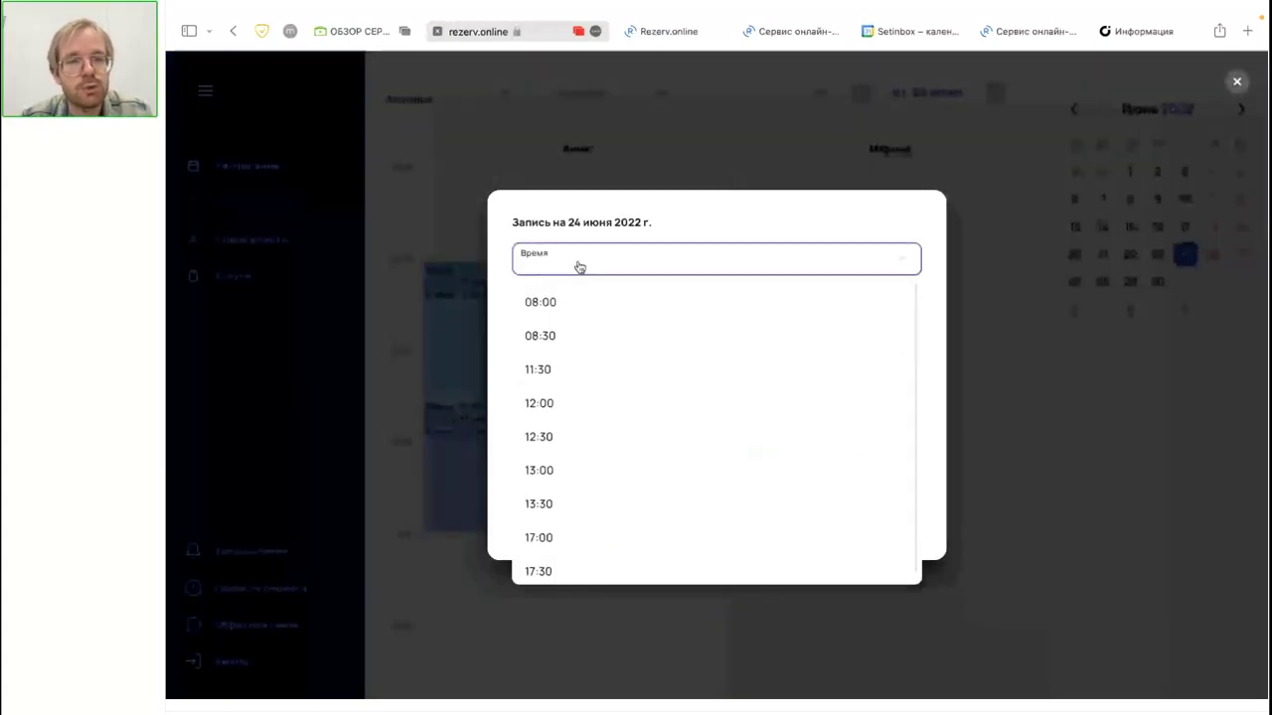
left_click(561, 526)
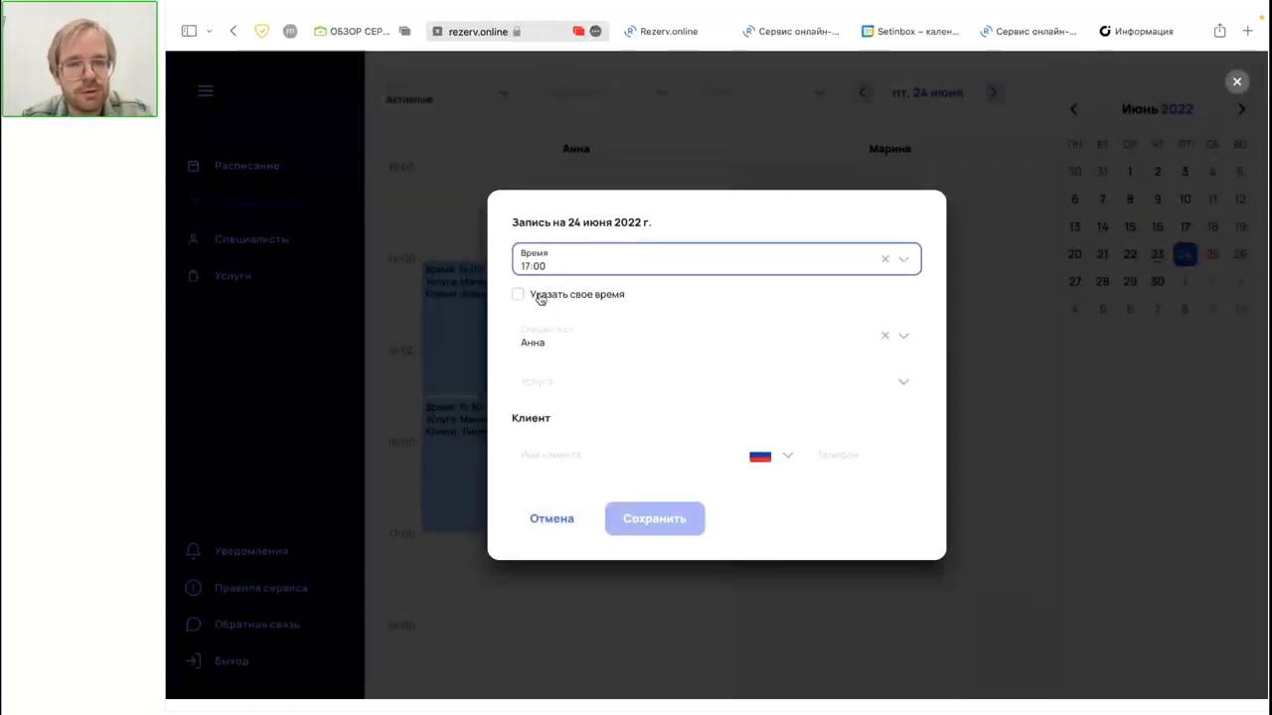
left_click(534, 295)
left_click(536, 298)
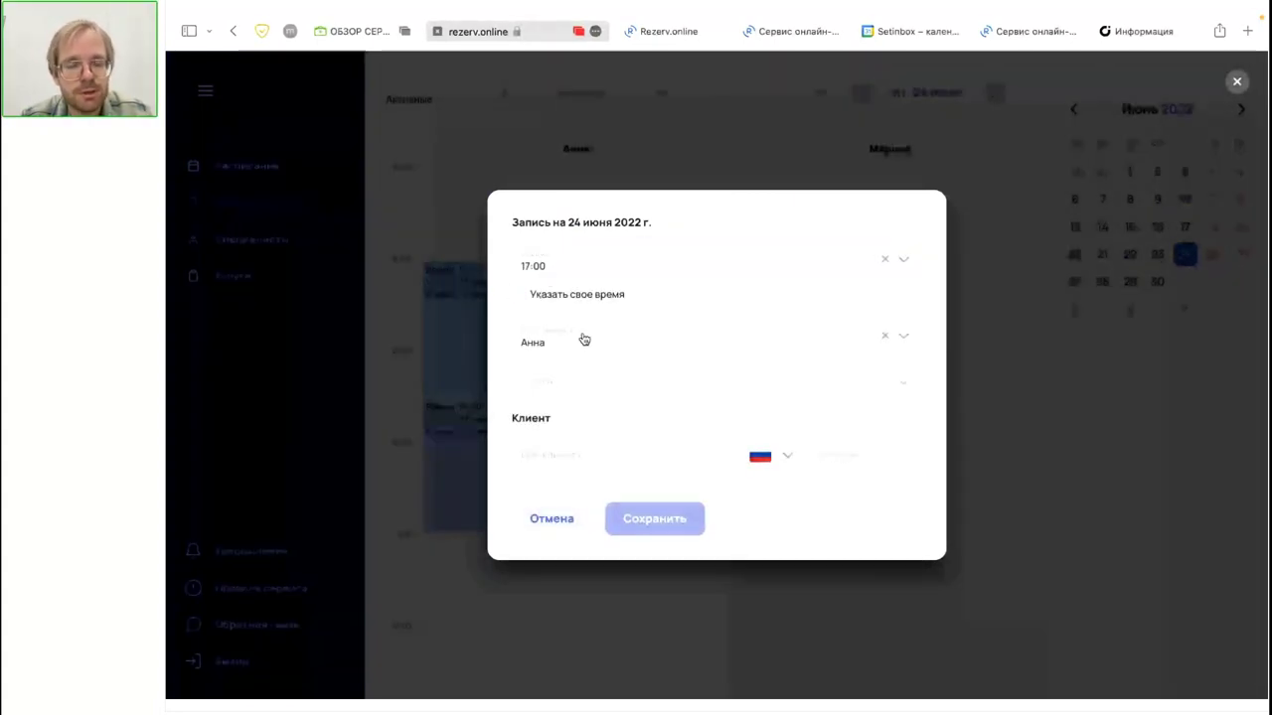
Step: Choose Маникюр классический as the service, then discard the new booking with Отмена
left_click(589, 388)
left_click(596, 435)
left_click(590, 457)
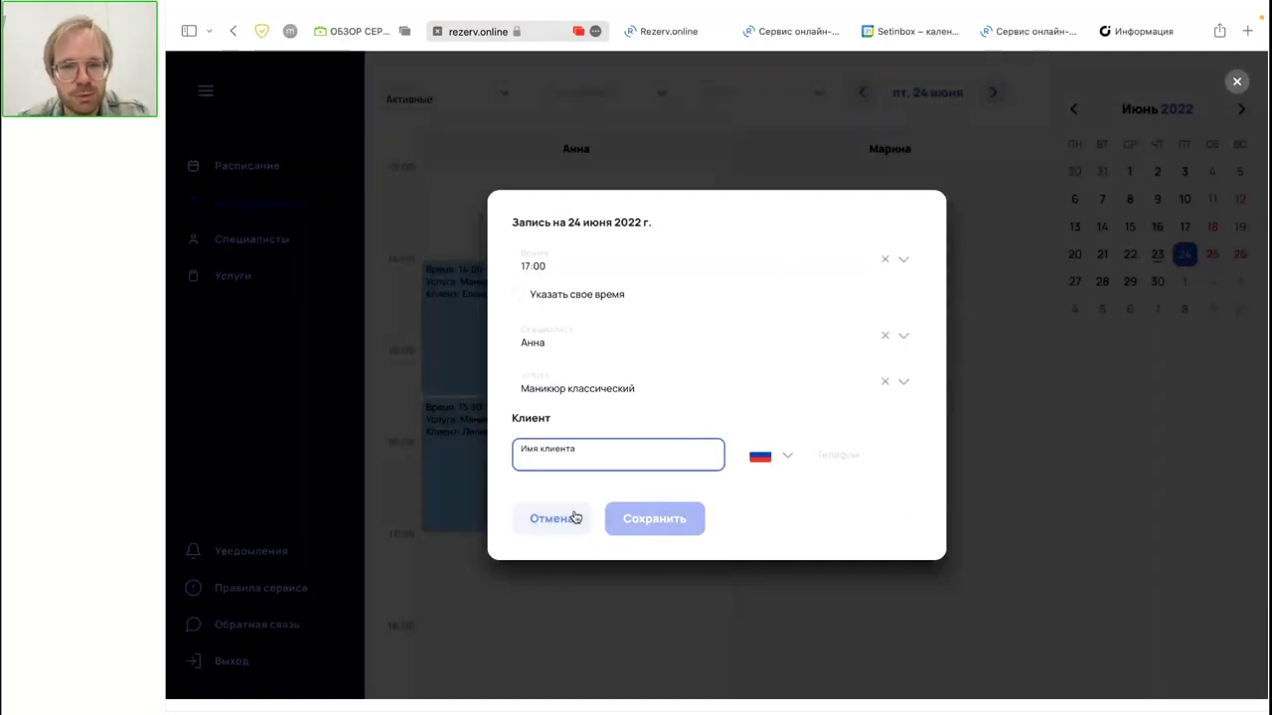
left_click(572, 396)
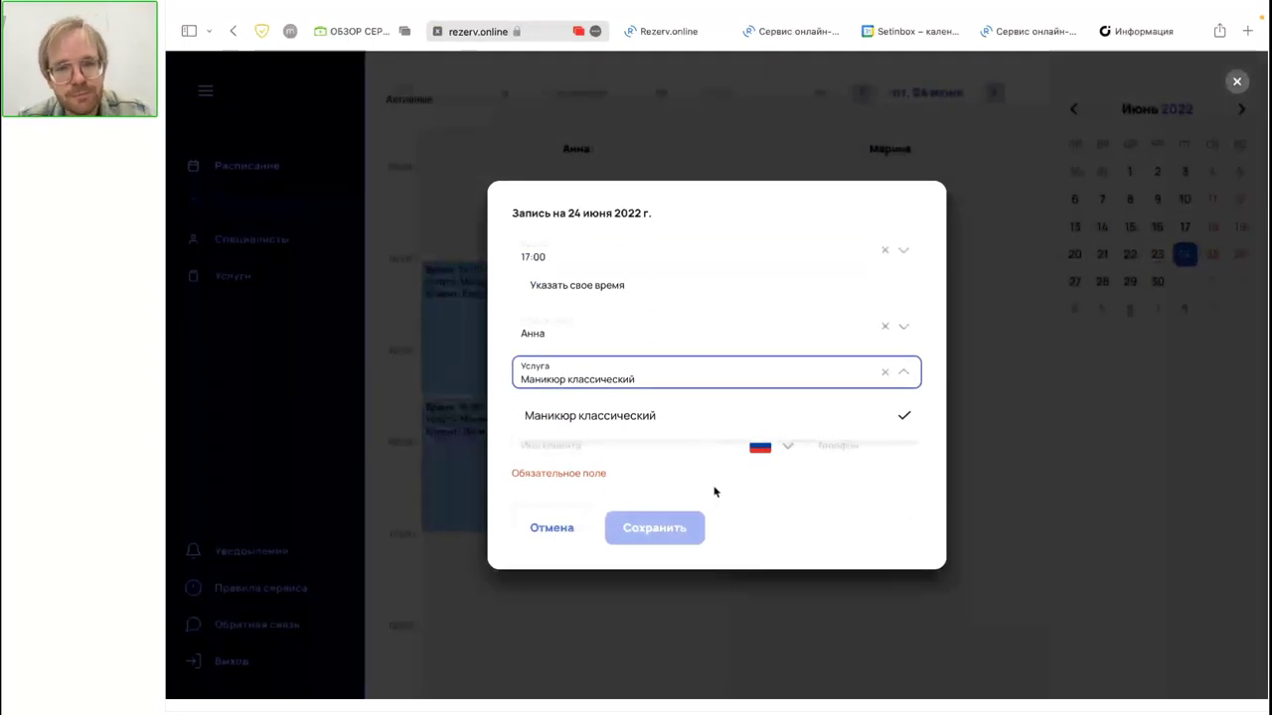
left_click(954, 554)
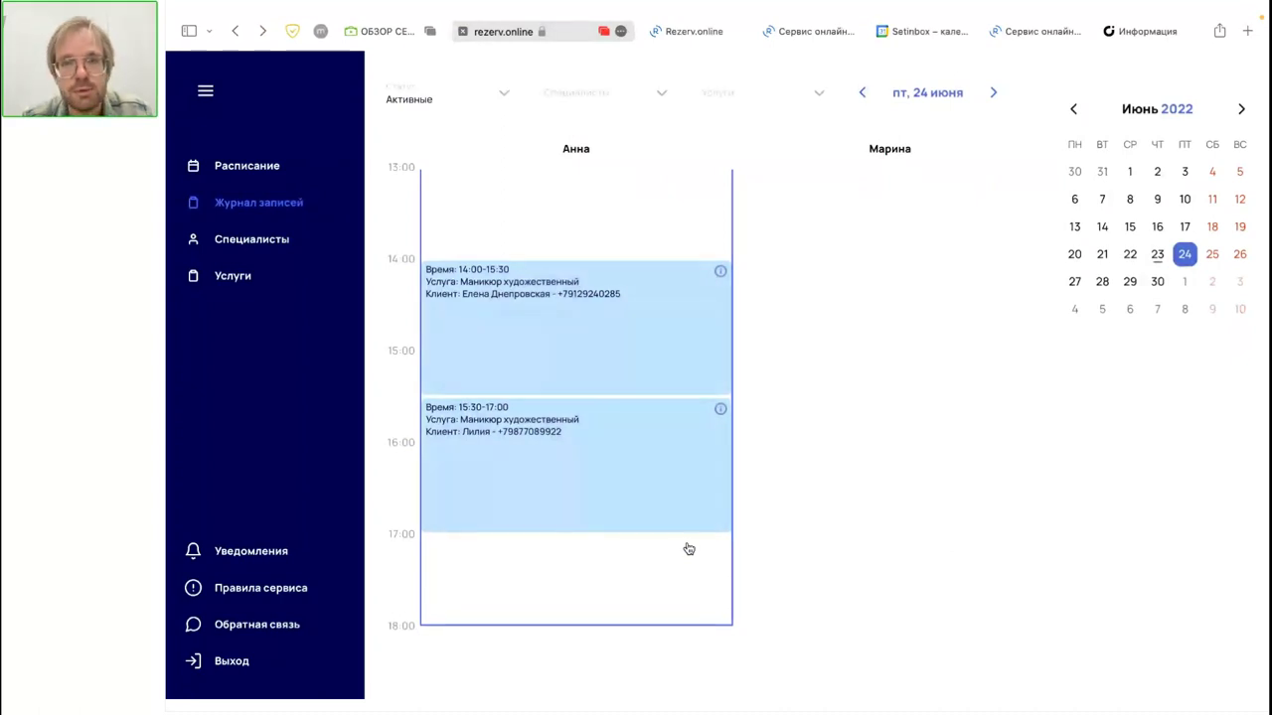
Step: Copy the booking link from the Информация о записи page
left_click(1033, 30)
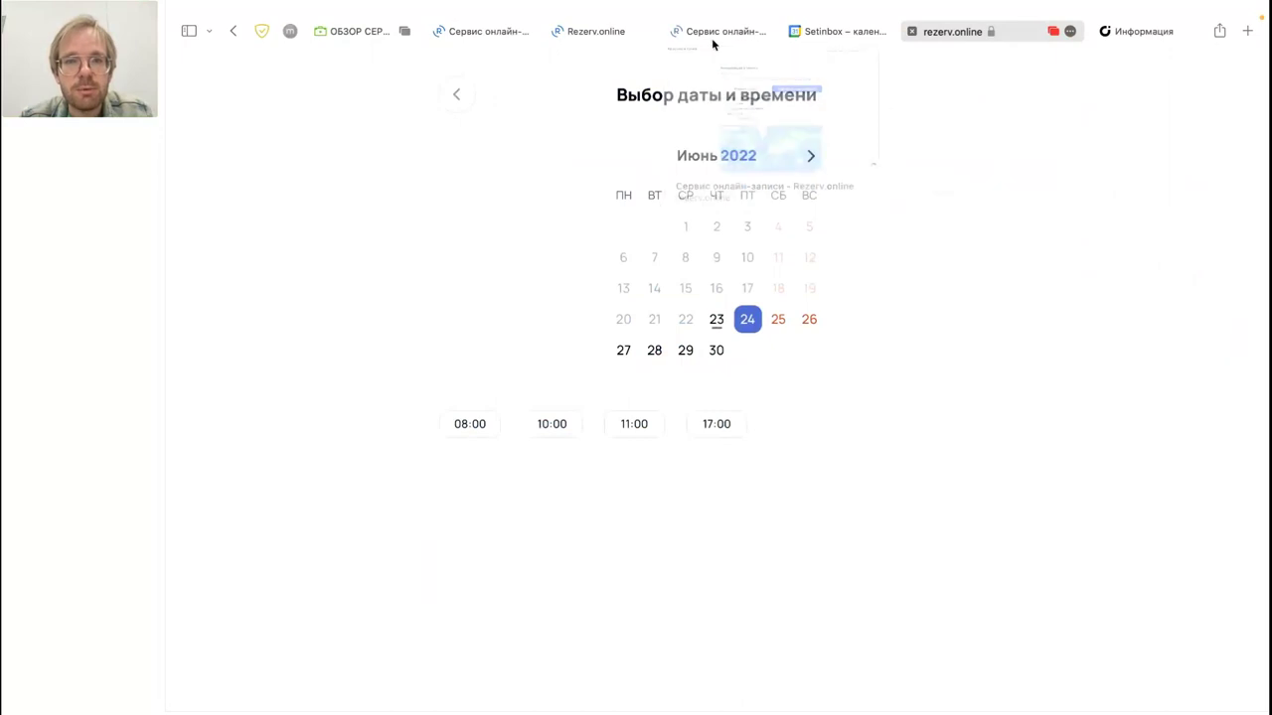
left_click(745, 32)
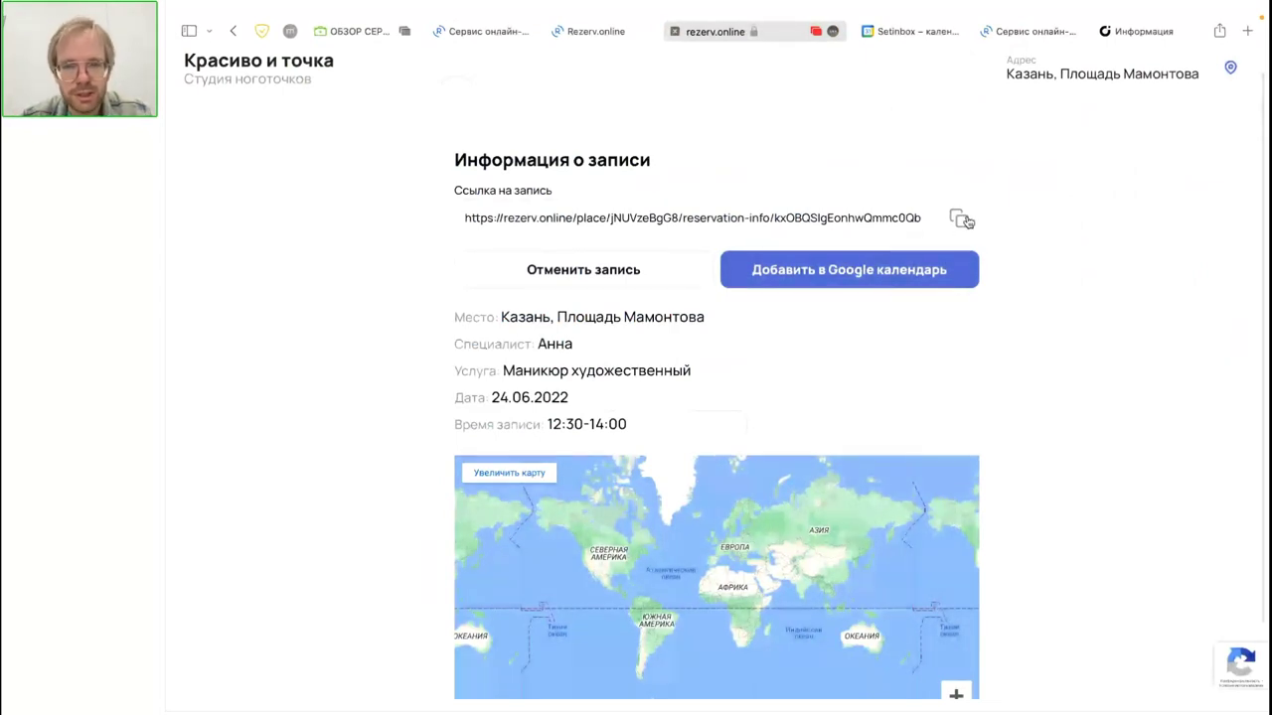
left_click(964, 220)
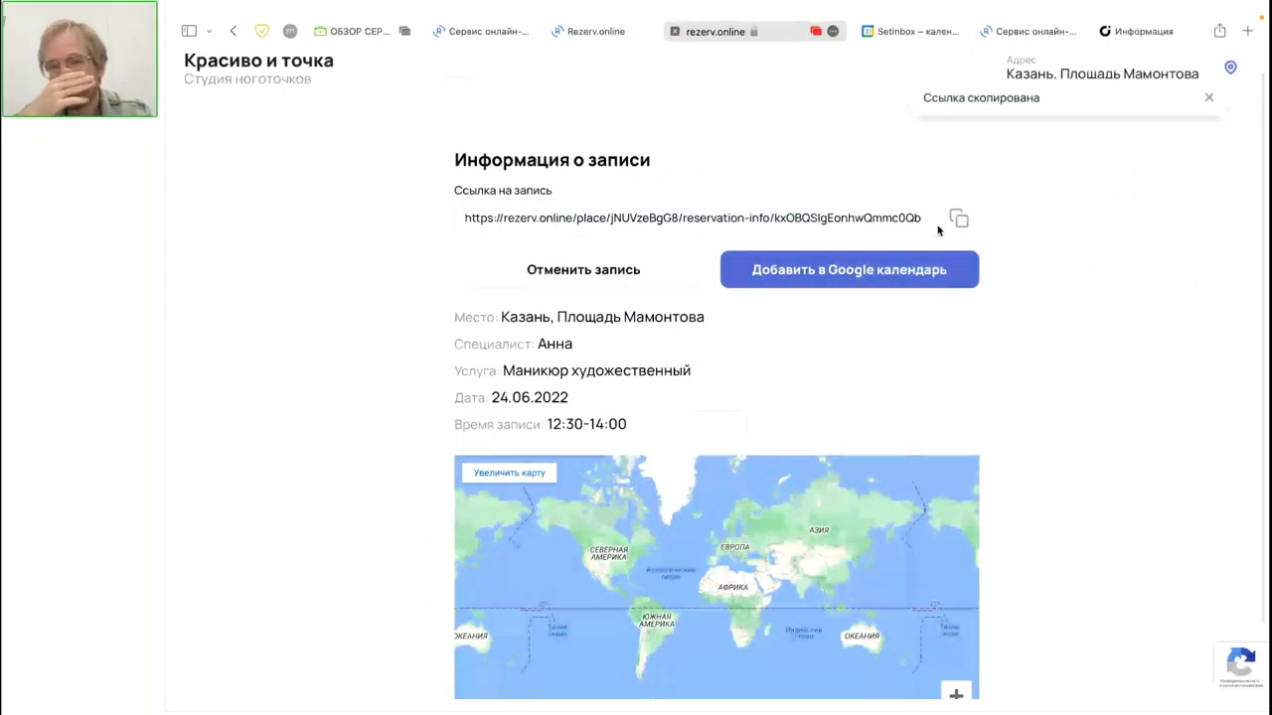
Step: Paste the booking link into the address bar, trim it, and open it, which gives a 404 page
left_click(783, 37)
key("super+v")
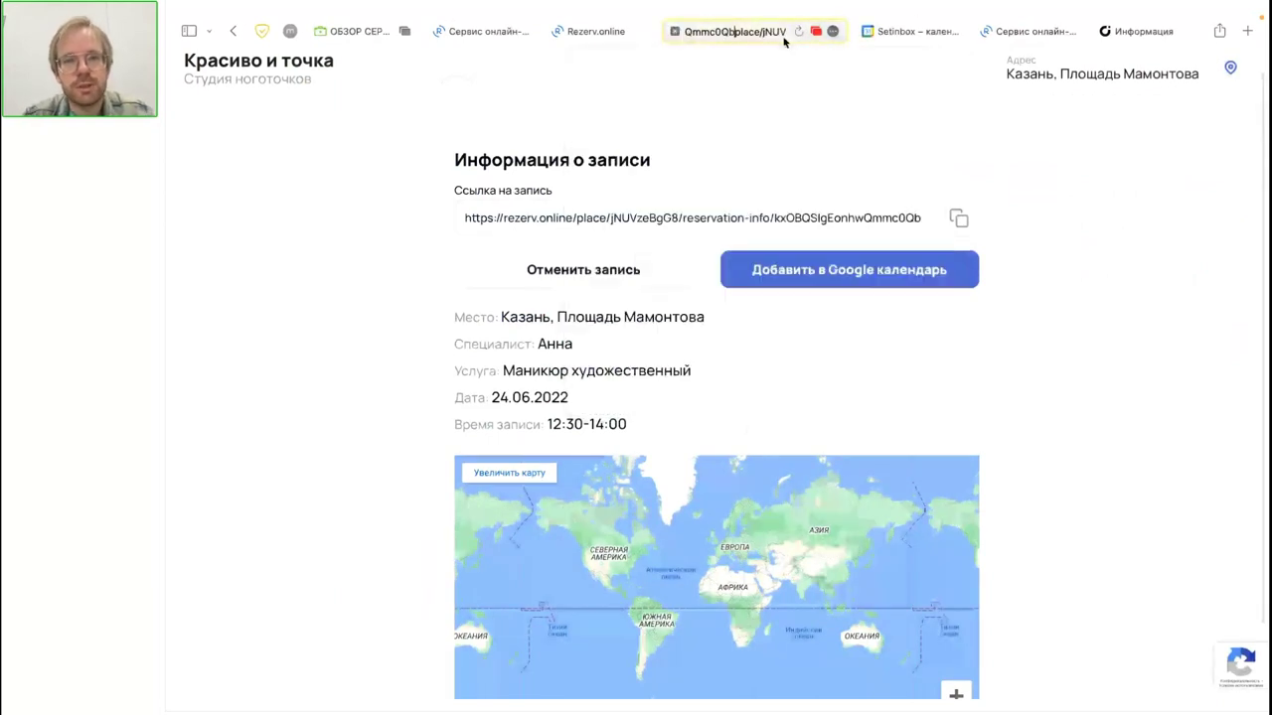
key("shift+End")
key("Delete")
left_click(732, 25)
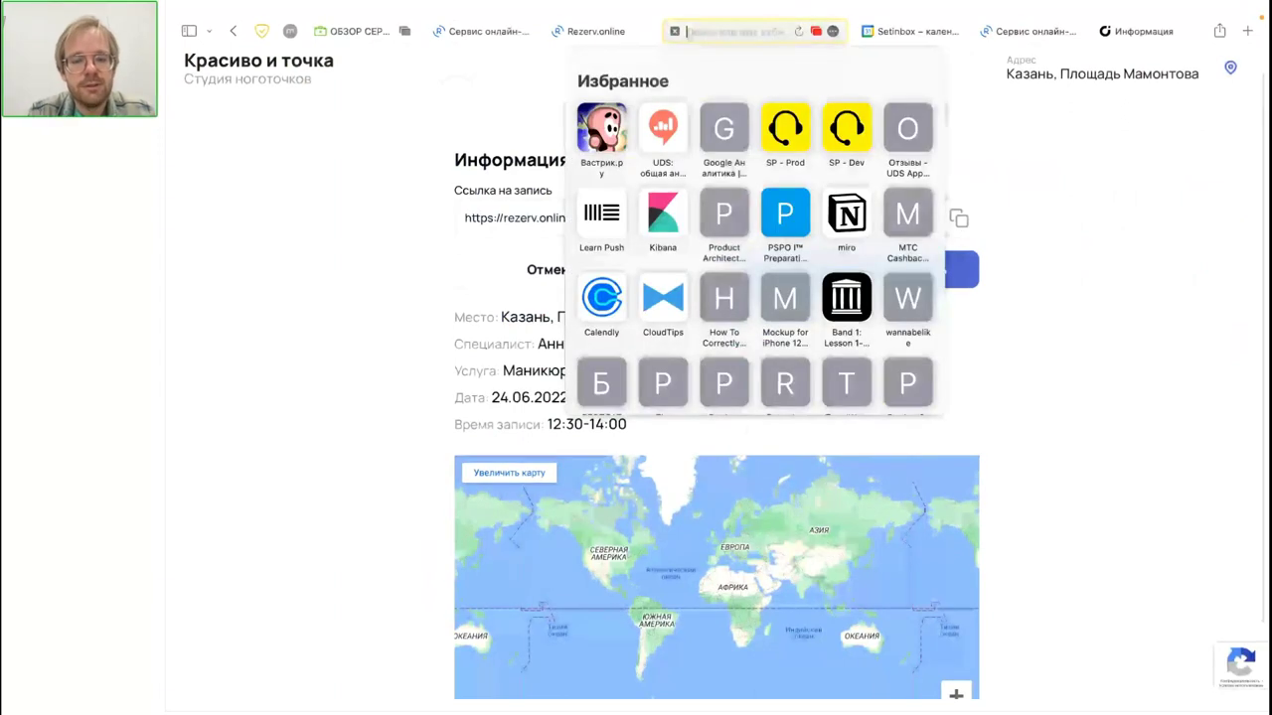
key("Return")
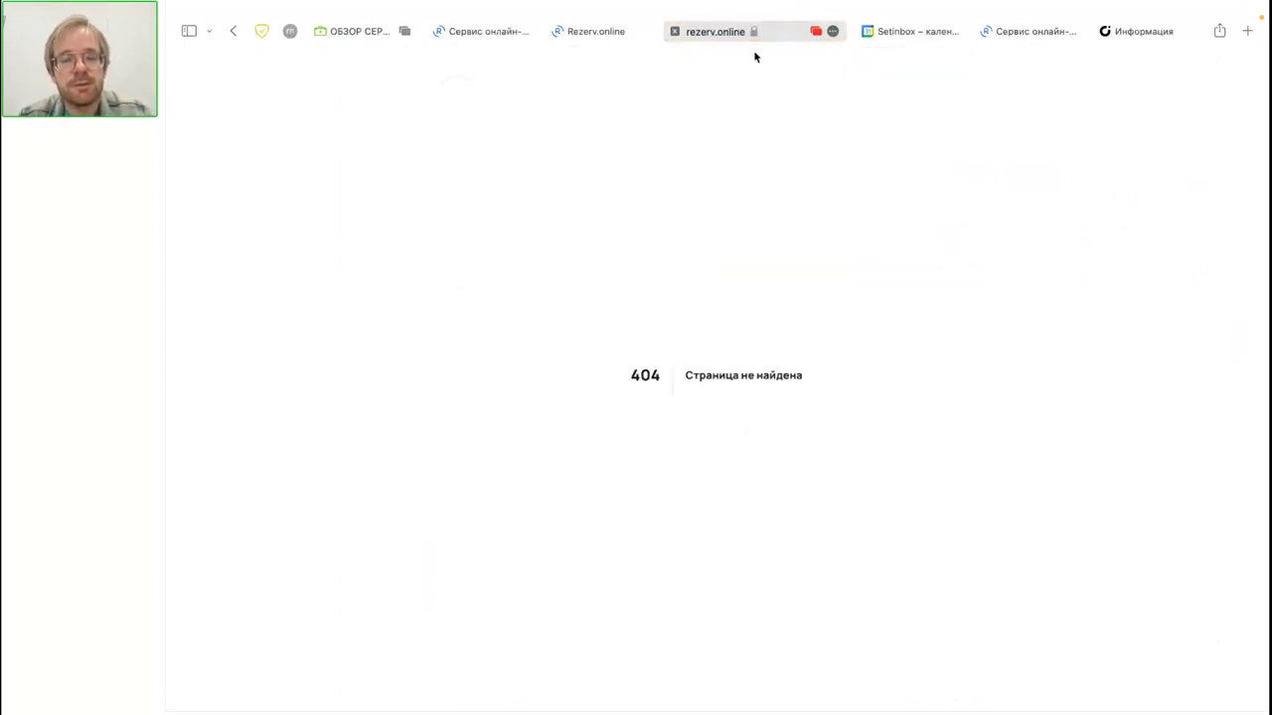
left_click(740, 40)
key("Escape")
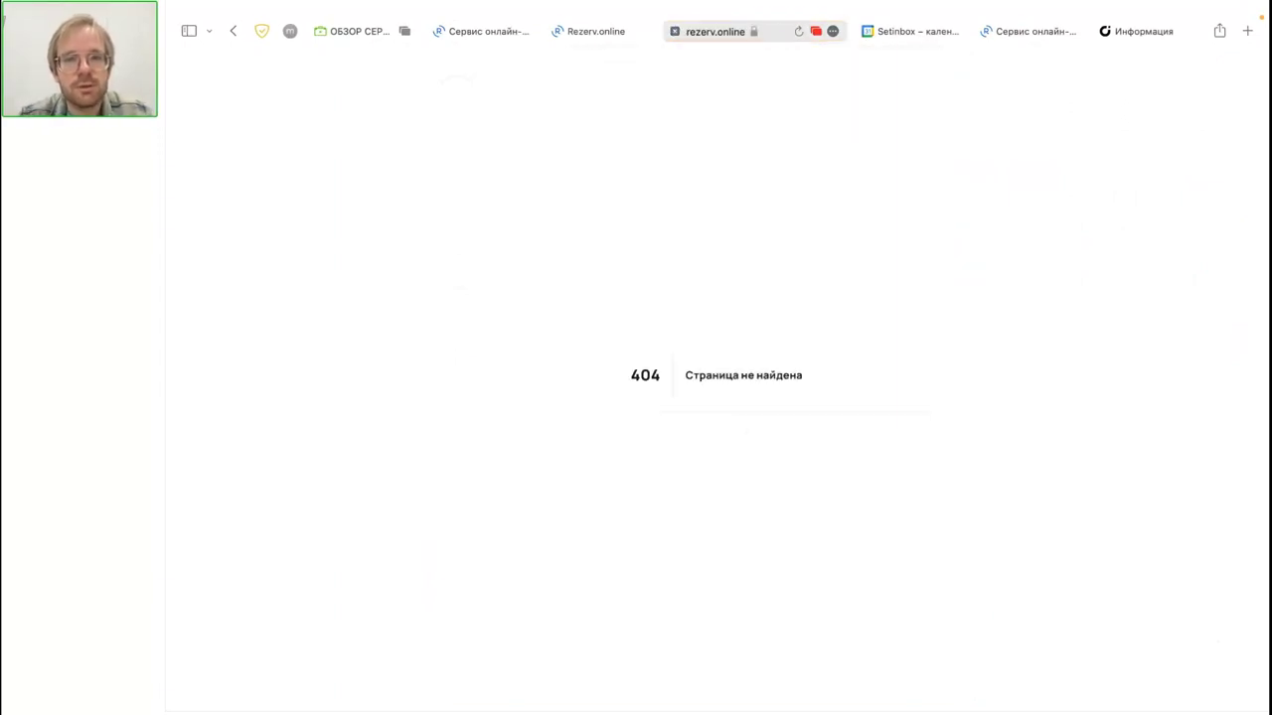
Step: Follow the Google Calendar event's Ссылка на запись link, then close the event with Покинуть страницу
left_click(962, 32)
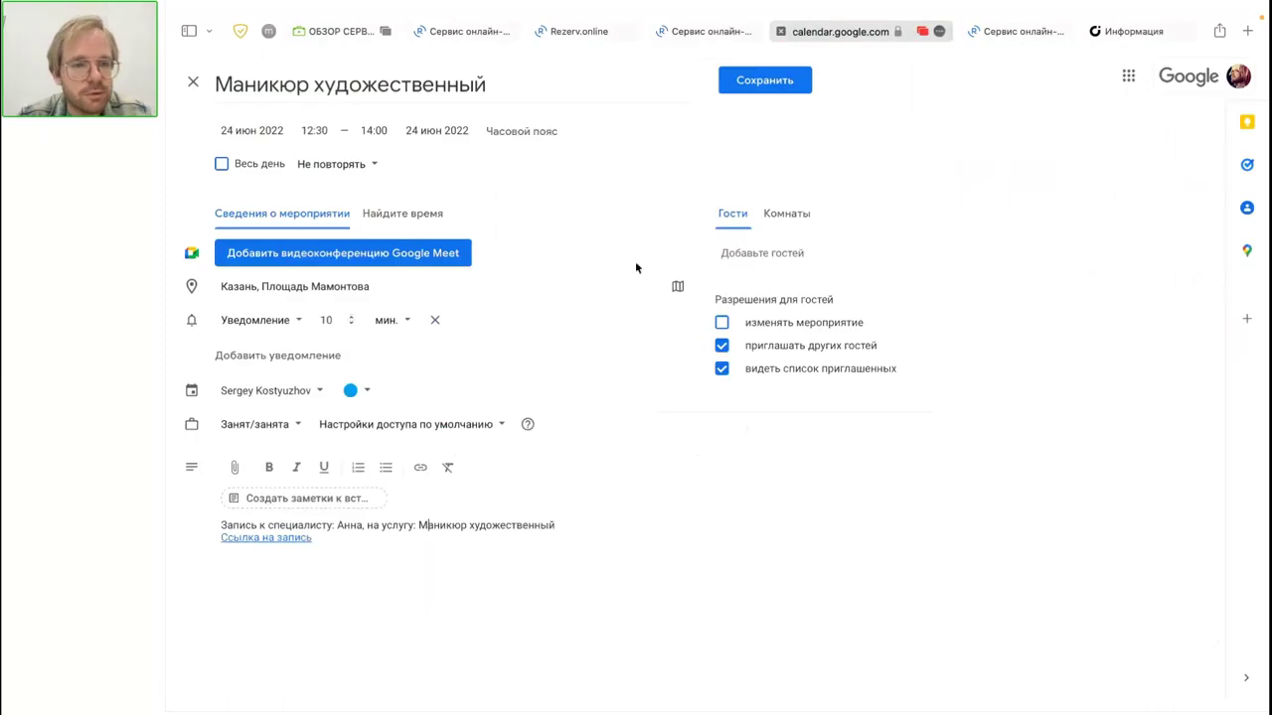
left_click(266, 537)
left_click(278, 564)
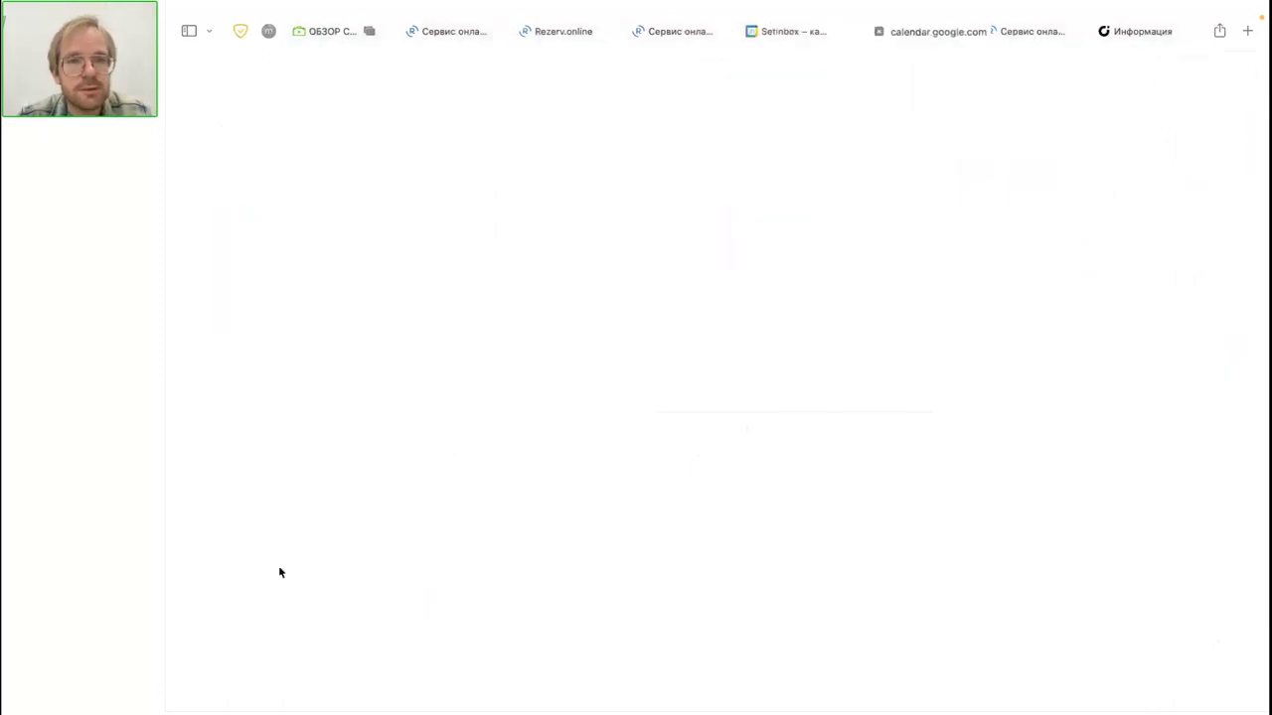
left_click(835, 48)
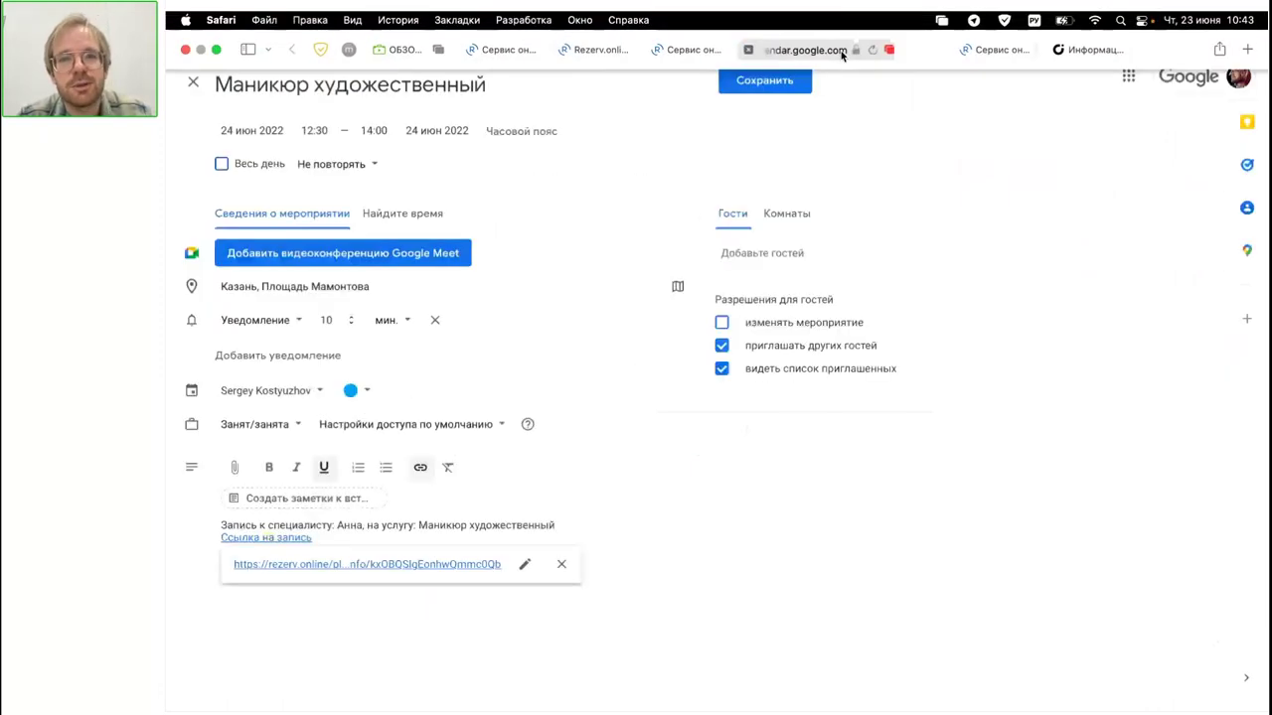
left_click(748, 50)
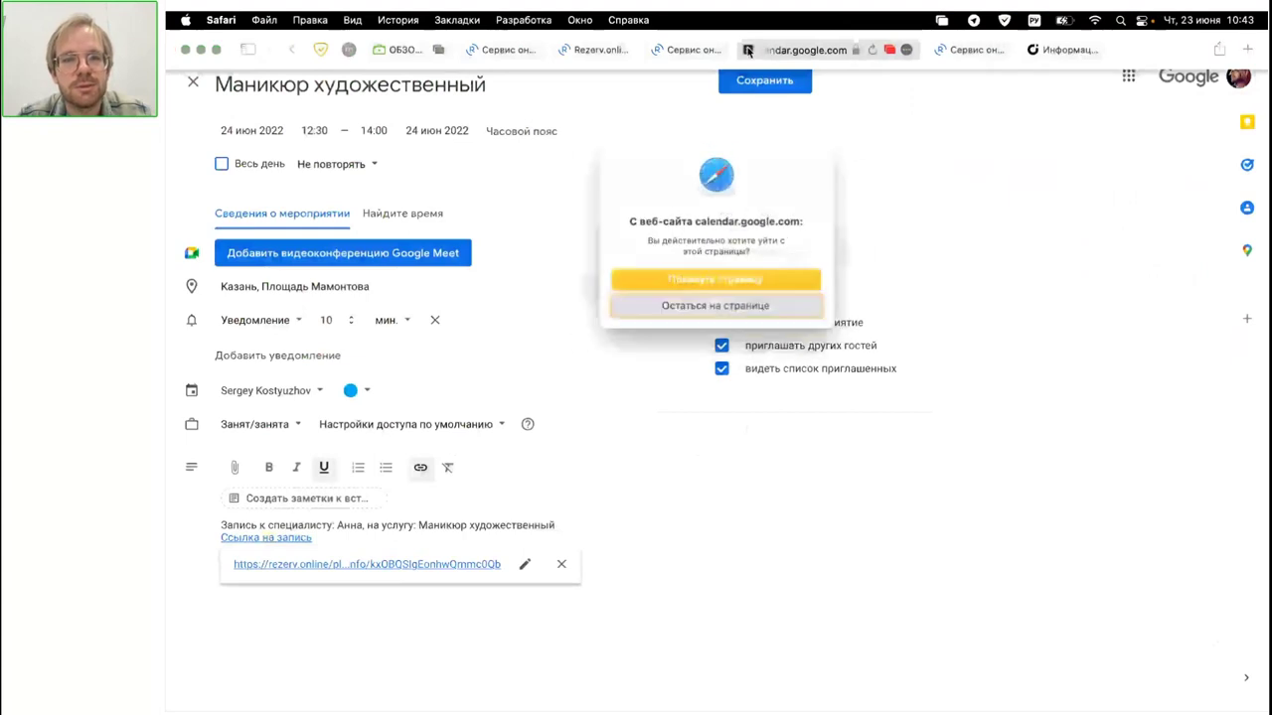
left_click(744, 287)
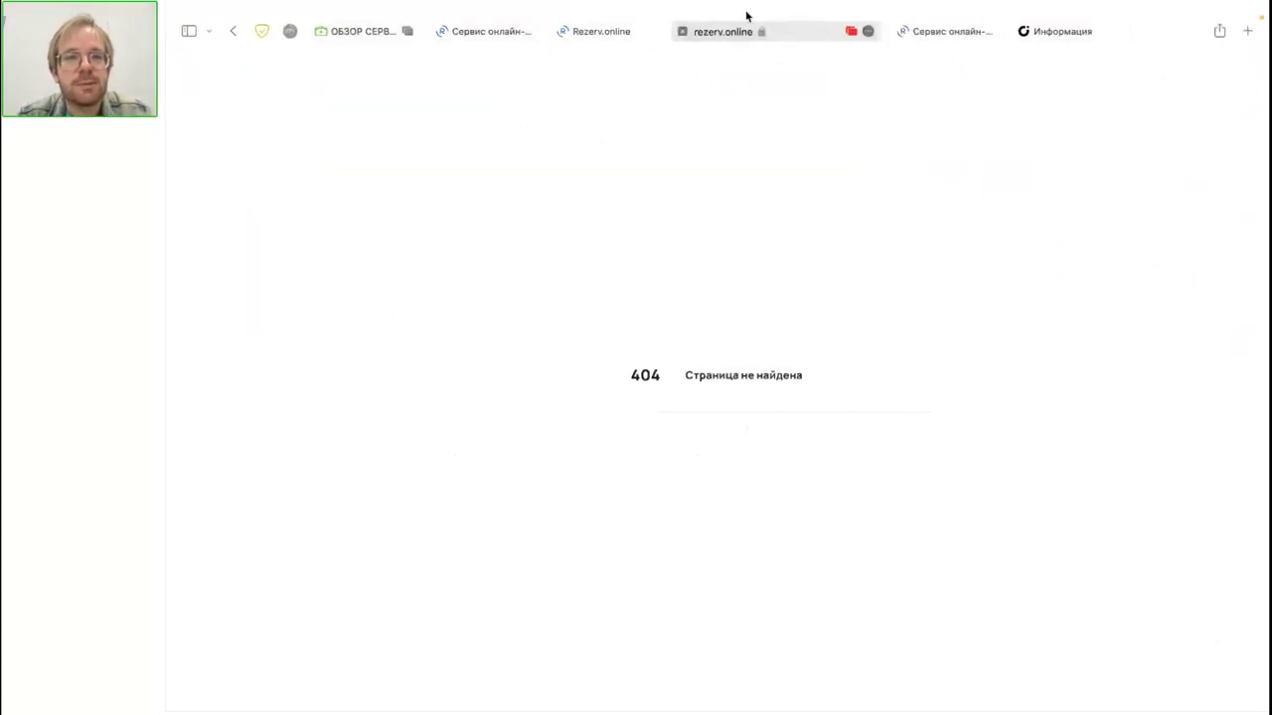
Step: Pick the 11:00 slot on 24 June in the client picker and submit the summary
left_click(628, 34)
left_click(639, 37)
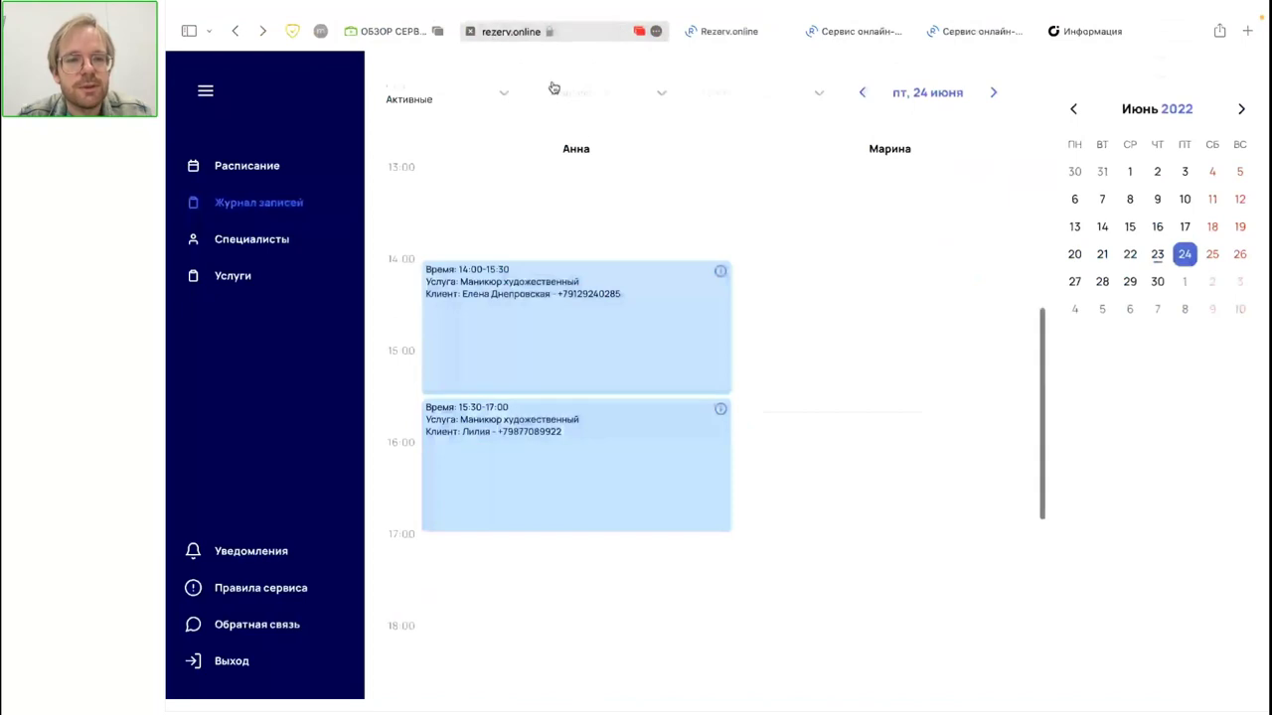
left_click(843, 38)
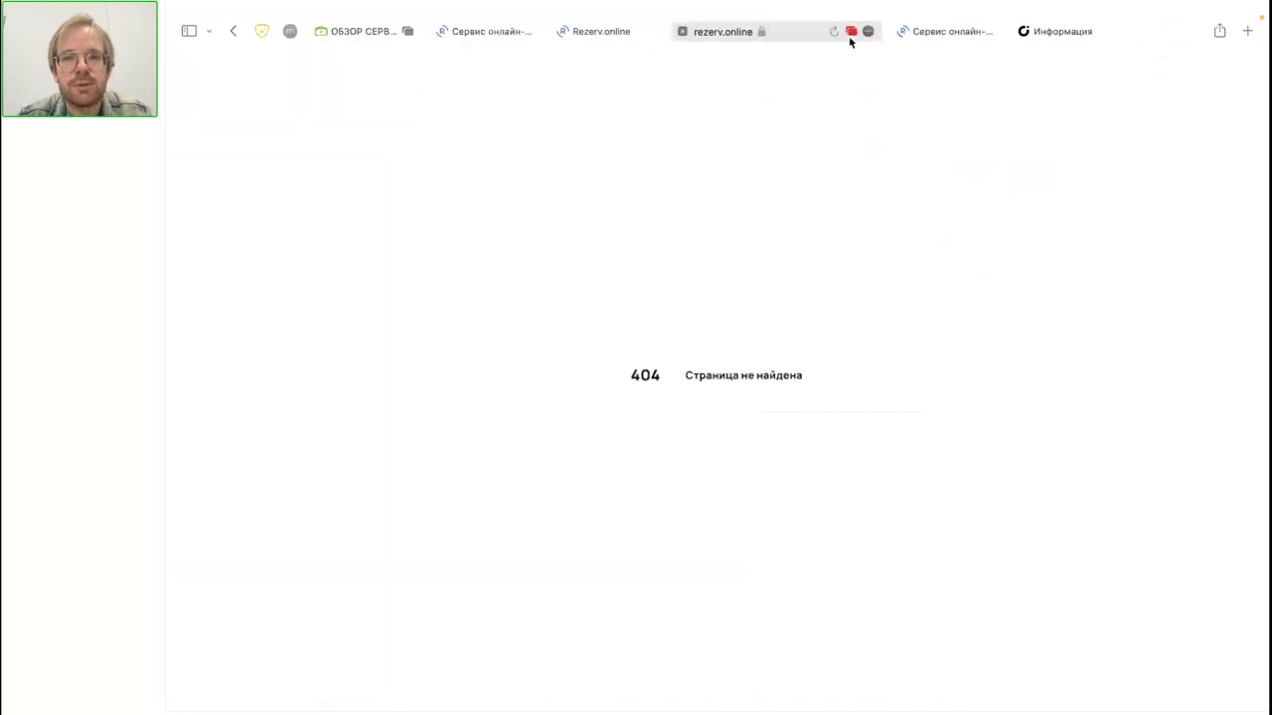
left_click(964, 34)
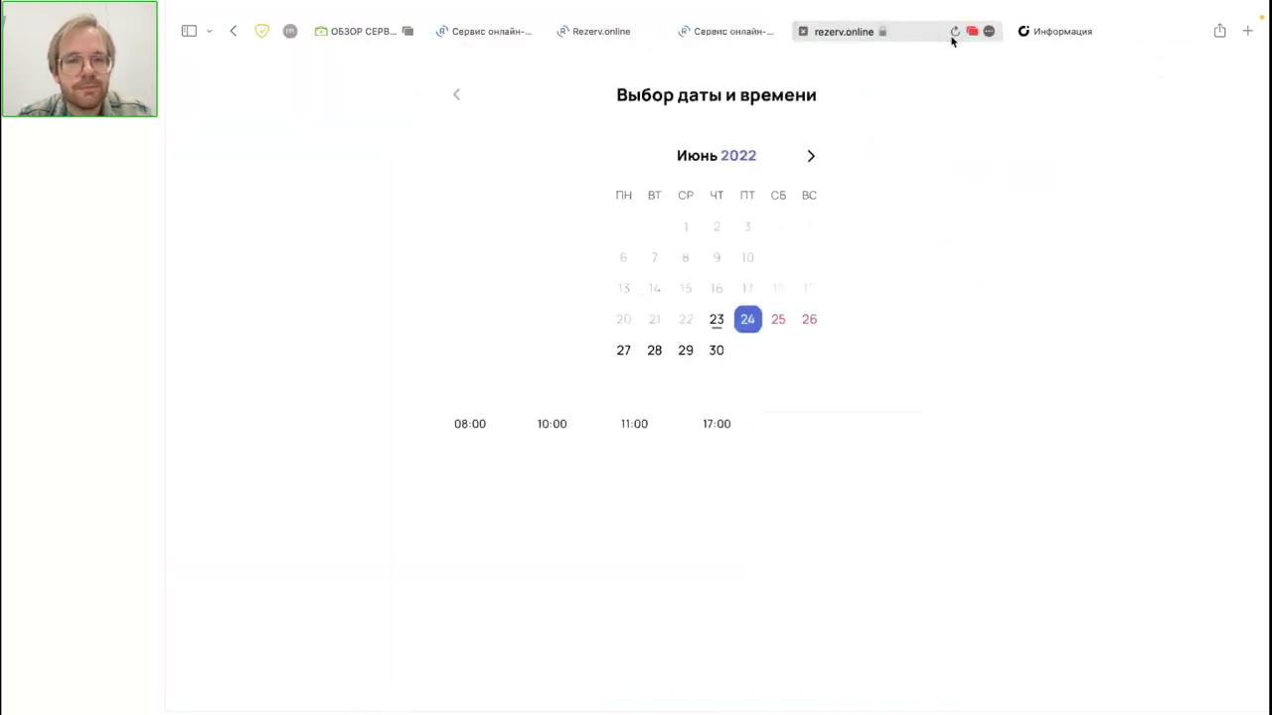
left_click(652, 429)
left_click(734, 666)
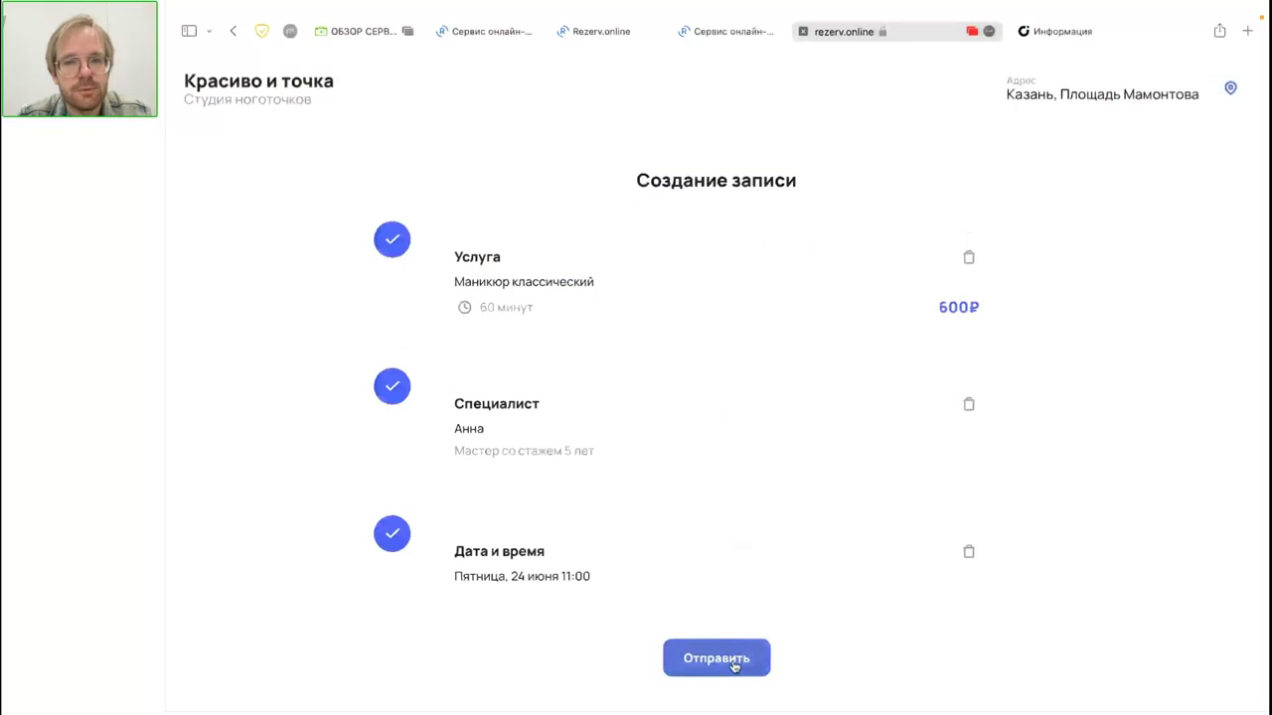
Step: Enter the client's name and phone, accept the rules, send the rejected request, and go back
left_click(546, 191)
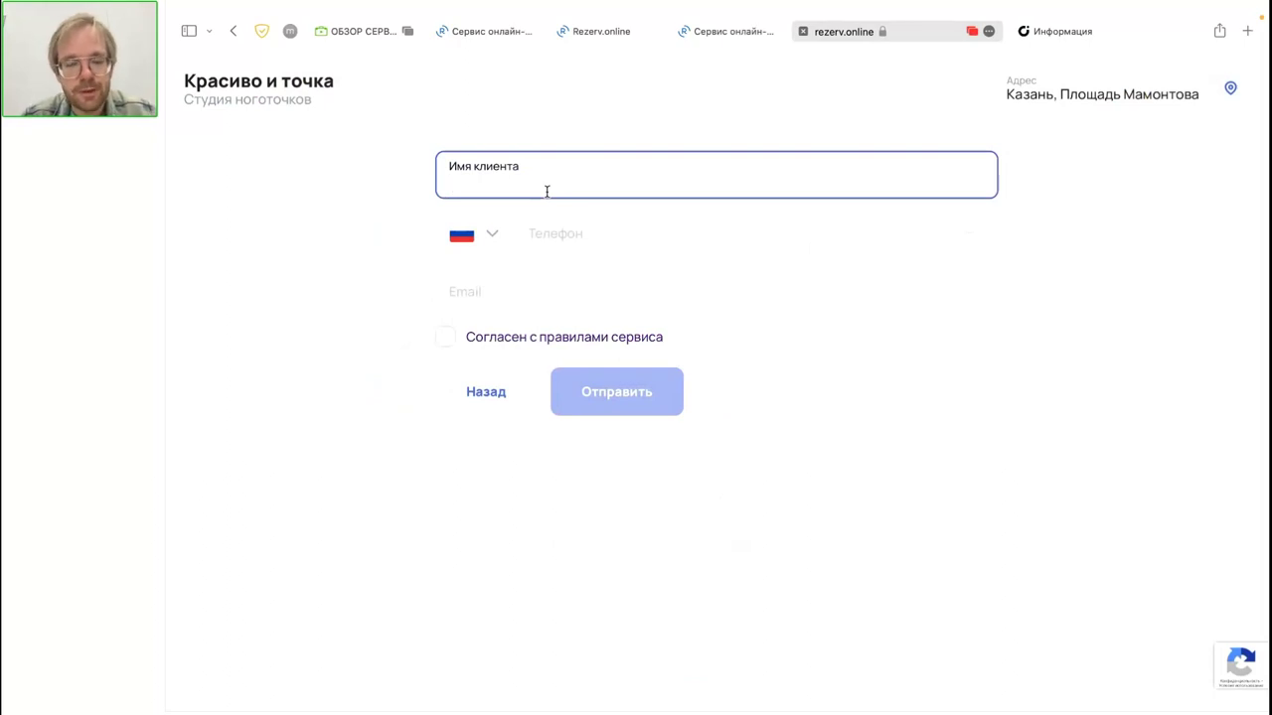
type("Fy")
key("BackSpace")
key("BackSpace")
type("Антон")
left_click(601, 221)
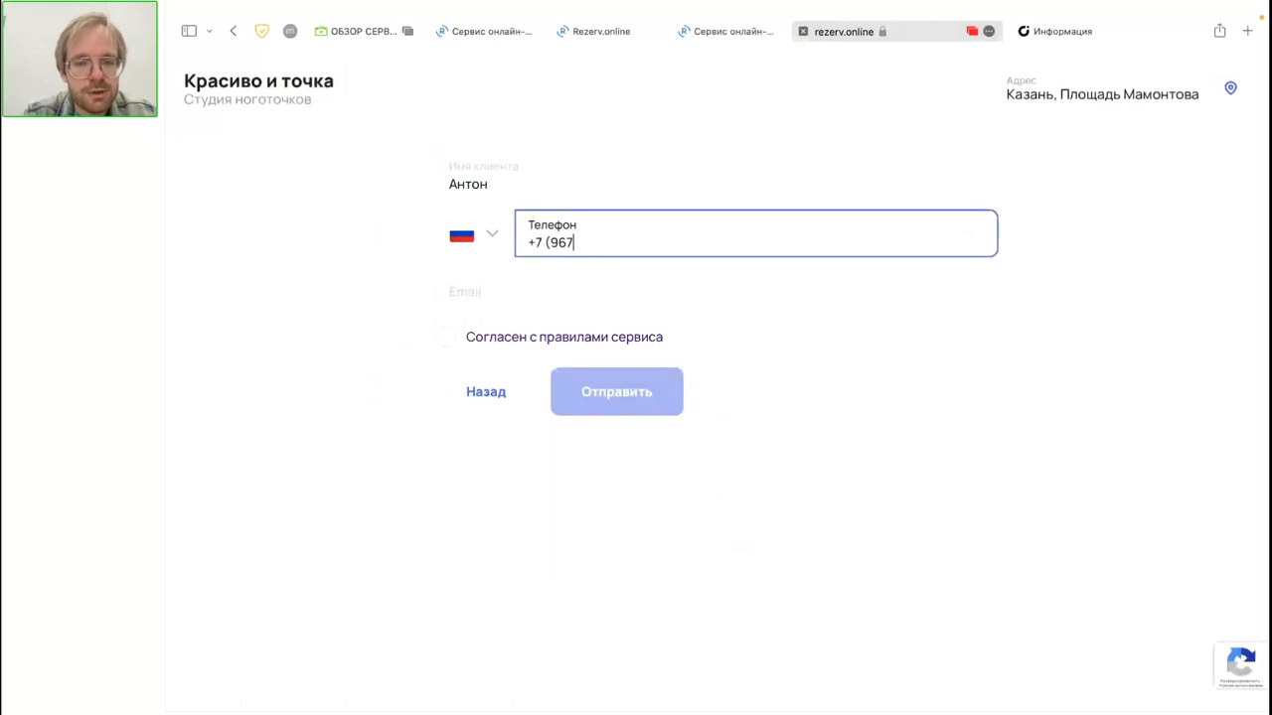
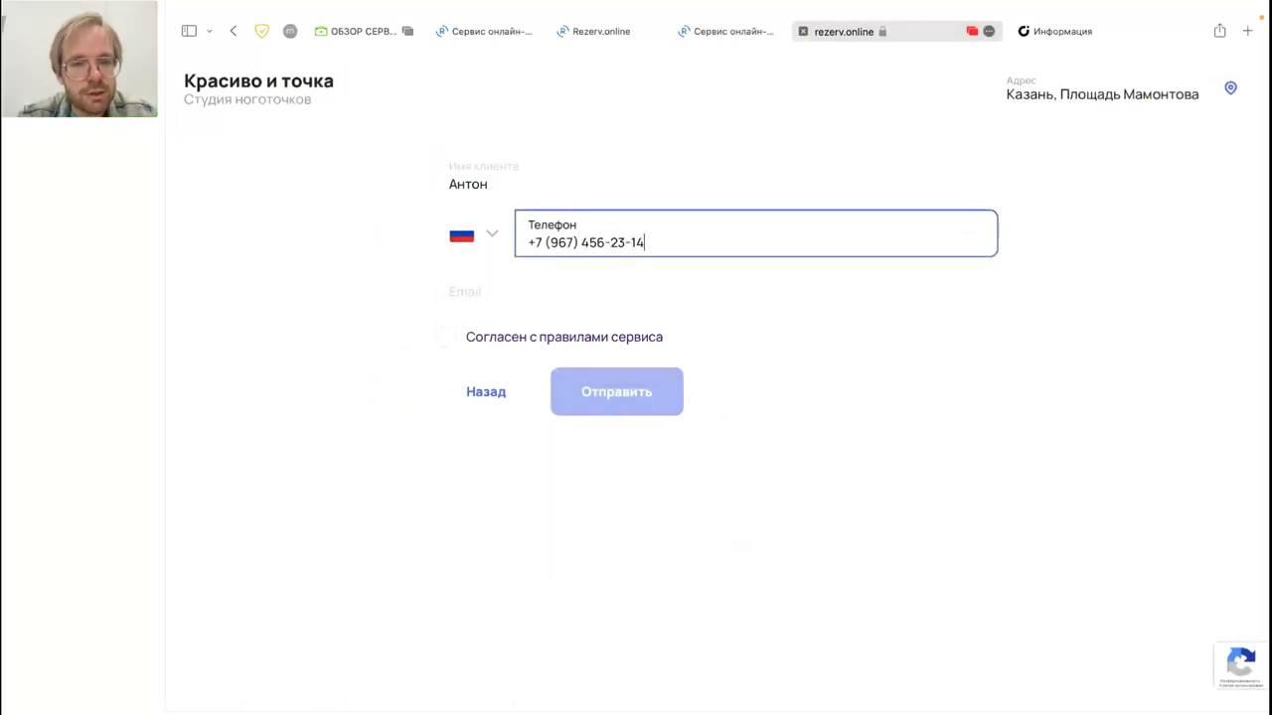
left_click(444, 338)
left_click(605, 412)
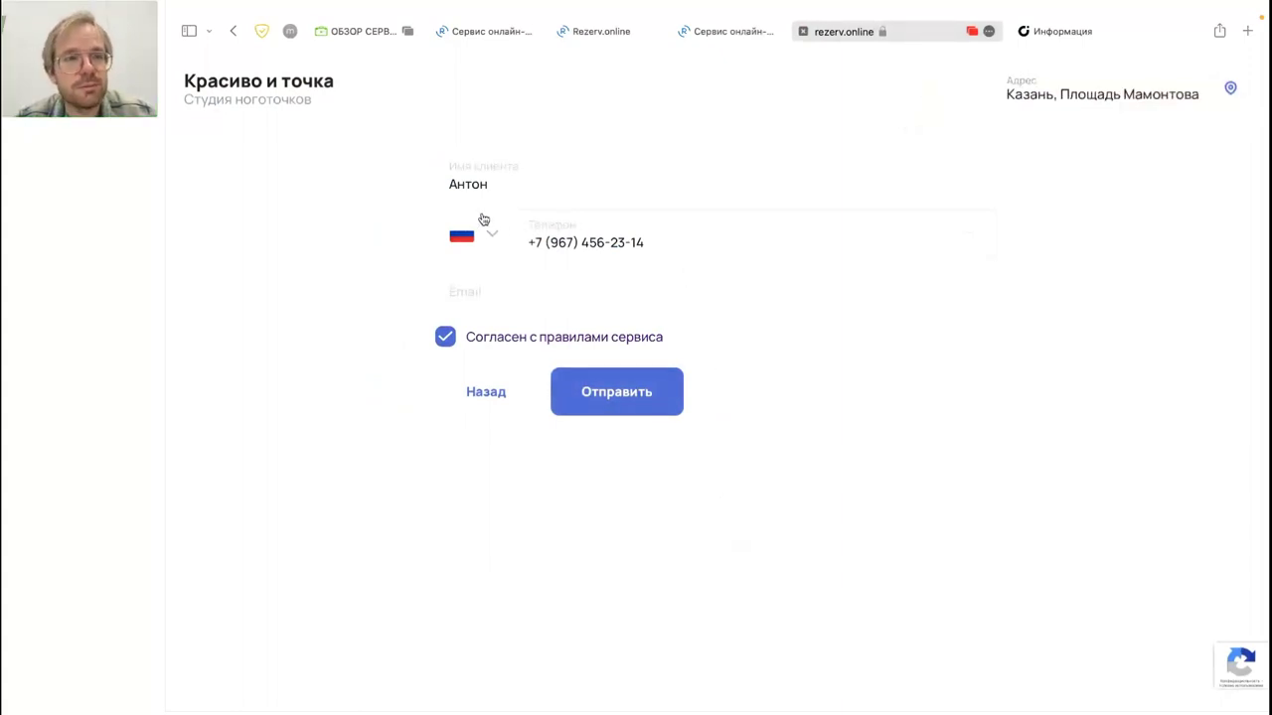
left_click(487, 392)
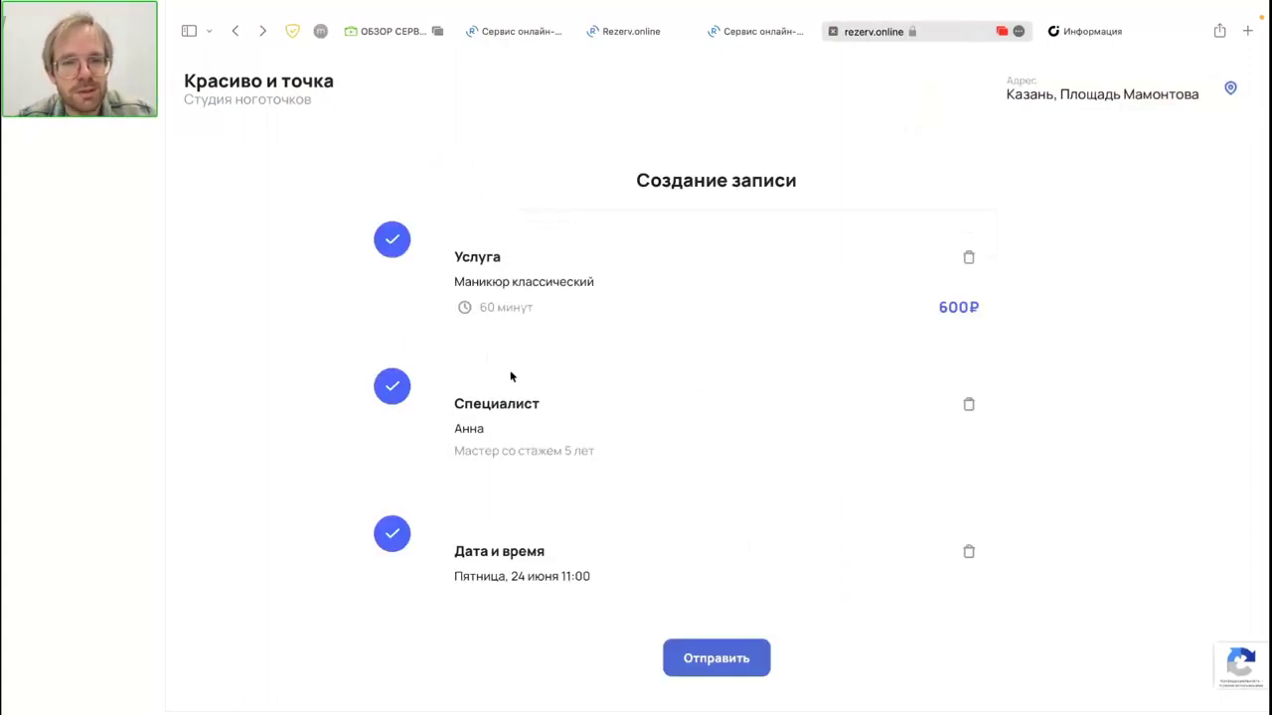
Step: Replace the taken time with 24 June at 17:00 and enter the client's phone number
left_click(969, 554)
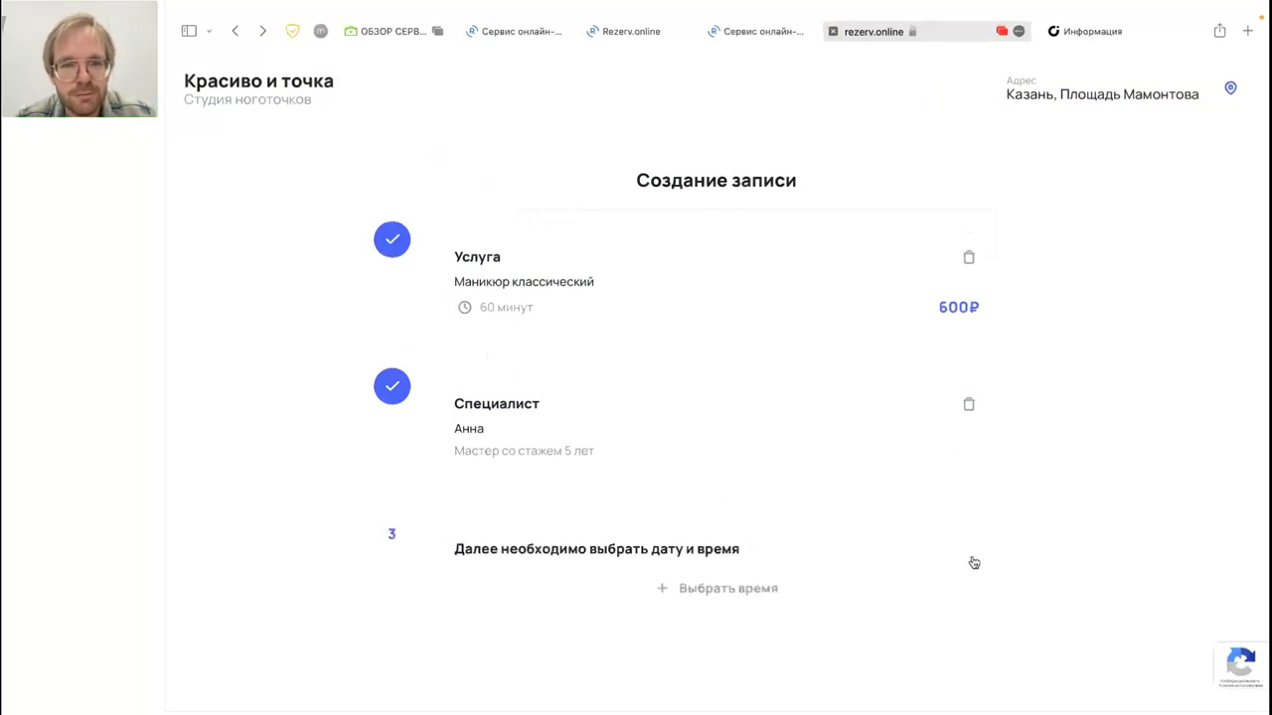
left_click(823, 586)
left_click(748, 328)
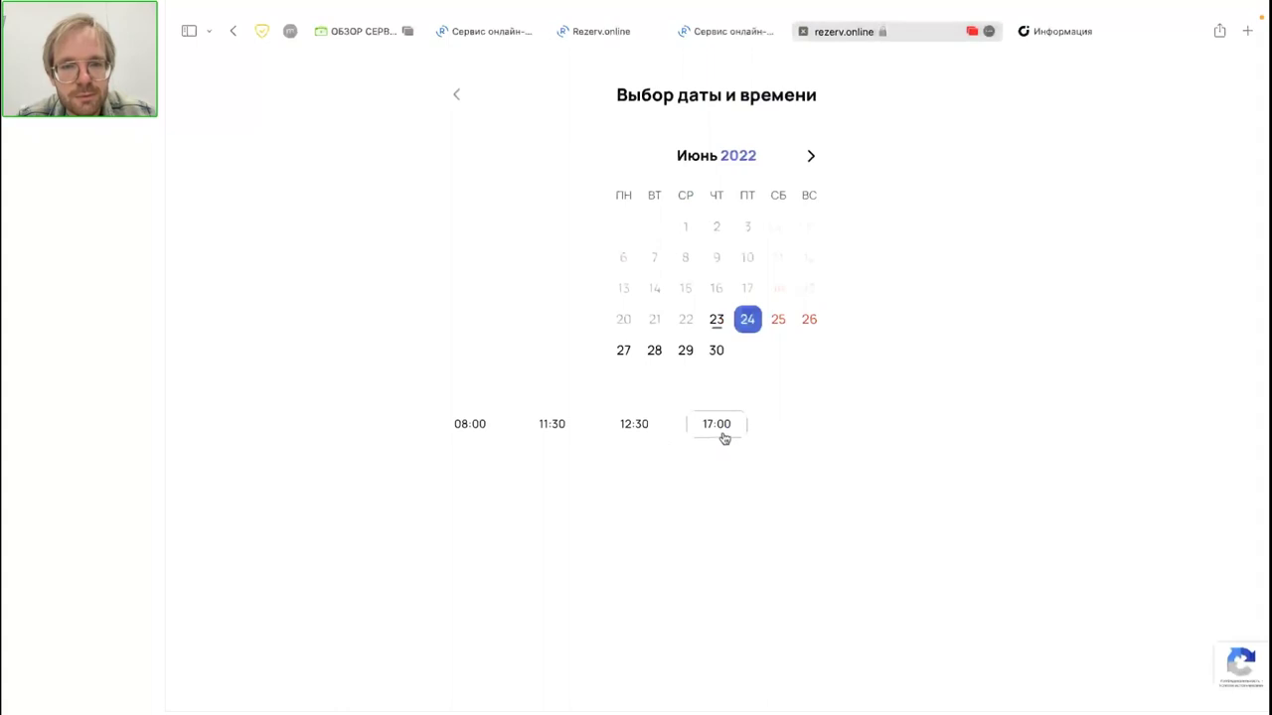
left_click(716, 424)
left_click(722, 659)
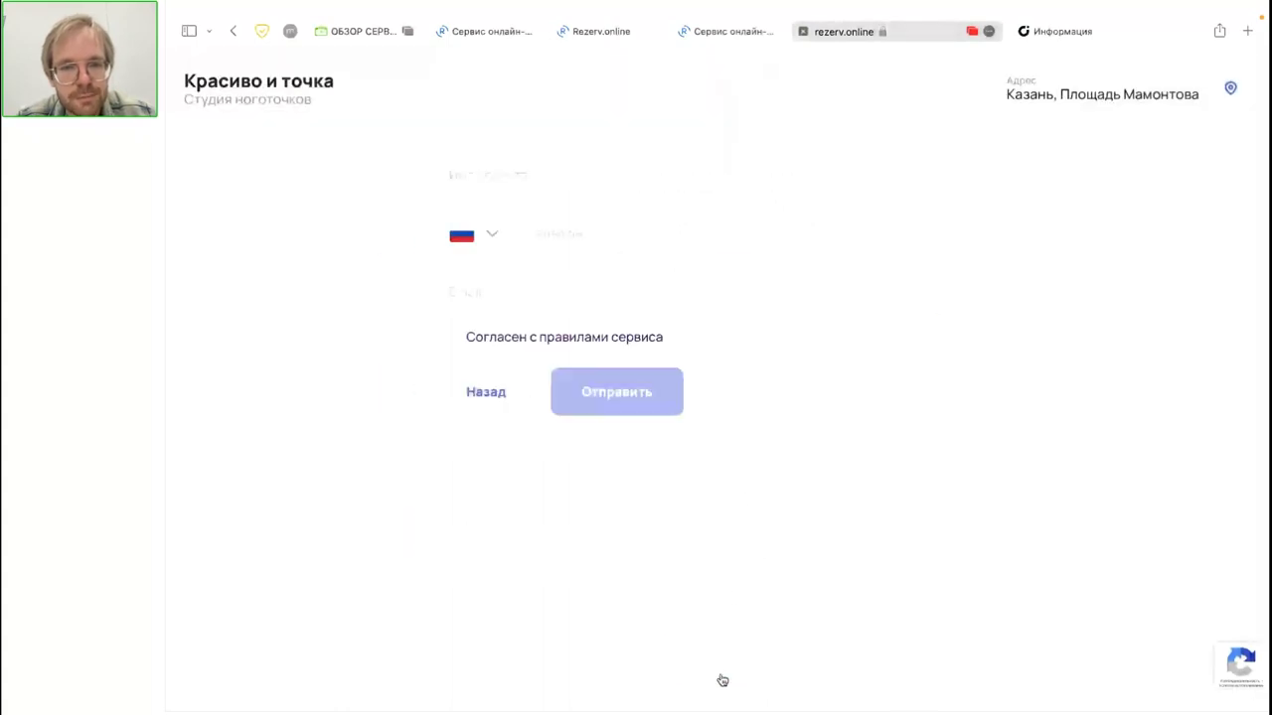
left_click(574, 227)
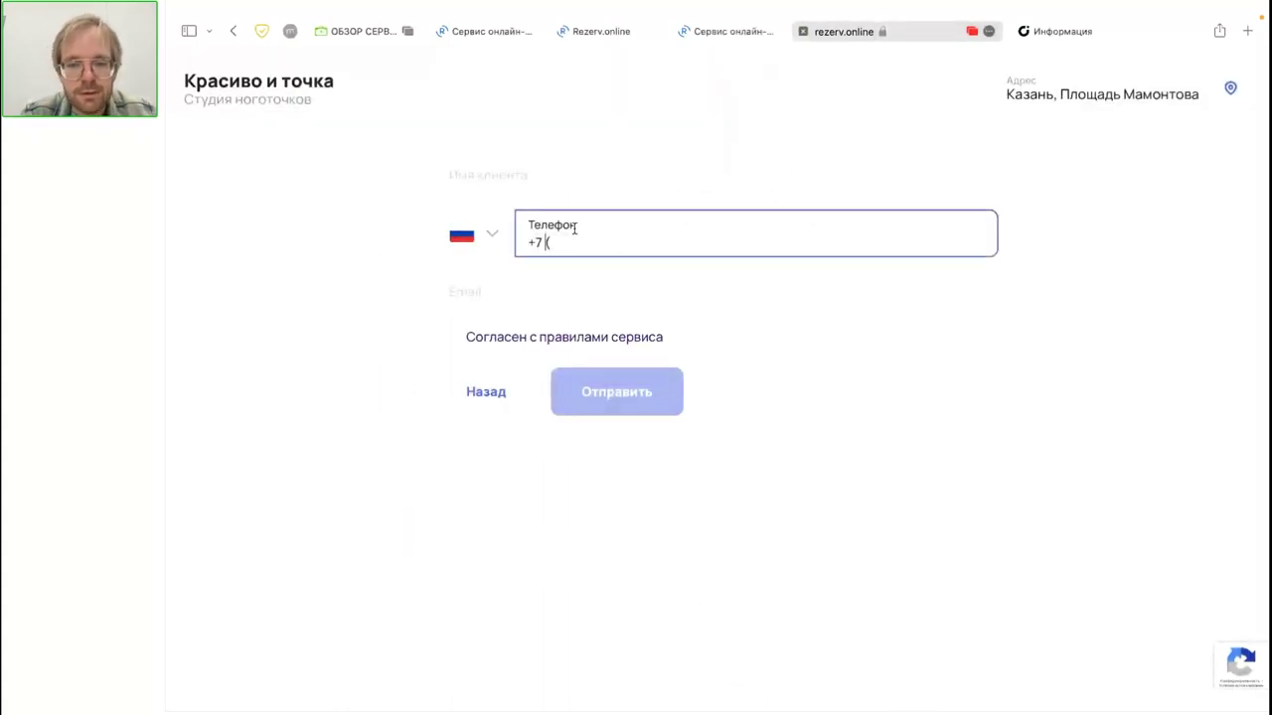
left_click(528, 184)
Step: Enter the client's name, accept the service rules, and send the 17:00 booking request
type("Антон")
left_click(445, 338)
left_click(602, 400)
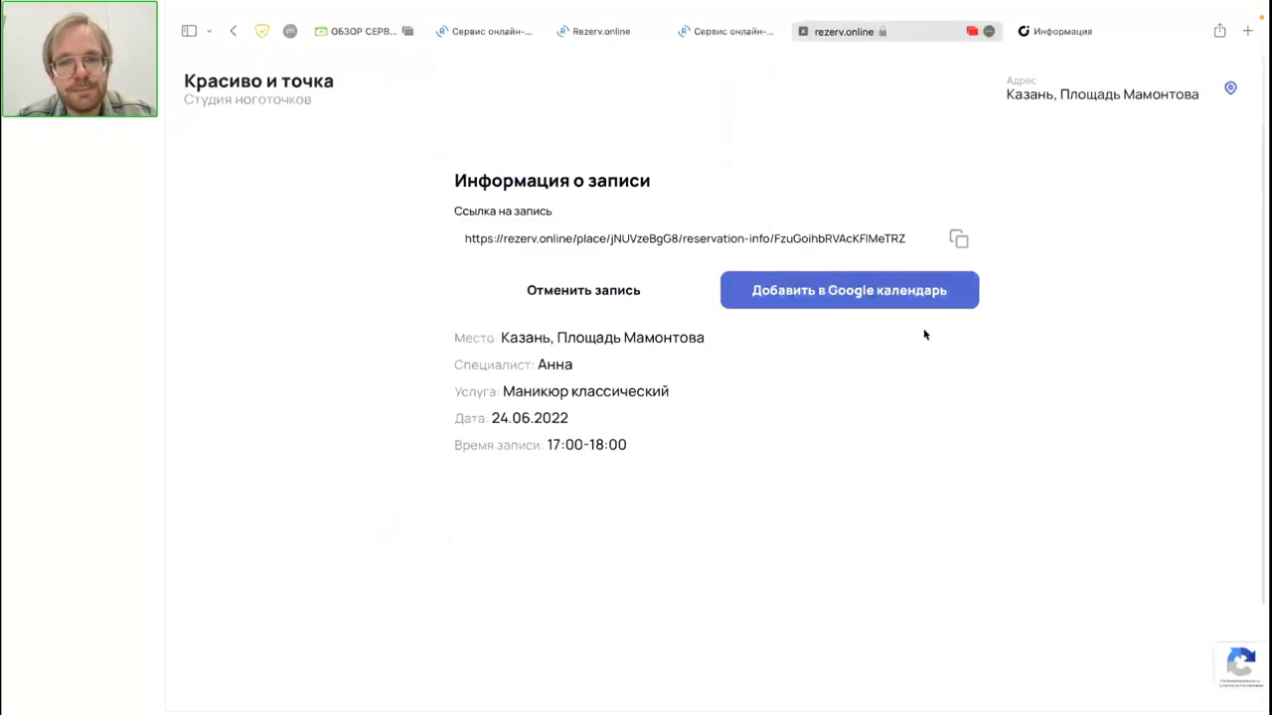
Step: Add the new booking to Google Calendar and open its booking link from the event notes
left_click(960, 244)
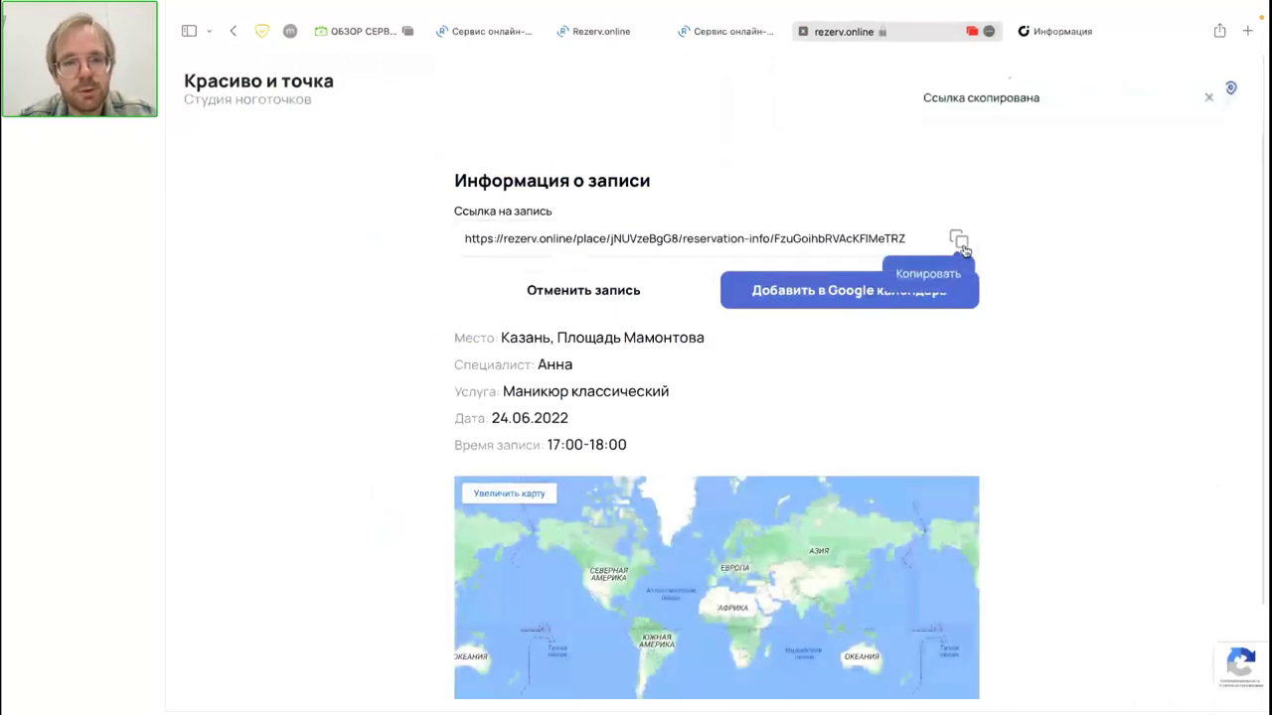
left_click(850, 291)
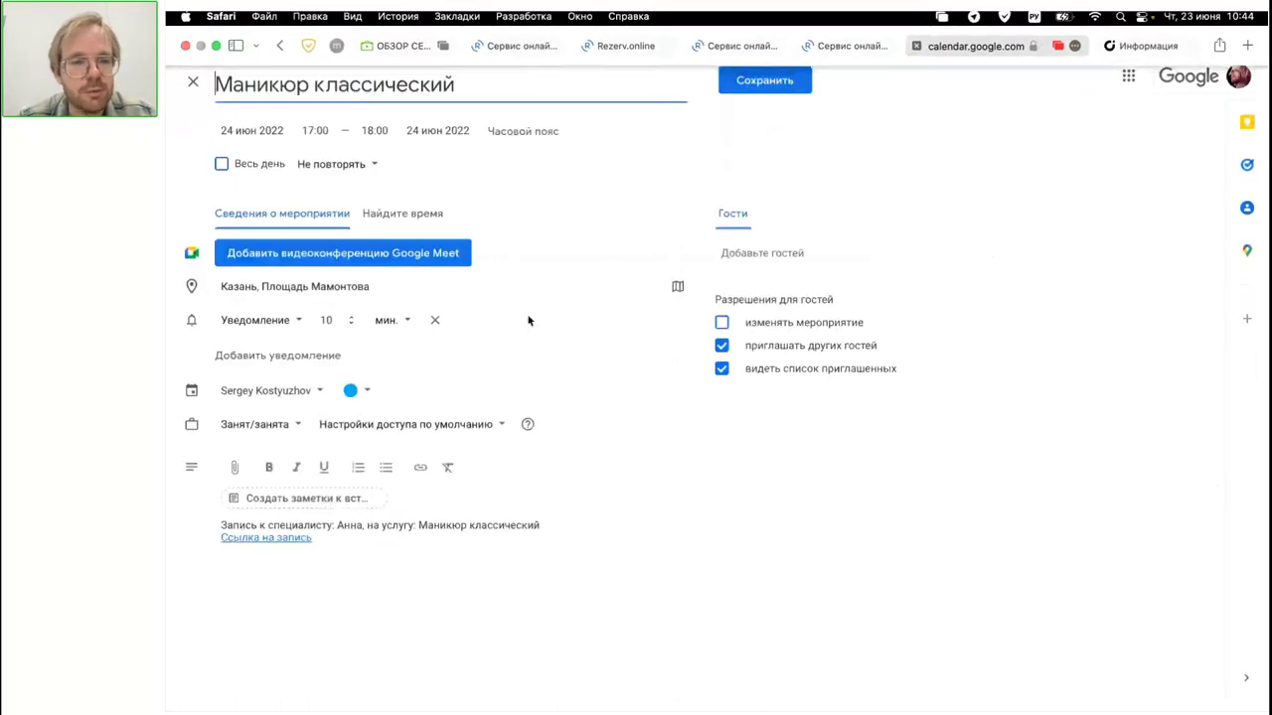
left_click(261, 540)
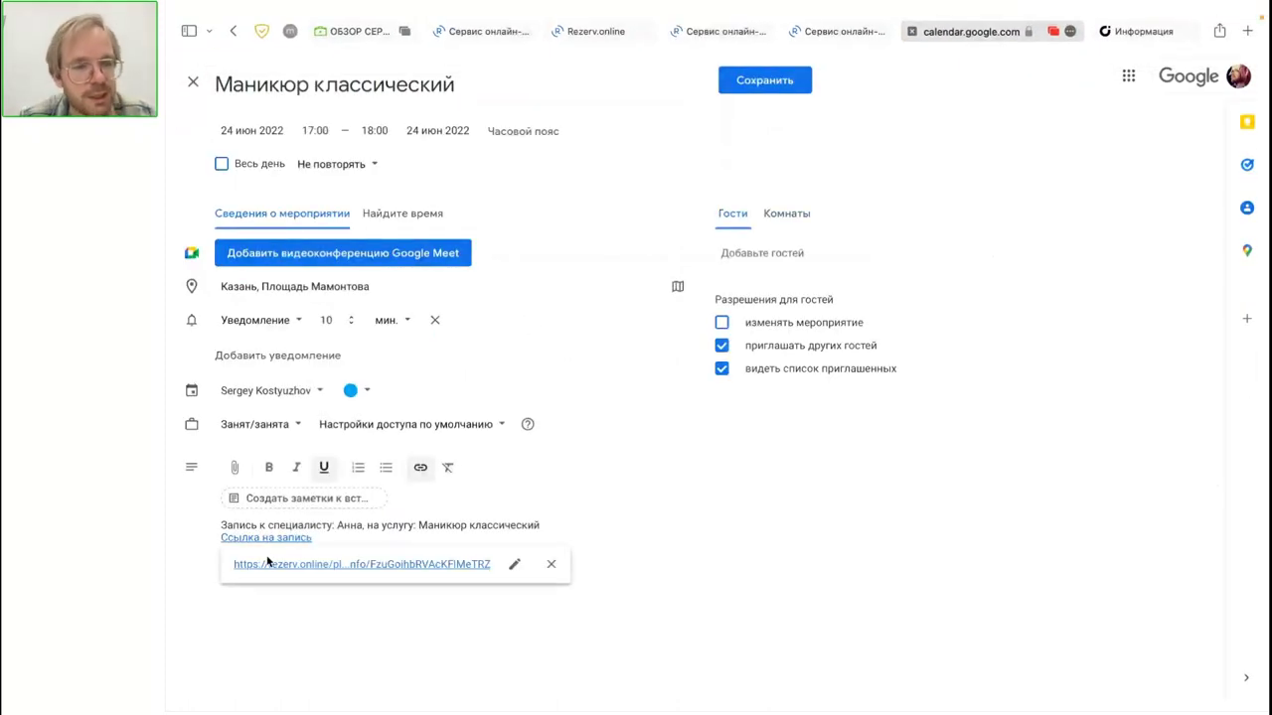
left_click(266, 563)
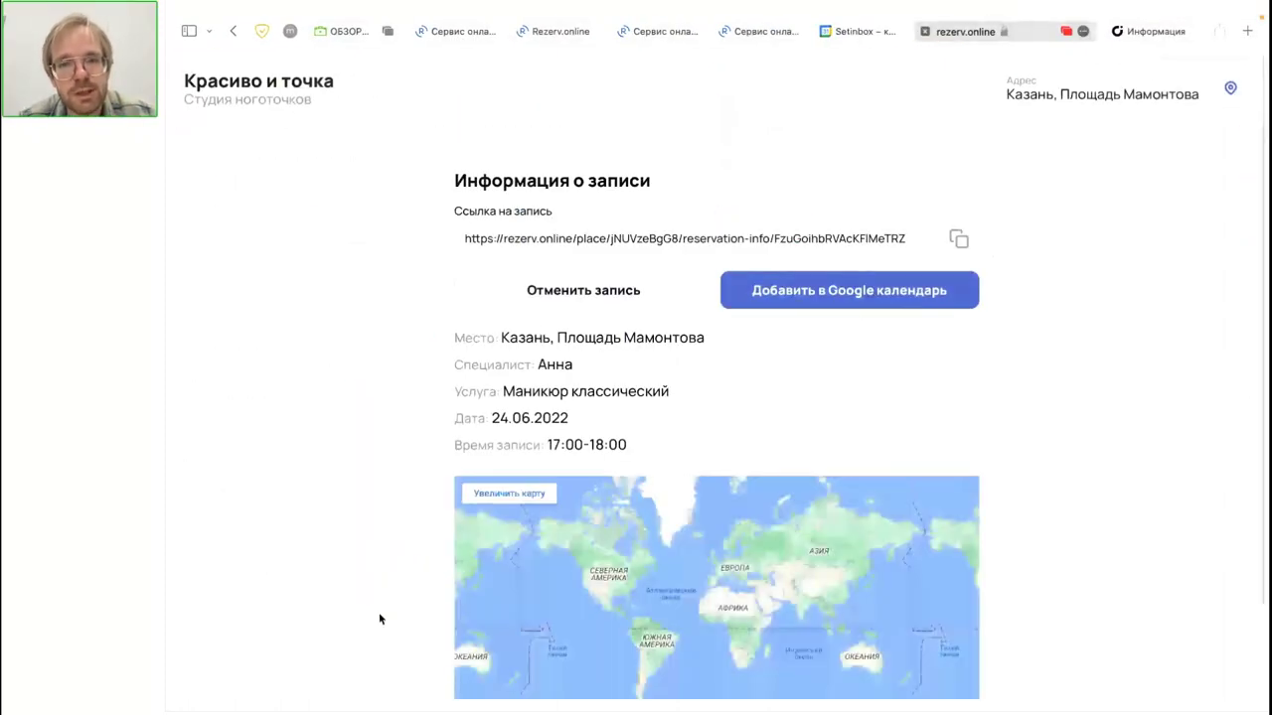
scroll(380, 616, "down", 2)
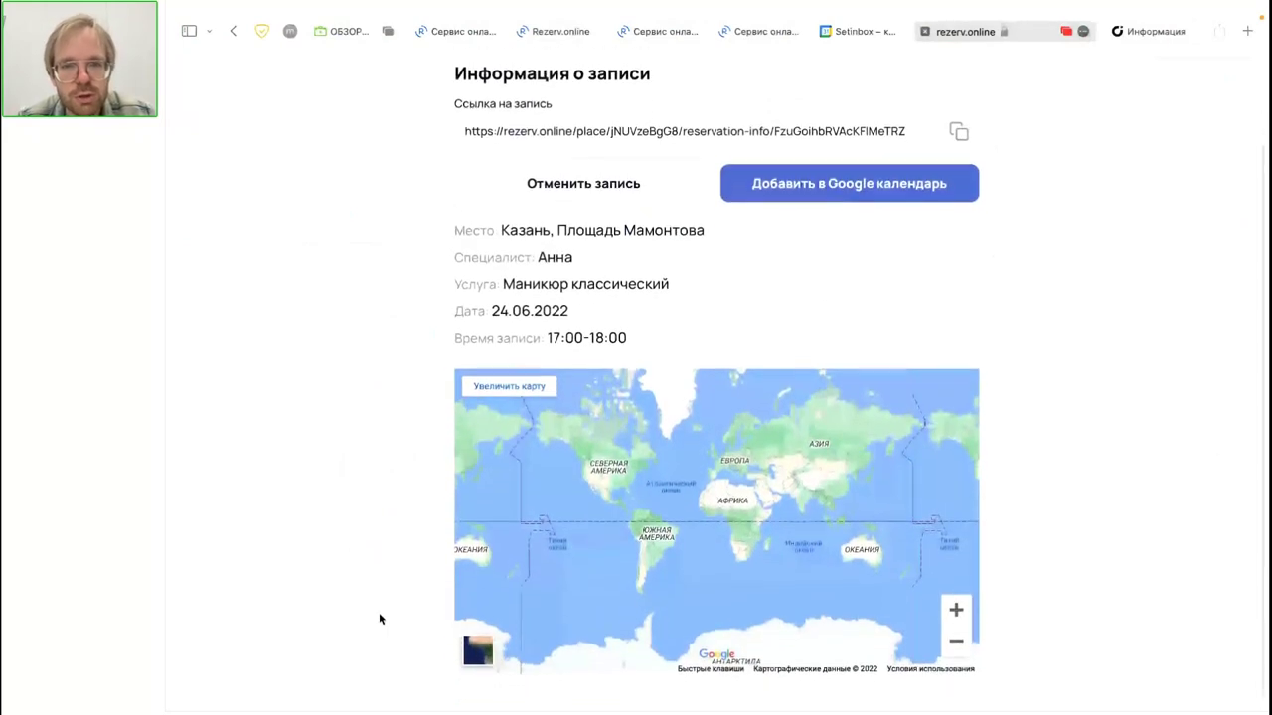
scroll(378, 618, "up", 2)
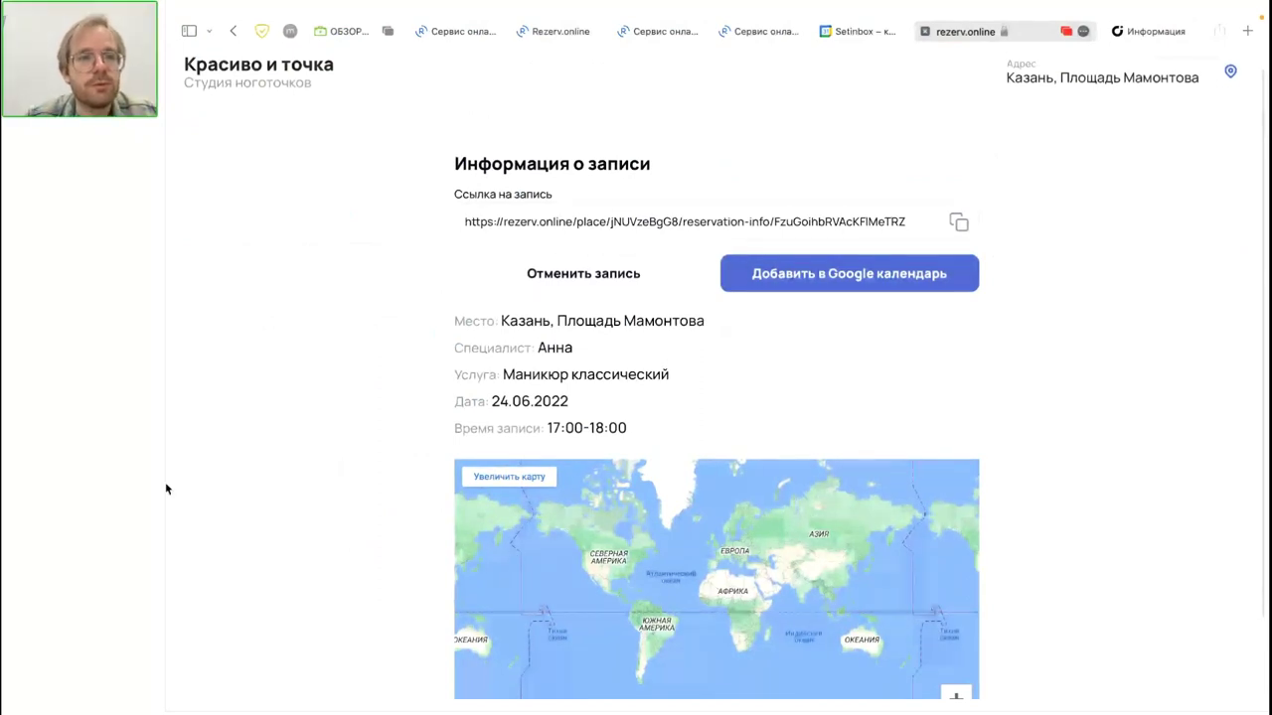
Step: Go to the staff schedule for July 2022 and select the second specialist's Sunday 3 July cell
left_click(481, 32)
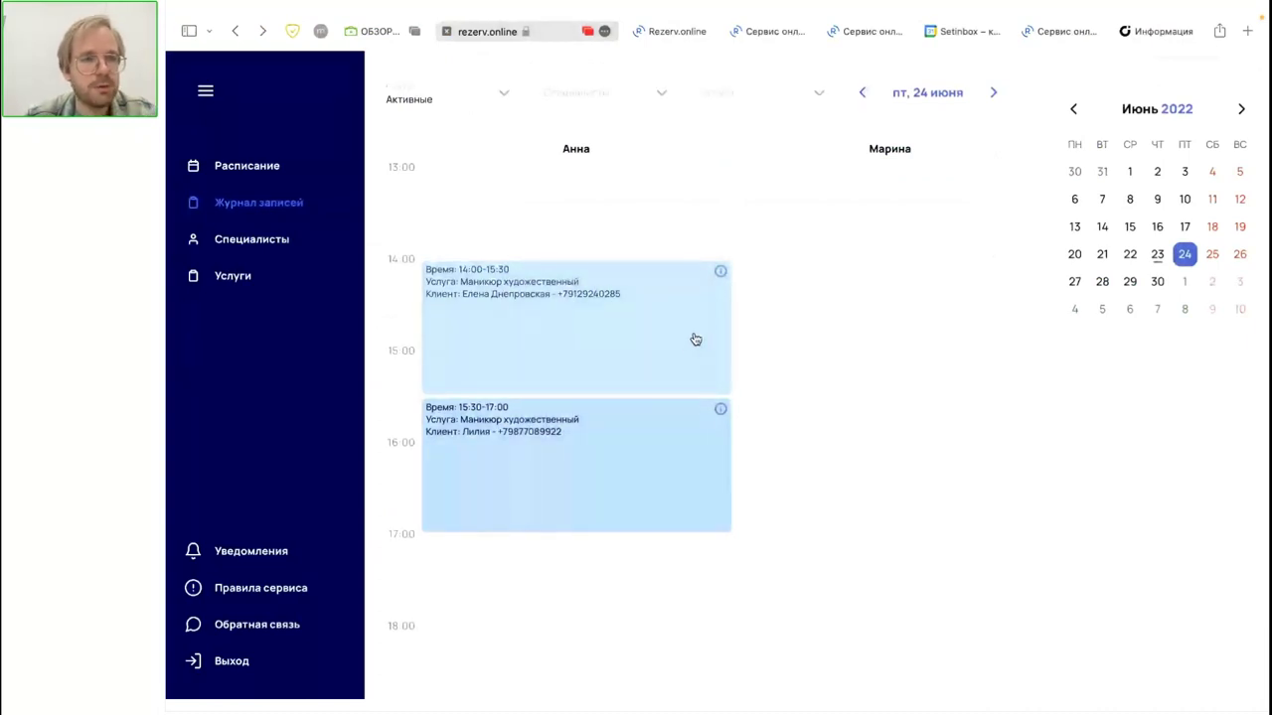
left_click(308, 181)
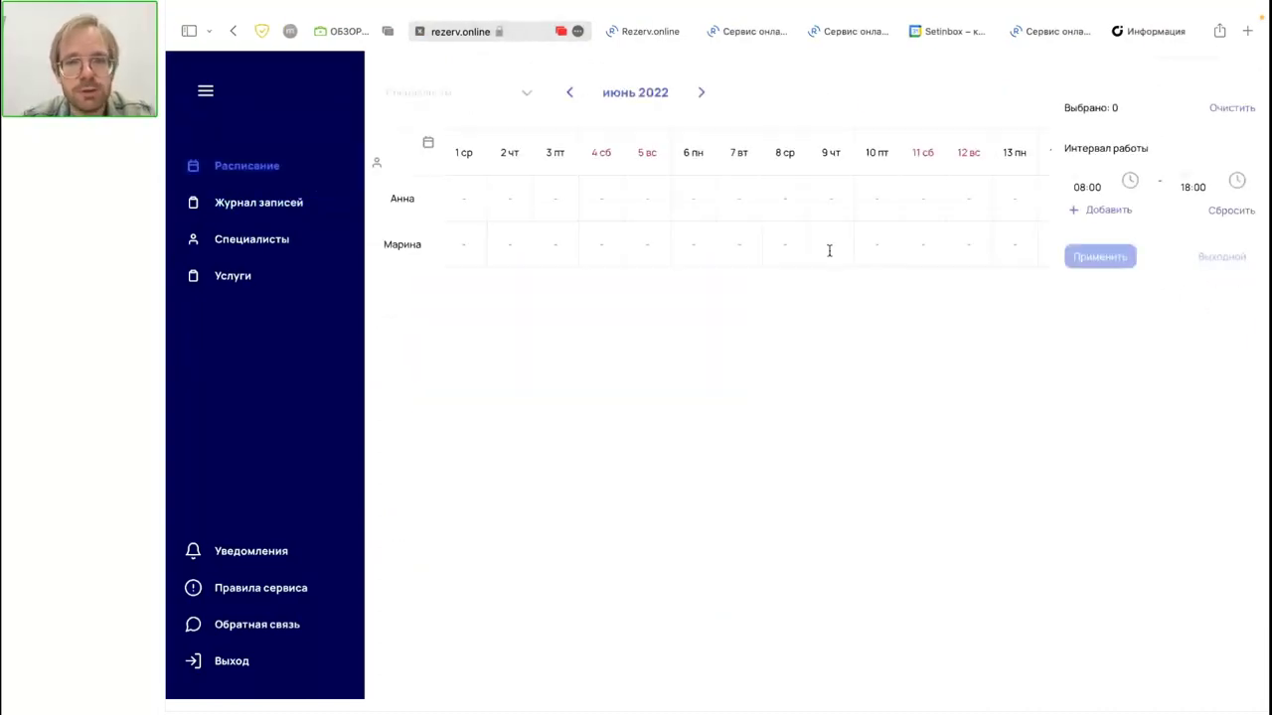
left_click(700, 92)
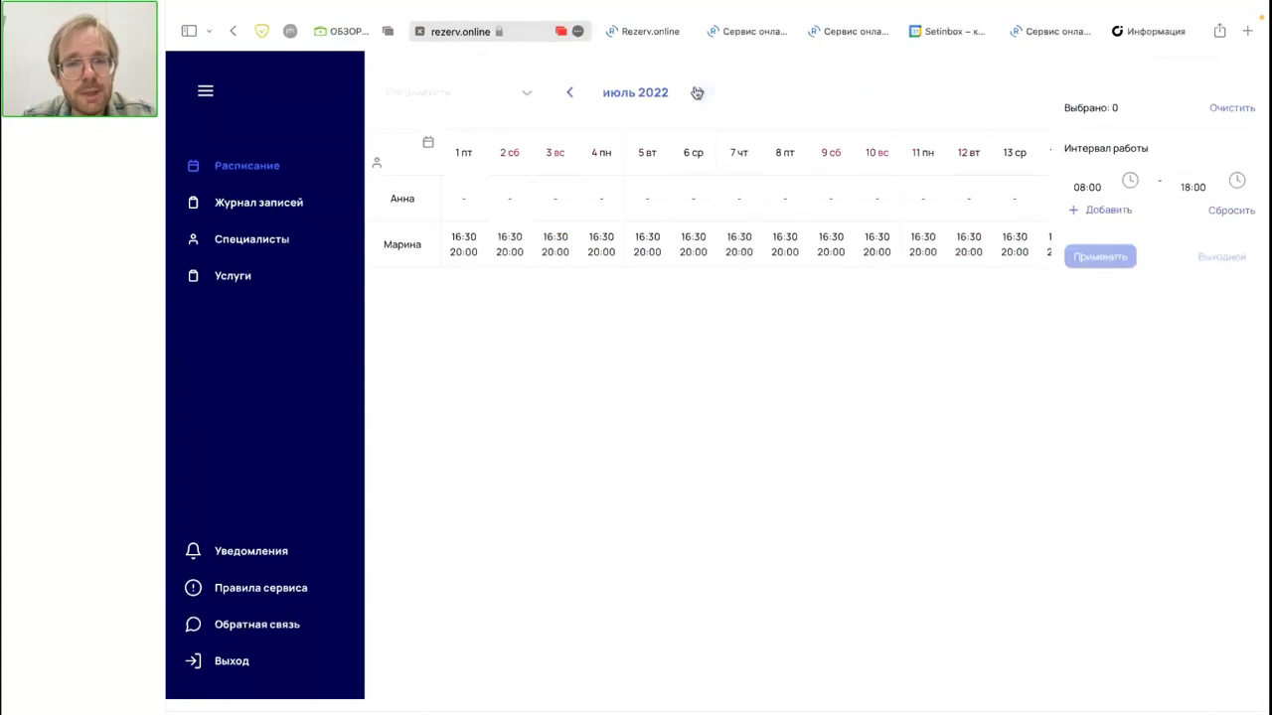
left_click(561, 244)
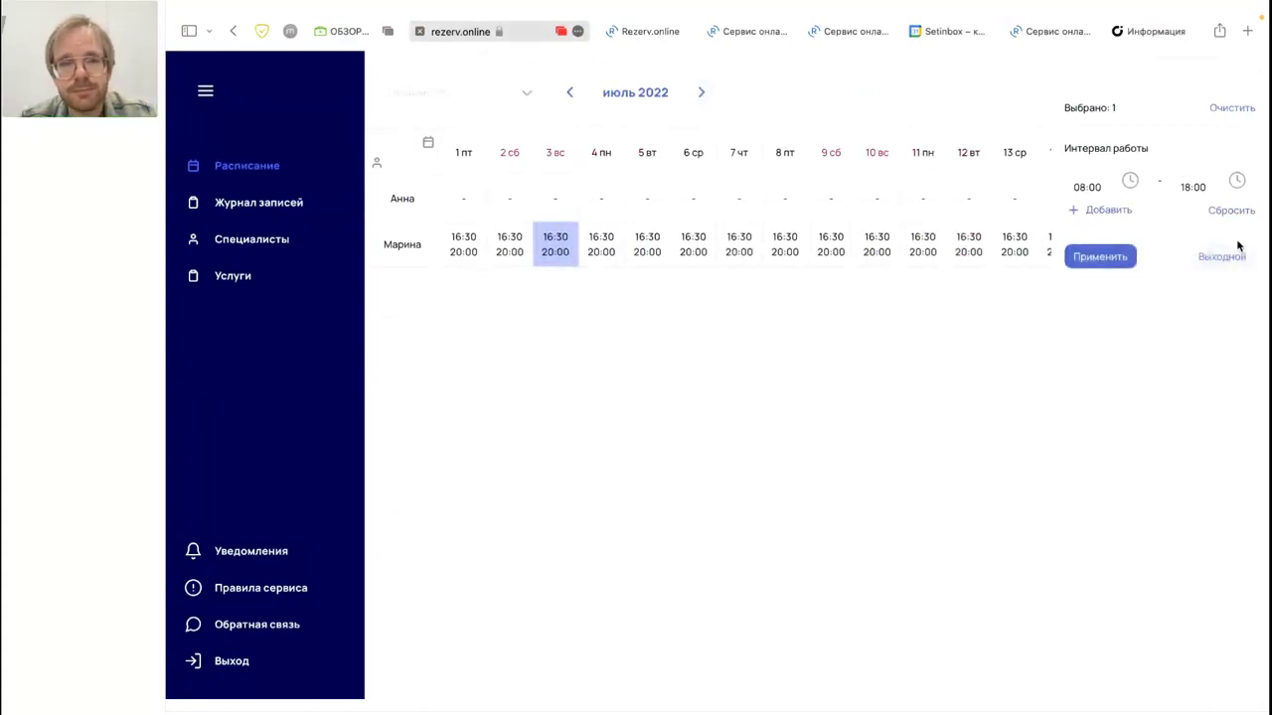
left_click(560, 253)
left_click(562, 252)
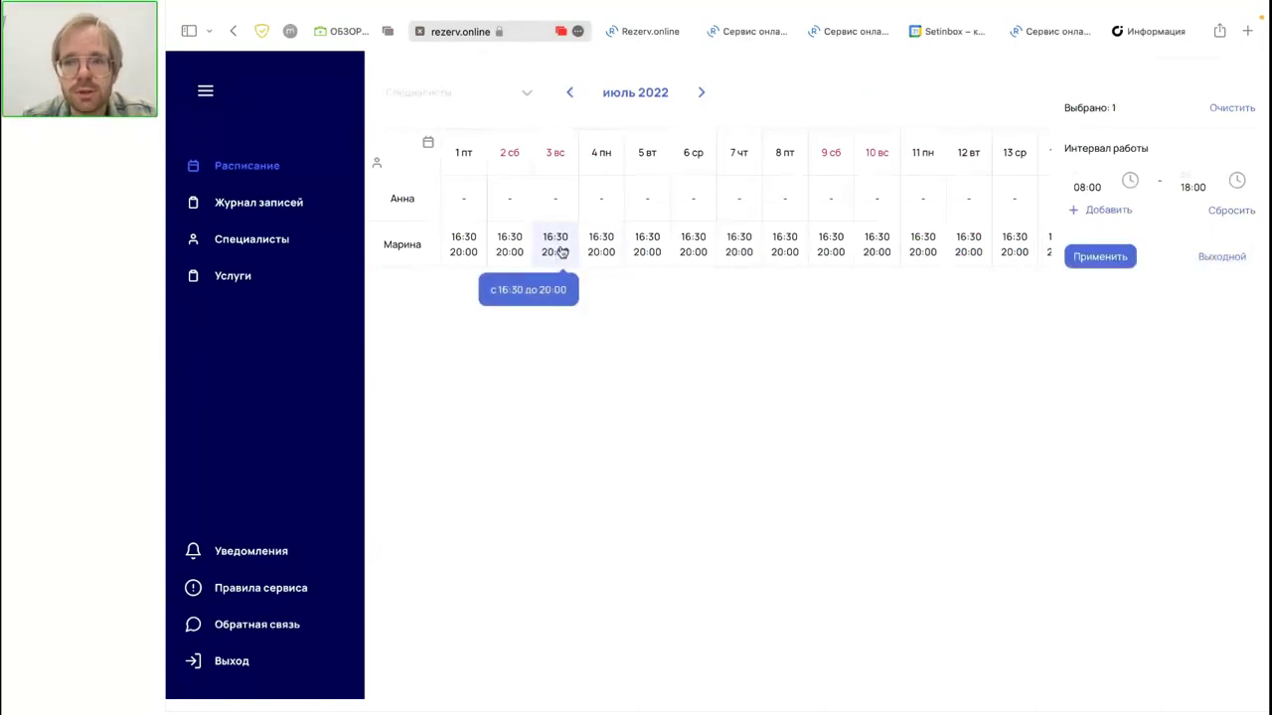
left_click(561, 252)
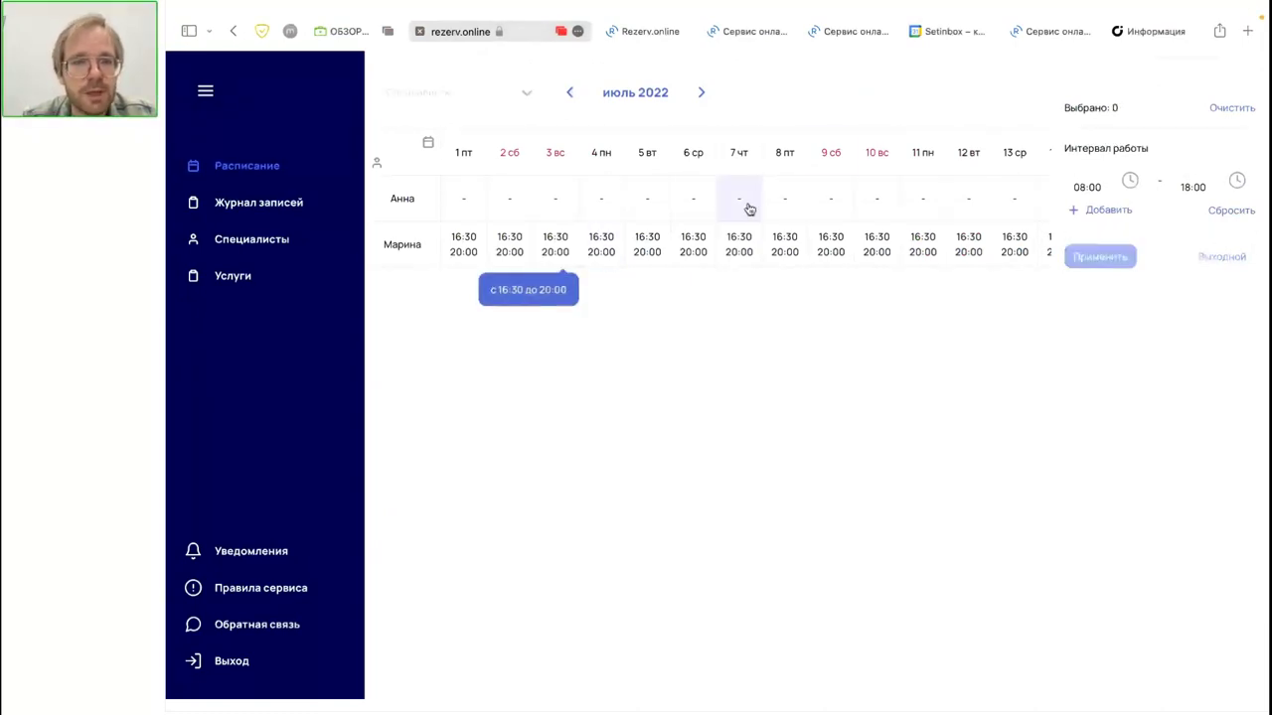
left_click(568, 239)
Step: Set the first working interval for 3 July to 16:30–18:00
left_click(1073, 188)
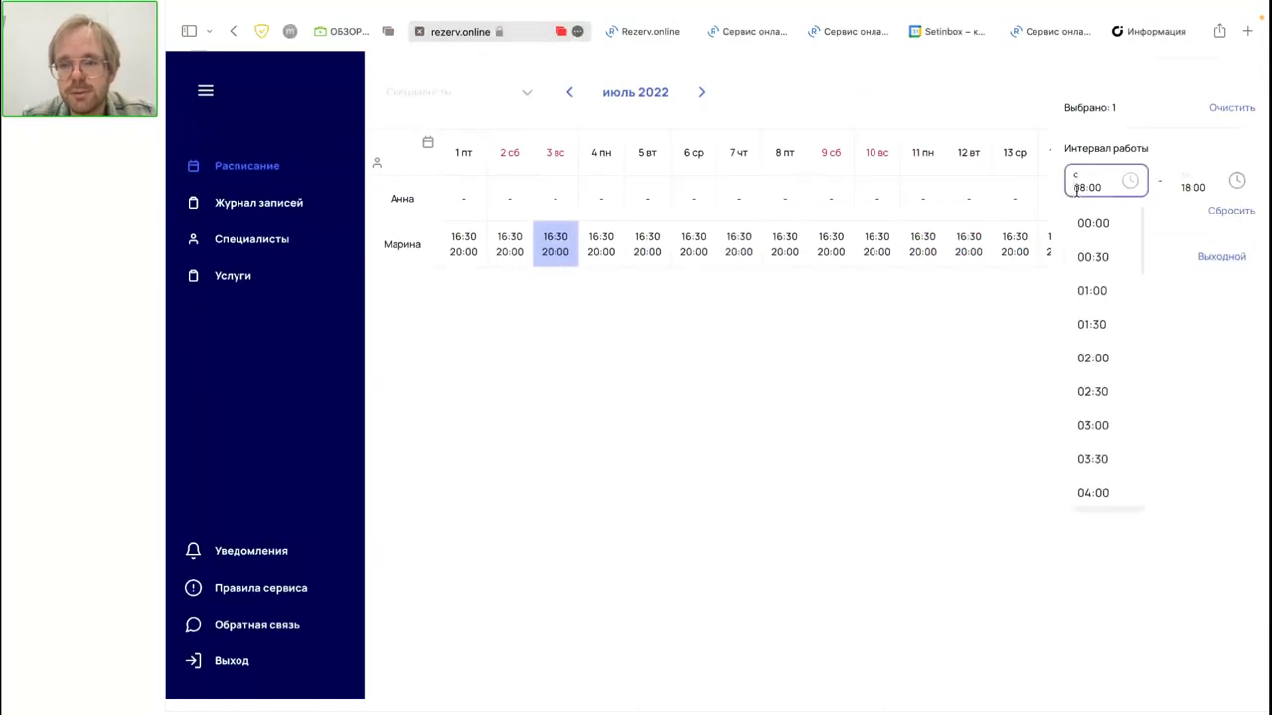
scroll(1095, 468, "down", 5)
scroll(1094, 469, "down", 10)
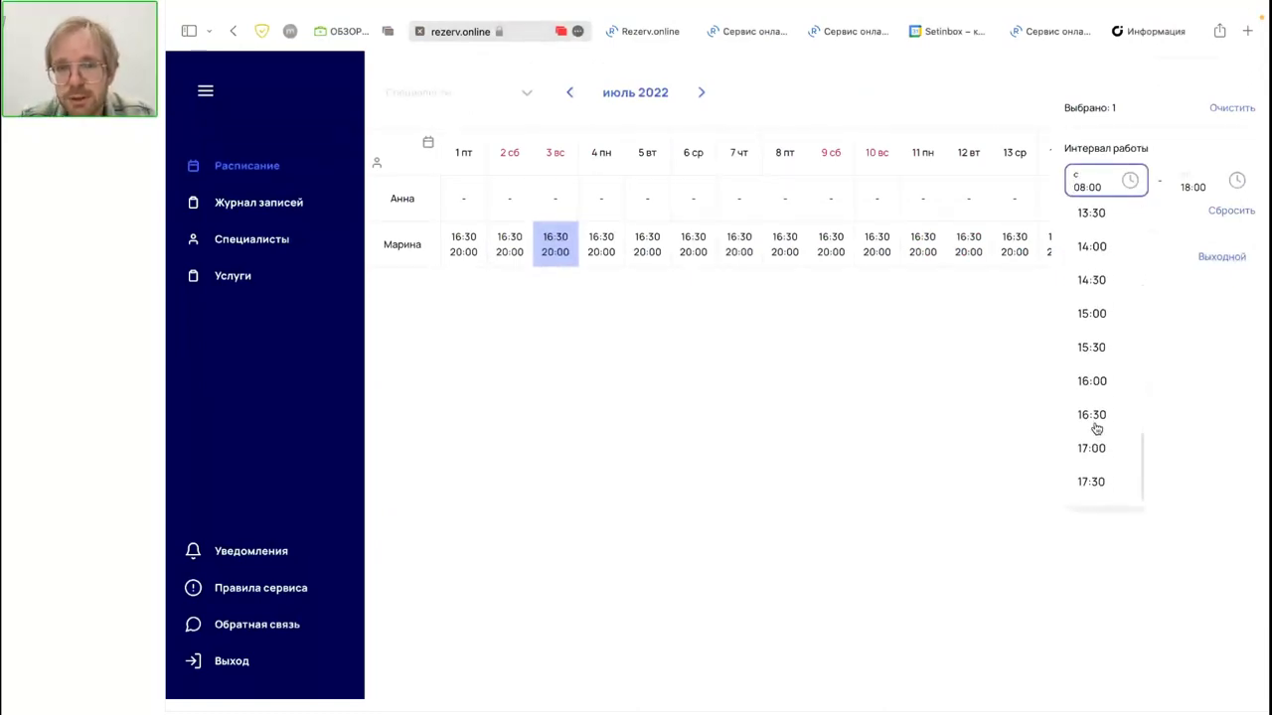
left_click(1091, 415)
left_click(1192, 179)
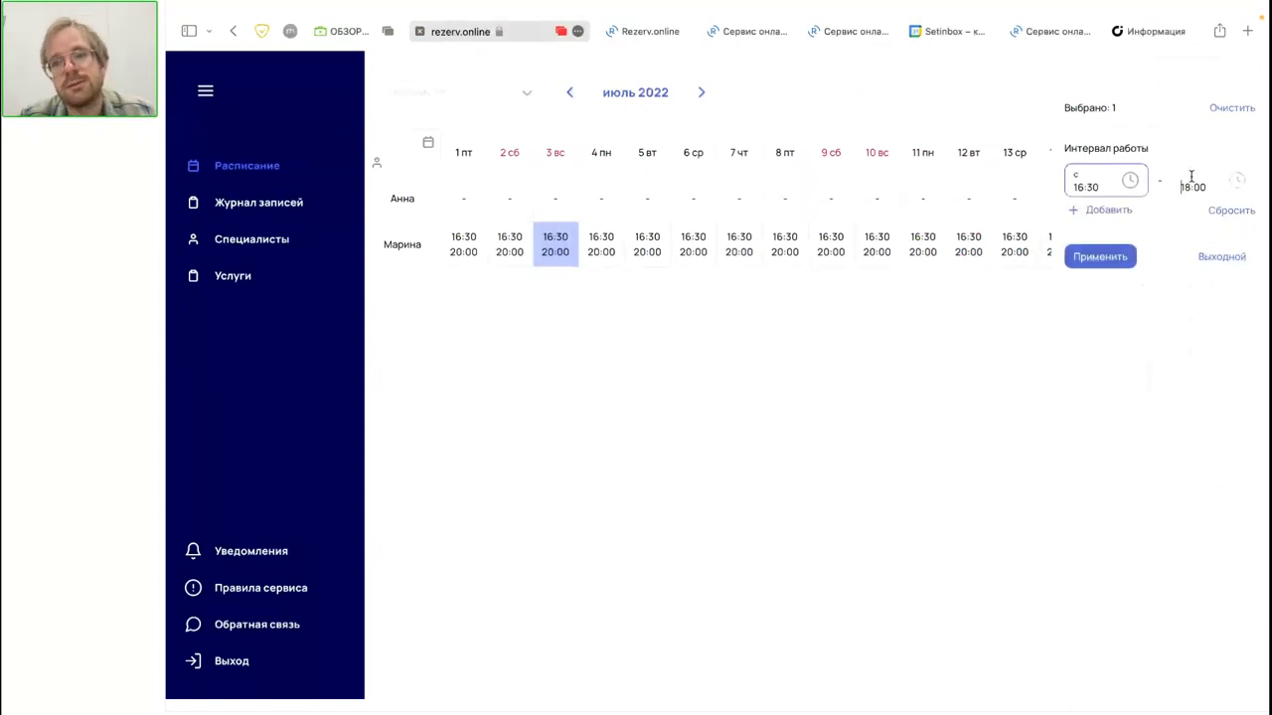
left_click(1190, 179)
Step: Add a second interval of 19:30–23:00 and apply the new working hours
left_click(1108, 210)
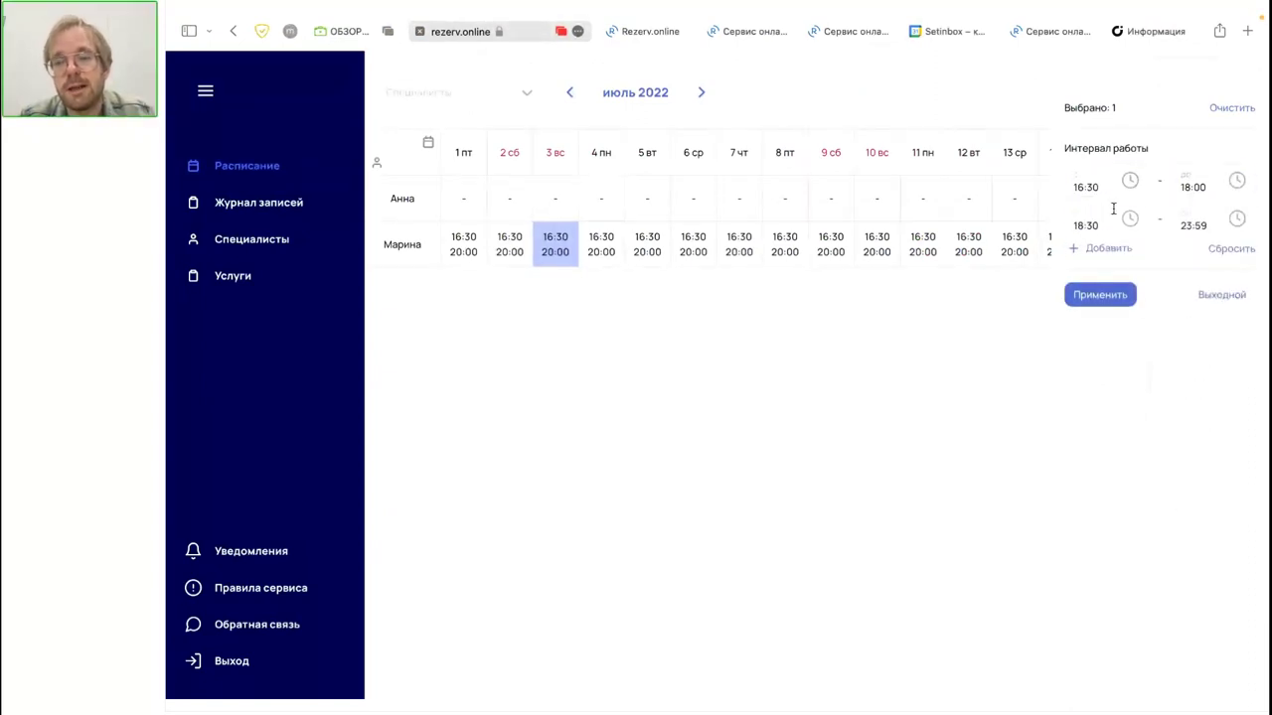
left_click(1091, 218)
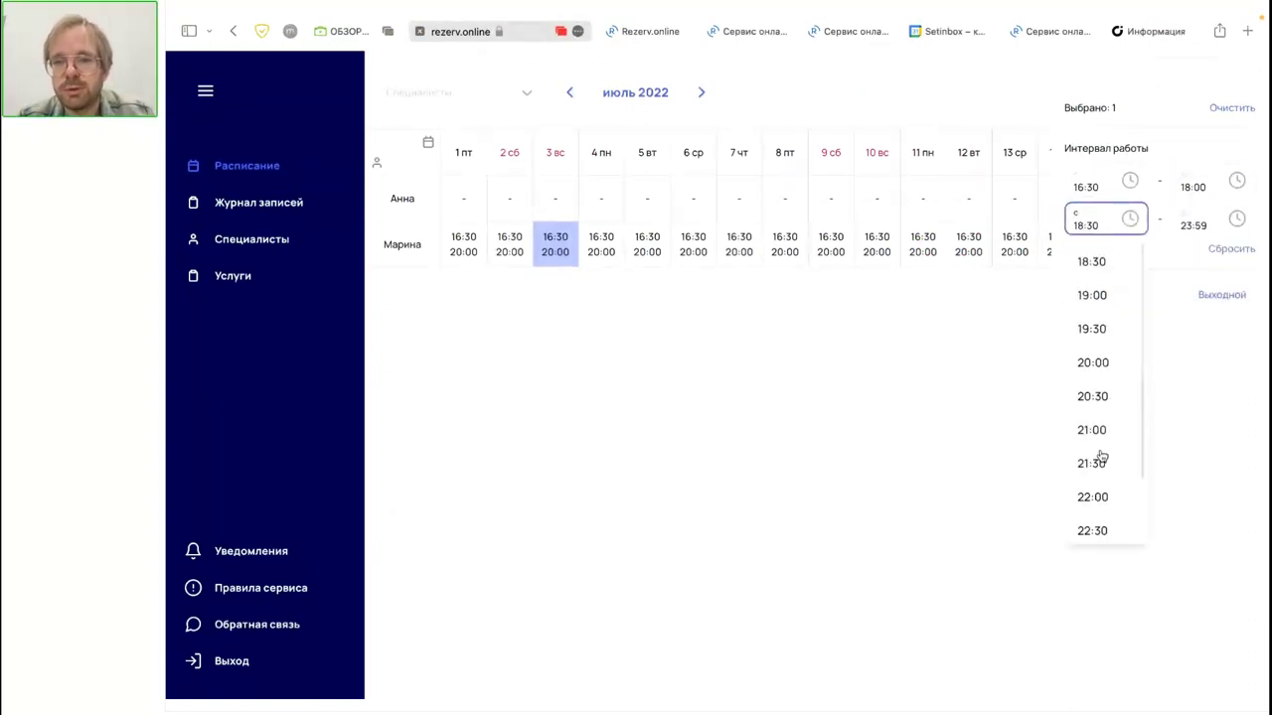
left_click(1094, 329)
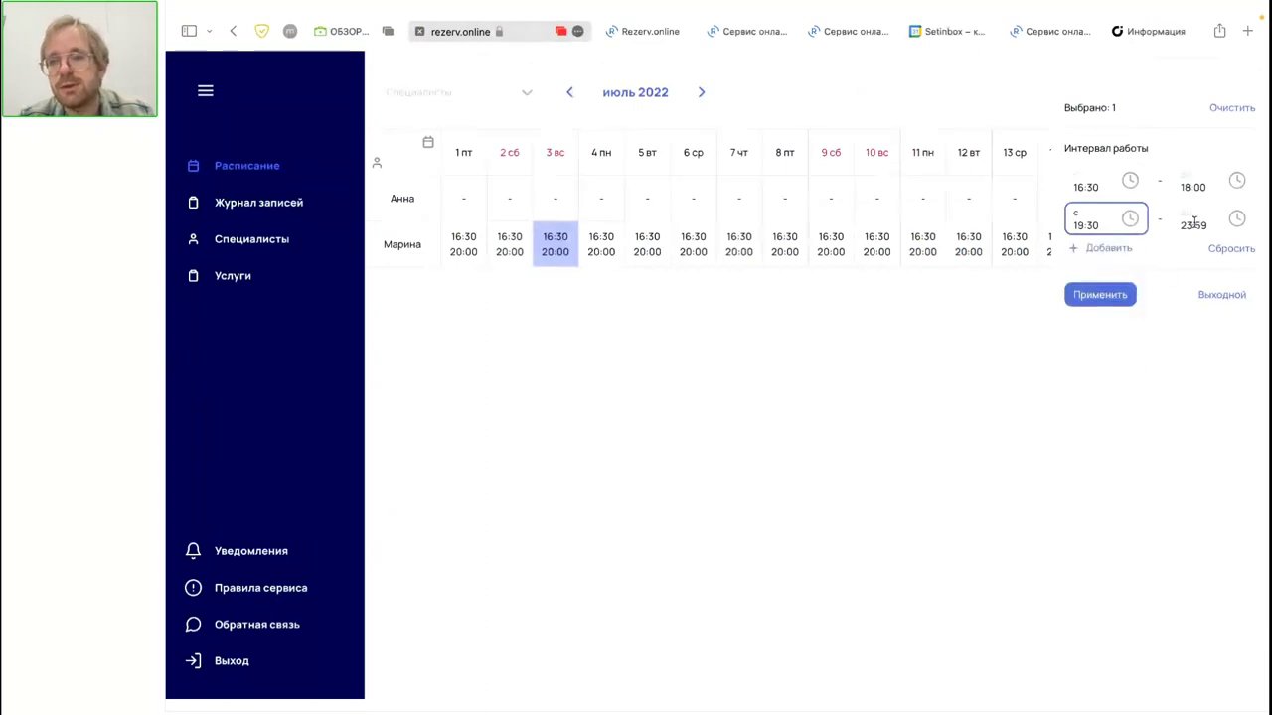
left_click(1194, 220)
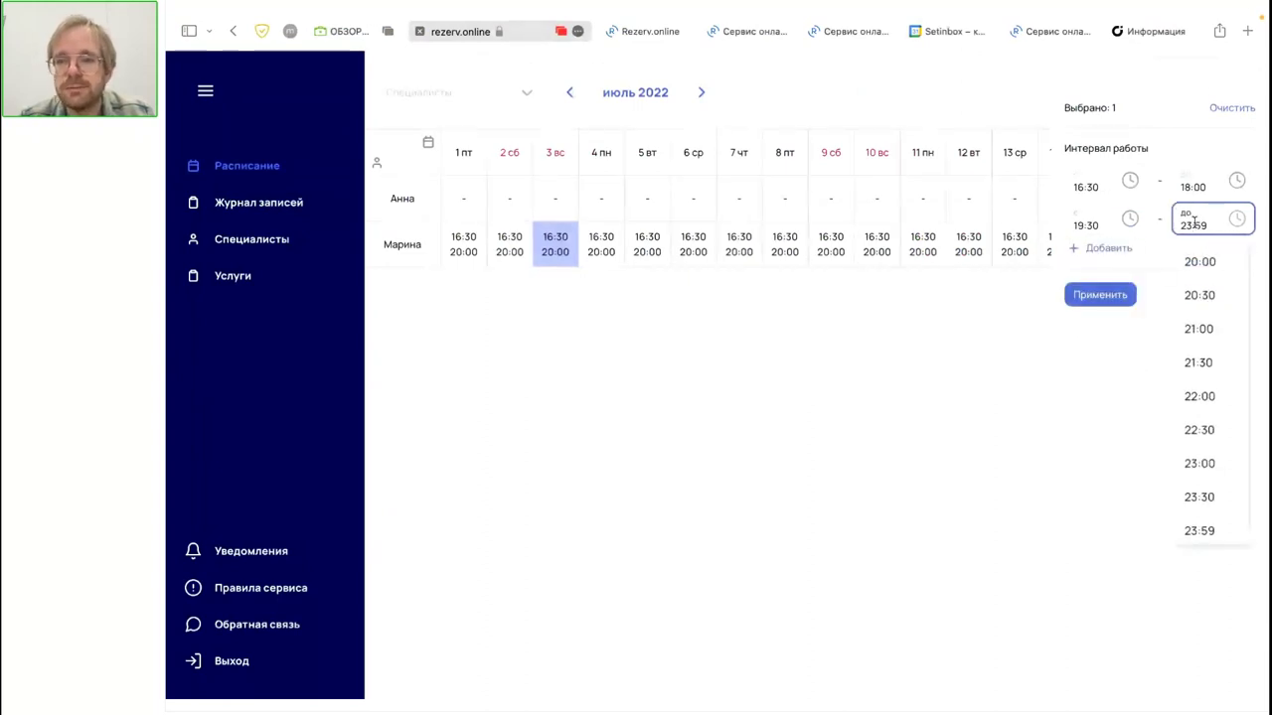
left_click(1199, 466)
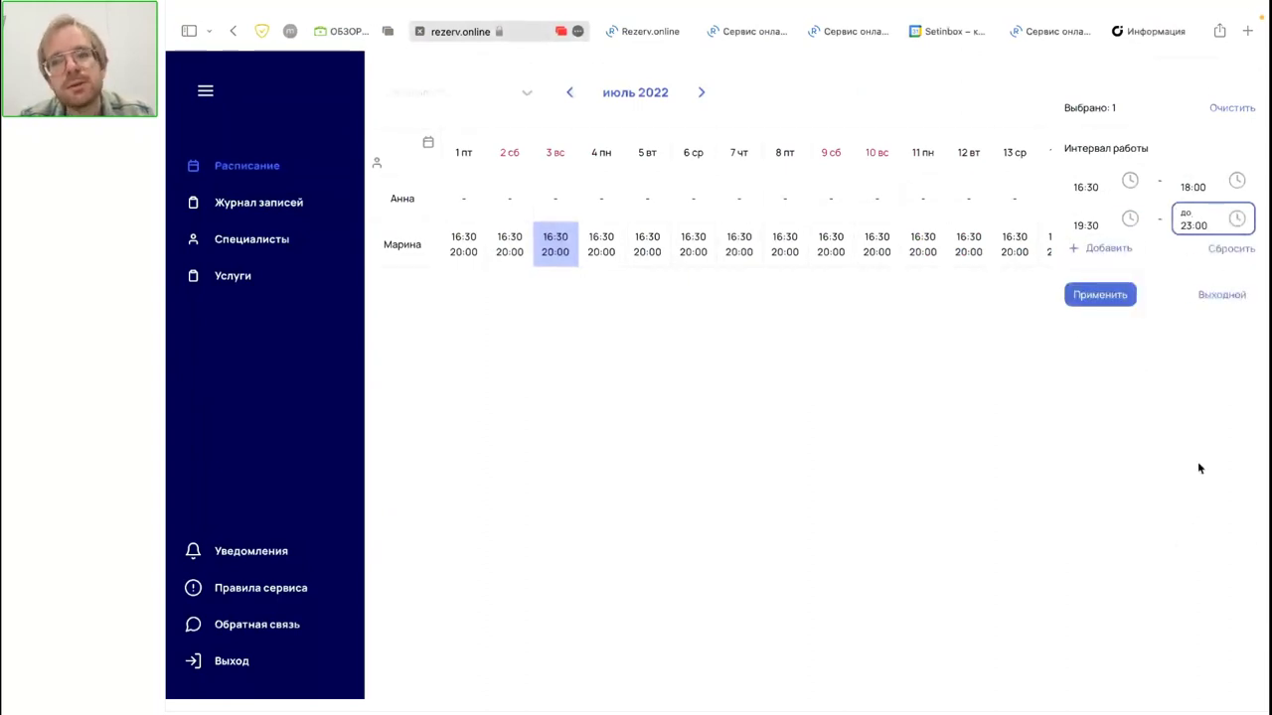
left_click(1099, 294)
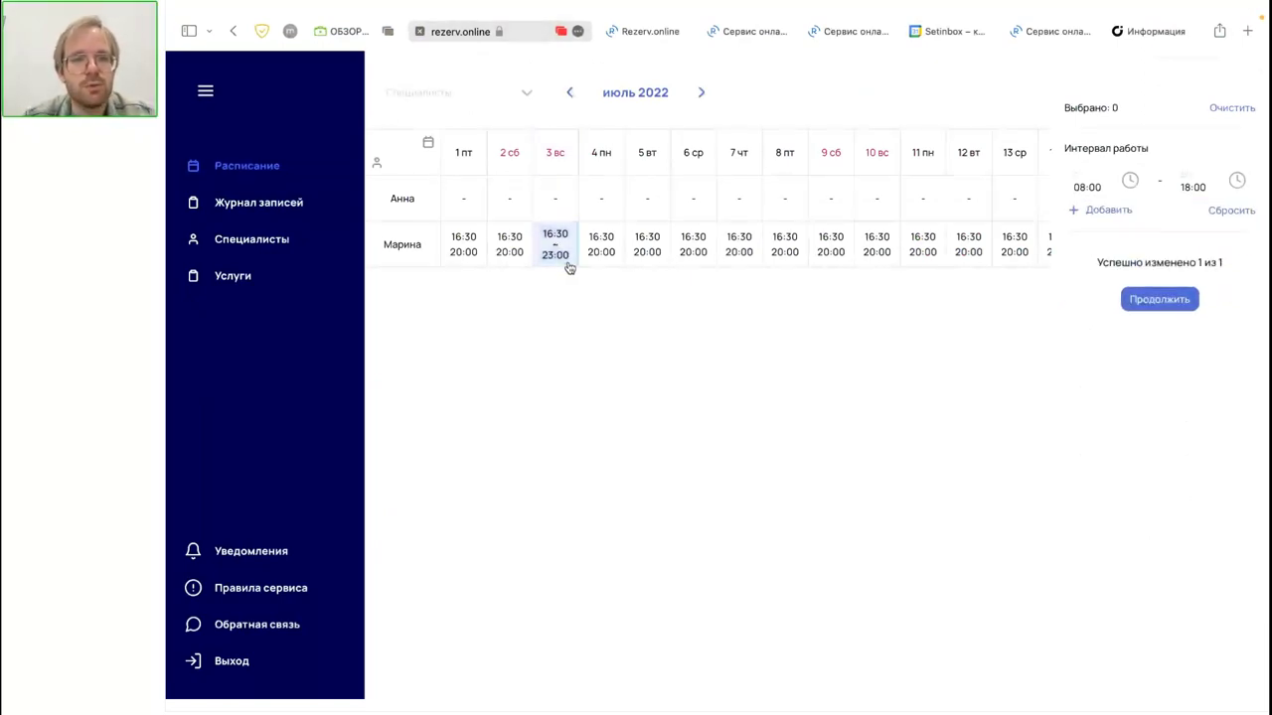
mouse_move(561, 256)
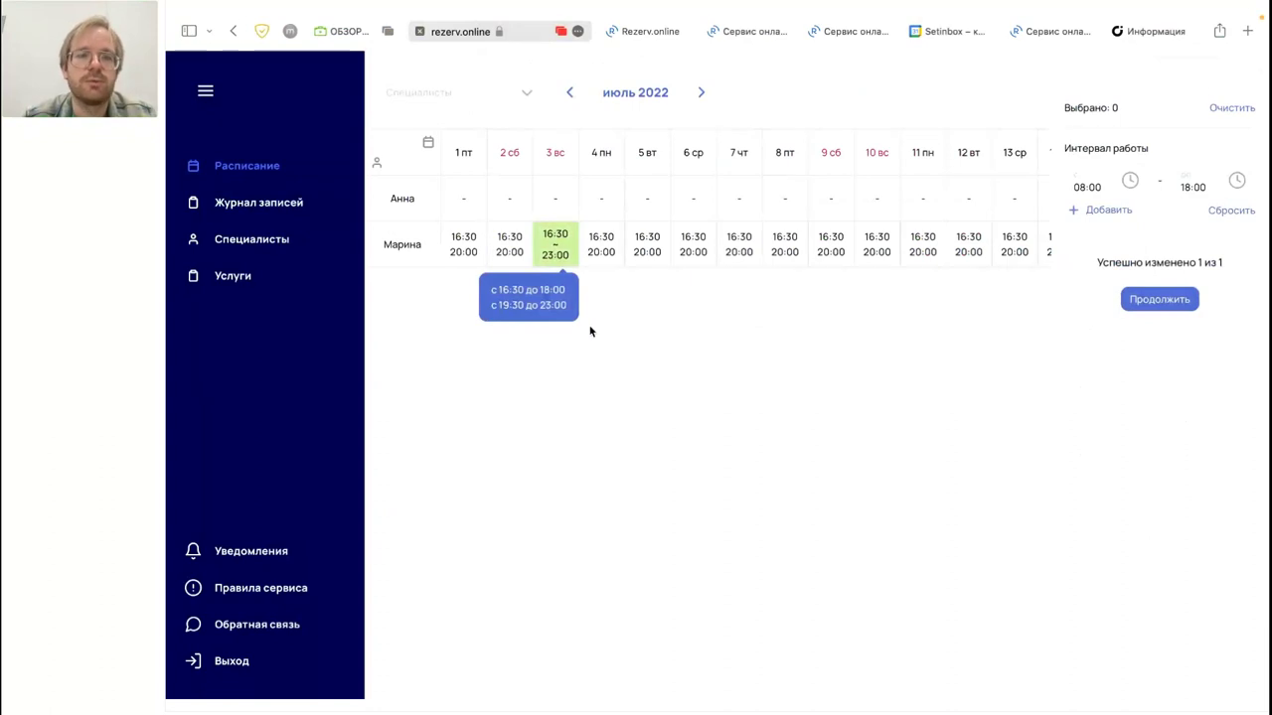
left_click(242, 212)
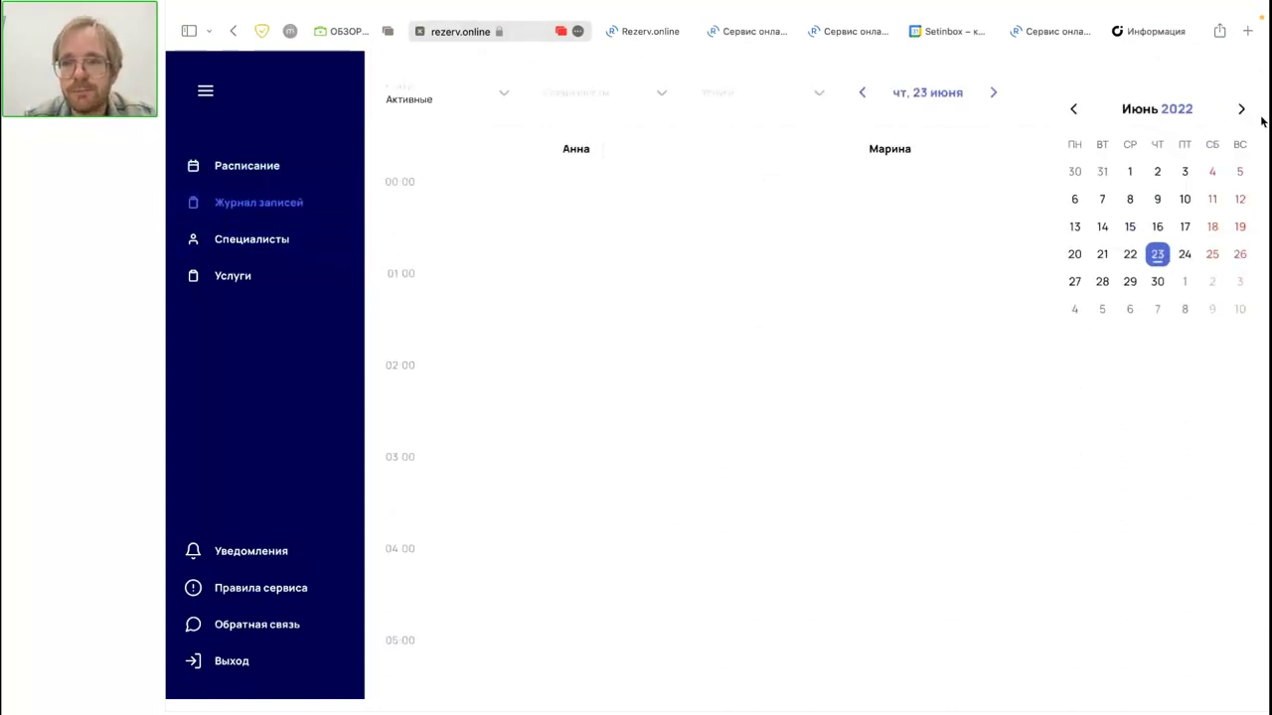
Step: Show the journal for Sunday 3 July and scroll through its evening time slots
left_click(1241, 283)
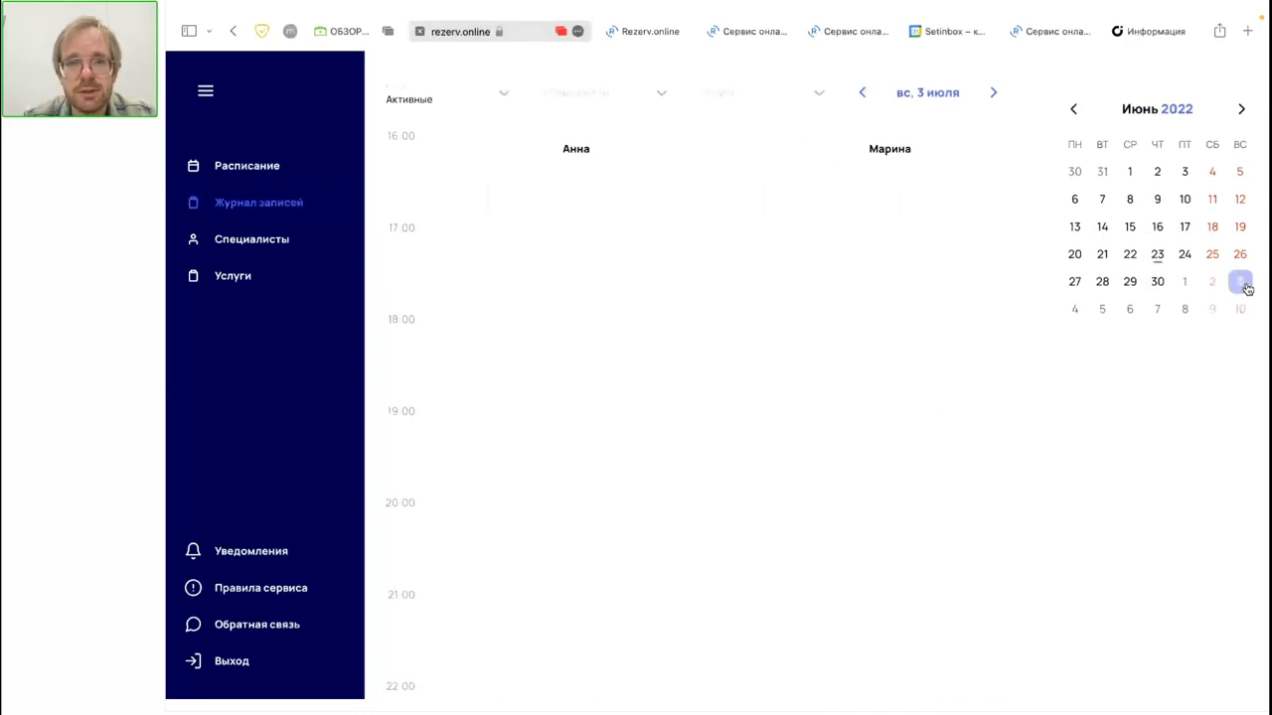
scroll(836, 268, "down", 1)
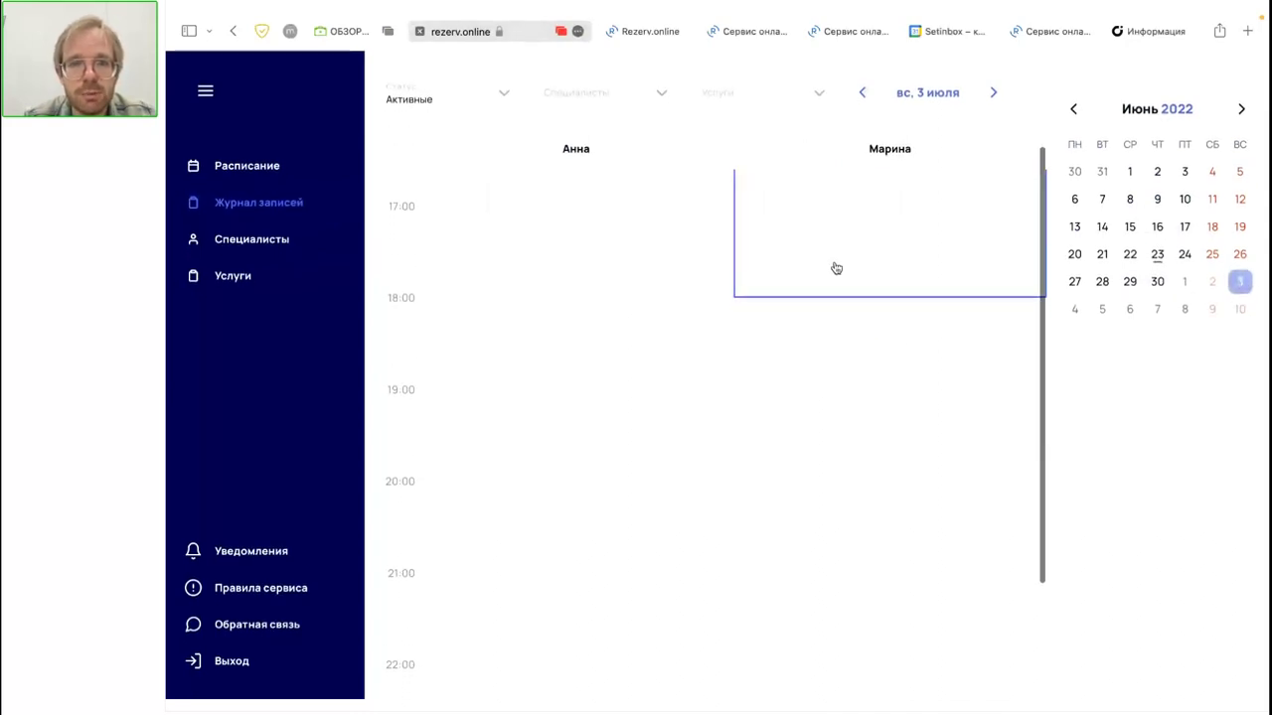
scroll(836, 268, "up", 1)
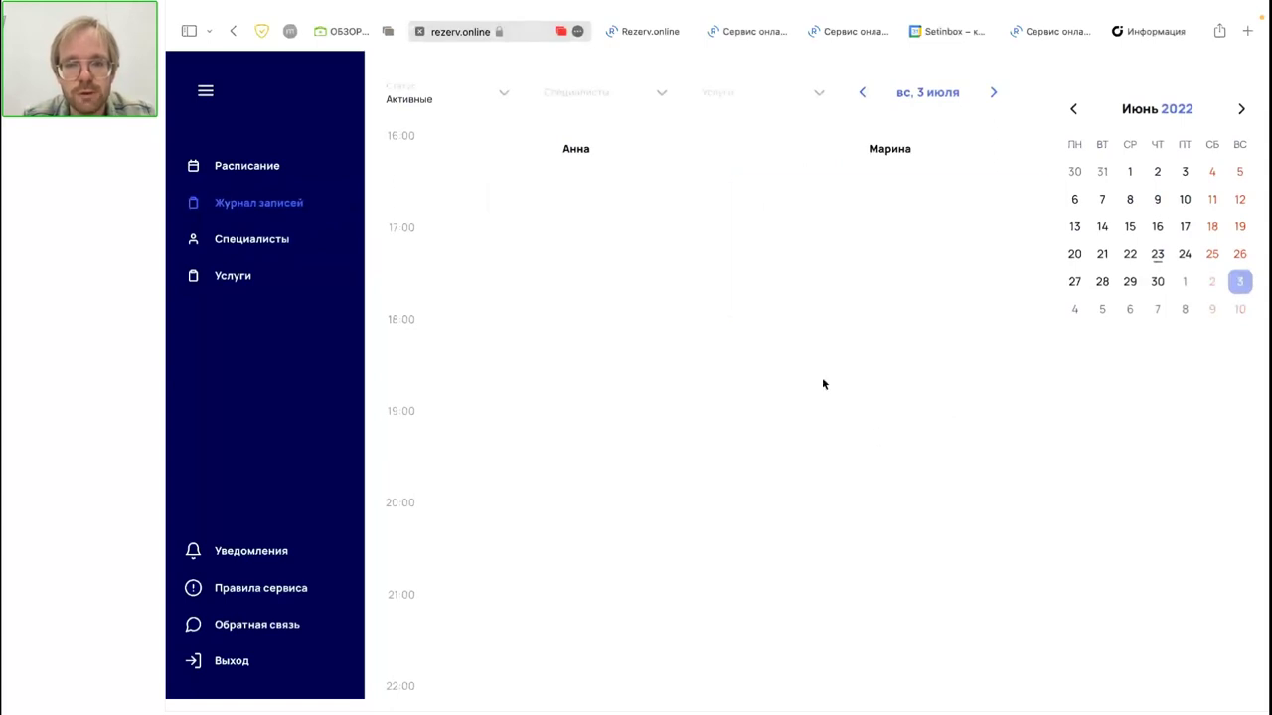
scroll(877, 444, "down", 4)
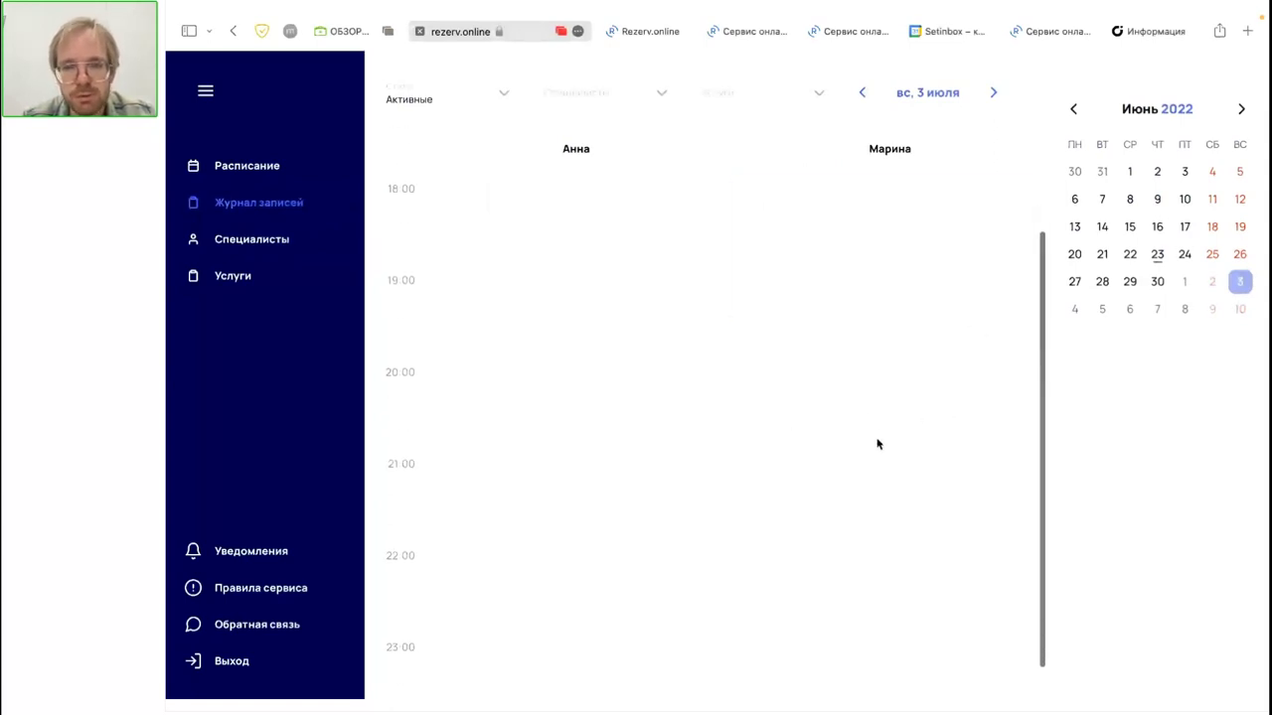
scroll(937, 477, "up", 4)
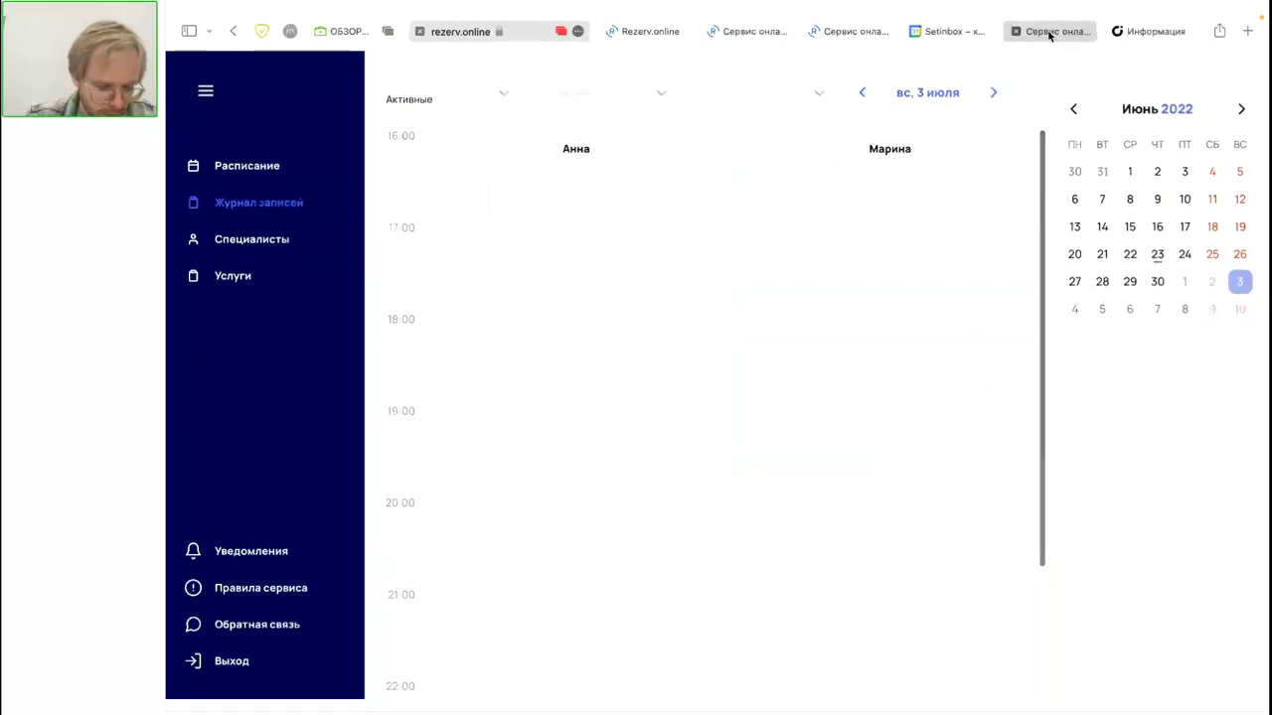
mouse_move(1049, 37)
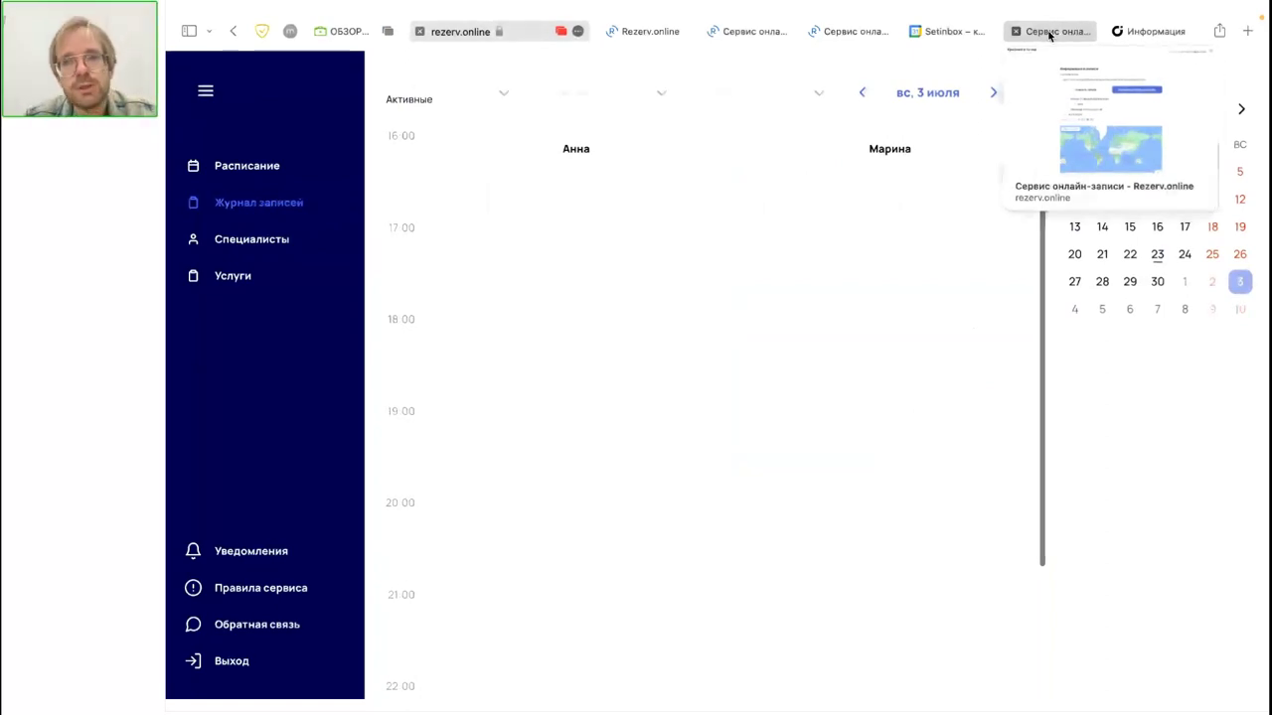
Step: Switch back to the information page for the 24.06.2022 17:00–18:00 classic manicure booking
left_click(1051, 33)
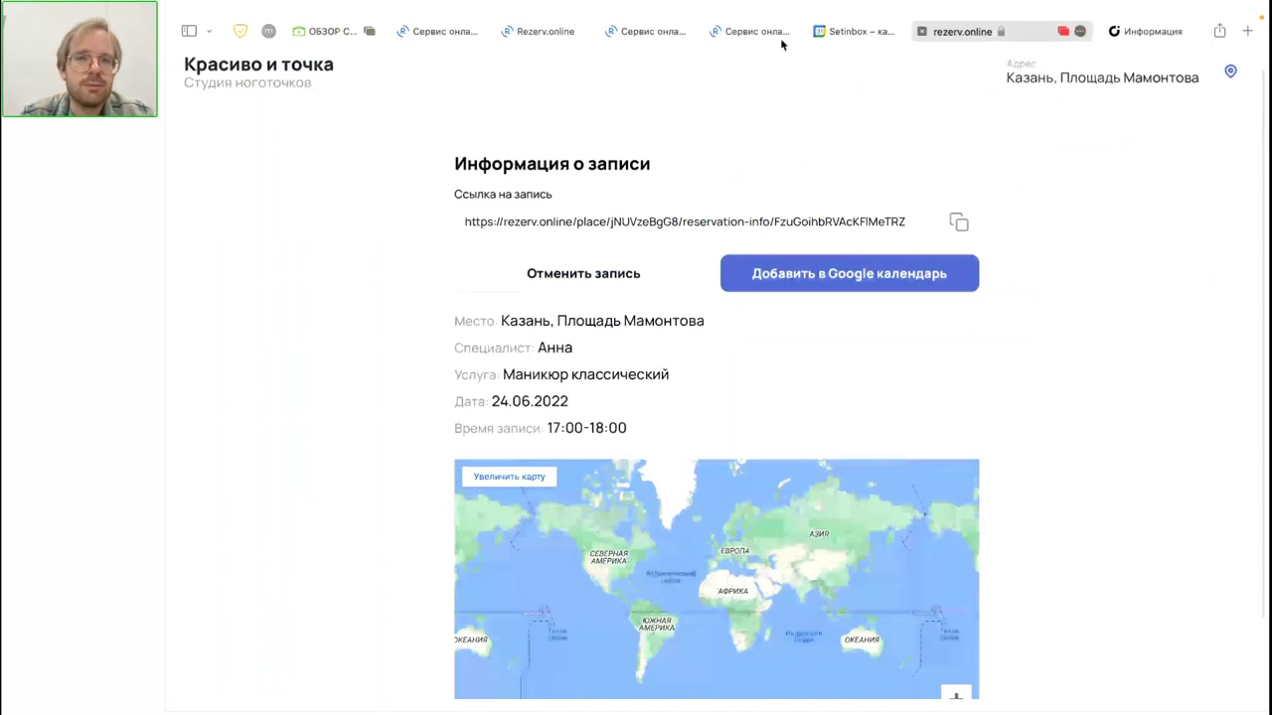
mouse_move(764, 40)
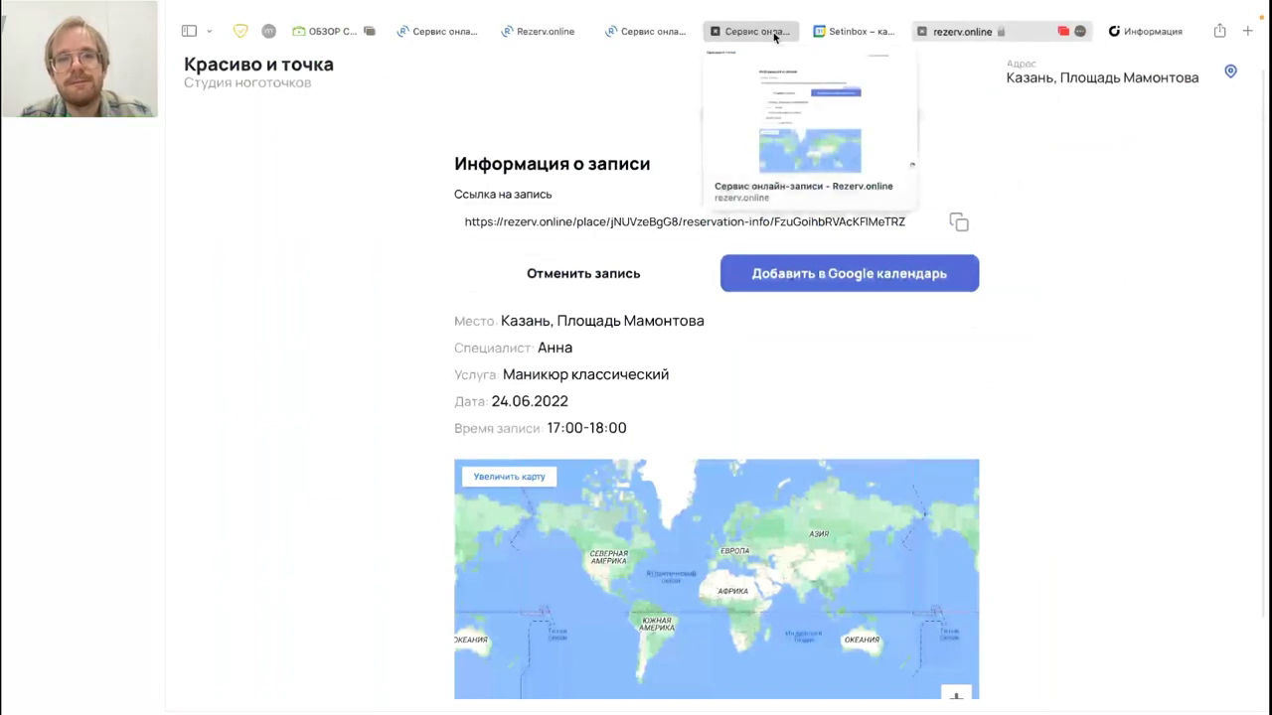
left_click(773, 32)
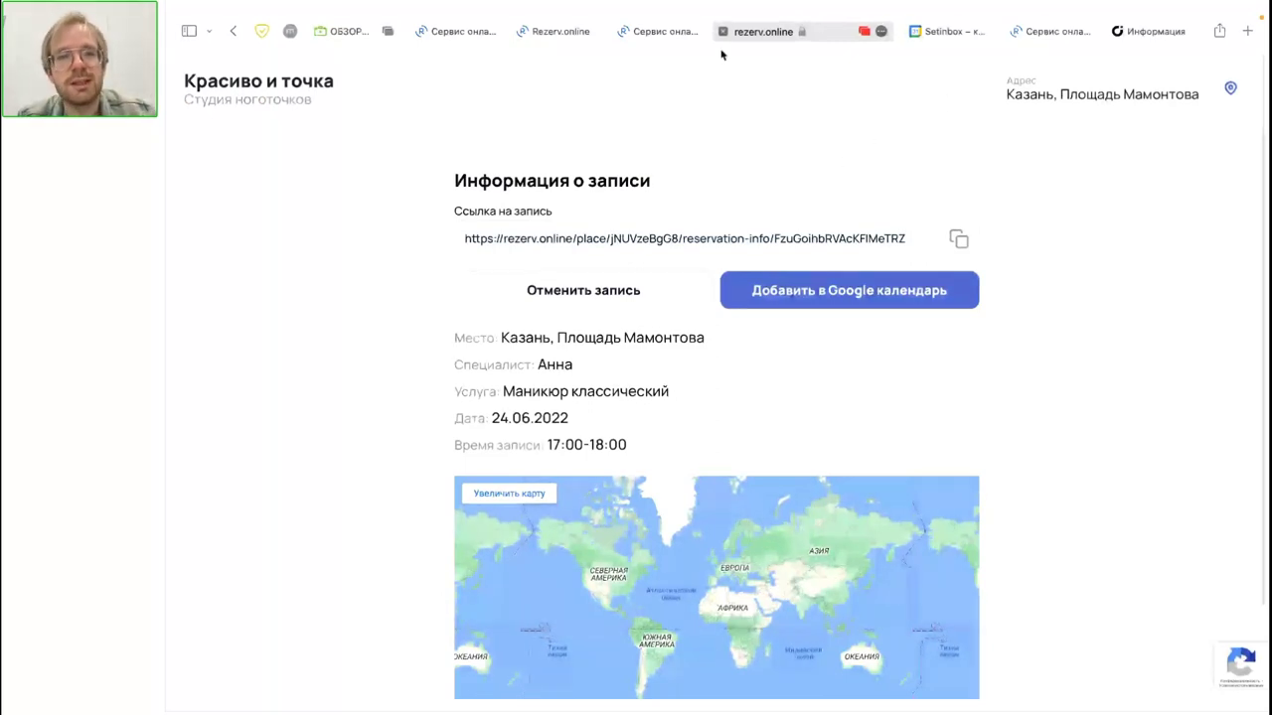
Step: Reorder the browser tabs and return to the admin journal showing both specialists' columns for 3 July
left_click_drag(770, 30, 673, 33)
left_click(544, 33)
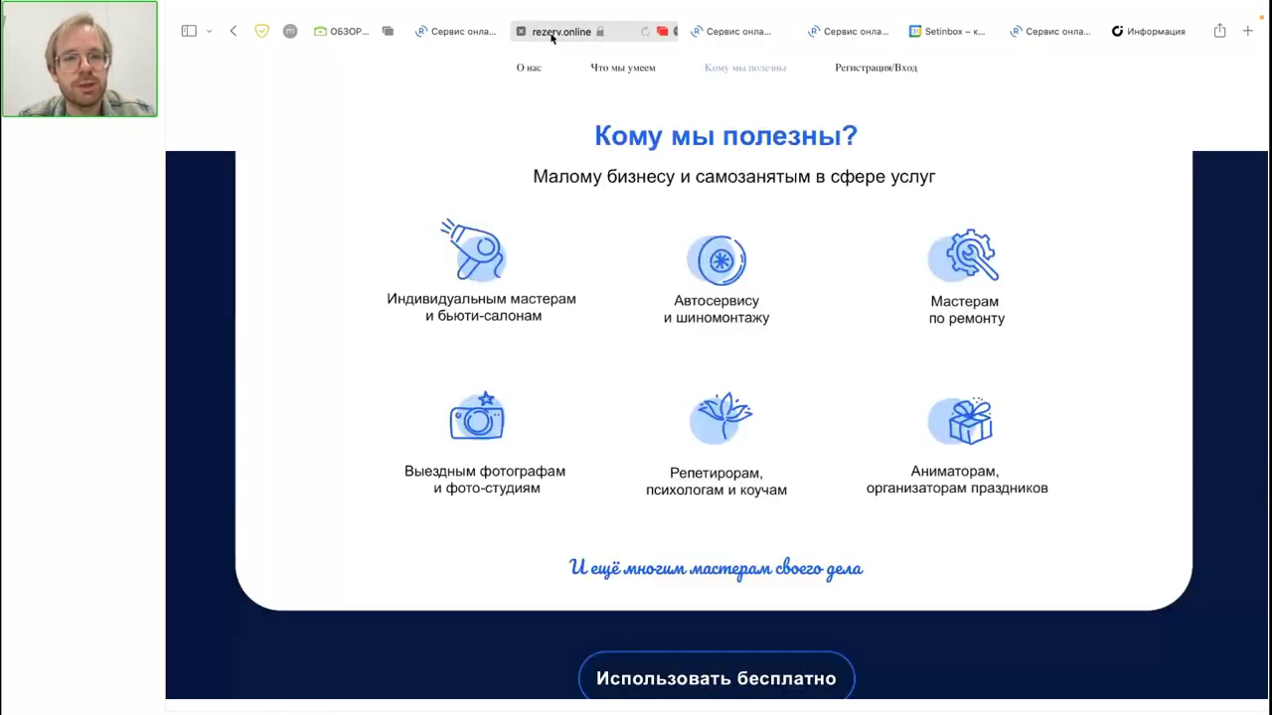
left_click(455, 32)
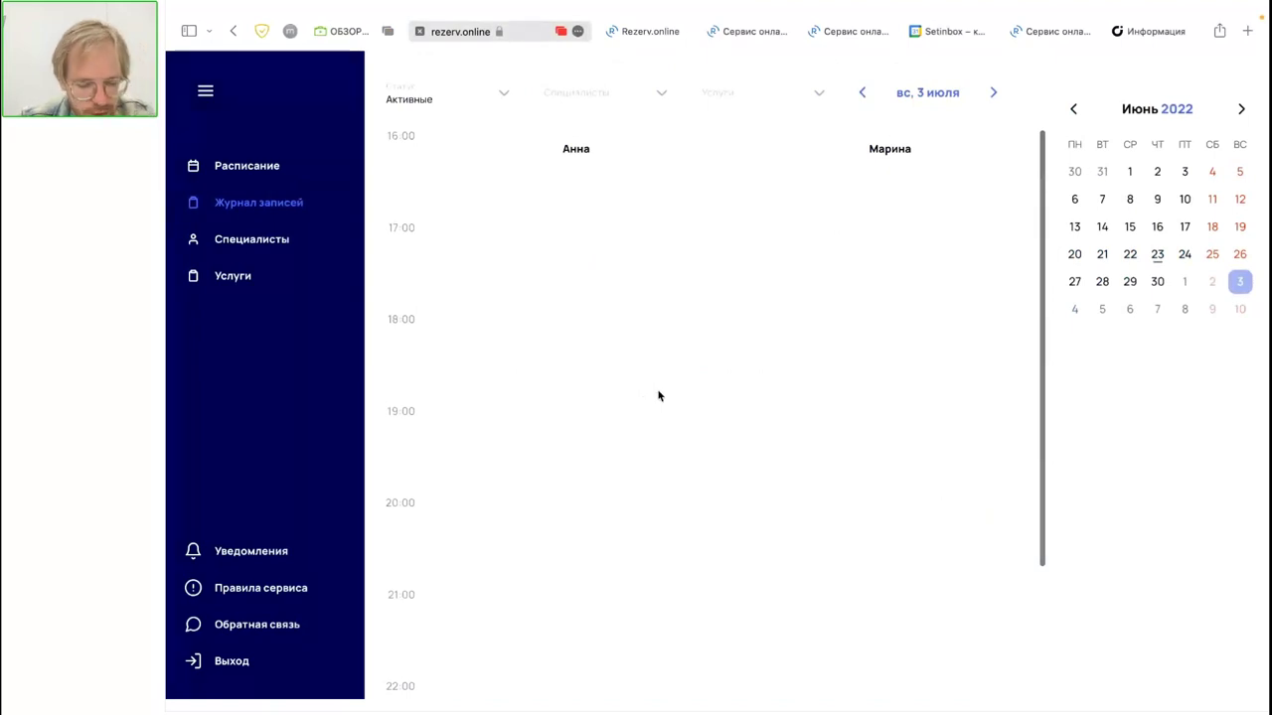
Step: Dismiss a stray new-booking dialog, switch the journal to 24 June, and view the 15:30 artistic manicure booking
left_click(951, 286)
left_click(1016, 148)
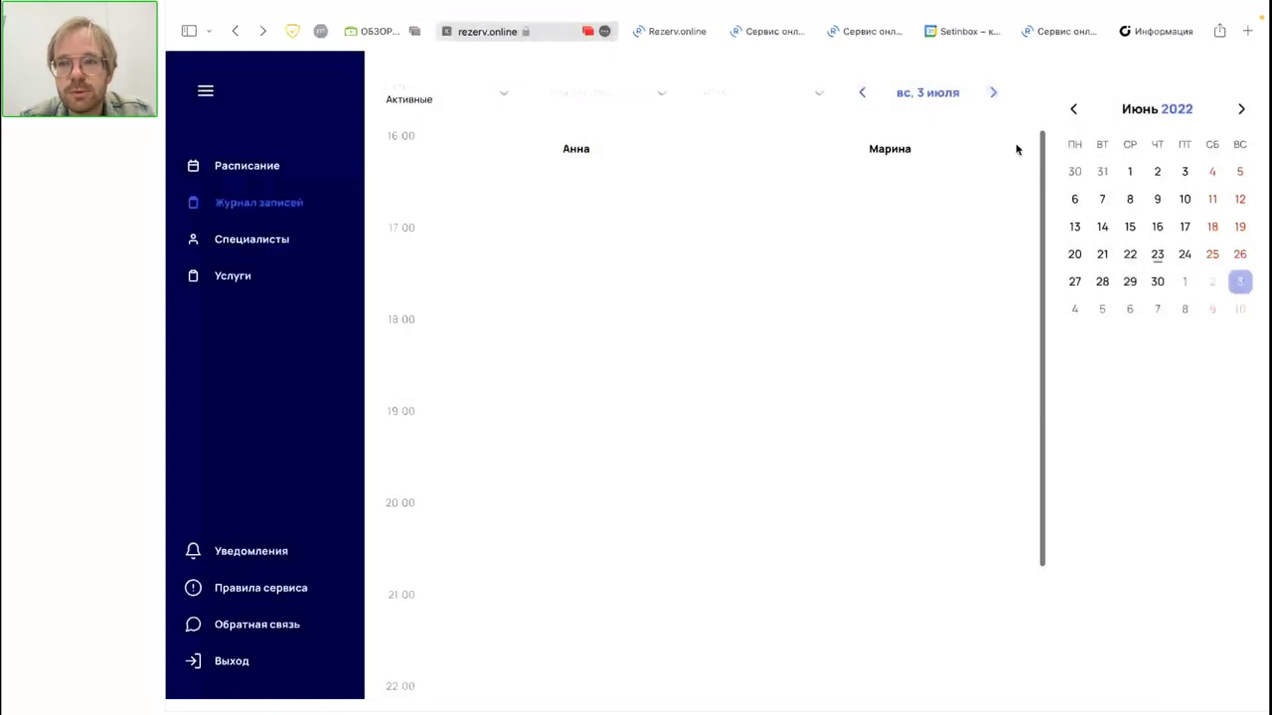
left_click(1183, 253)
scroll(526, 463, "down", 4)
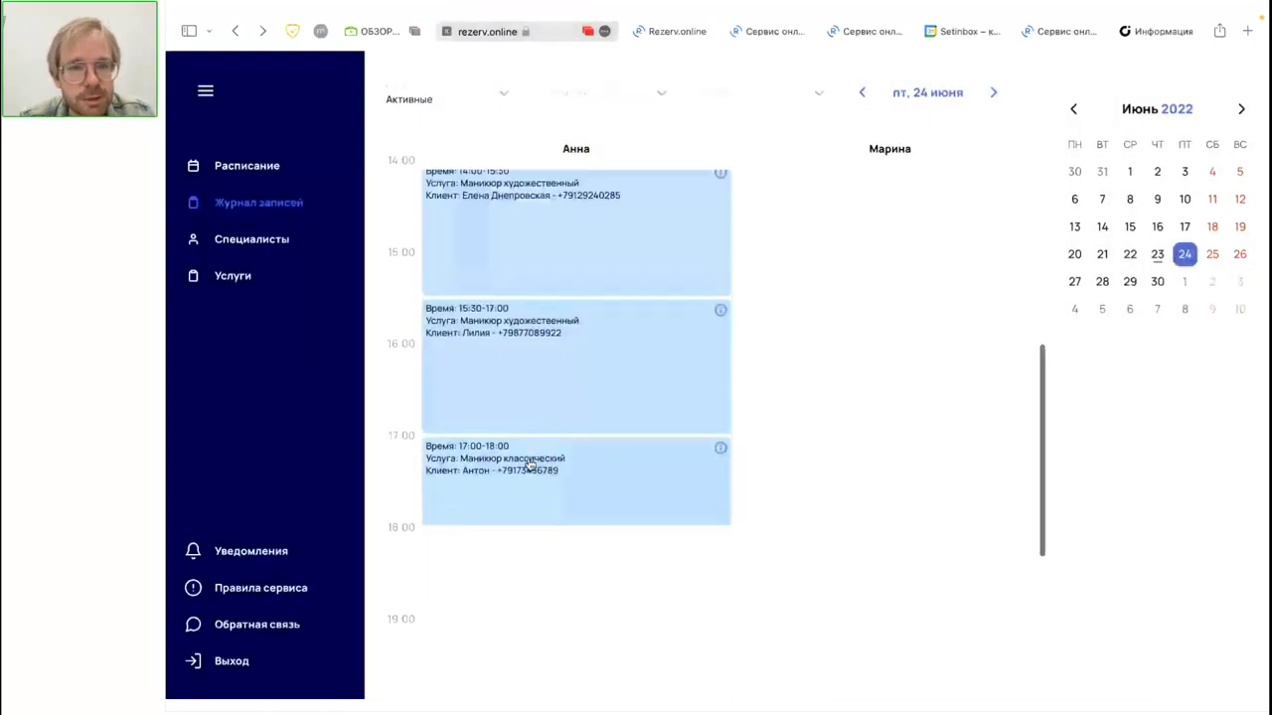
left_click(541, 366)
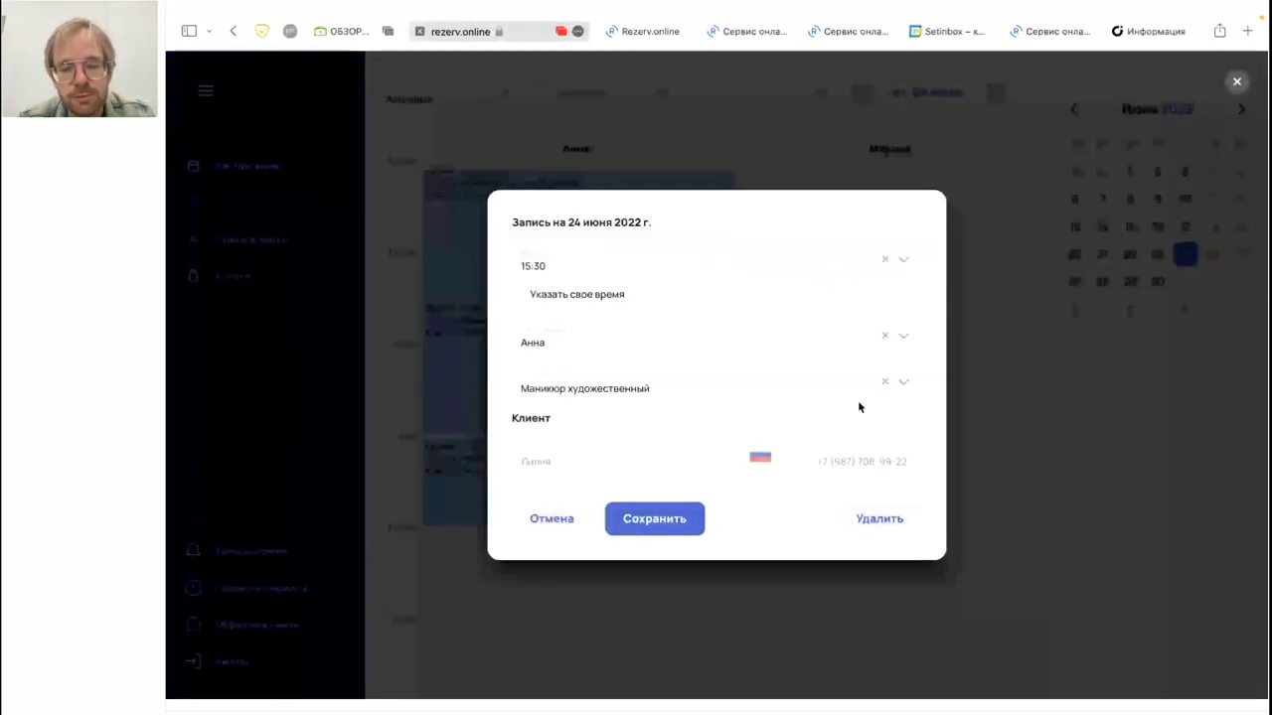
left_click(1031, 434)
scroll(1029, 431, "up", 1)
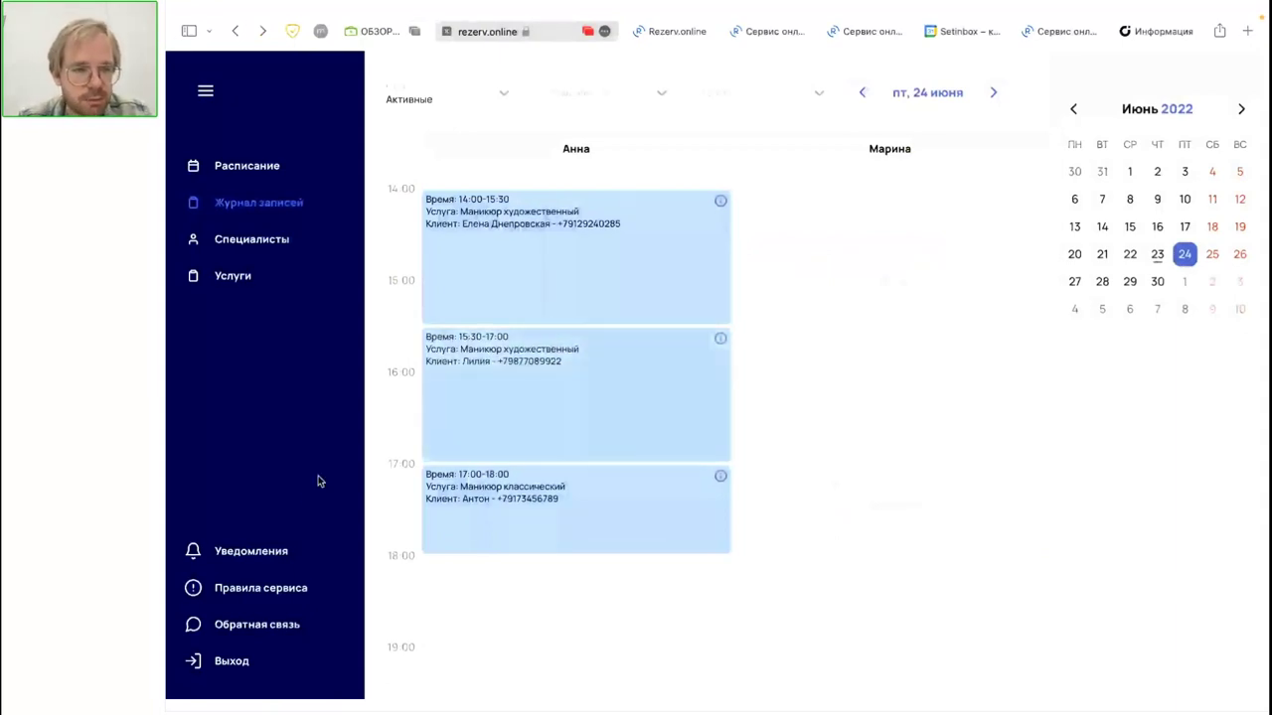
Step: Follow the notifications setup's 'Перейти в Telegram' link to the RezervOnlineBot page in a new tab
left_click(282, 563)
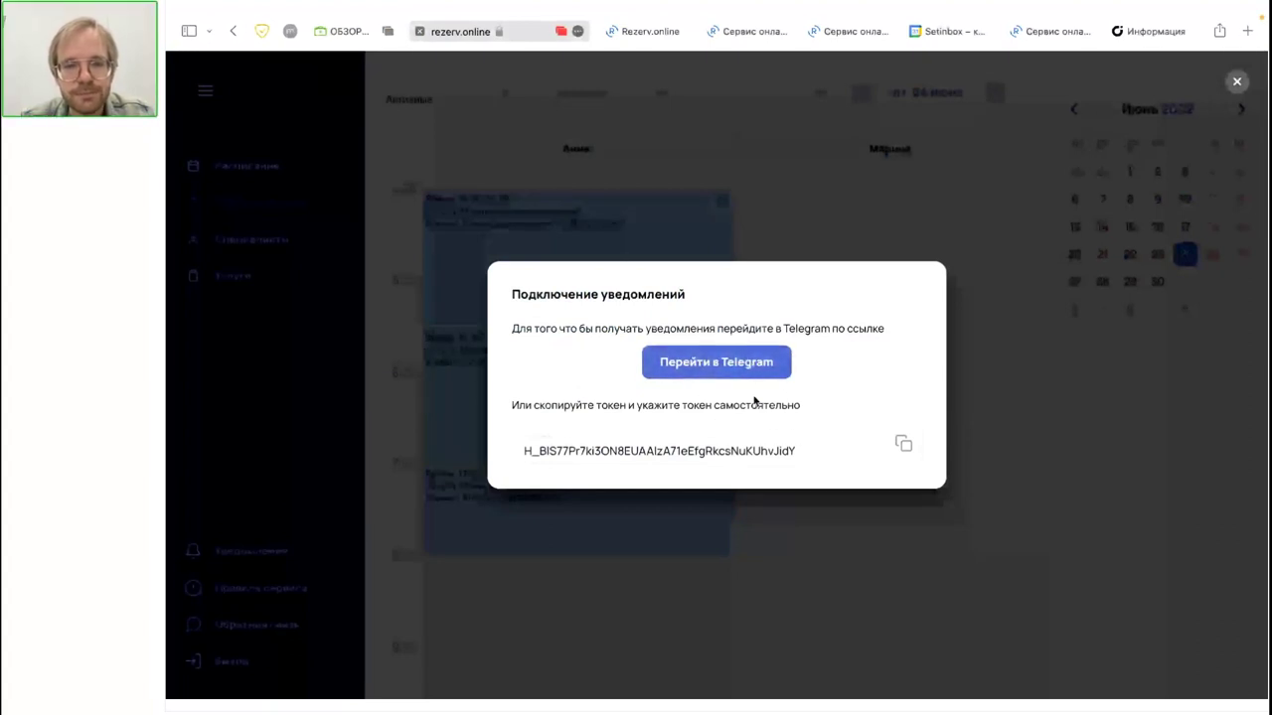
left_click(696, 368)
left_click(630, 31)
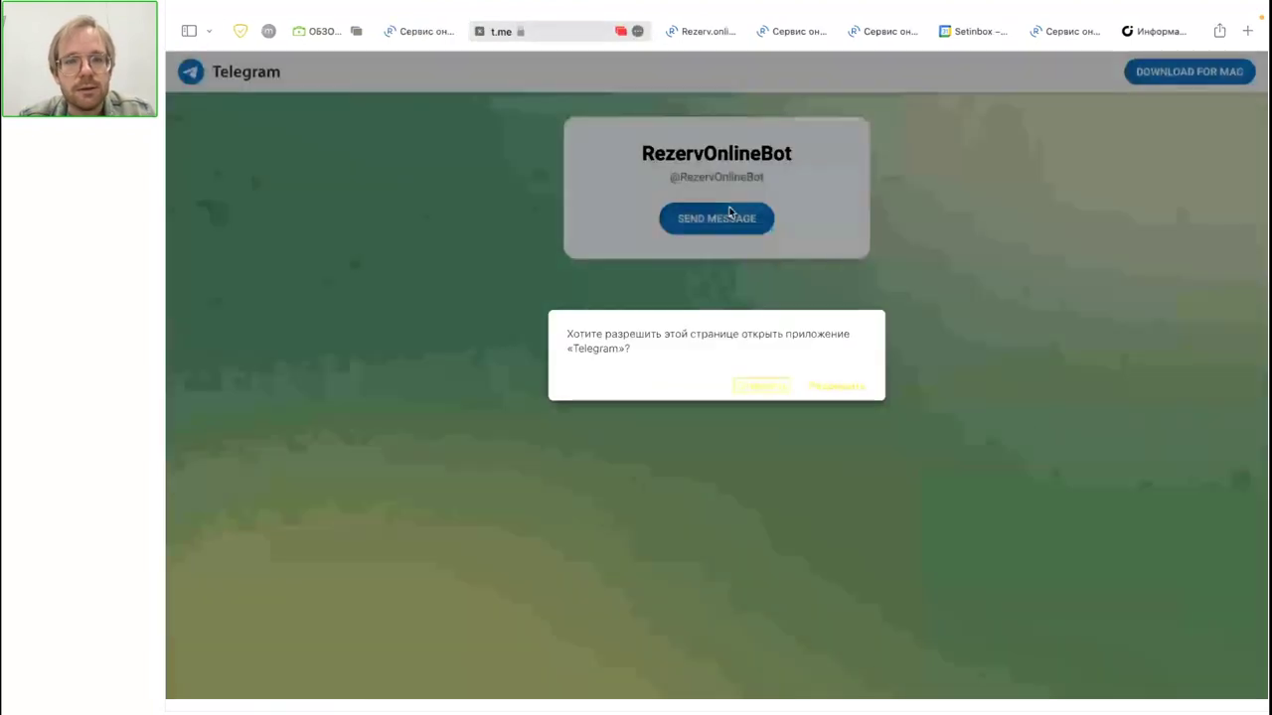
Step: Let the page open Telegram, start RezervOnlineBot, and confirm the subscription to booking events
left_click(840, 385)
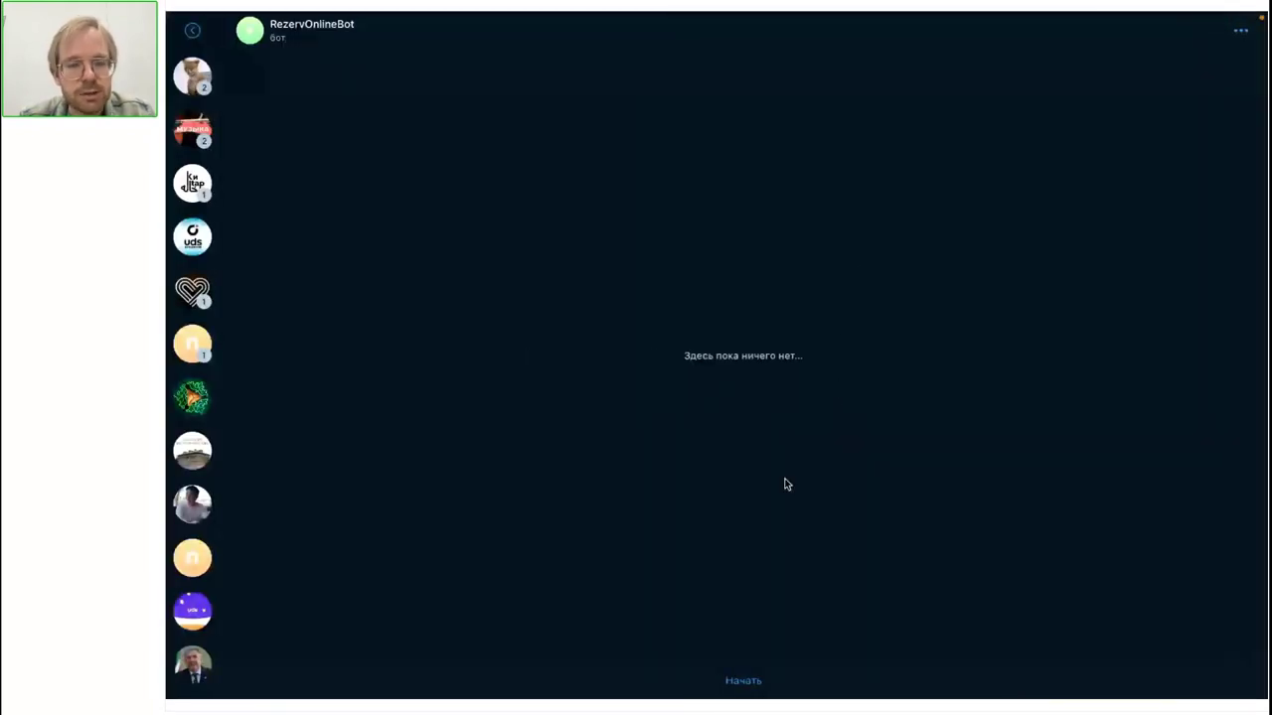
left_click(746, 677)
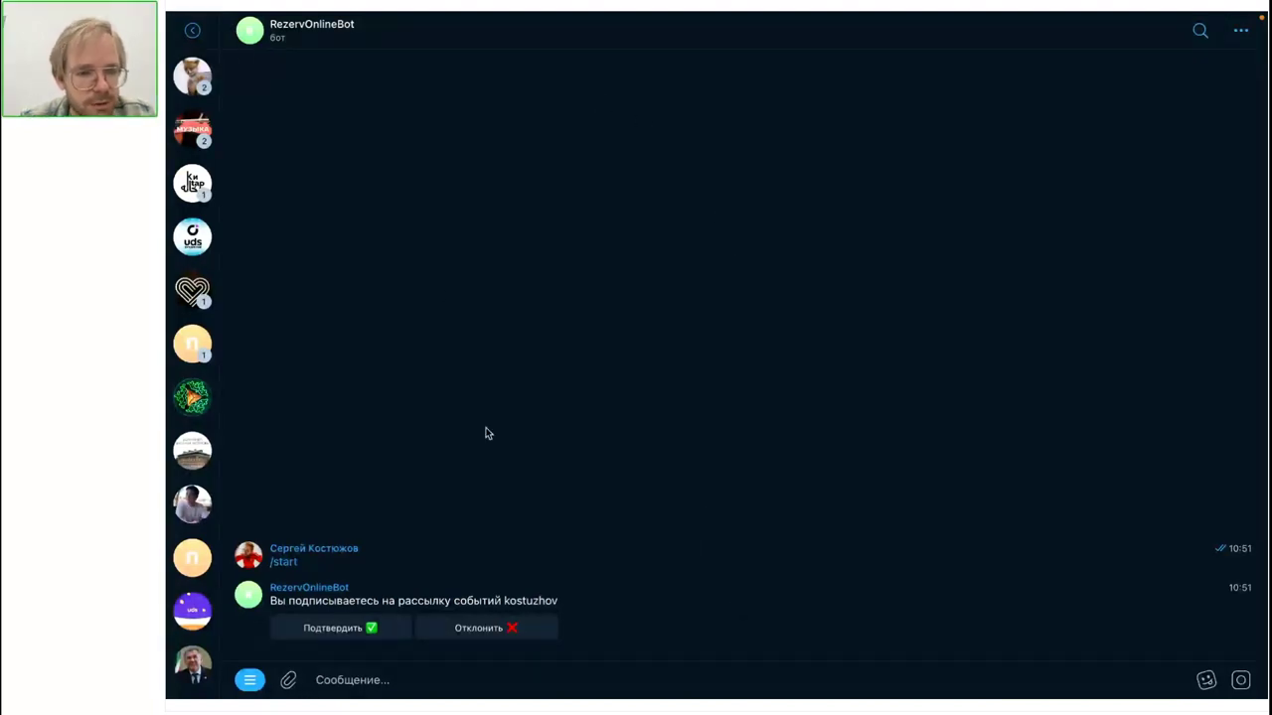
left_click(344, 628)
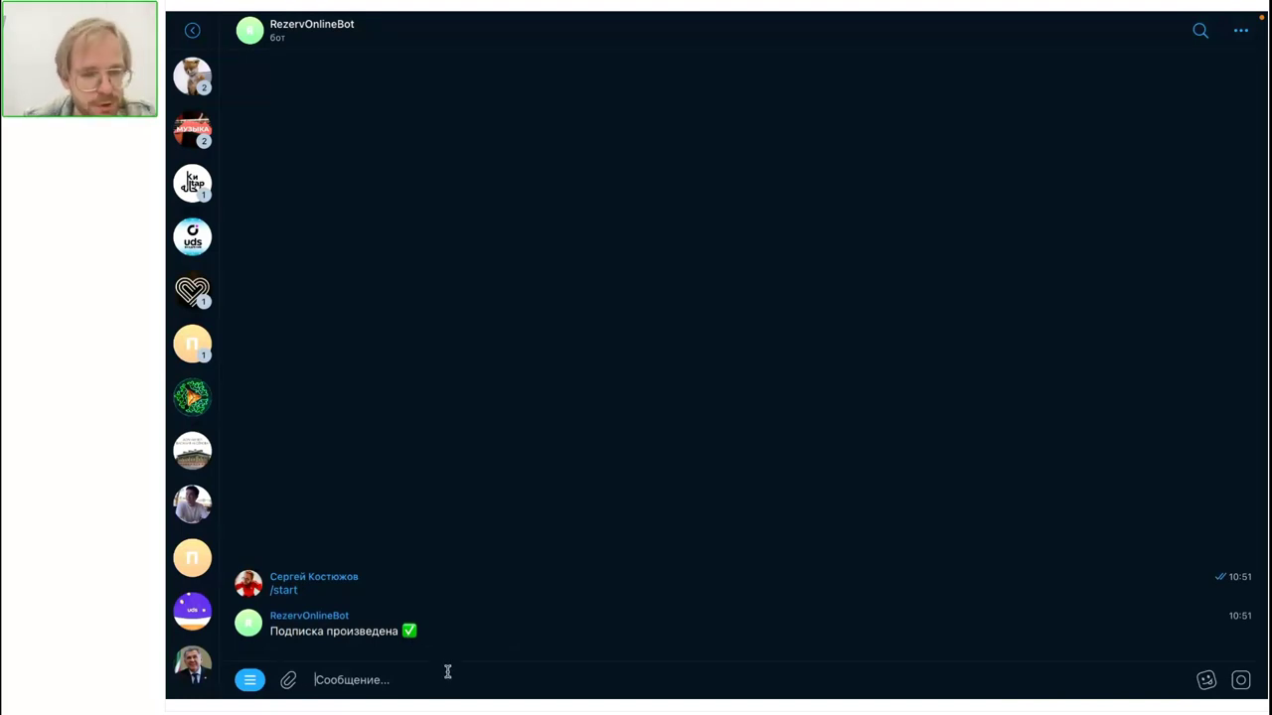
Step: Return to the browser and close the t.me bot page
key("ctrl+Right")
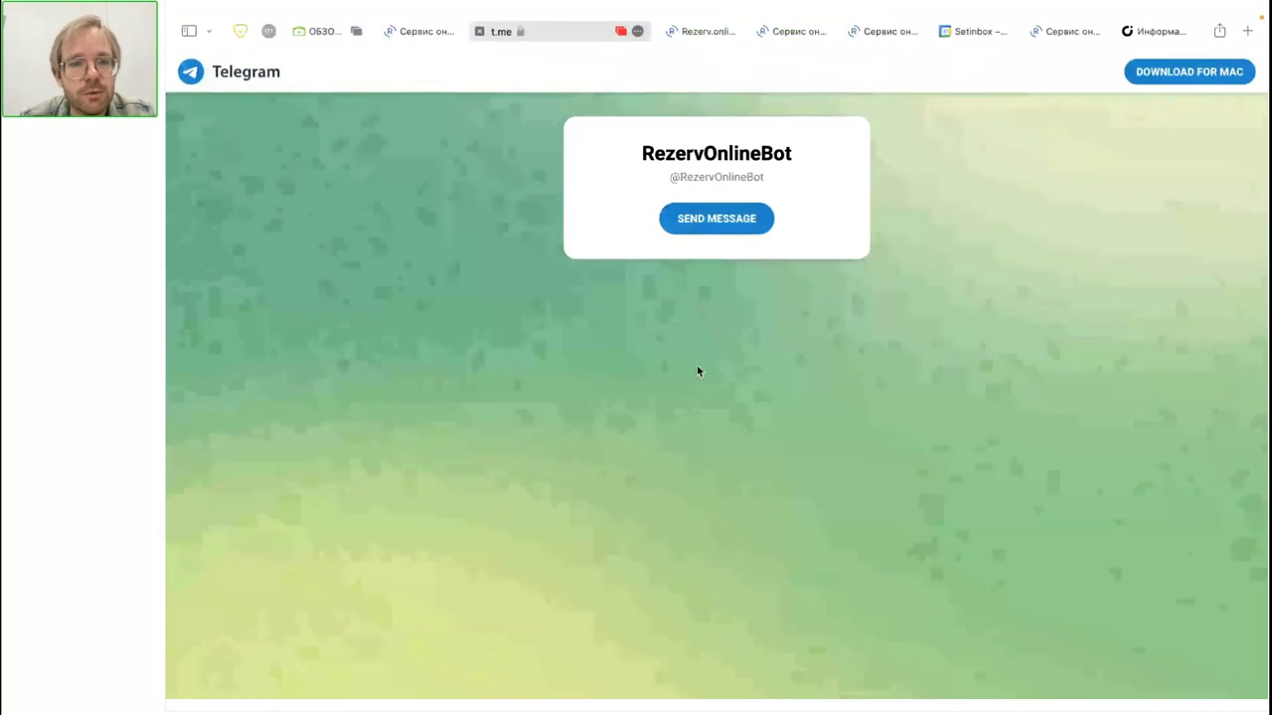
key("ctrl+Left")
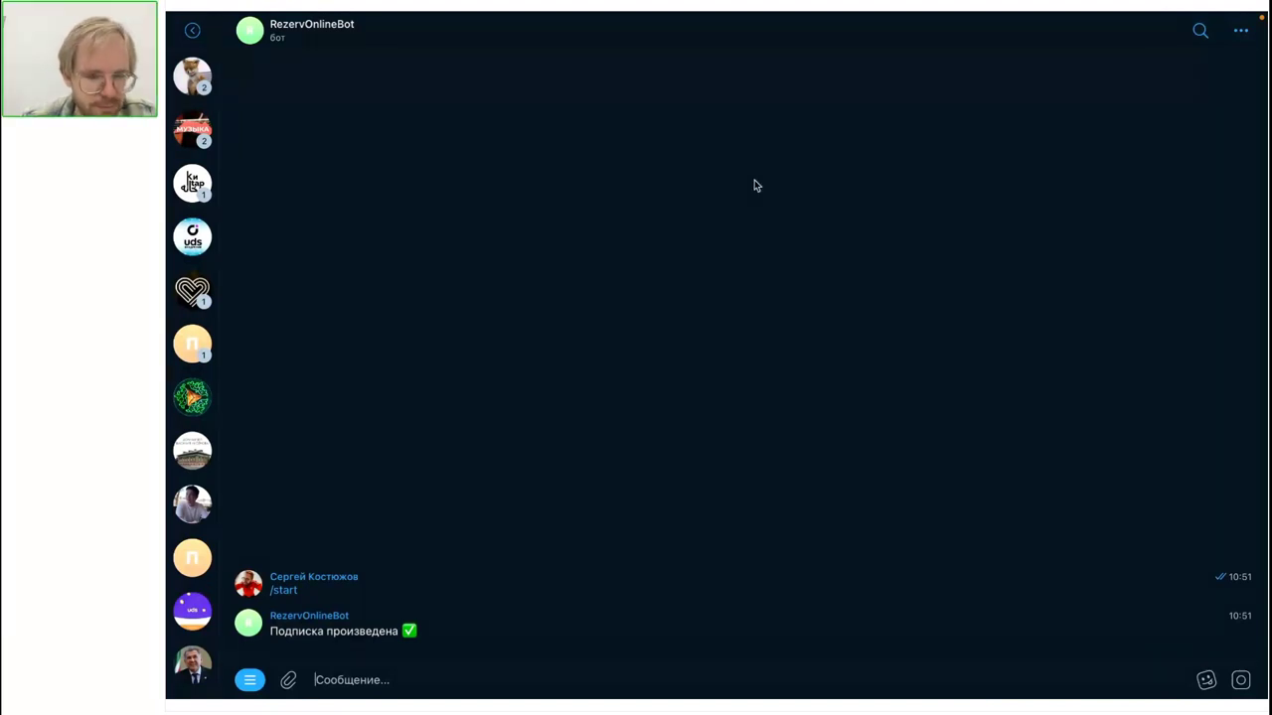
key("super+Tab")
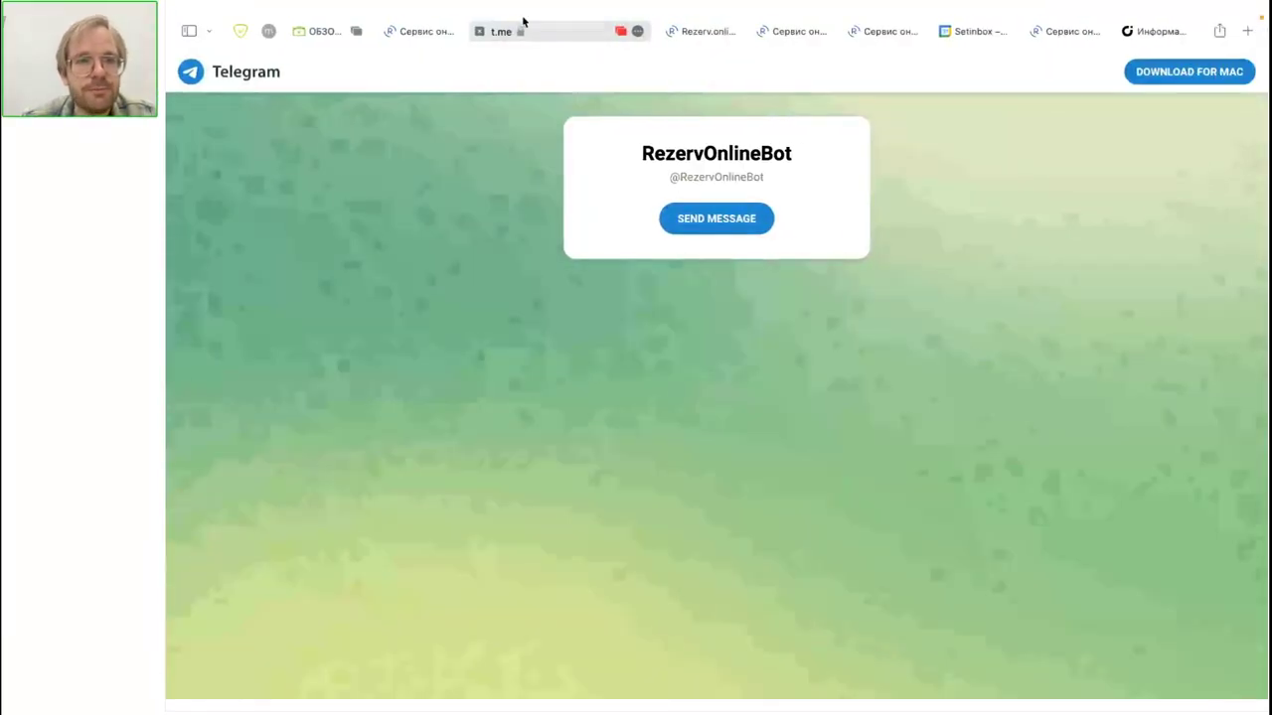
left_click(479, 31)
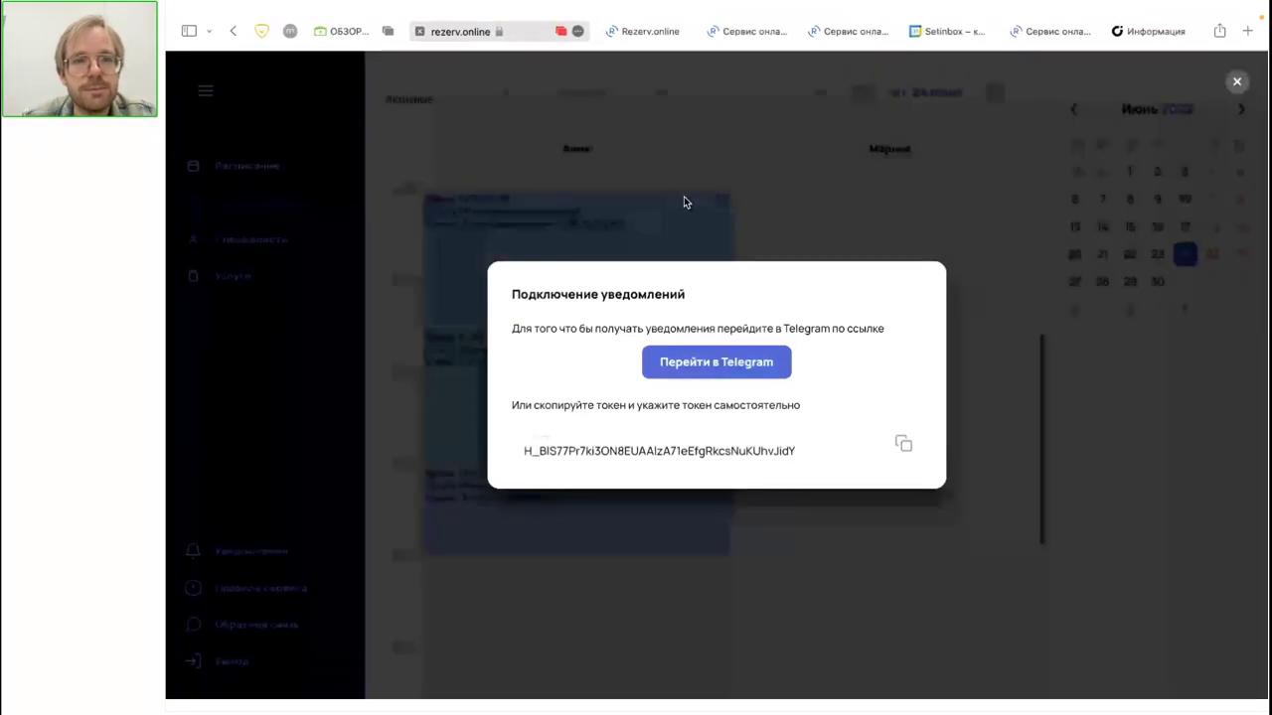
Step: Close the notifications dialog and return to the booking confirmation tab
left_click(684, 196)
left_click(780, 31)
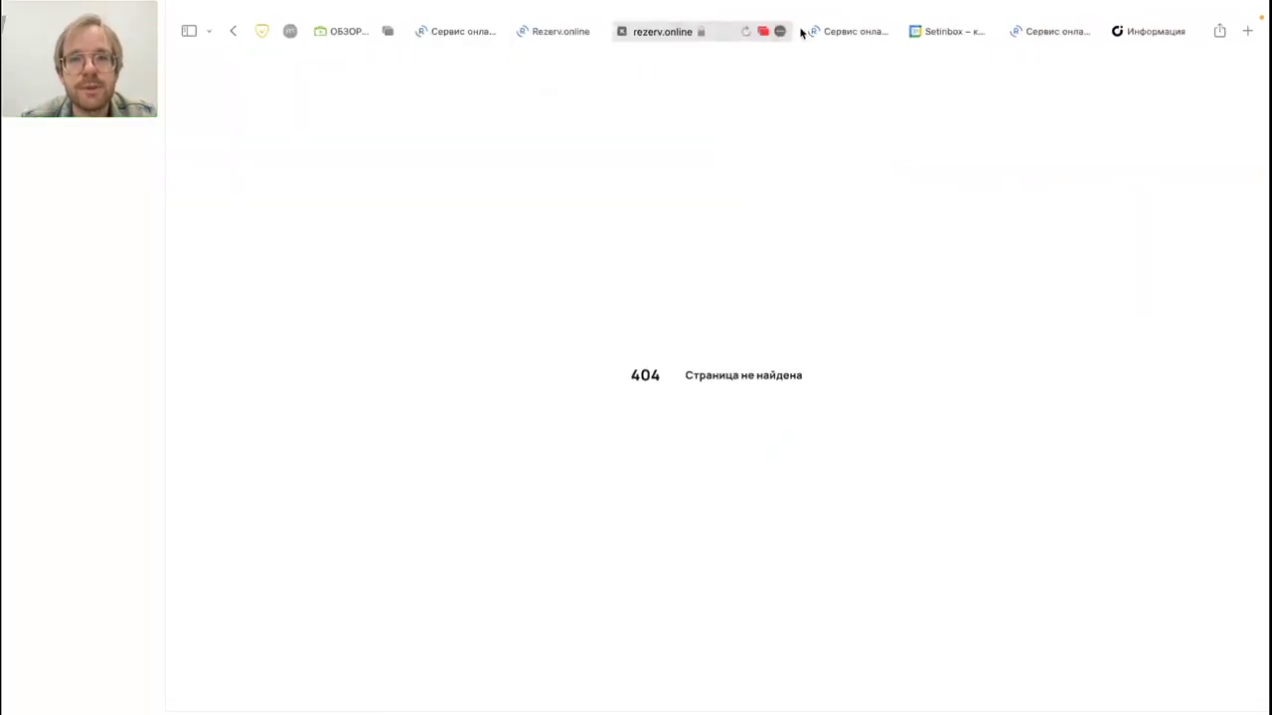
left_click(850, 31)
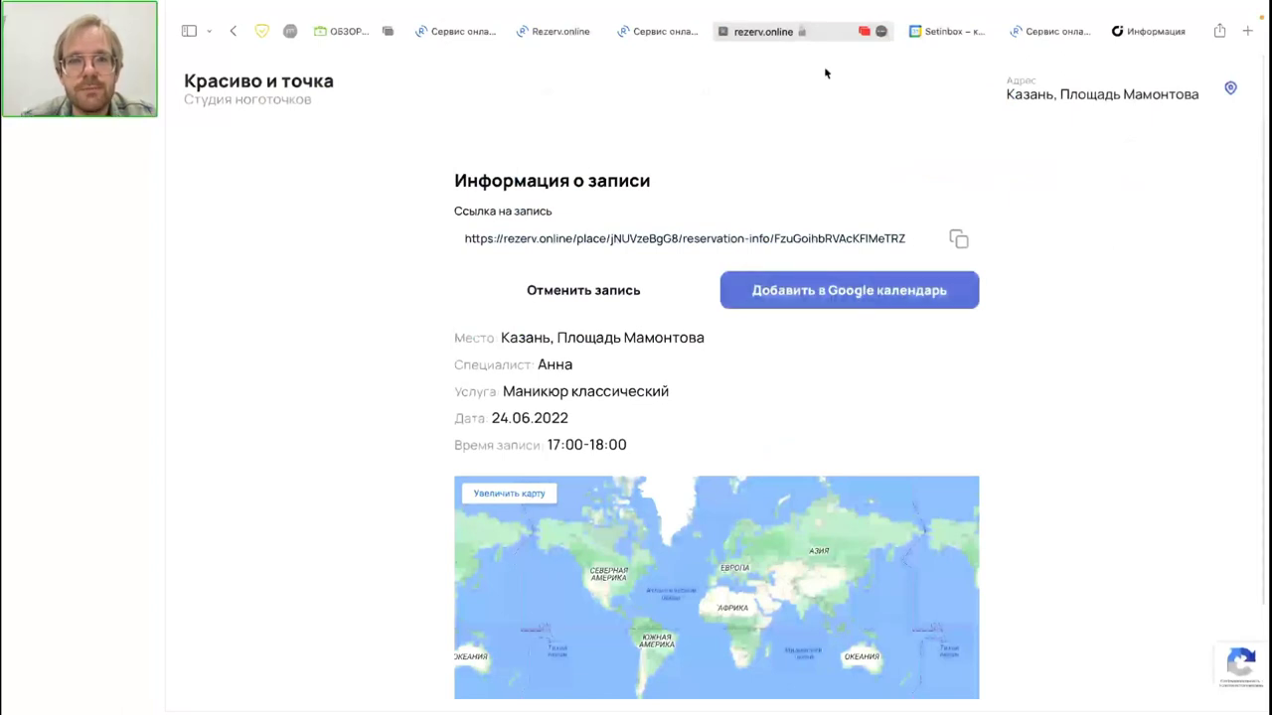
Step: Start a new studio booking for Маникюр художественный with a specialist on 24 June at 12:30
left_click(268, 72)
left_click(677, 295)
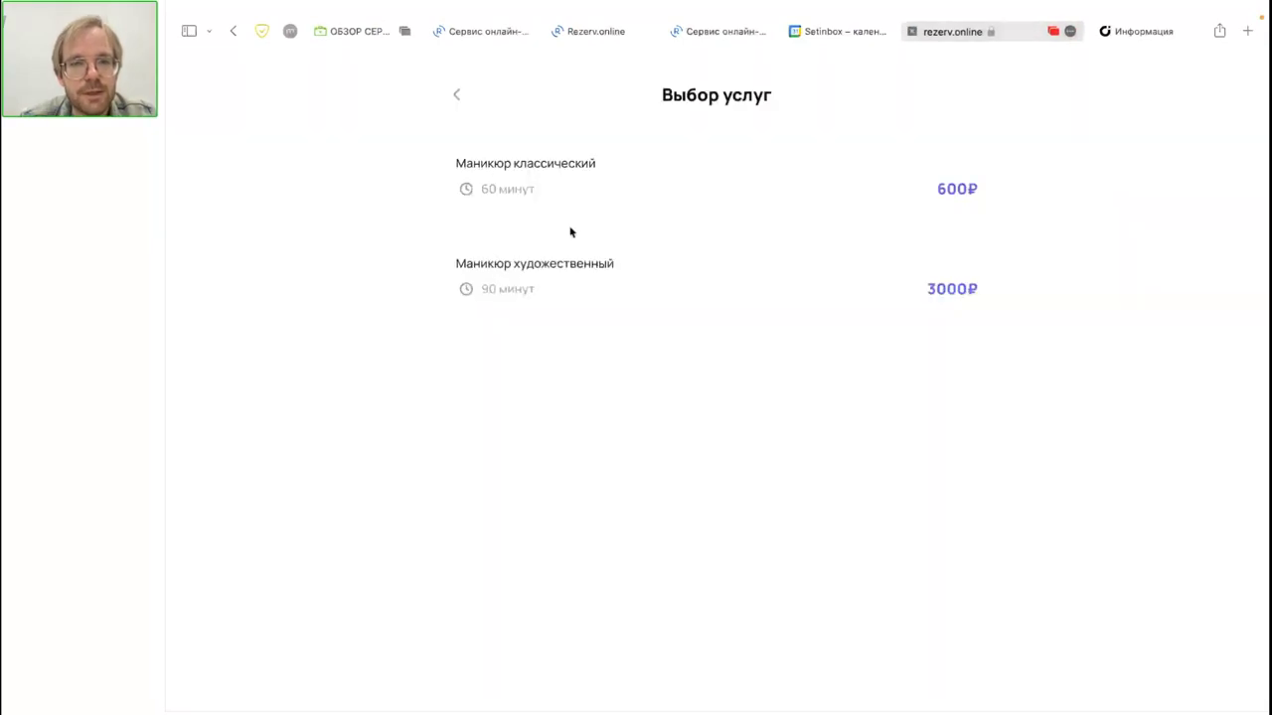
left_click(563, 276)
left_click(597, 197)
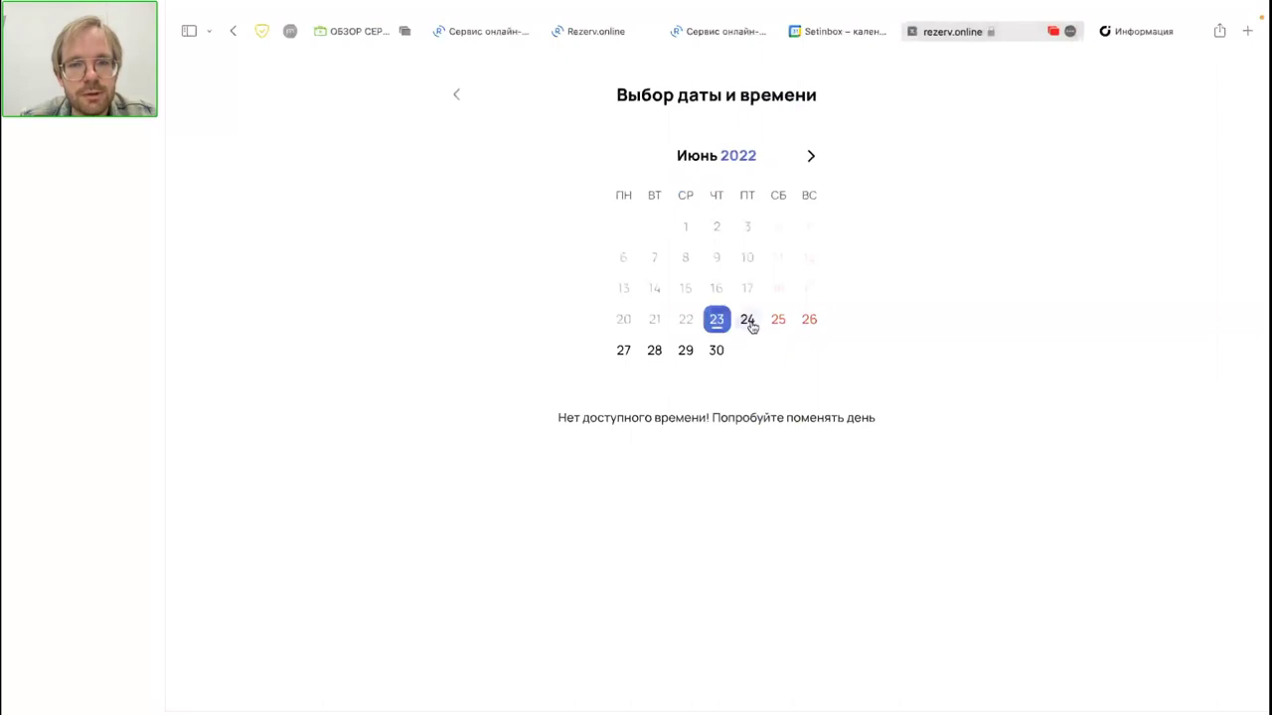
left_click(747, 321)
left_click(779, 321)
left_click(747, 320)
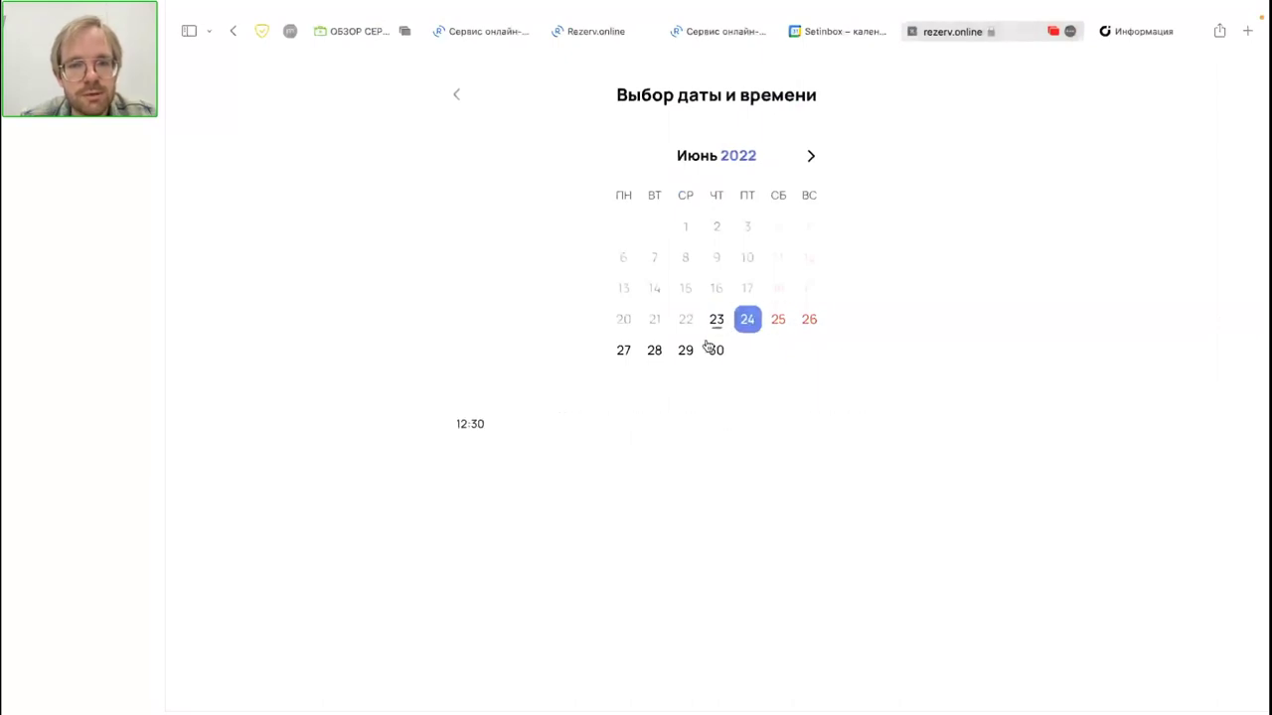
left_click(455, 427)
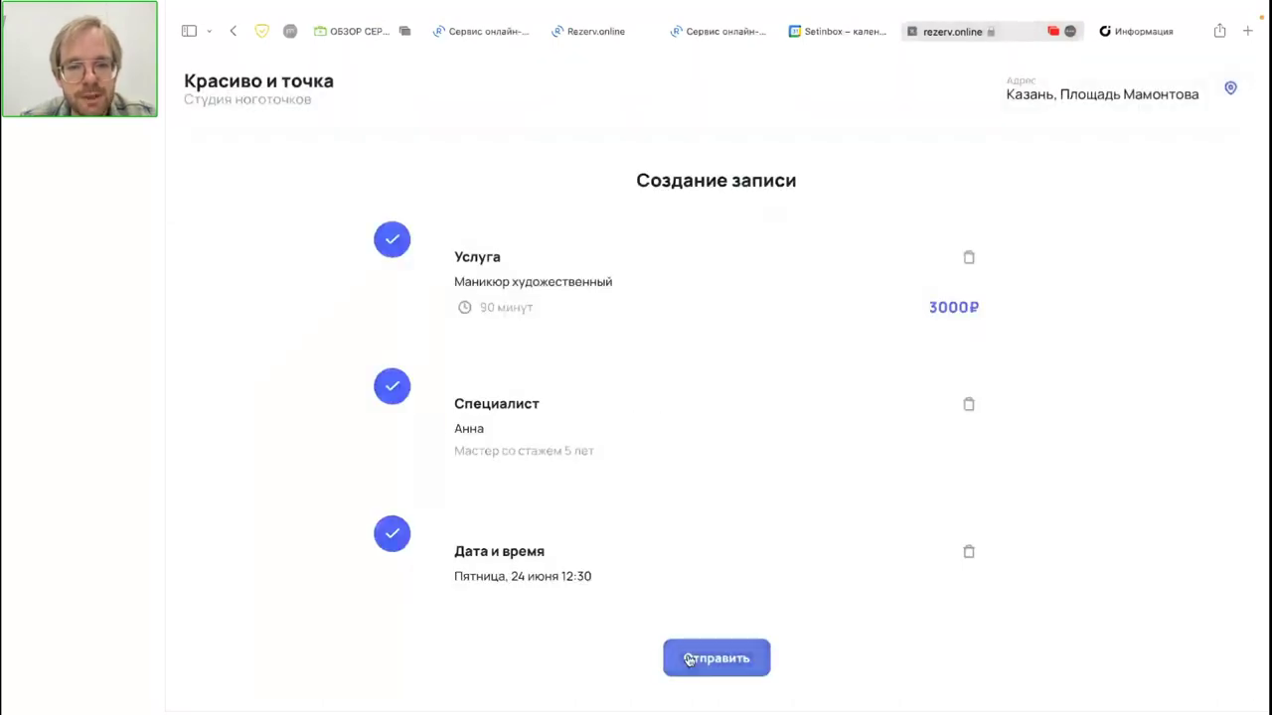
left_click(689, 659)
Step: Enter the client's name and phone number, accept the service rules, and submit the booking
left_click(527, 185)
type("С")
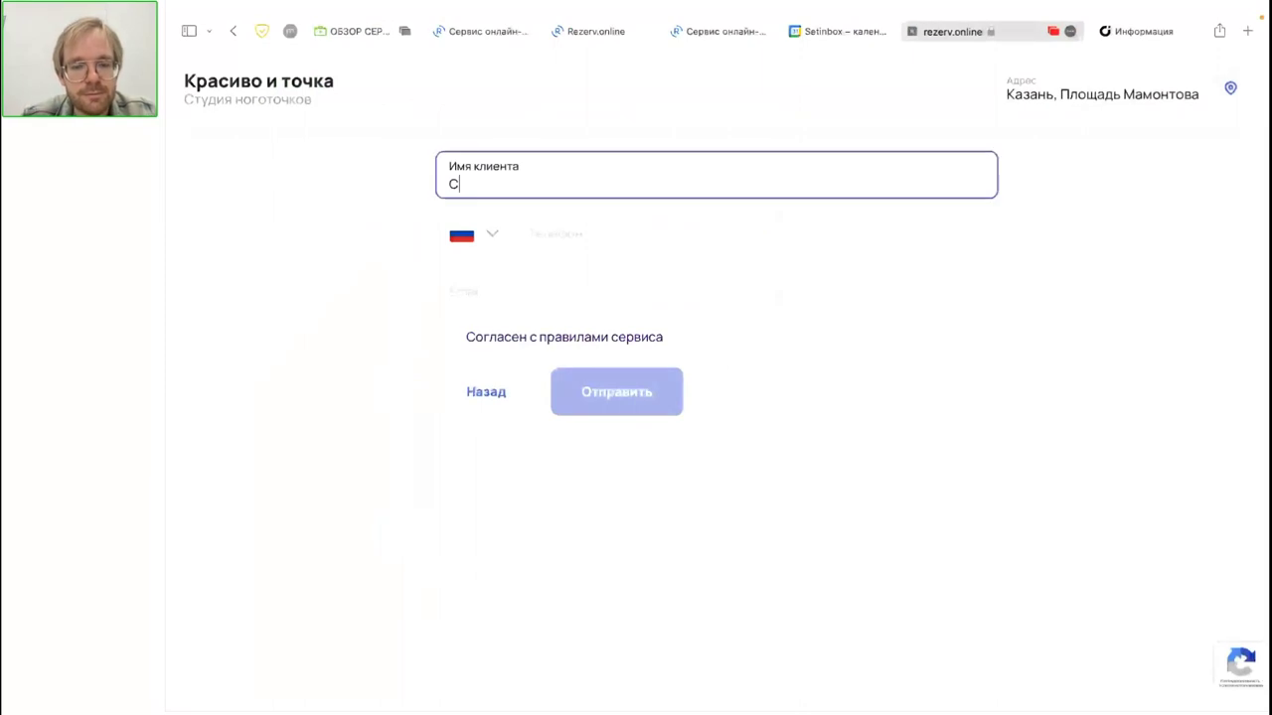
type("ергей")
left_click(581, 239)
left_click(445, 337)
left_click(603, 414)
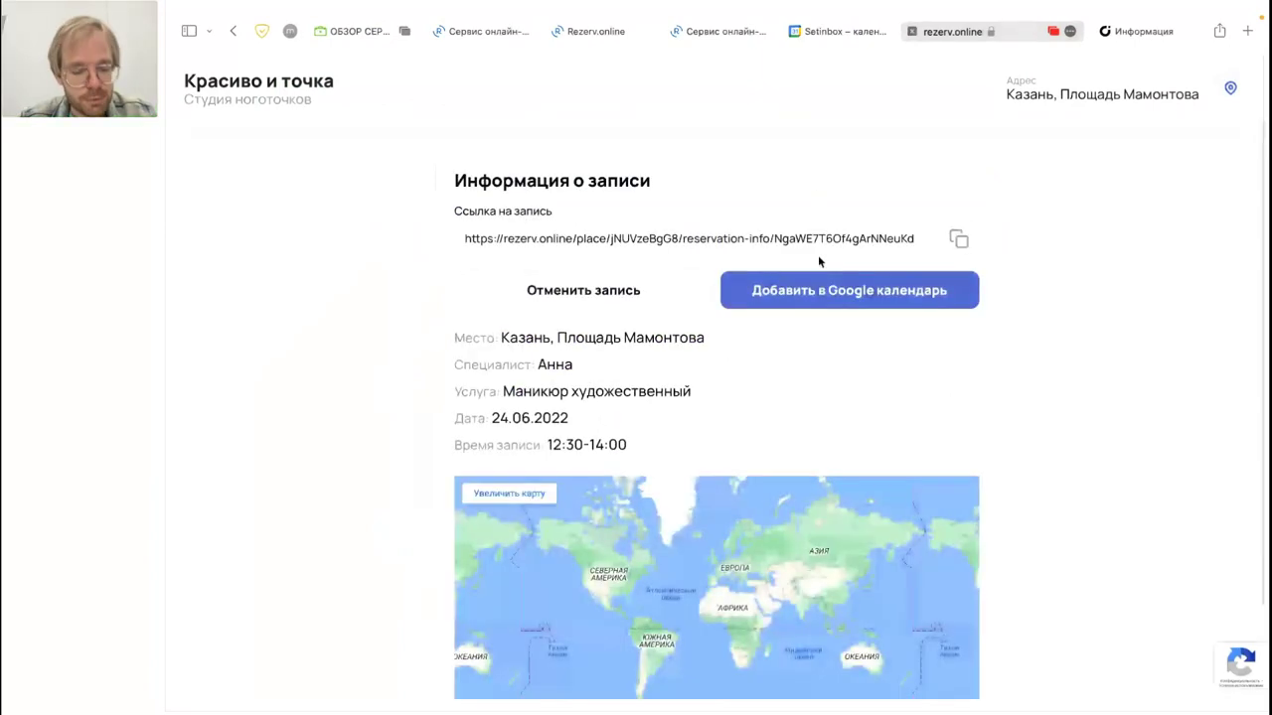
Step: Check the bot's 24 June booking notifications in Telegram, cancel the started reply, and return to the browser
key("ctrl+Left")
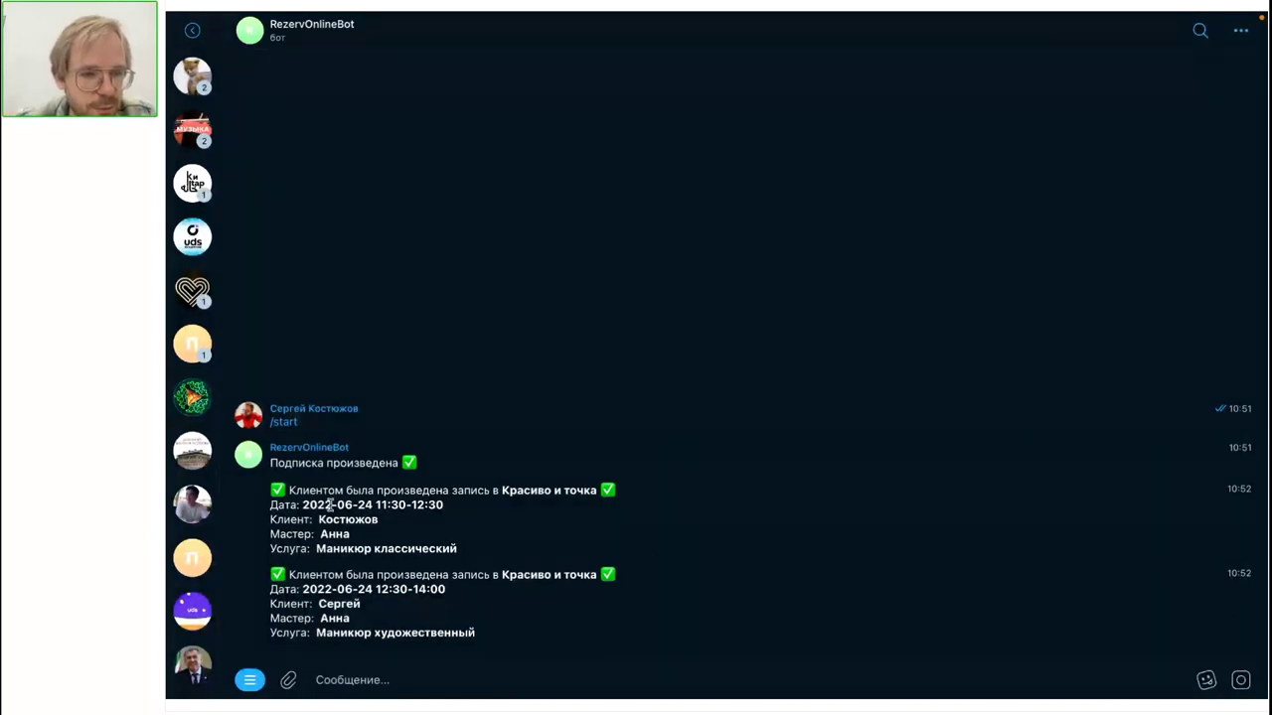
left_click_drag(302, 505, 443, 509)
double_click(469, 516)
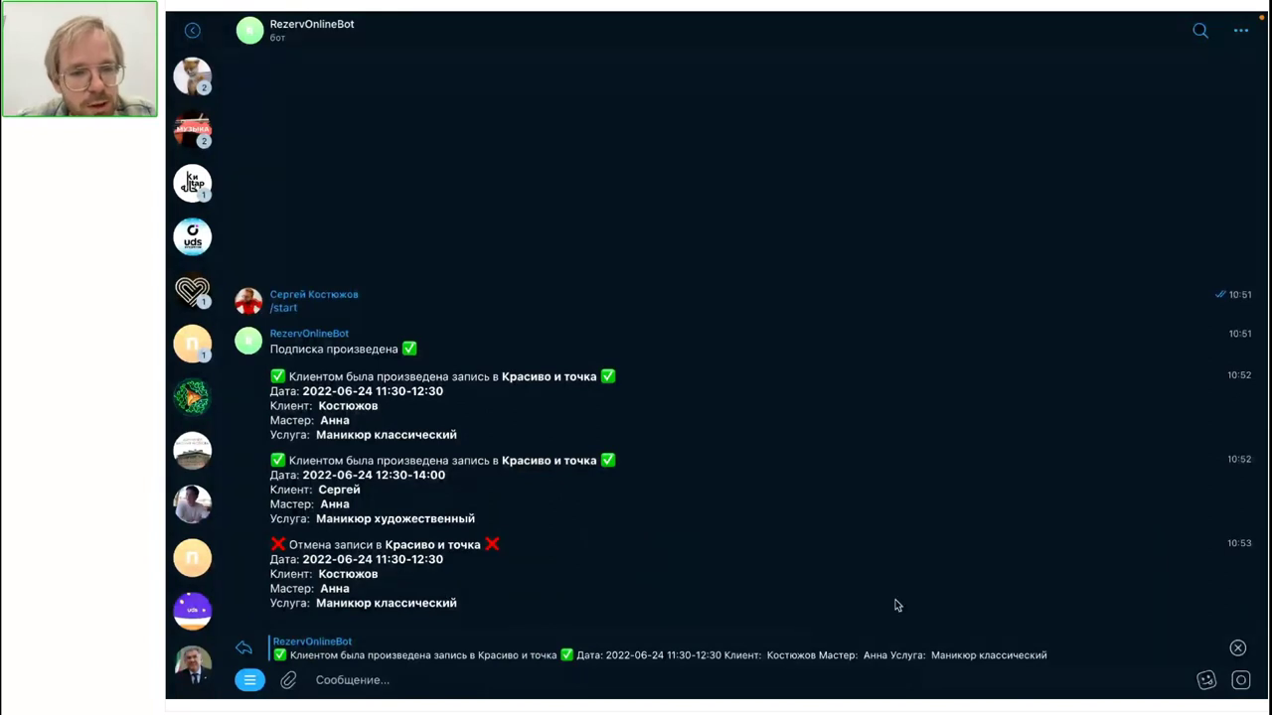
left_click(1239, 647)
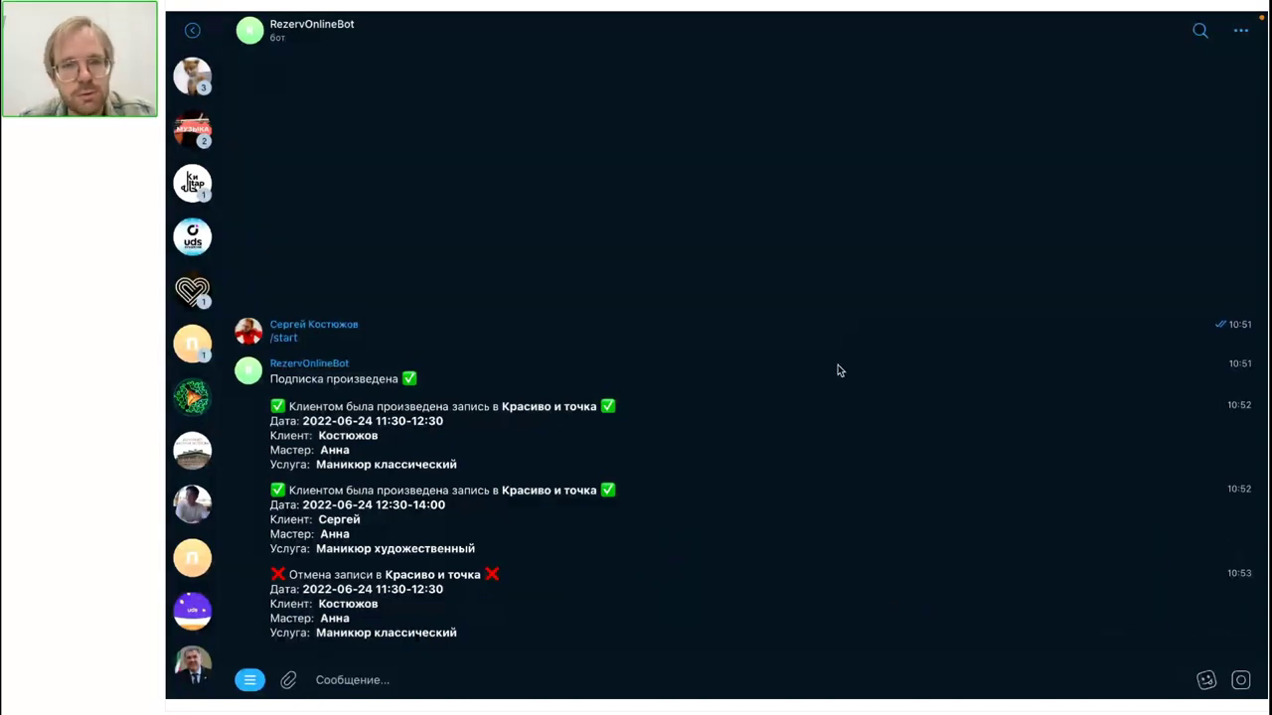
key("super+Tab")
Step: Filter the 24 June booking journal's Статус to Отмененные to list Анна's cancelled manicures
left_click(494, 31)
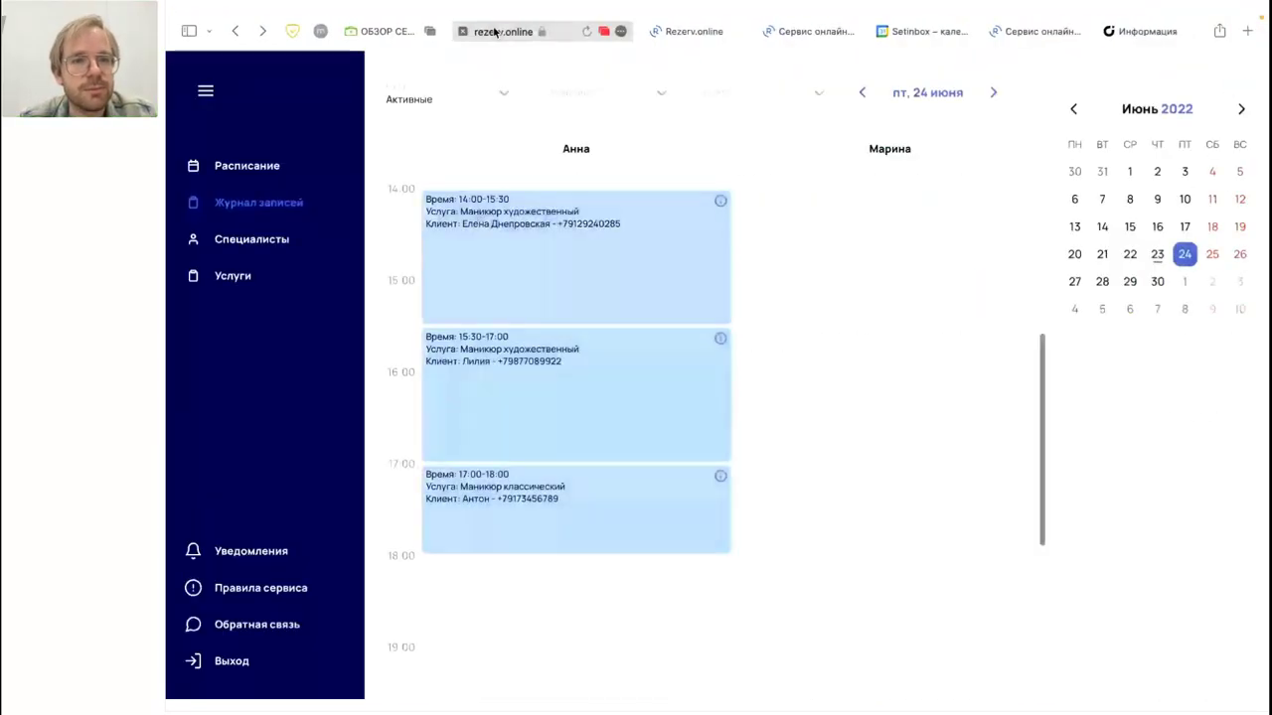
key("super+Tab")
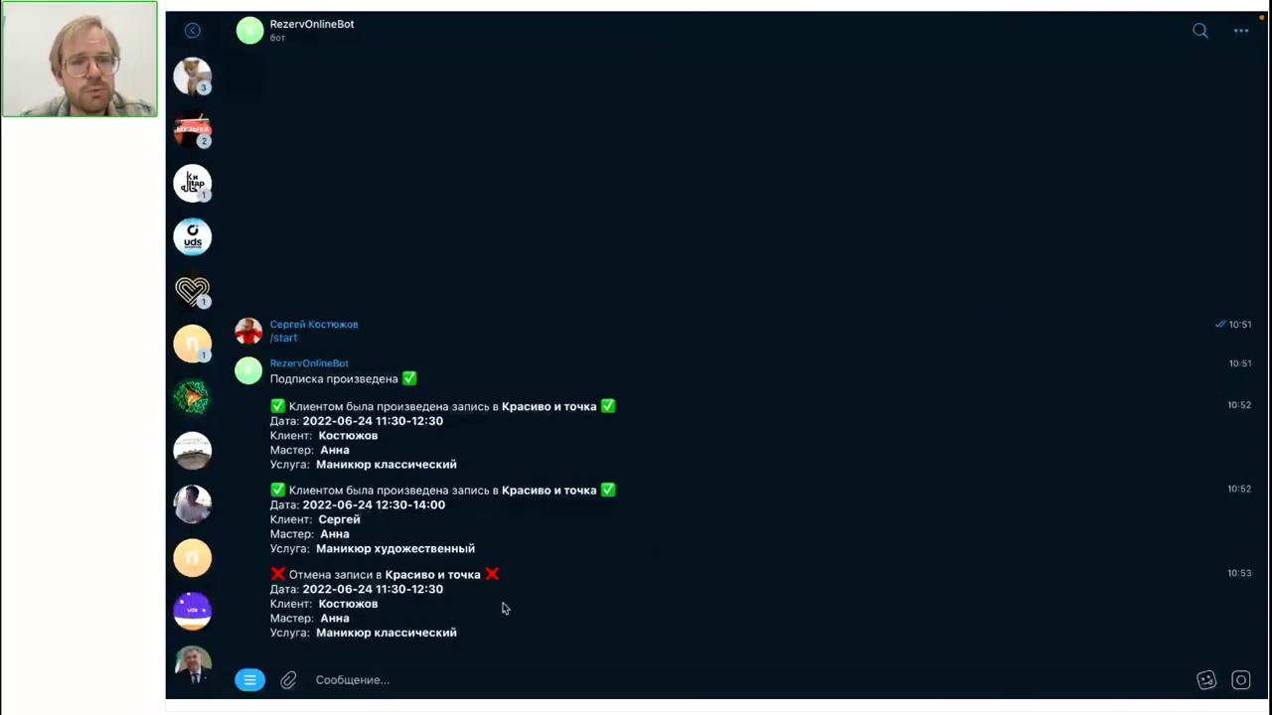
key("super+Tab")
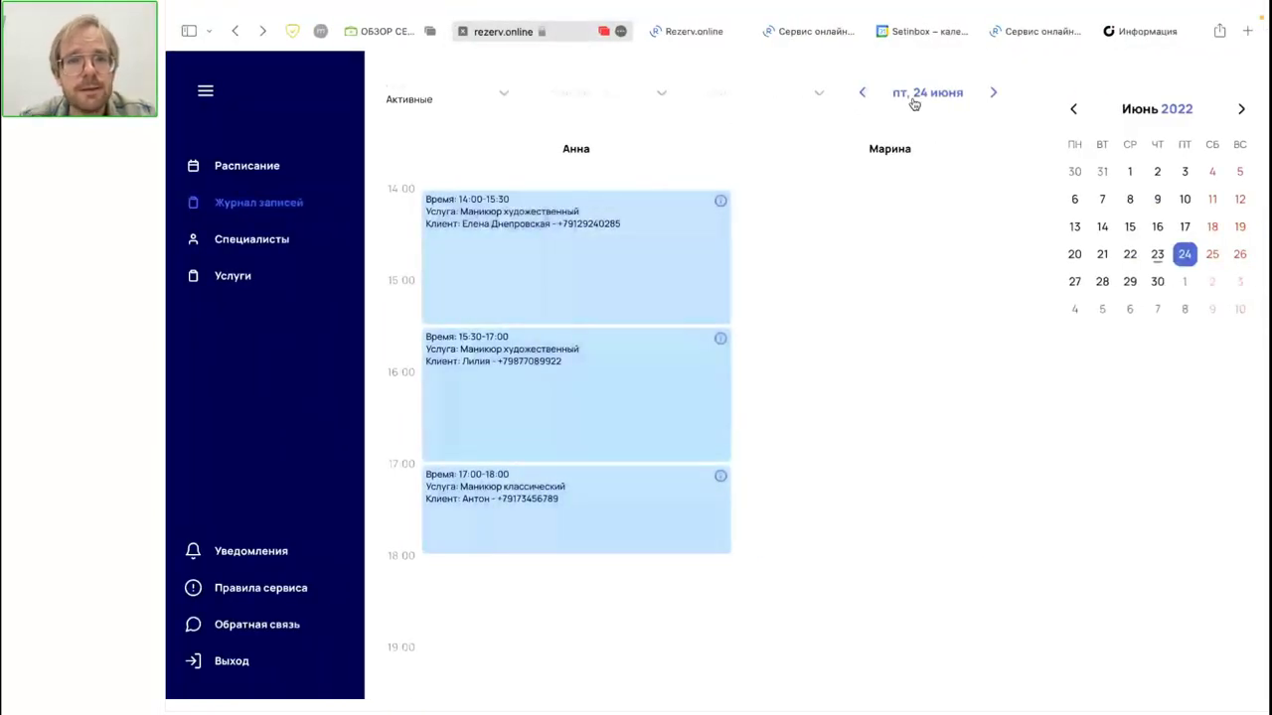
left_click(449, 101)
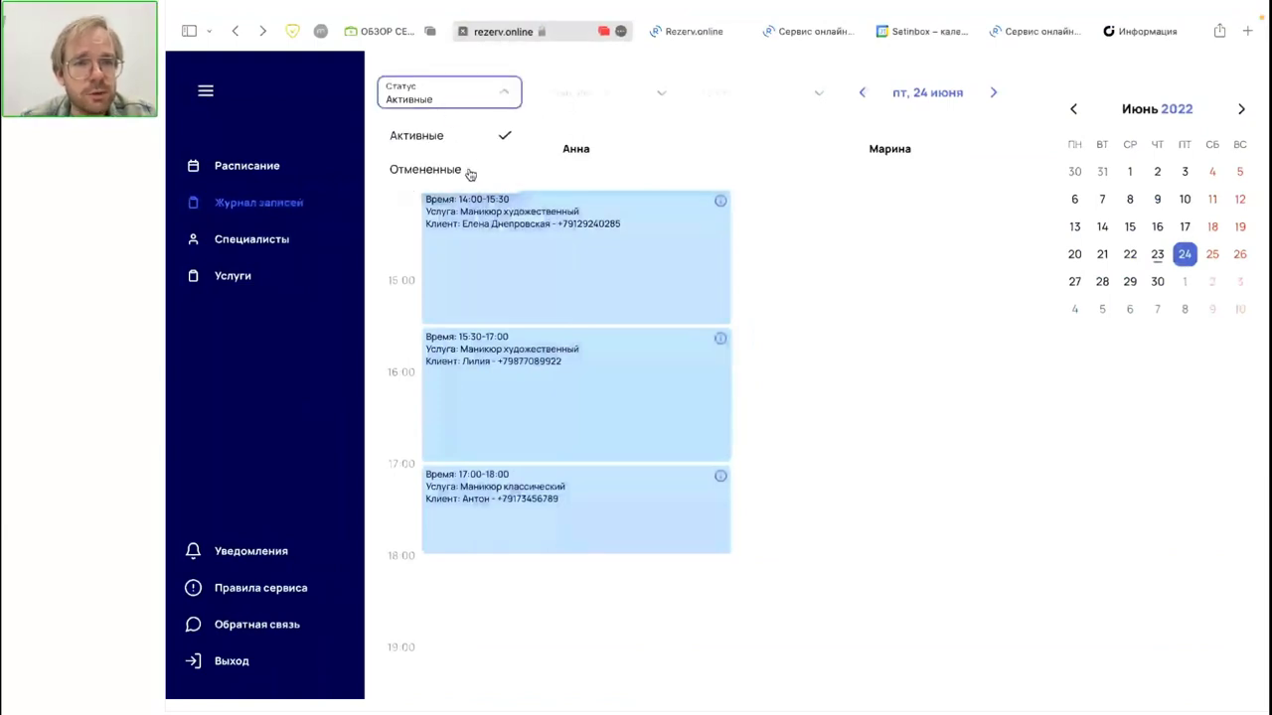
left_click(425, 170)
scroll(613, 315, "up", 5)
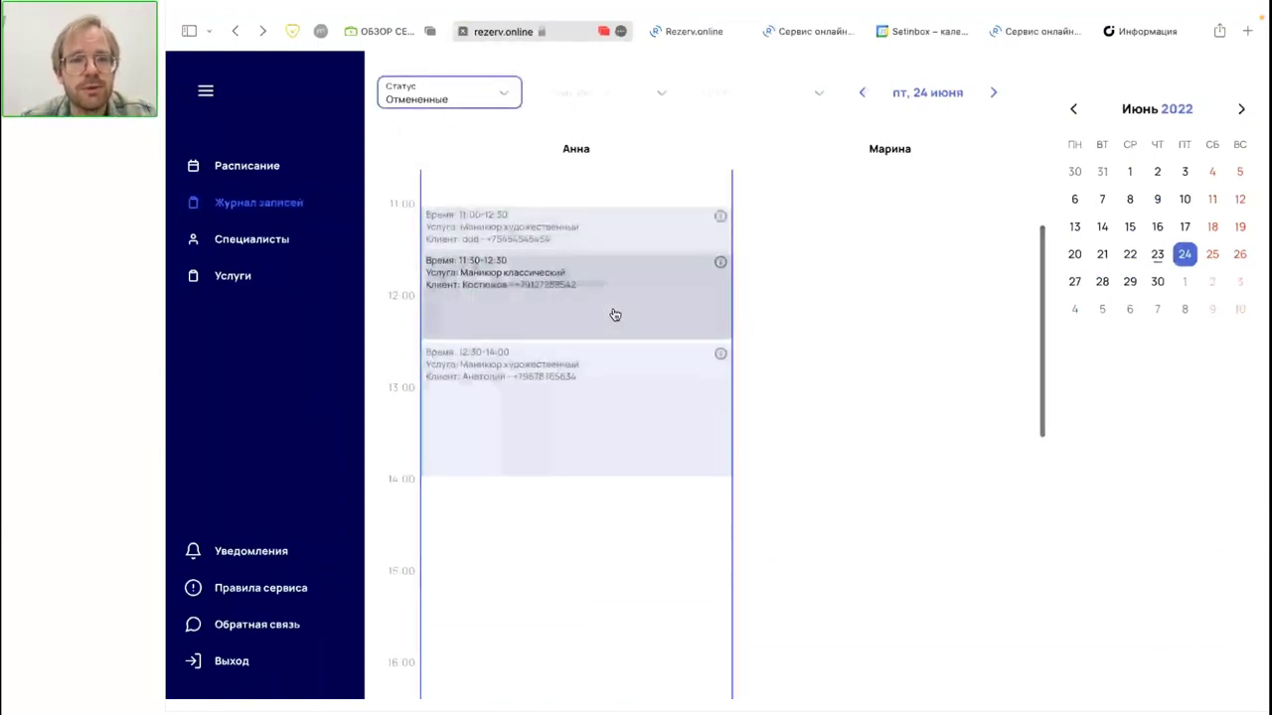
scroll(613, 315, "up", 2)
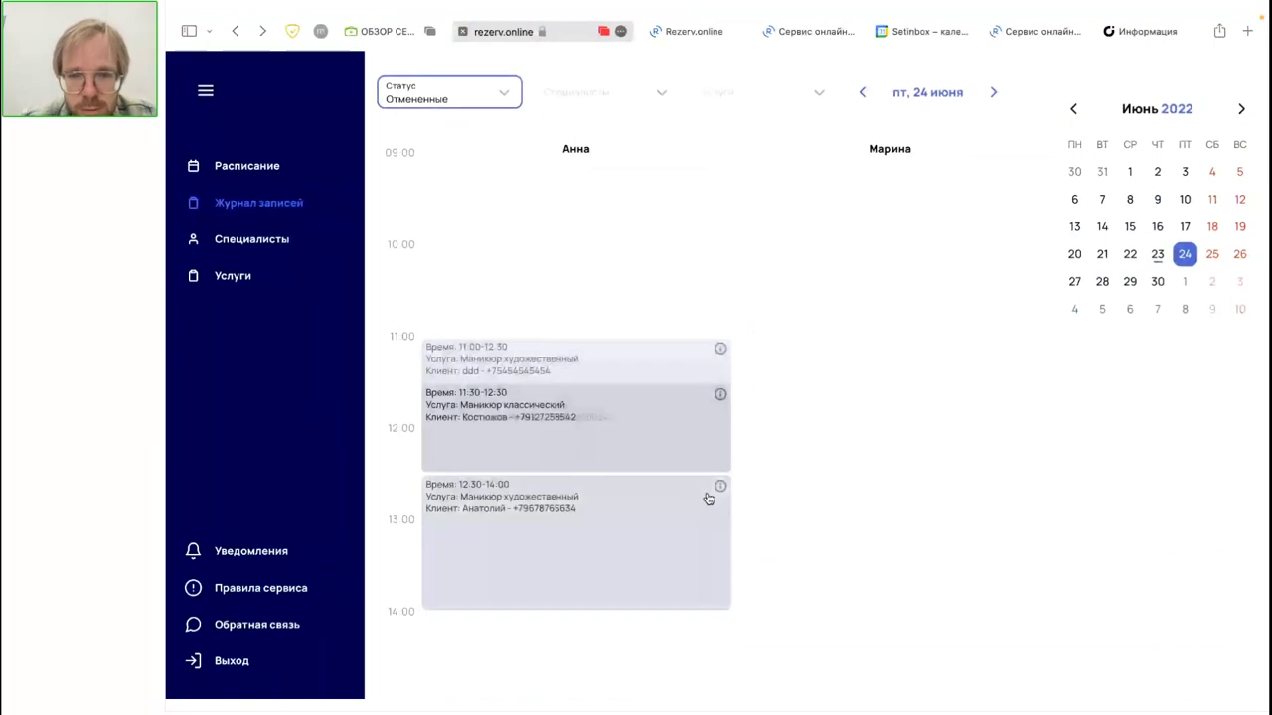
left_click(606, 552)
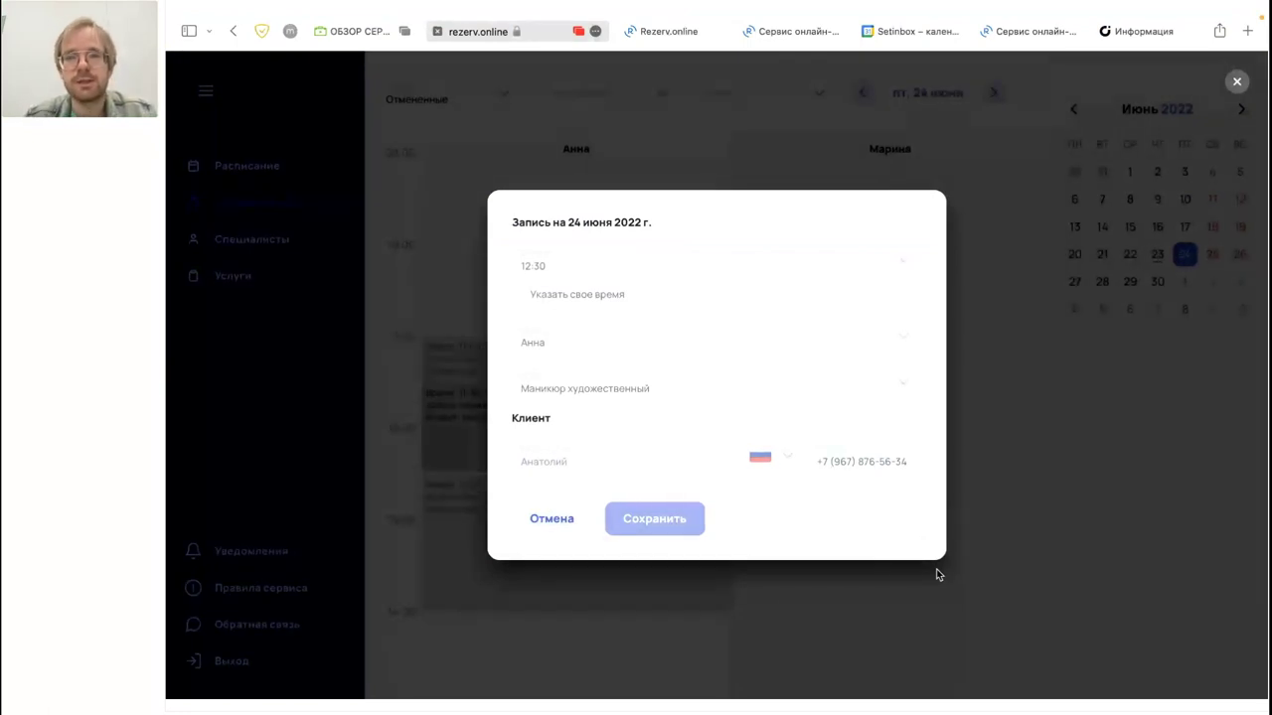
left_click(1087, 475)
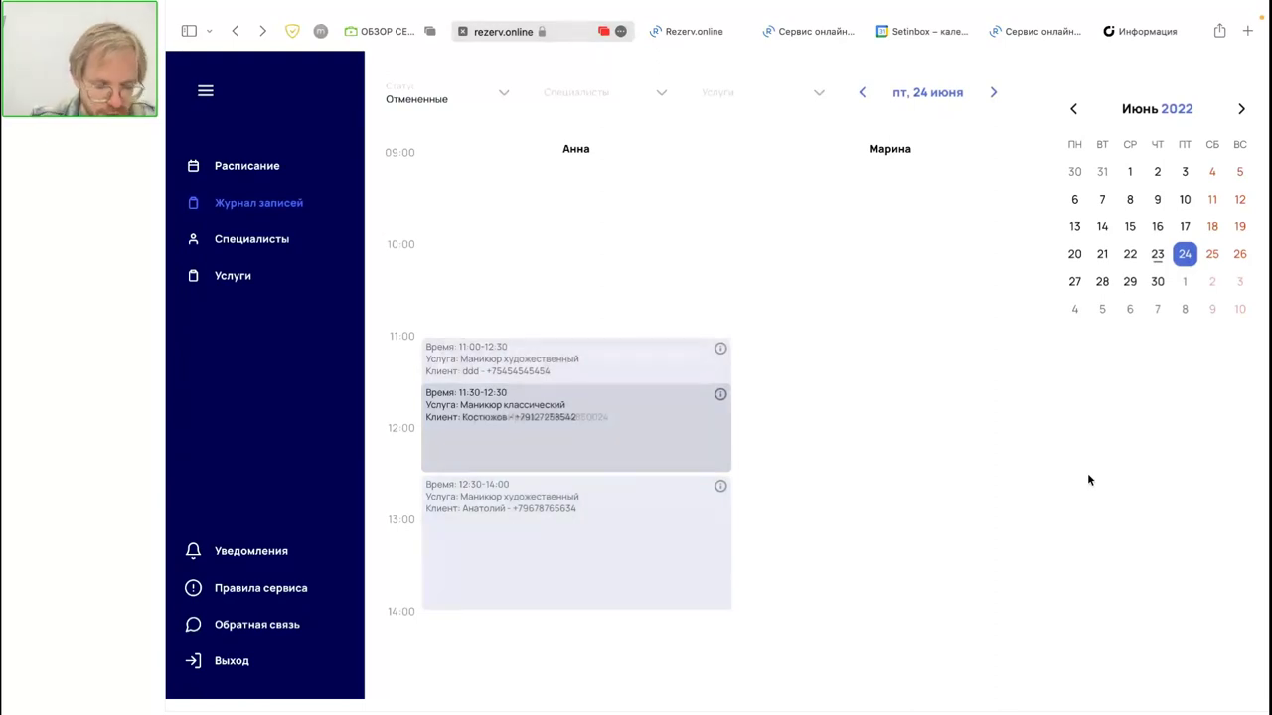
key("super+Tab")
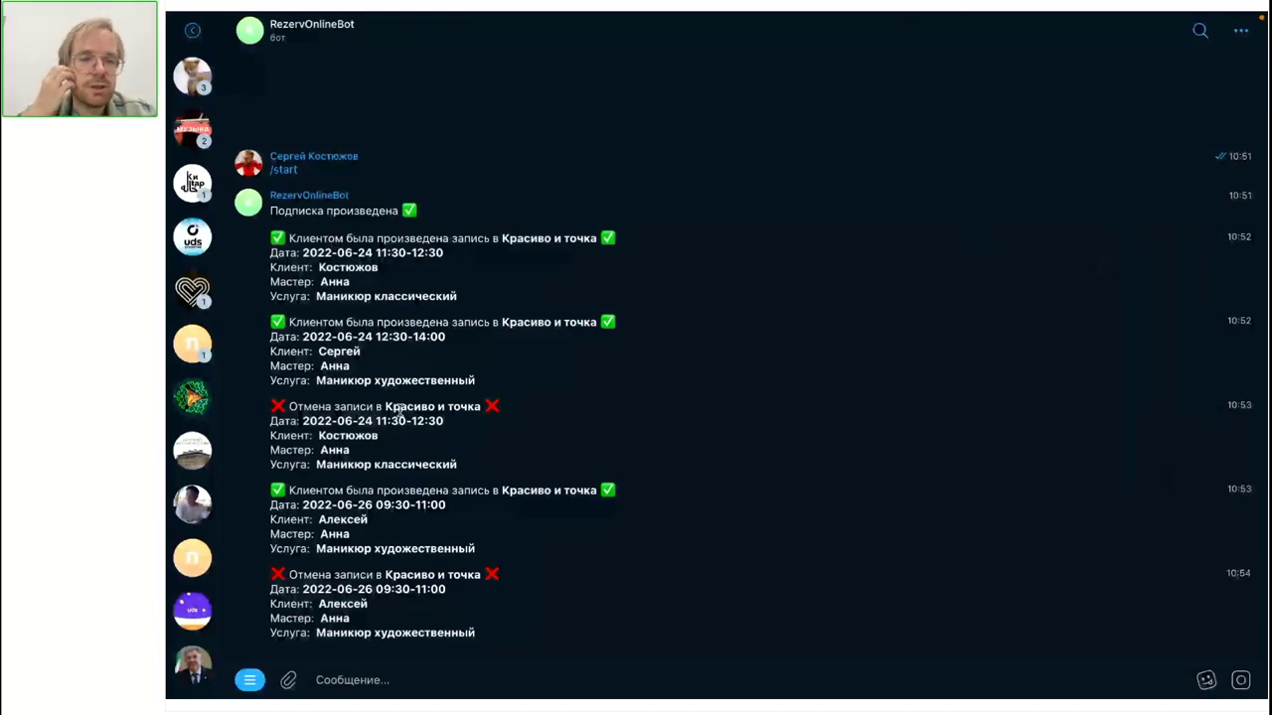
key("ctrl+Right")
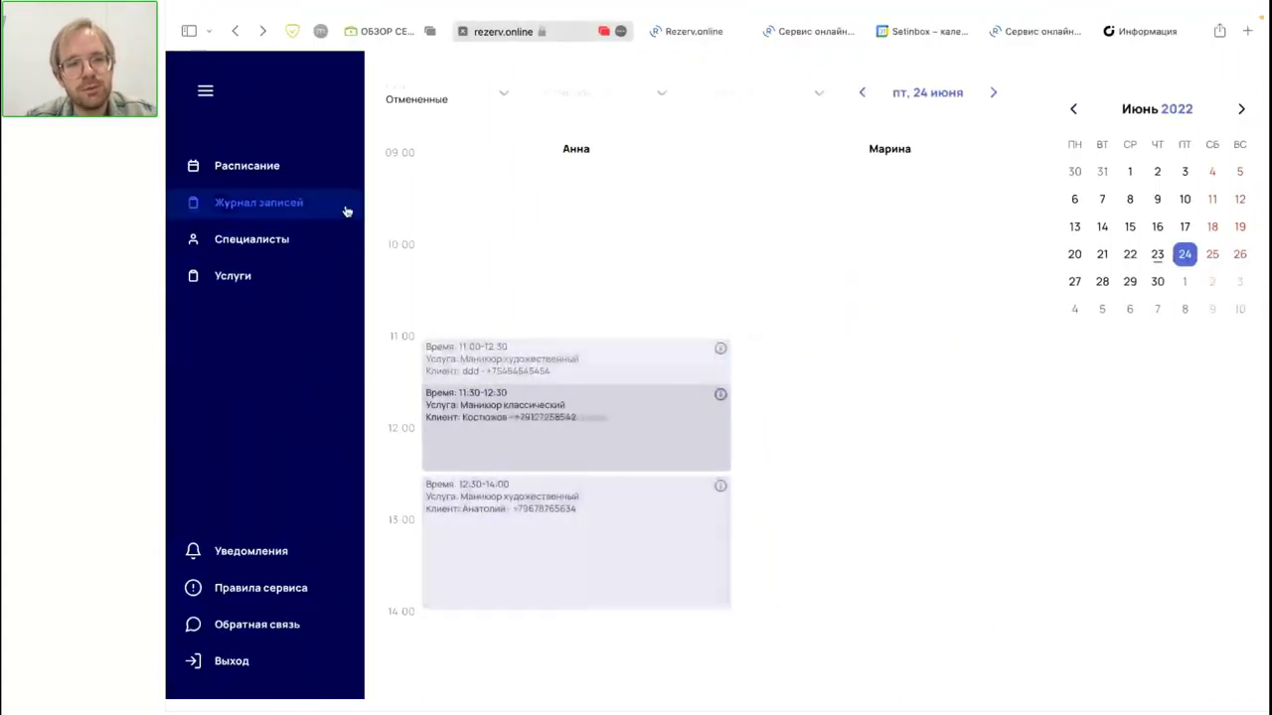
key("ctrl+Left")
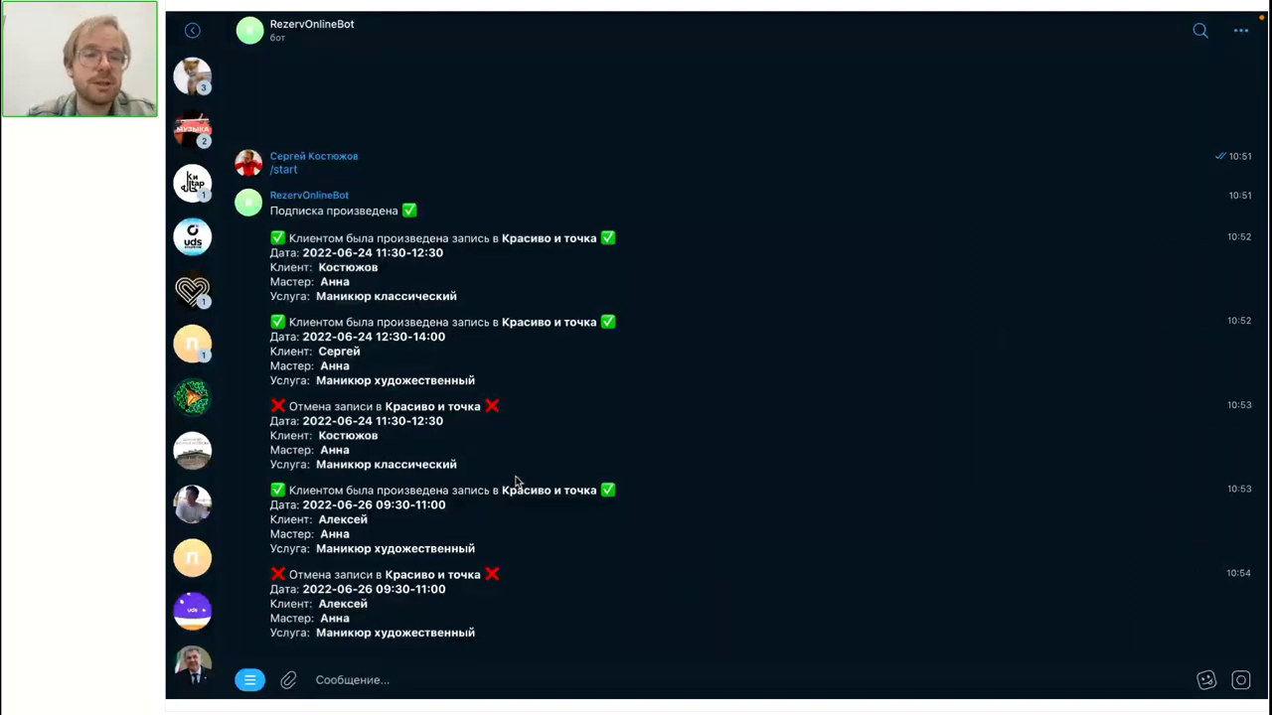
key("ctrl+Right")
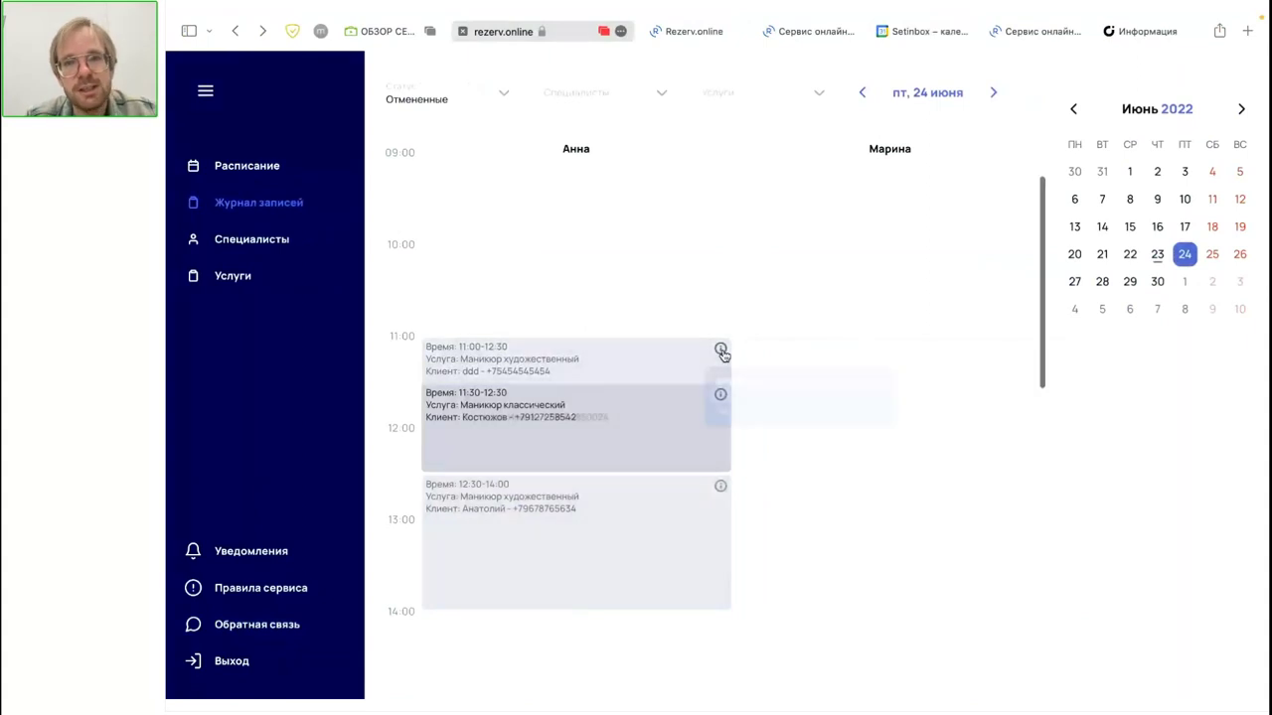
Step: Bring up the Информация о записи page for Анна's 24.06.2022 12:30–14:00 artistic manicure
scroll(723, 354, "down", 1)
mouse_move(722, 355)
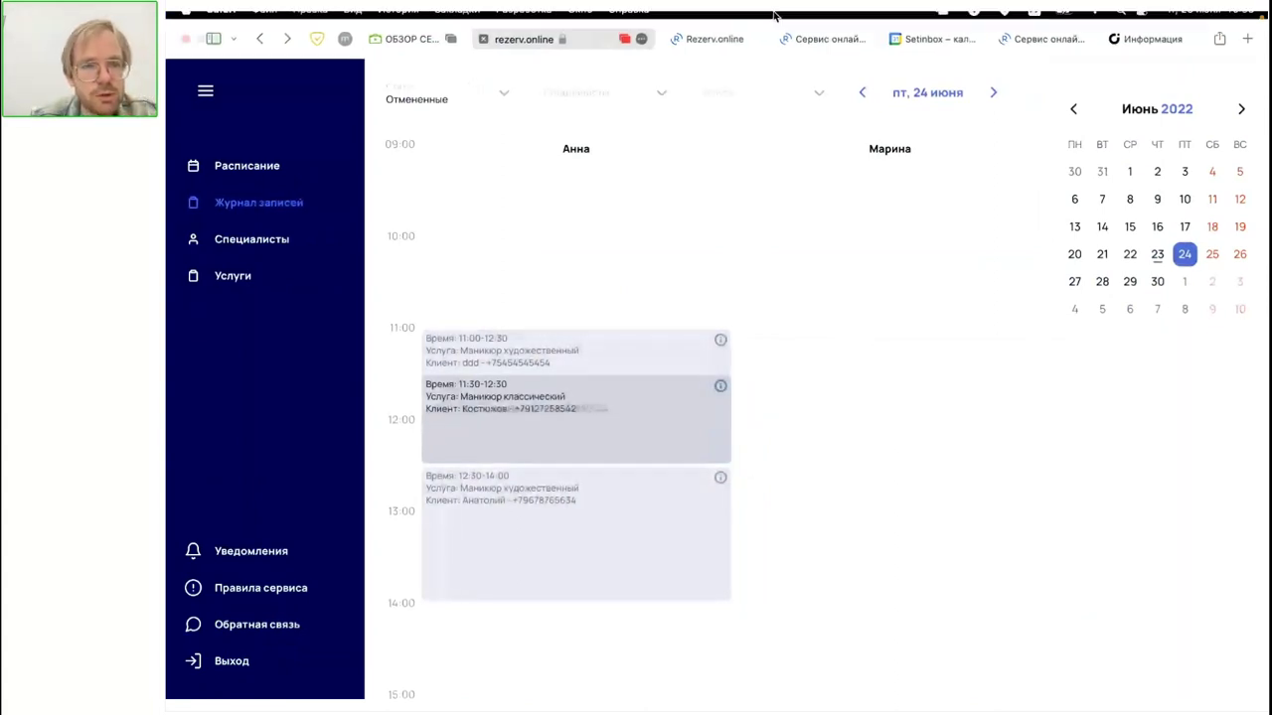
left_click(1038, 33)
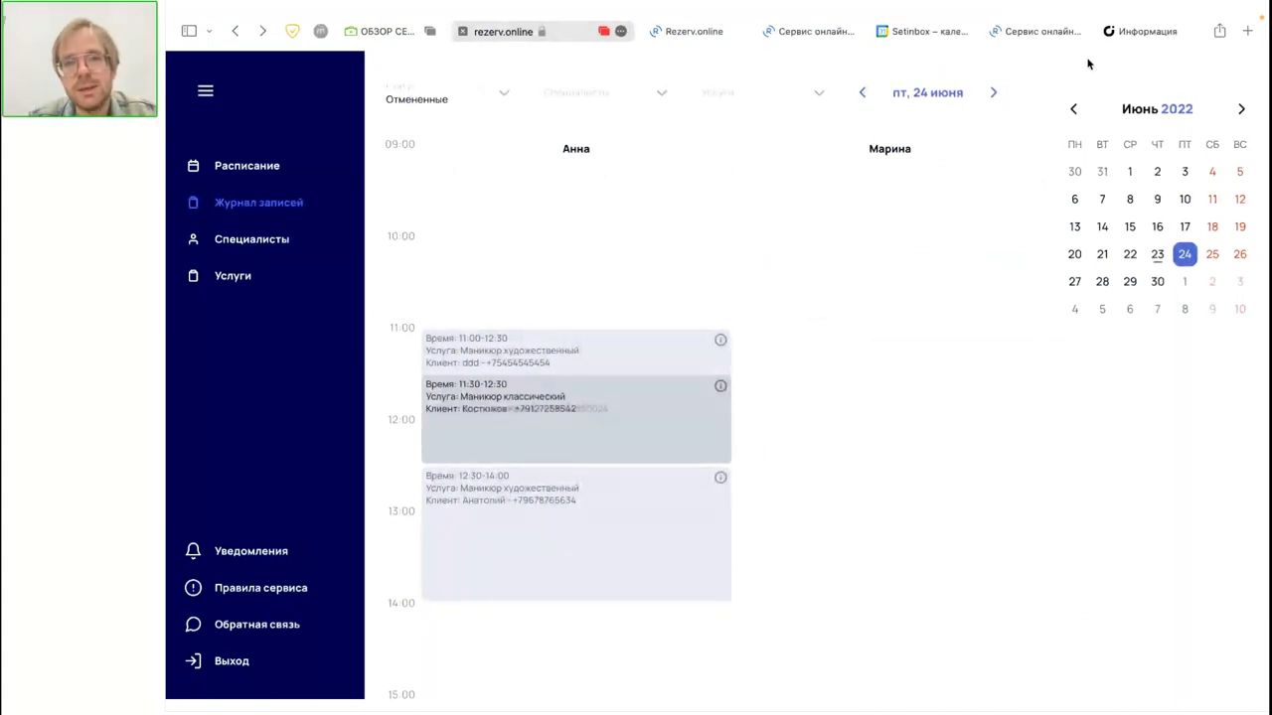
left_click(1035, 31)
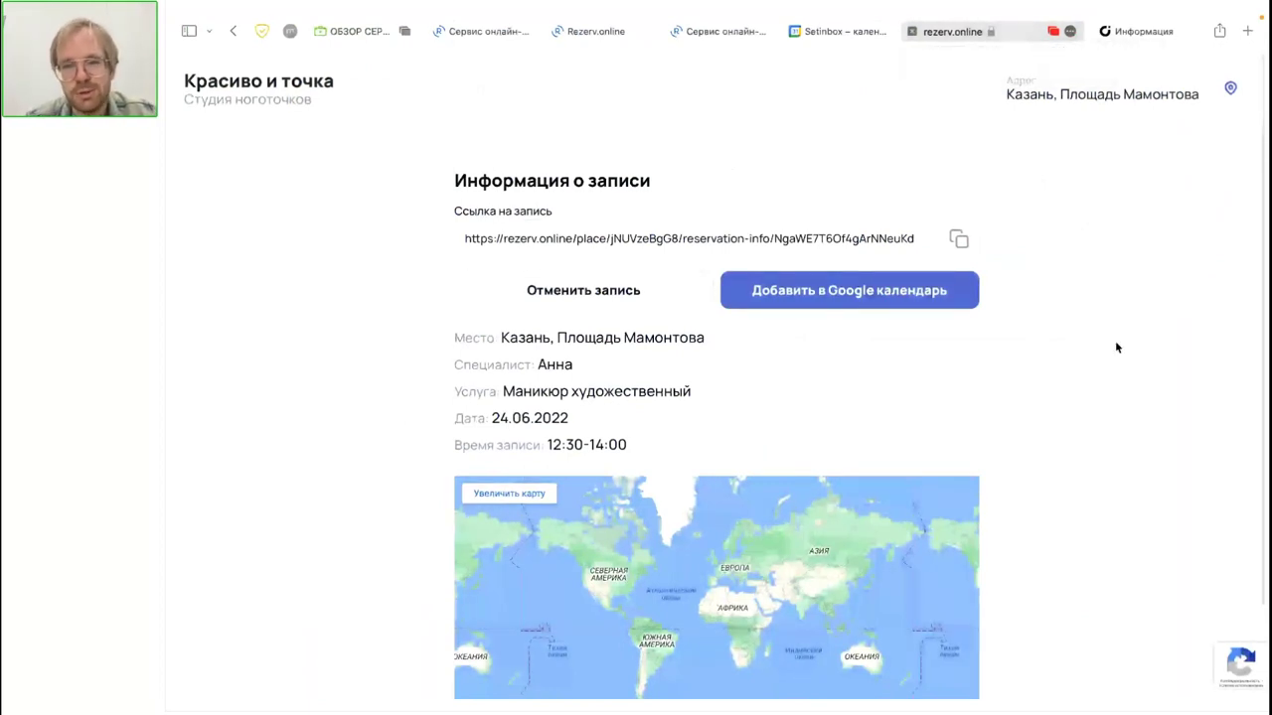
Step: Review the booking details, then return to the 24 June journal of cancelled bookings
scroll(1115, 341, "down", 1)
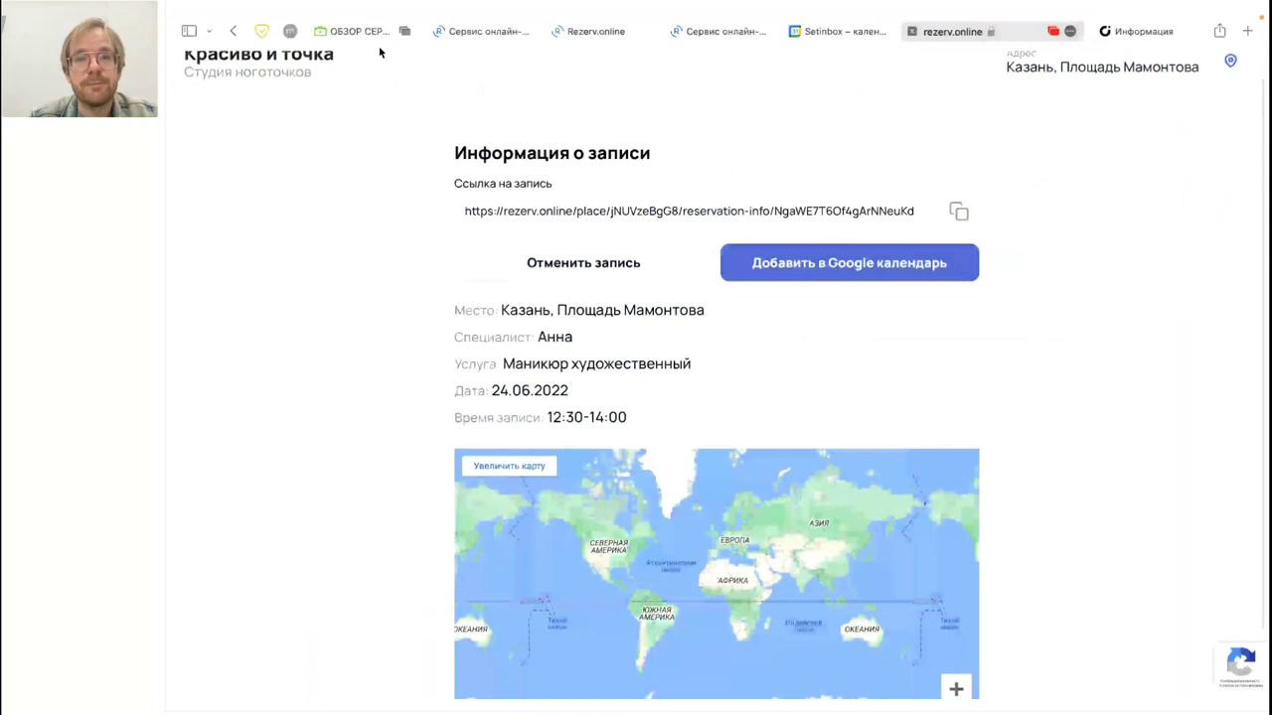
mouse_move(432, 14)
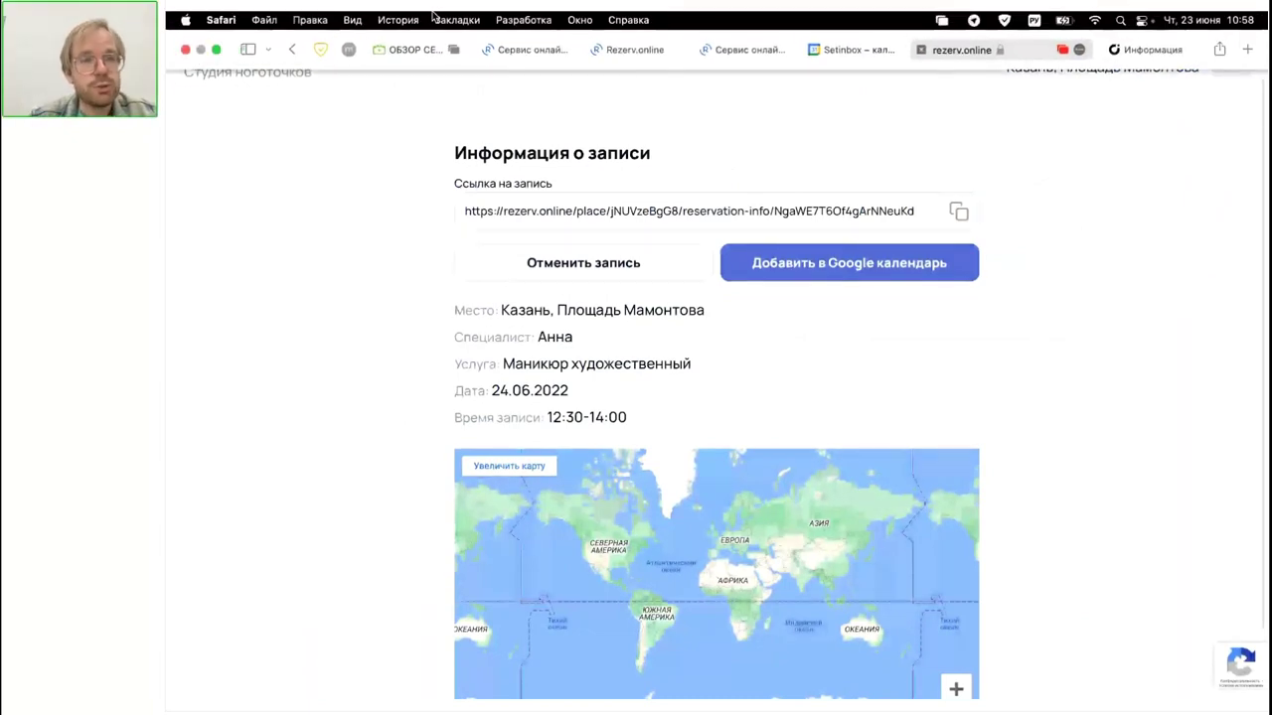
left_click(520, 54)
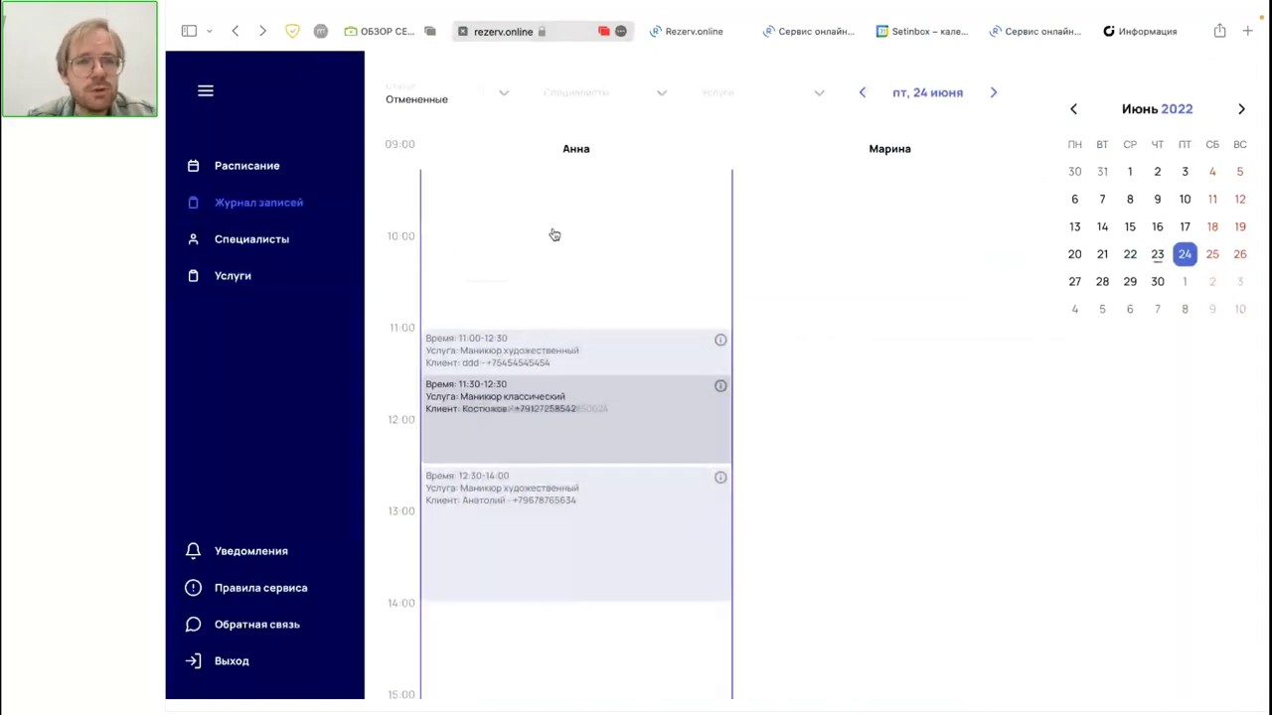
Step: Try the journal's Специалисты filter on one specialist, clear it, then check the Услуги list
left_click(603, 93)
left_click(570, 133)
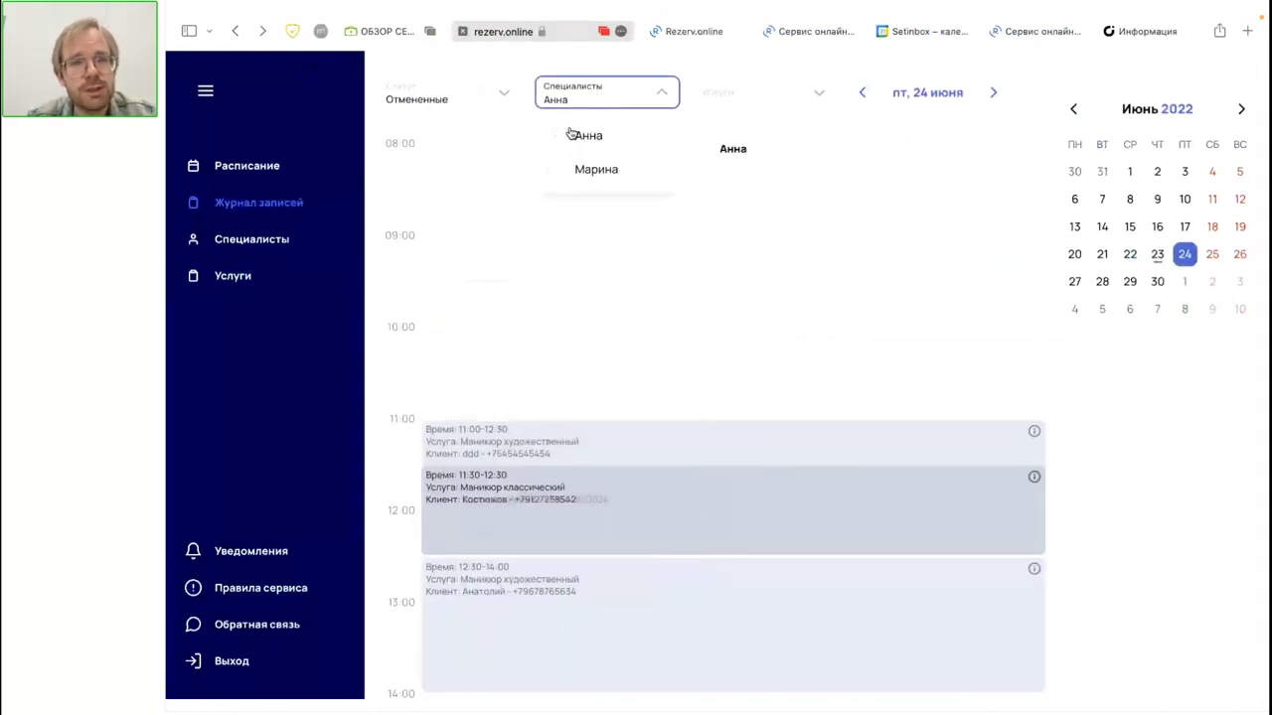
left_click(563, 138)
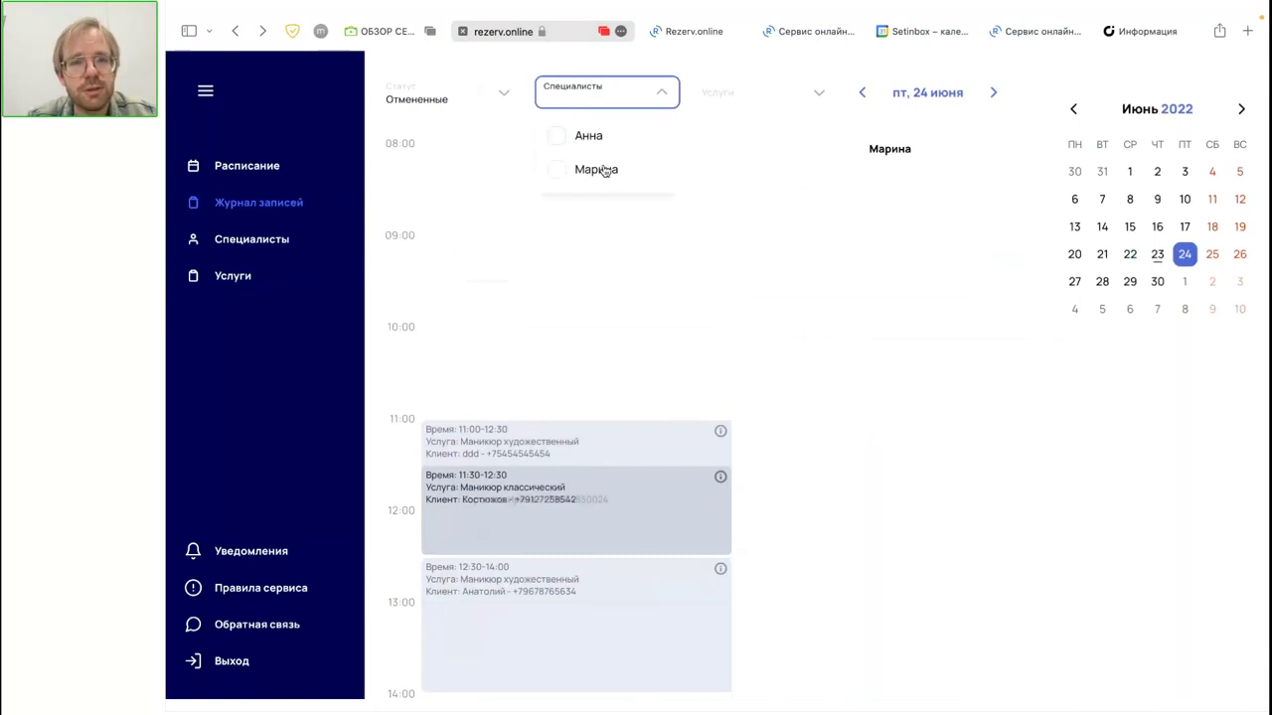
left_click(769, 89)
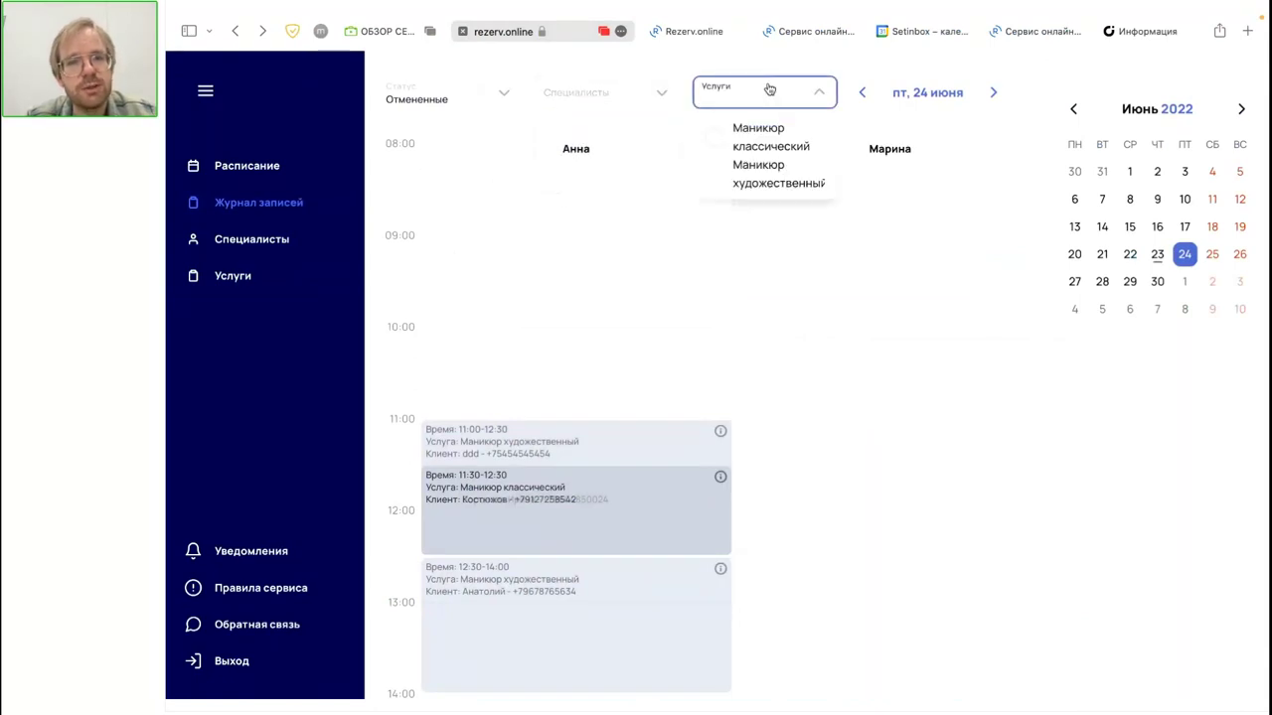
left_click(746, 341)
scroll(746, 341, "down", 2)
scroll(894, 278, "up", 2)
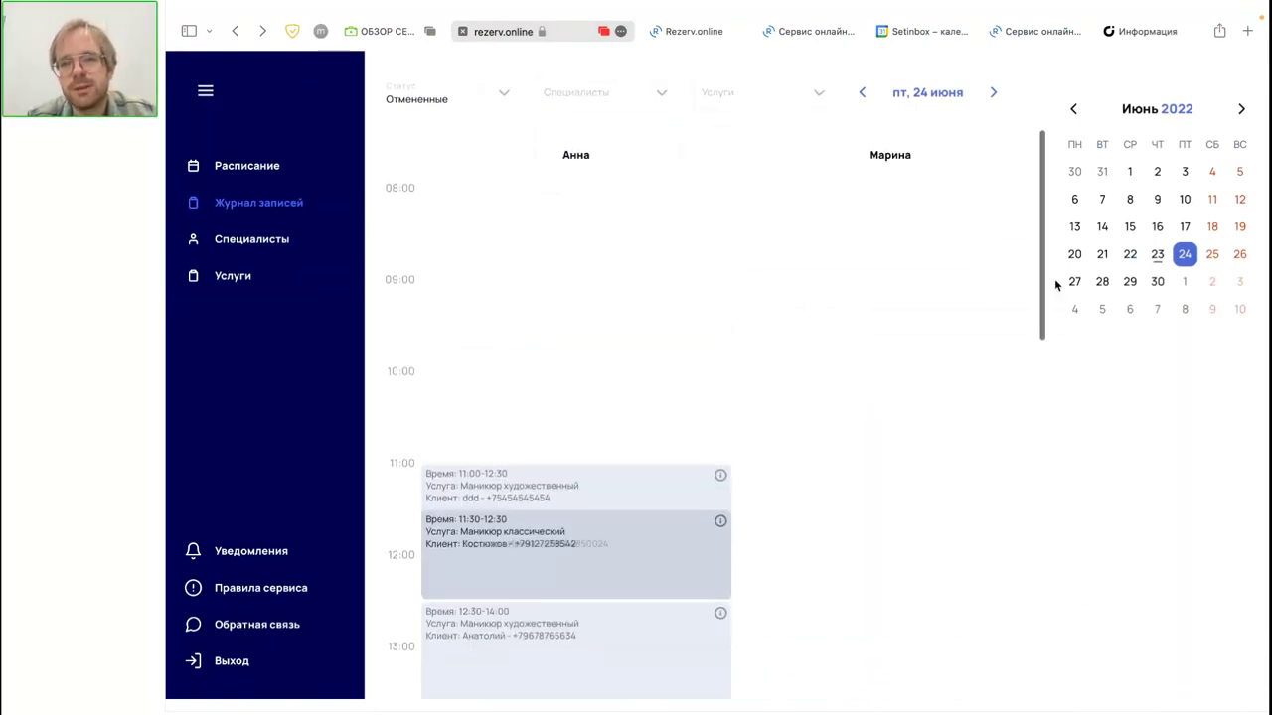
Step: Jump the journal through 22, 25, 29 and 28 June in the mini calendar
left_click(1130, 255)
left_click(1210, 255)
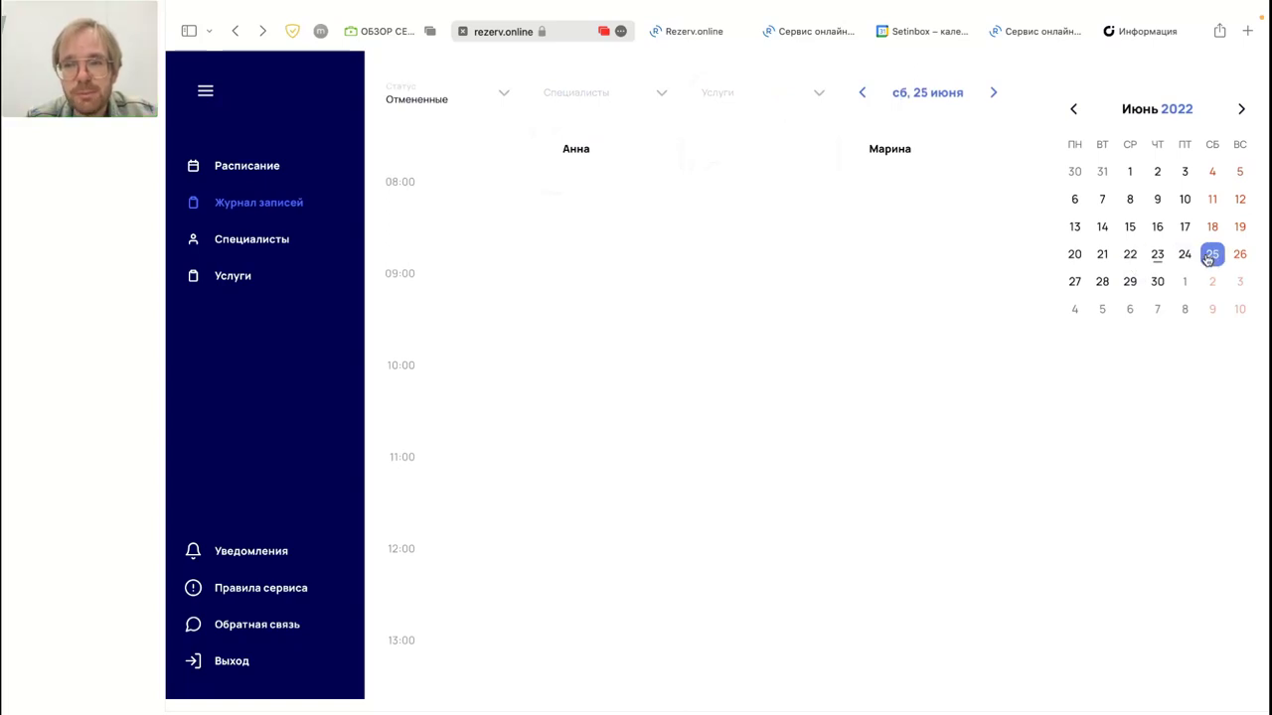
left_click(1130, 282)
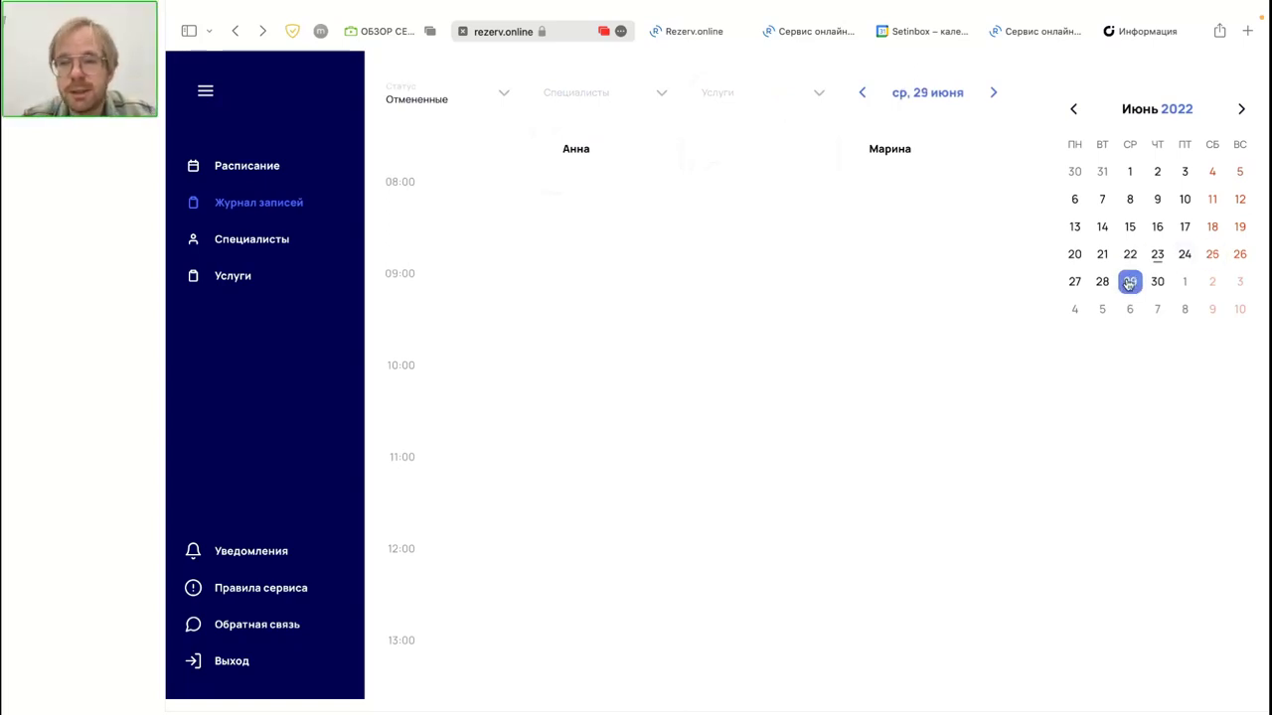
left_click(1101, 283)
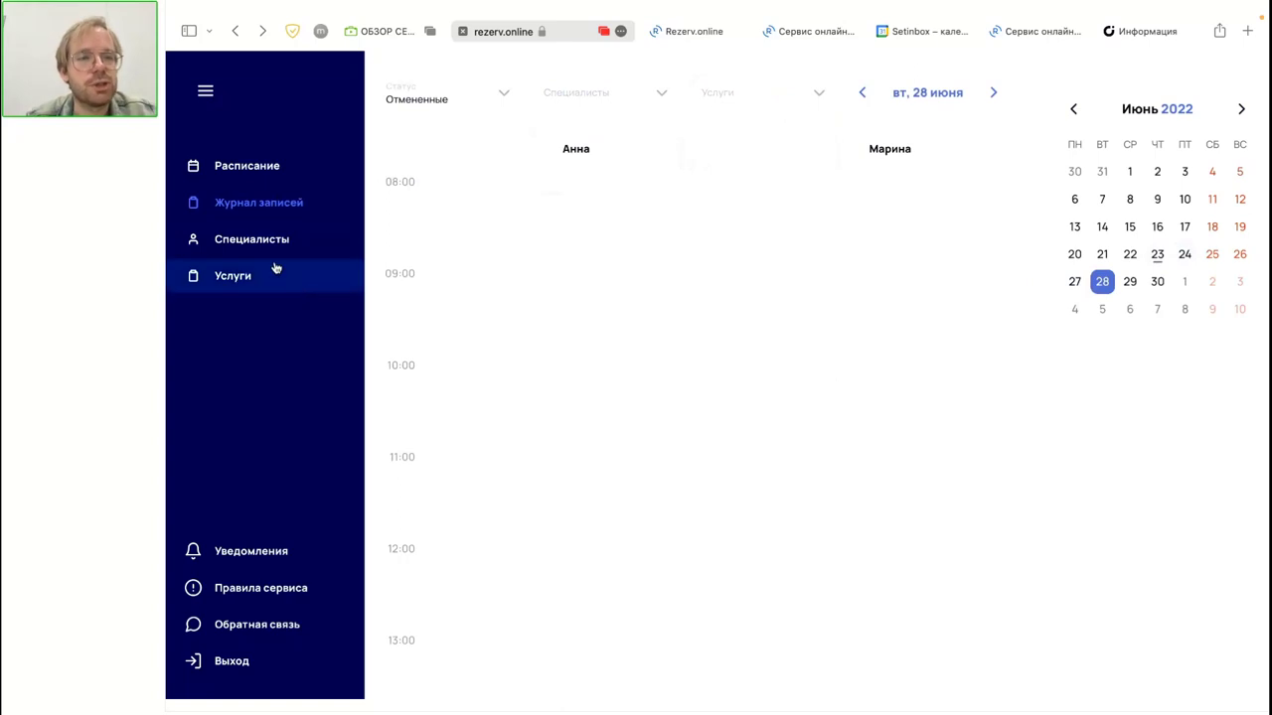
Step: View the Специалисты, Услуги and June Расписание pages, then move to UDS Store
left_click(253, 242)
left_click(251, 284)
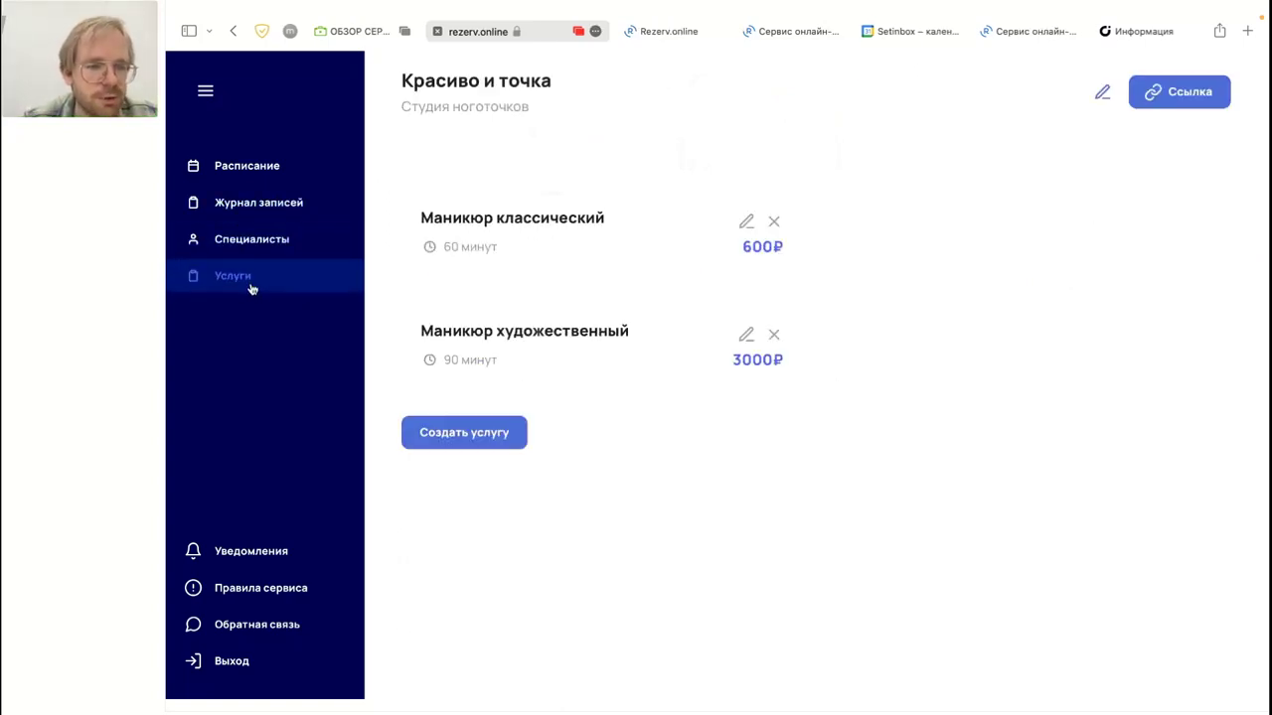
left_click(240, 165)
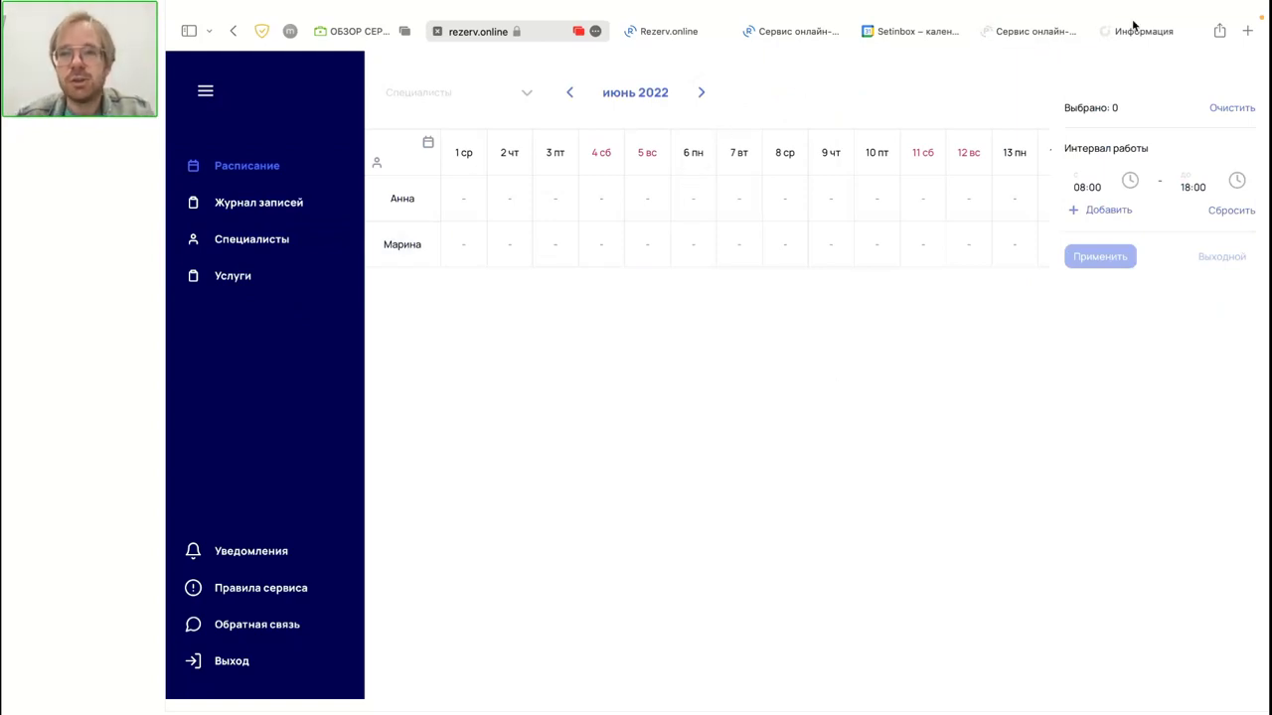
left_click(1138, 33)
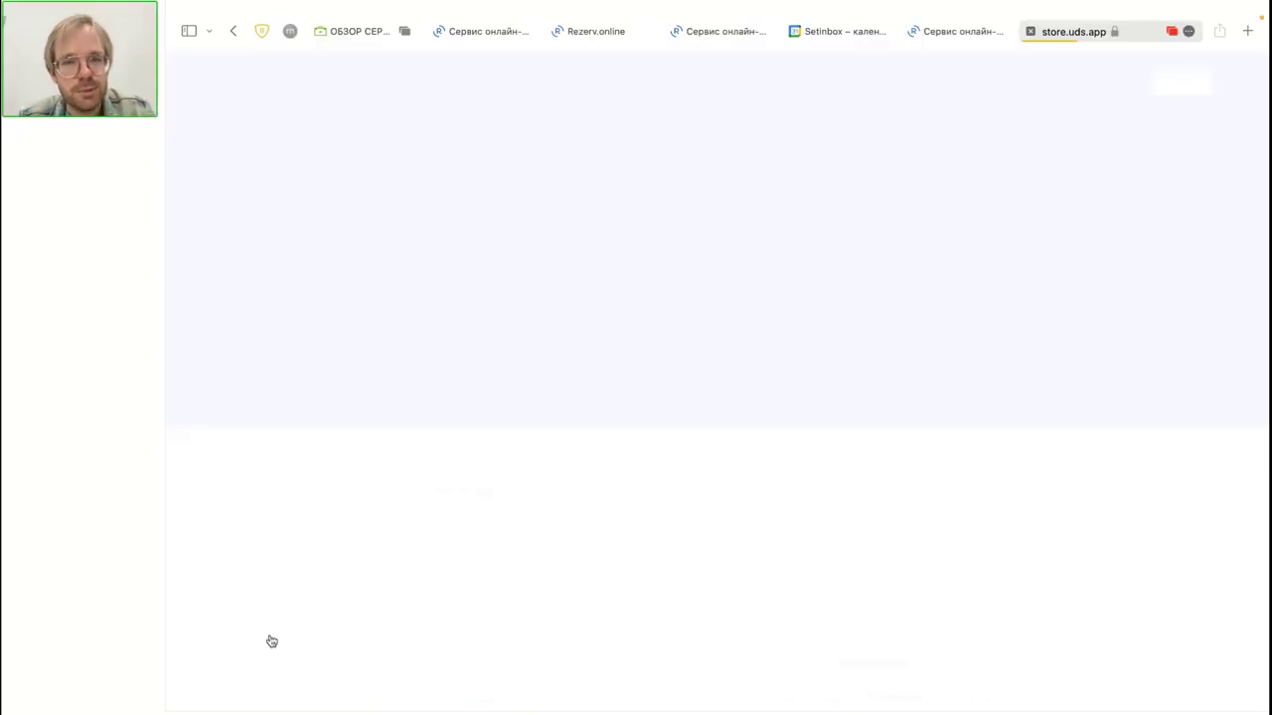
Step: Browse UDS Store's Дополнительные модули collection
scroll(666, 412, "down", 3)
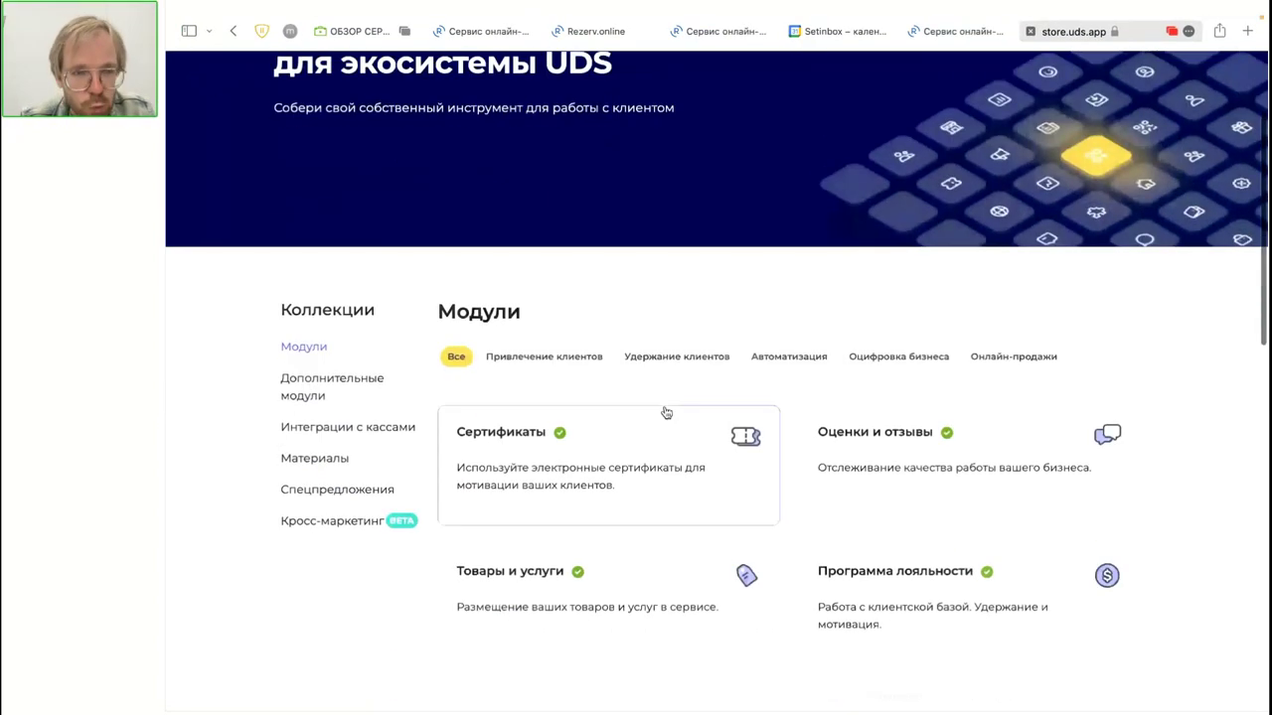
left_click(323, 388)
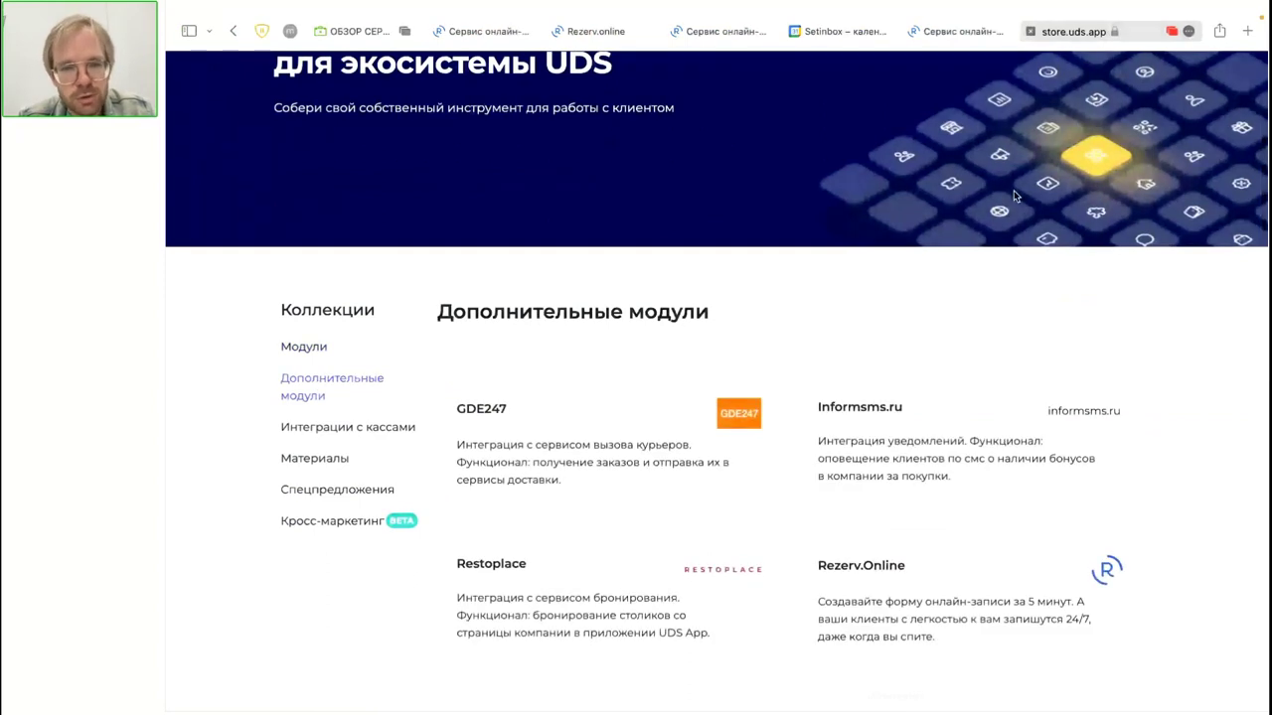
scroll(1015, 195, "down", 2)
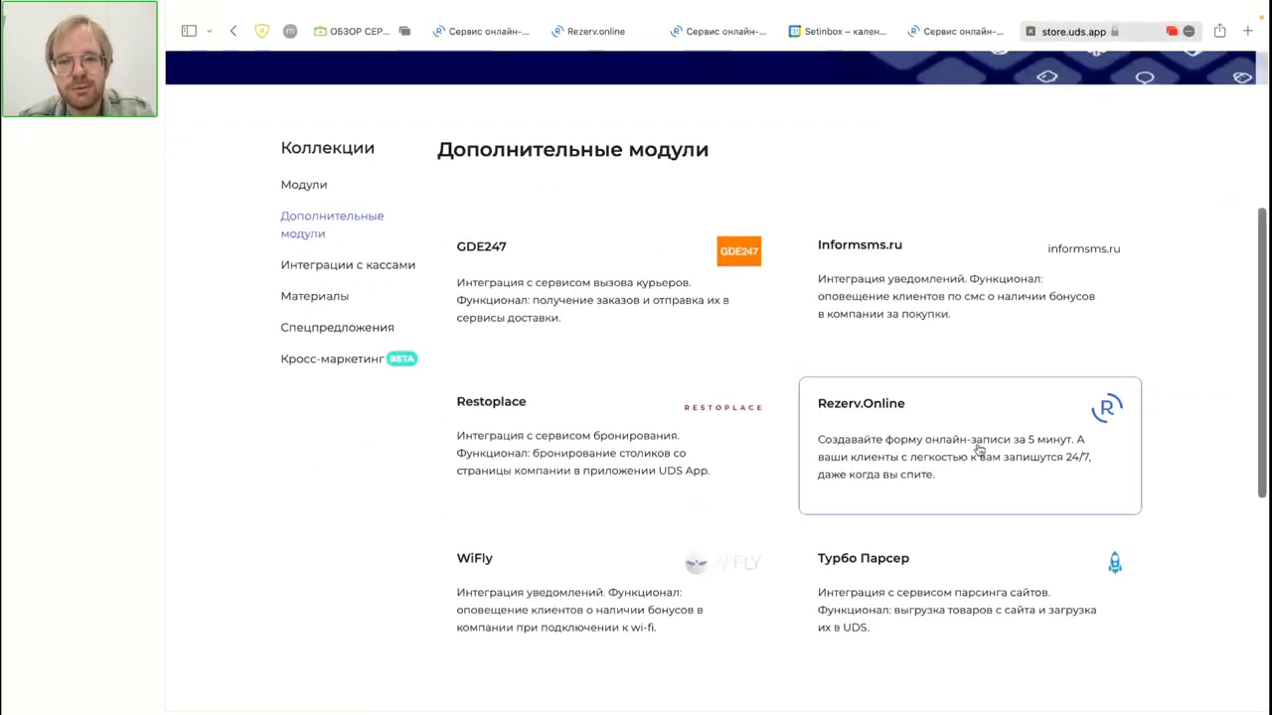
scroll(927, 464, "up", 2)
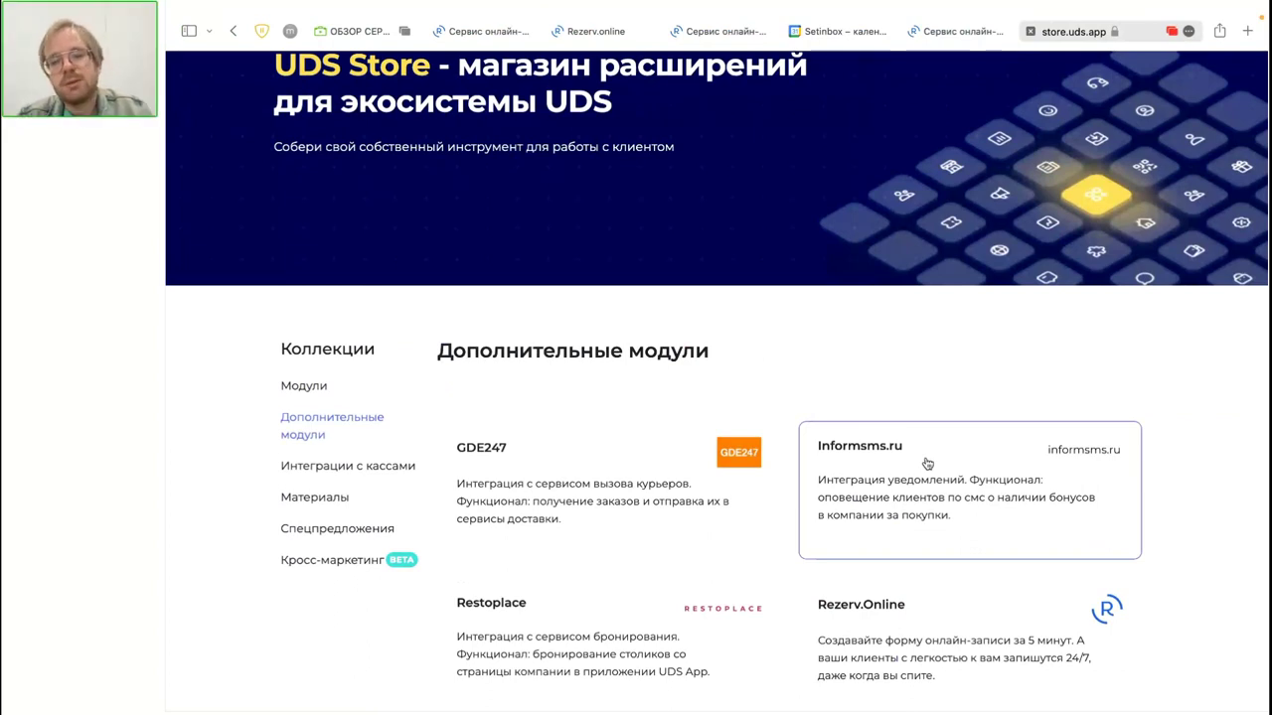
scroll(927, 464, "down", 5)
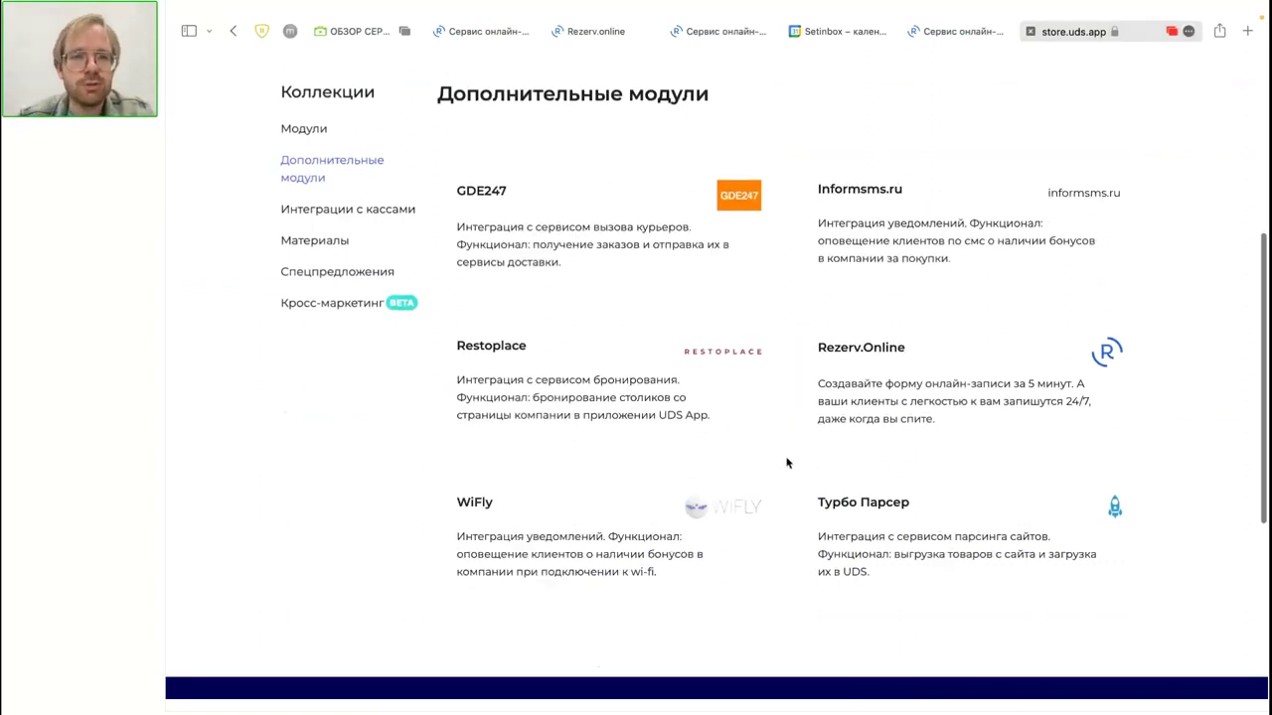
scroll(788, 461, "up", 8)
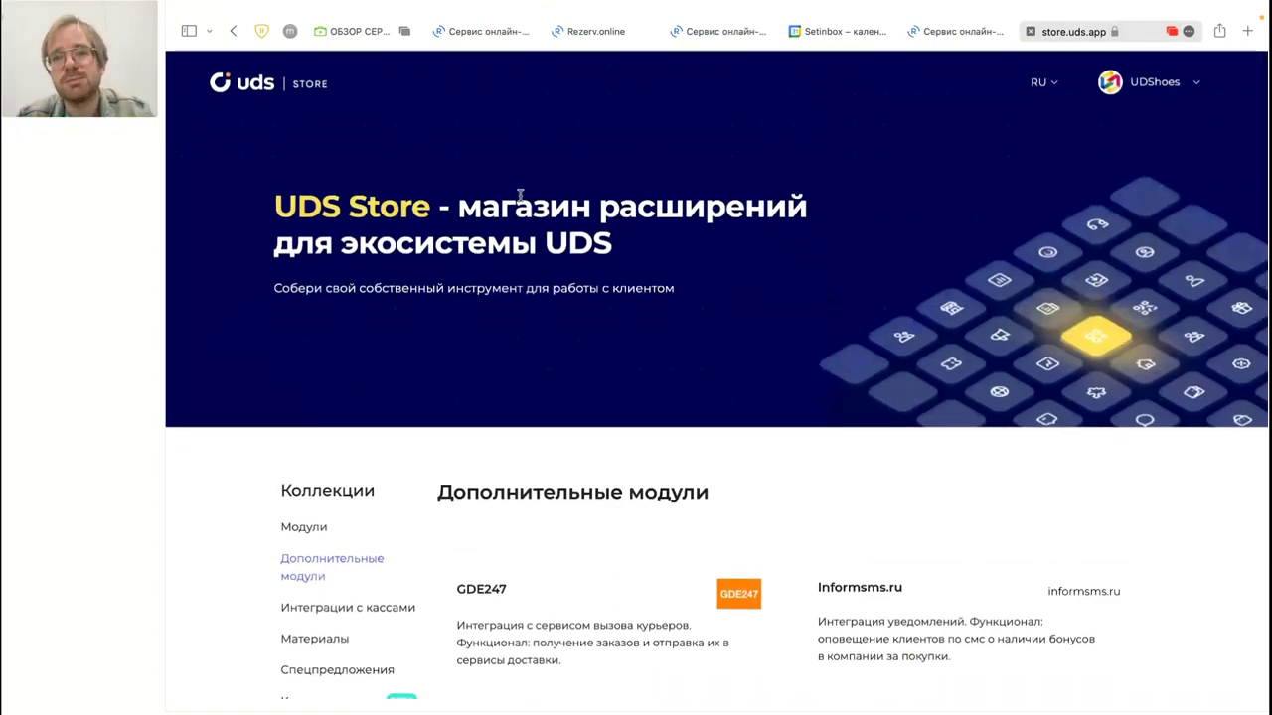
scroll(520, 195, "down", 3)
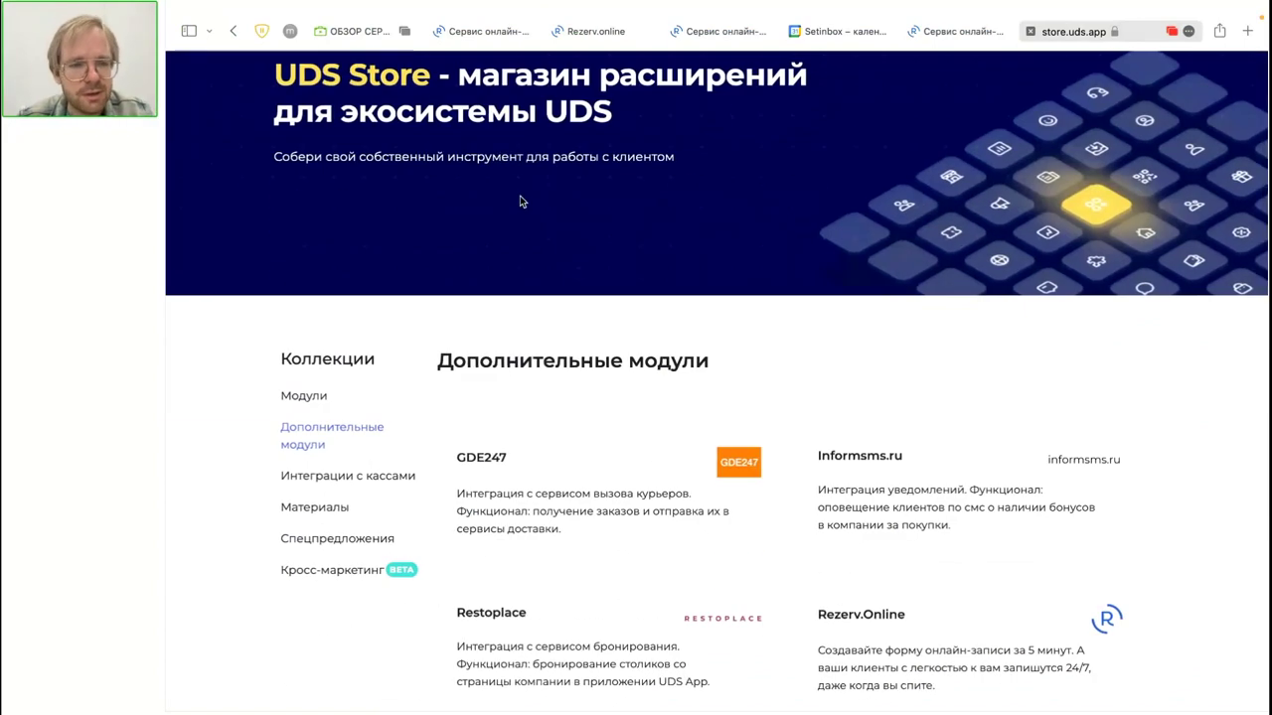
scroll(467, 338, "down", 3)
Step: Go through Интеграции с кассами to Материалы and open the Кафе/рестораны materials
left_click(388, 316)
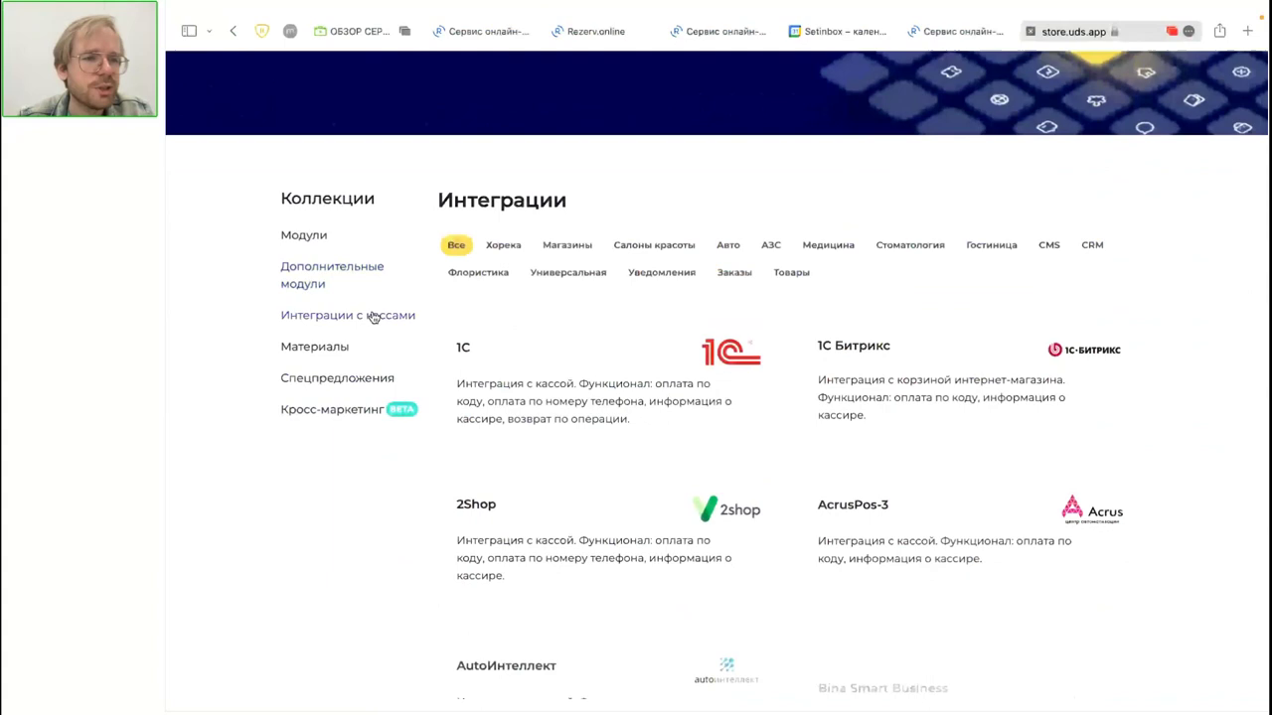
left_click(315, 350)
scroll(315, 353, "down", 2)
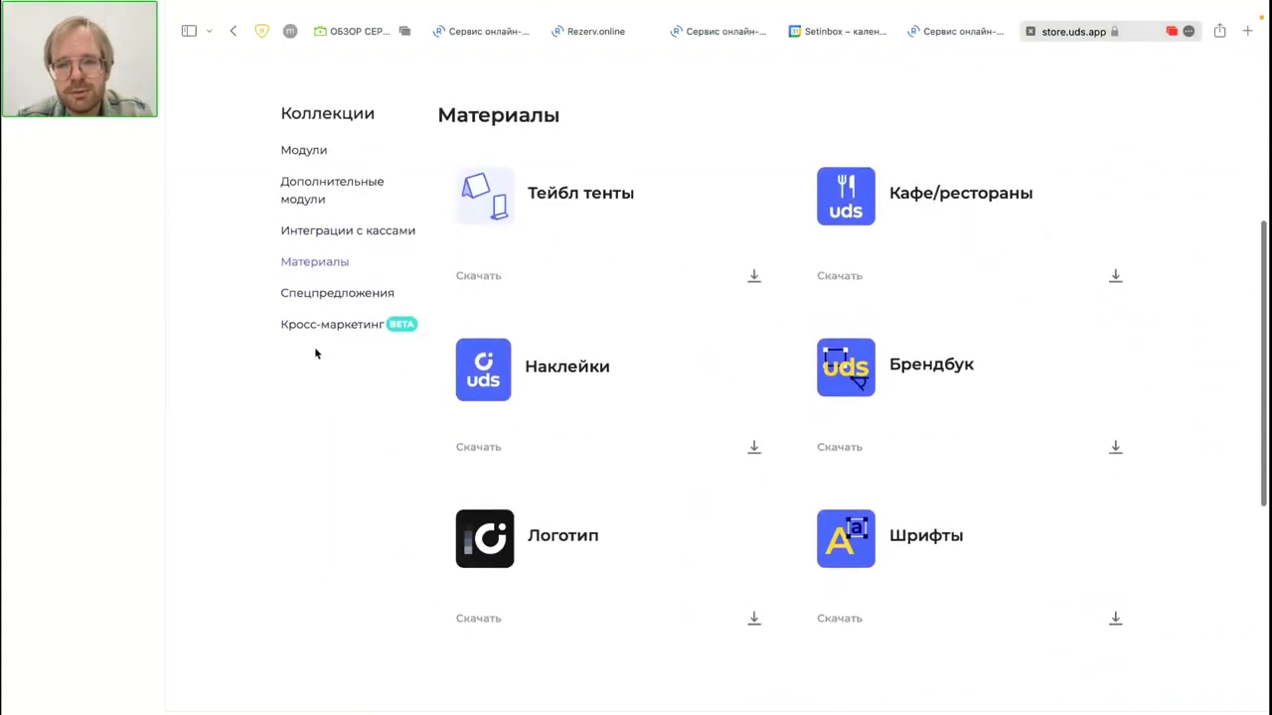
left_click(927, 233)
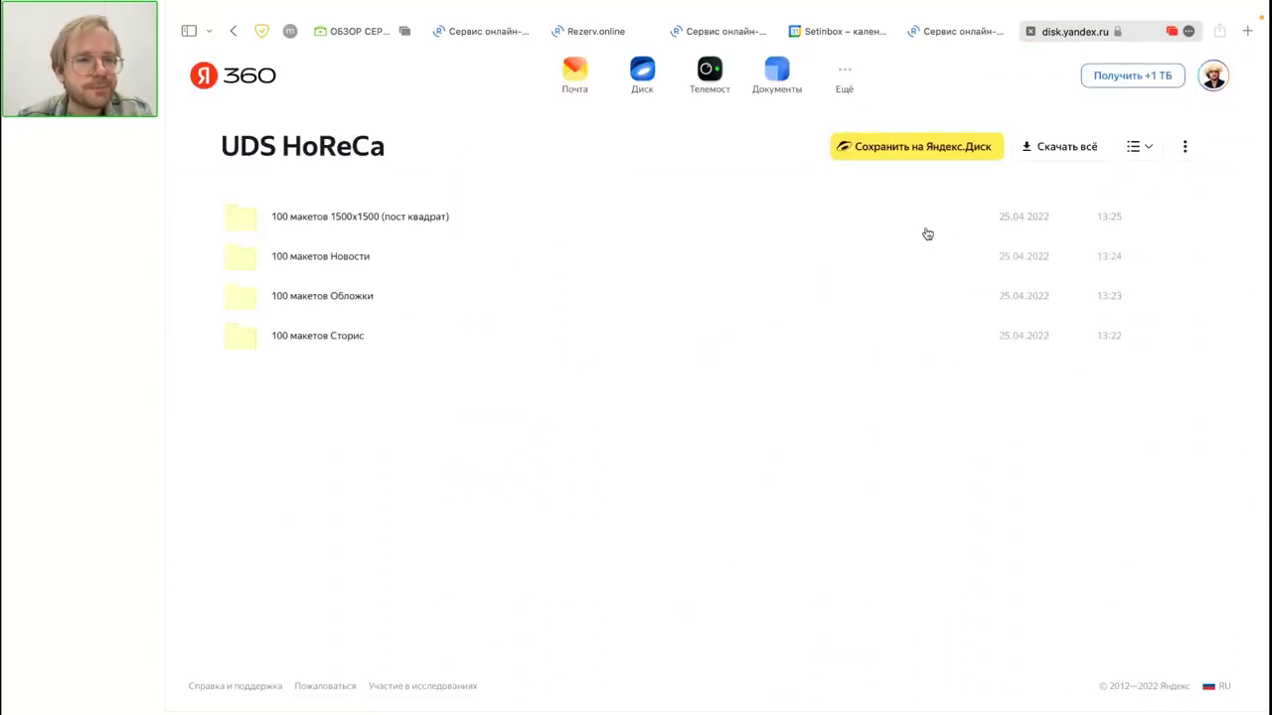
Step: Preview the 100 макетов 1500x1500 square post templates, then go back toward the UDS Store modules page
left_click(369, 218)
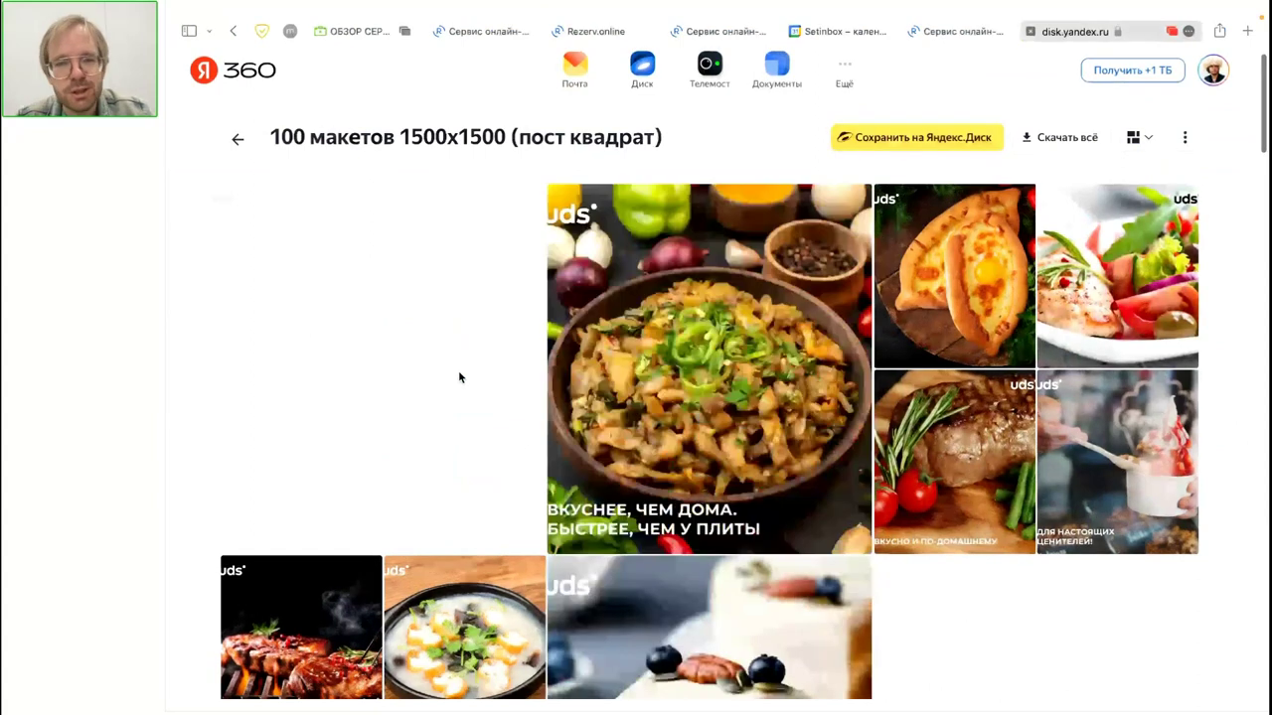
left_click(236, 141)
mouse_move(882, 16)
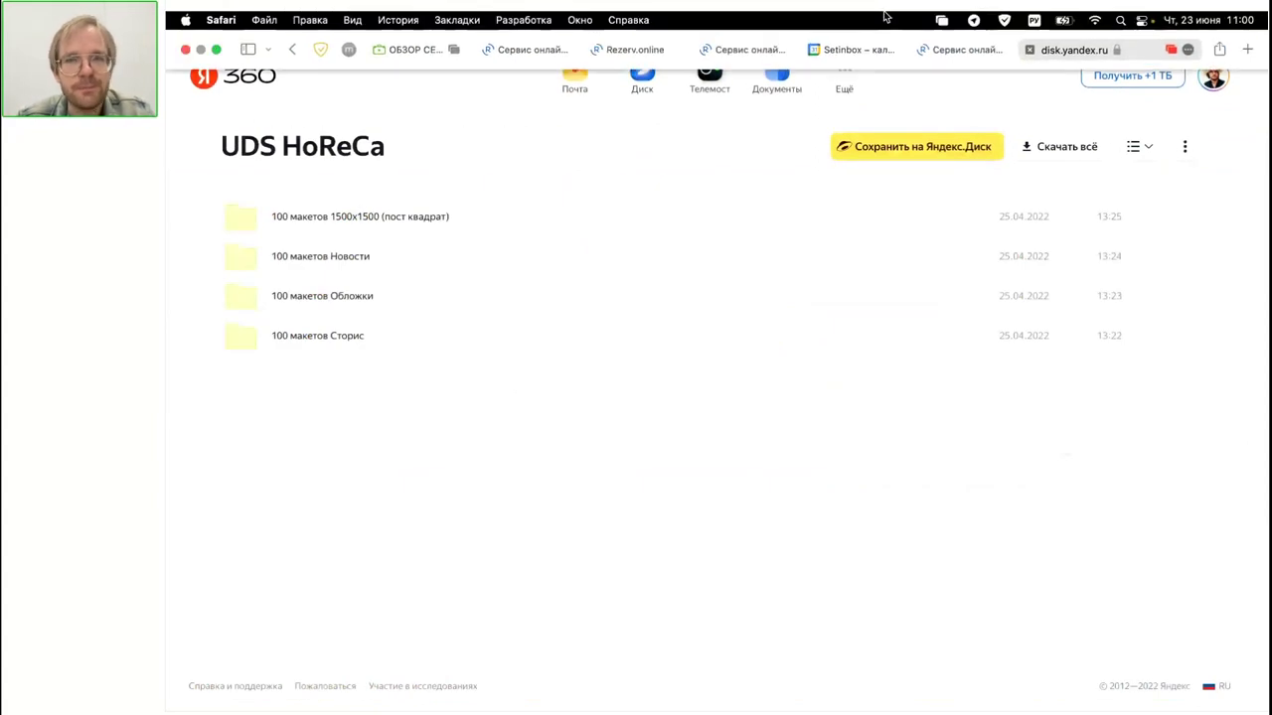
mouse_move(964, 51)
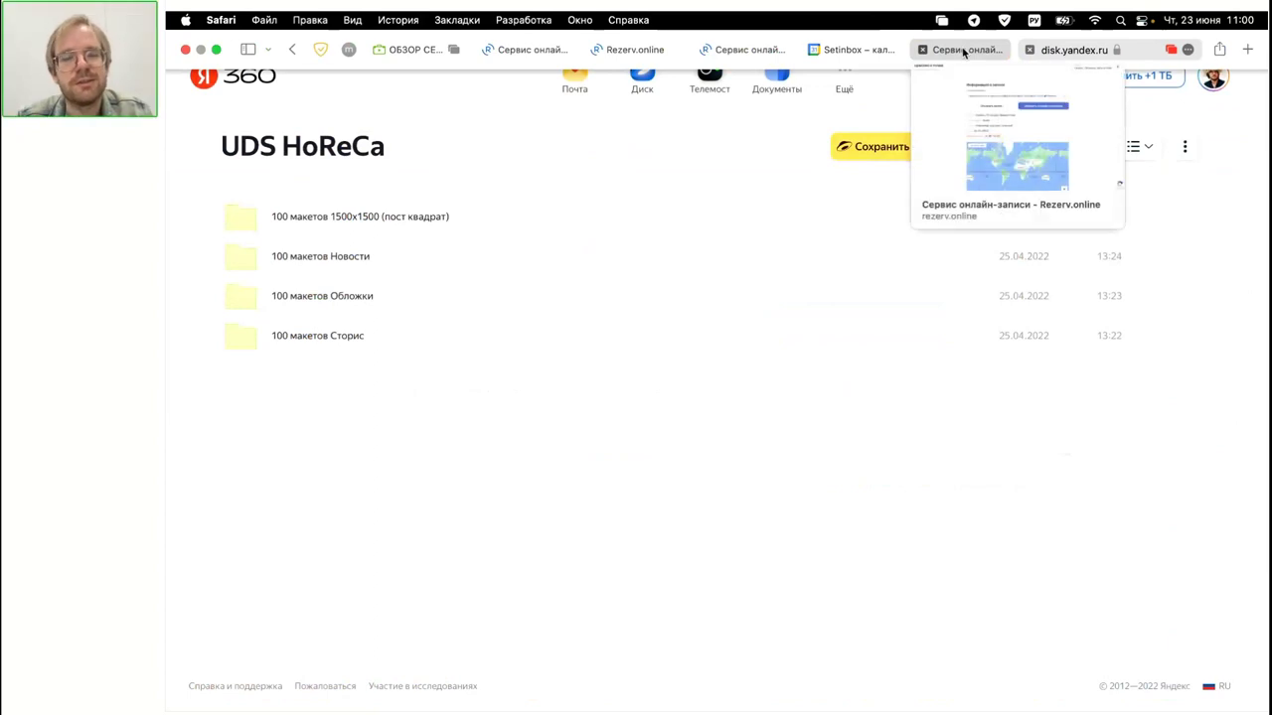
left_click(964, 50)
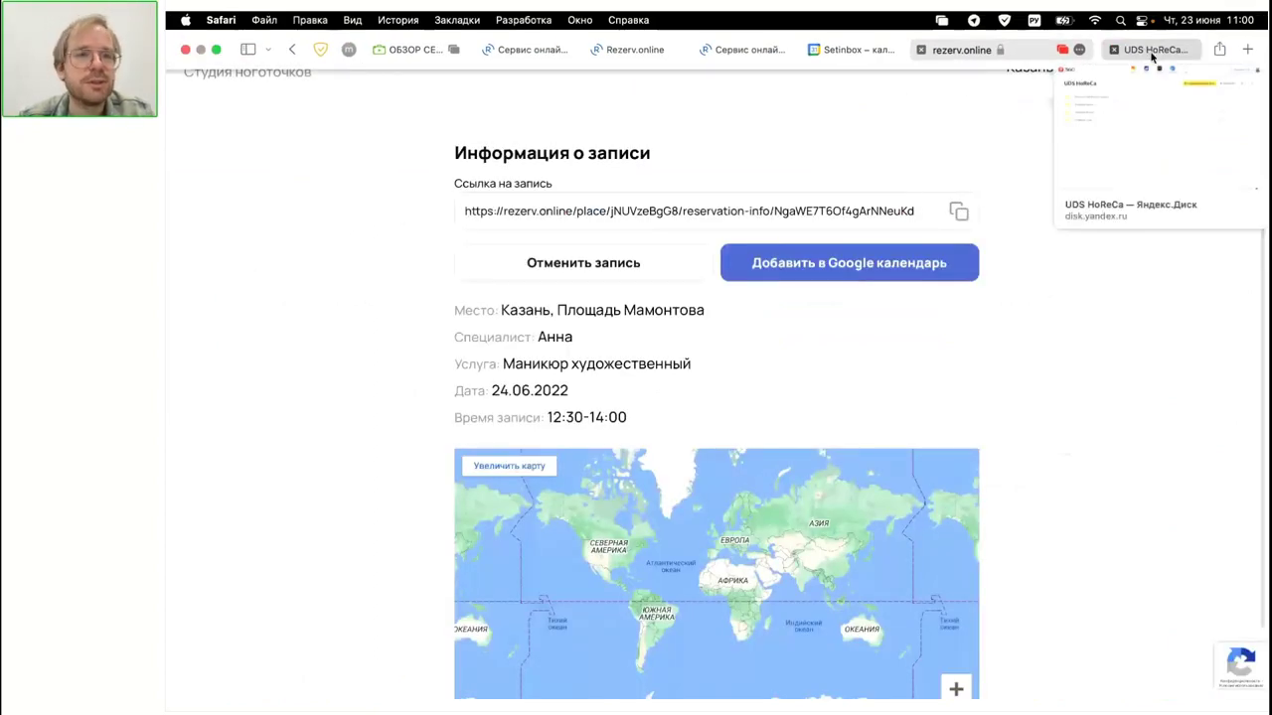
left_click(1155, 51)
left_click(294, 52)
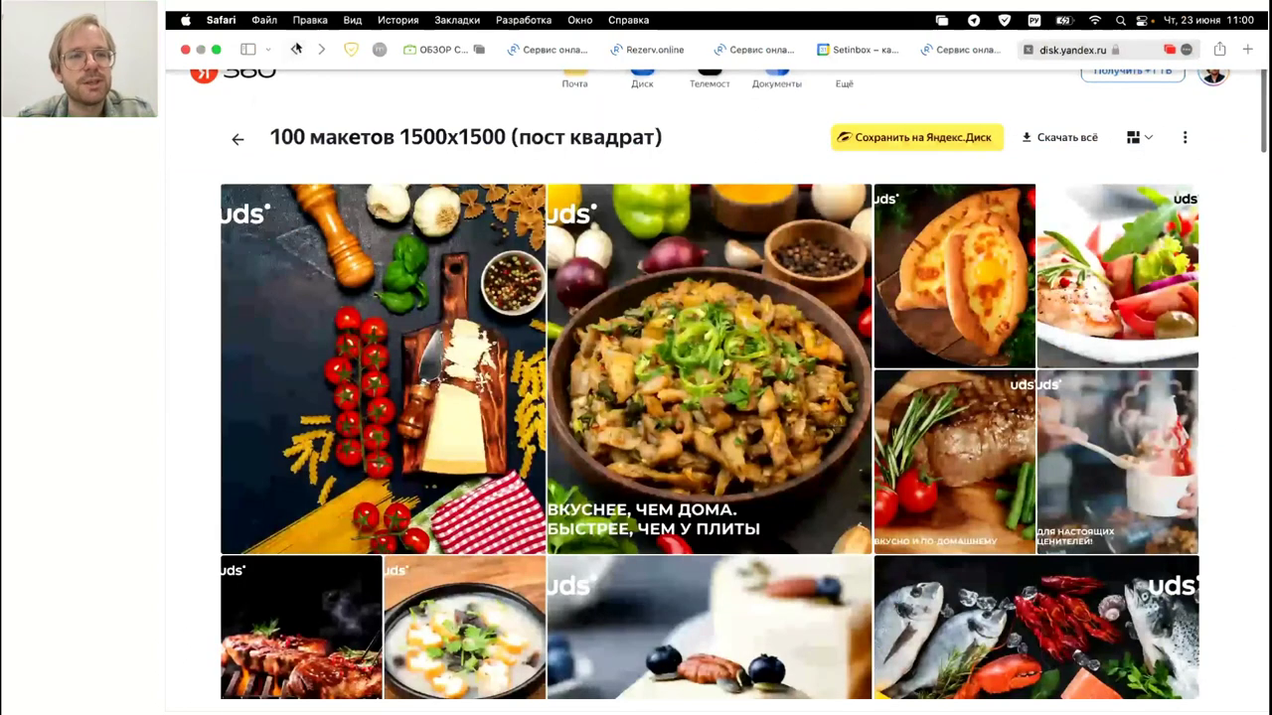
left_click(295, 51)
Step: Show UDS Store's Дополнительные модули collection and scroll to the Rezerv.Online card
left_click(298, 55)
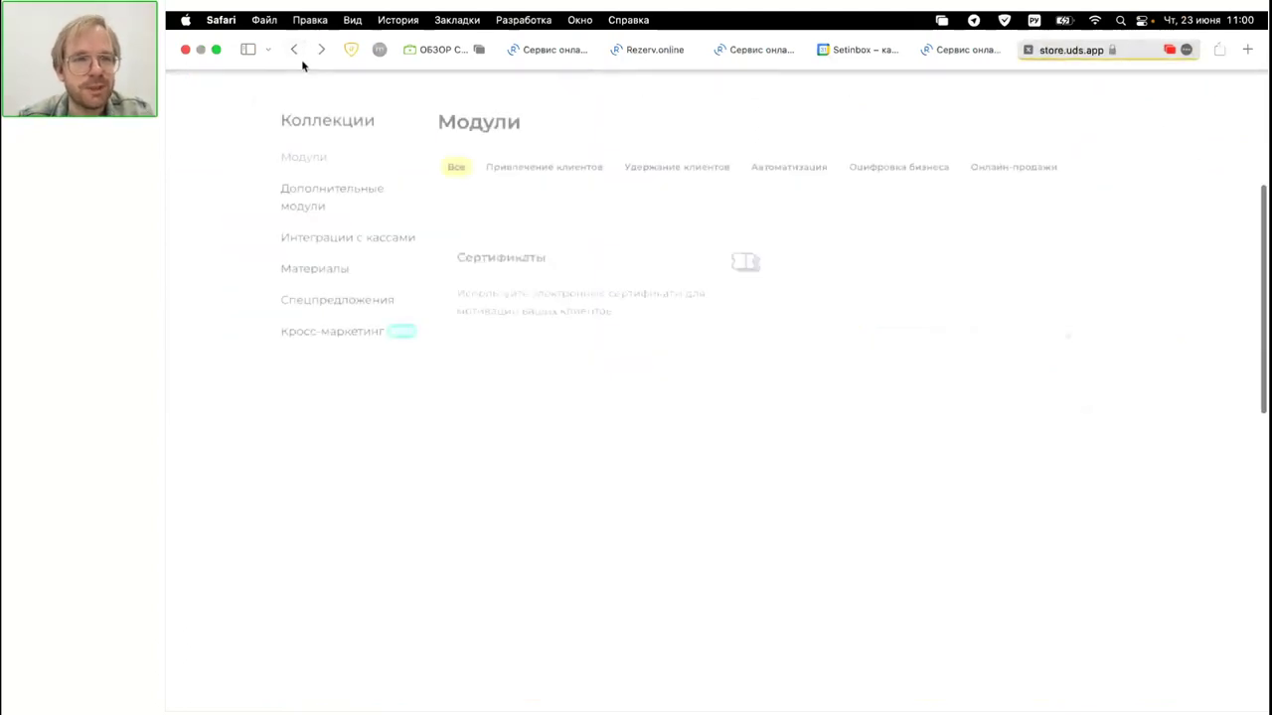
left_click(326, 202)
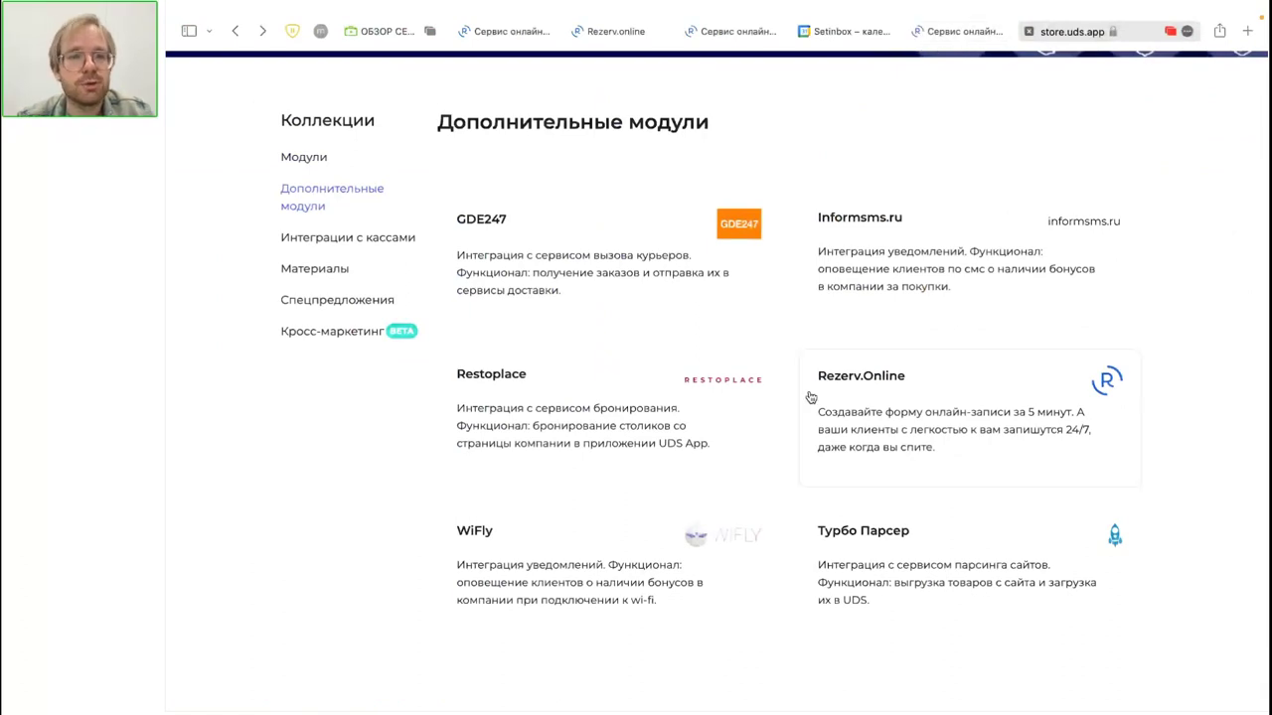
scroll(809, 396, "up", 5)
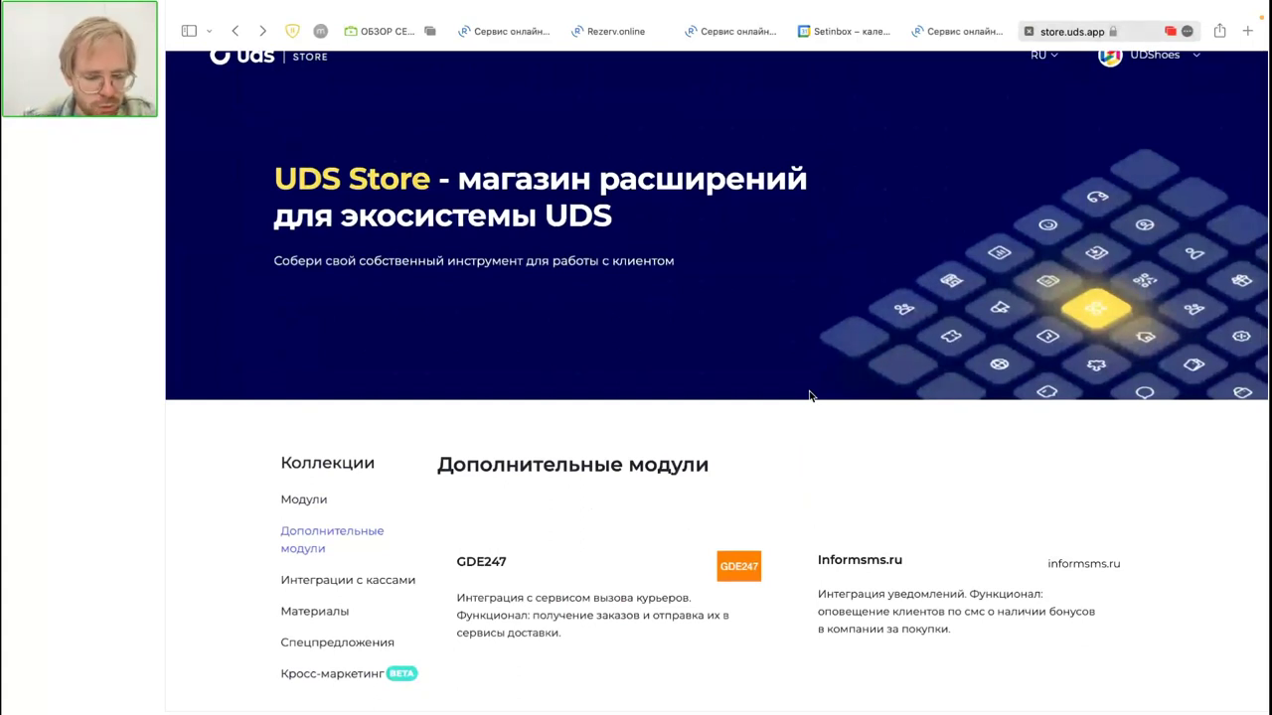
scroll(861, 394, "down", 1)
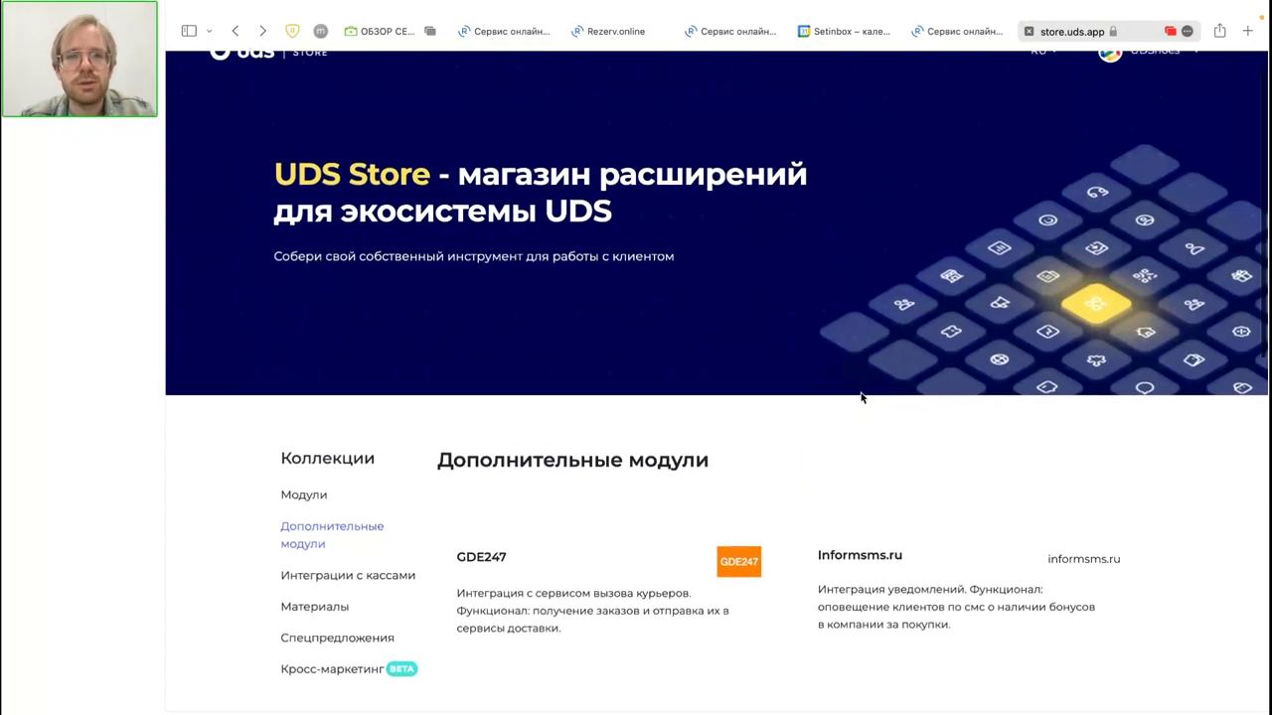
Step: Switch through the Safari tabs back to the studio's Rezerv.online dashboard
left_click(954, 33)
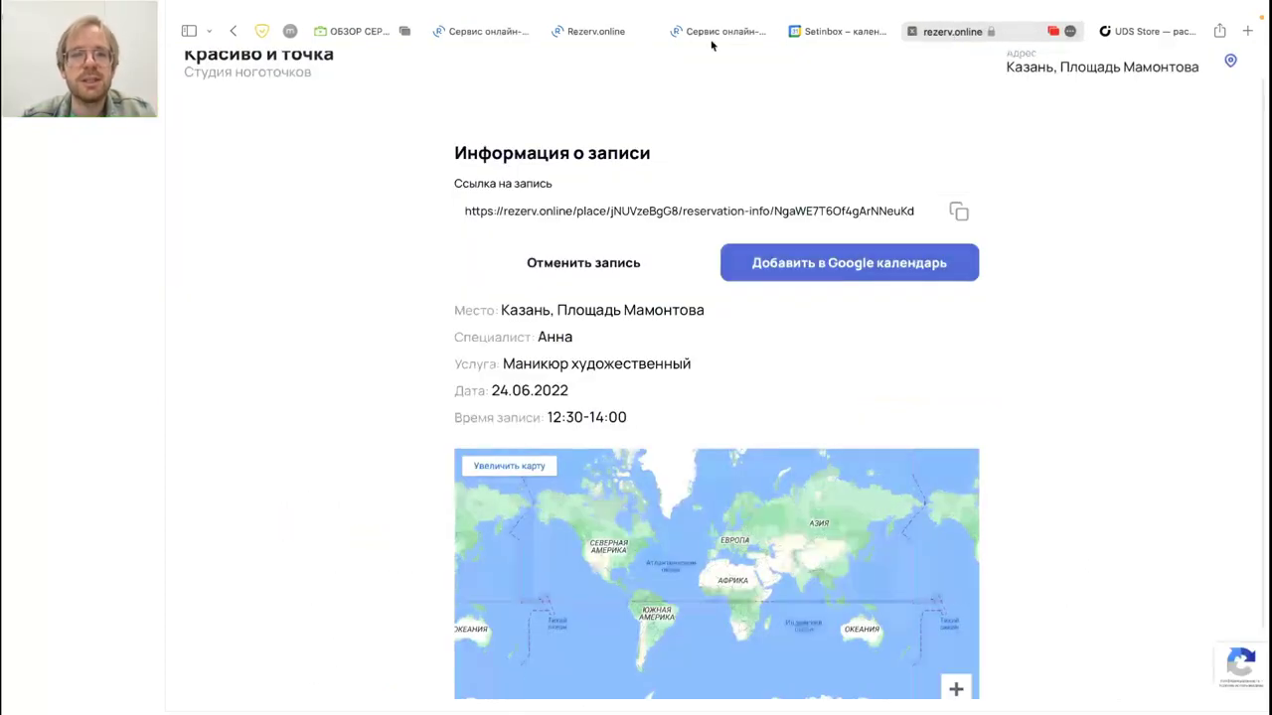
left_click(701, 32)
left_click(596, 32)
scroll(760, 352, "up", 5)
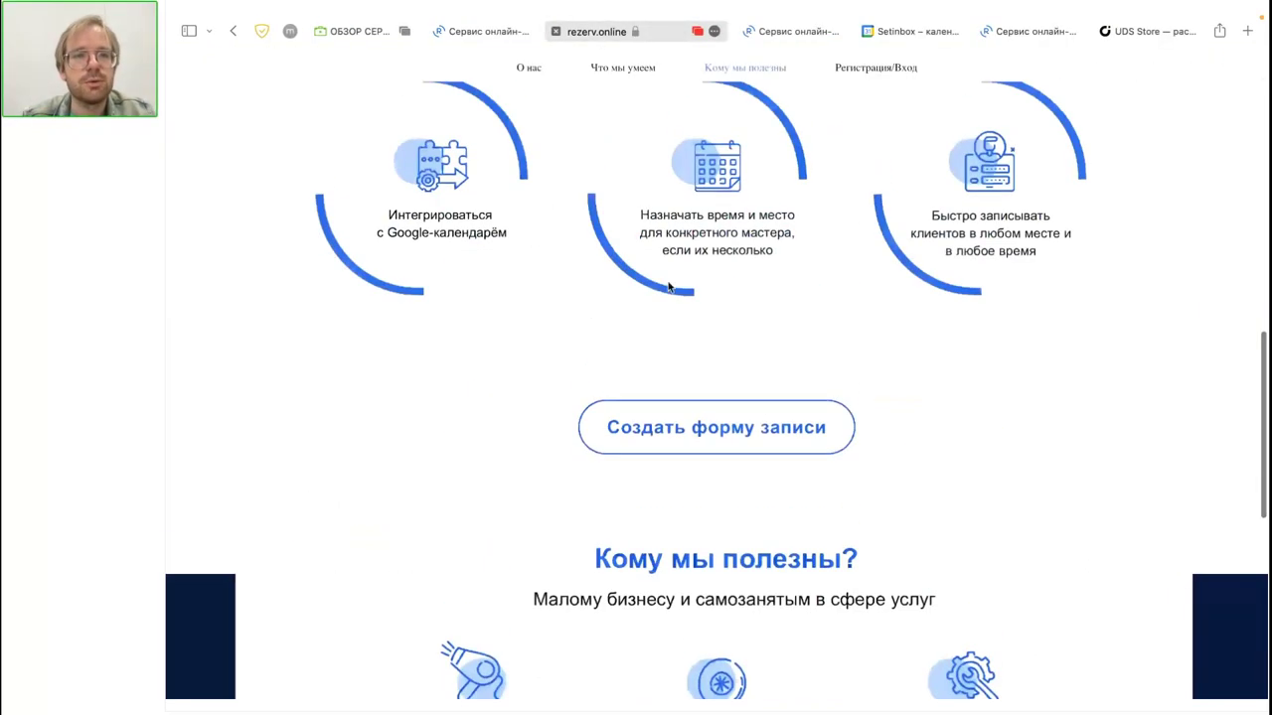
left_click(463, 33)
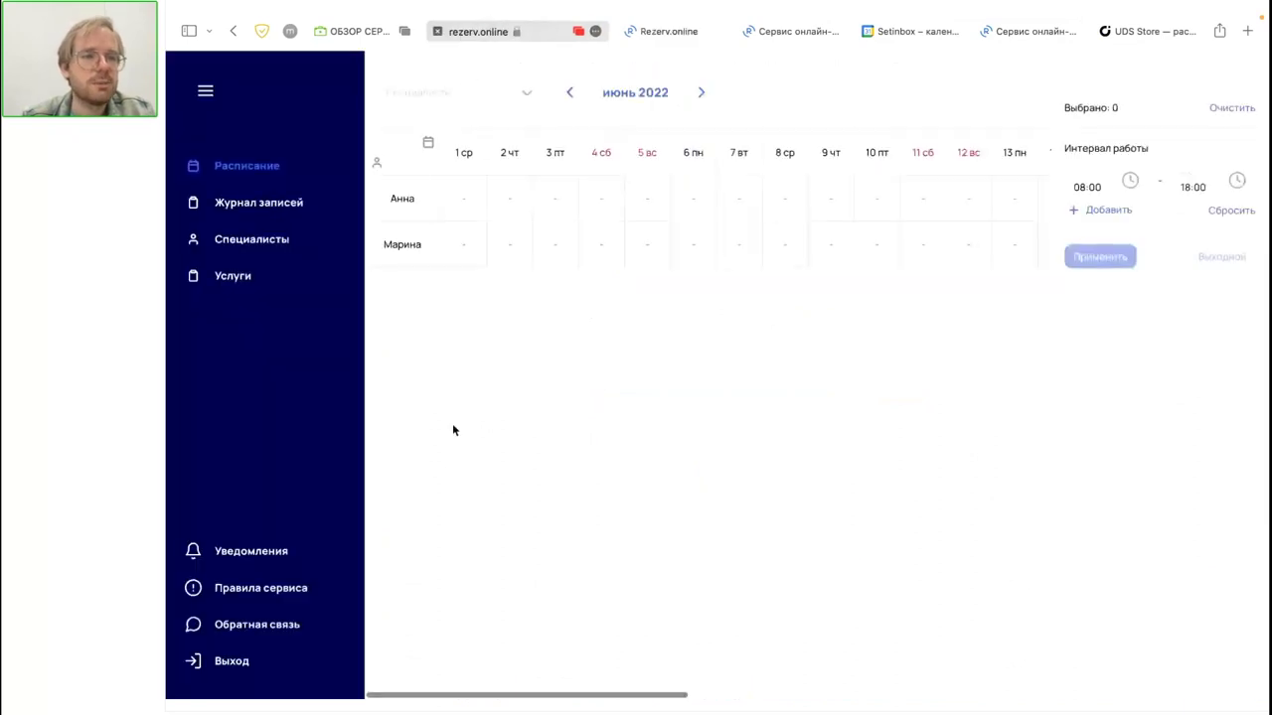
Step: Visit Журнал записей and Специалисты, ending on the June 2022 Расписание grid
left_click(269, 207)
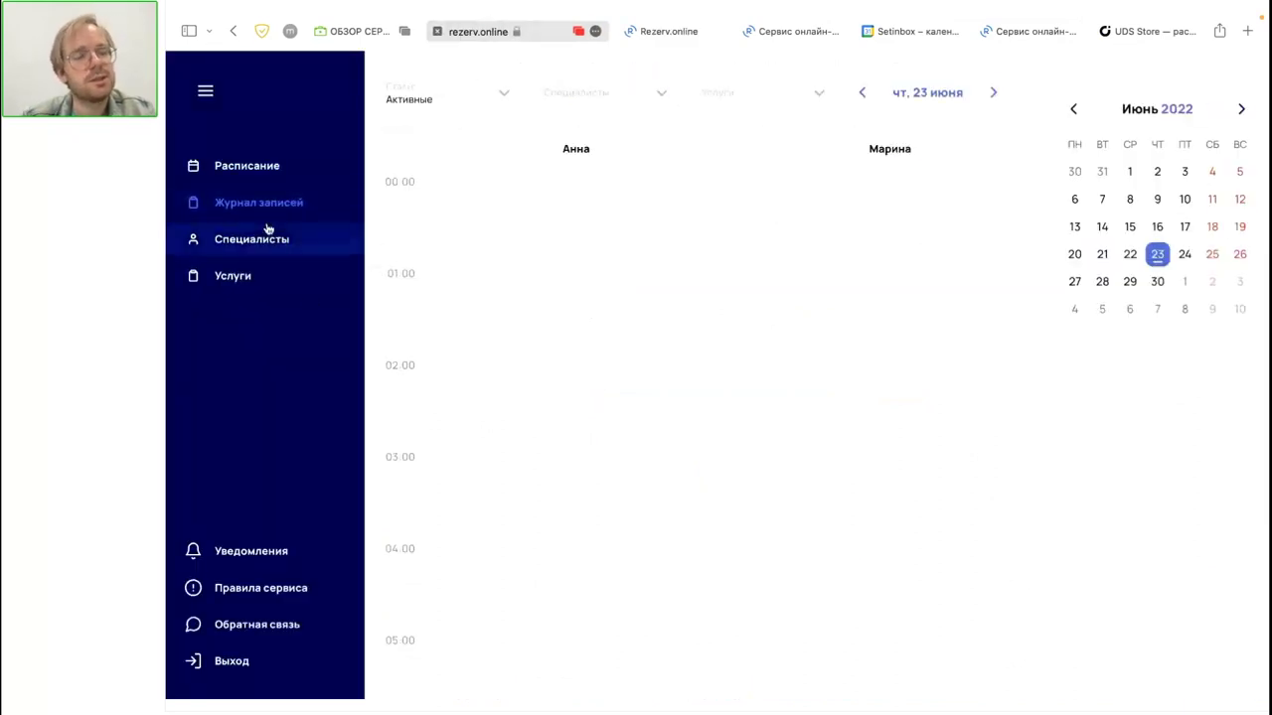
left_click(266, 233)
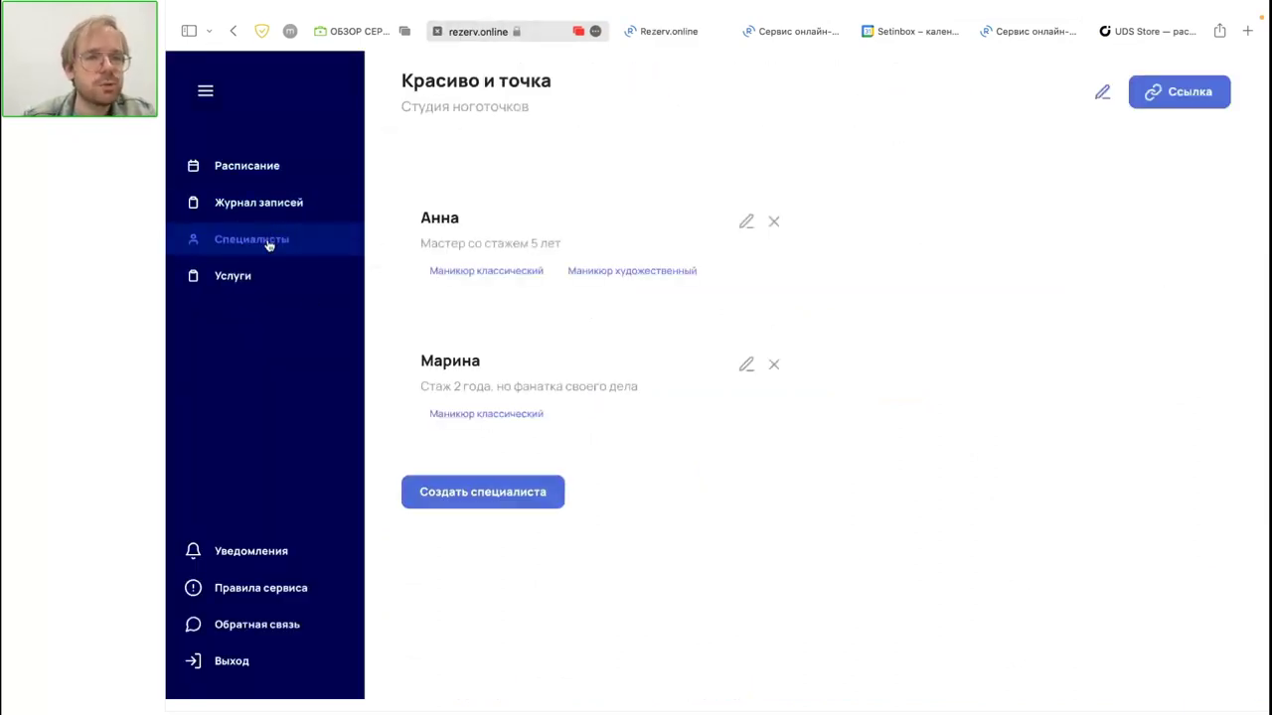
left_click(249, 168)
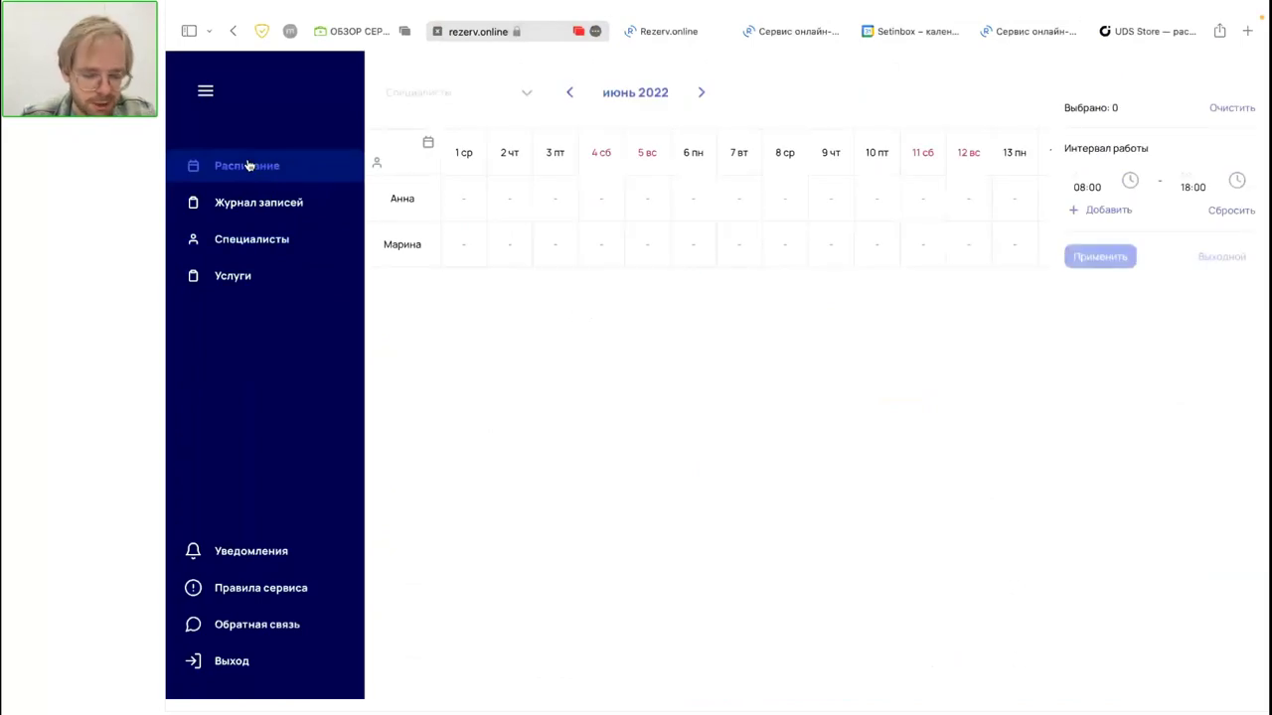